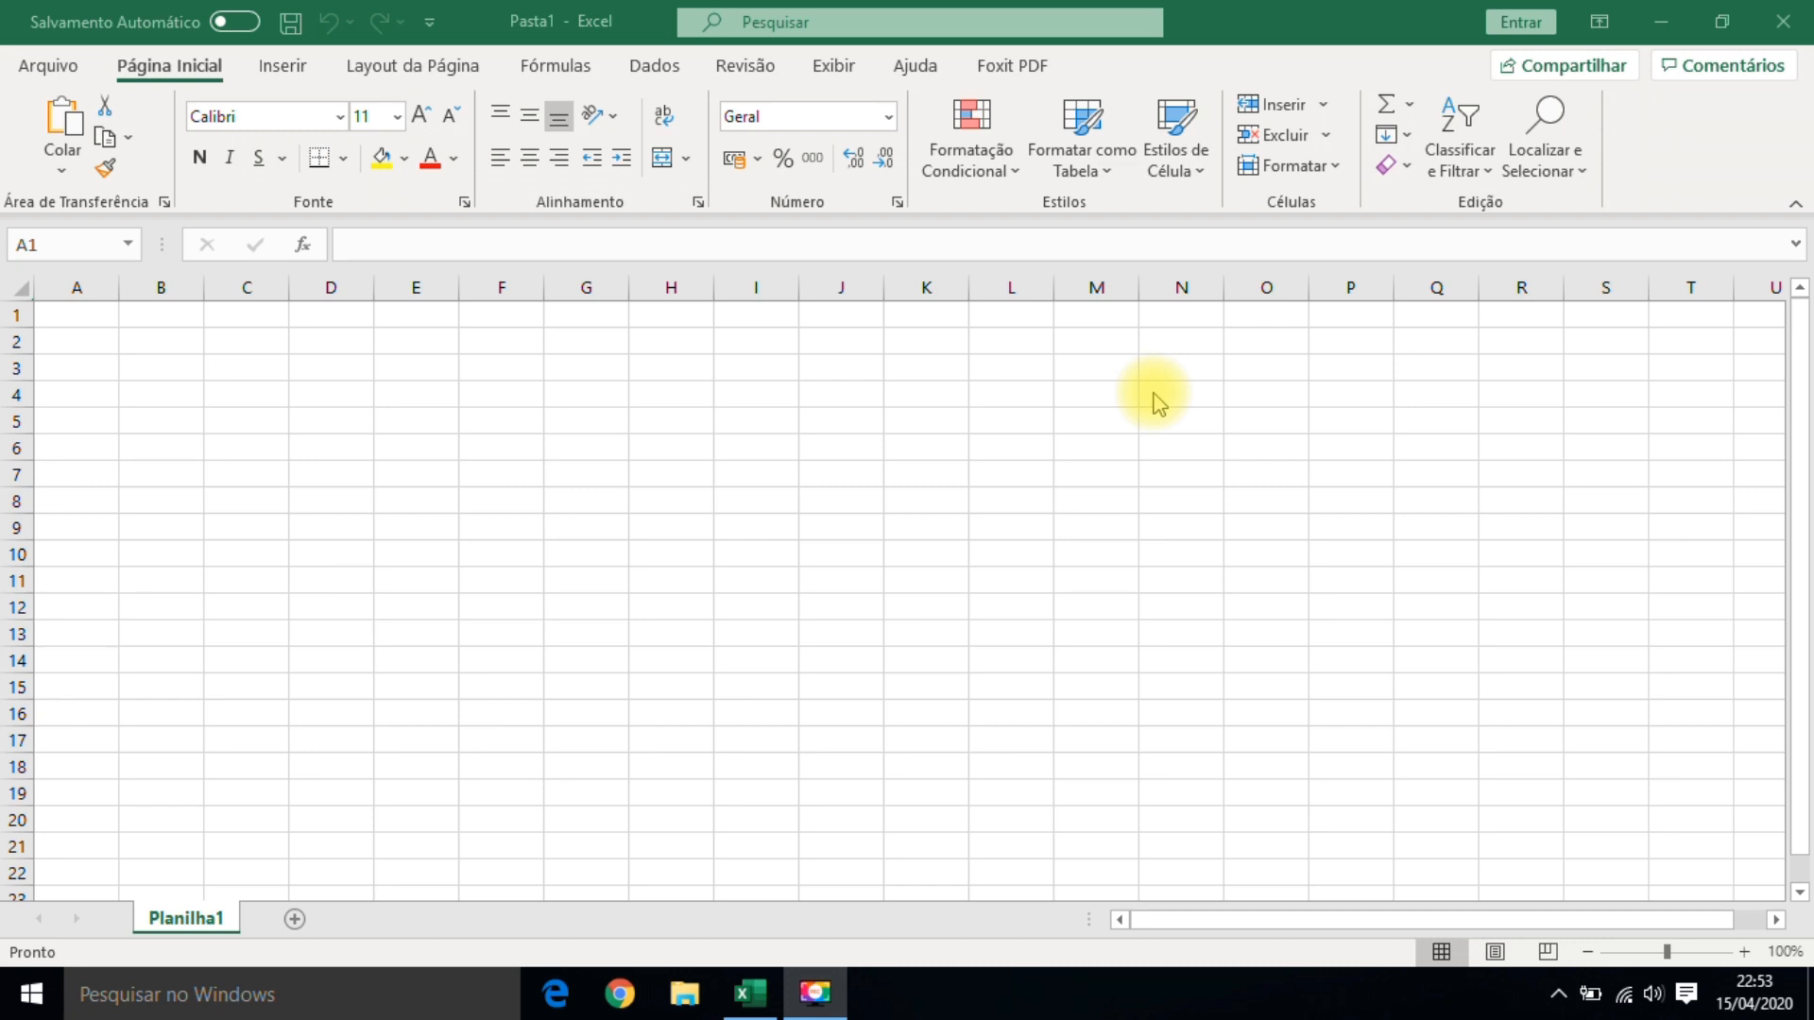
Enter the title "Controle de Gastos" in cell A1
left_click(87, 320)
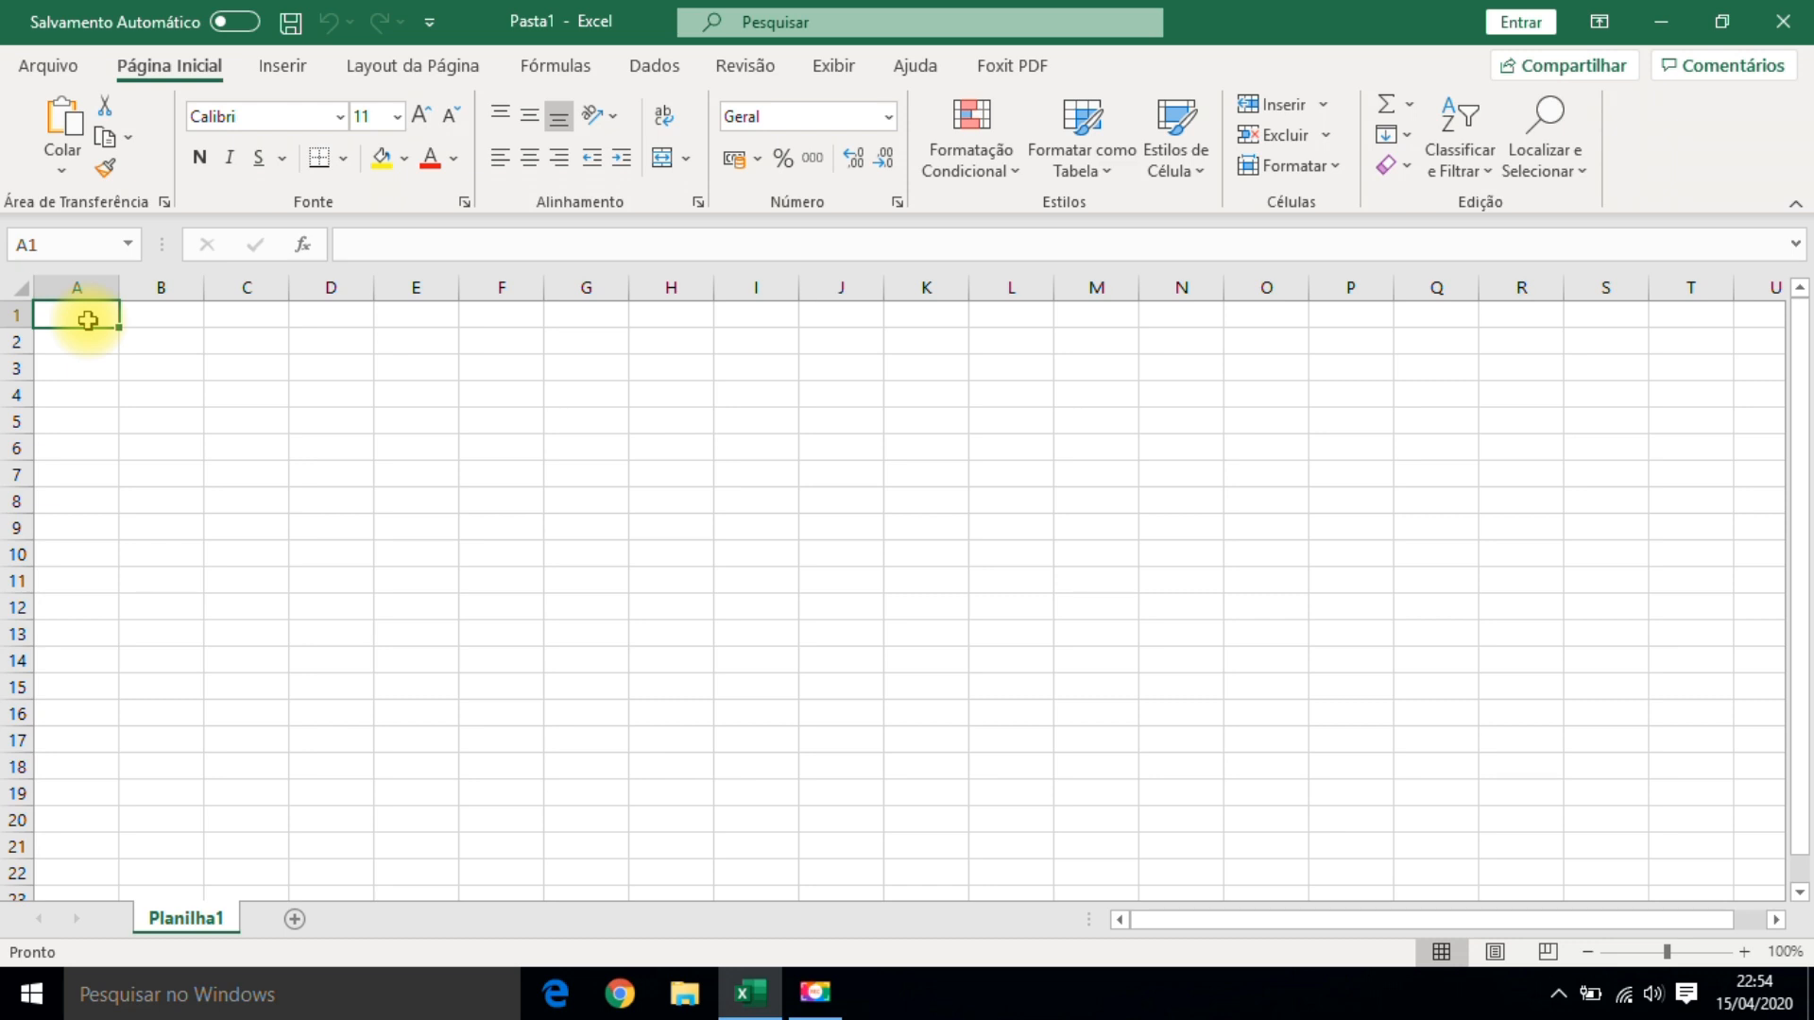
type("C")
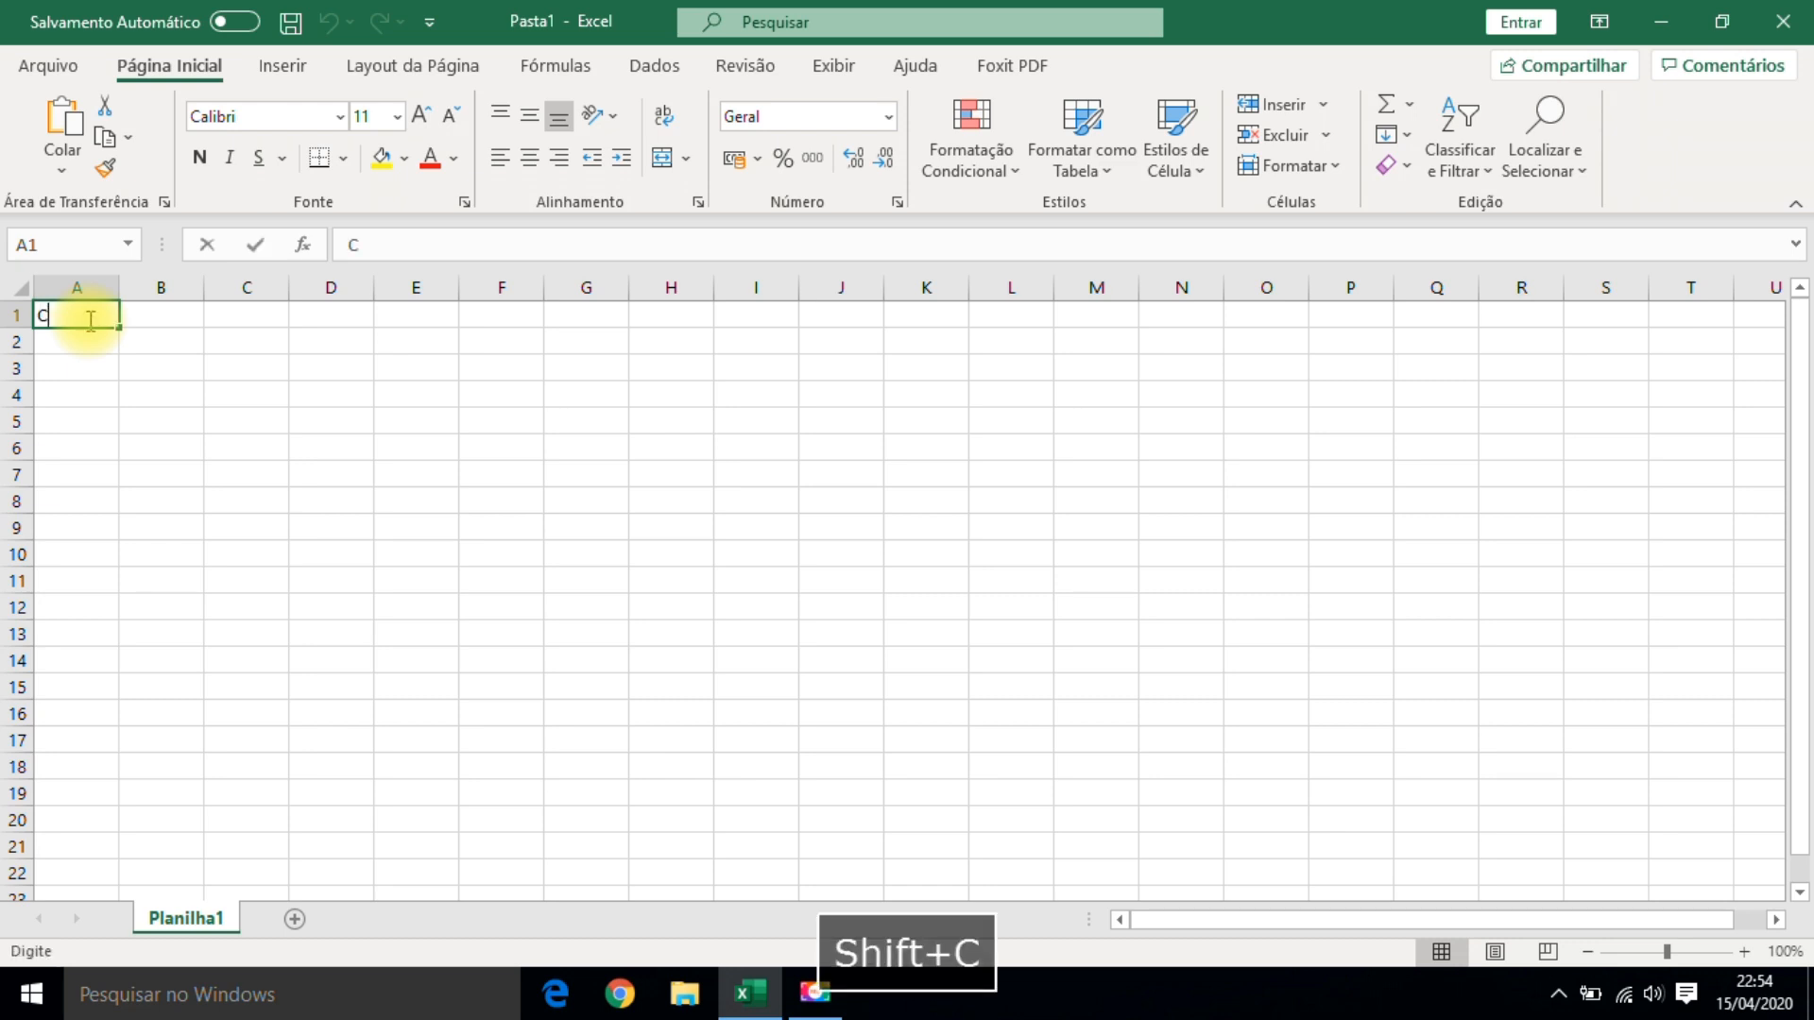
type("ontrole de")
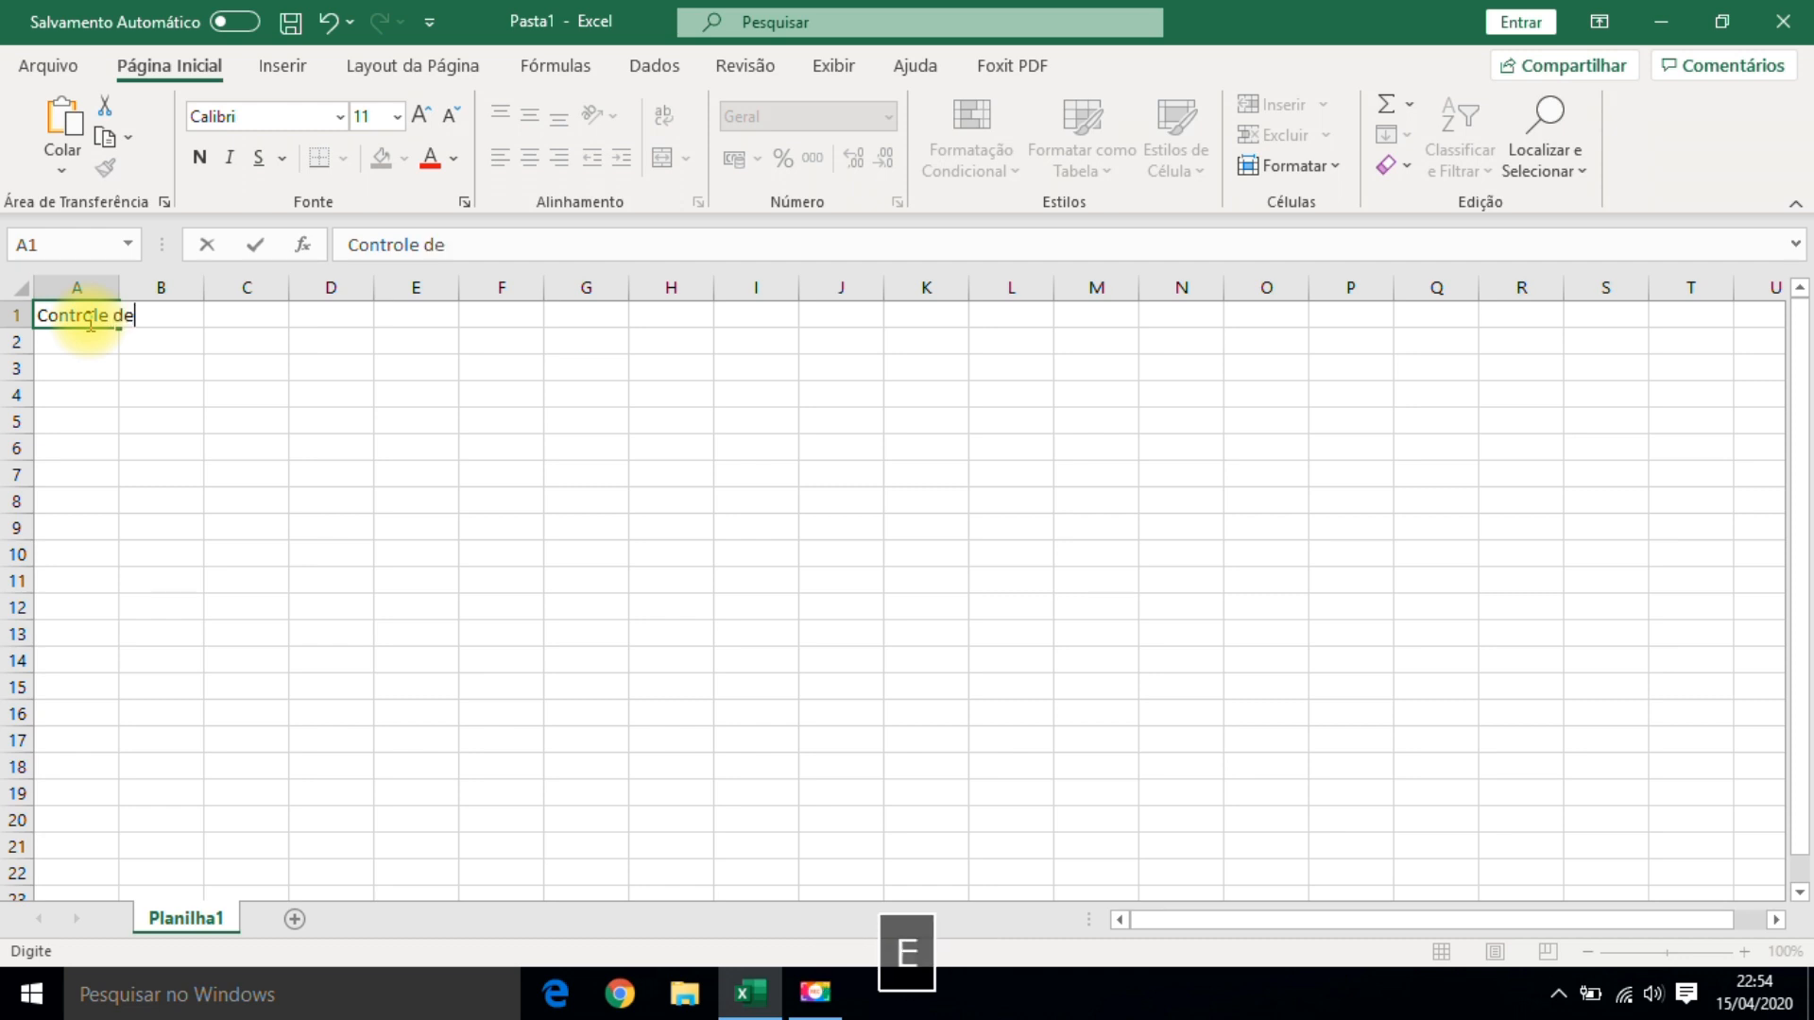
type(" Gastos")
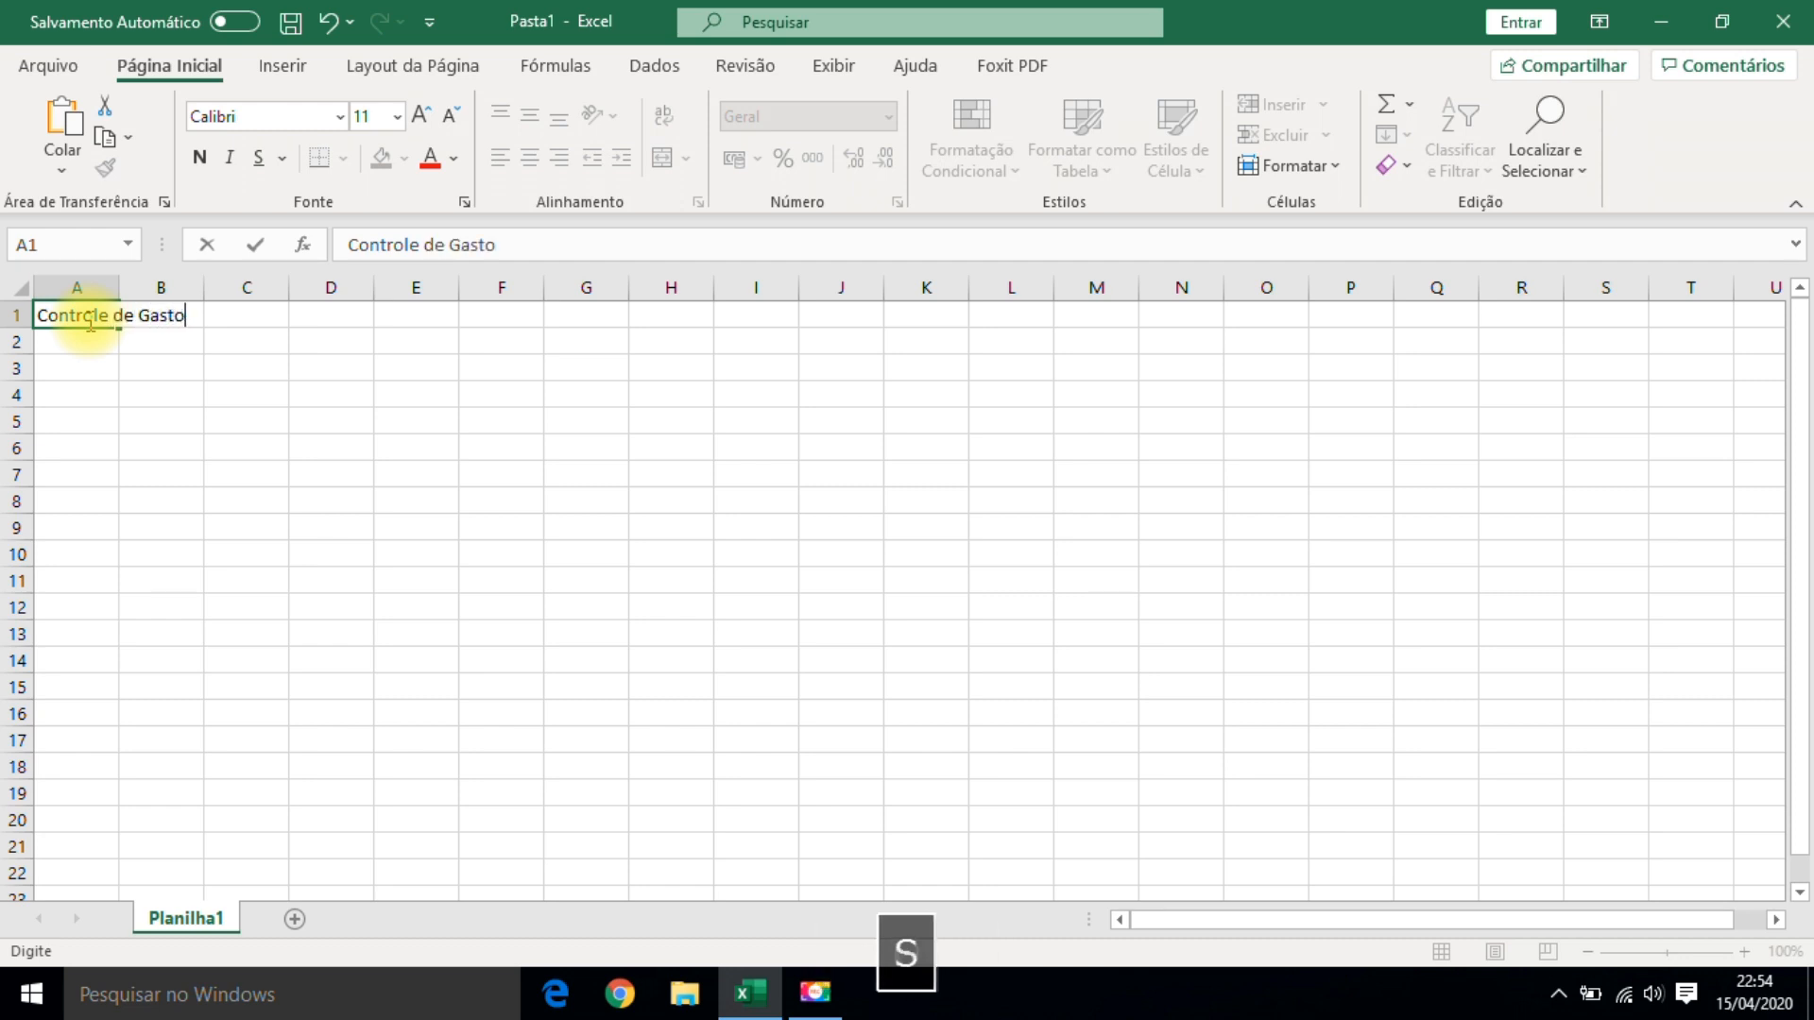
key("Return")
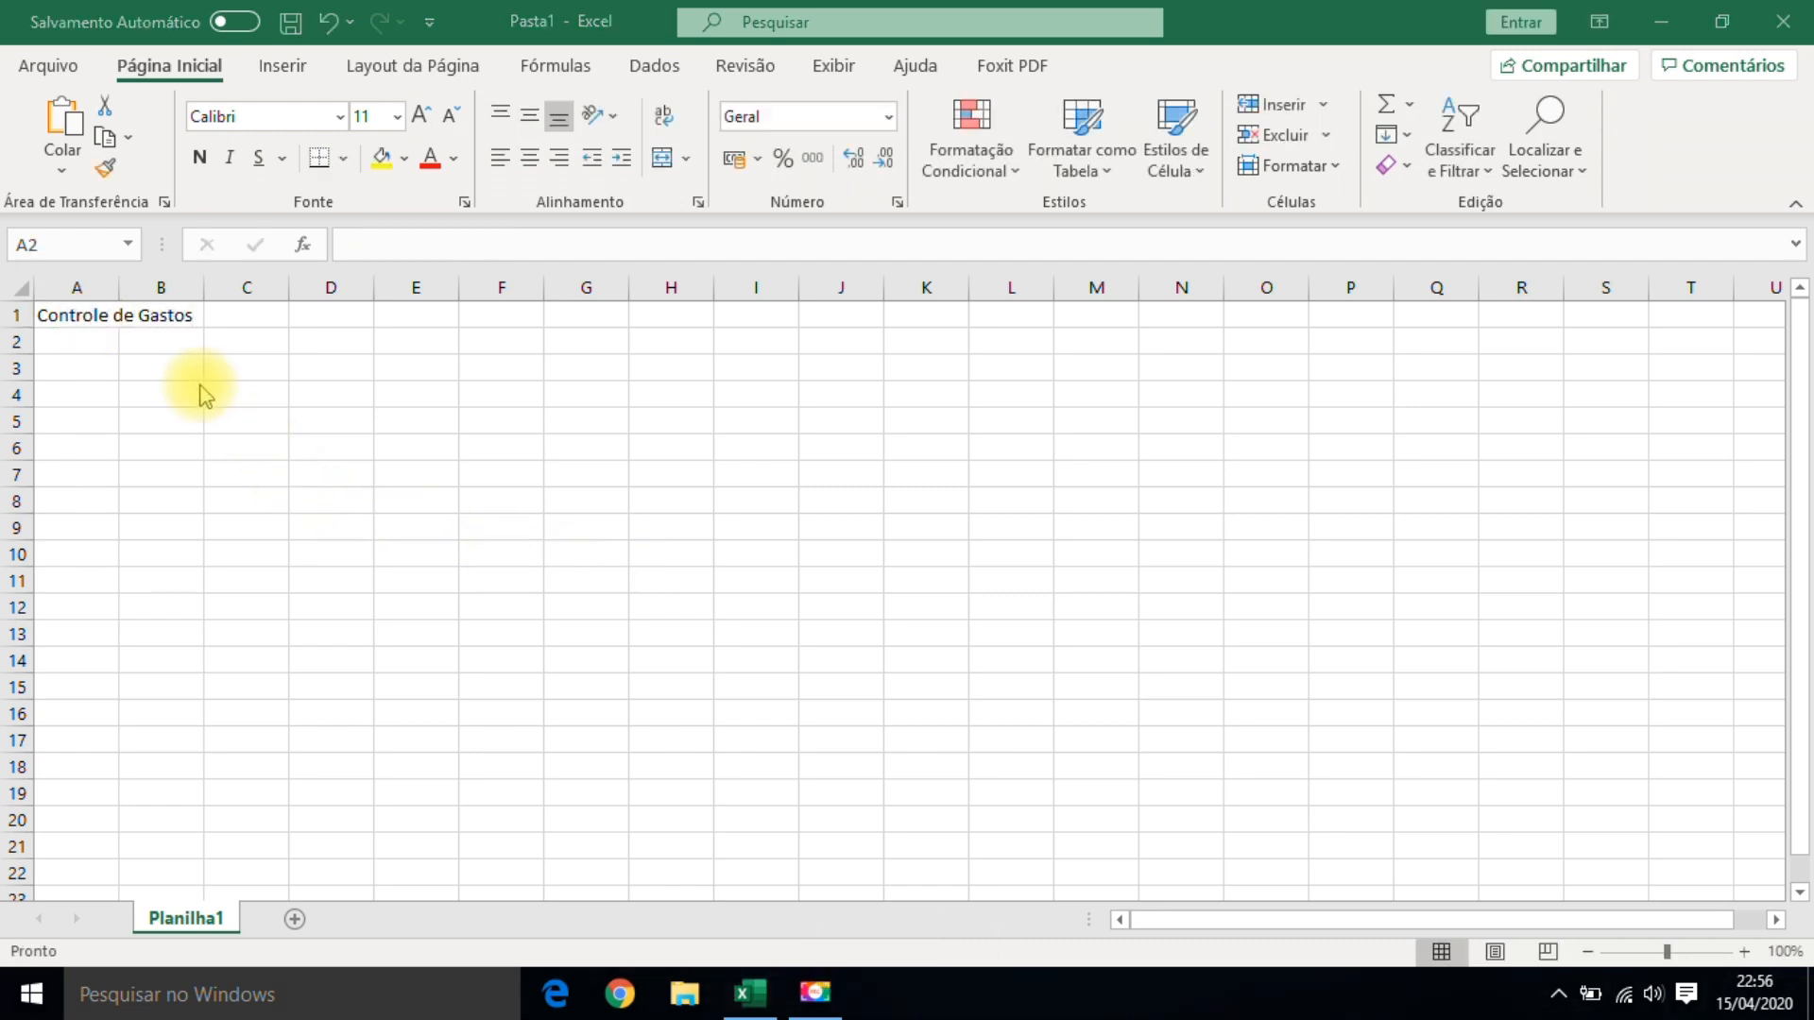
Enter the column heading "Mês" in cell A2, below the title
left_click(88, 342)
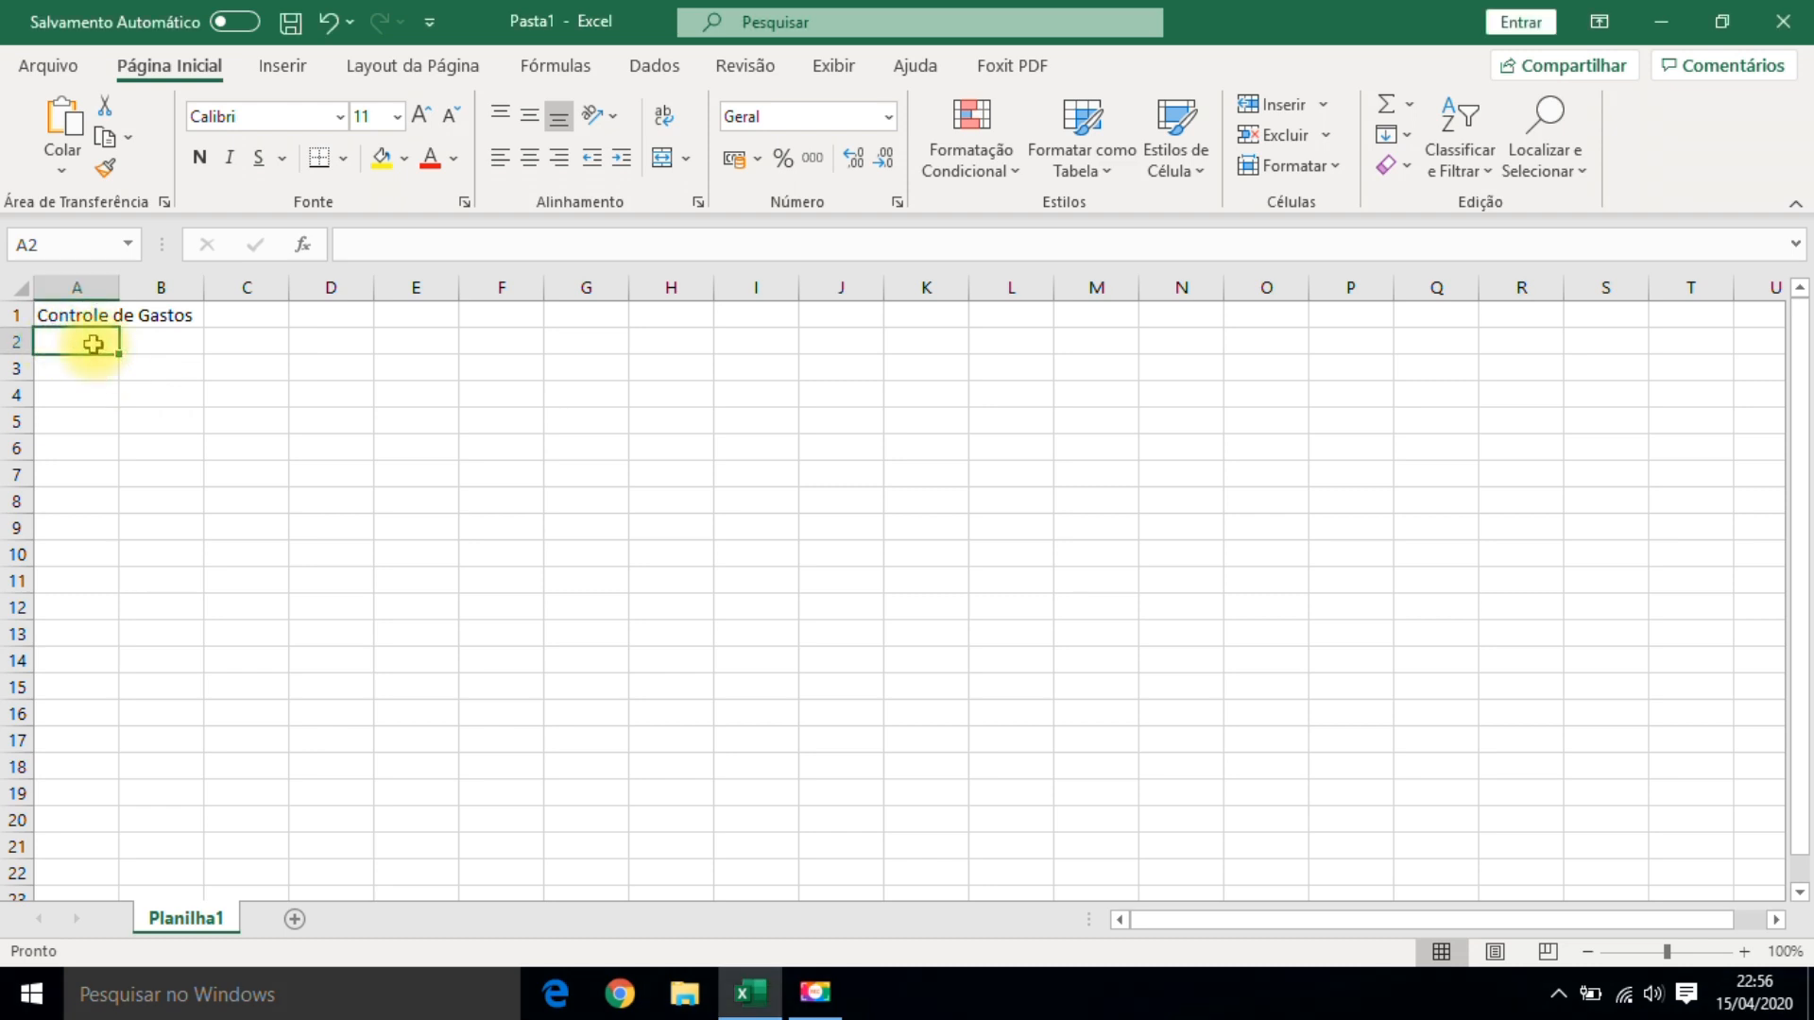
type("M")
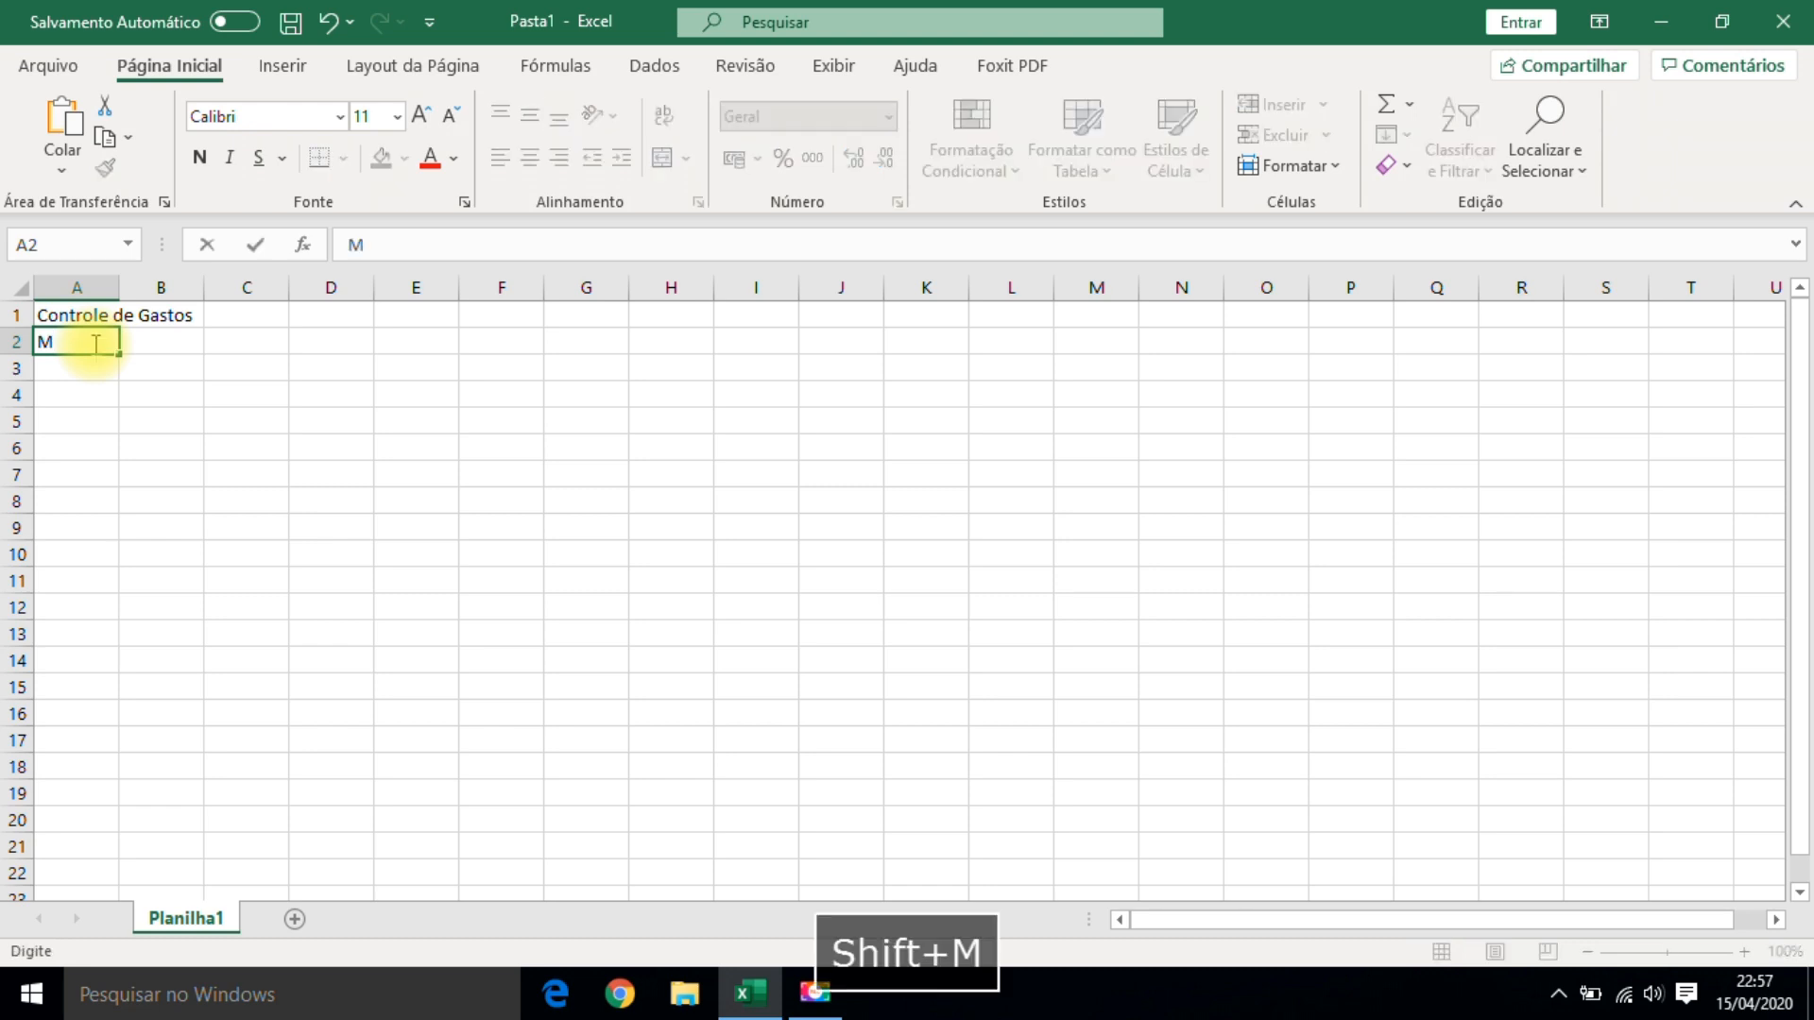
type("ês")
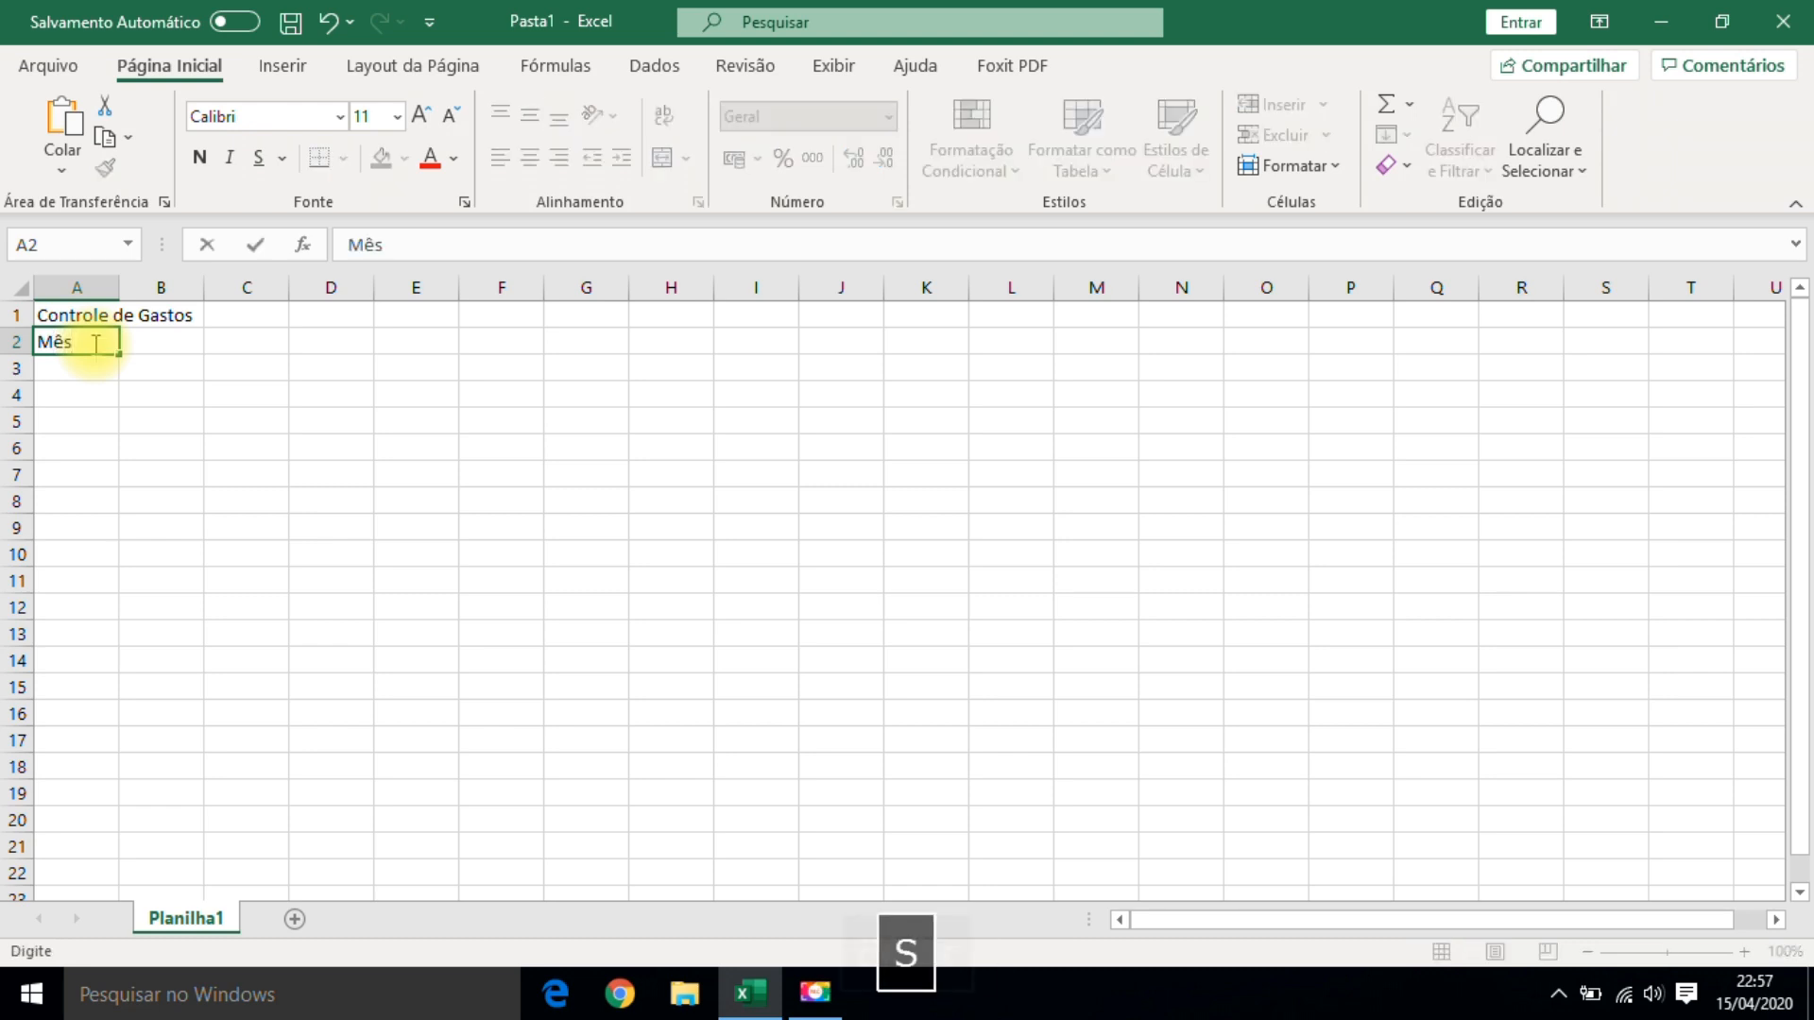
key("Return")
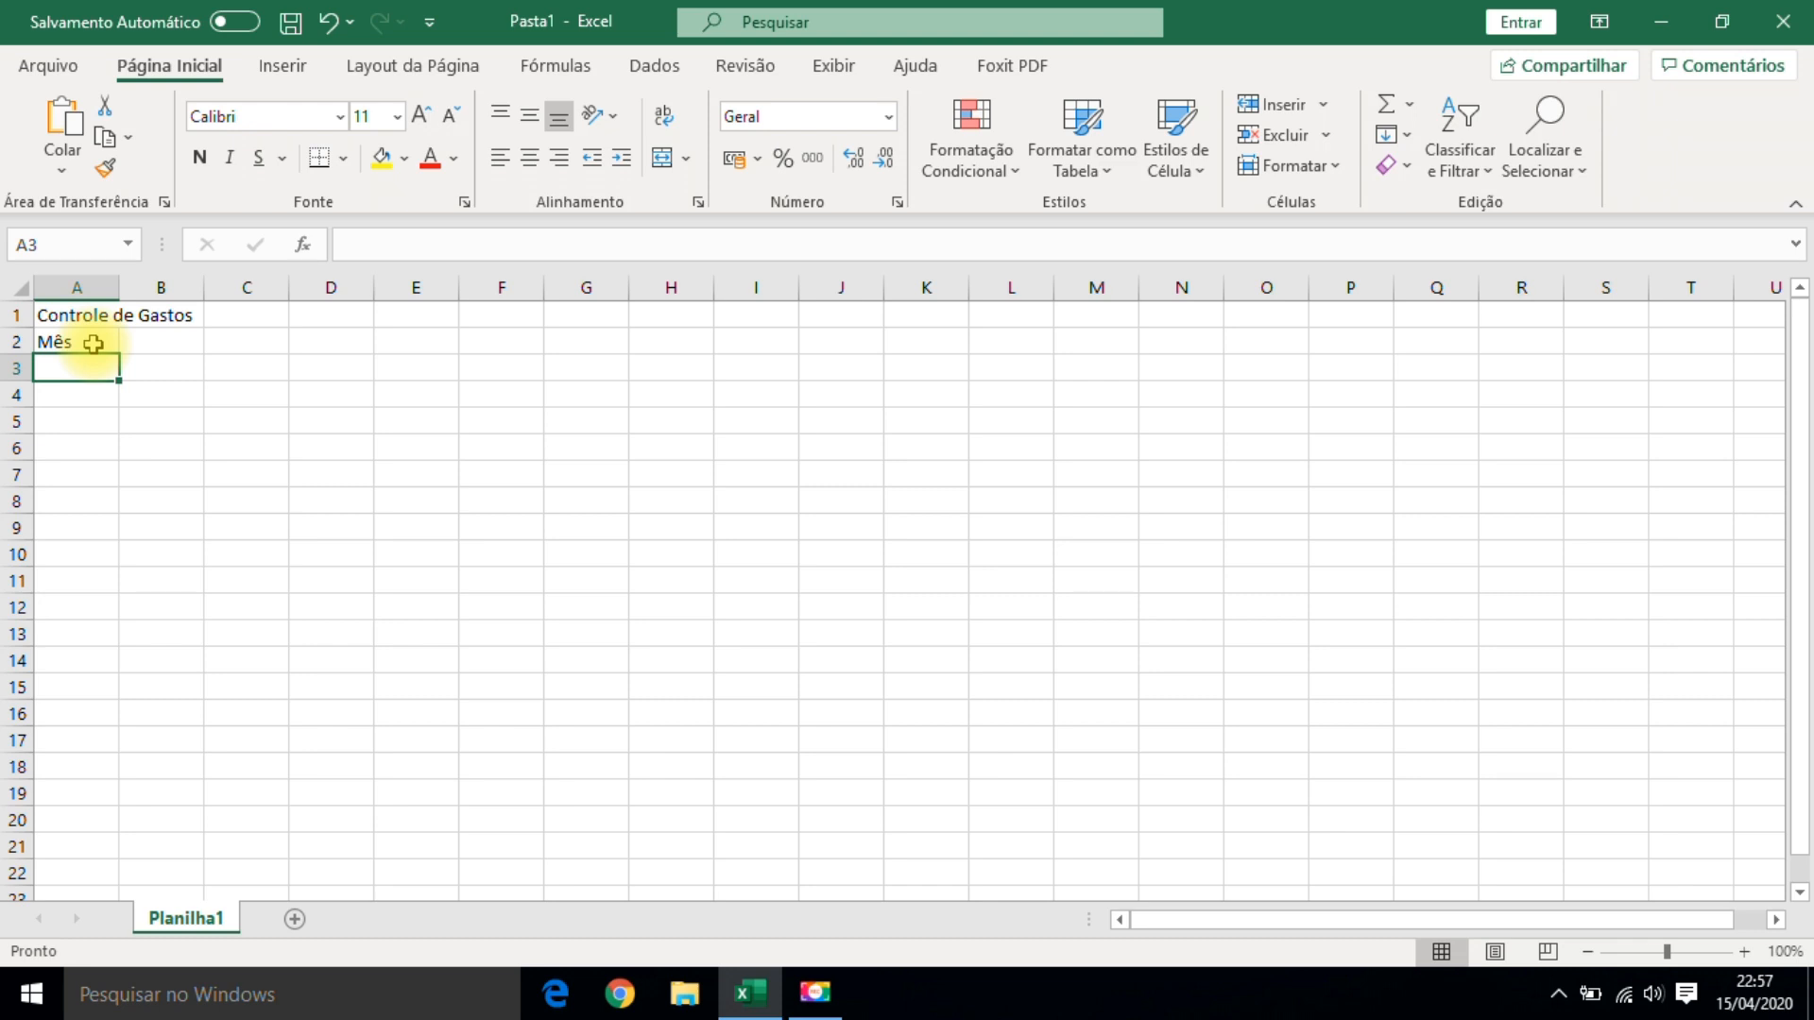
Enter "Janeiro" in cell A3 and "Fevereiro" in cell A4 as the first two months
type("Janeiro")
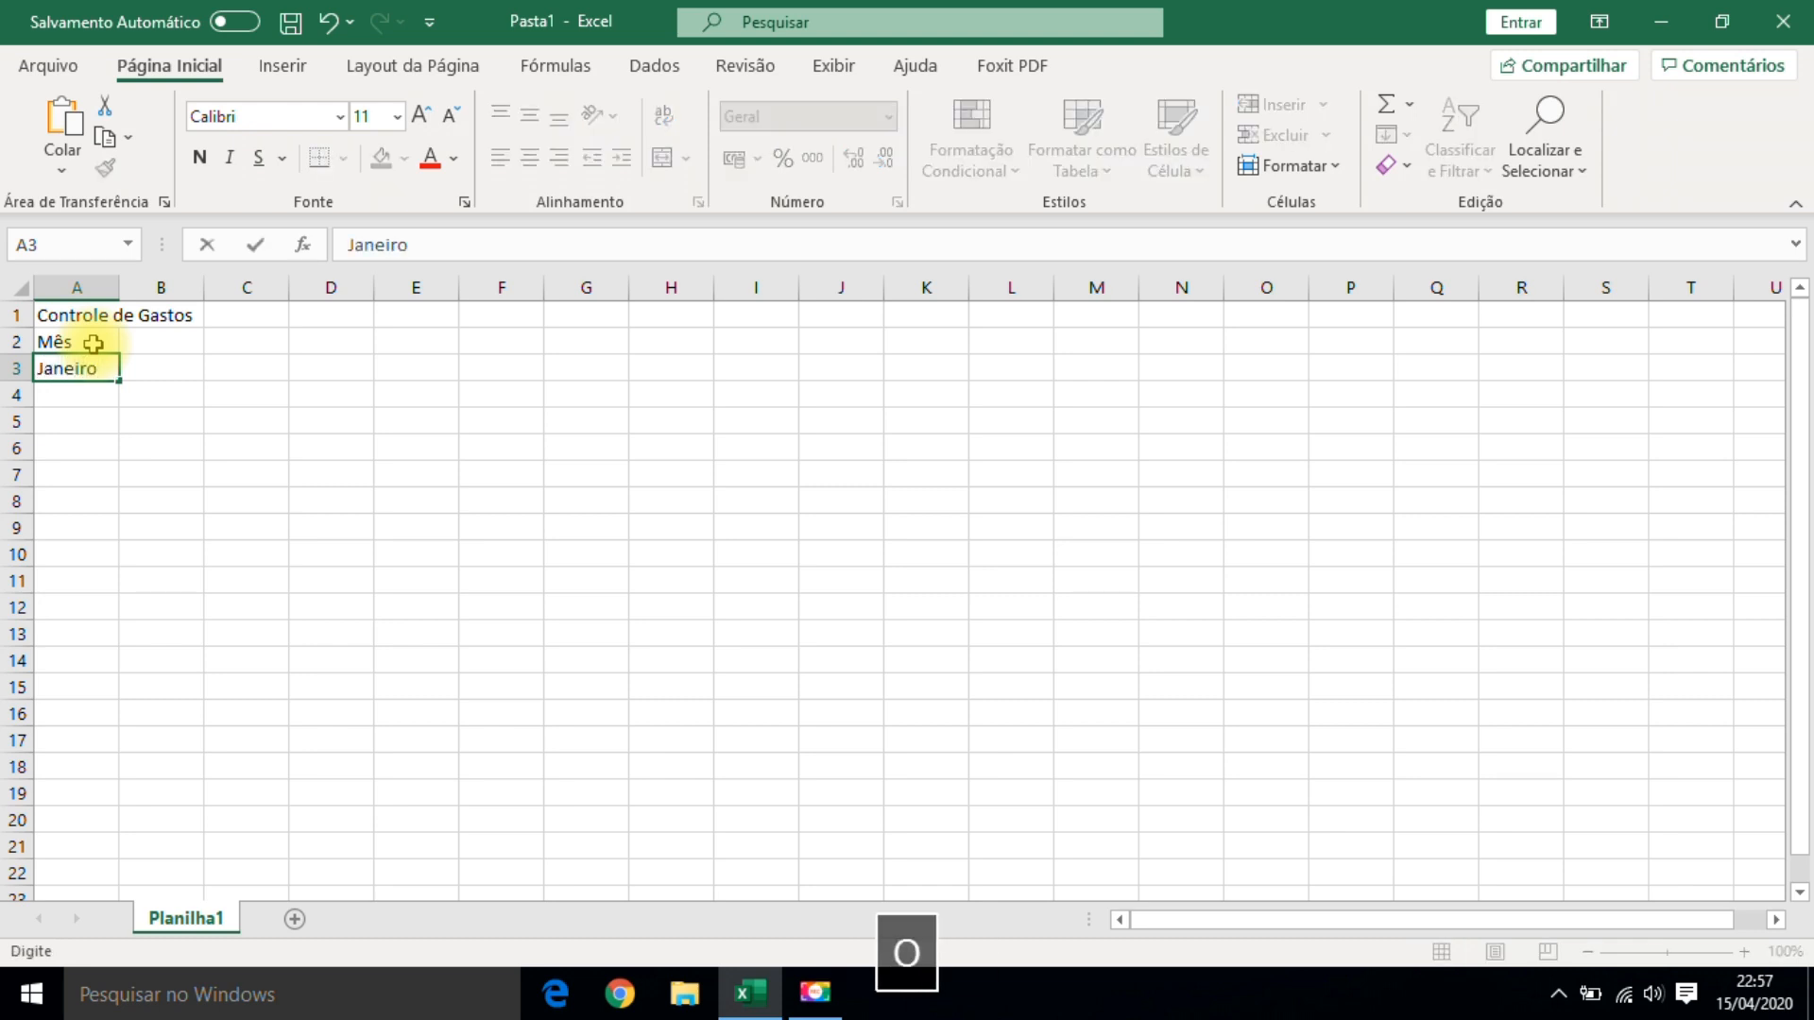
key("Return")
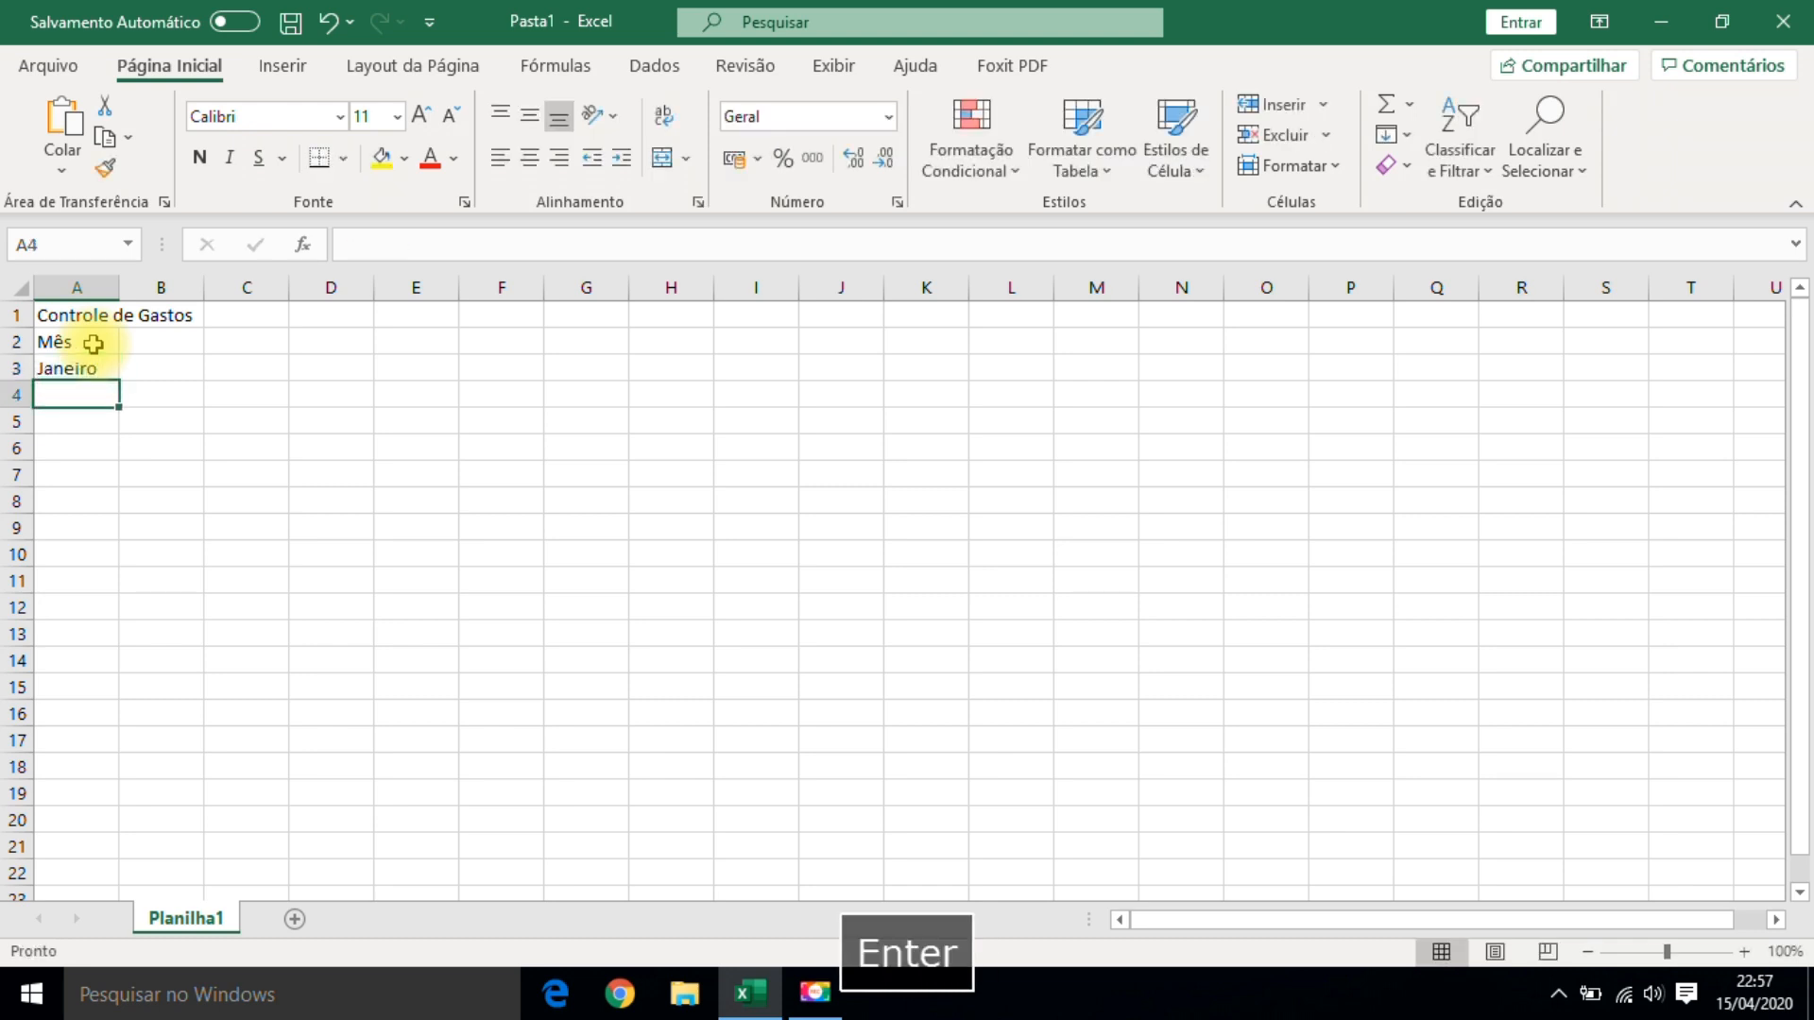
type("Fever")
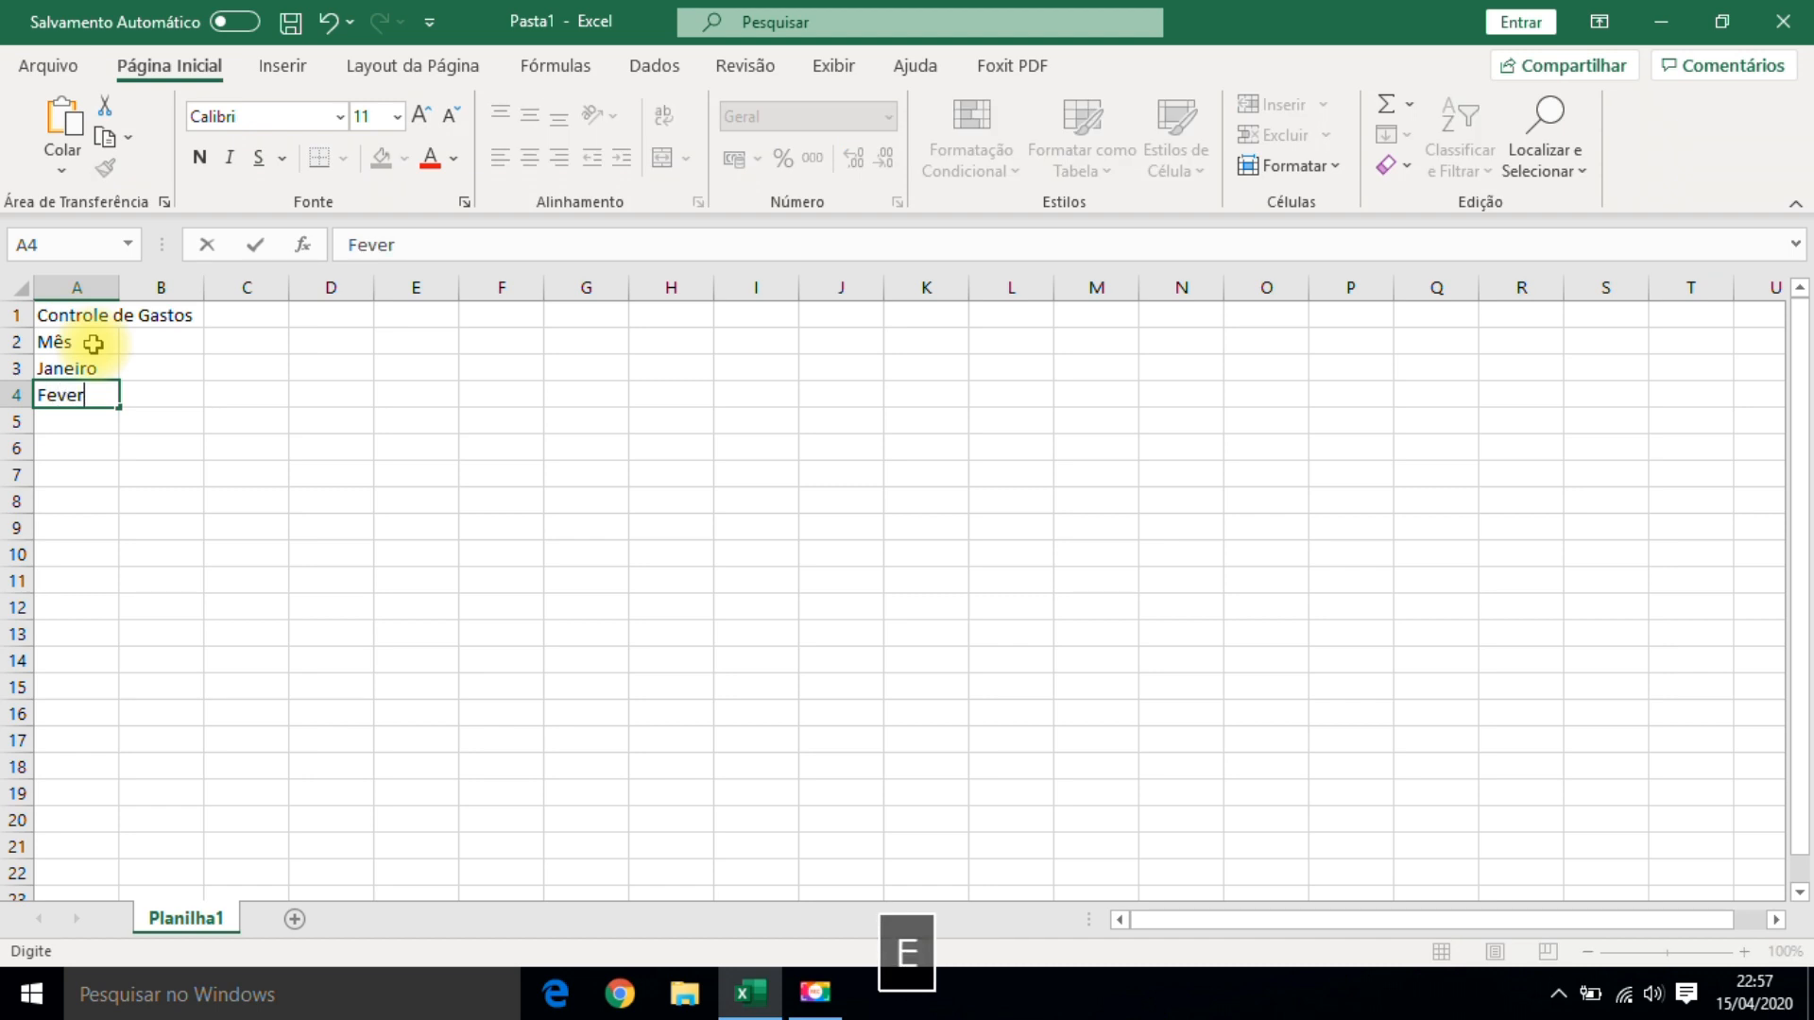
type("eiro")
key("Return")
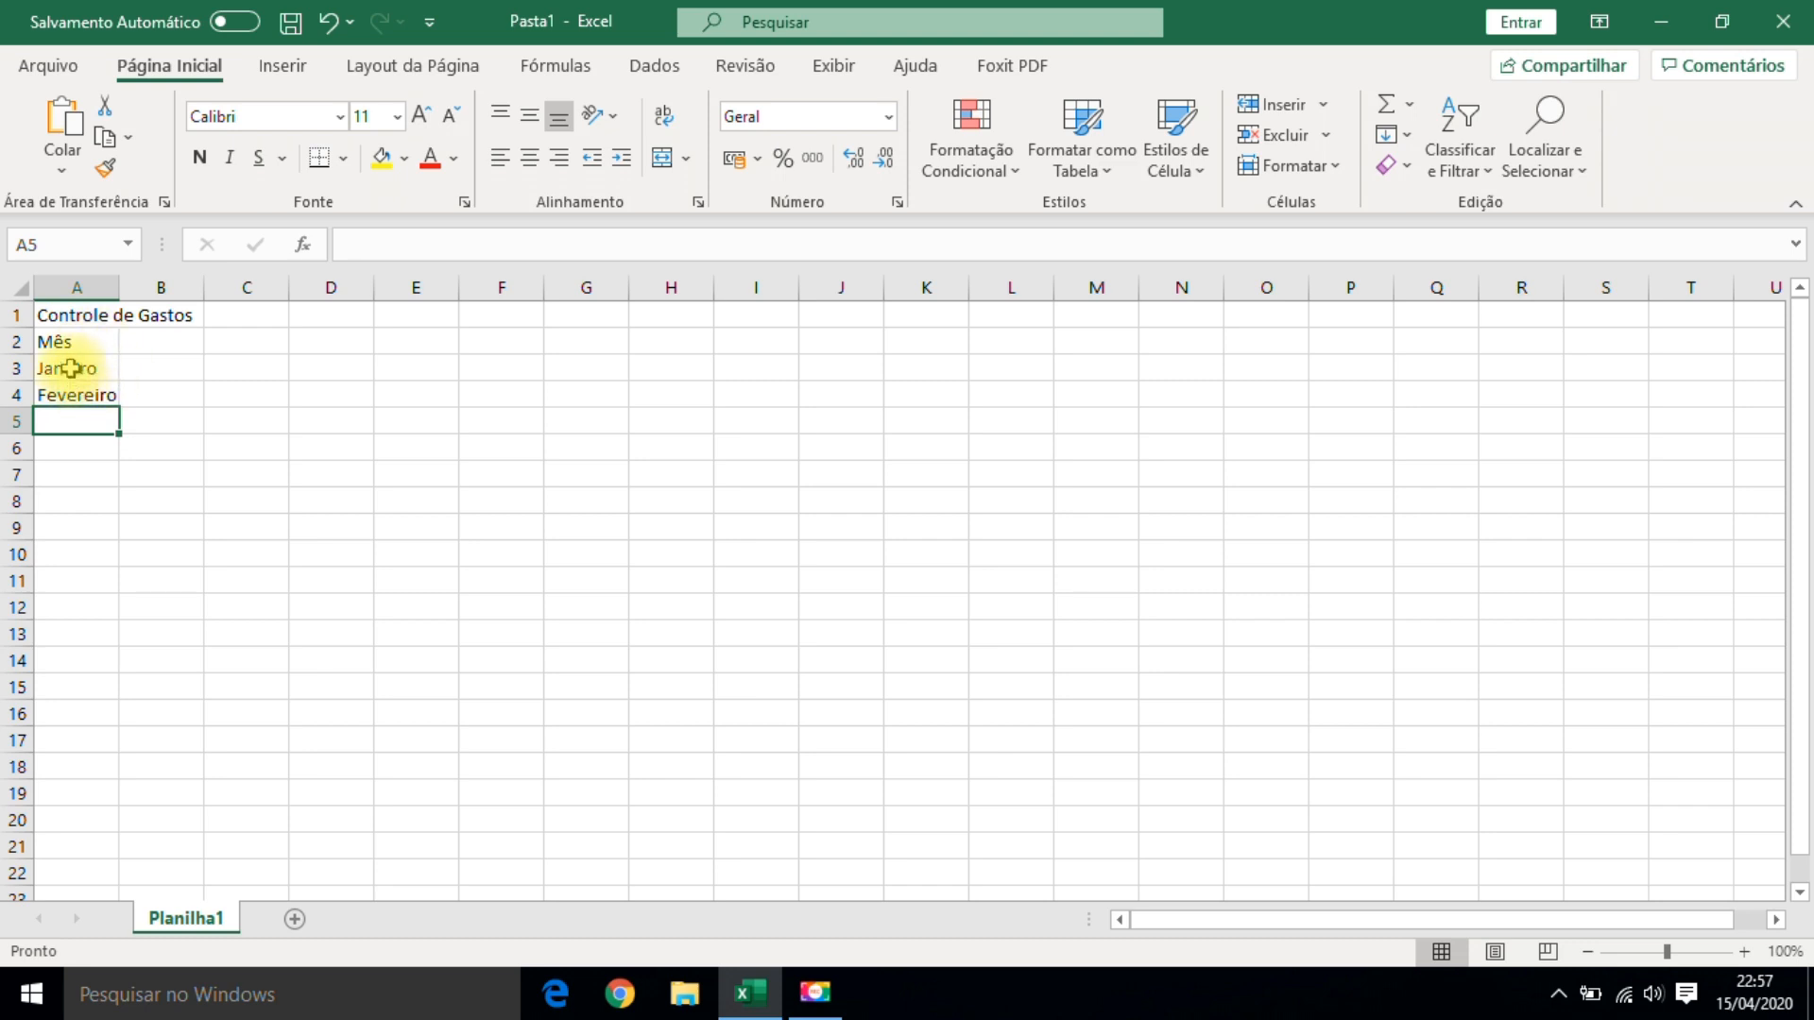
Autofill the month series from cells A3:A4 down to cell A8, ending at Junho
left_click(70, 368)
mouse_move(71, 368)
left_mouse_down()
mouse_move(76, 395)
mouse_move(85, 383)
left_mouse_up()
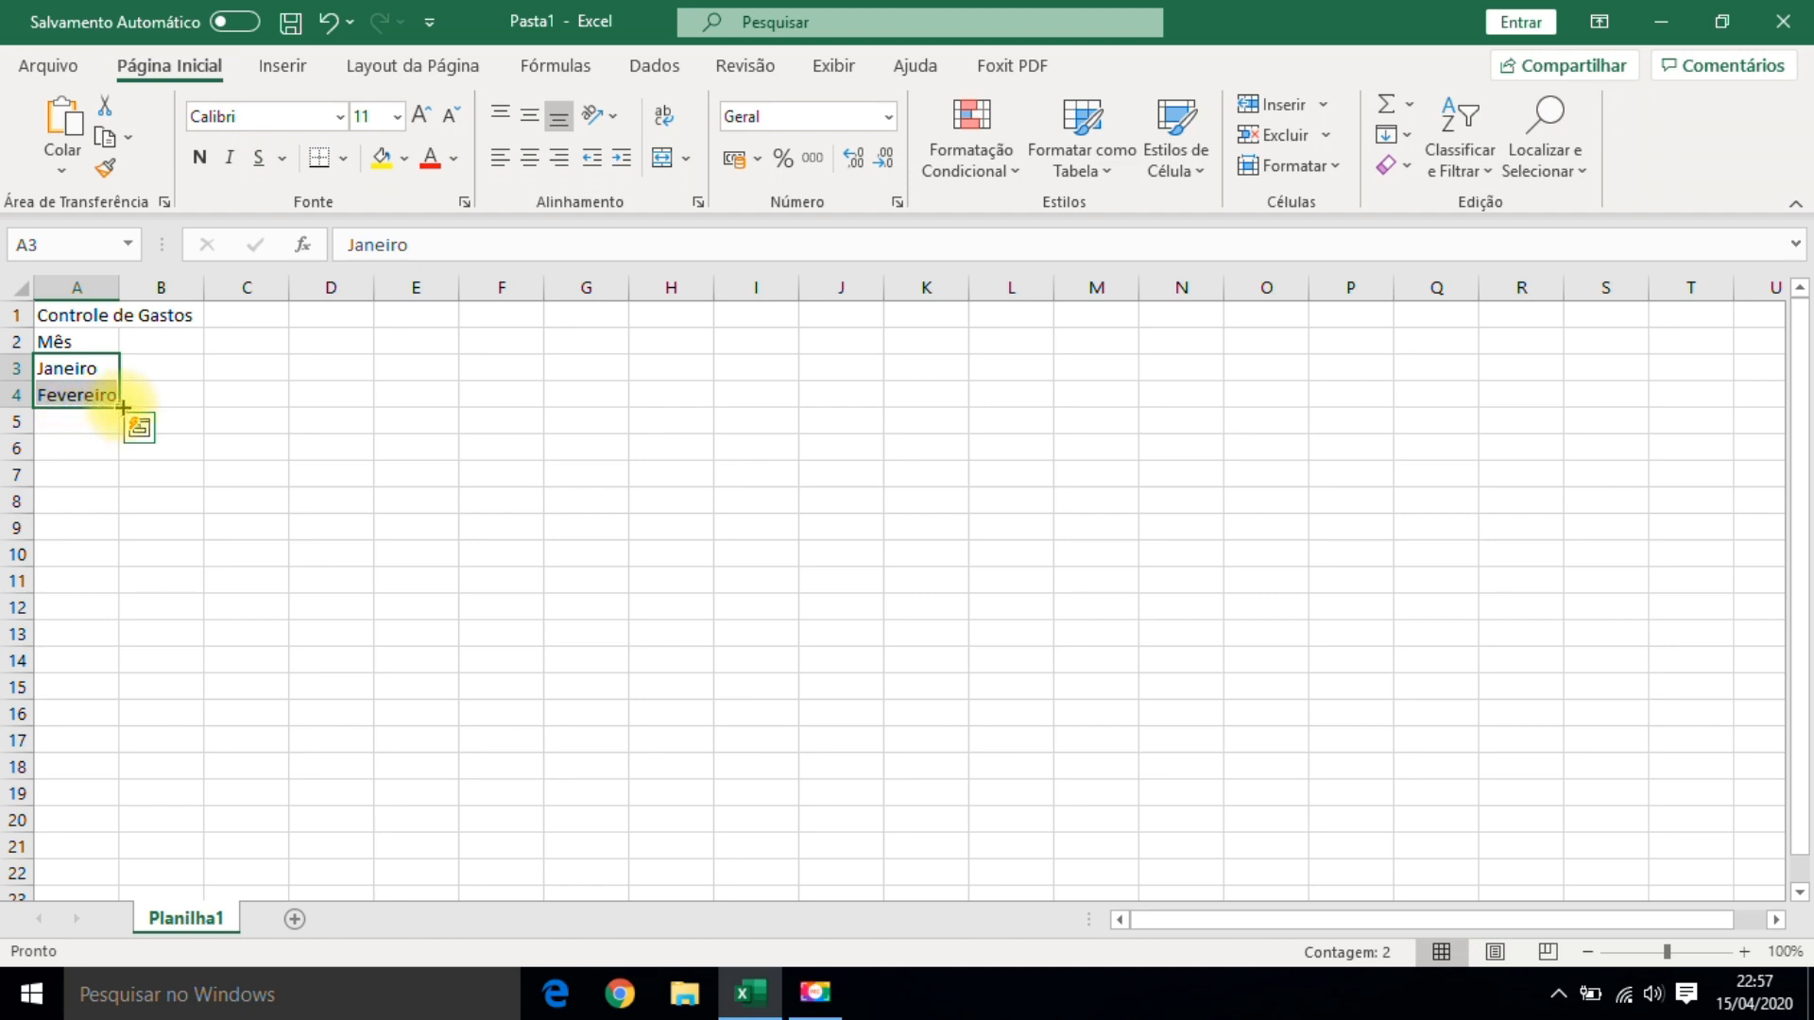
left_click_drag(118, 405, 118, 404)
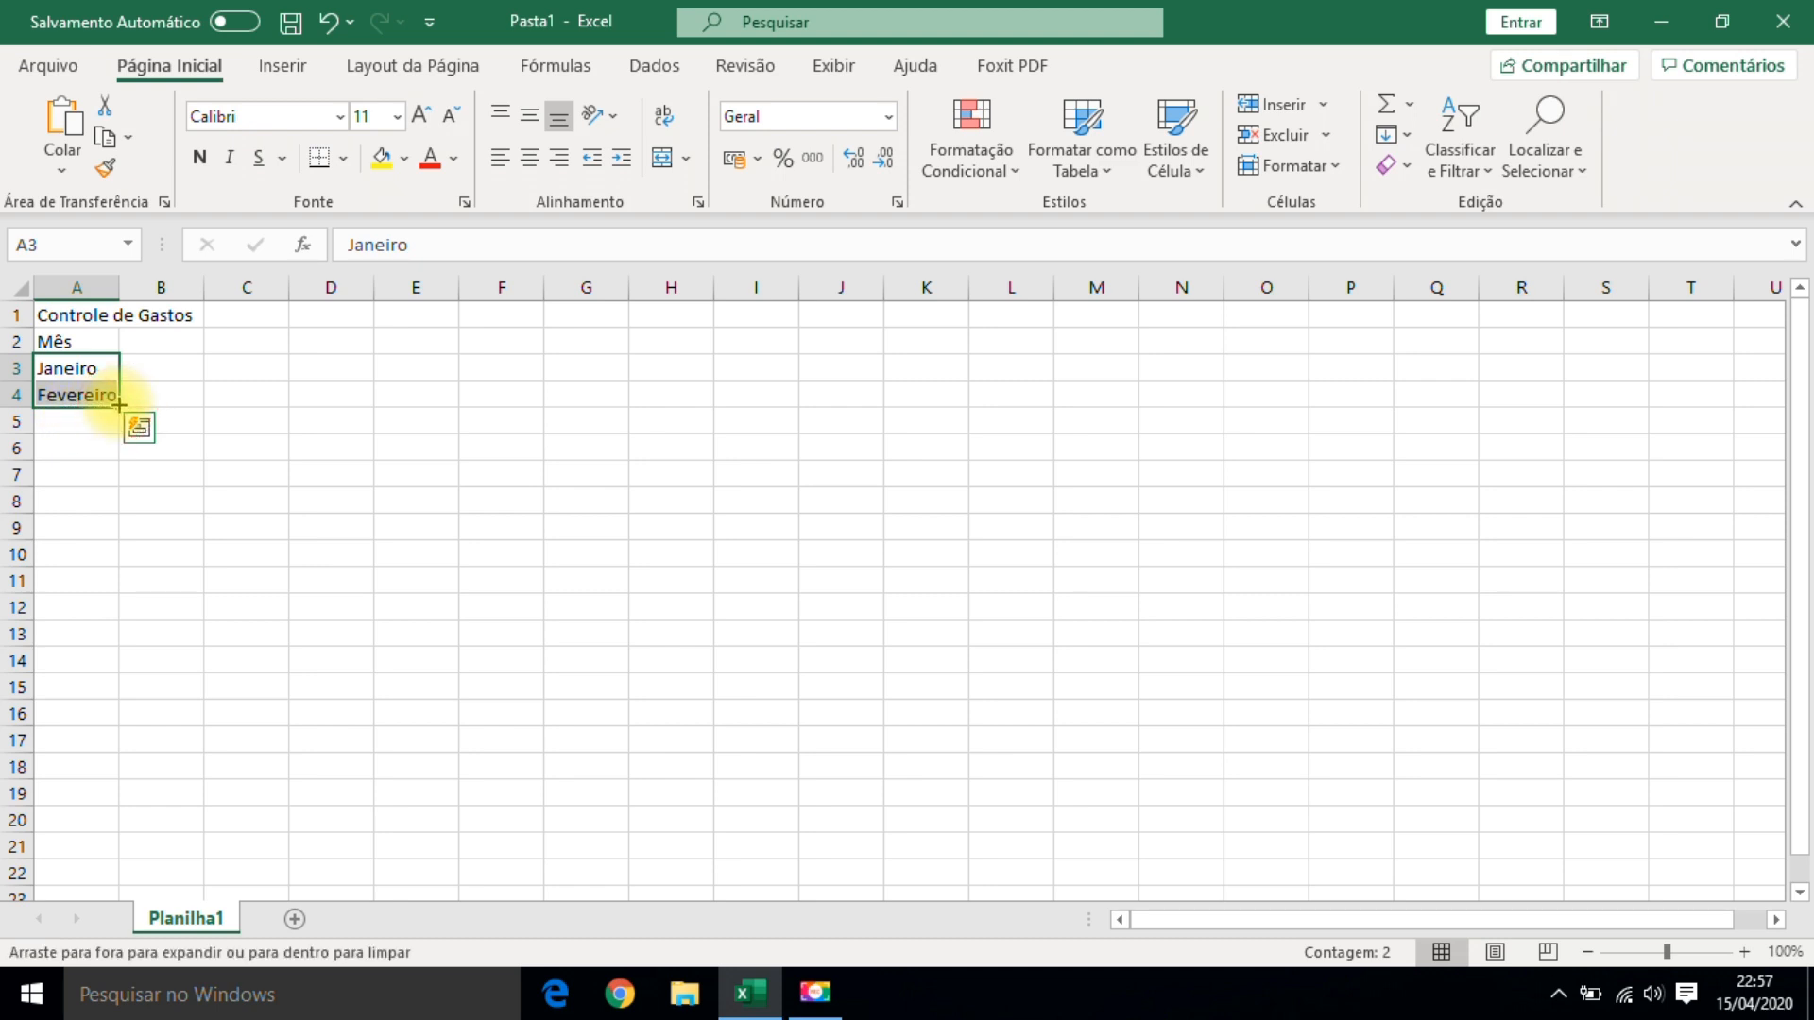
left_click_drag(118, 405, 109, 506)
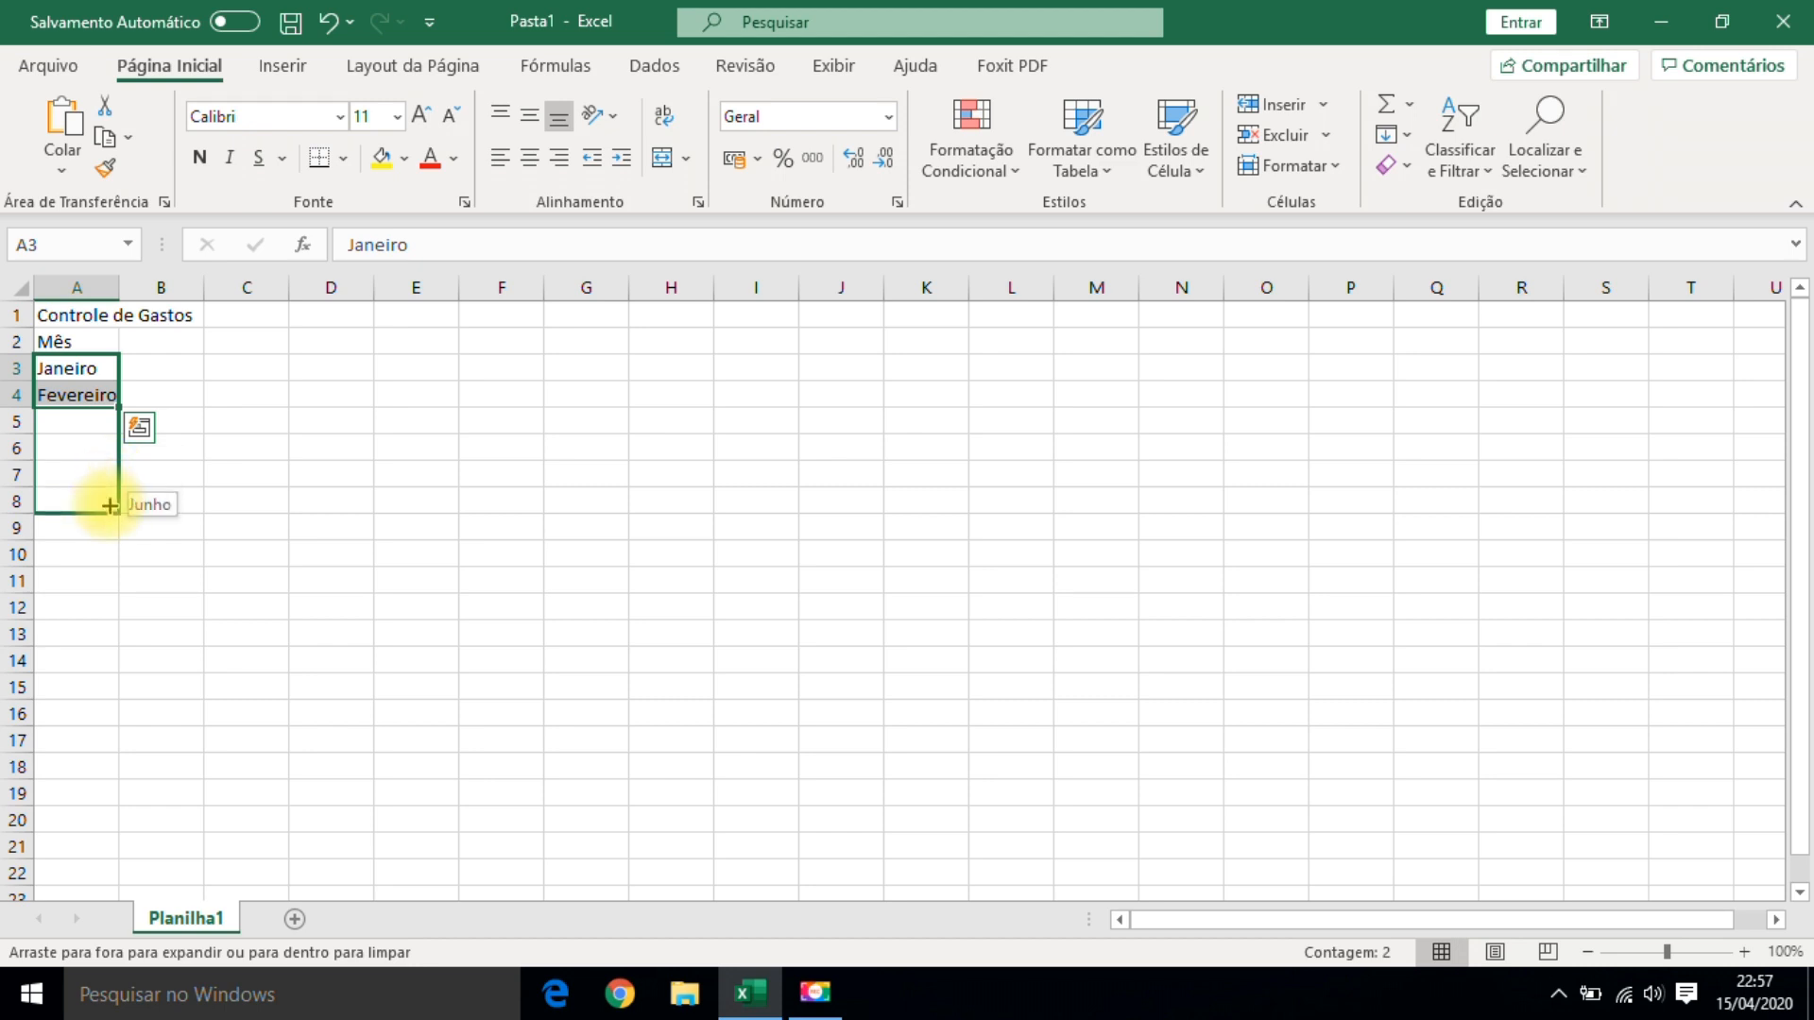
left_click_drag(110, 506, 110, 507)
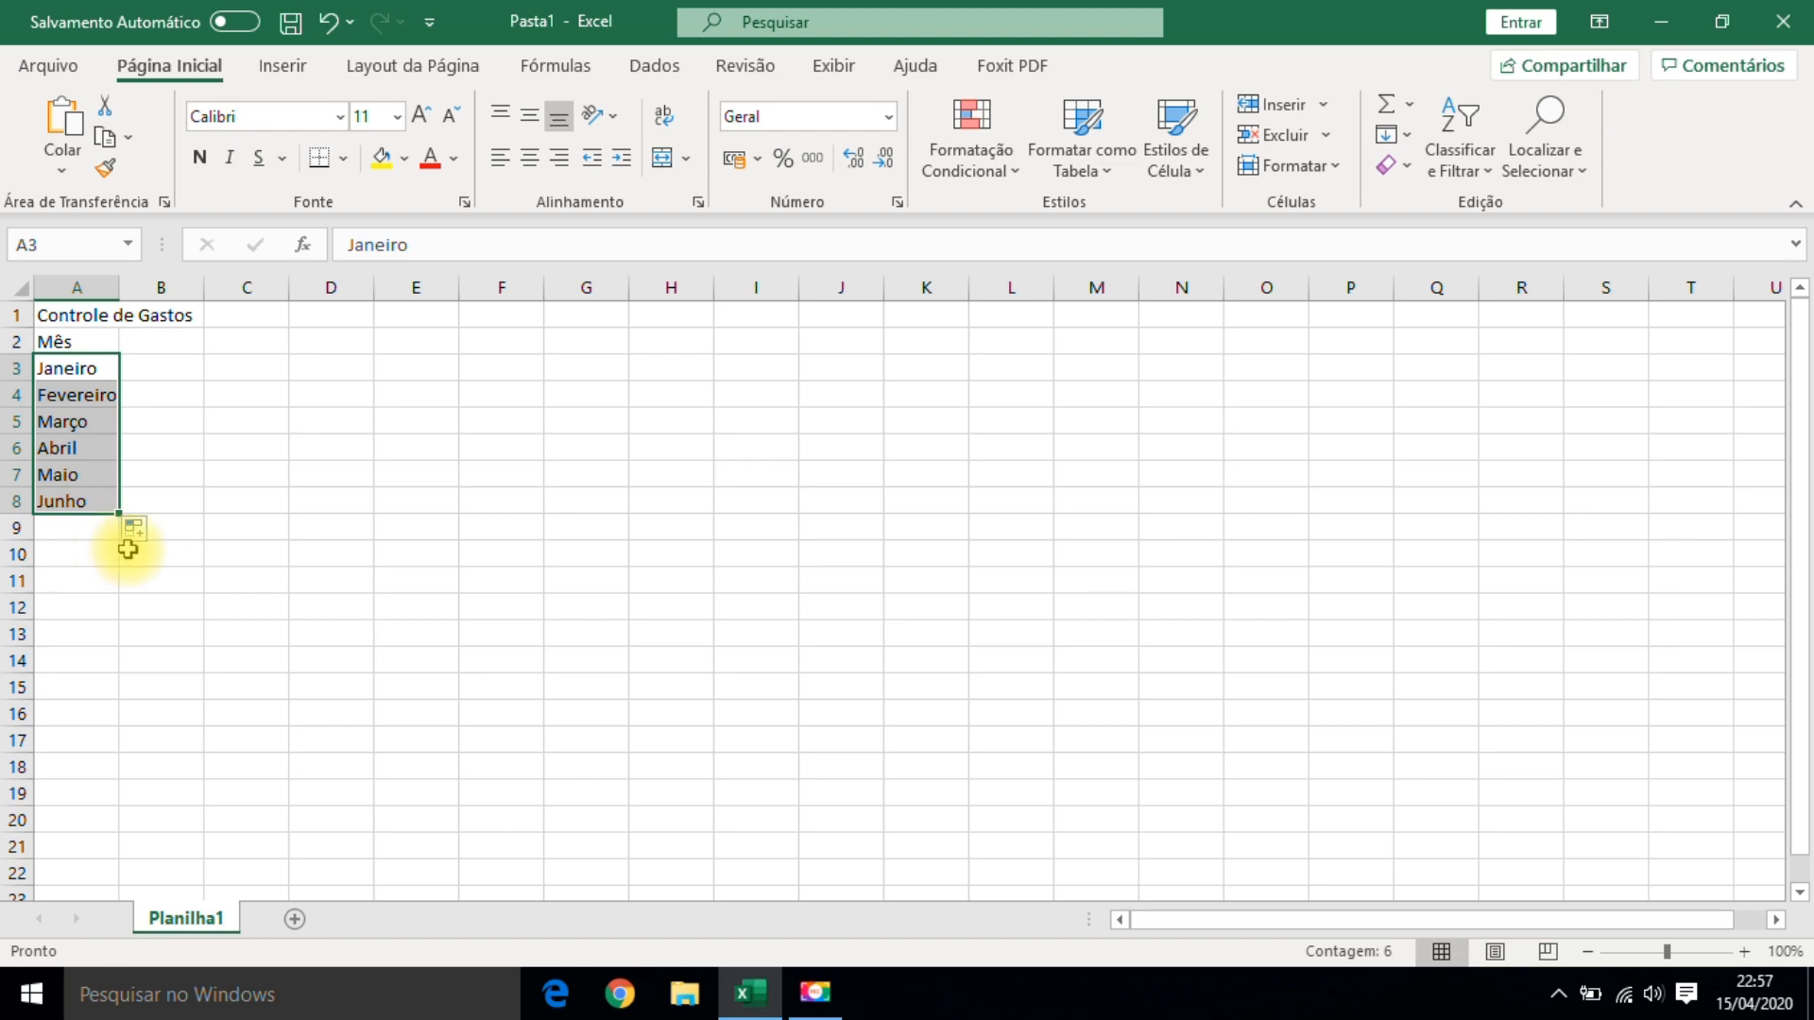
Undo the month autofill so that only the two typed months stay in column A
left_click(90, 368)
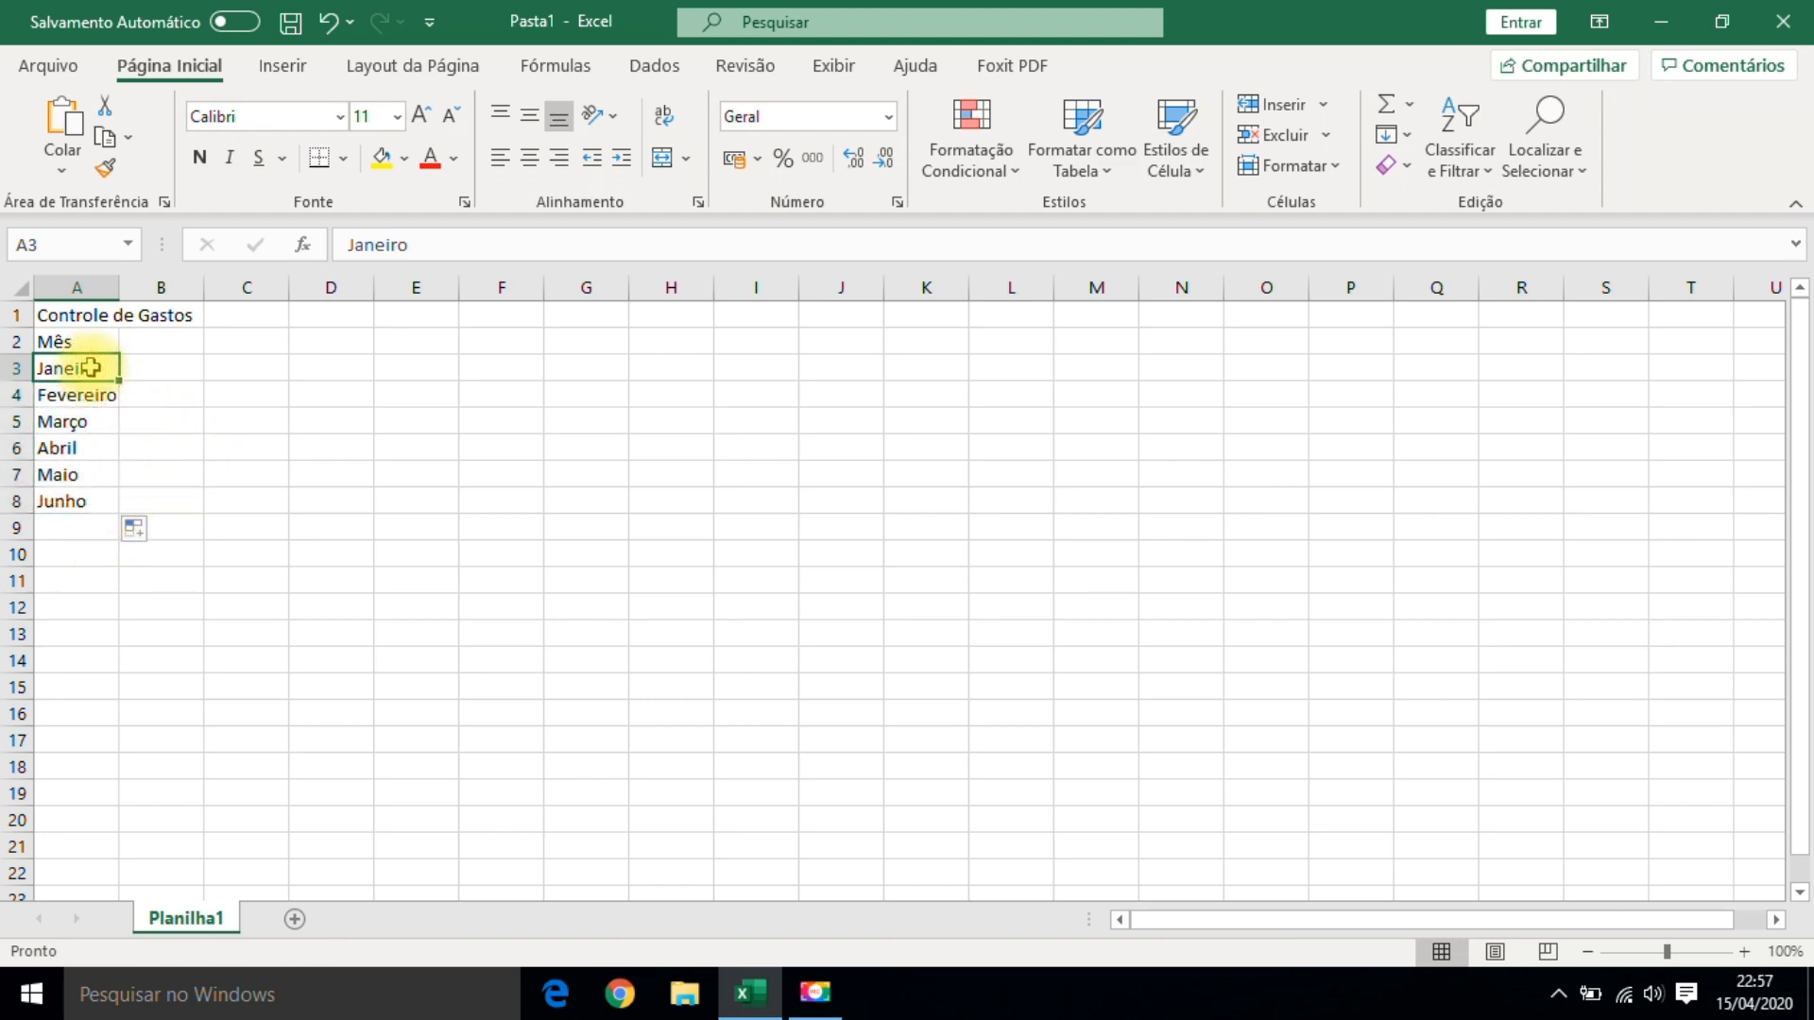
left_click(87, 394)
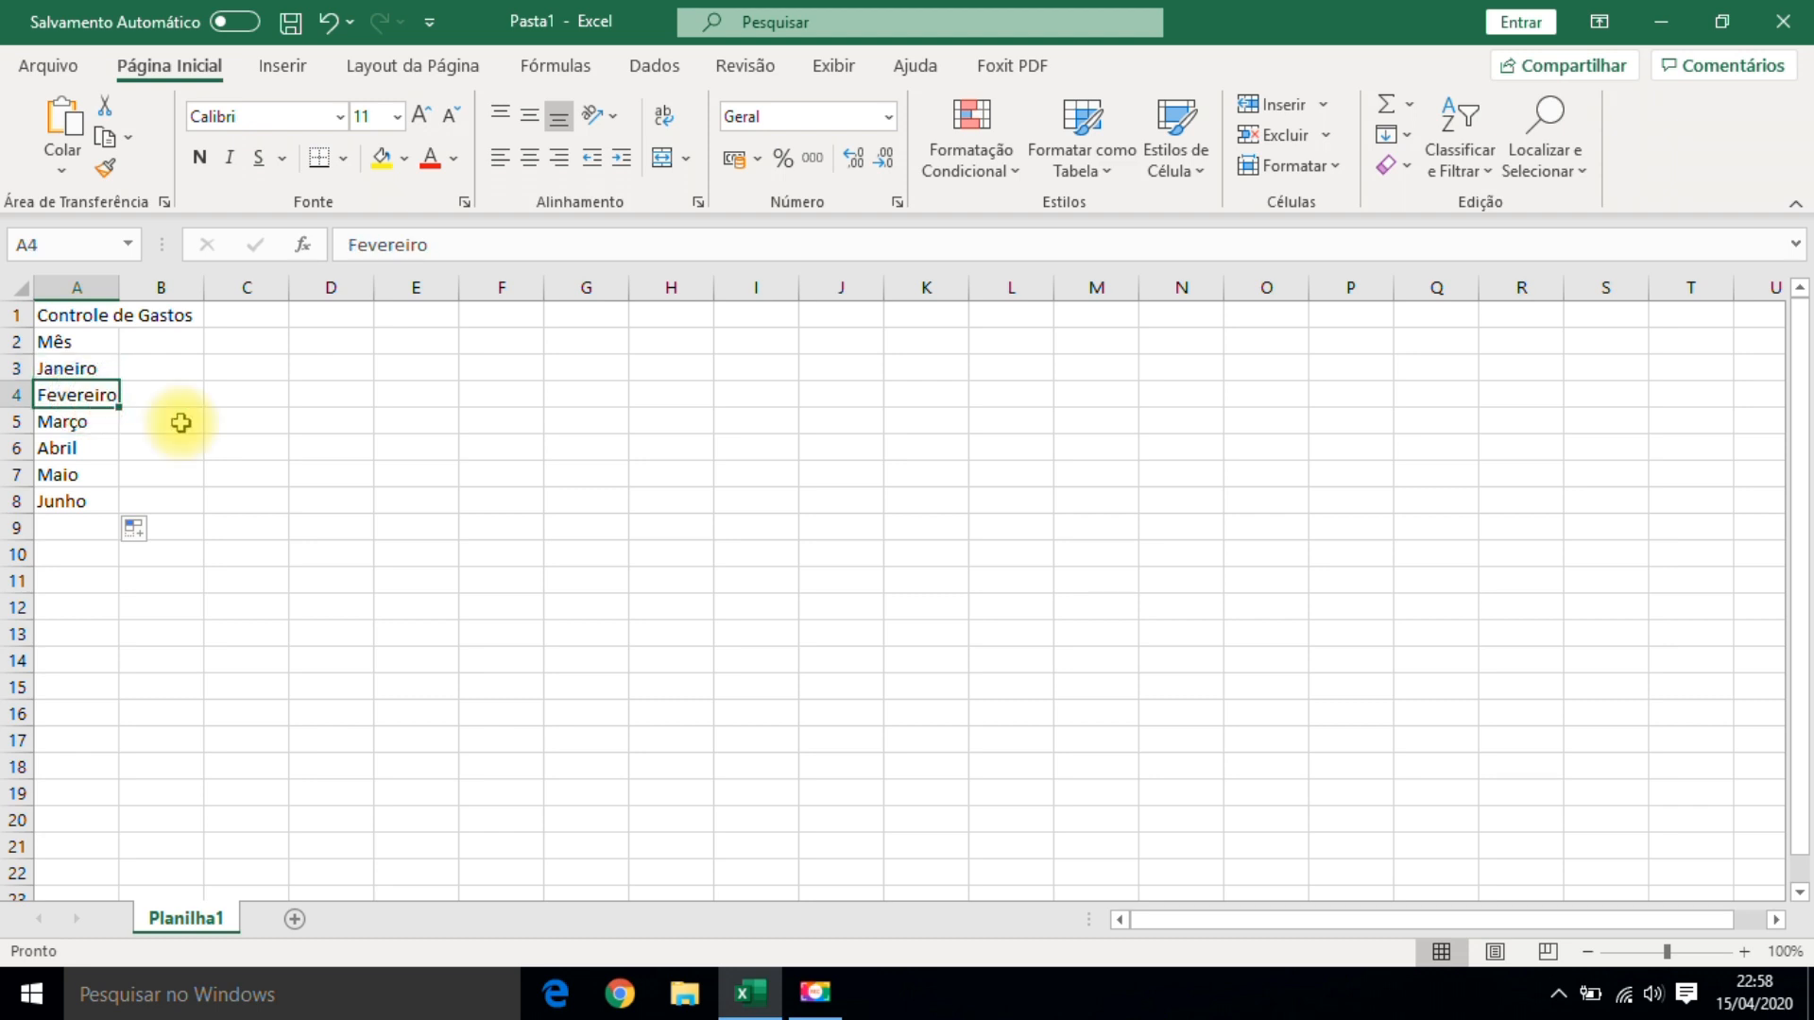
left_click(329, 23)
left_click(328, 23)
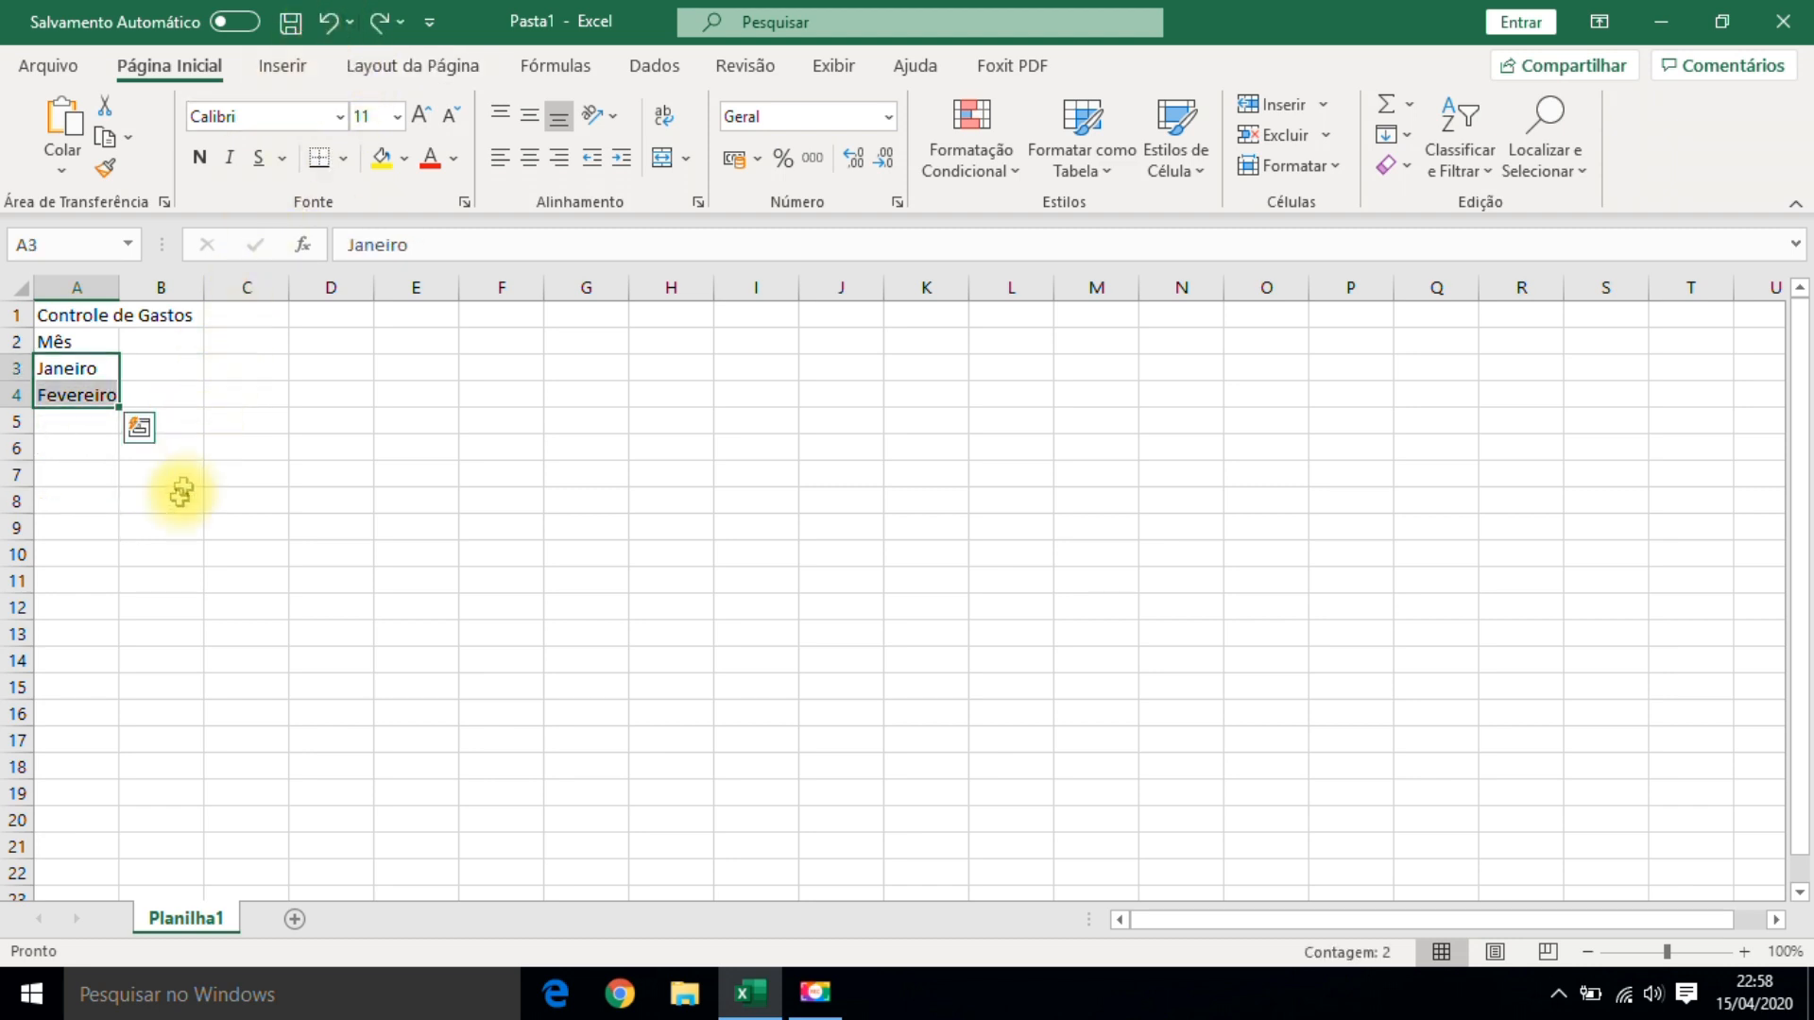
left_click(168, 523)
left_click(98, 369)
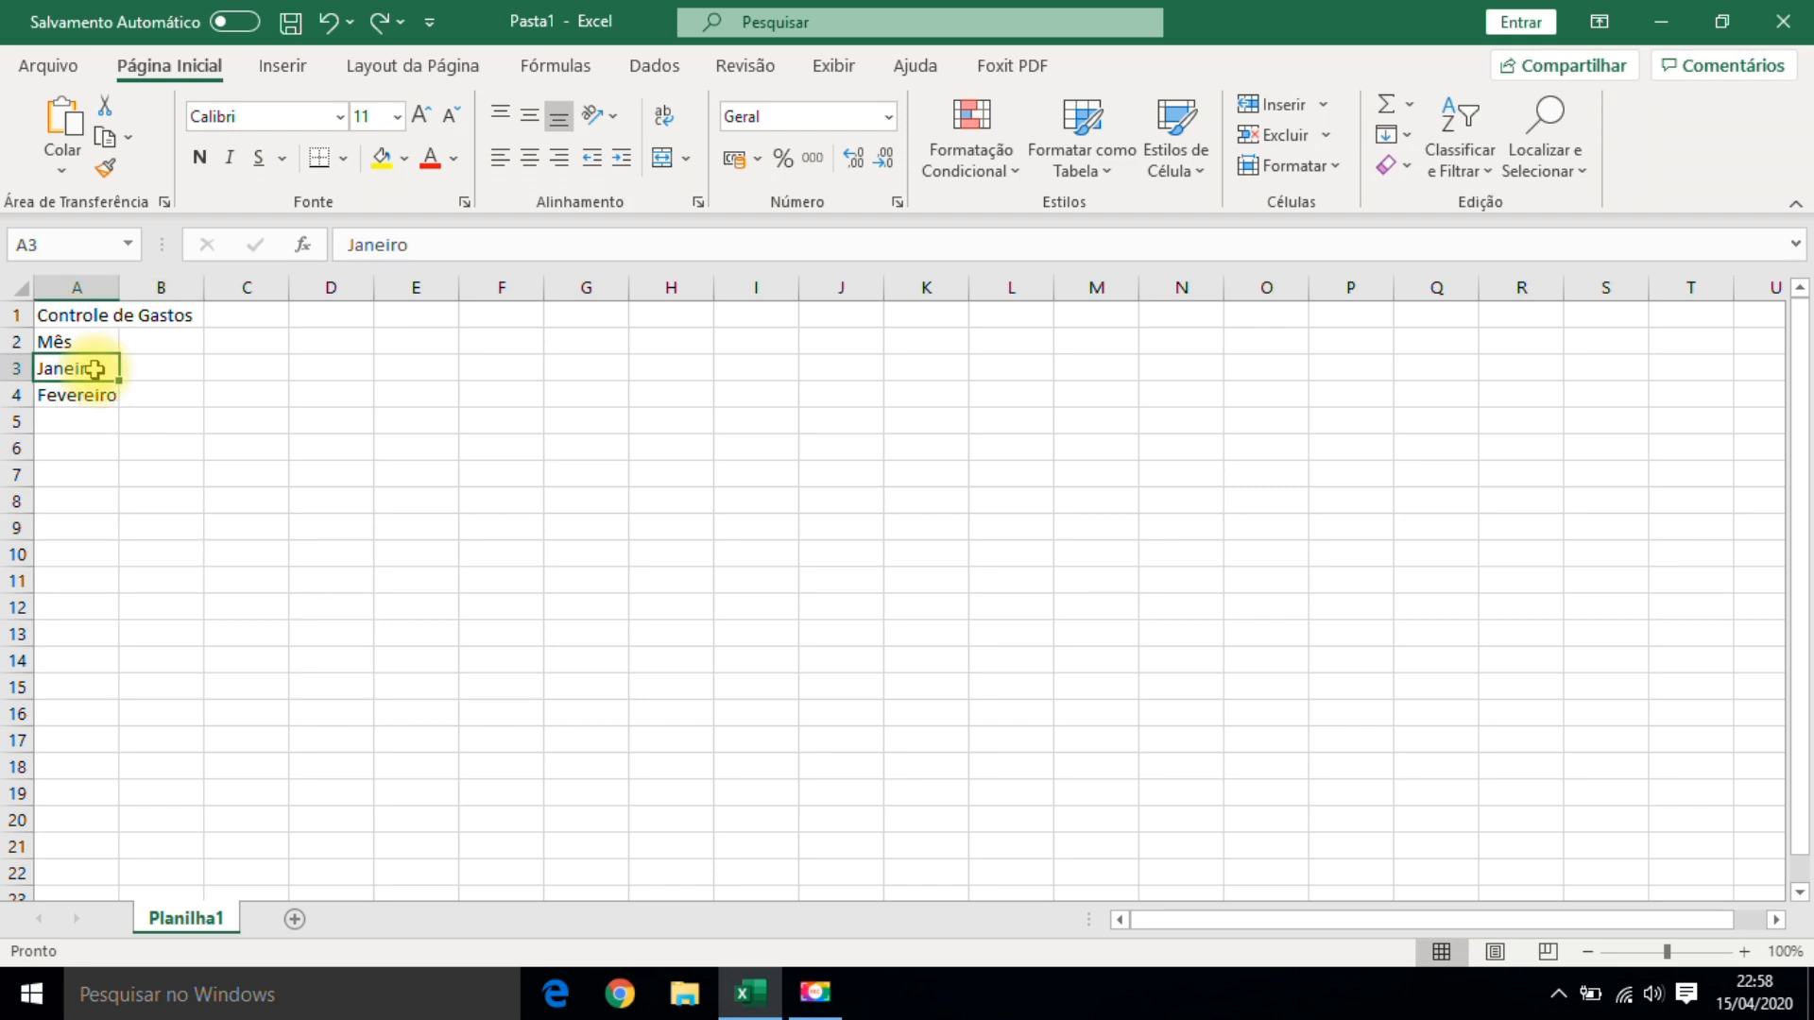
left_click(93, 396)
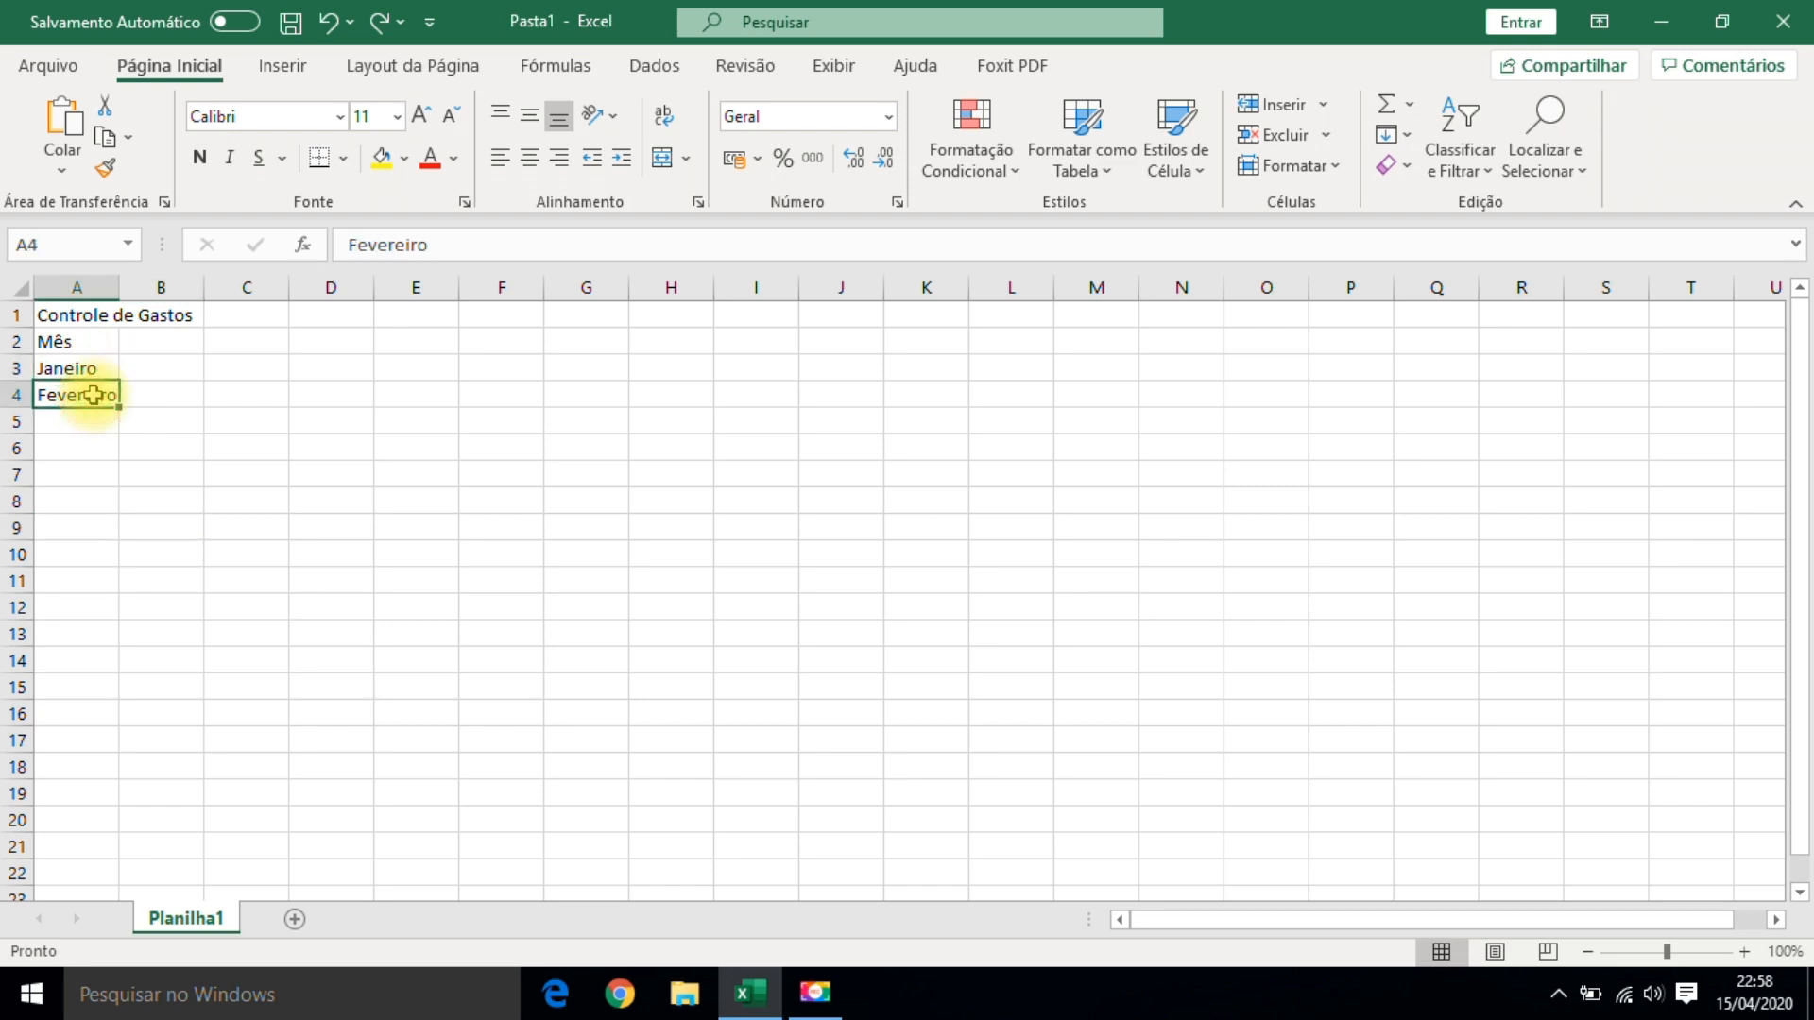
left_click(78, 366)
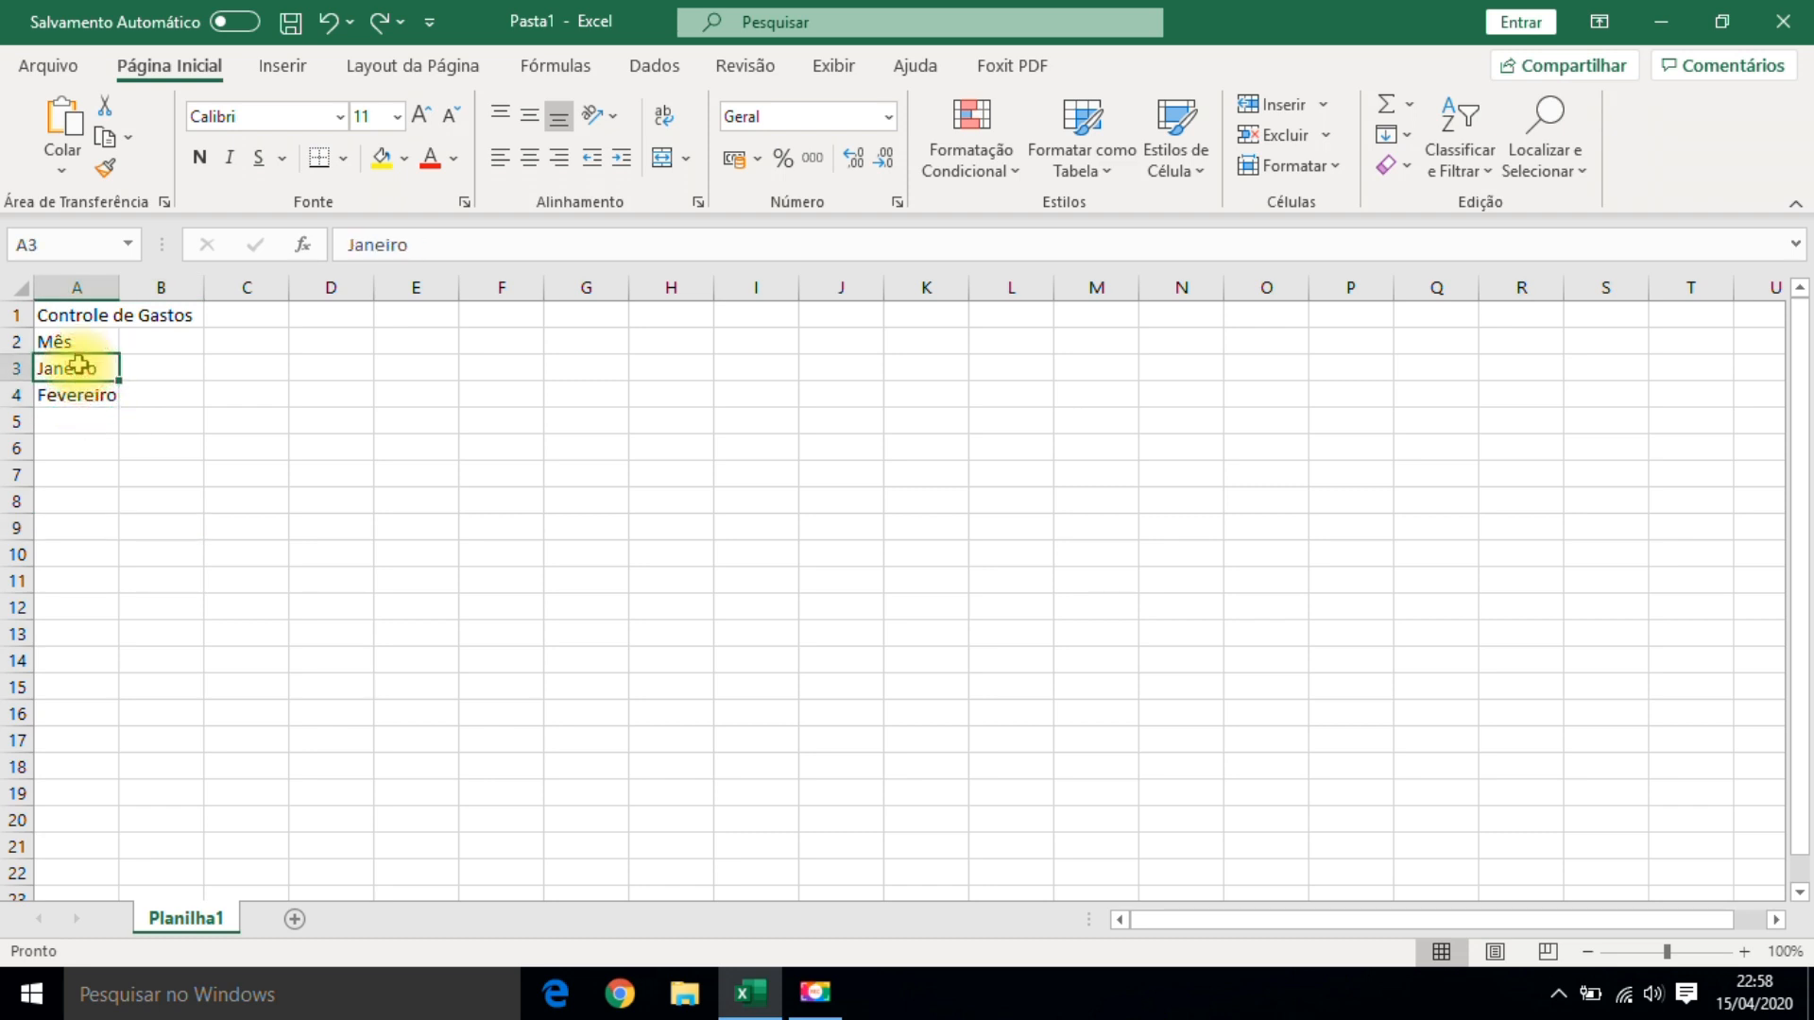
left_click(179, 480)
Extend Janeiro and Fevereiro in A3:A4 as a month series down to Junho in A8, and autofit the width of column A
left_click(74, 366)
left_click_drag(73, 367, 87, 392)
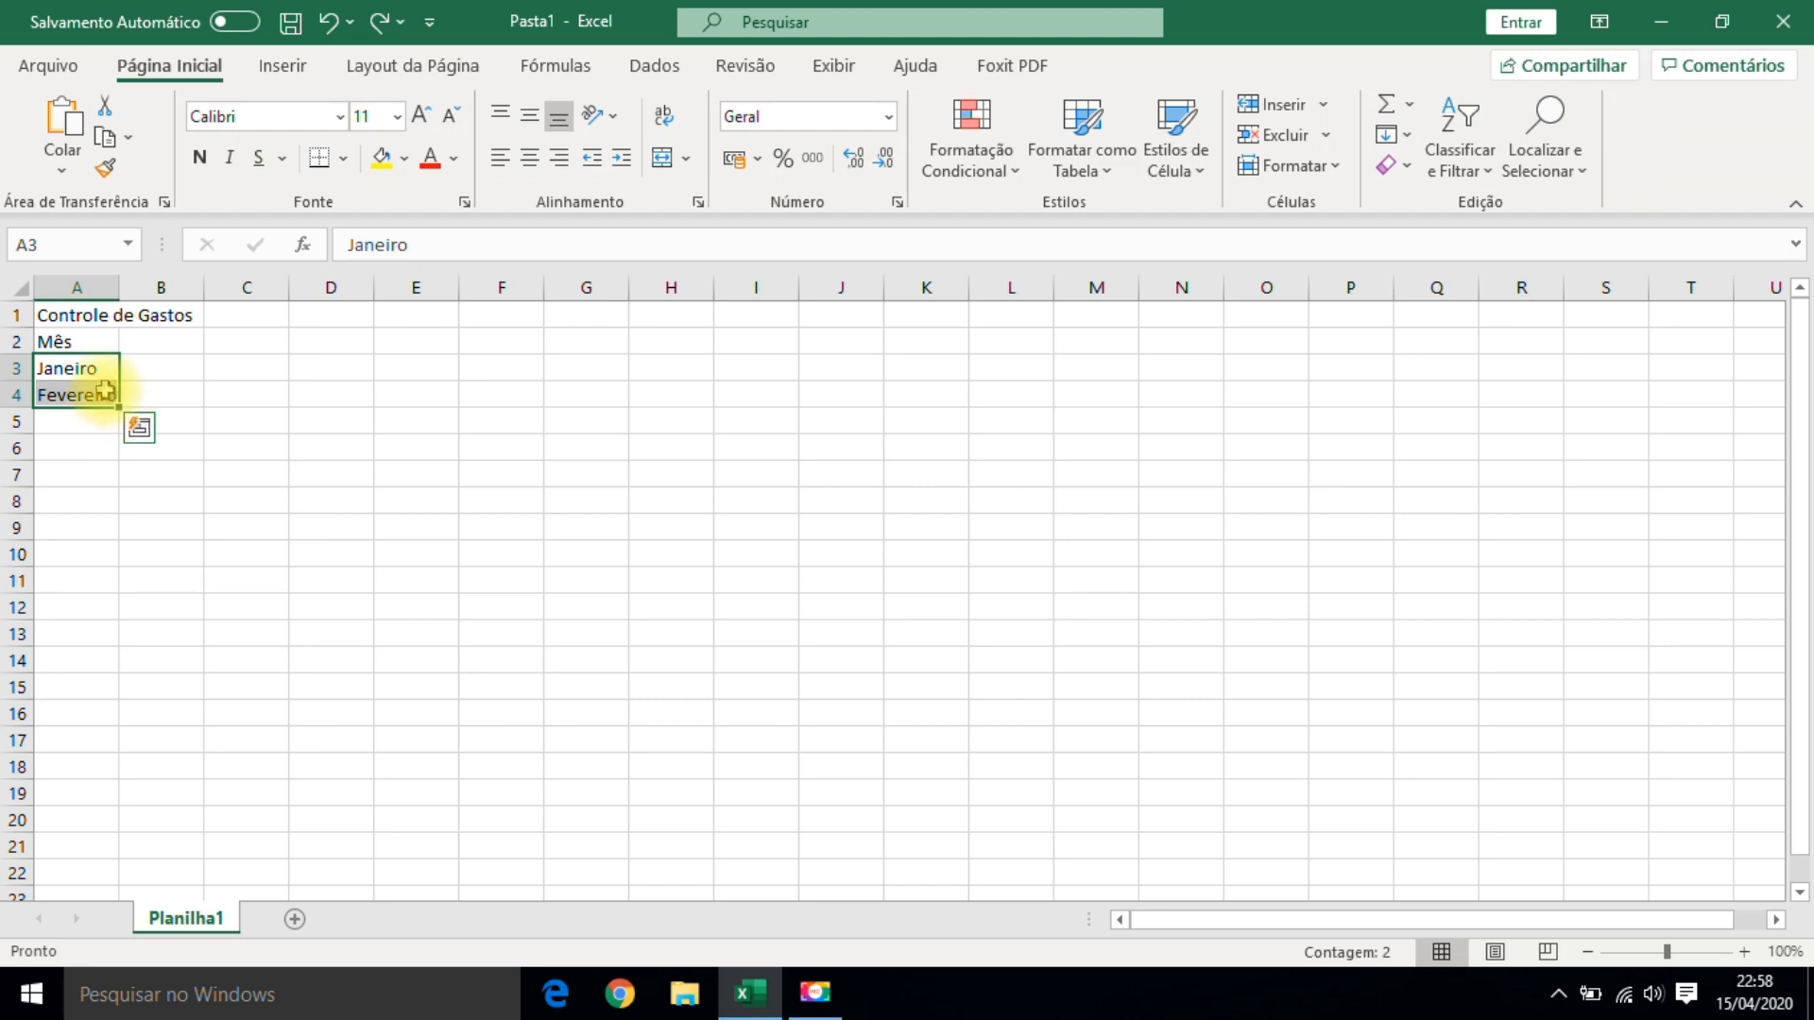
left_click_drag(117, 406, 106, 515)
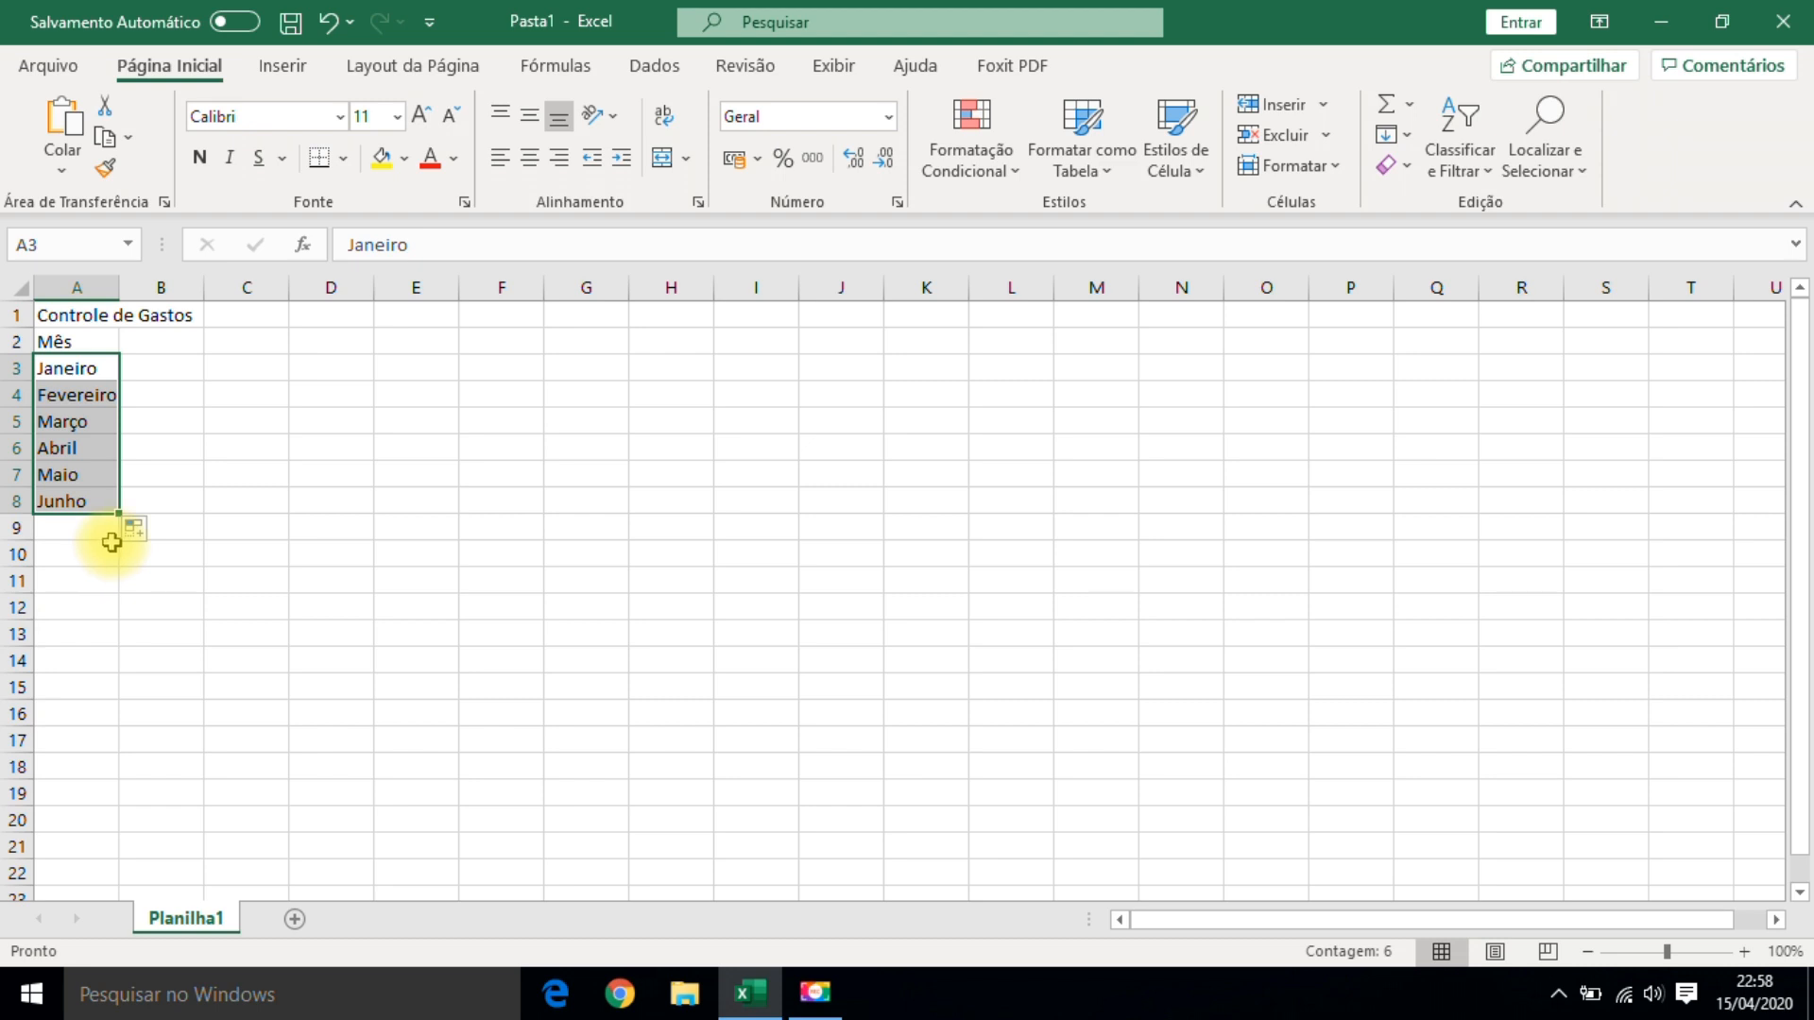
left_click(175, 524)
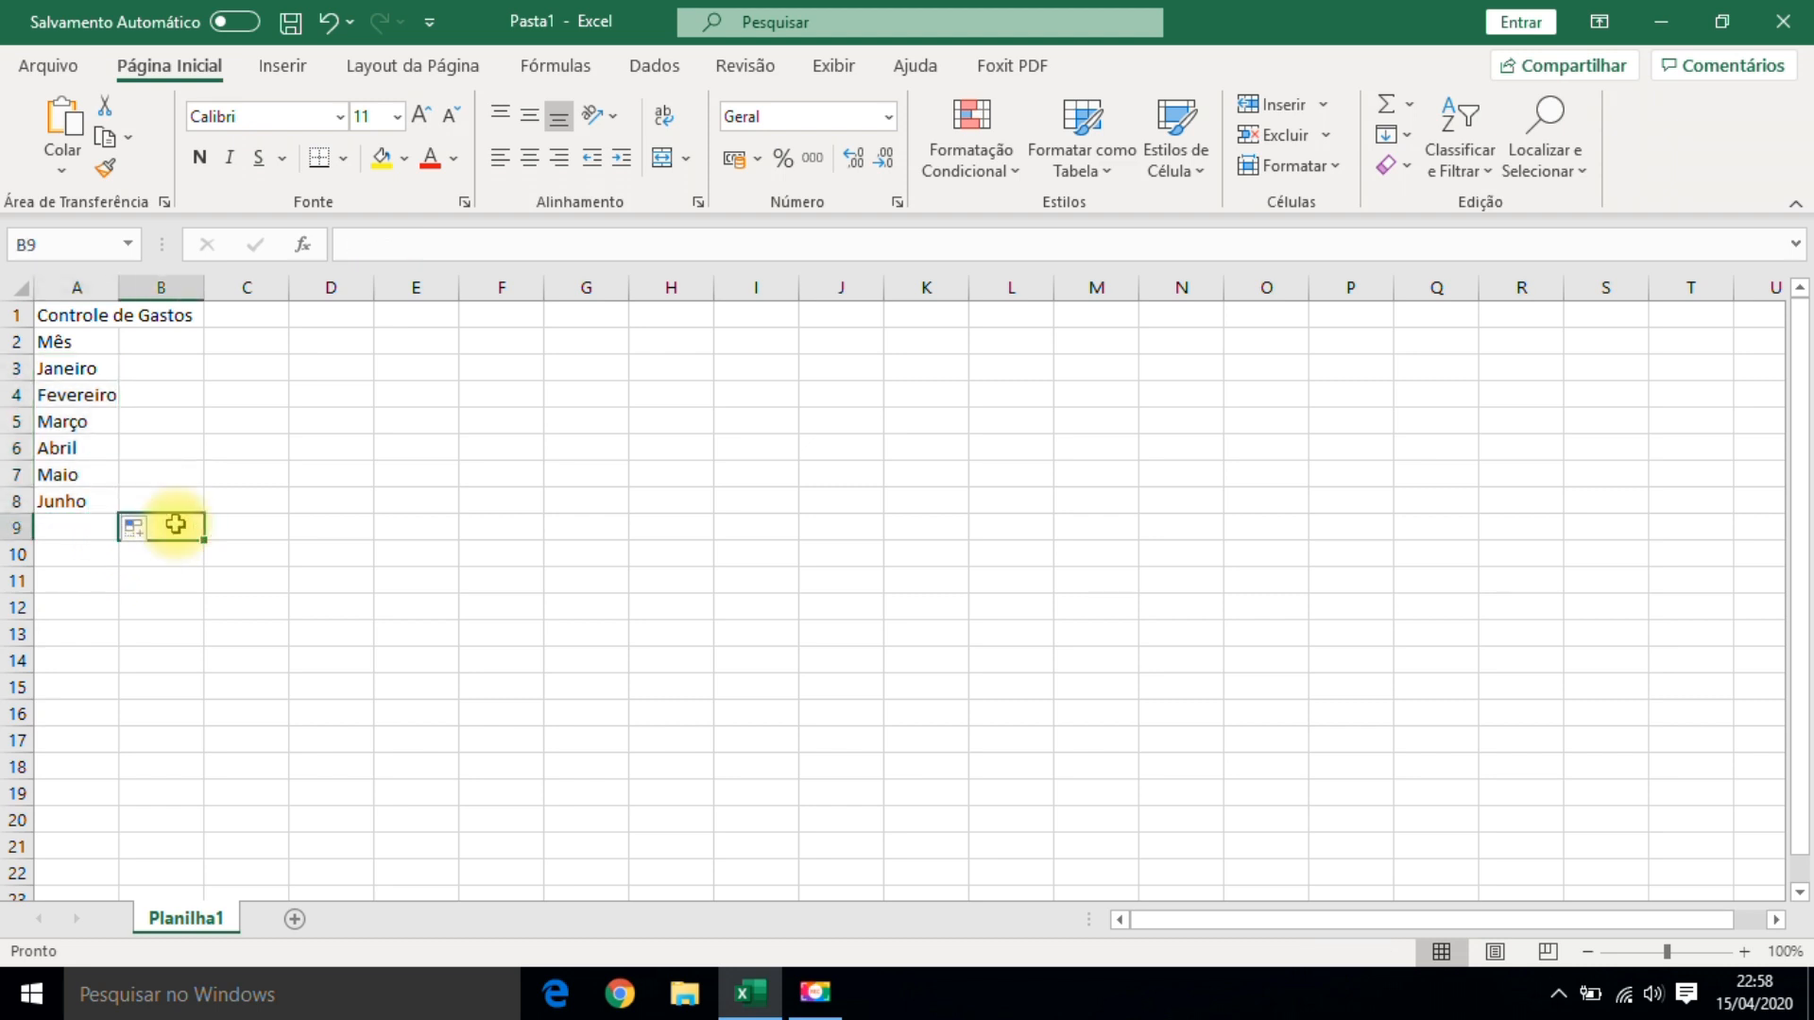
double_click(119, 289)
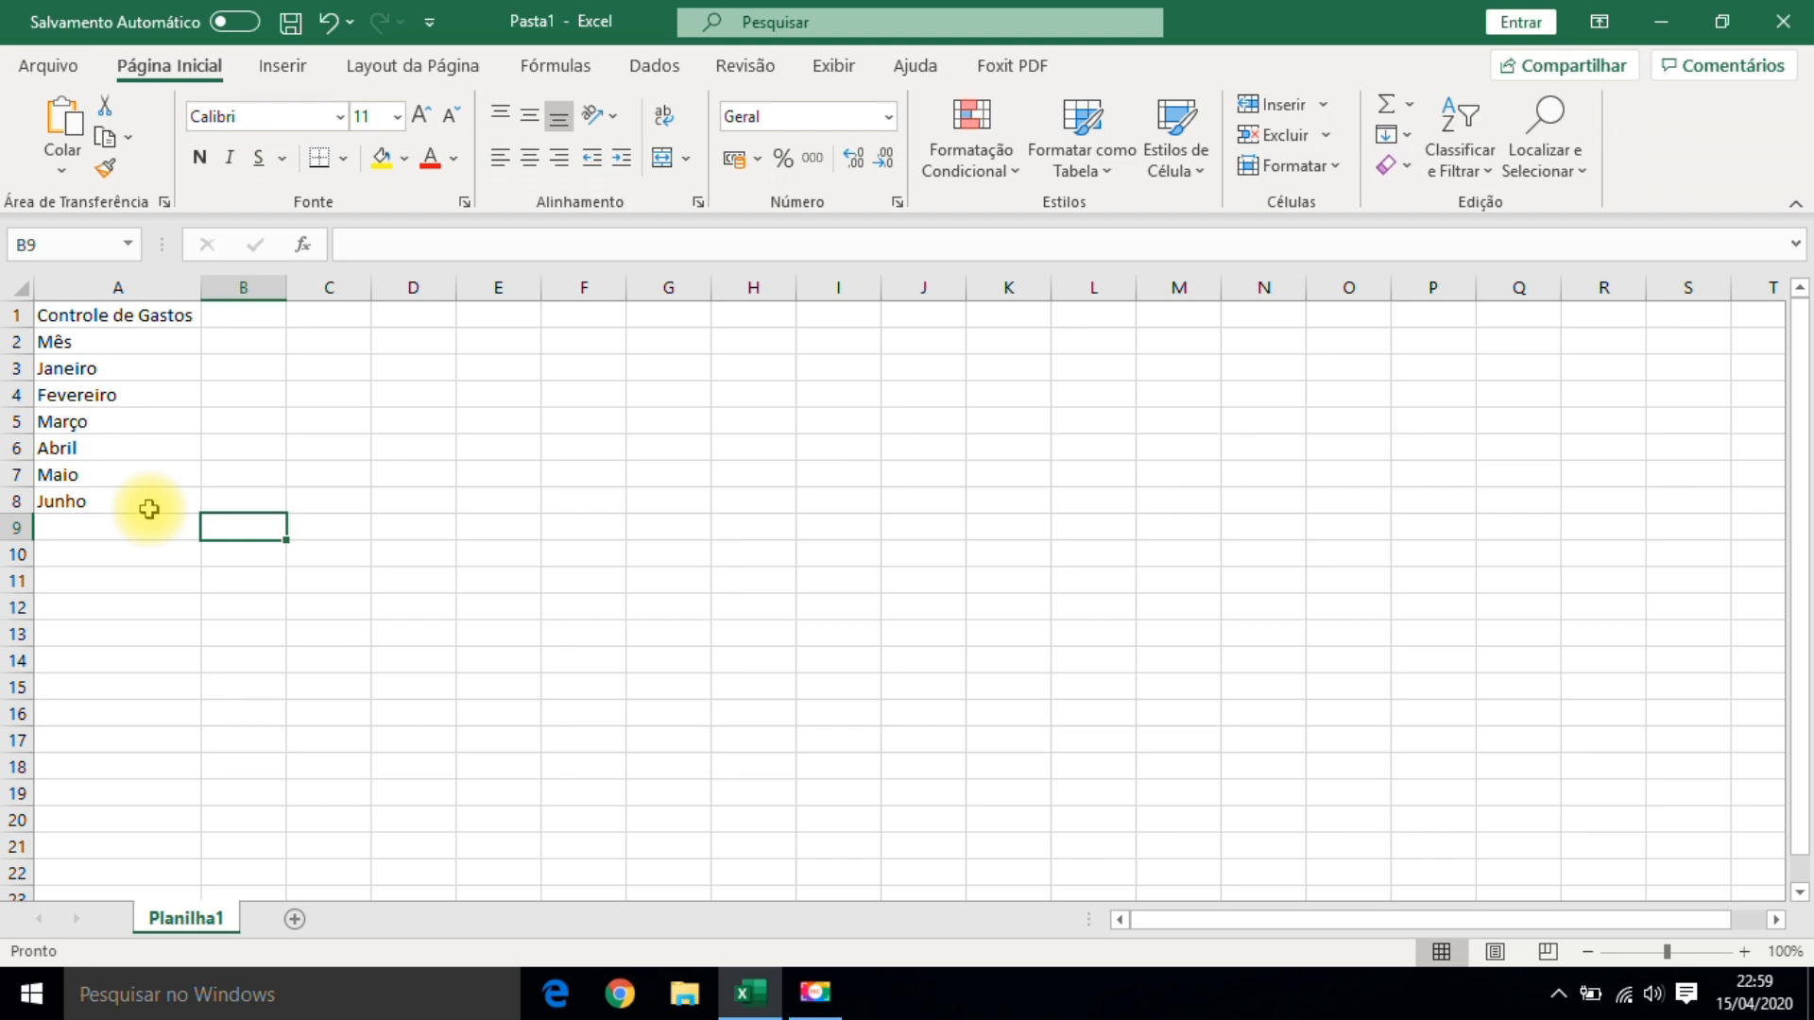
Enter the column heading "Lazer" in cell B2, next to "Mês"
left_click(243, 340)
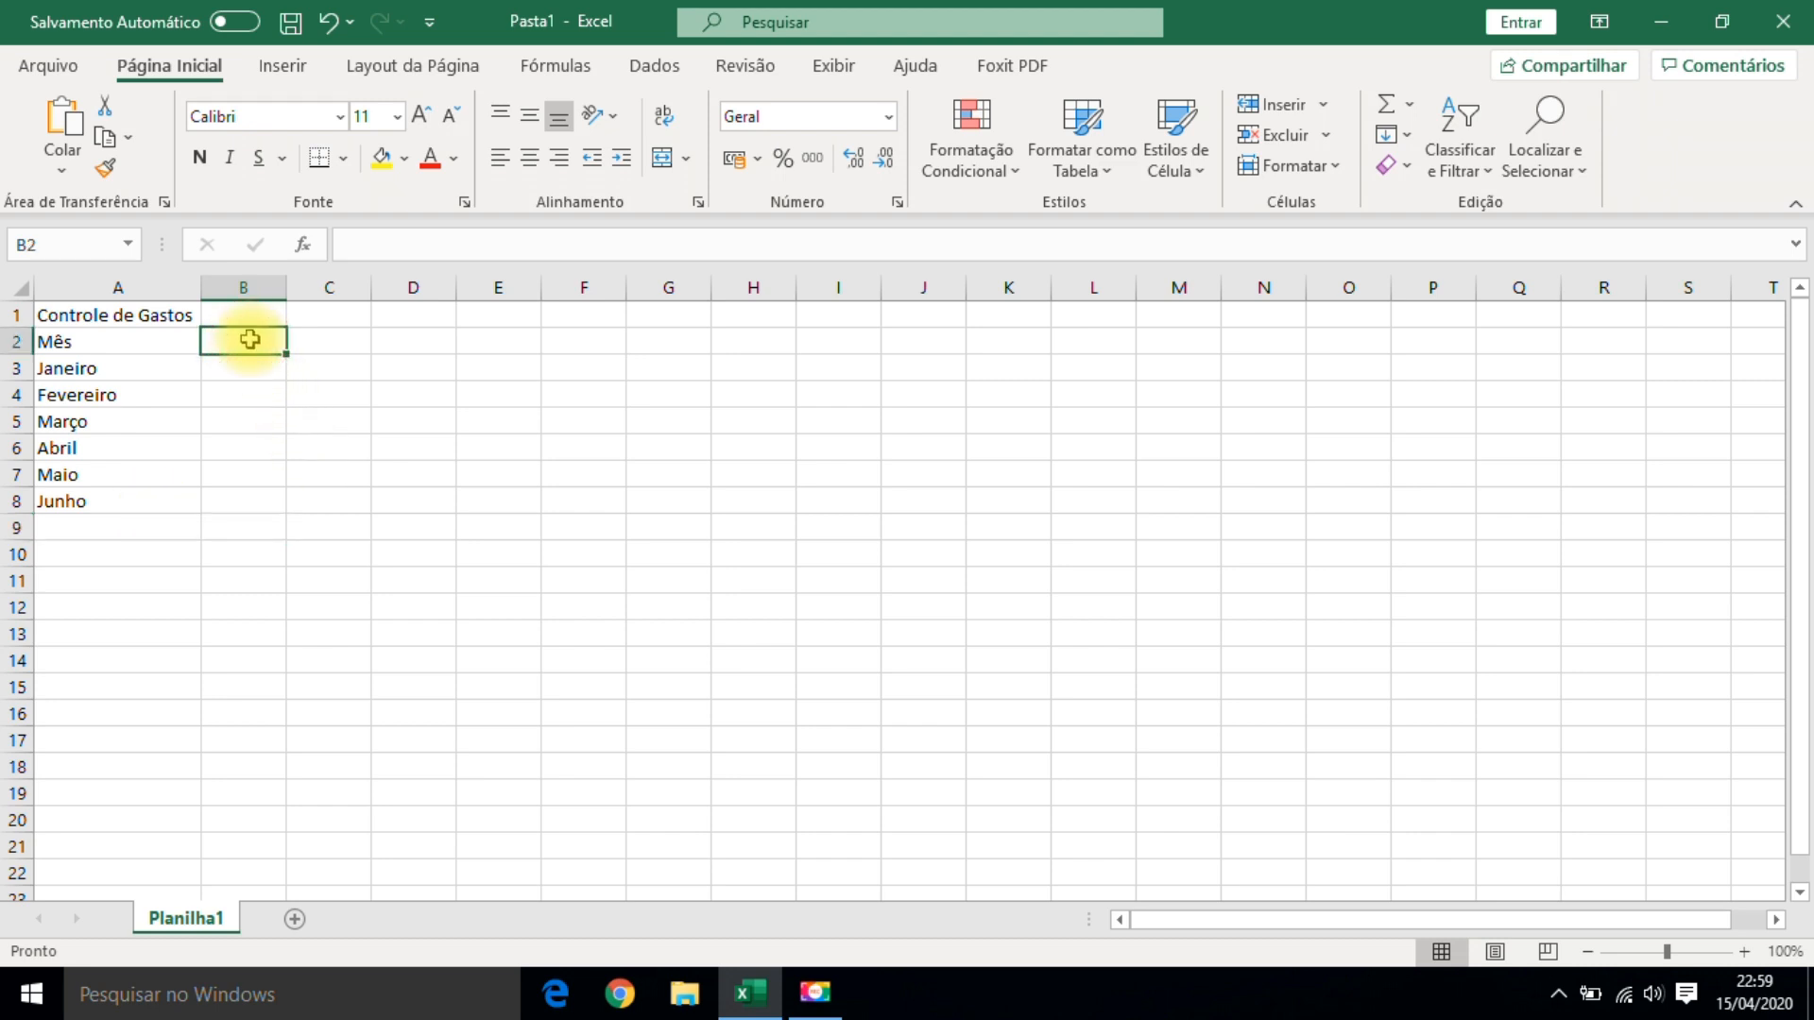
type("Lazer")
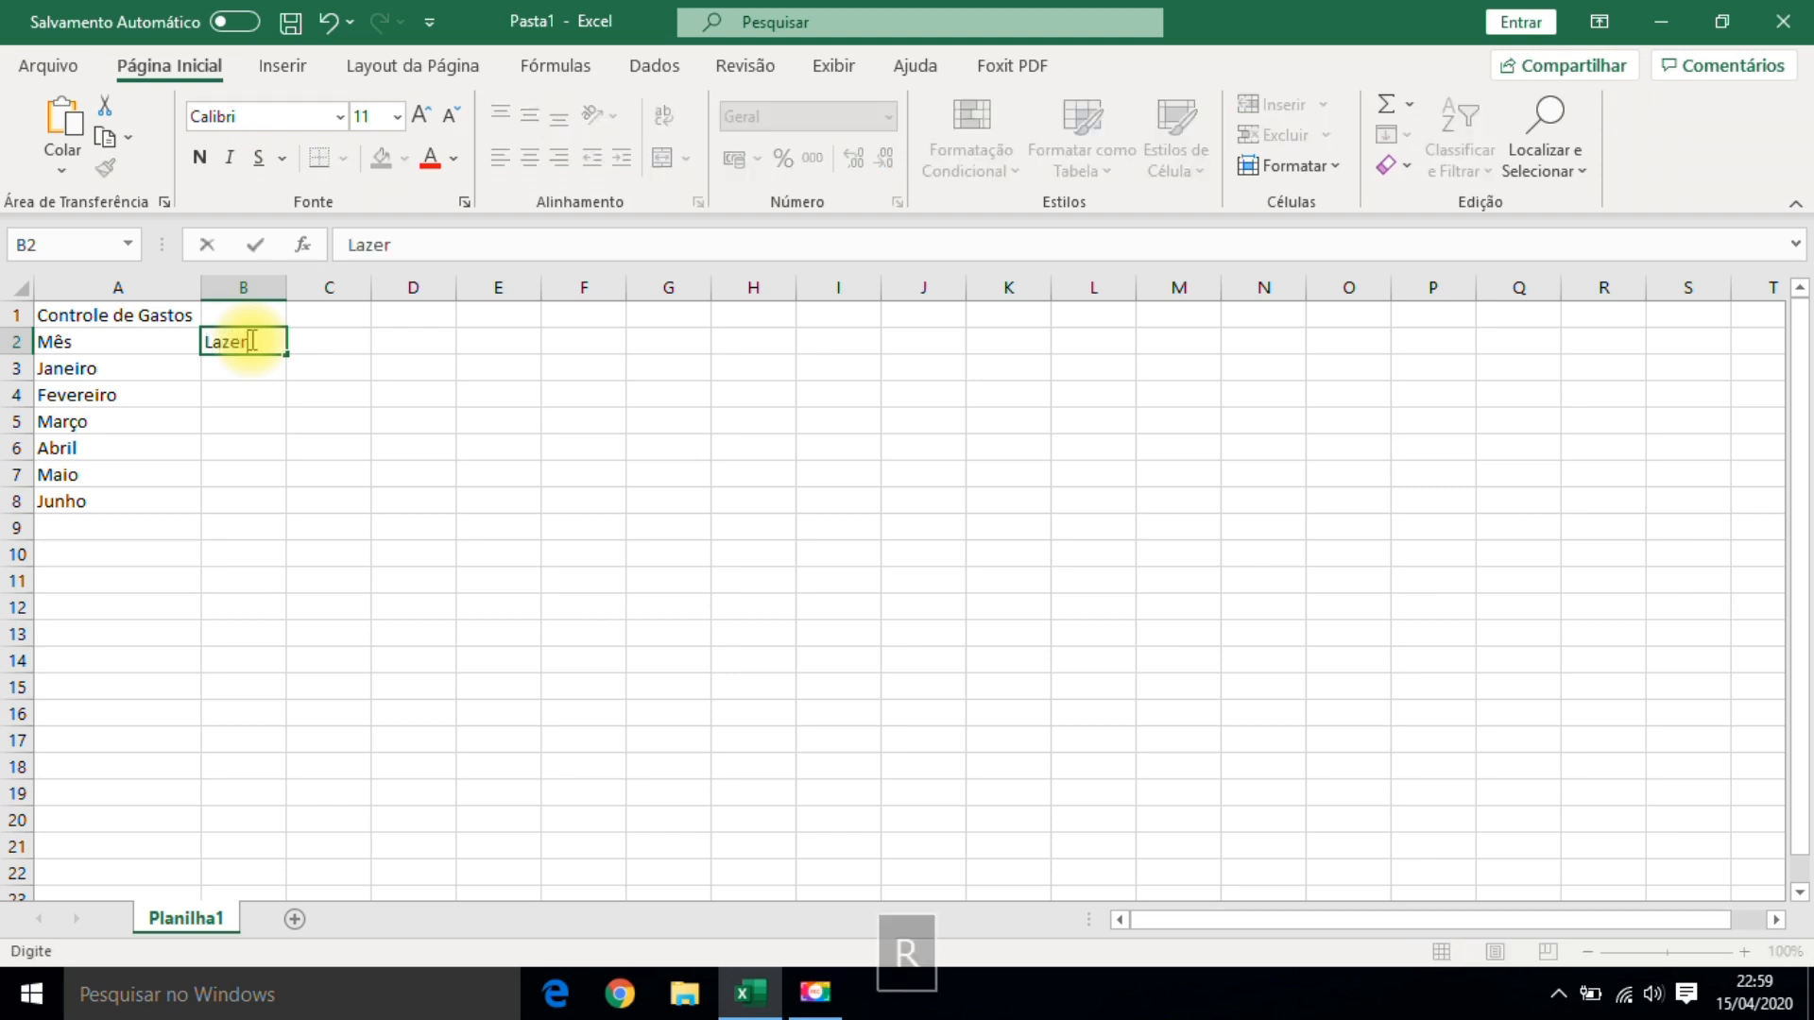
key("Return")
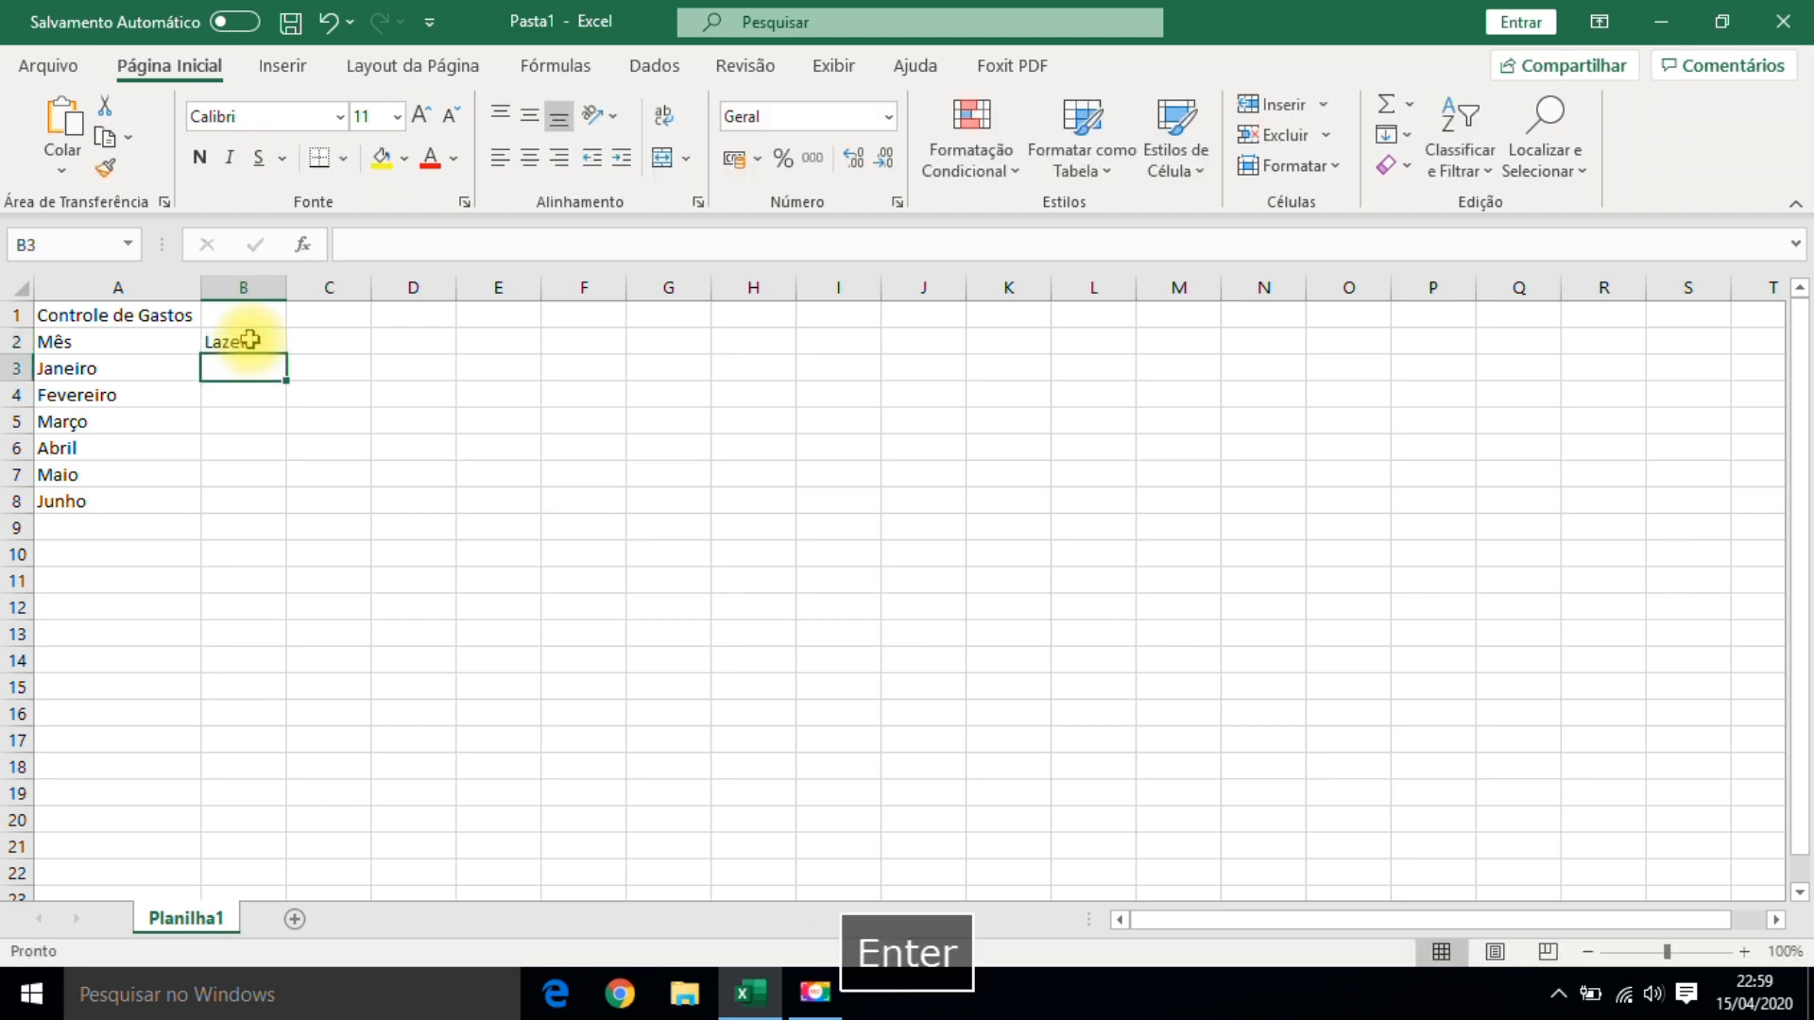
Enter the Lazer amounts 2500, 3000, 1500, 3500, 1000 and 2000 for Janeiro to Junho in cells B3:B8
type("2500")
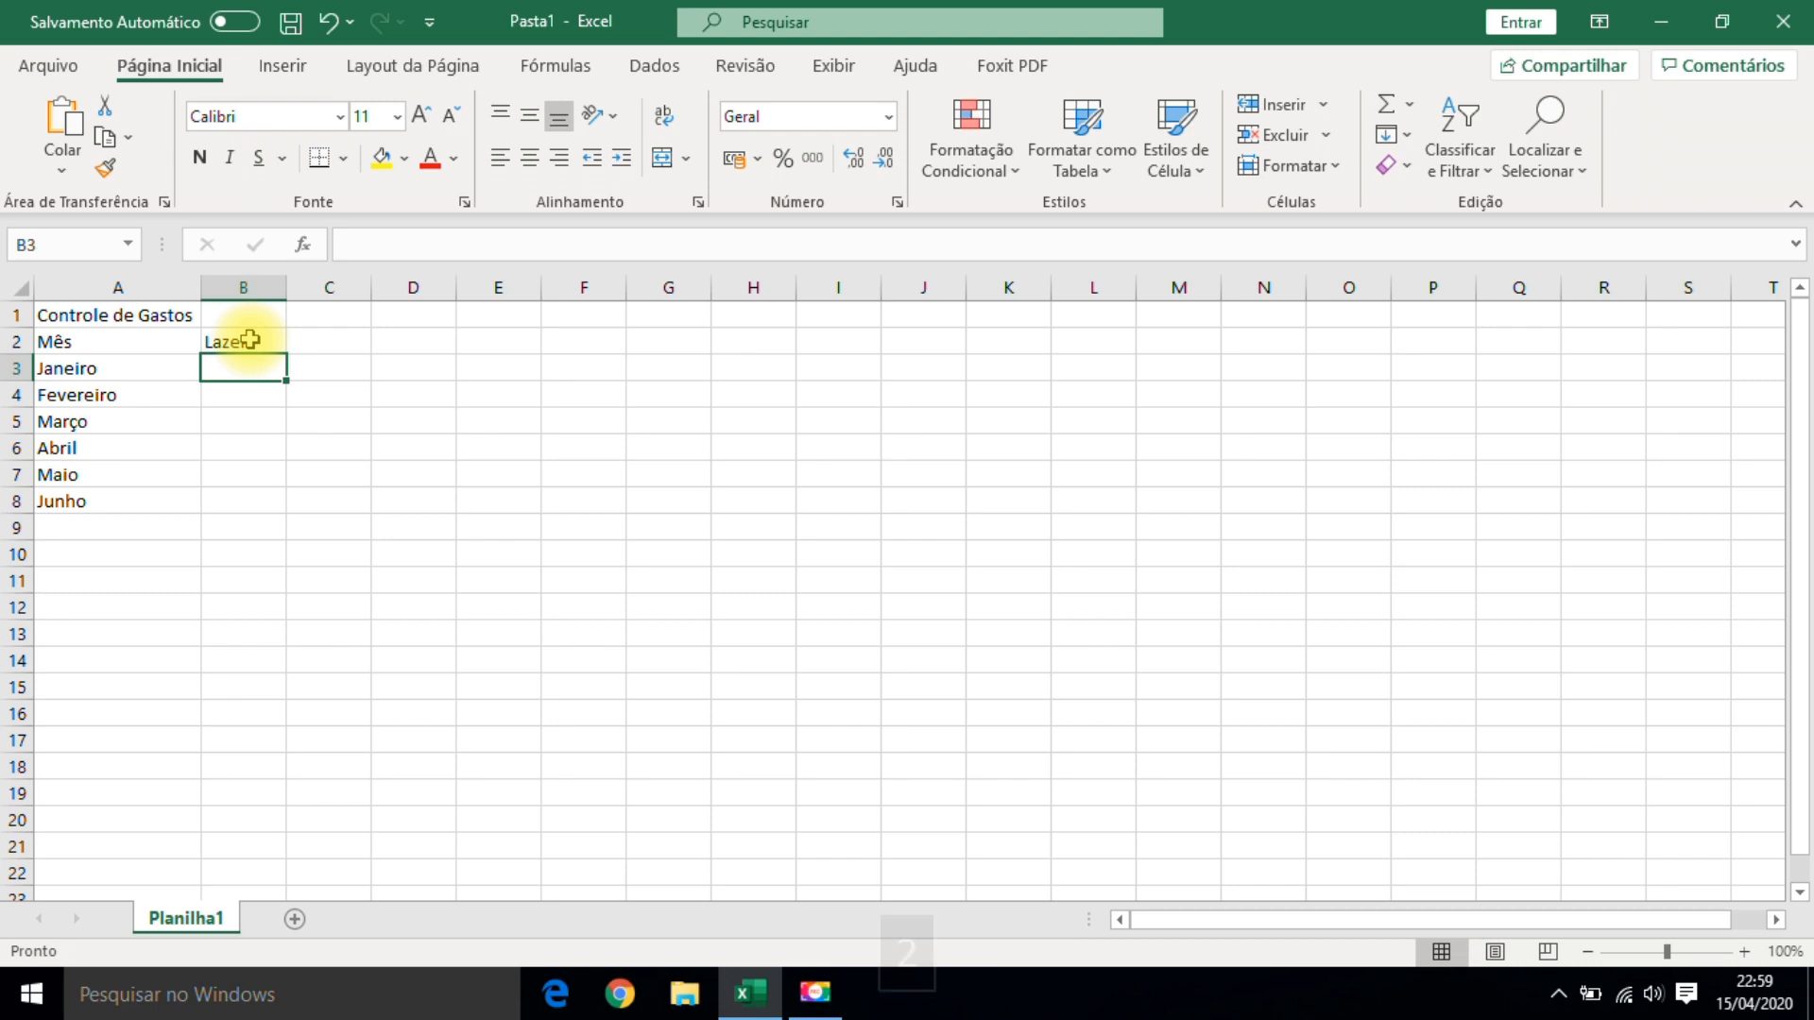
key("Return")
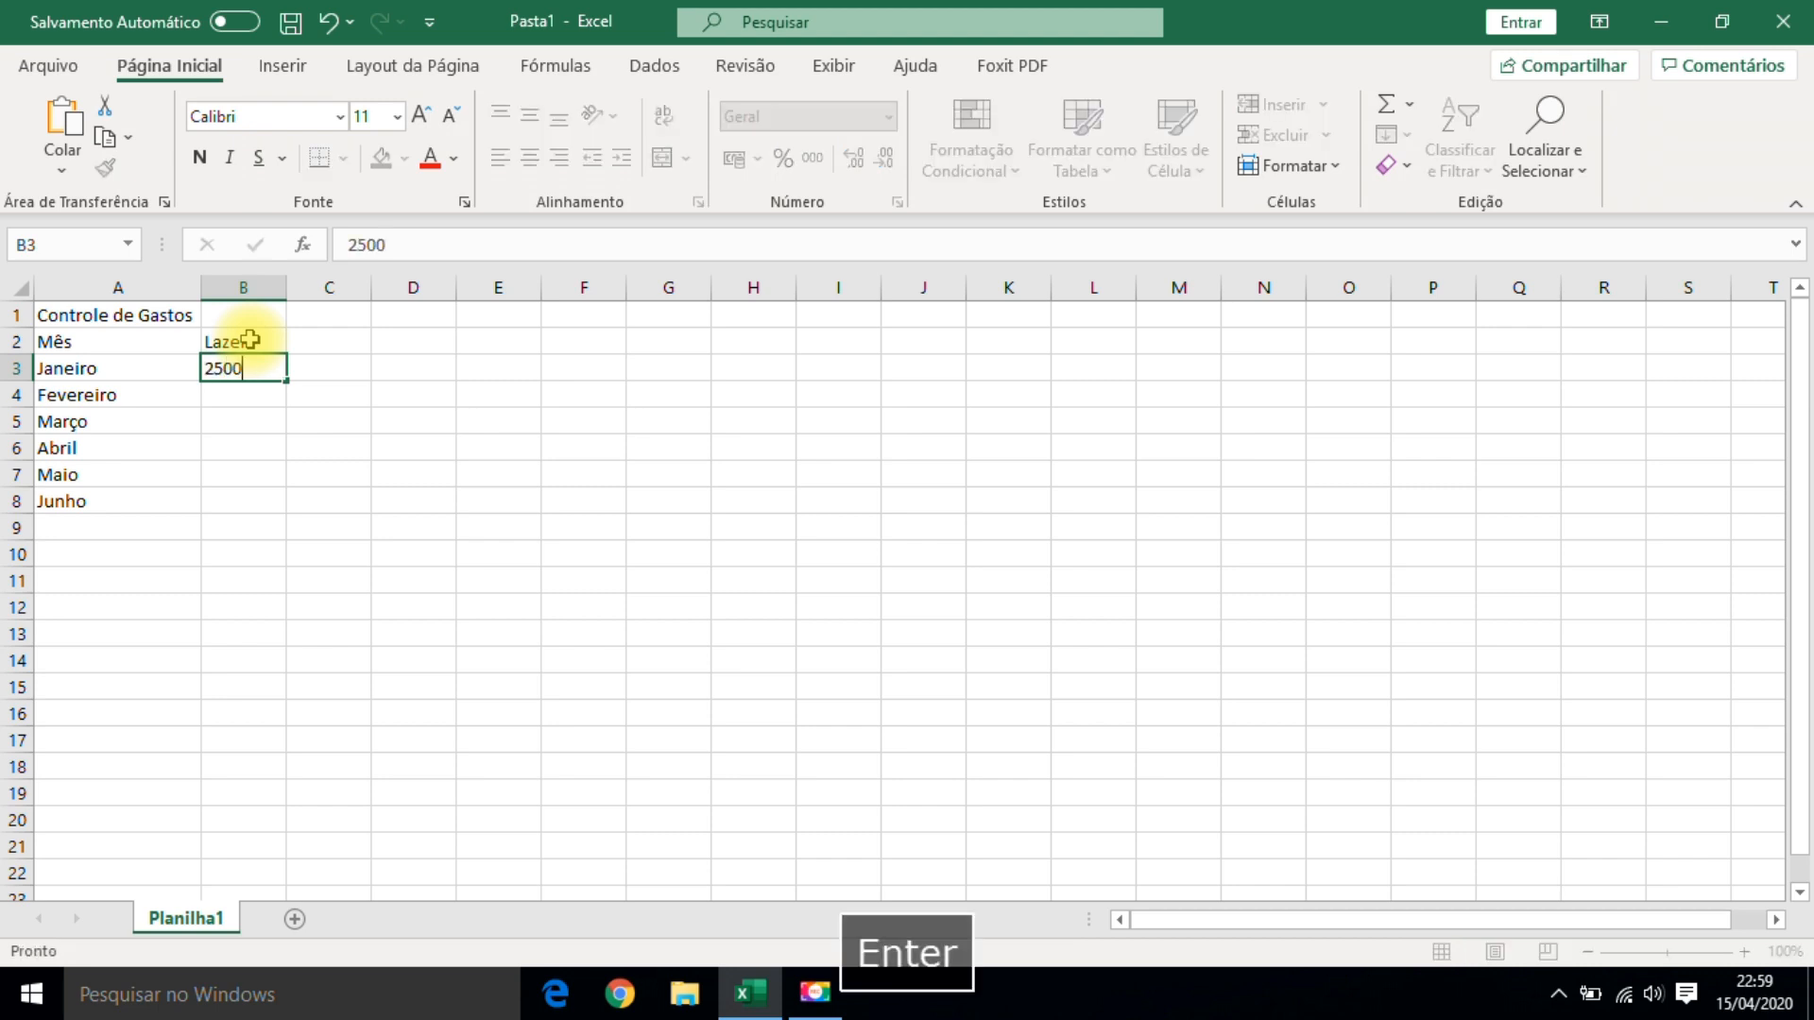
type("3000")
key("Return")
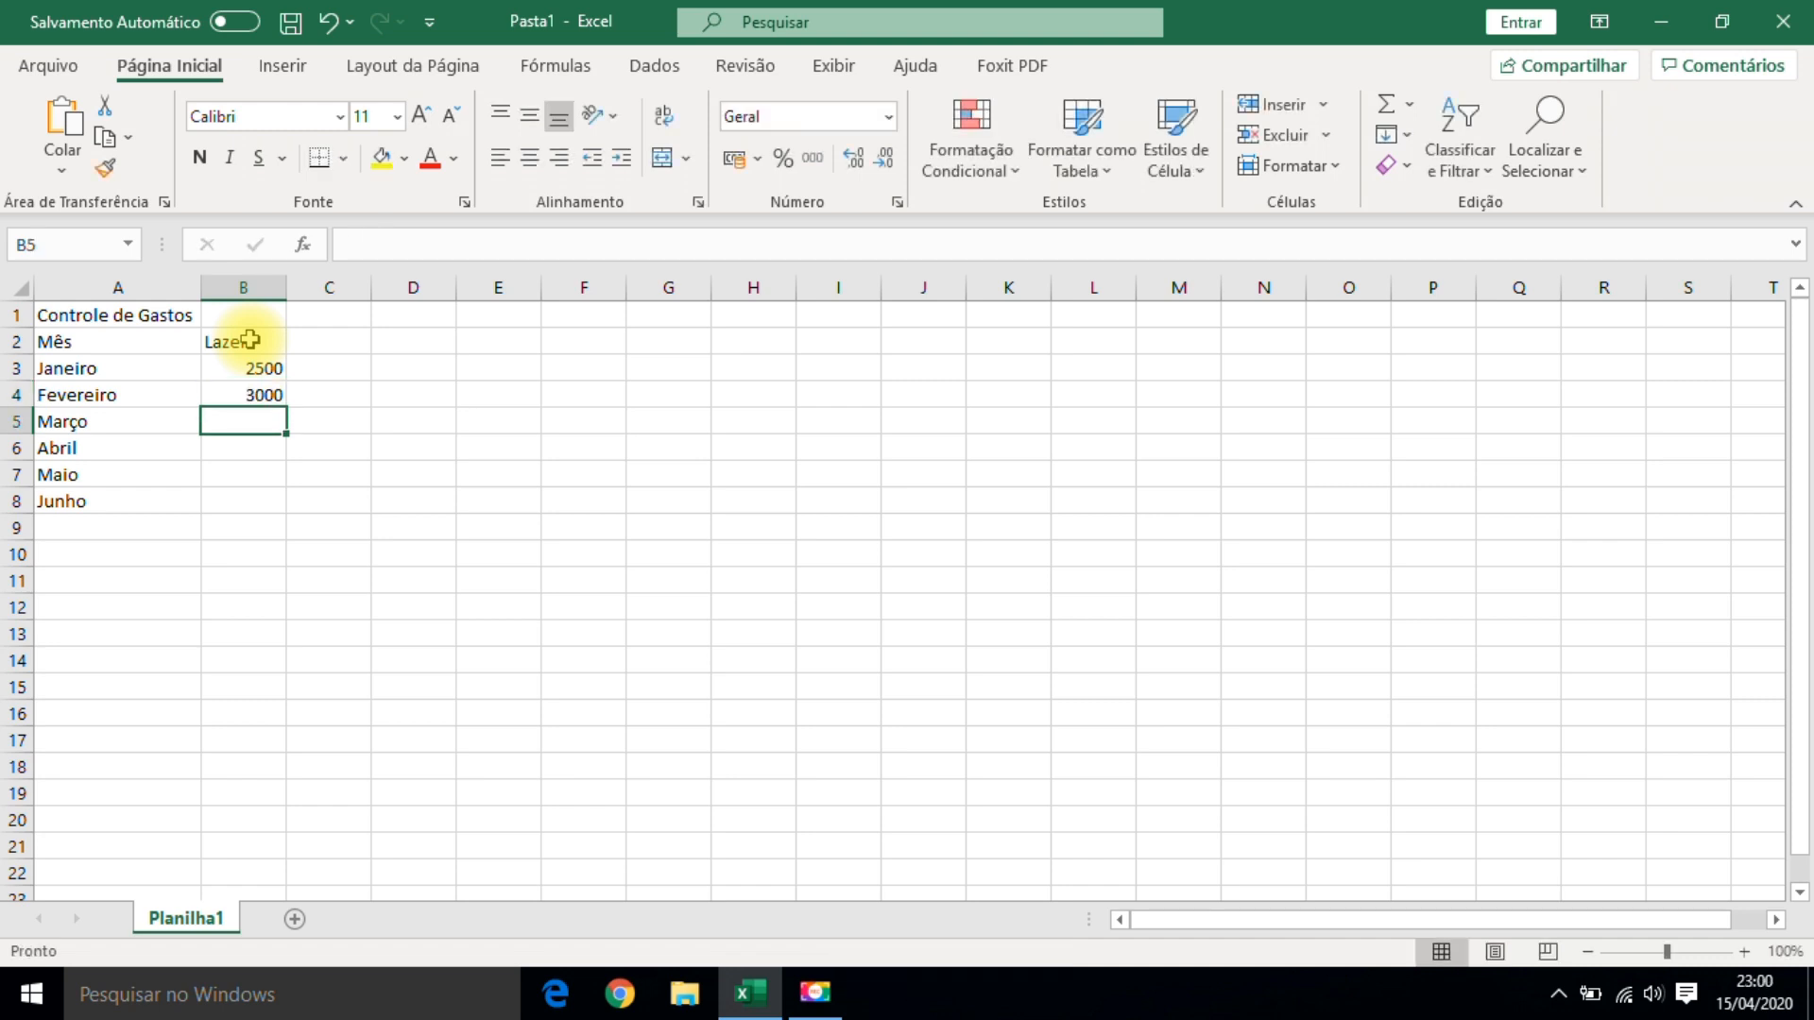
type("1500")
key("Return")
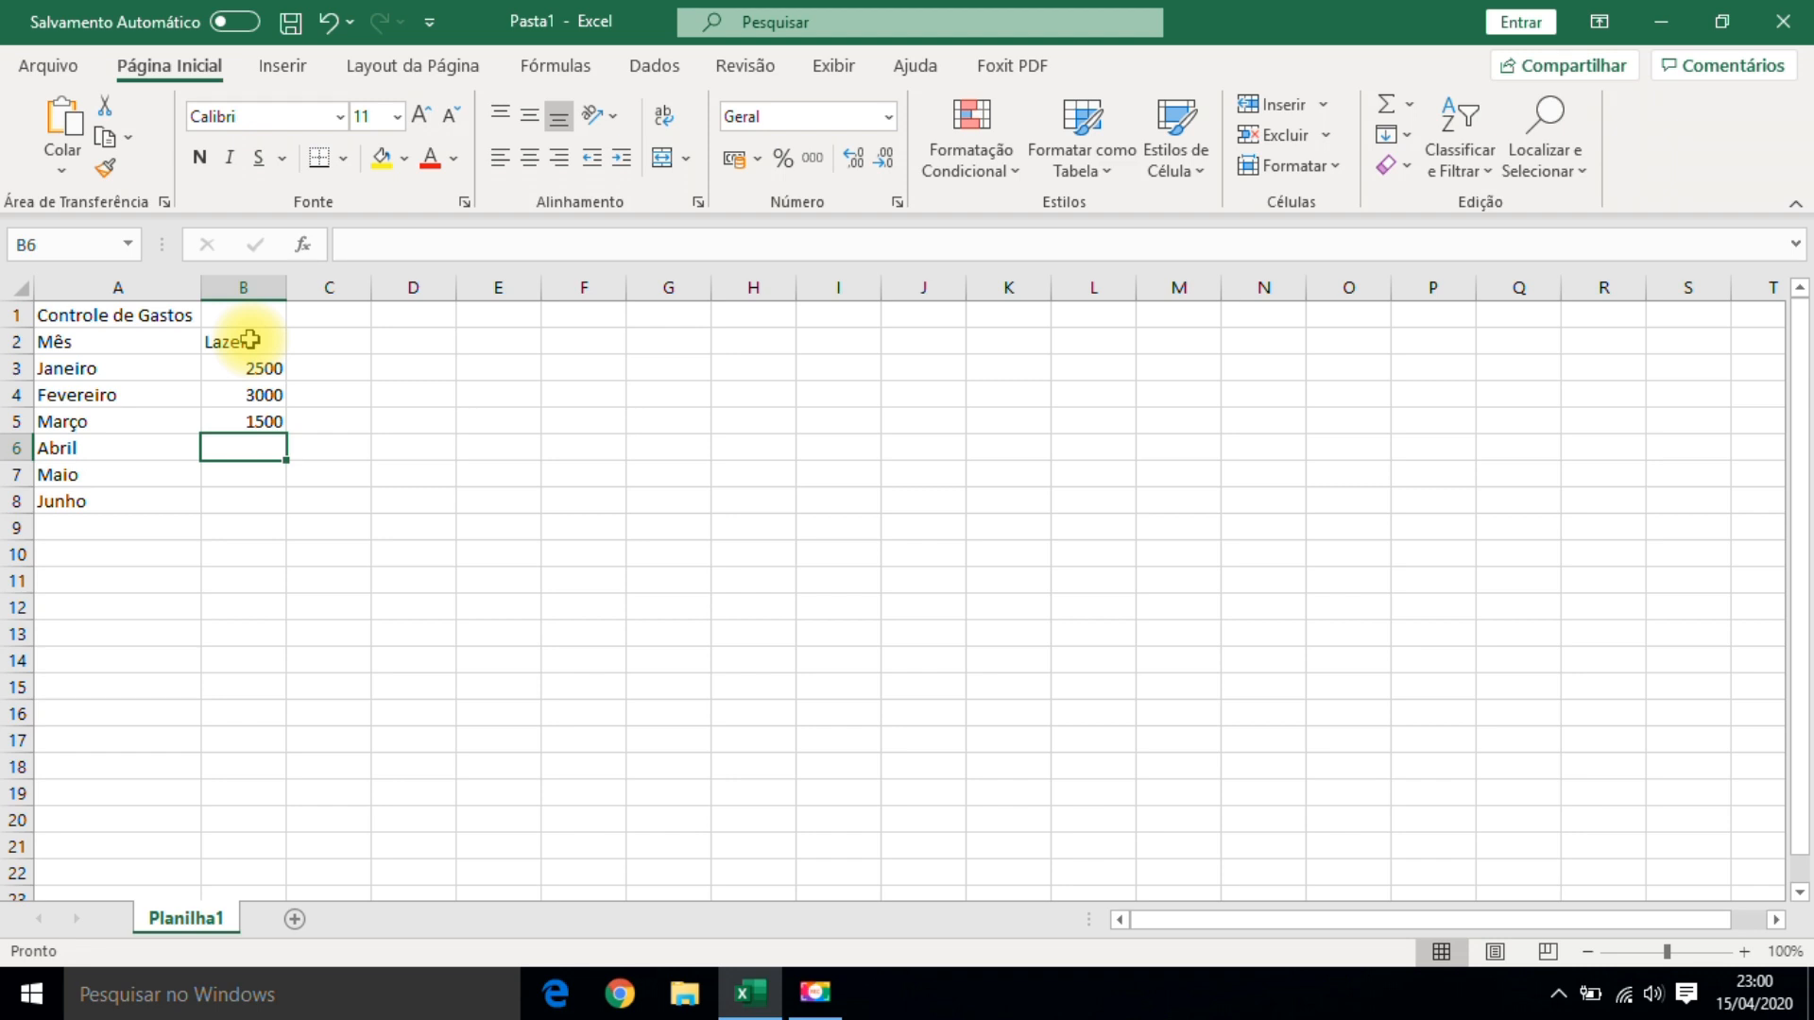
type("3500")
key("Return")
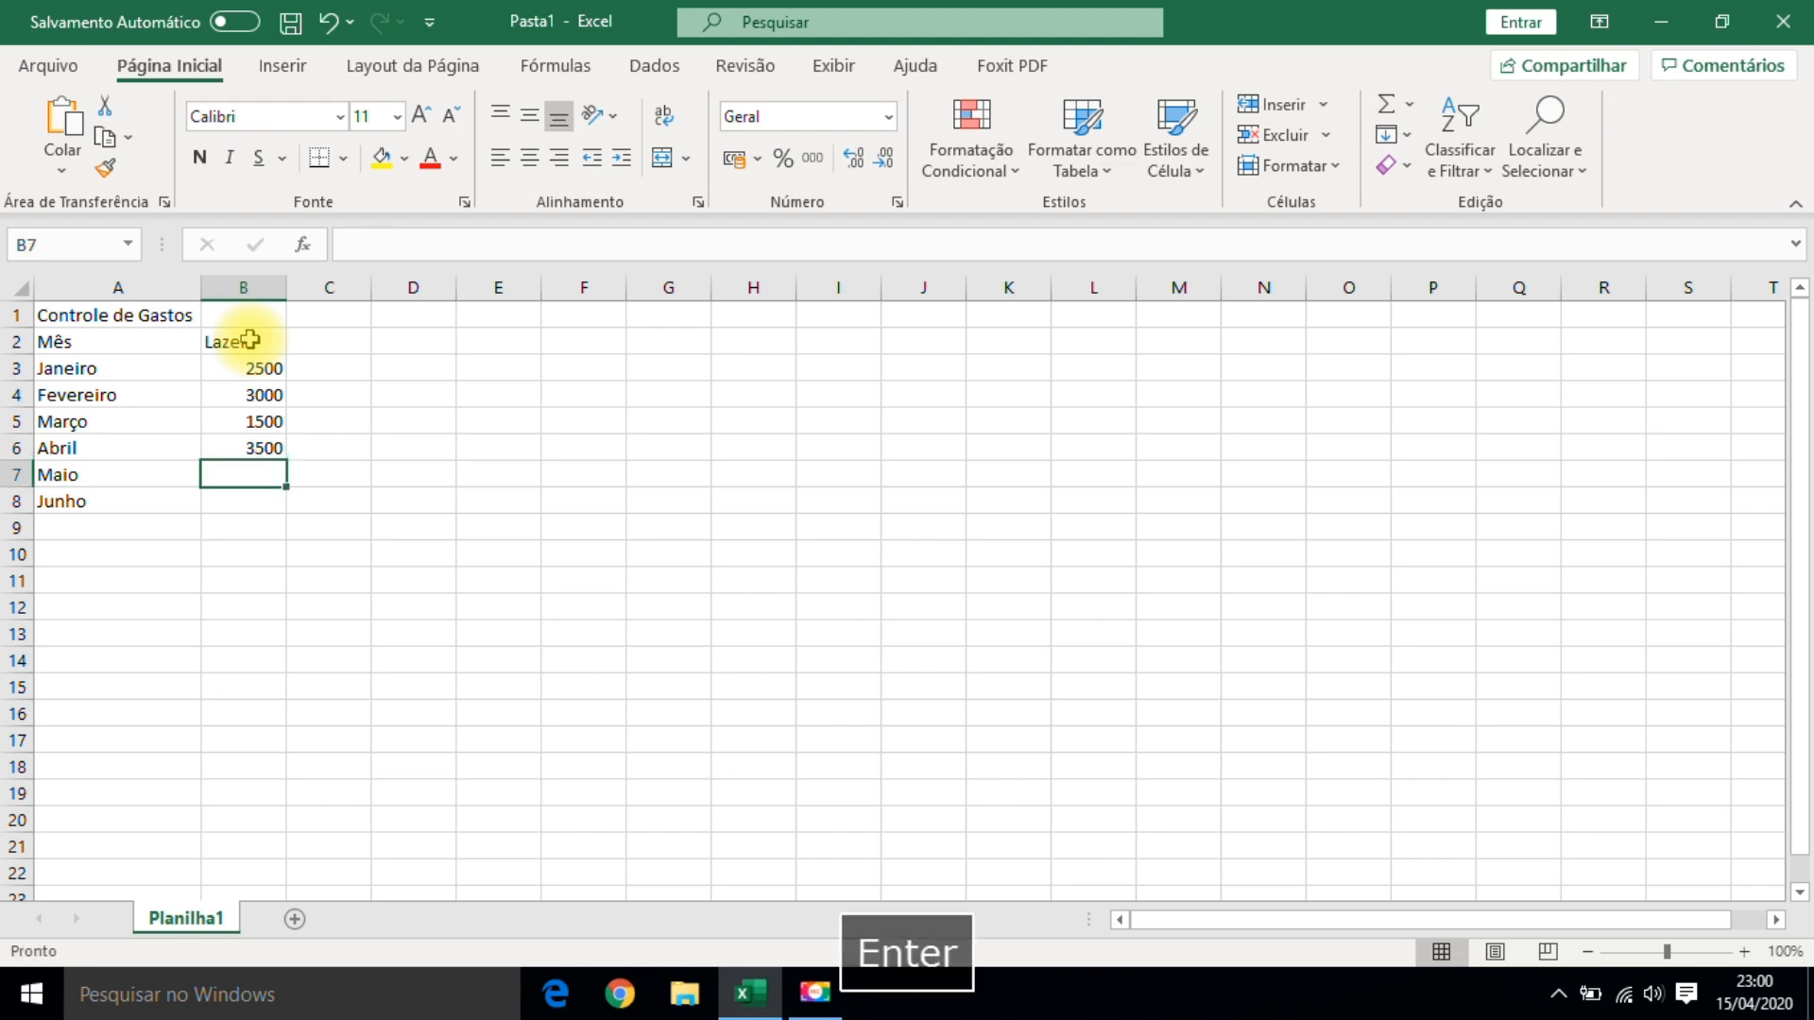
type("1000")
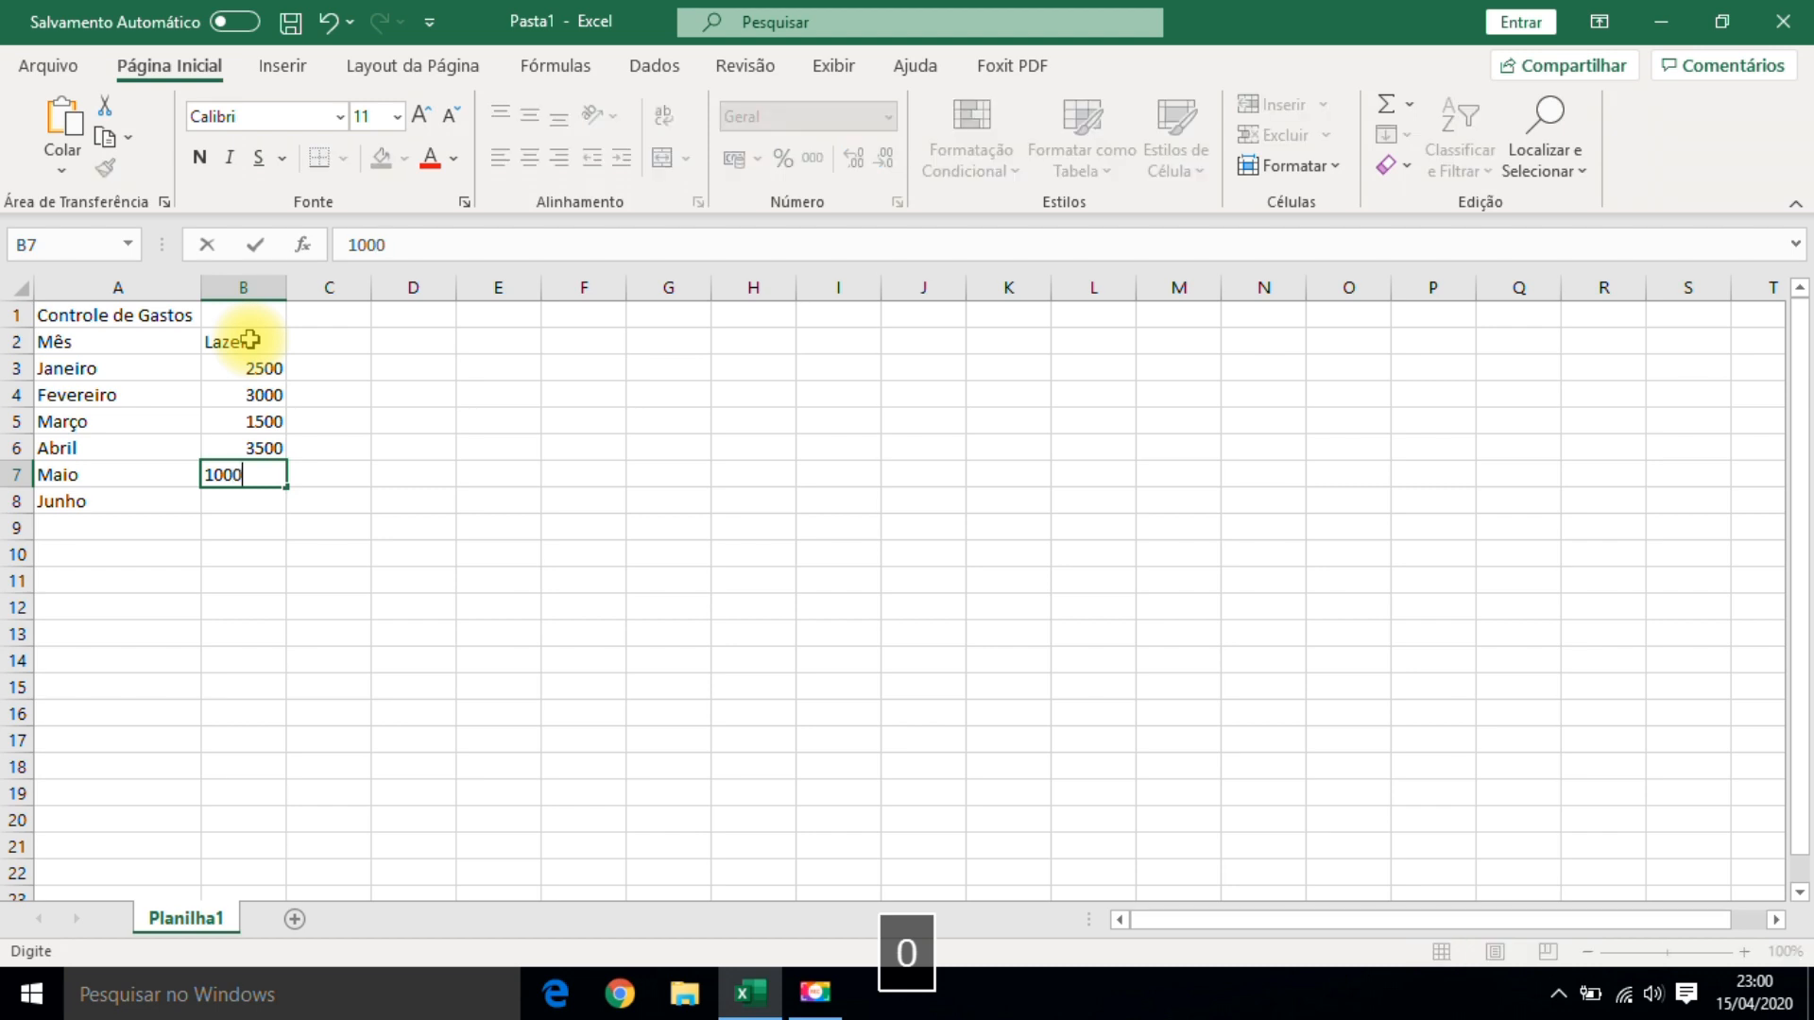
key("Return")
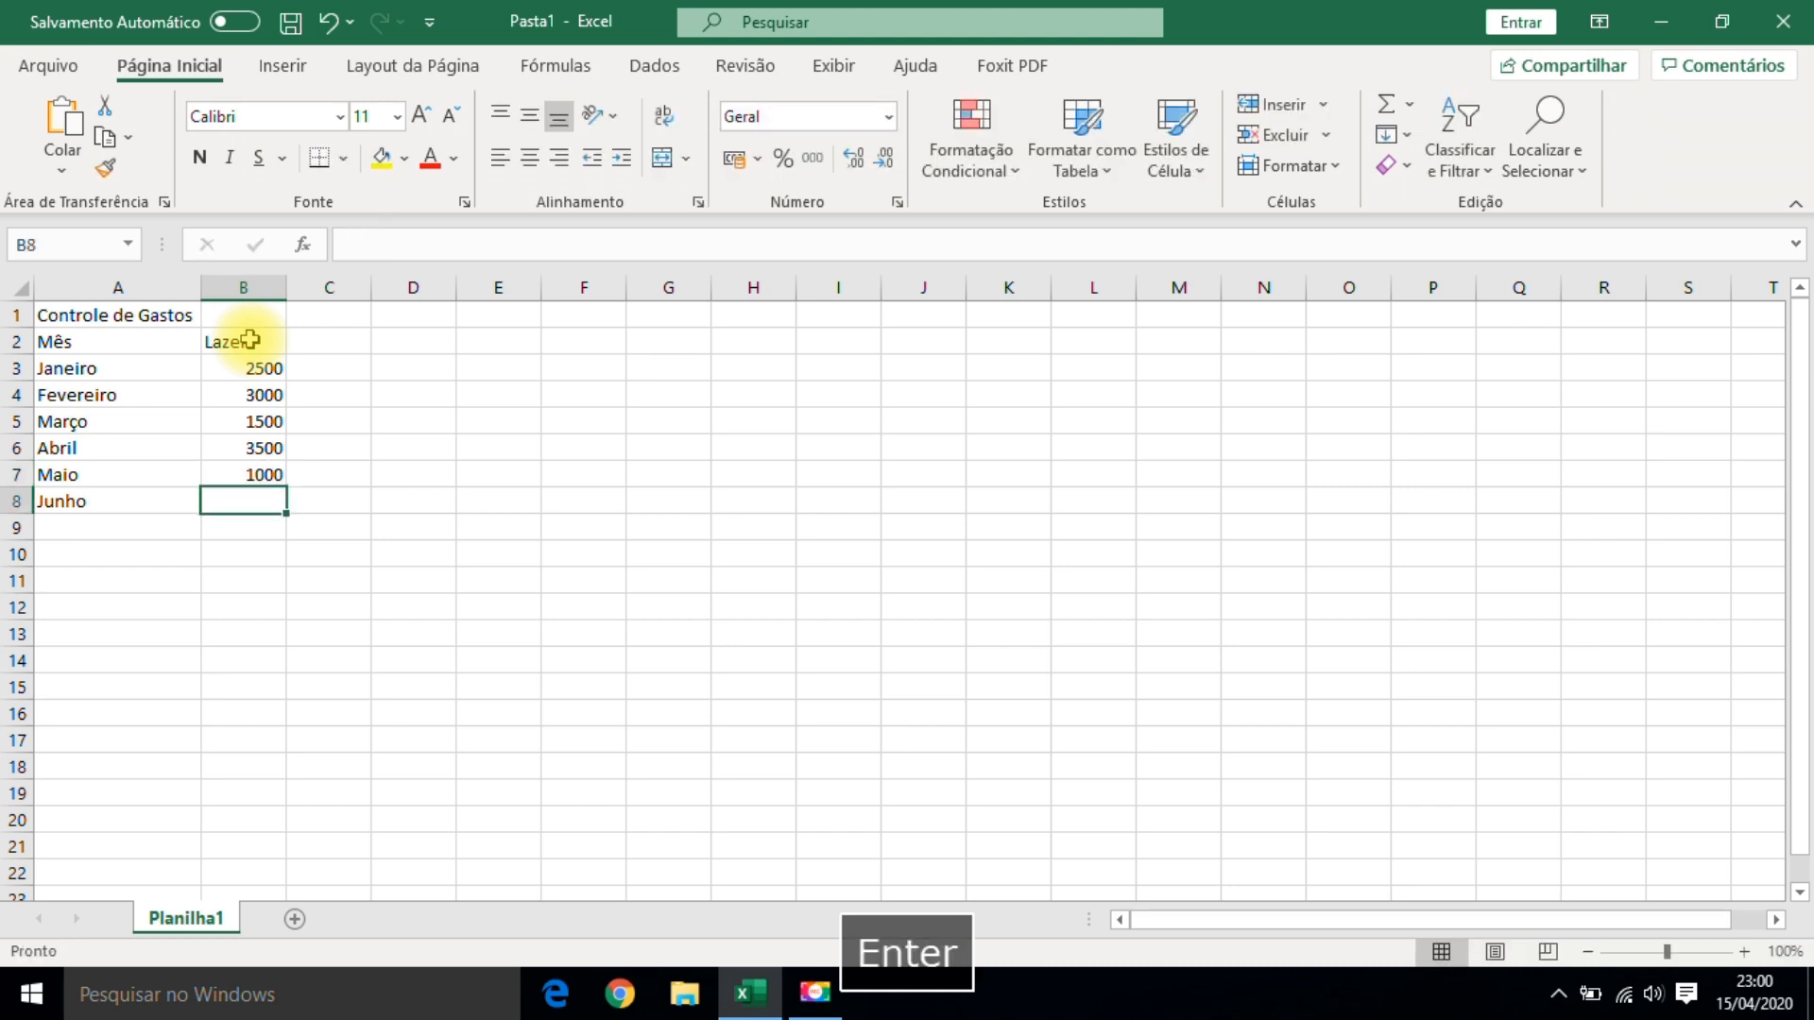
type("2000")
key("Return")
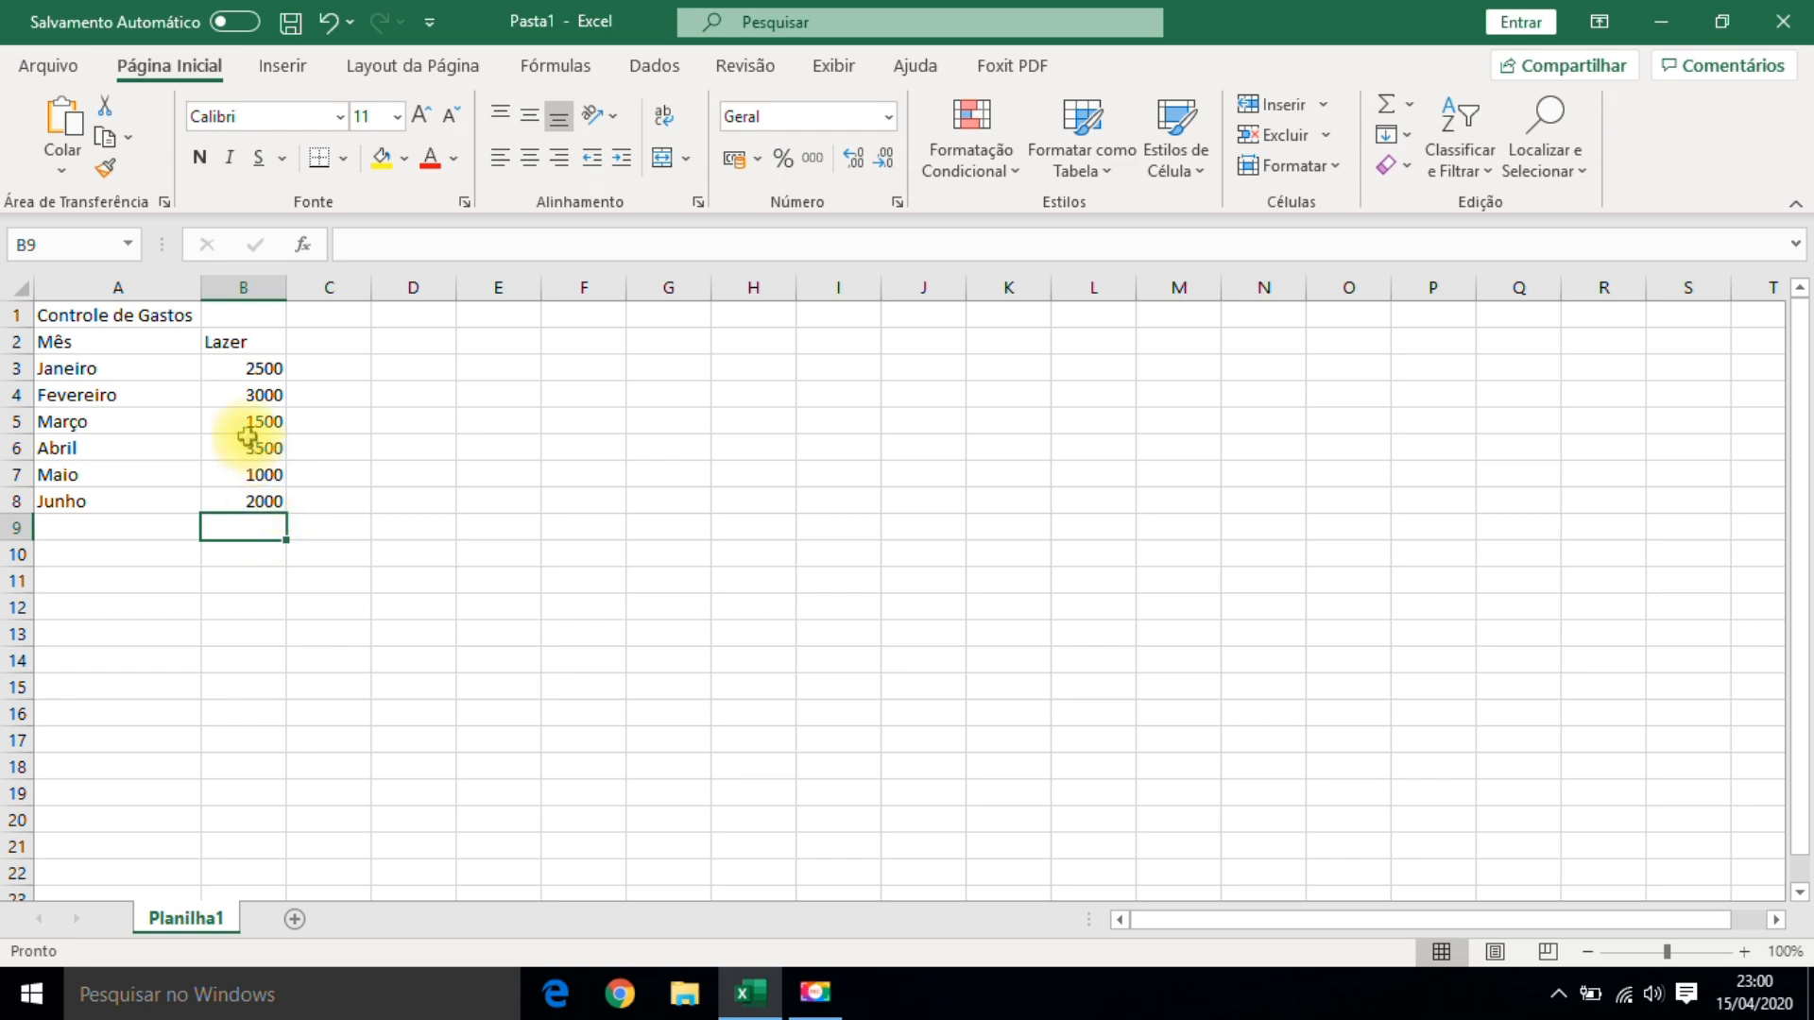
left_click(251, 370)
left_click(255, 397)
left_click(257, 422)
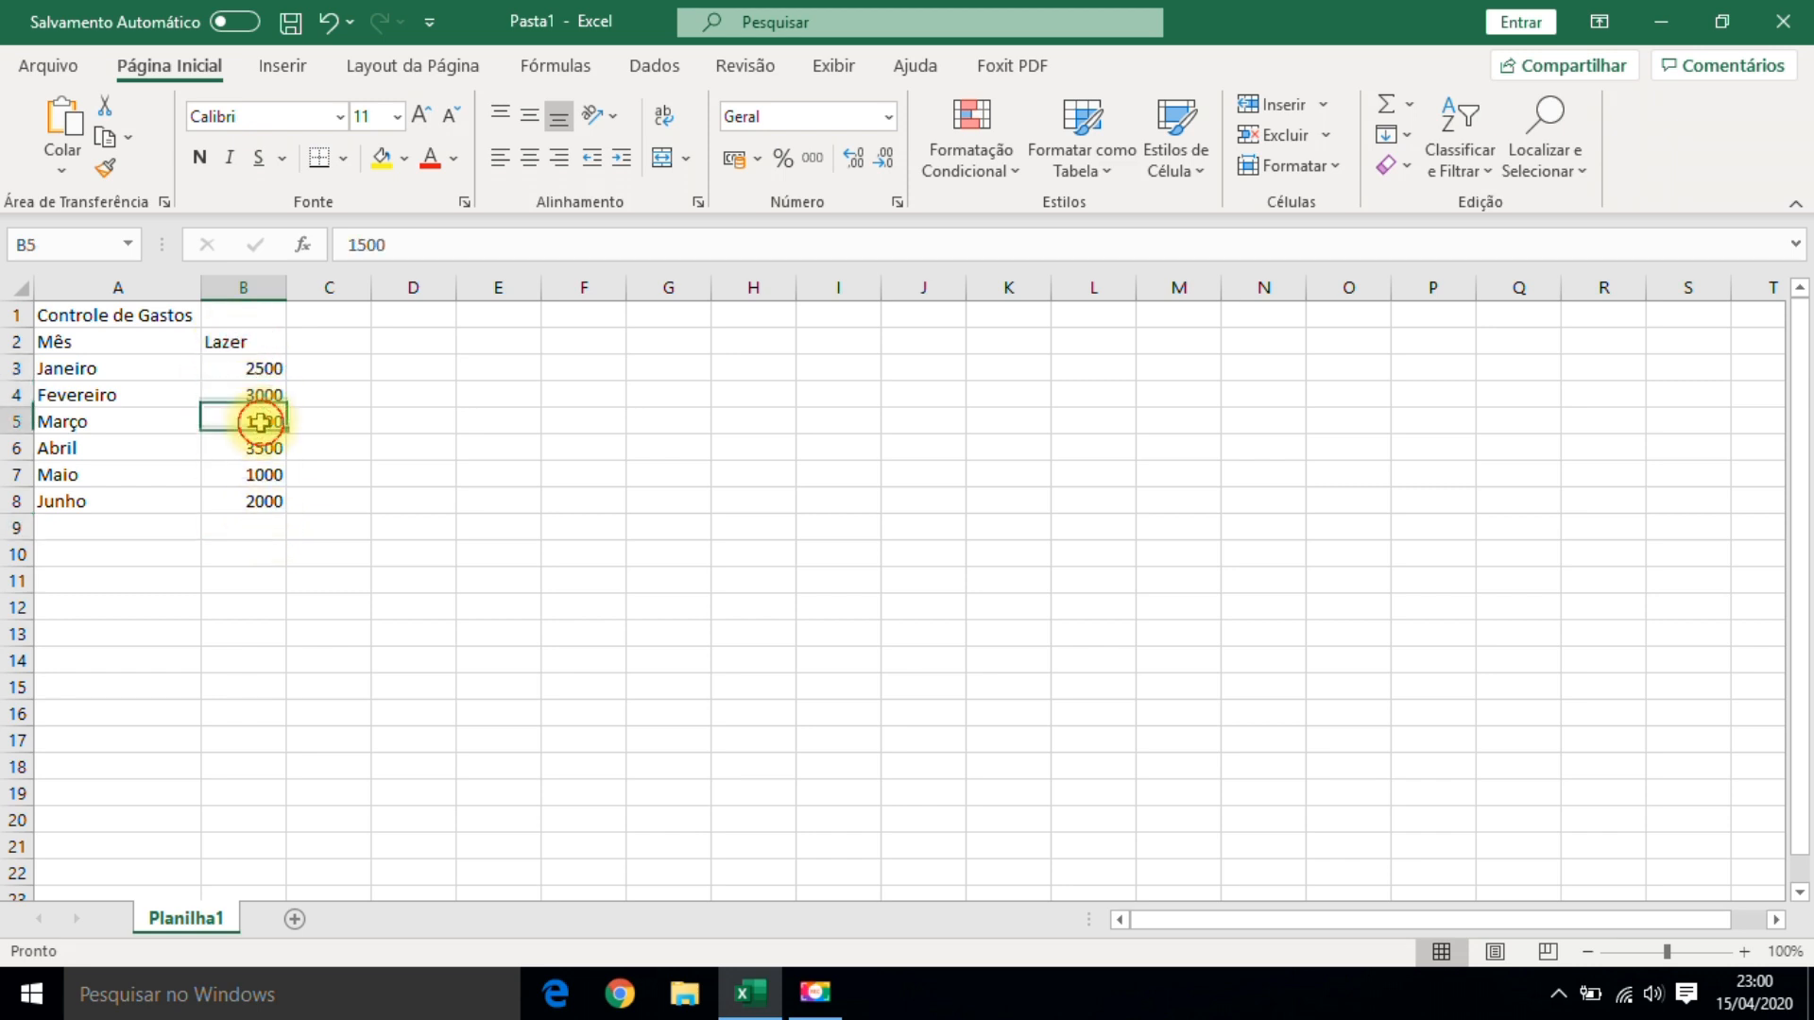
left_click(259, 447)
left_click(261, 475)
left_click(262, 501)
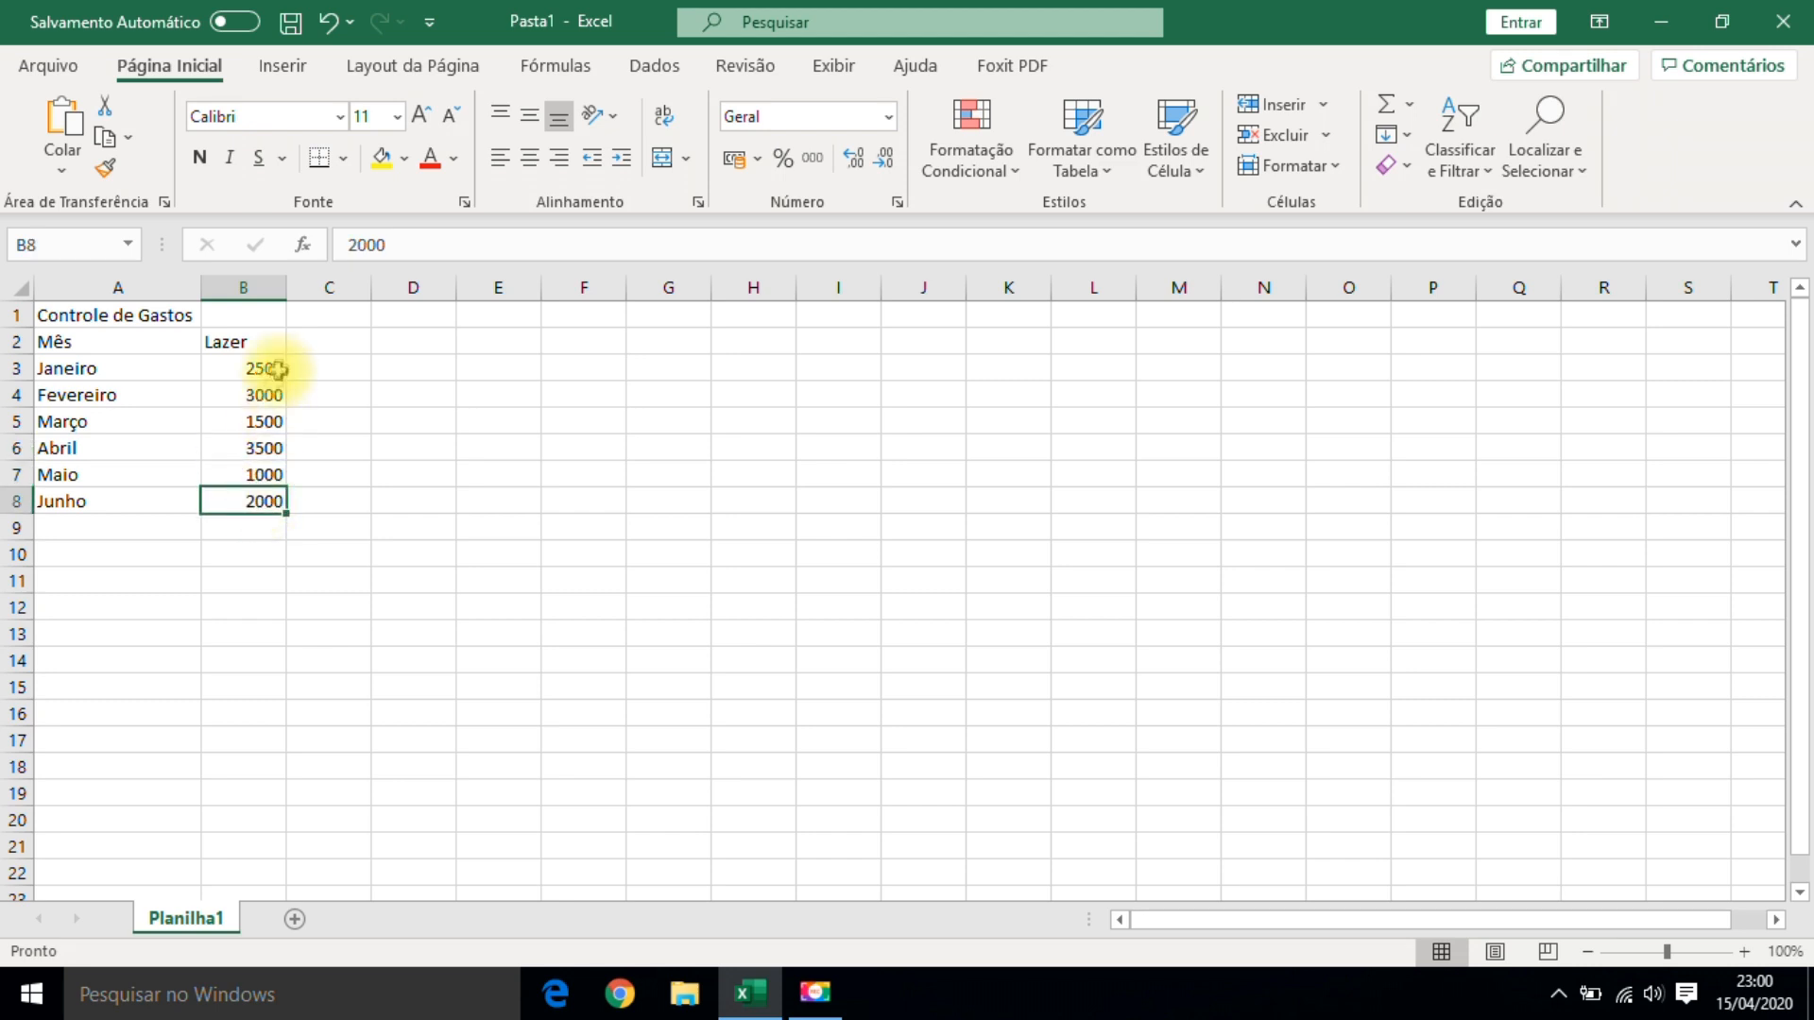
Enter the column heading "Educação" in cell C2, next to "Lazer"
left_click(325, 338)
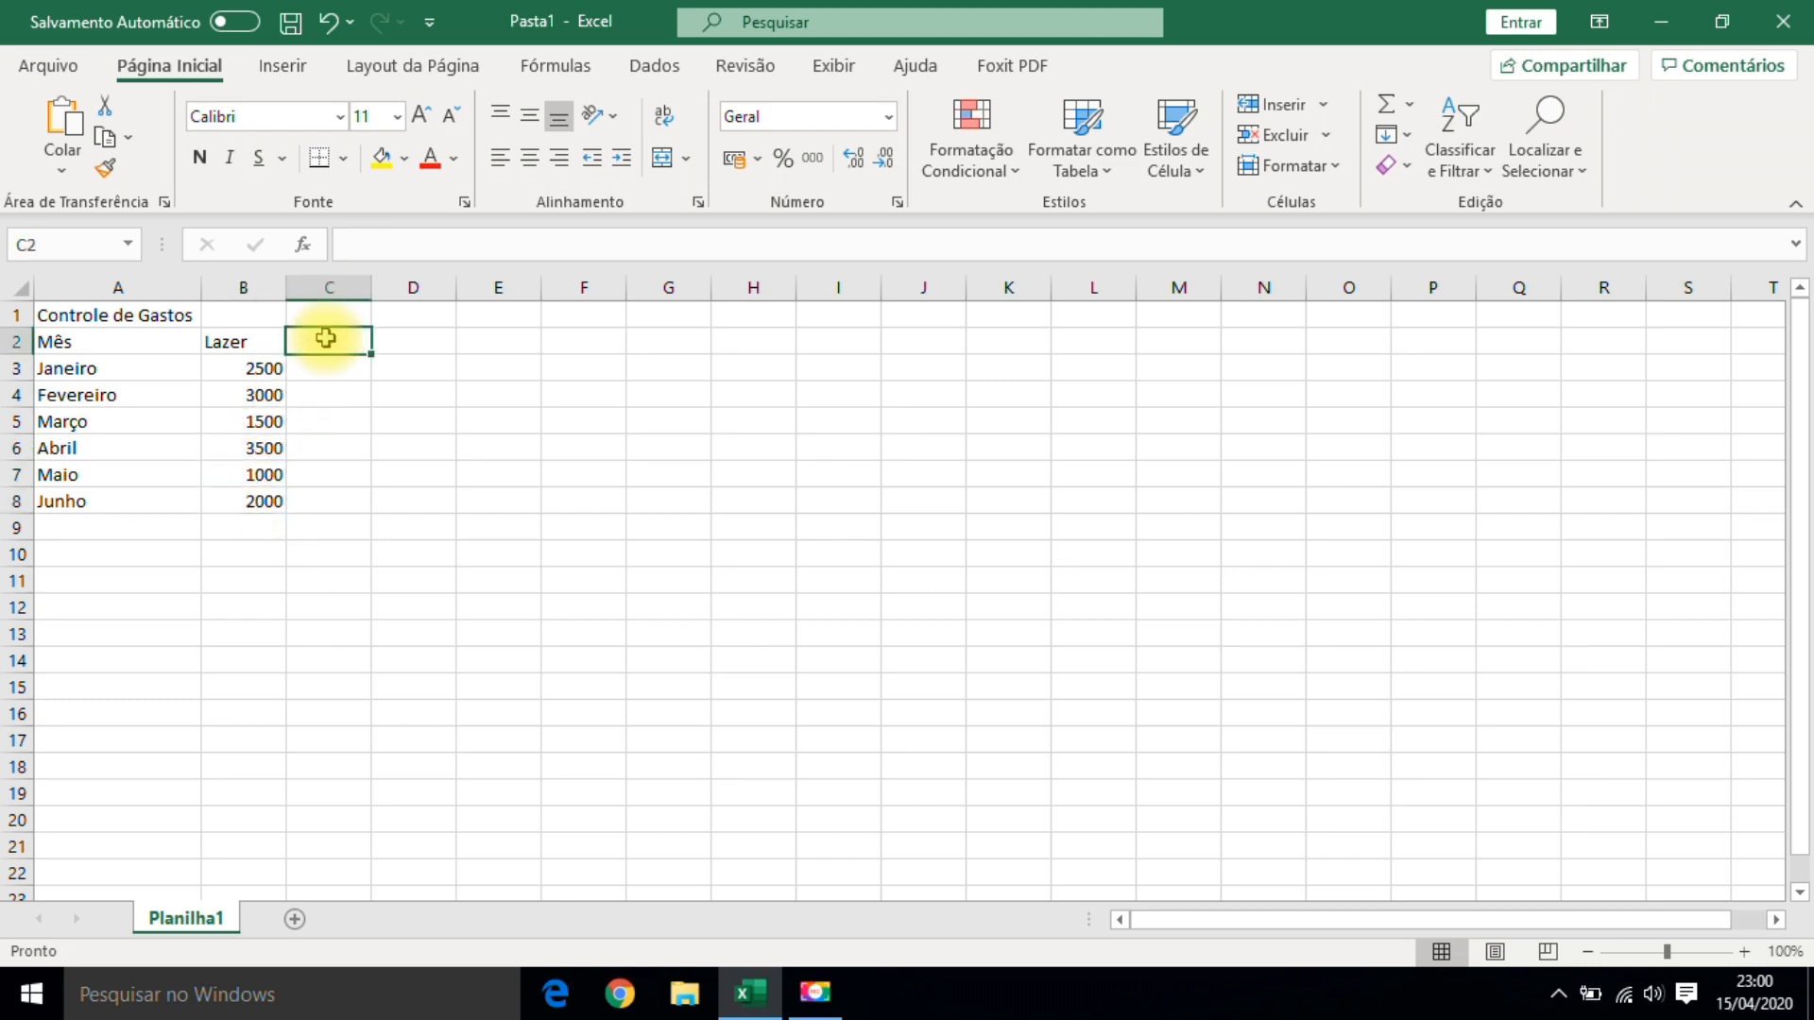
type("Ed")
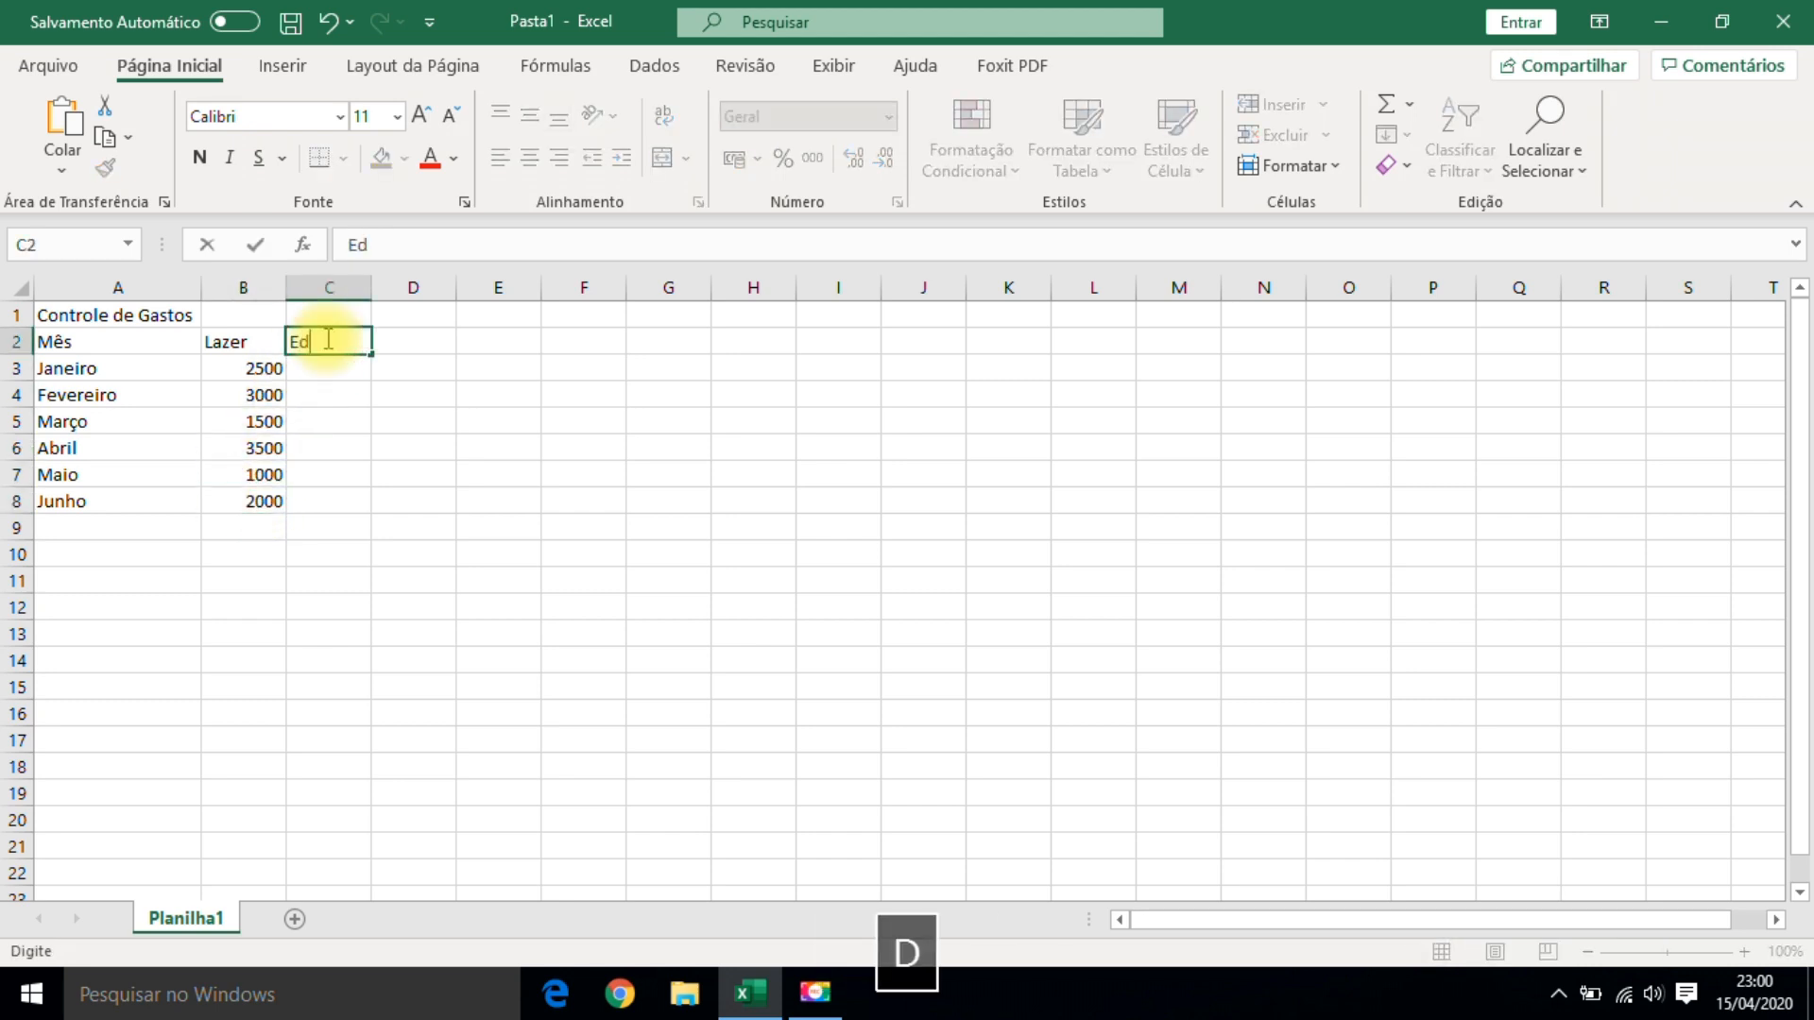
type("ucação")
left_click(326, 338)
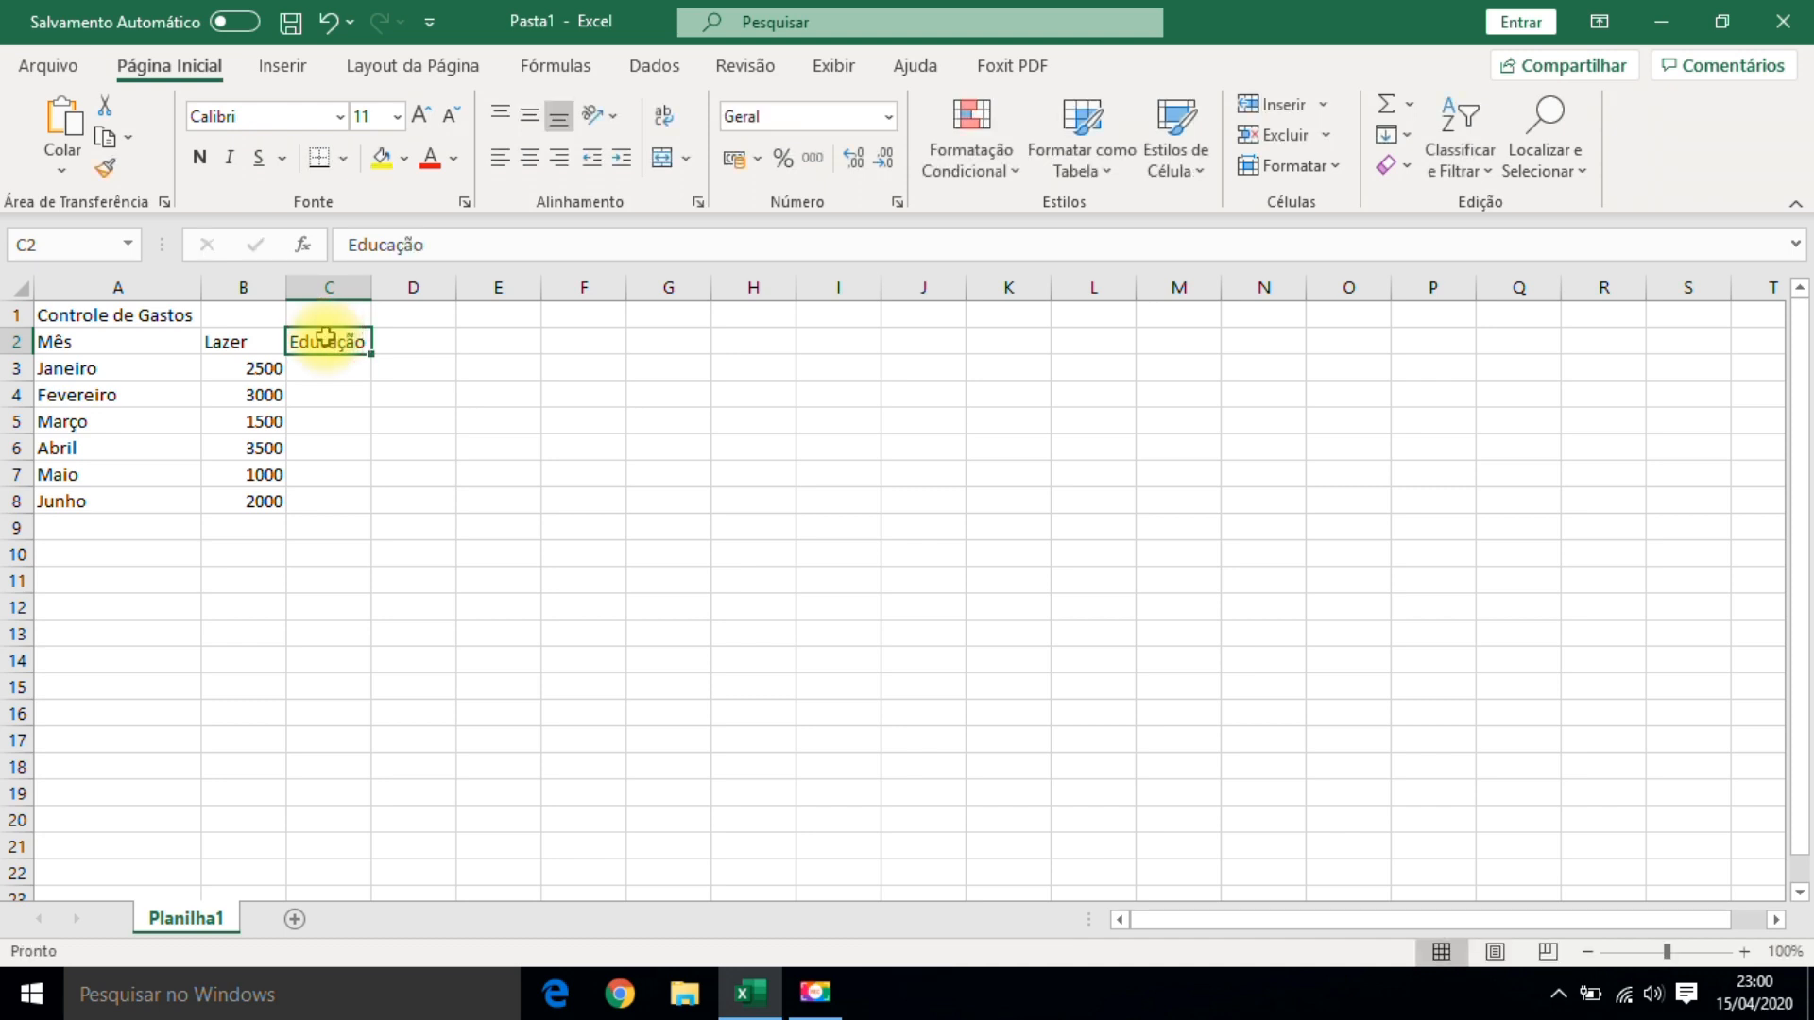
key("Return")
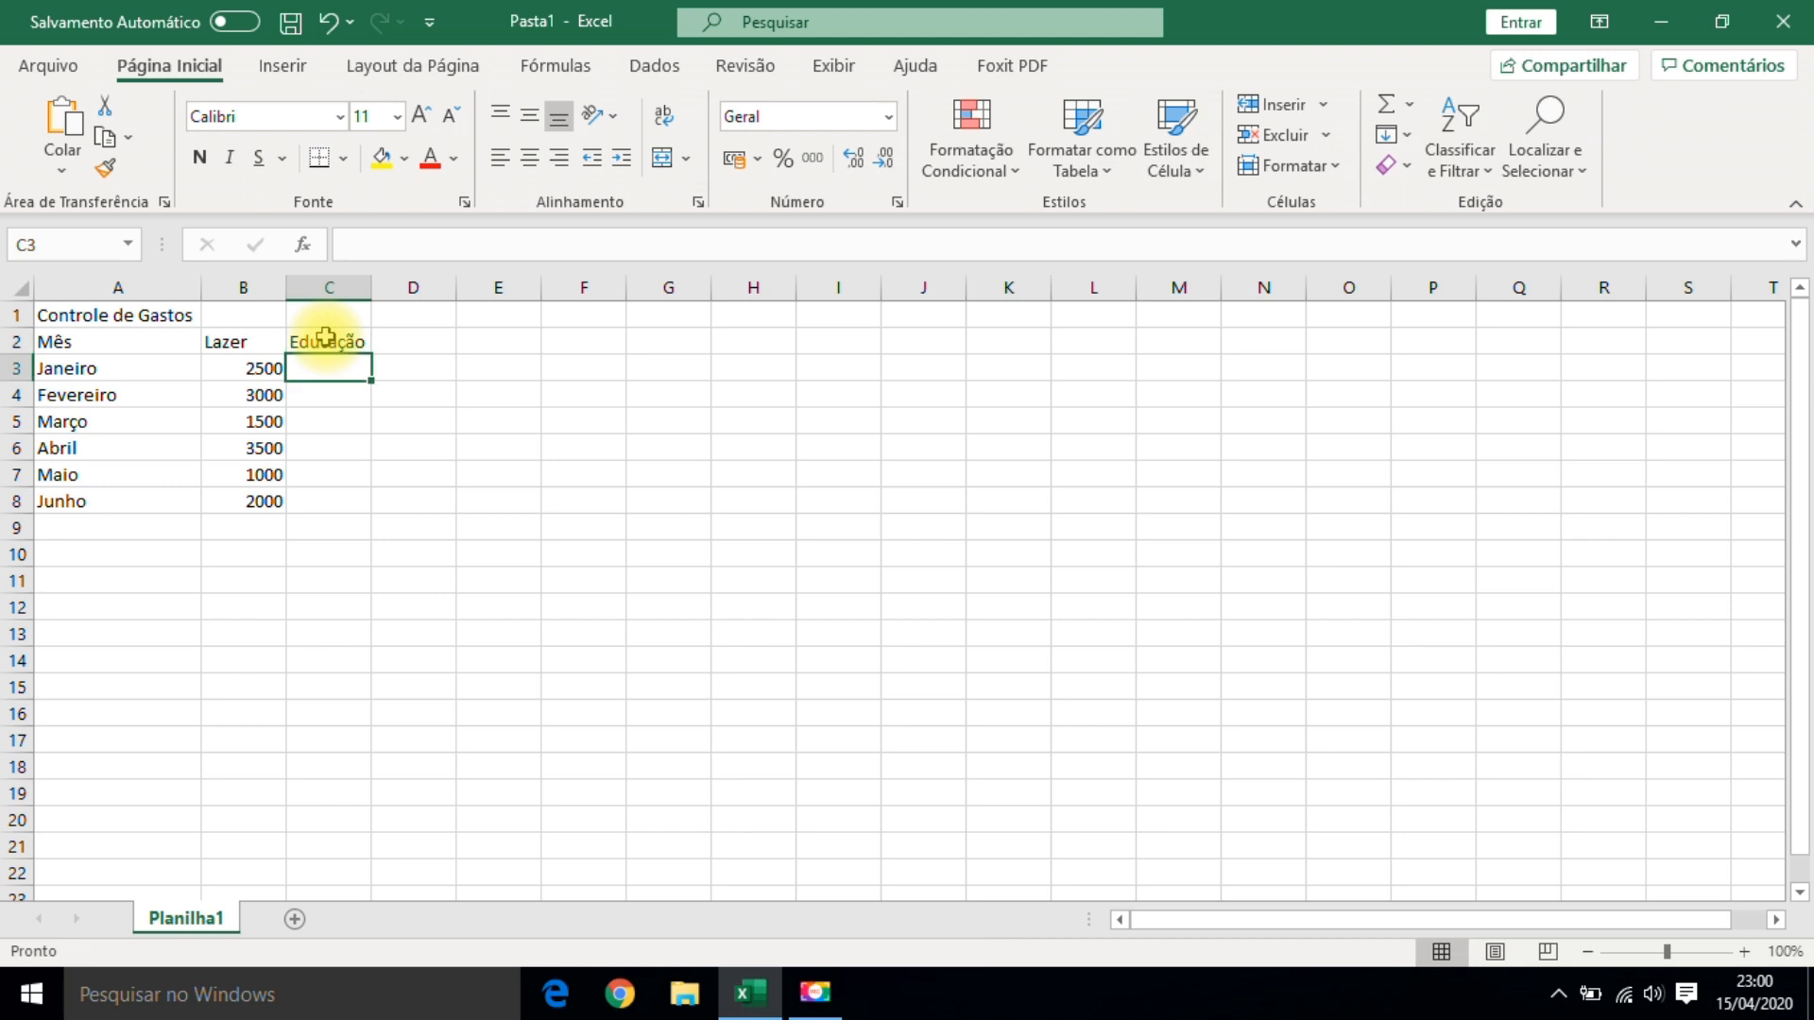
Enter the Educação amounts 1500, 0, 2000, 1500, 1500 and 0 for Janeiro to Junho in cells C3:C8
type("1500")
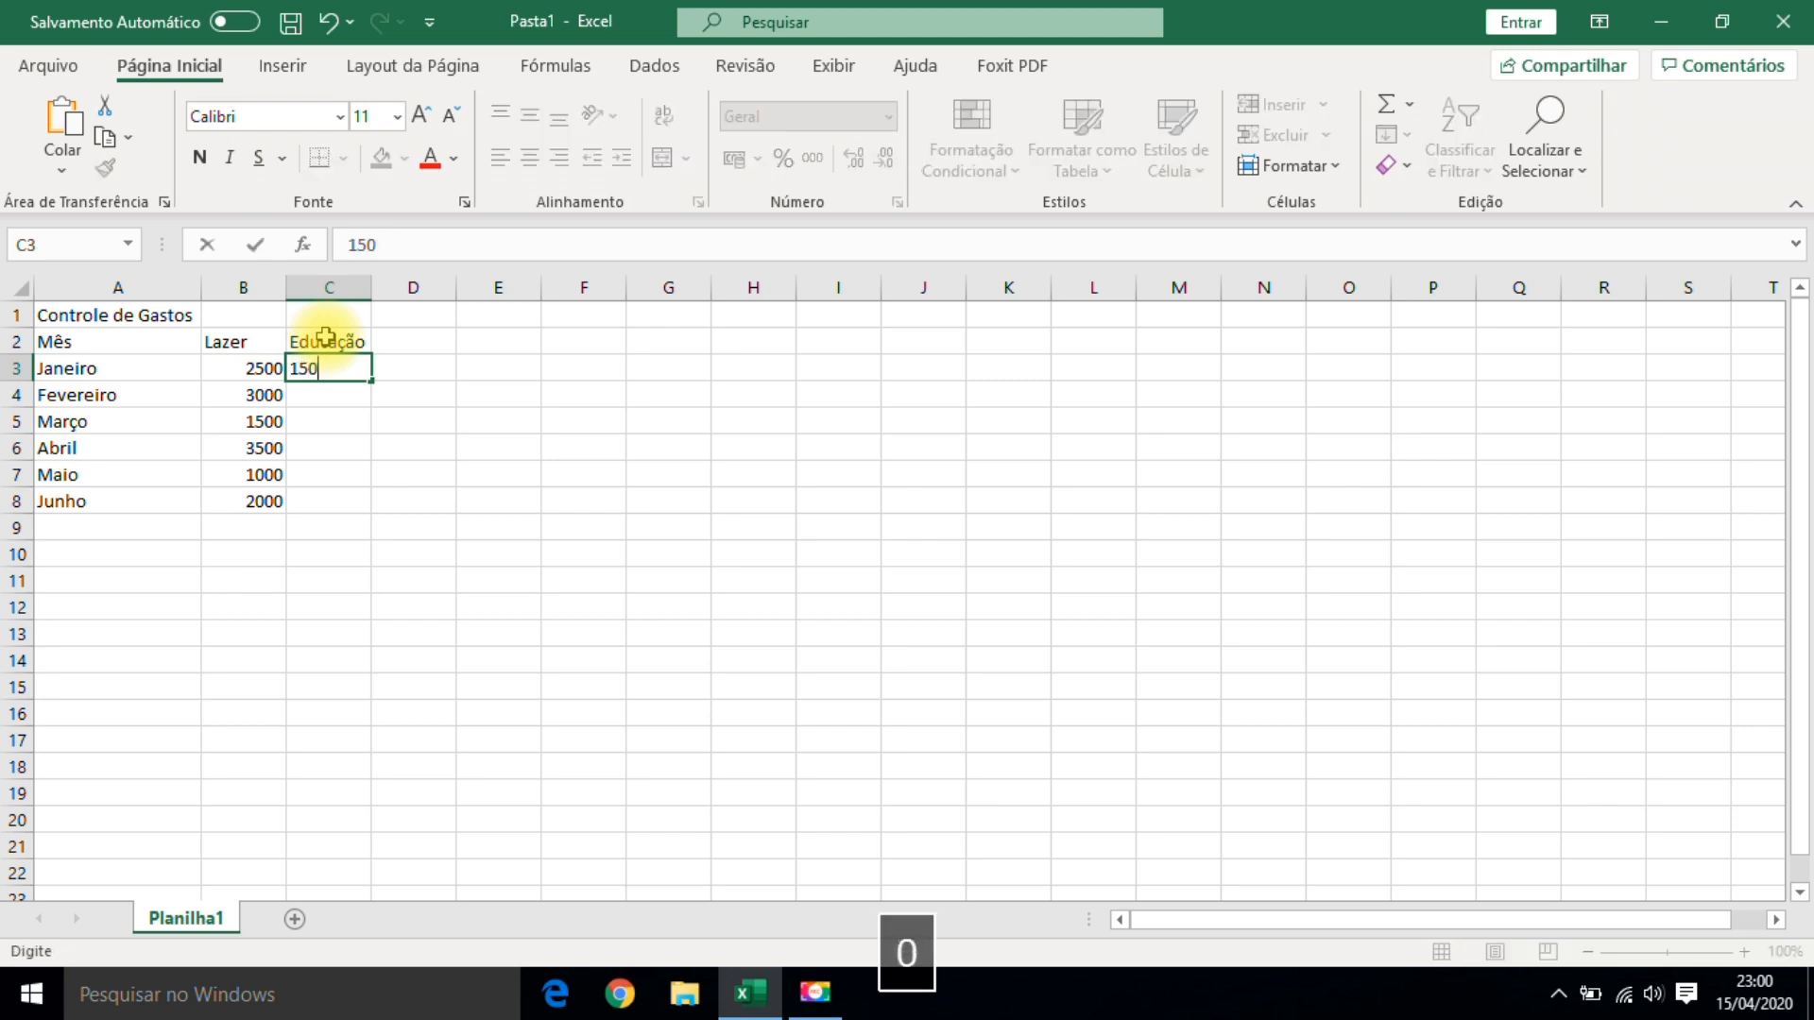
key("Return")
type("0")
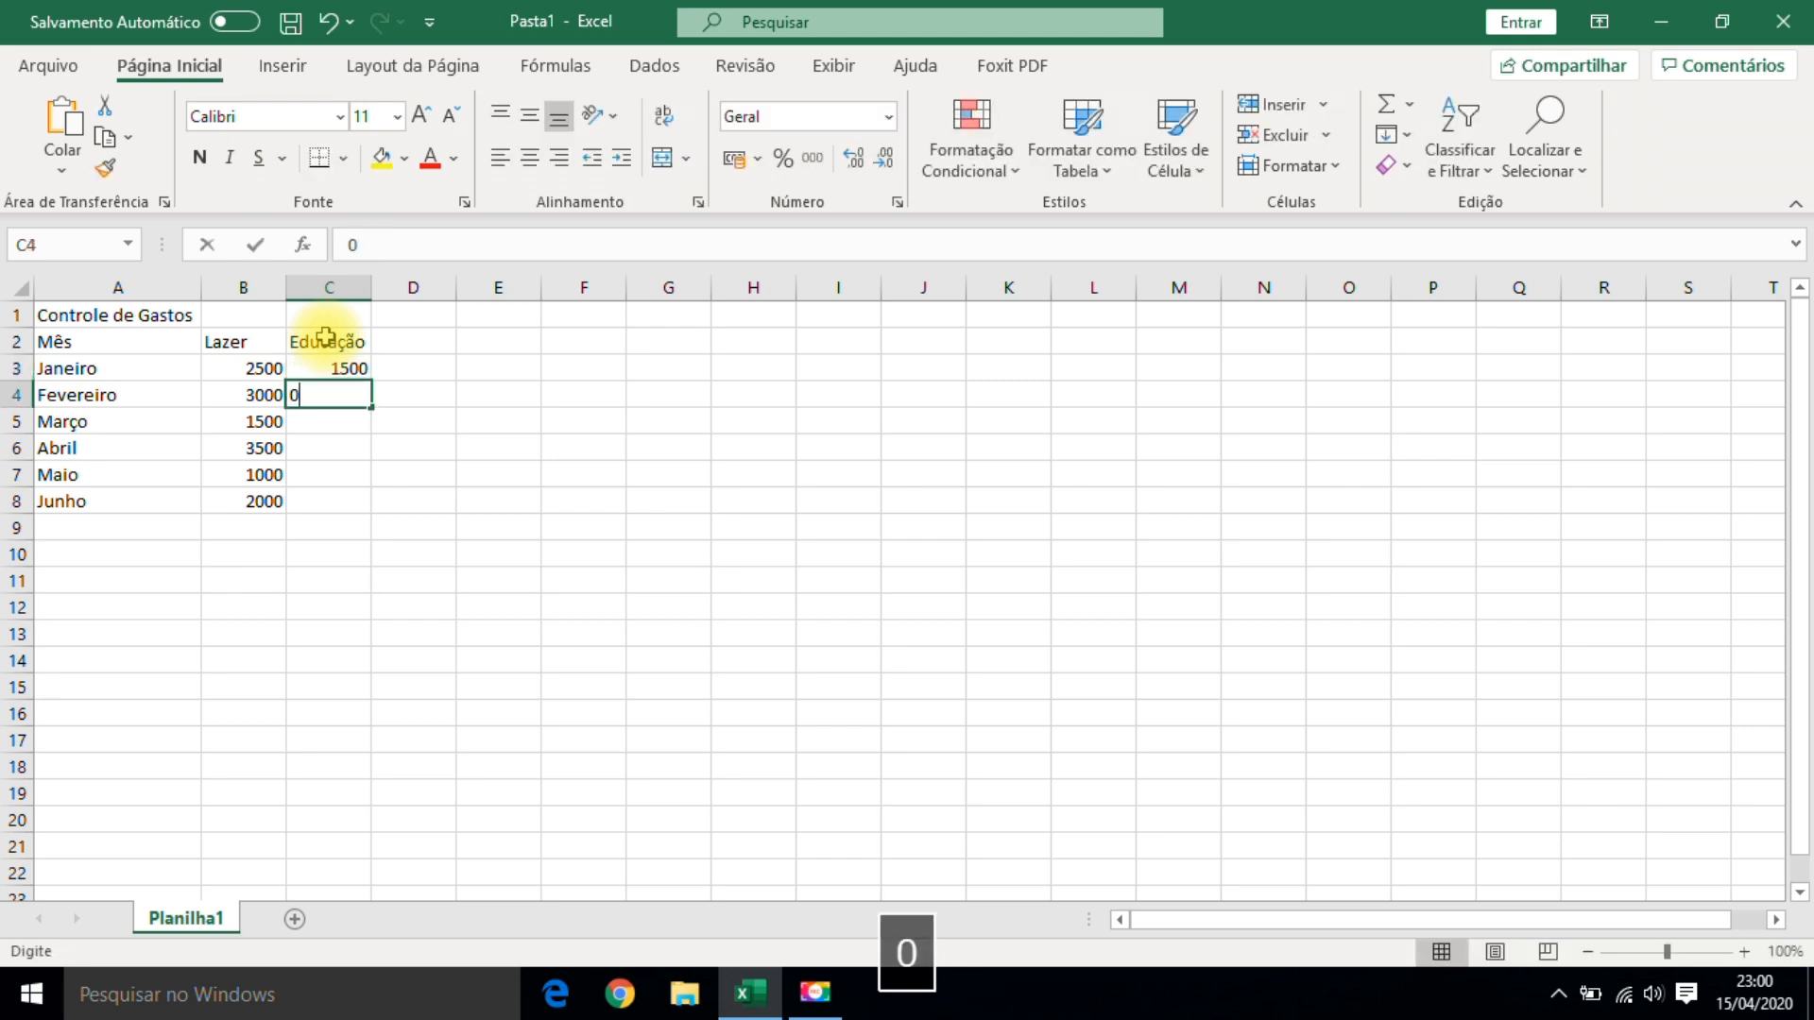
key("Return")
type("2000")
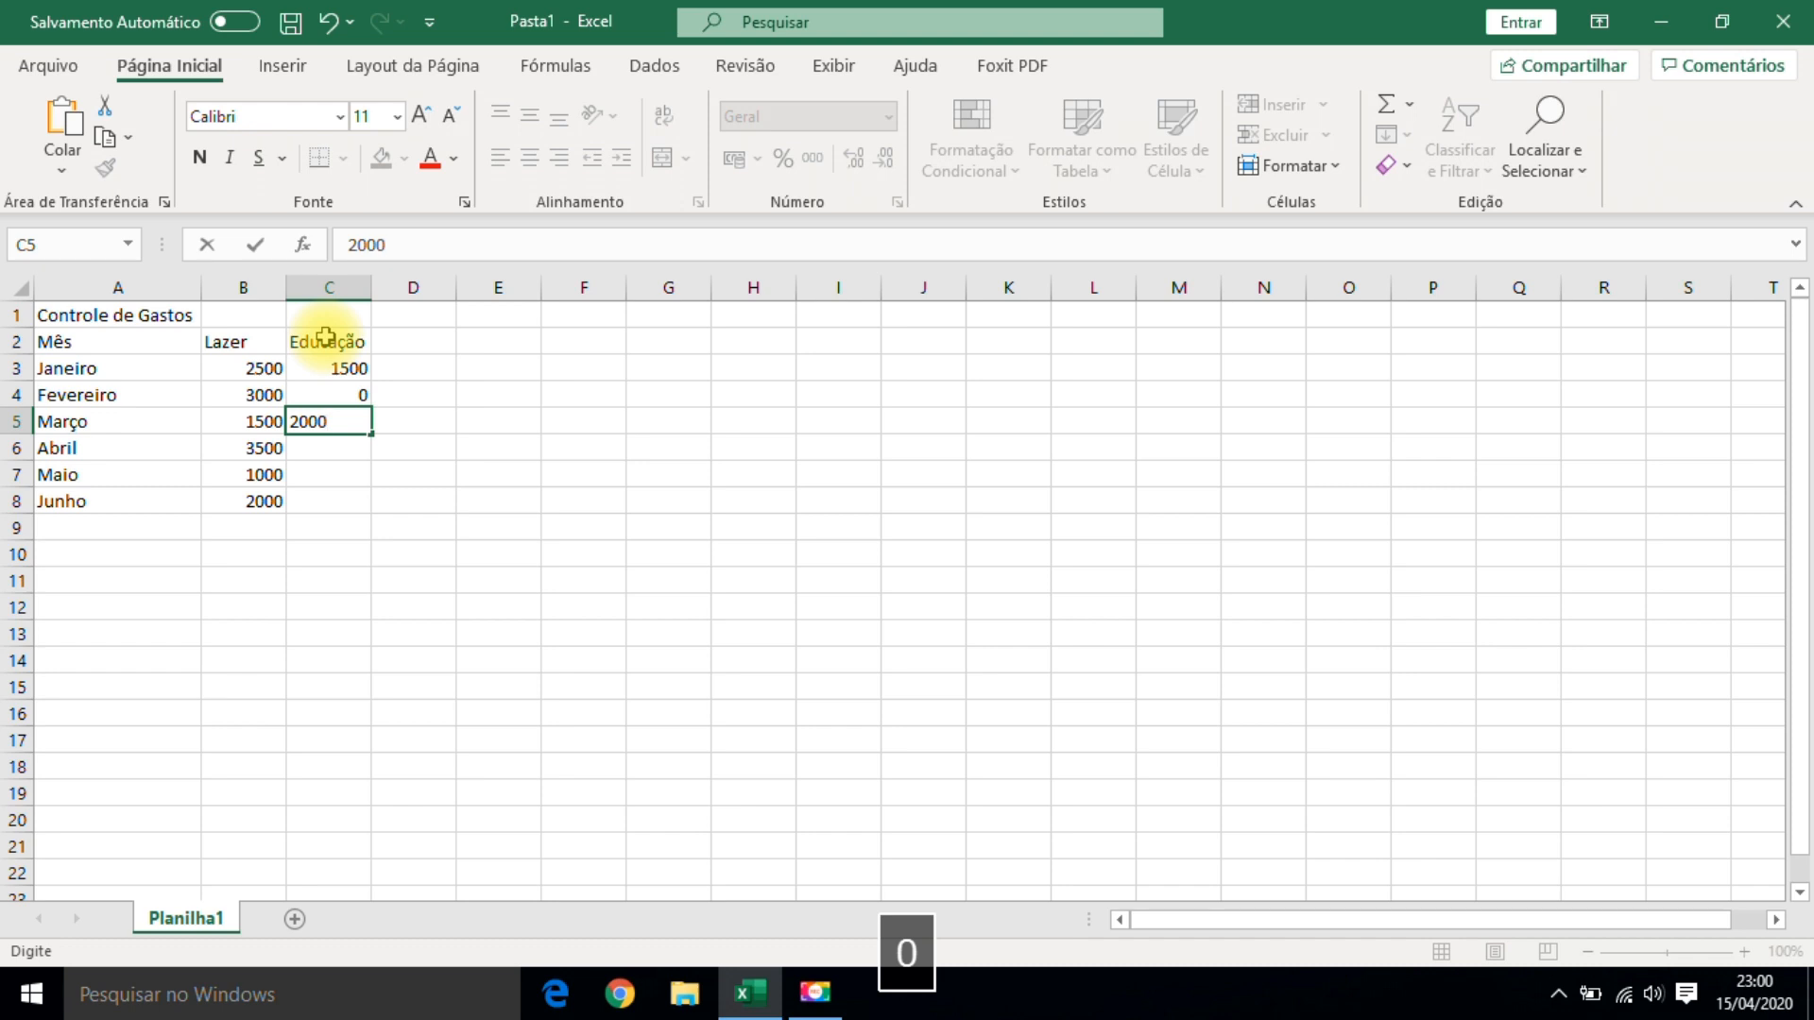
key("Return")
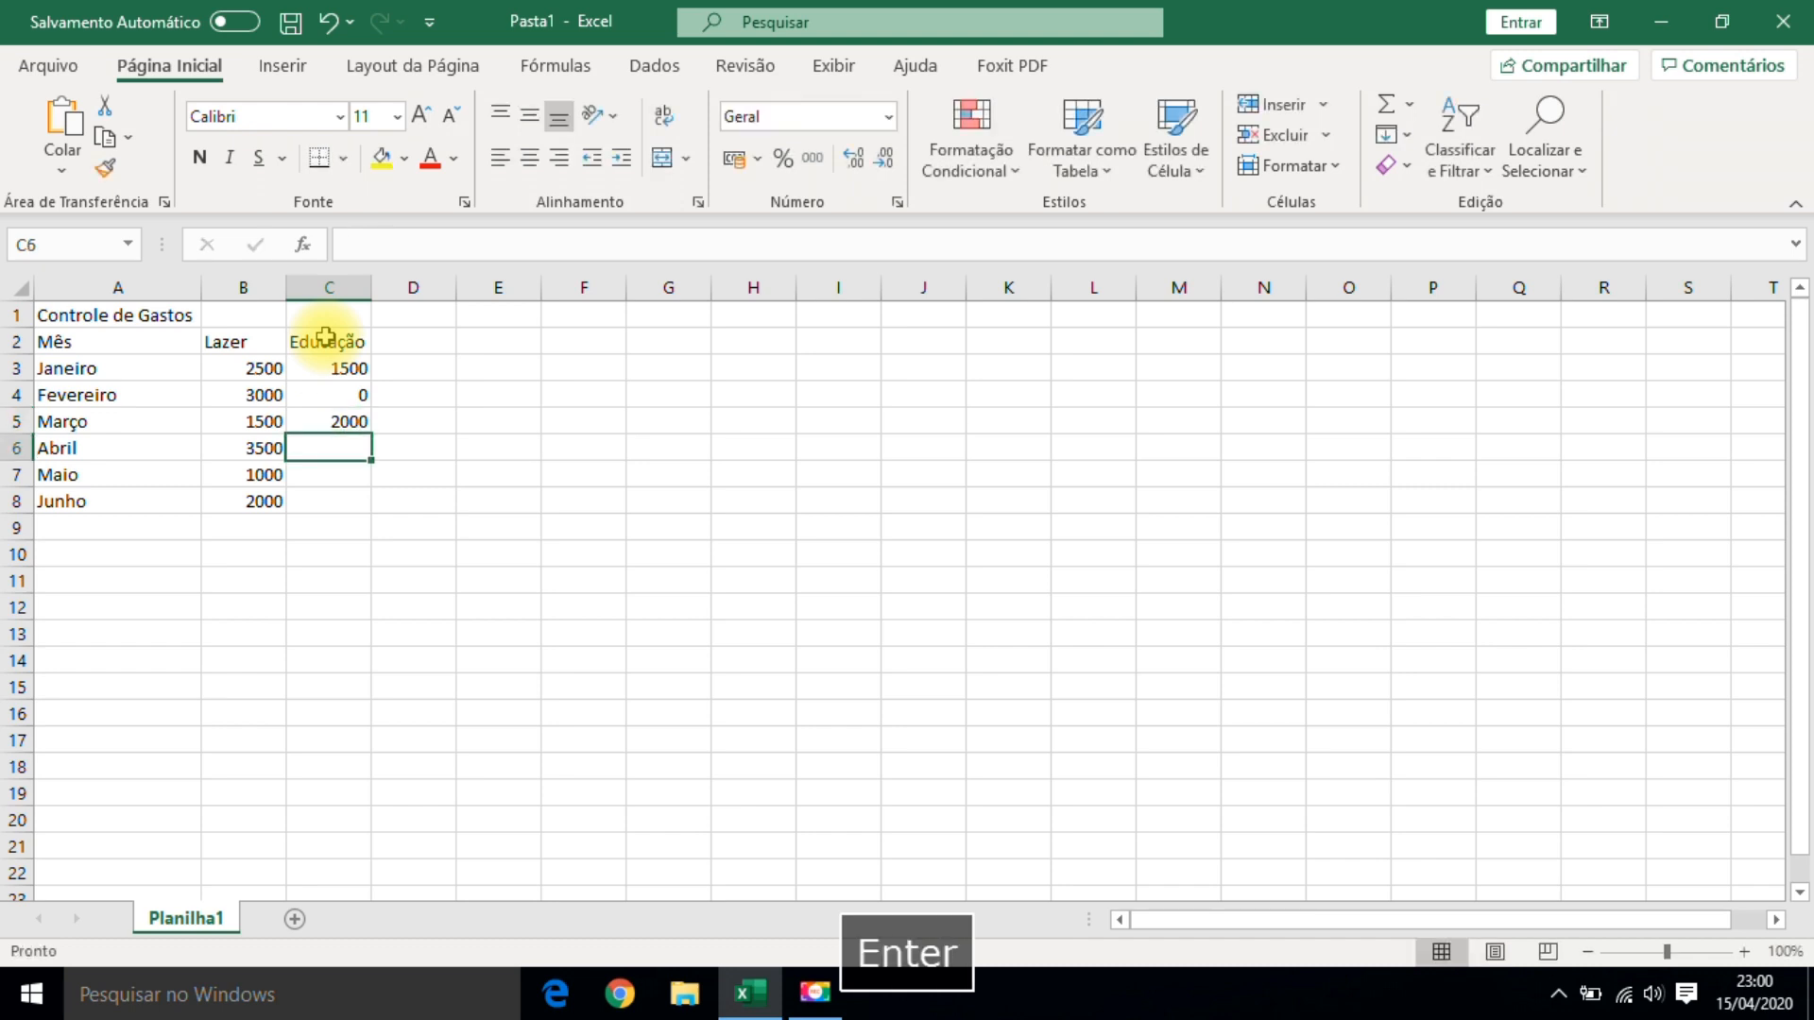
type("1500")
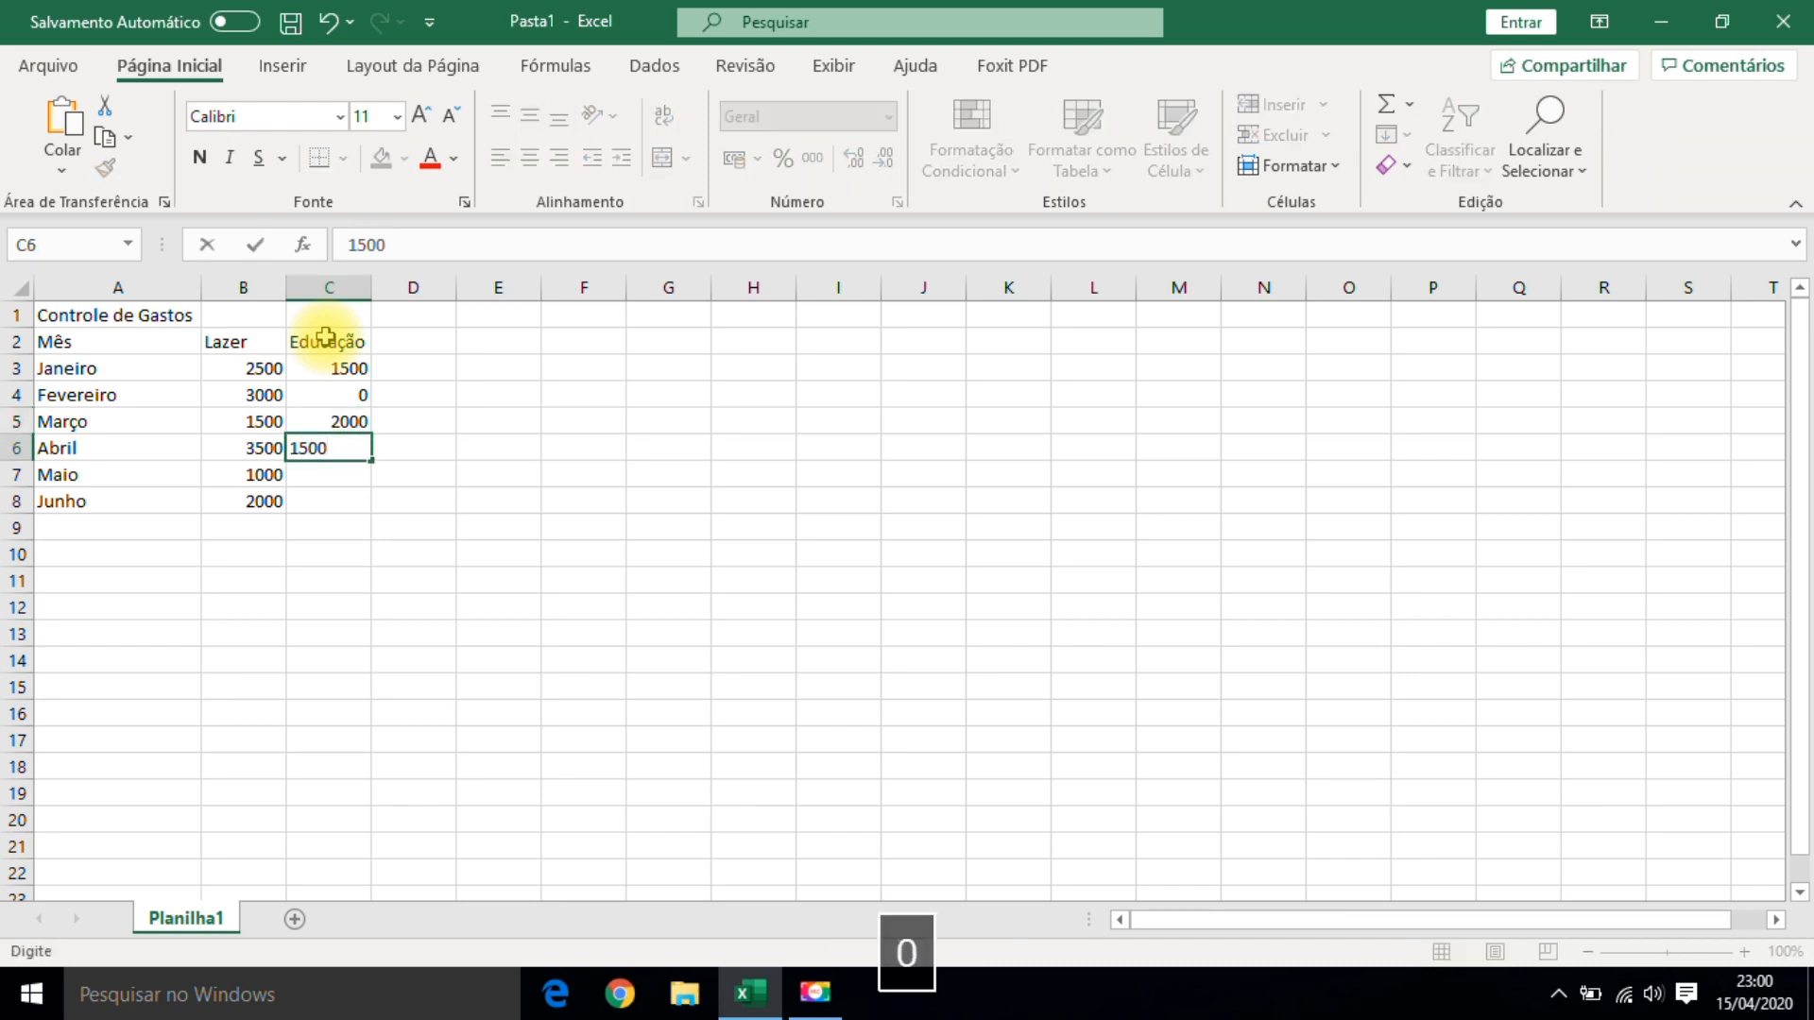
key("Return")
type("1500")
key("Return")
type("0")
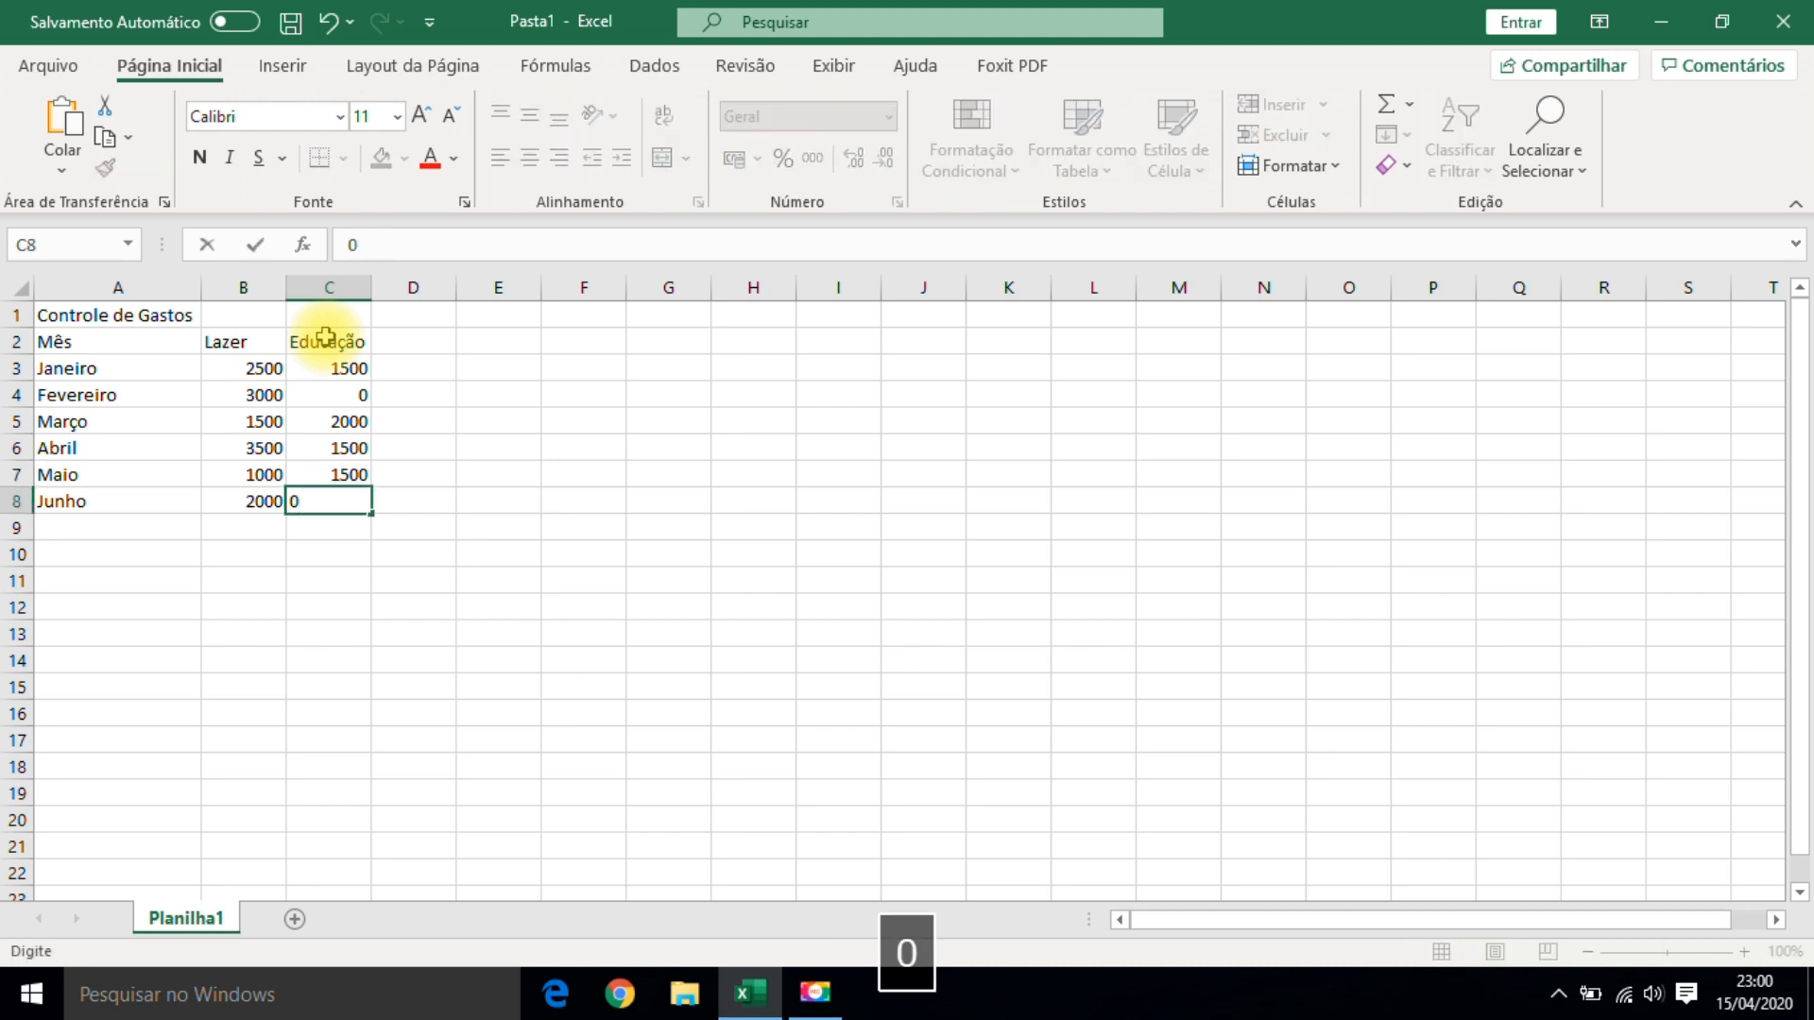
key("Return")
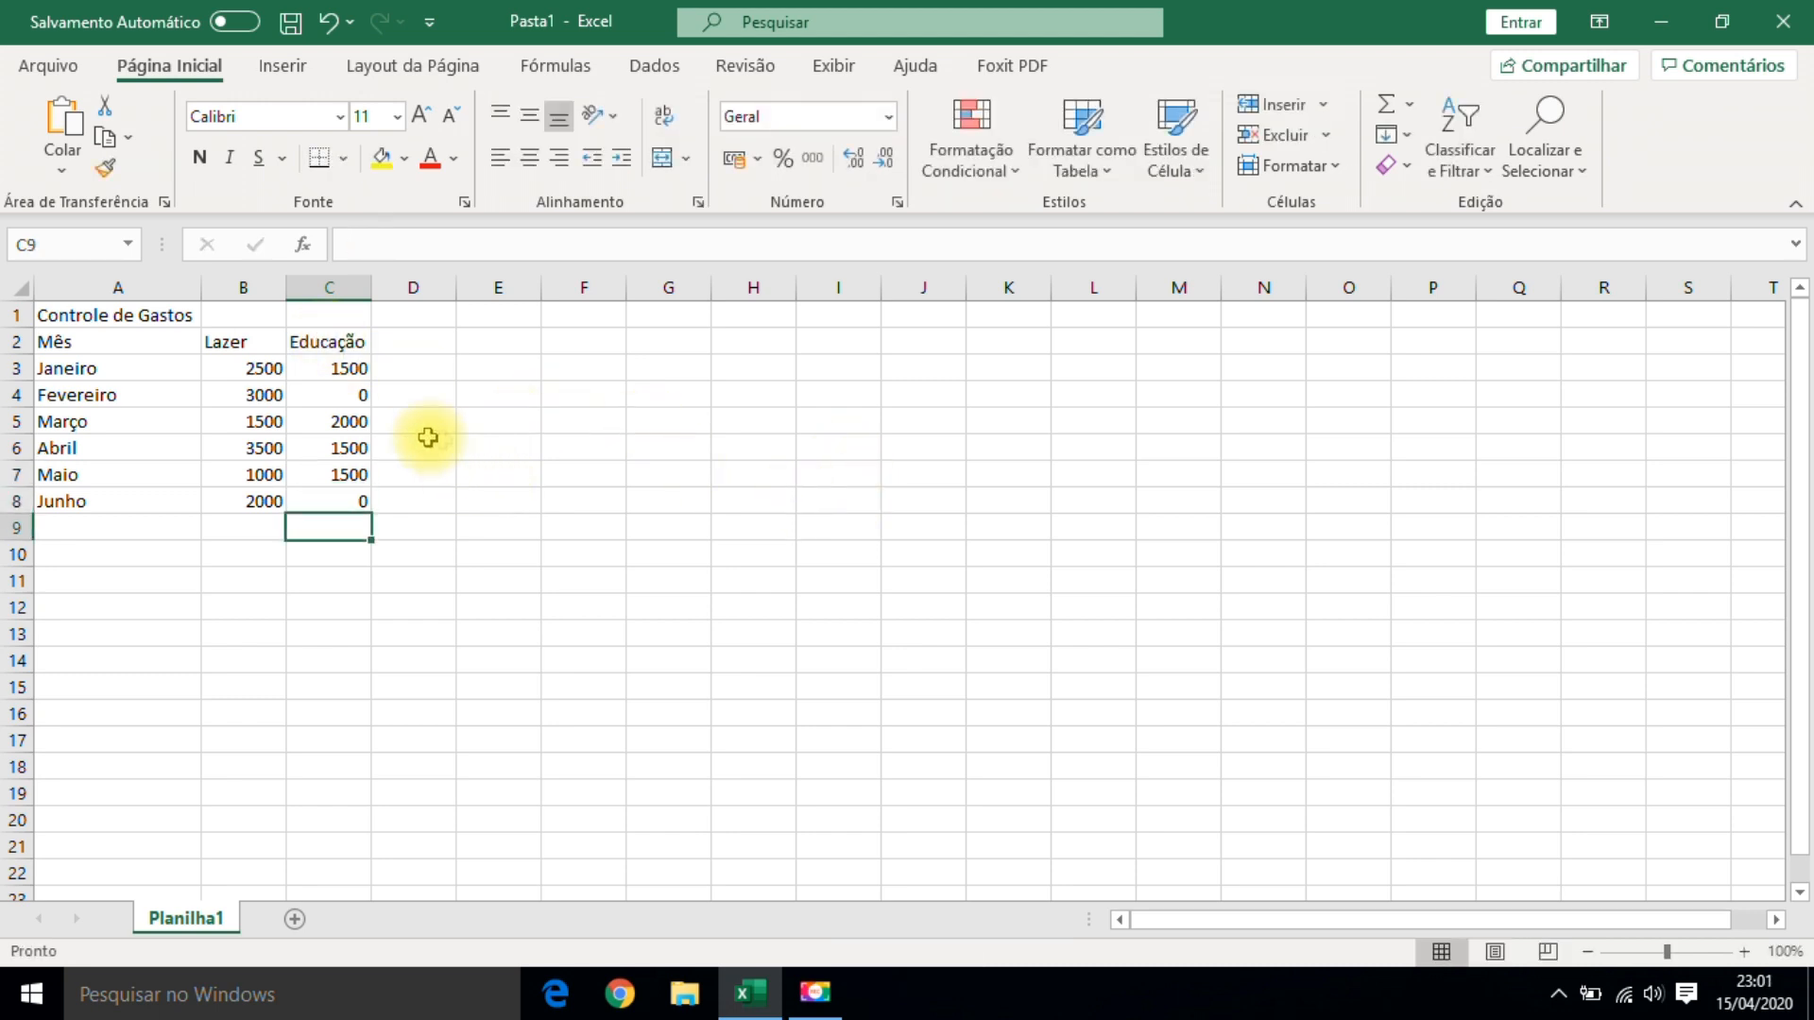
Enter the column heading "Alimentação" in cell D2 and autofit the width of column D
left_click(345, 393)
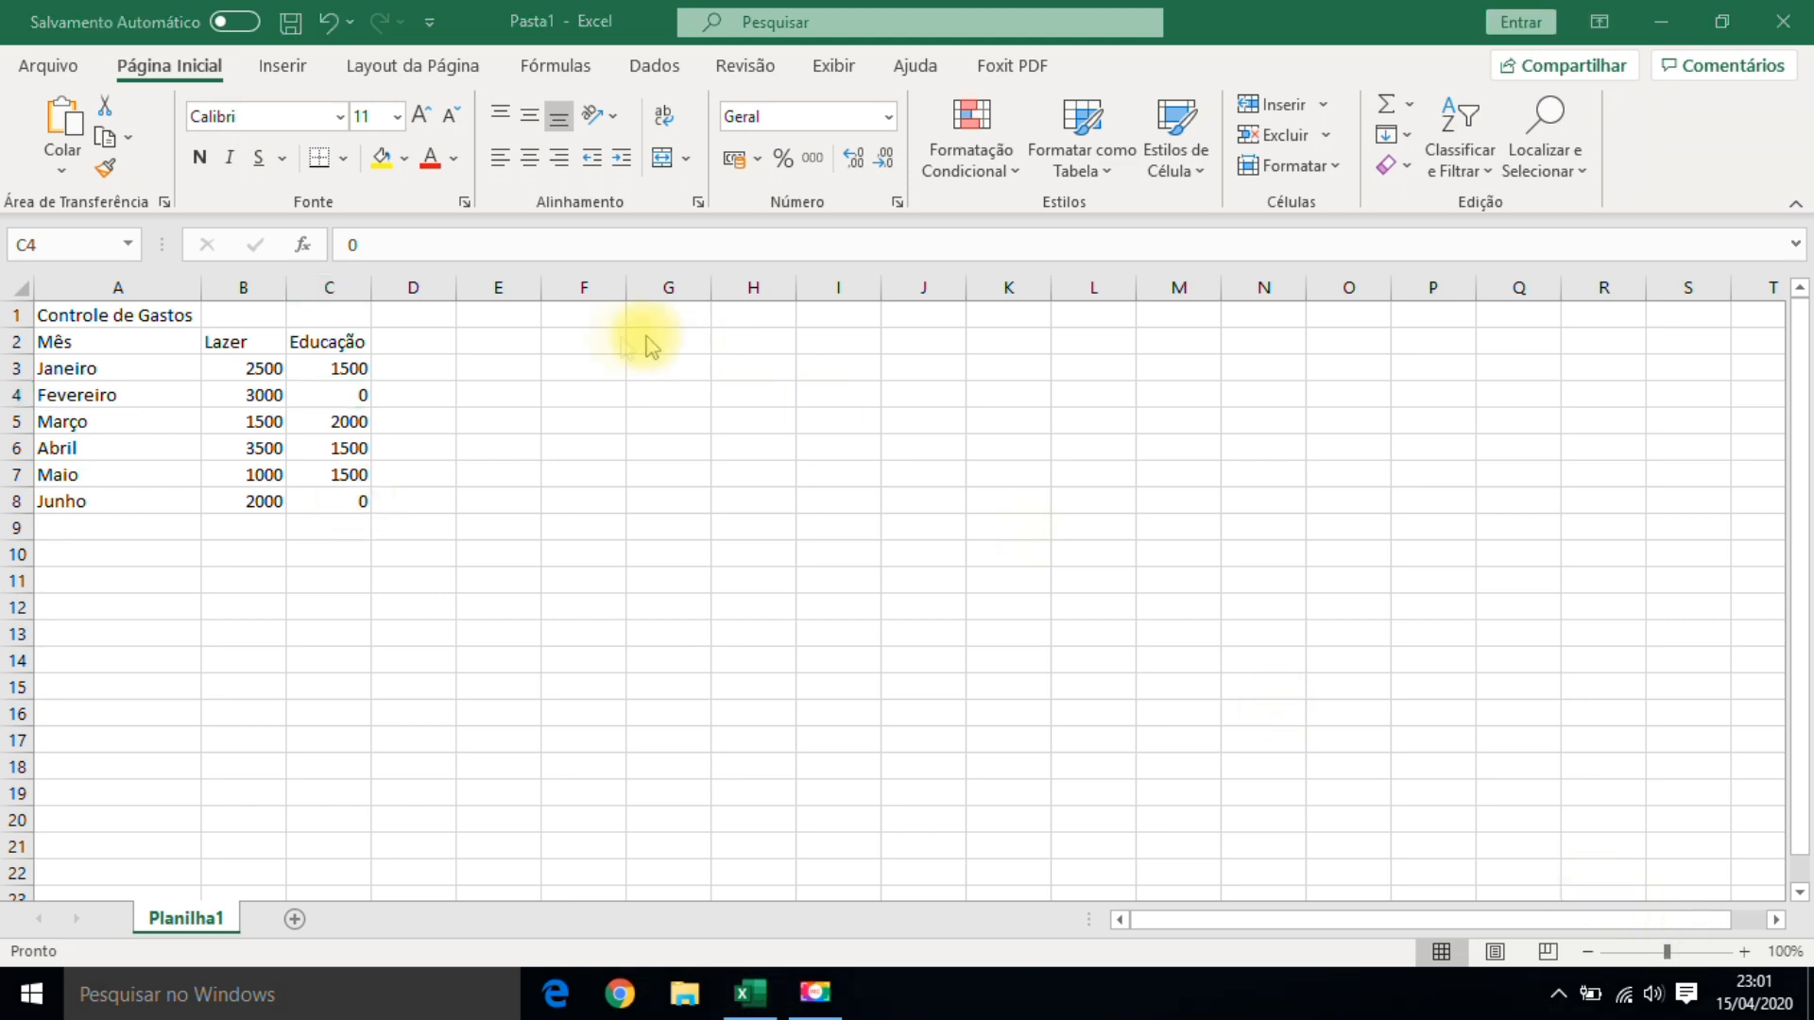
left_click(408, 344)
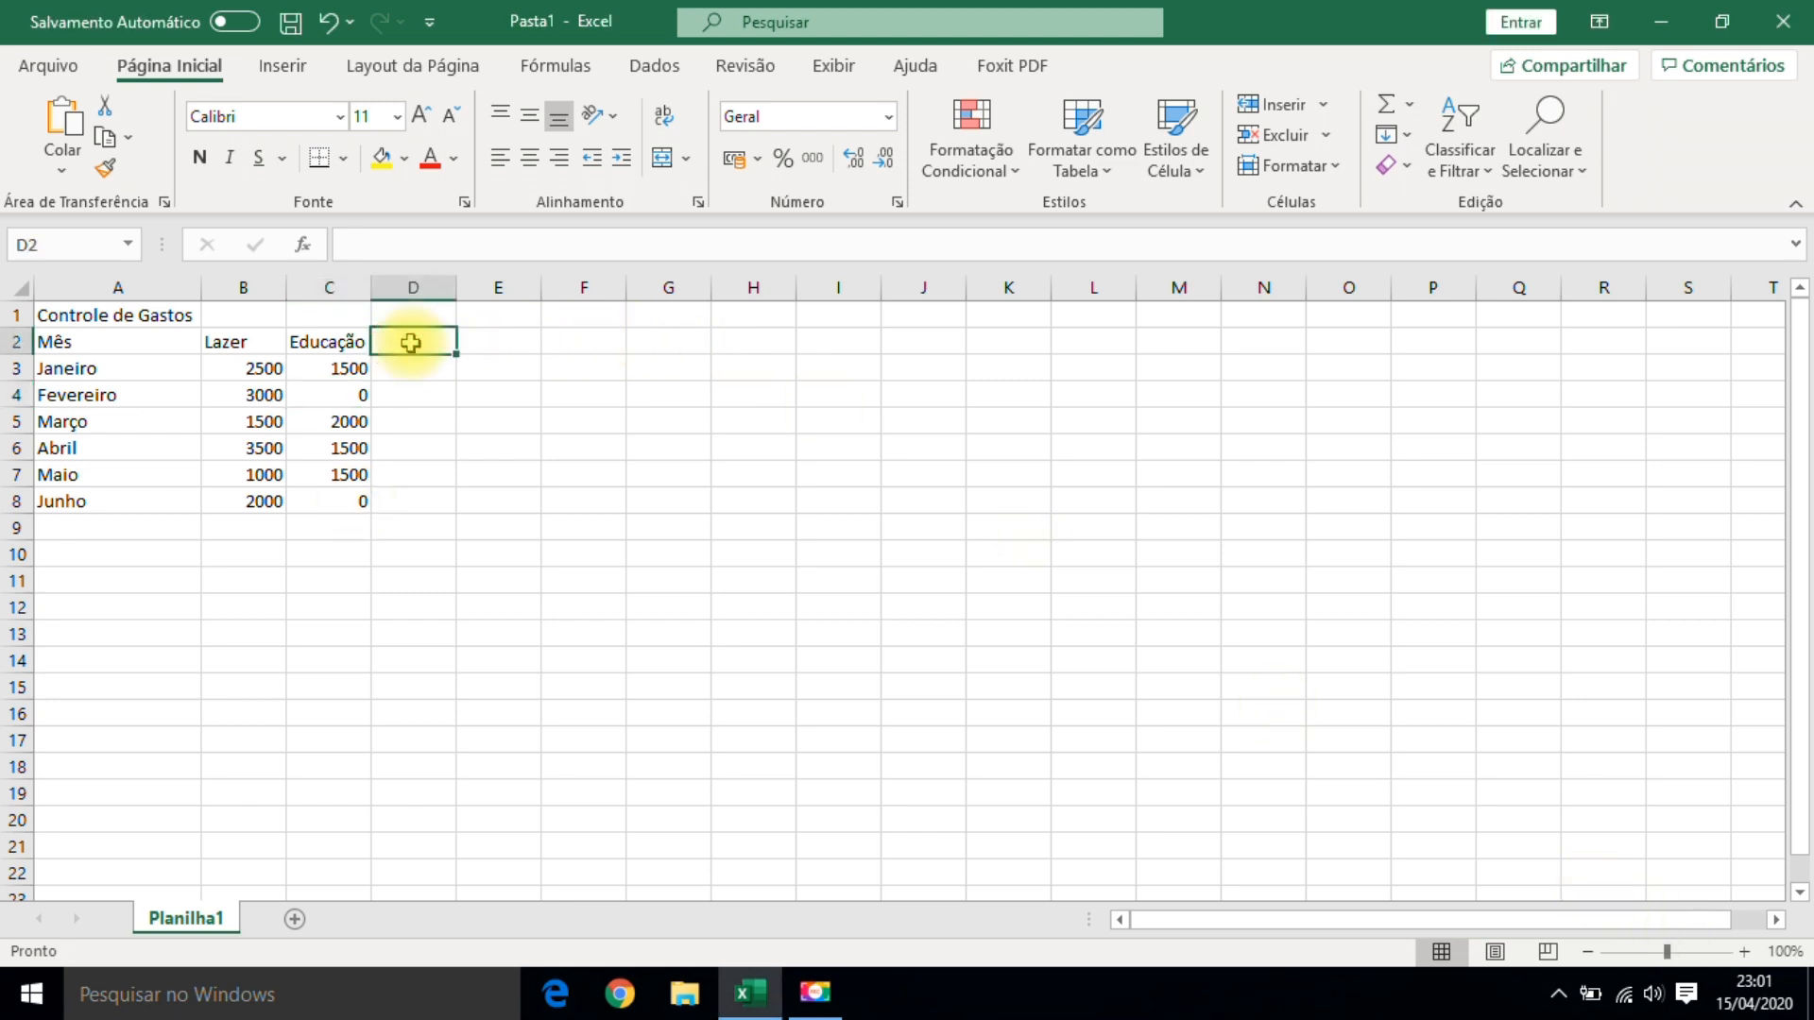
type("Aliment")
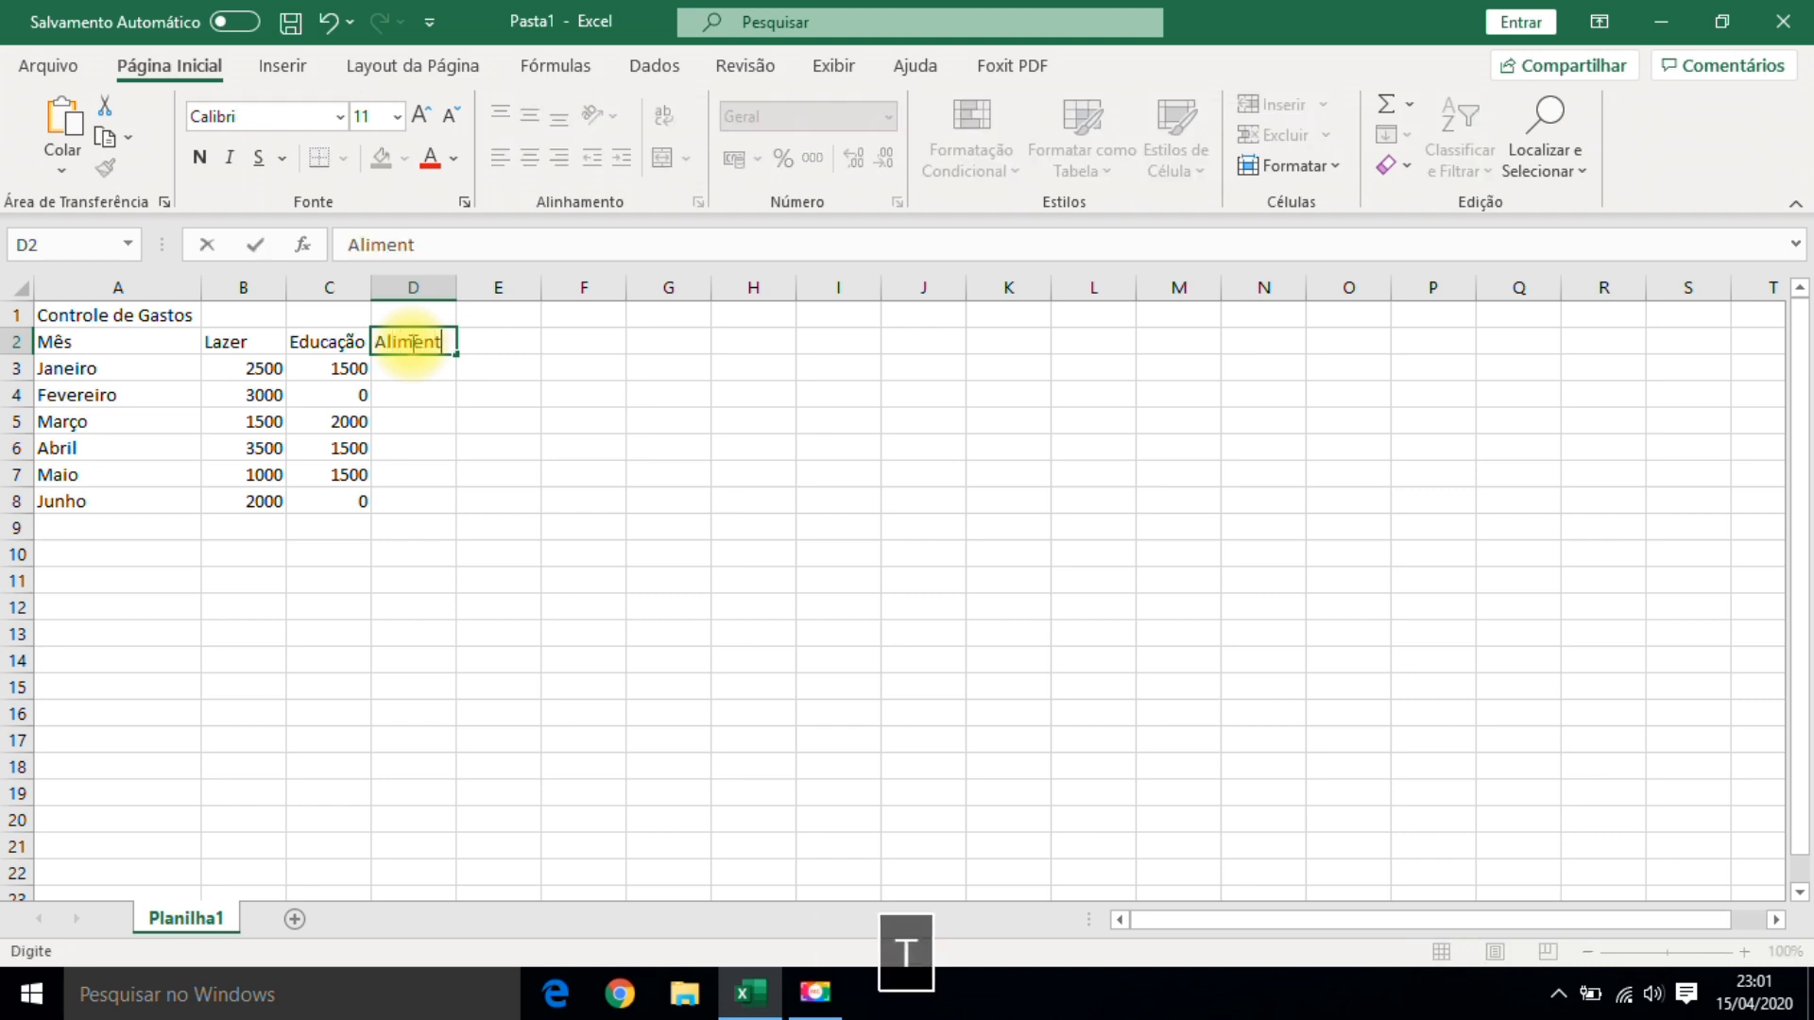
type("ação")
key("Return")
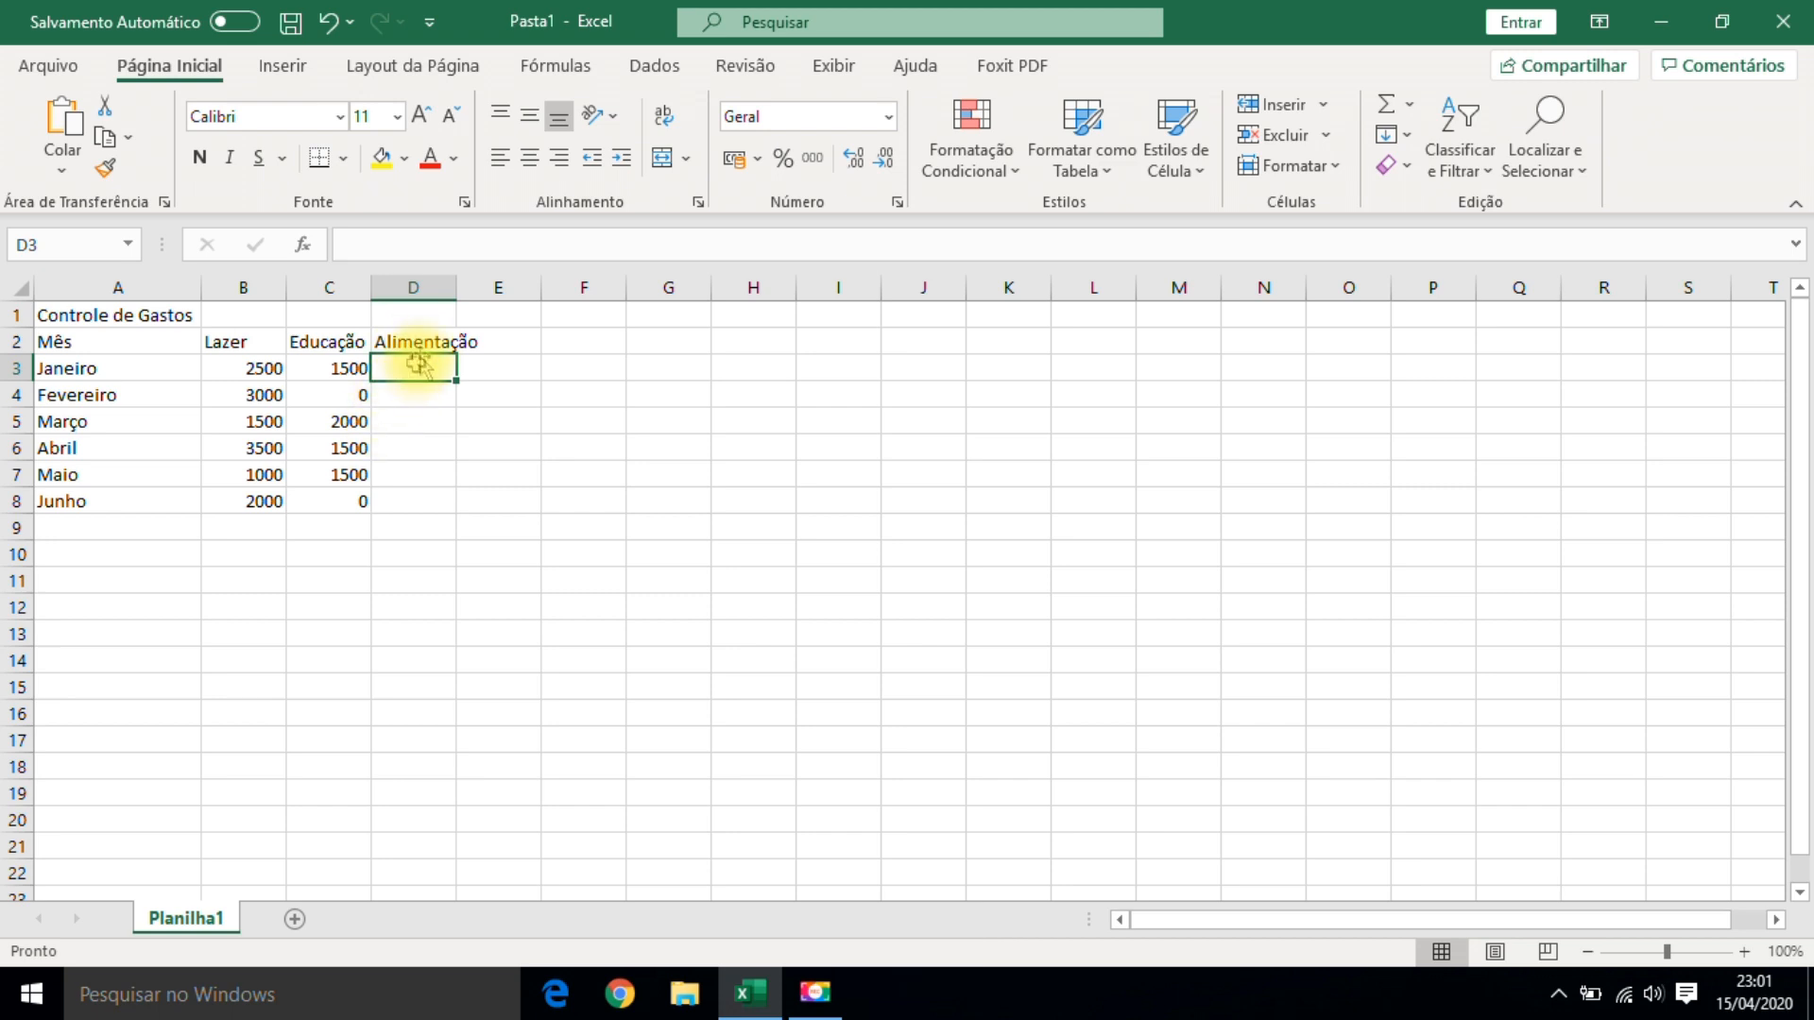
left_click(430, 337)
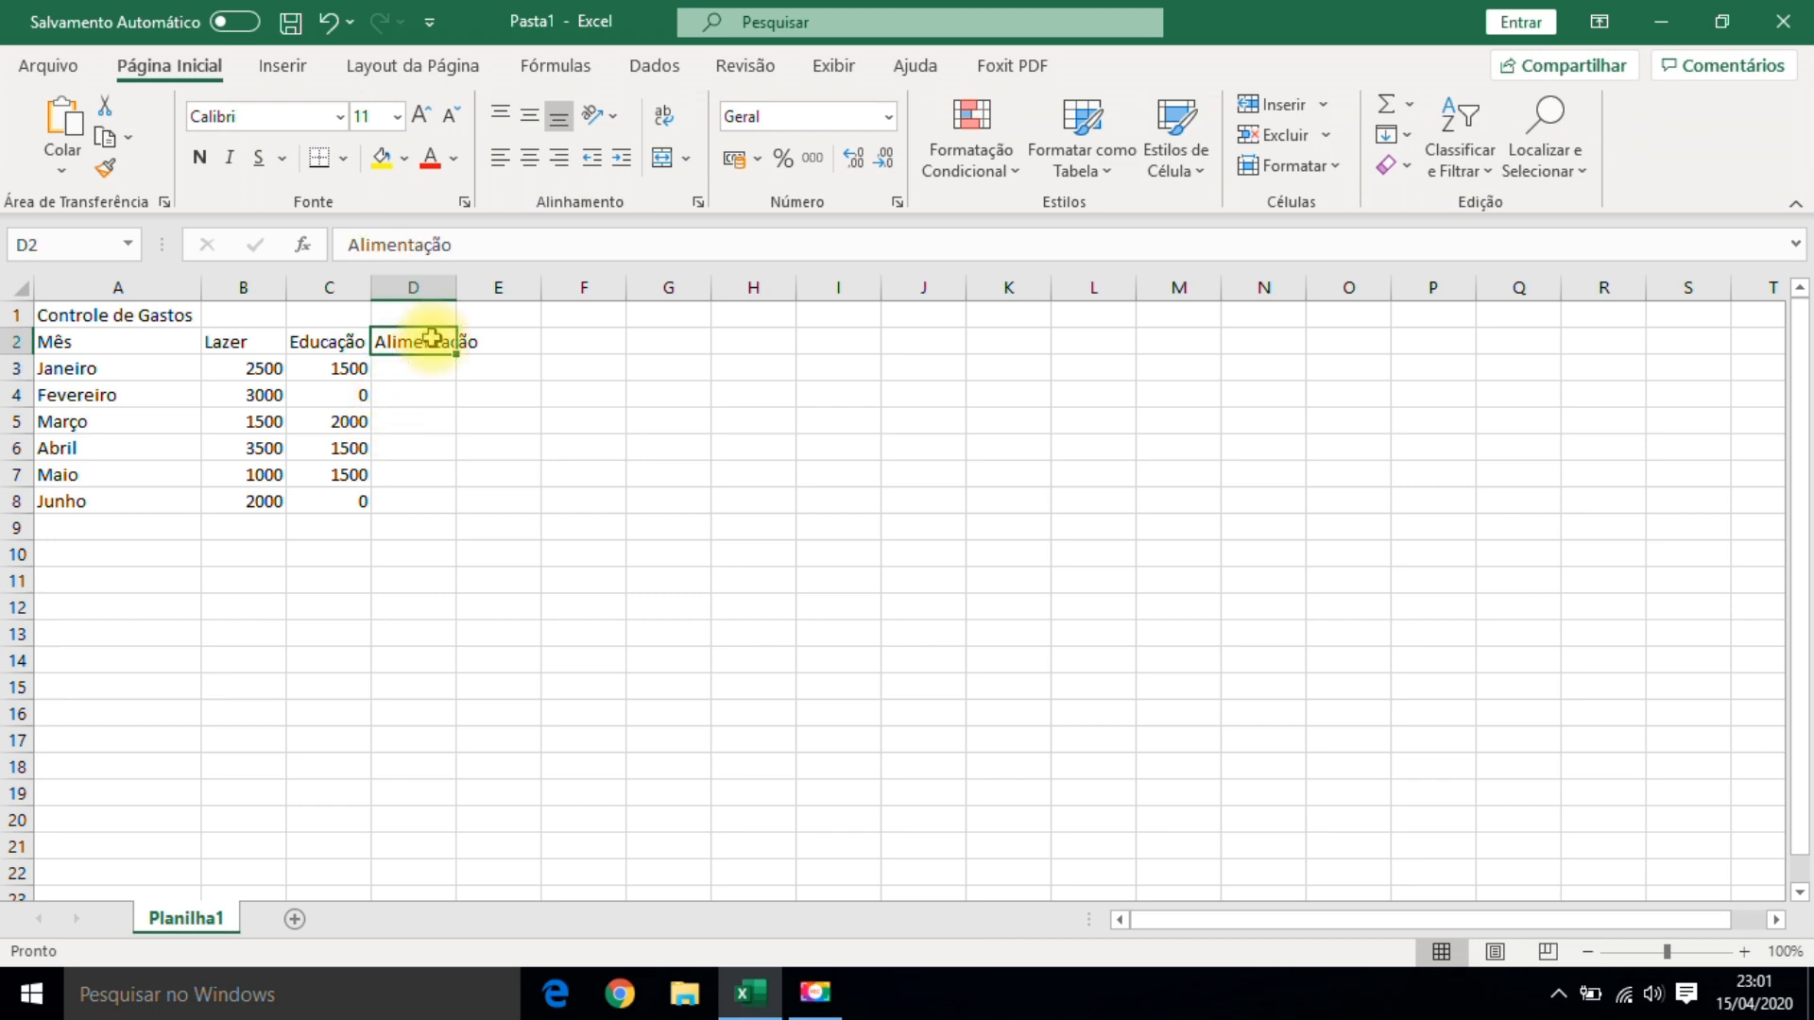
double_click(460, 288)
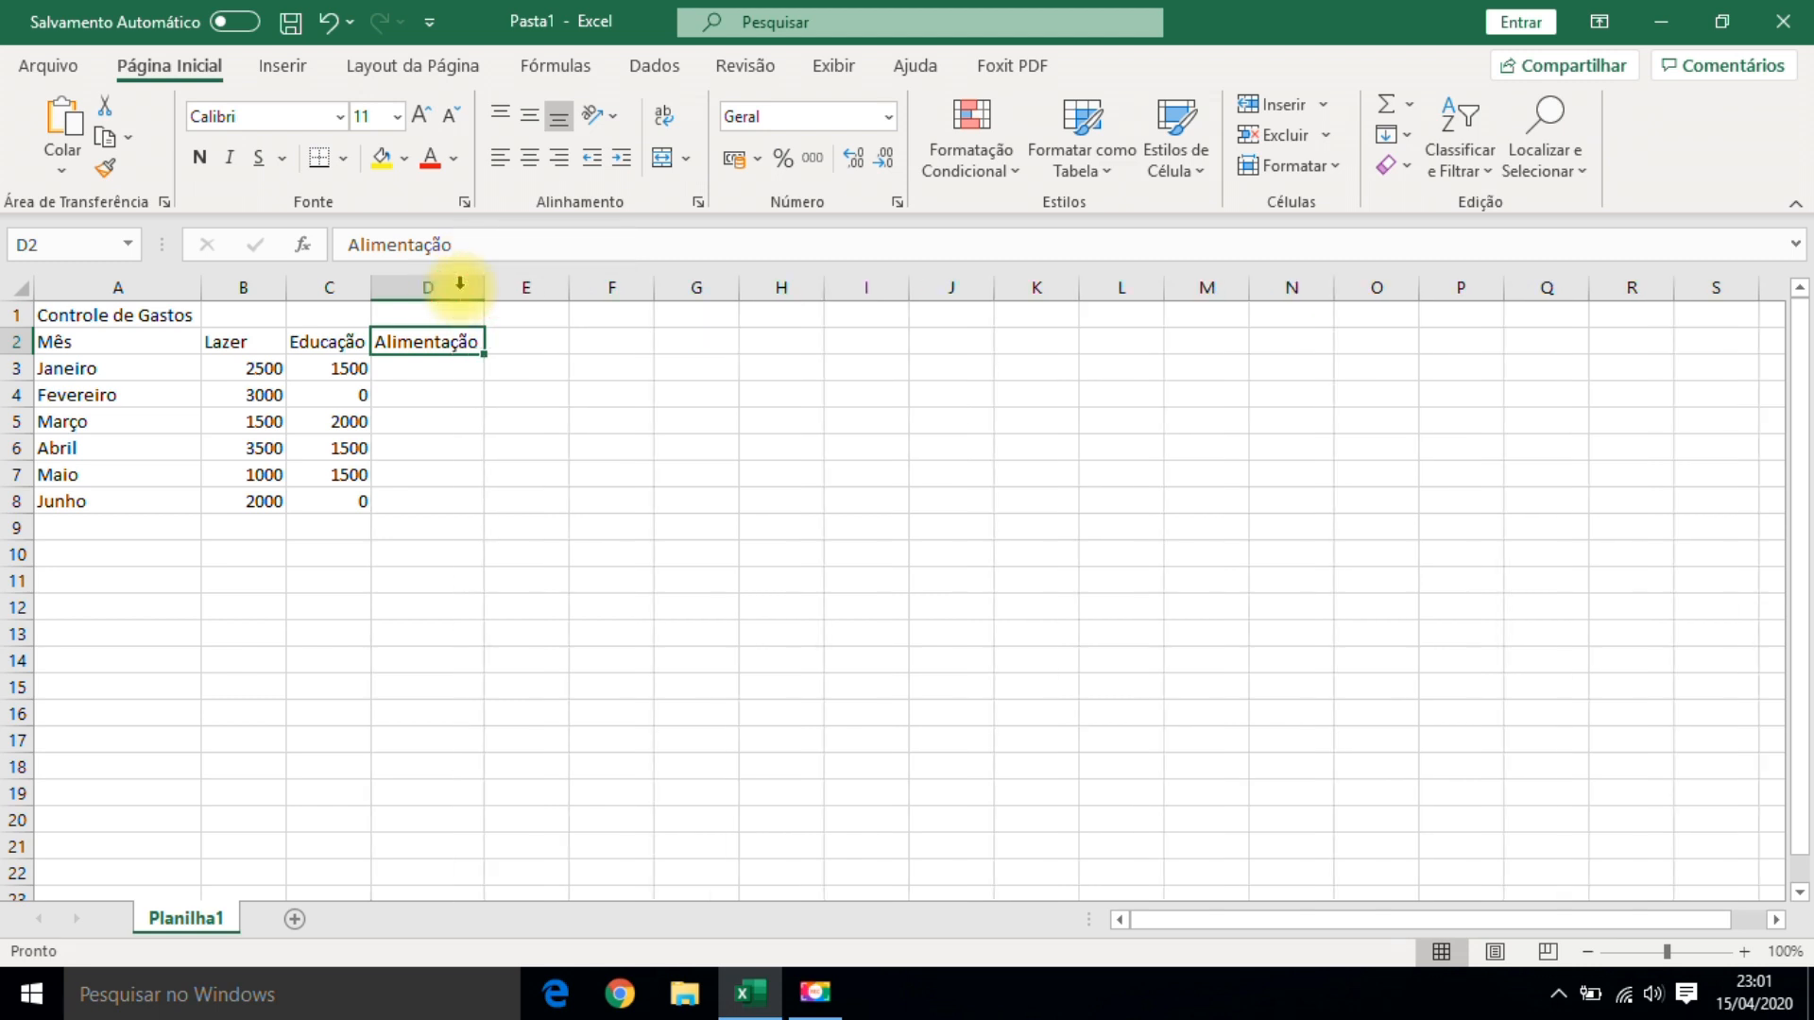
Enter the Alimentação amounts 2500, 3000, 2000, 2500, 2000 and 2500 for Janeiro to Junho in cells D3:D8
left_click(425, 374)
left_click(465, 446)
left_click(433, 365)
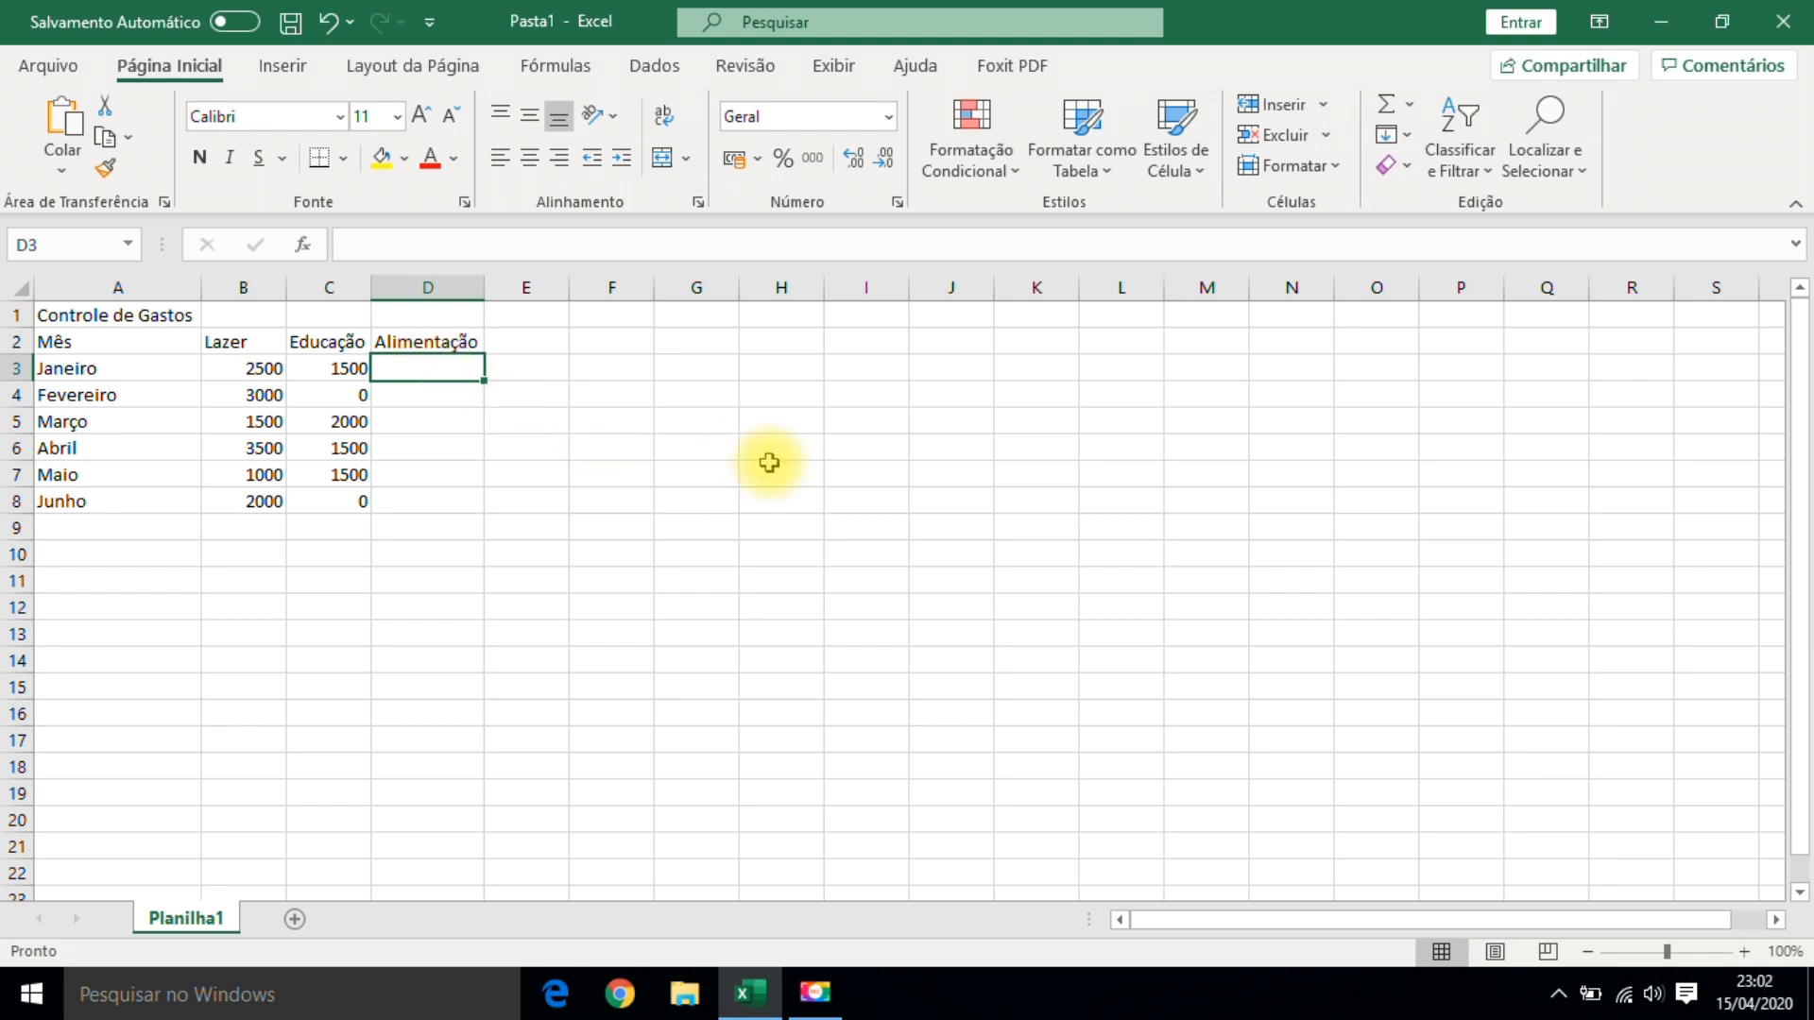
type("2500")
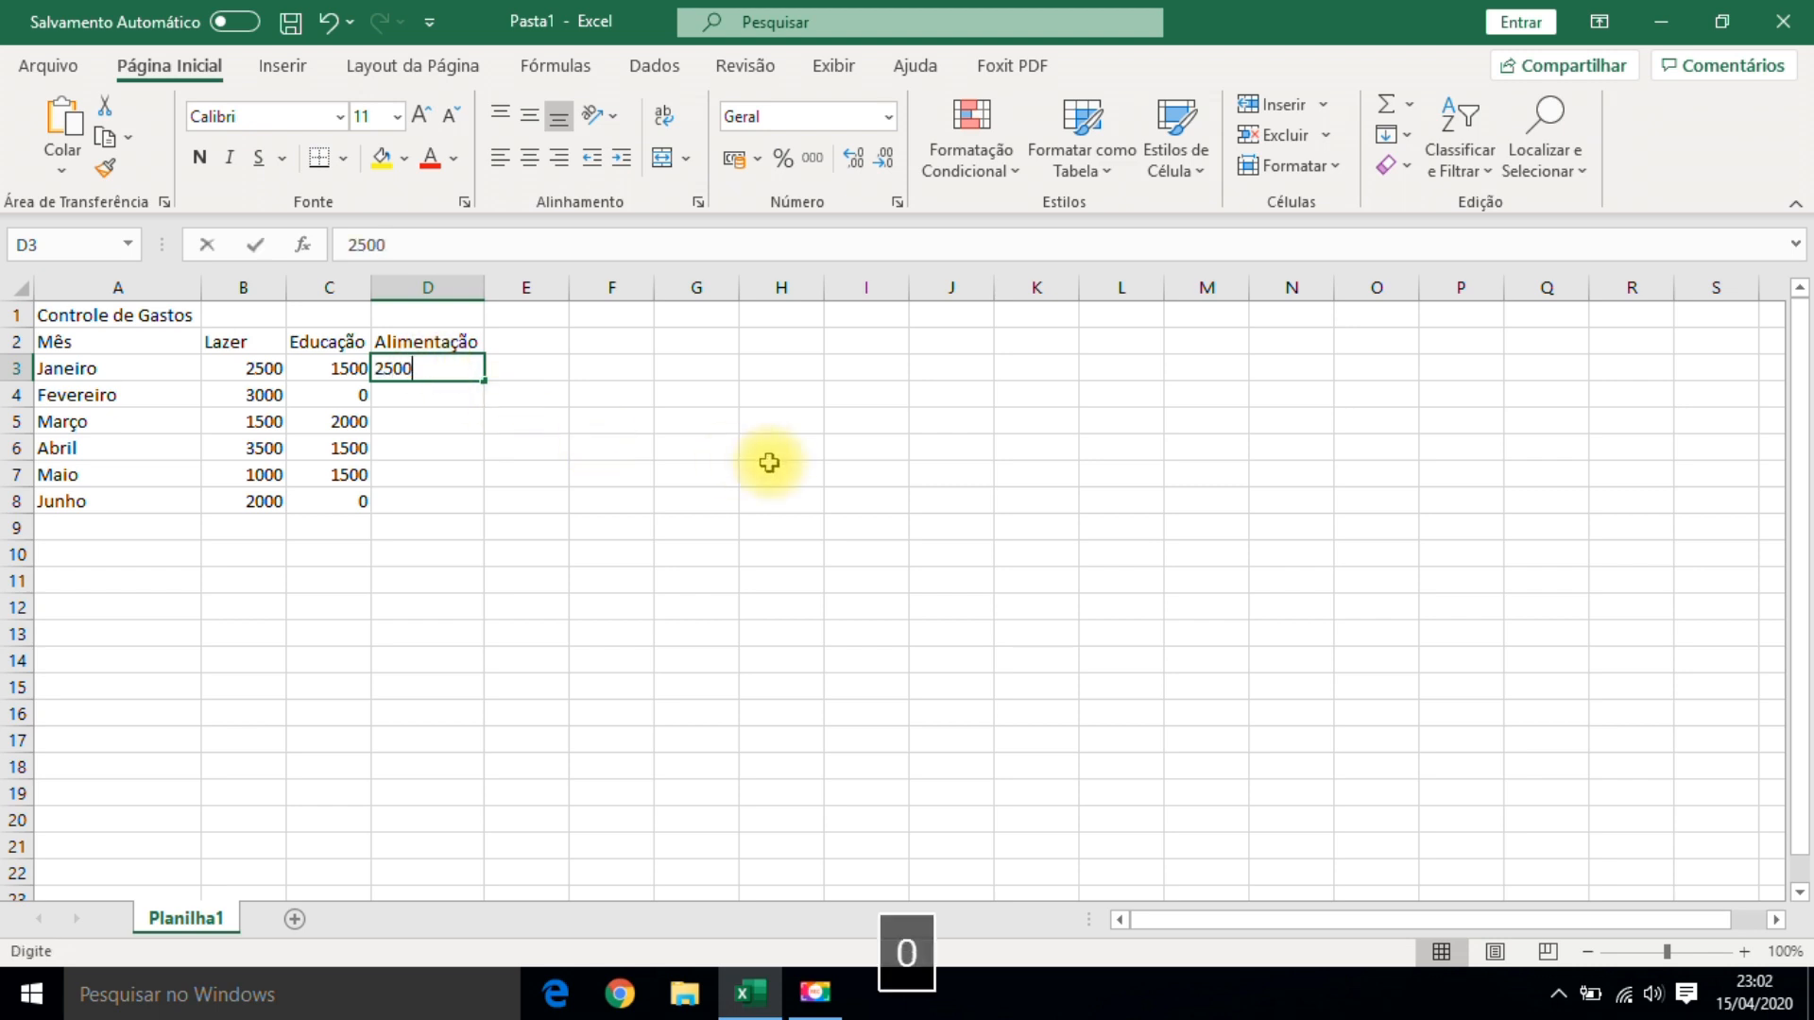
key("Return")
type("3000")
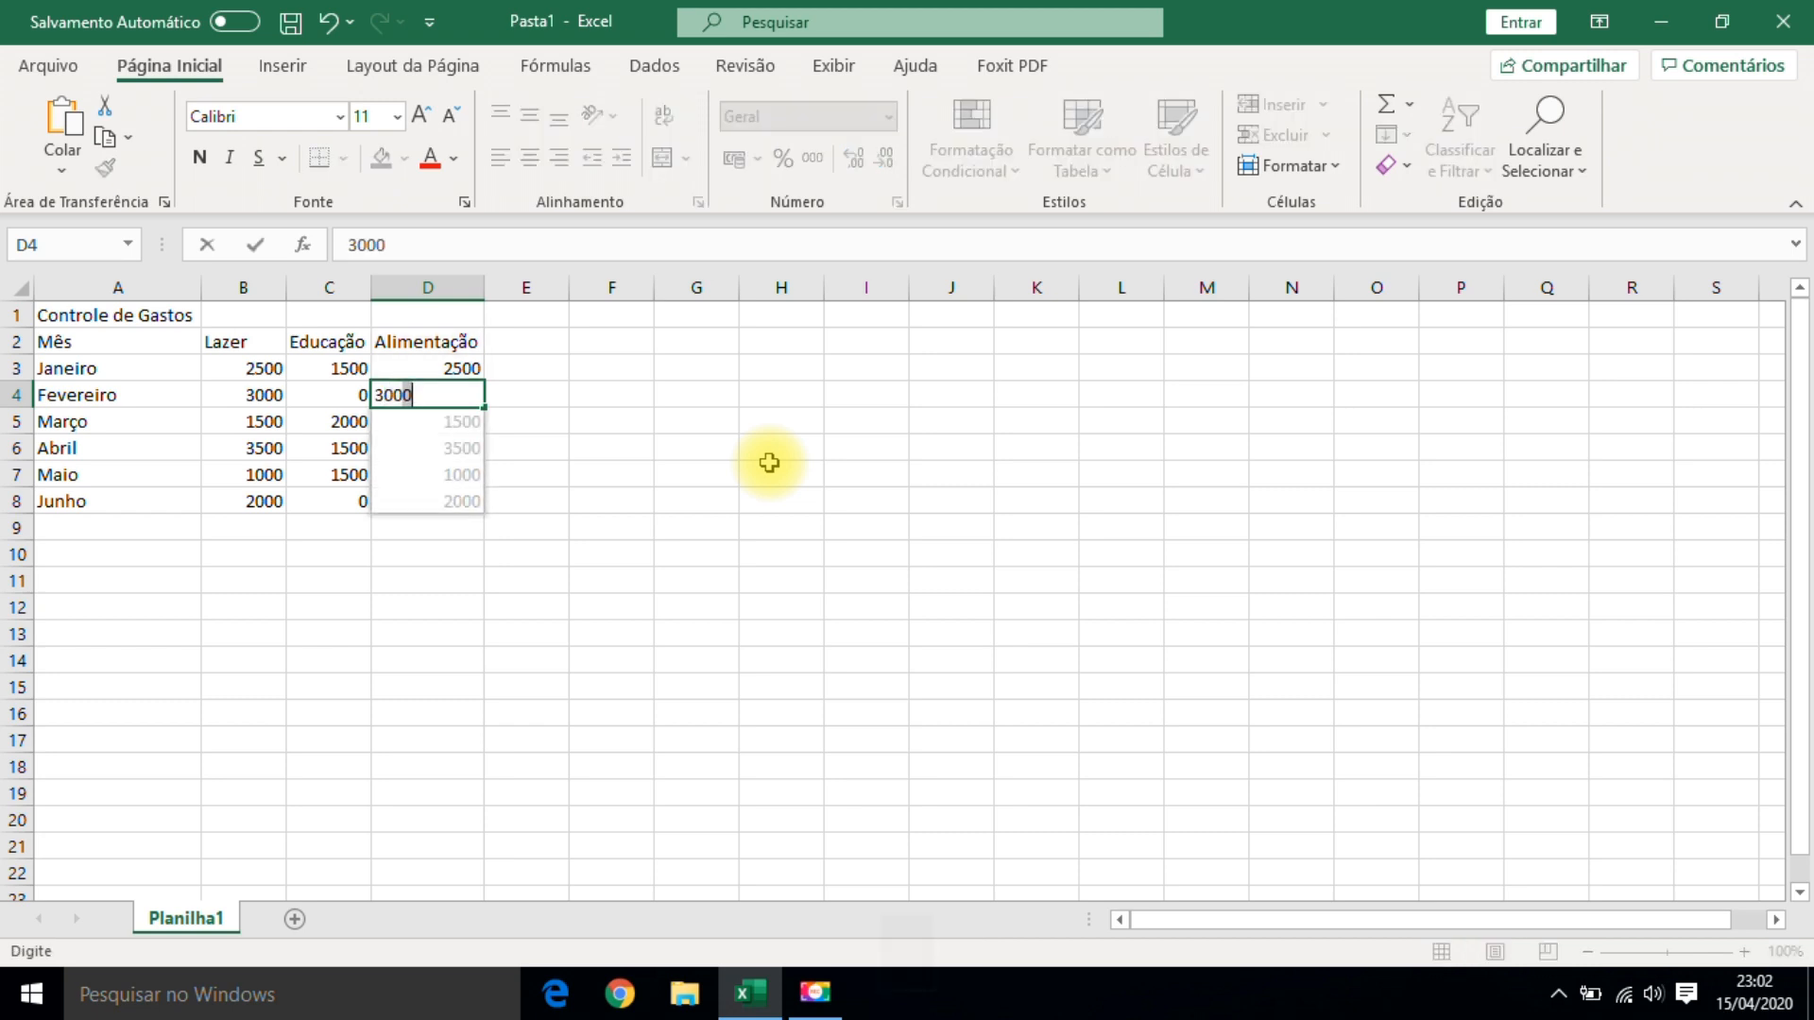
type("0")
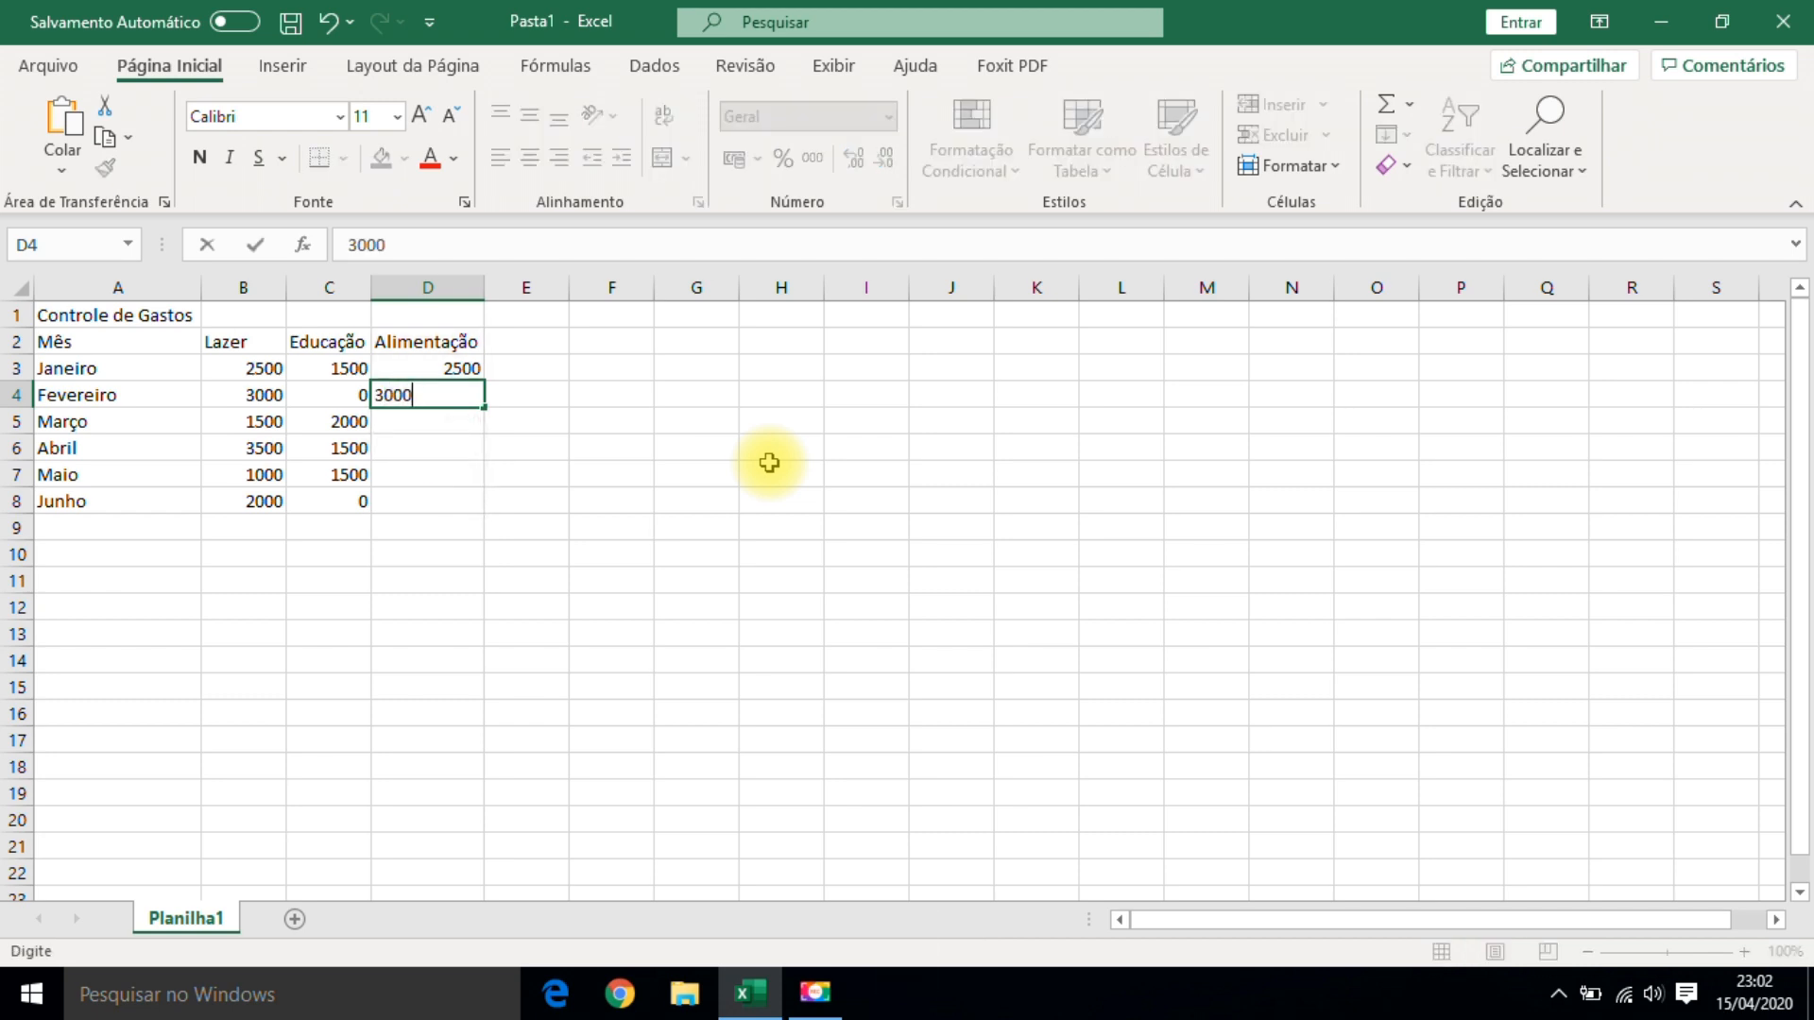
key("Return")
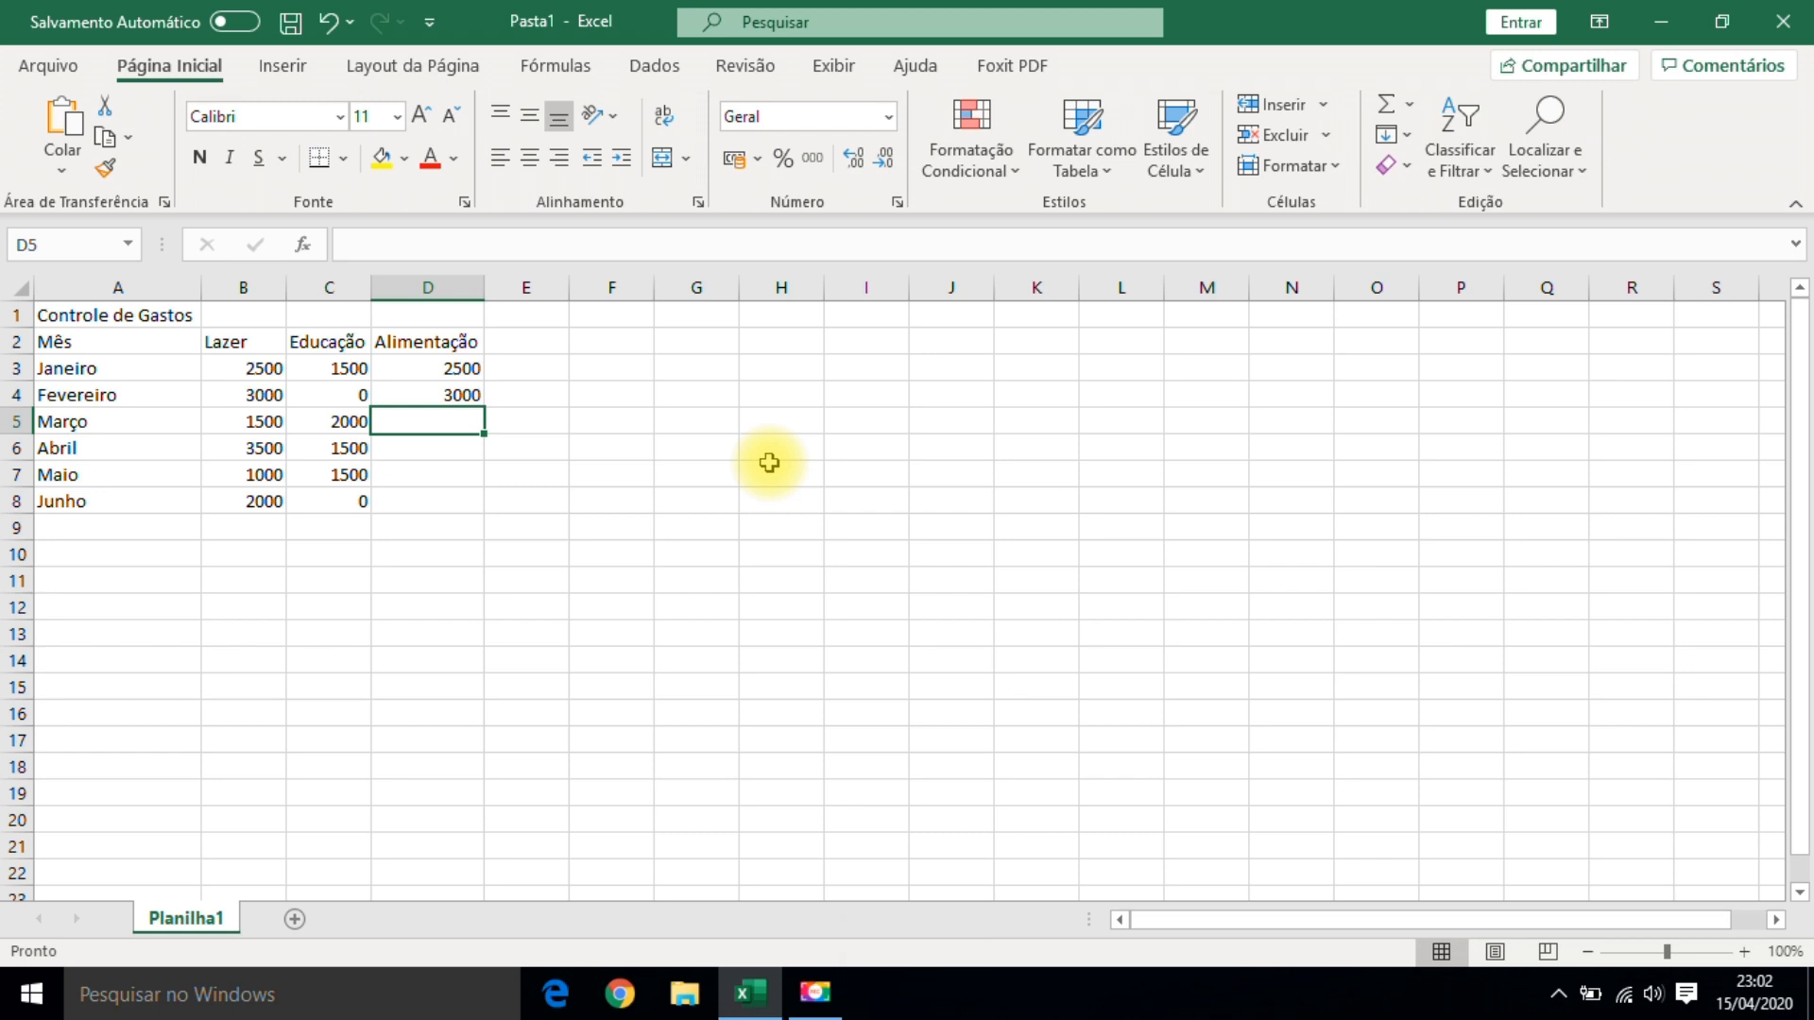
type("2000")
key("Return")
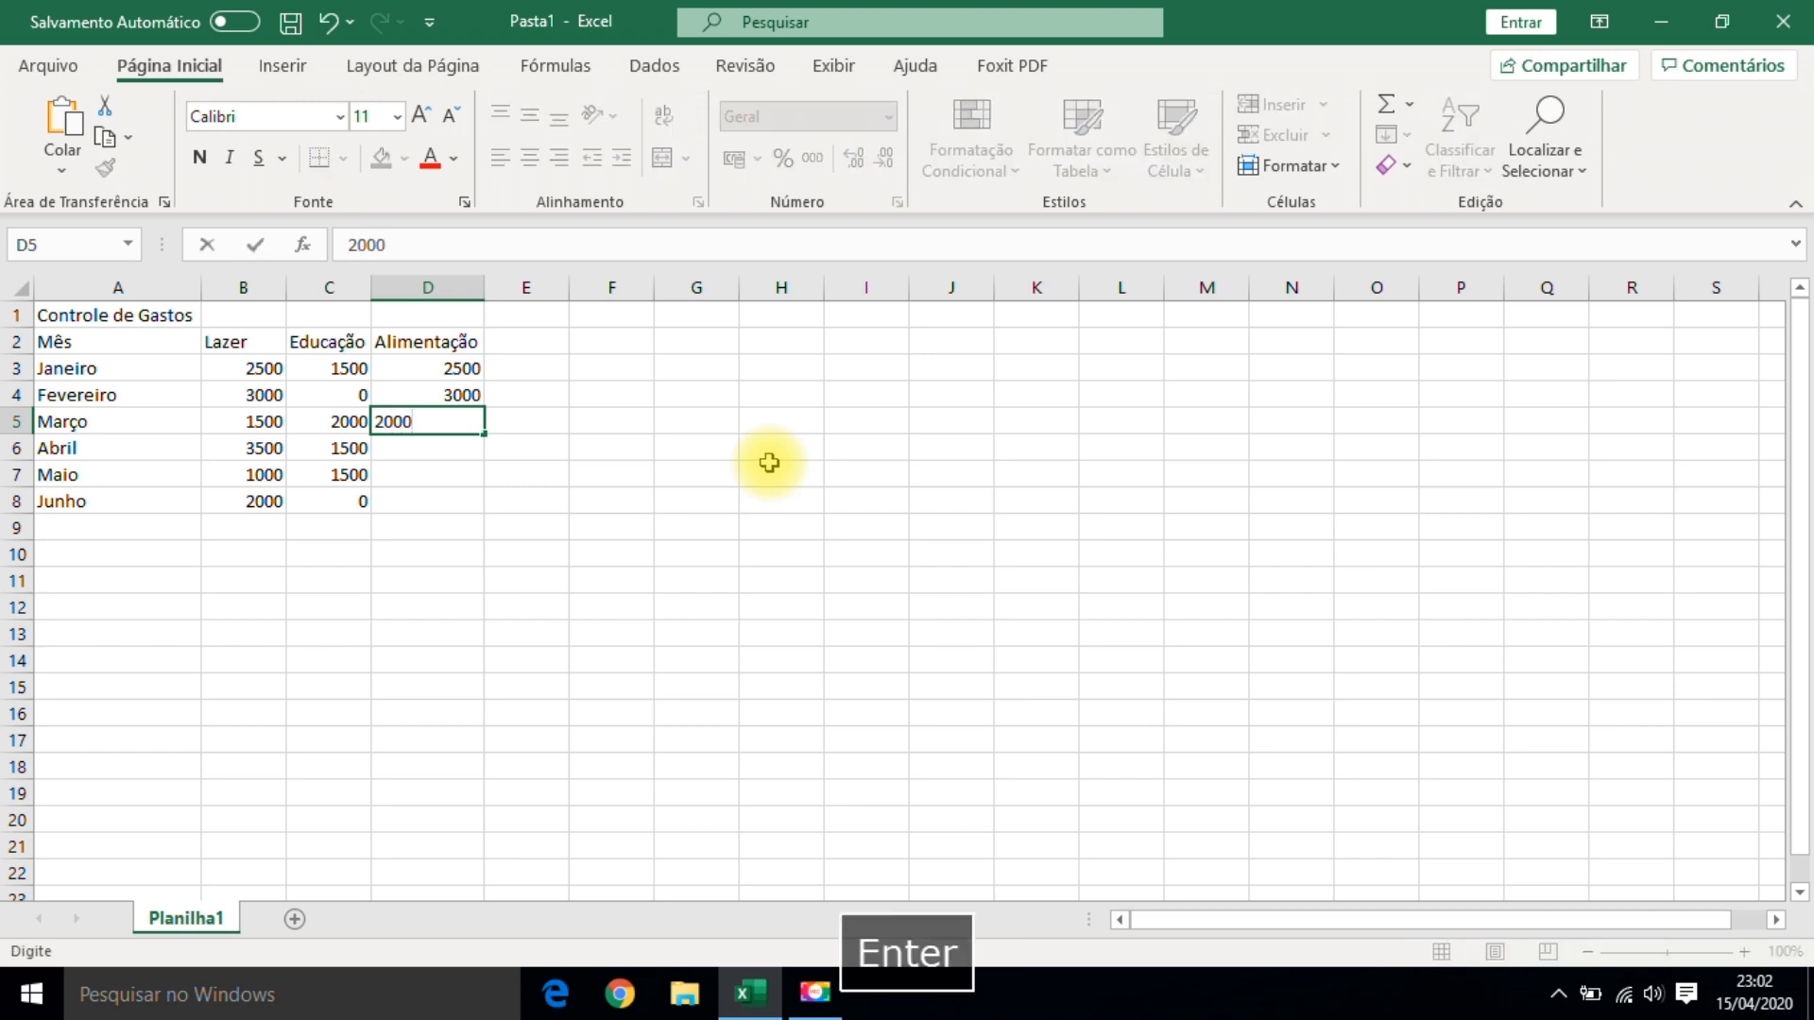
type("2500")
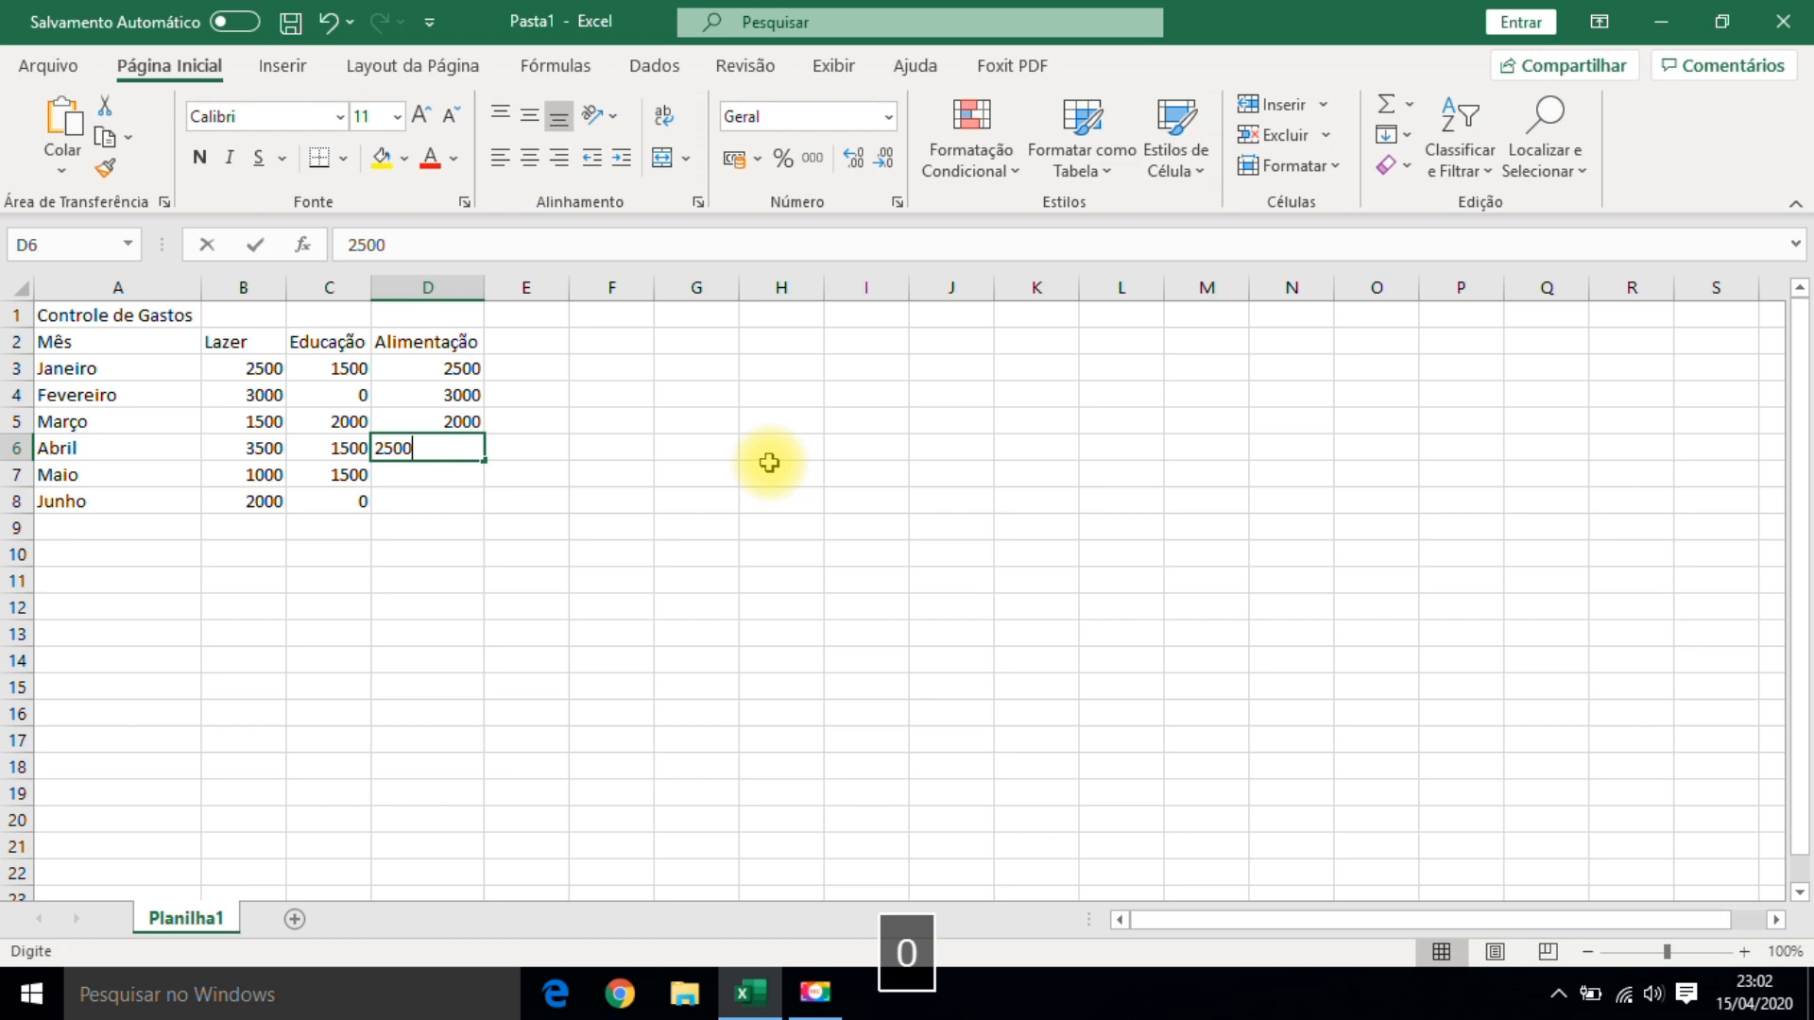
key("Return")
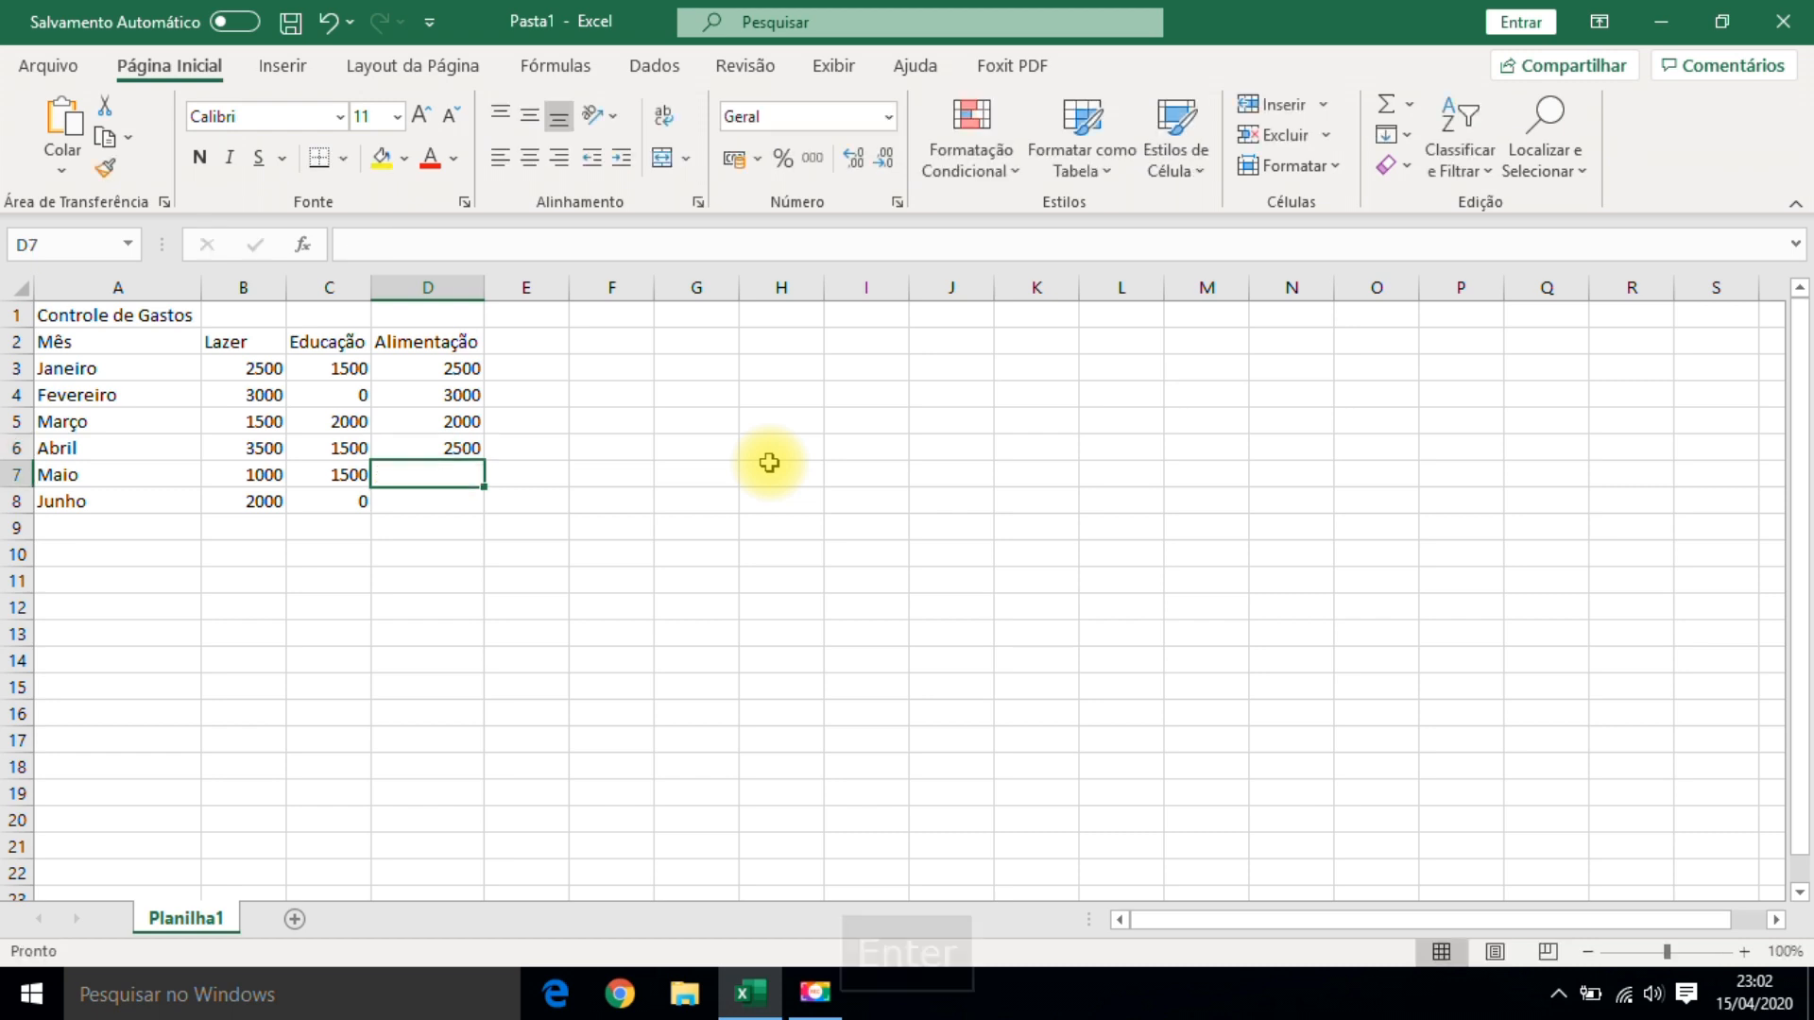
type("2000")
key("Return")
type("2500")
key("Return")
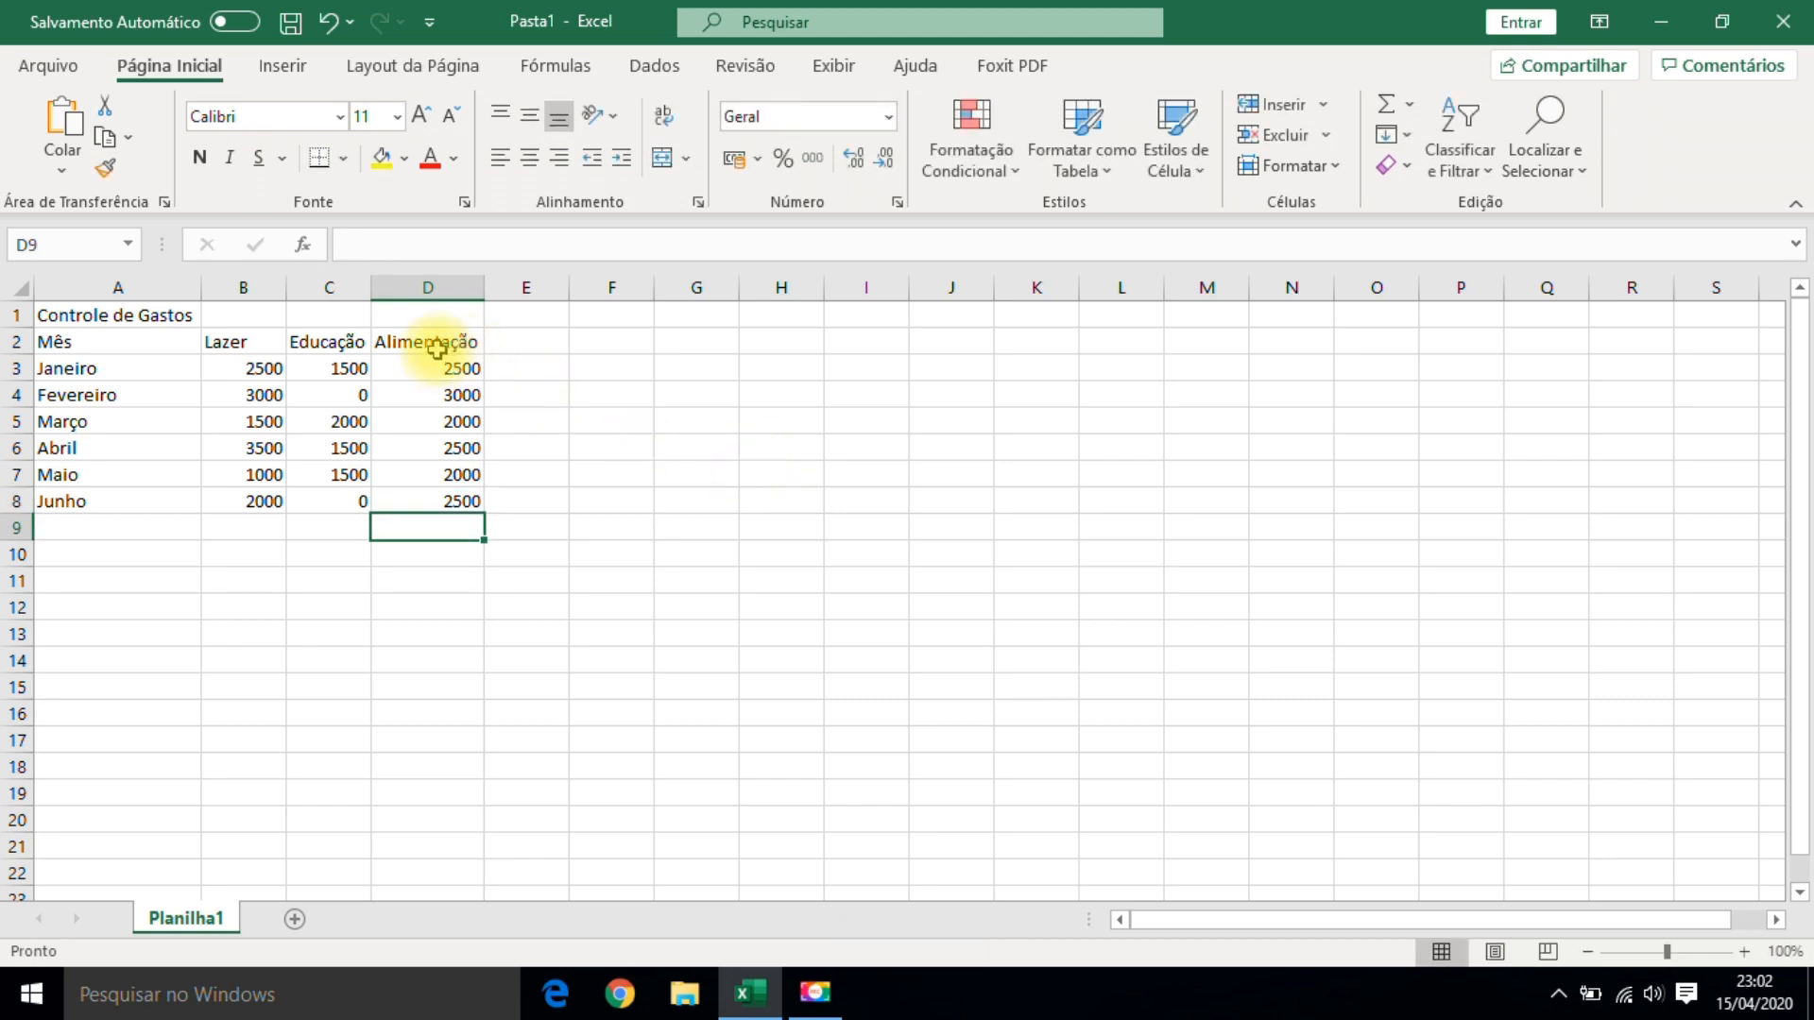
Enter the column heading "Saúde" in cell E2 and the Janeiro amount 1500 below it in E3
left_click(539, 344)
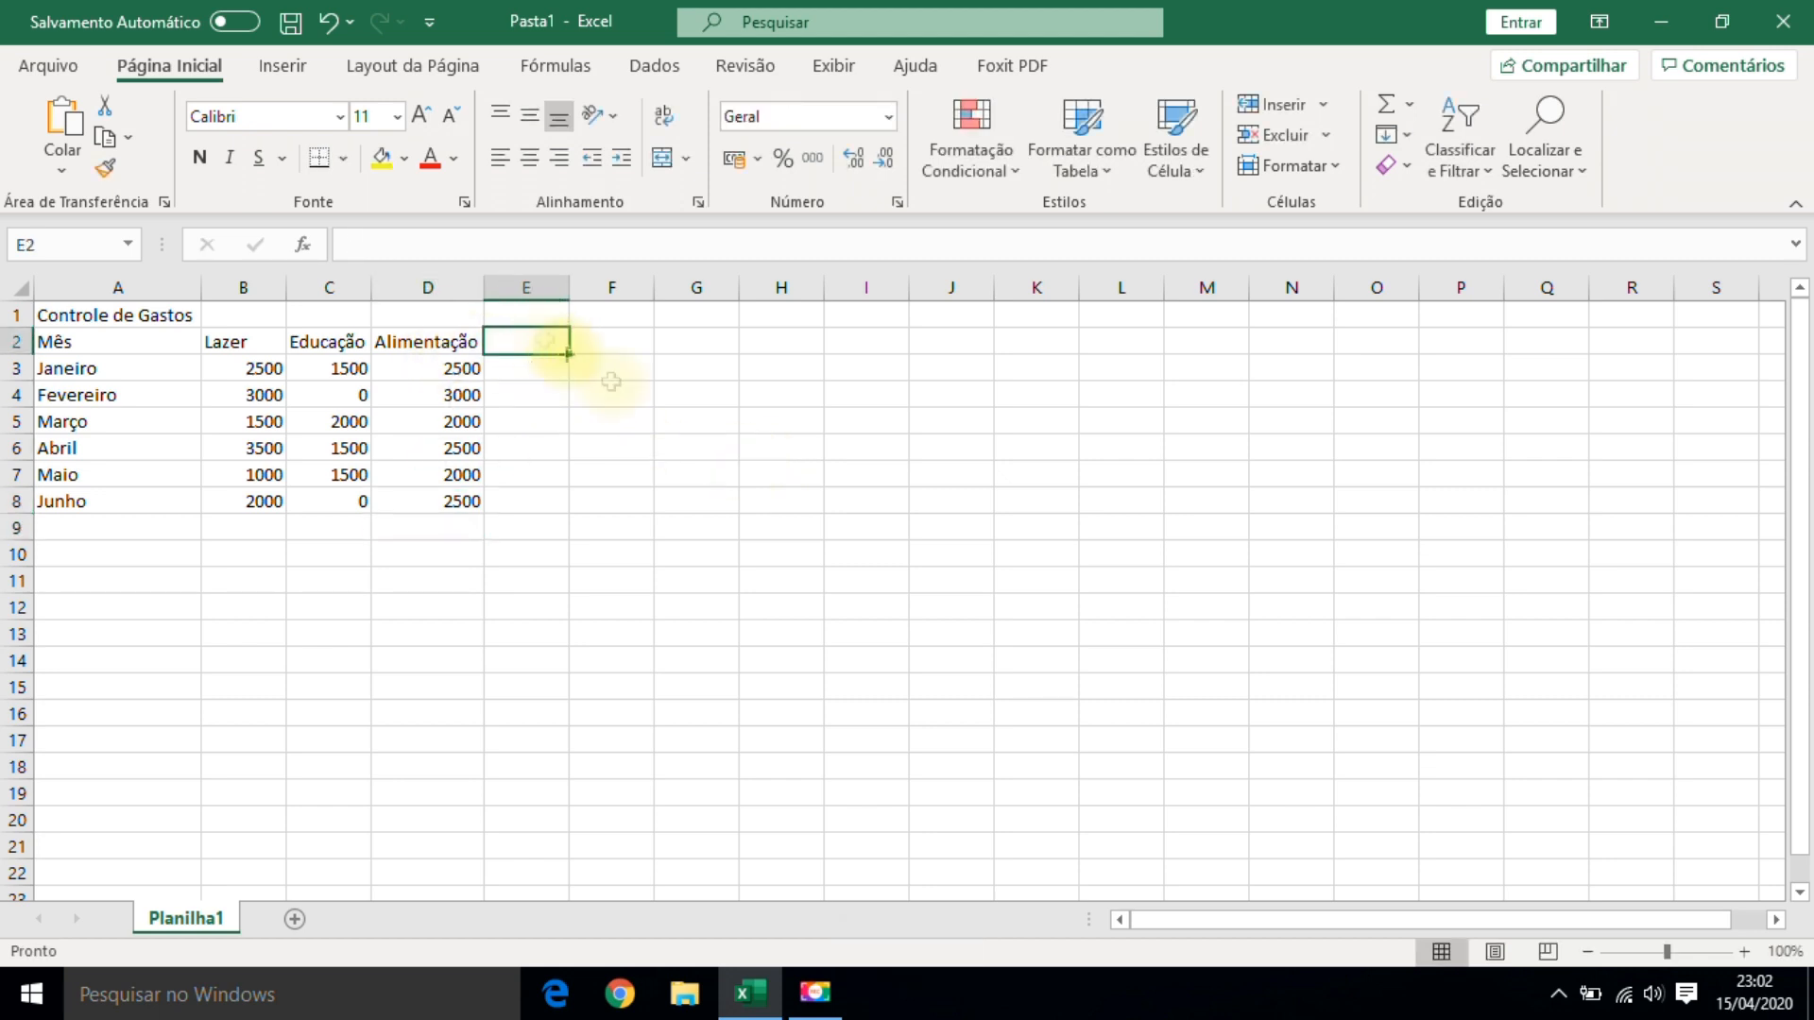
left_click(534, 341)
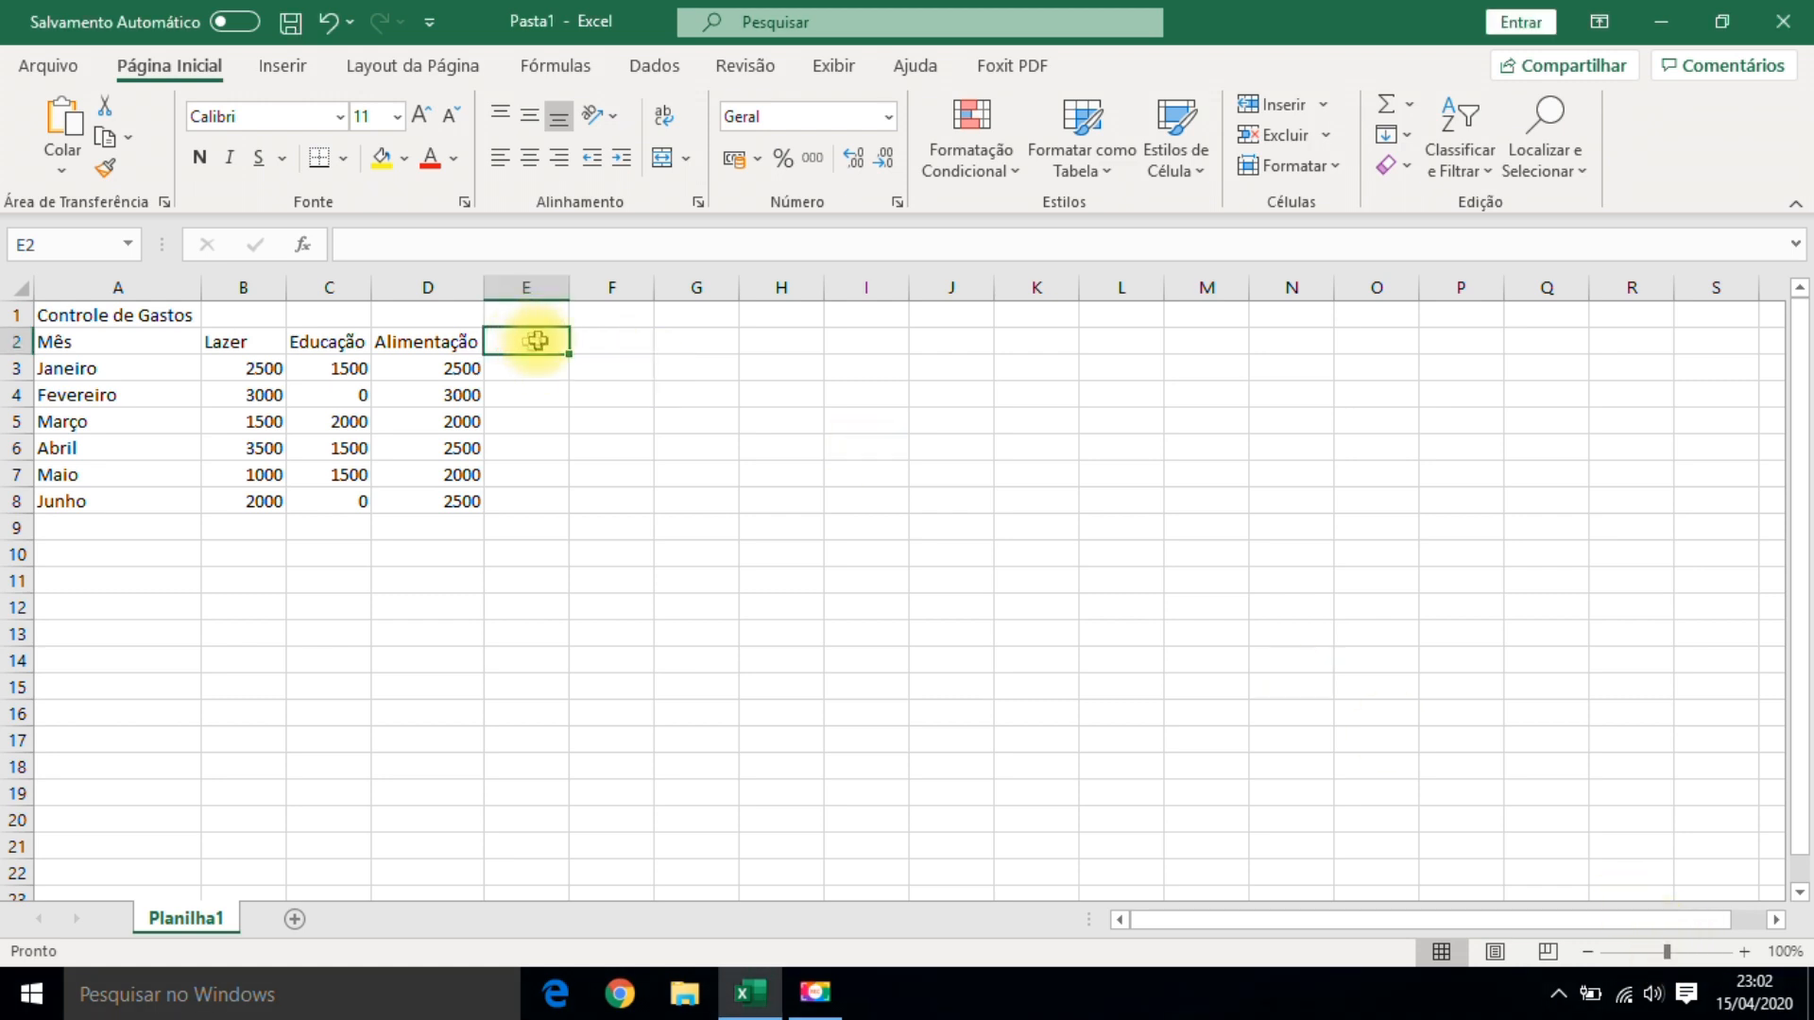
type("Saúde")
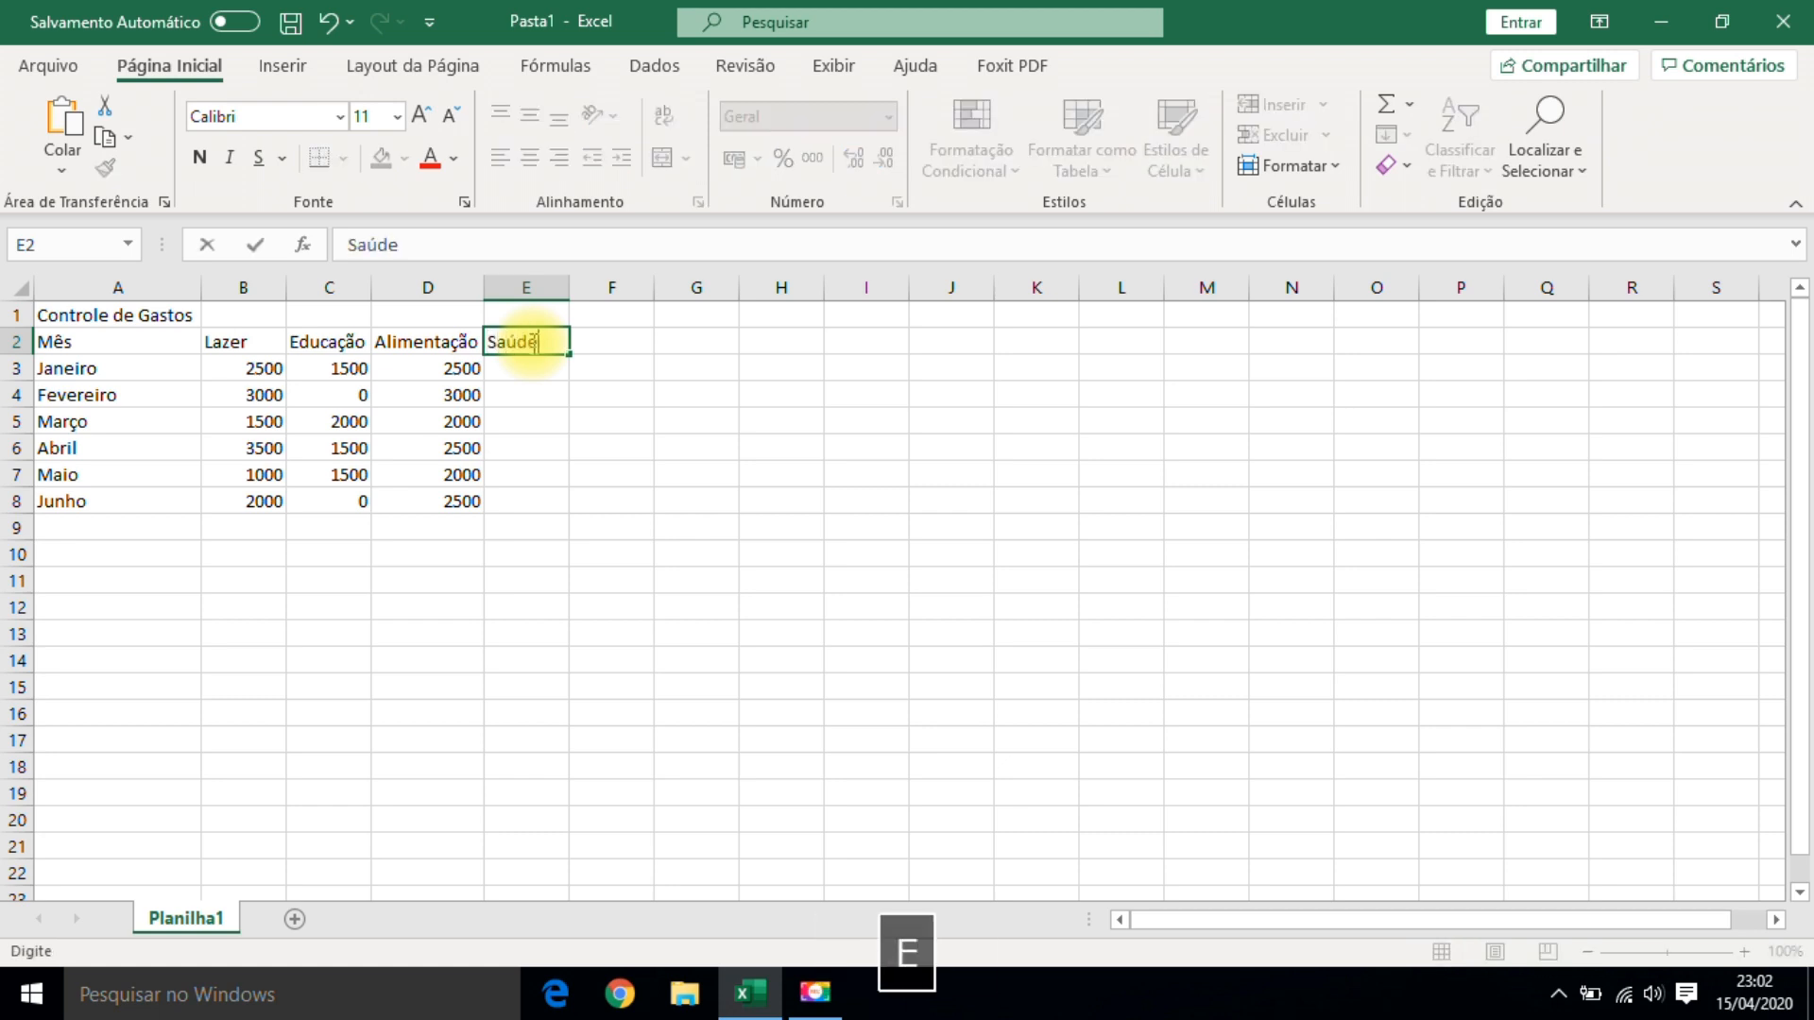
key("Return")
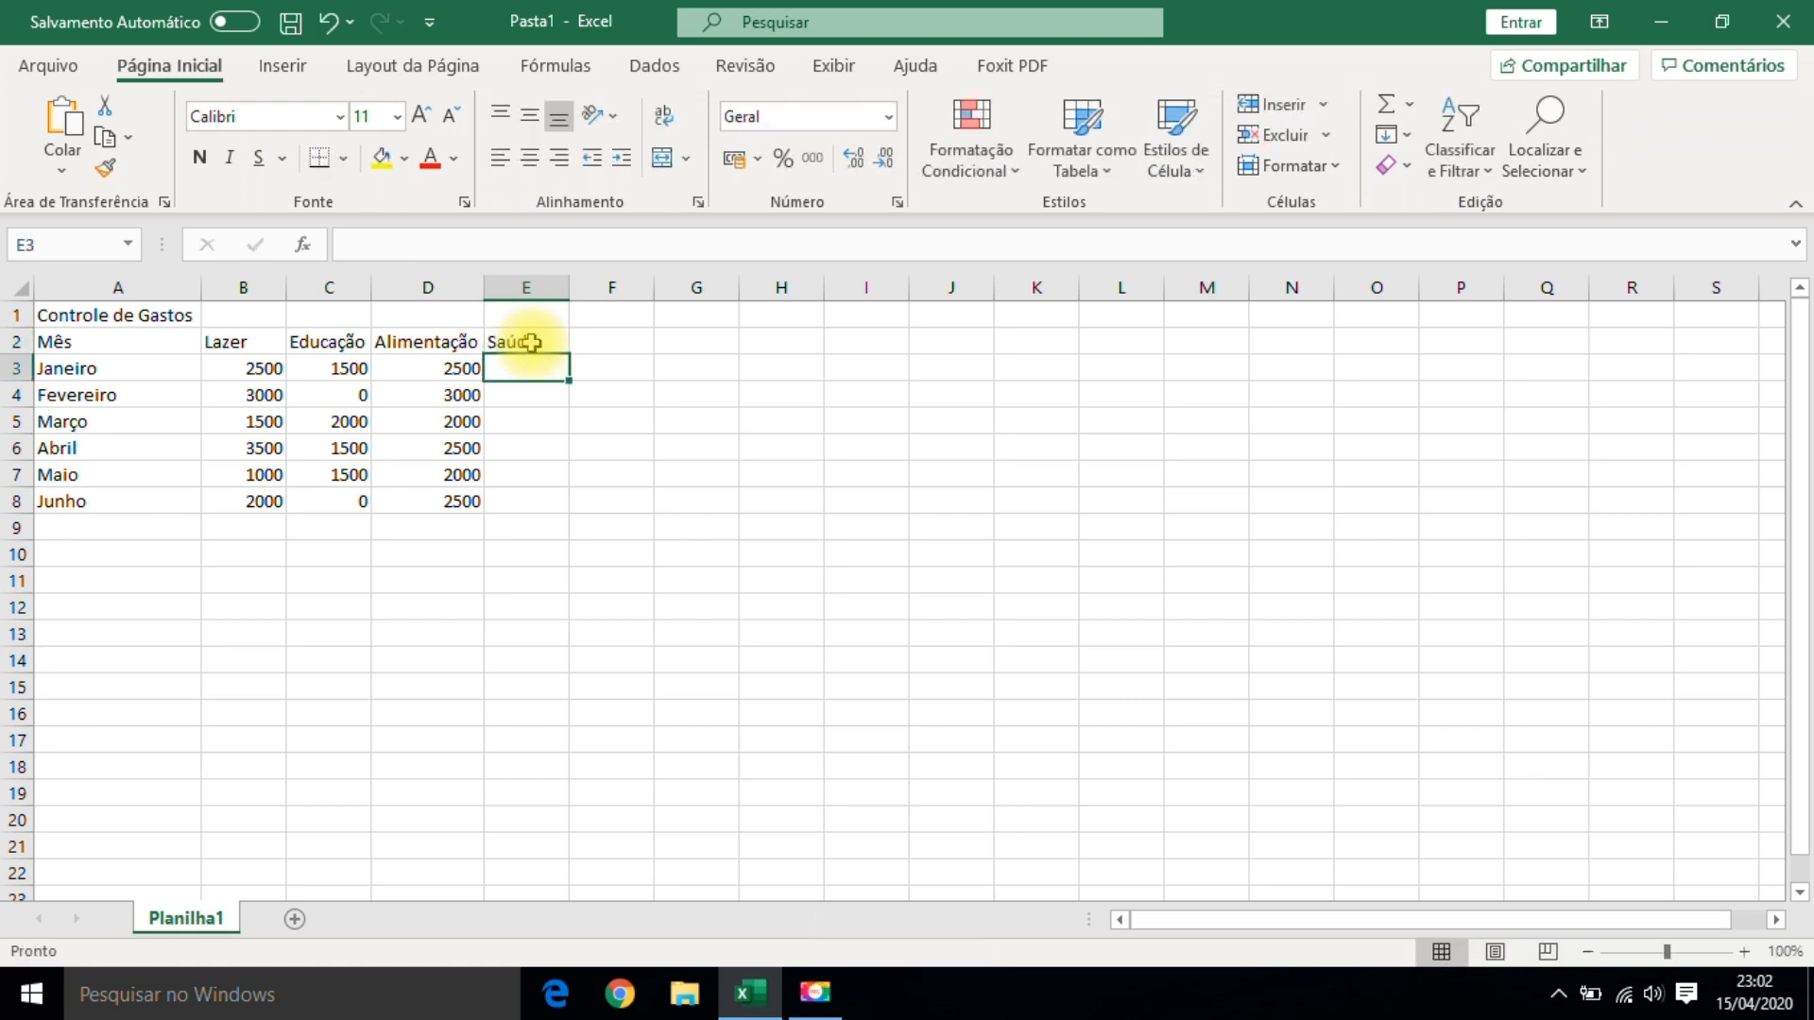
type("1500")
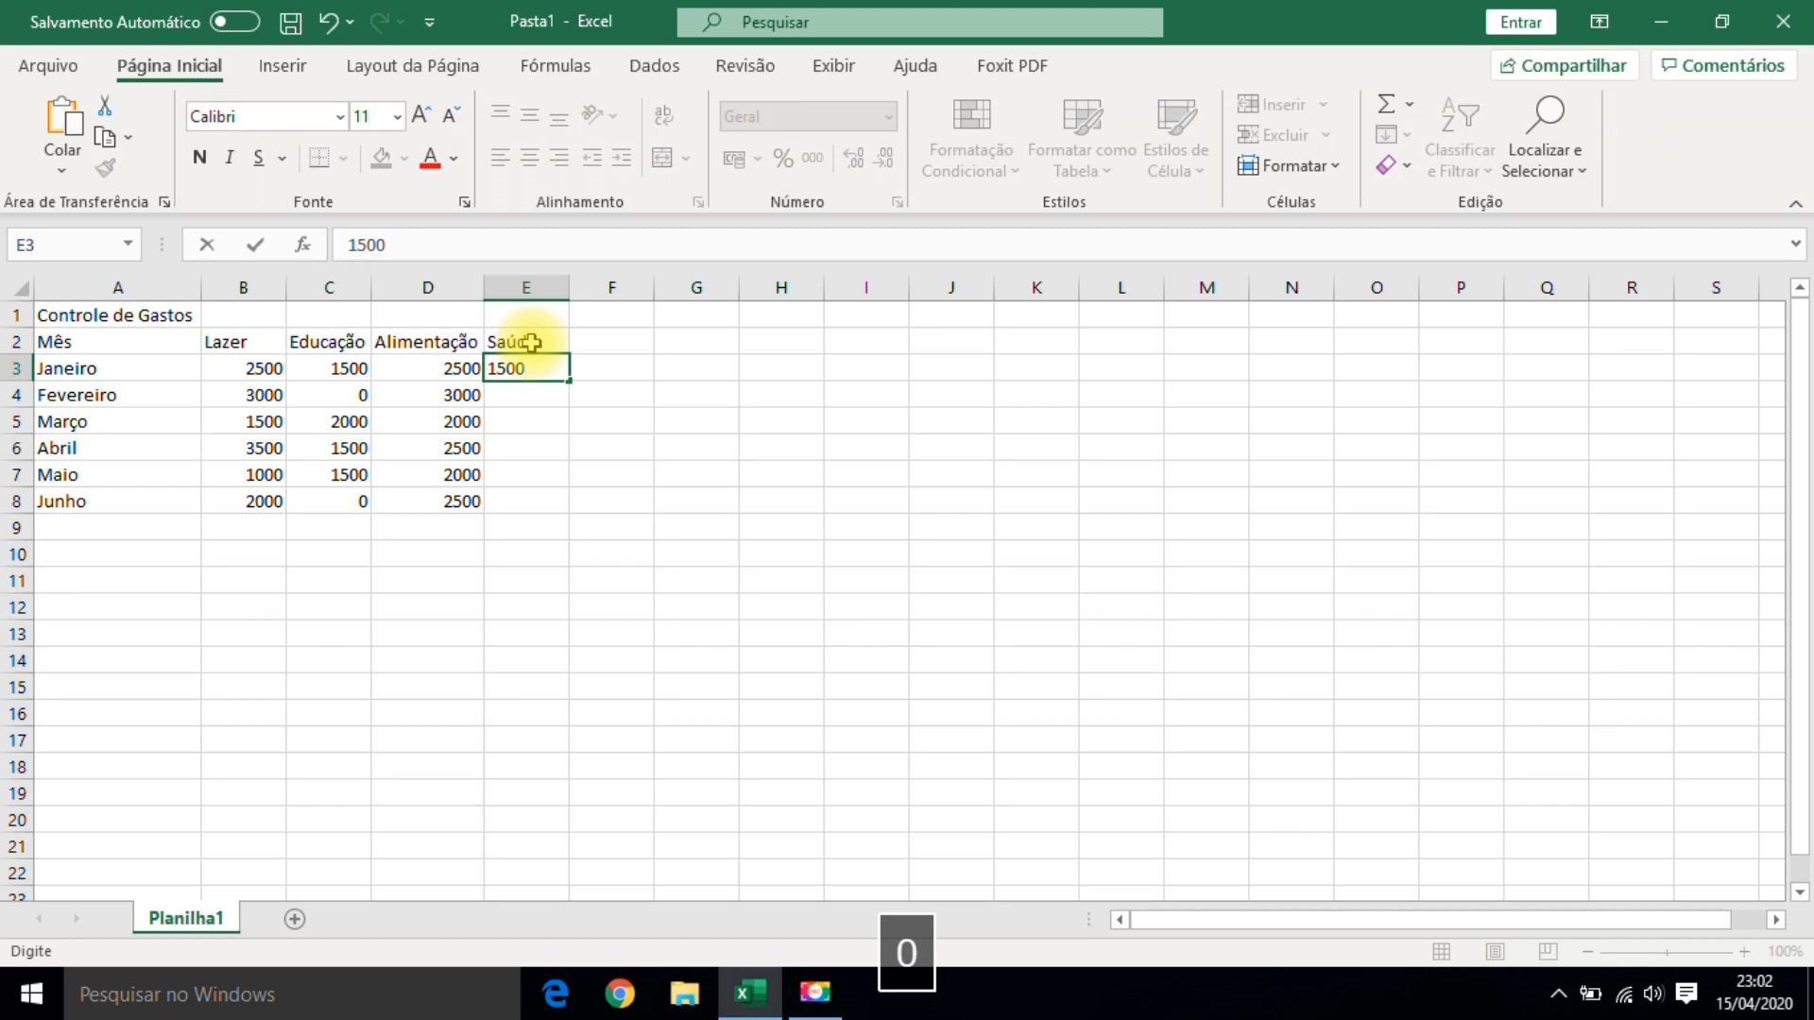
key("Return")
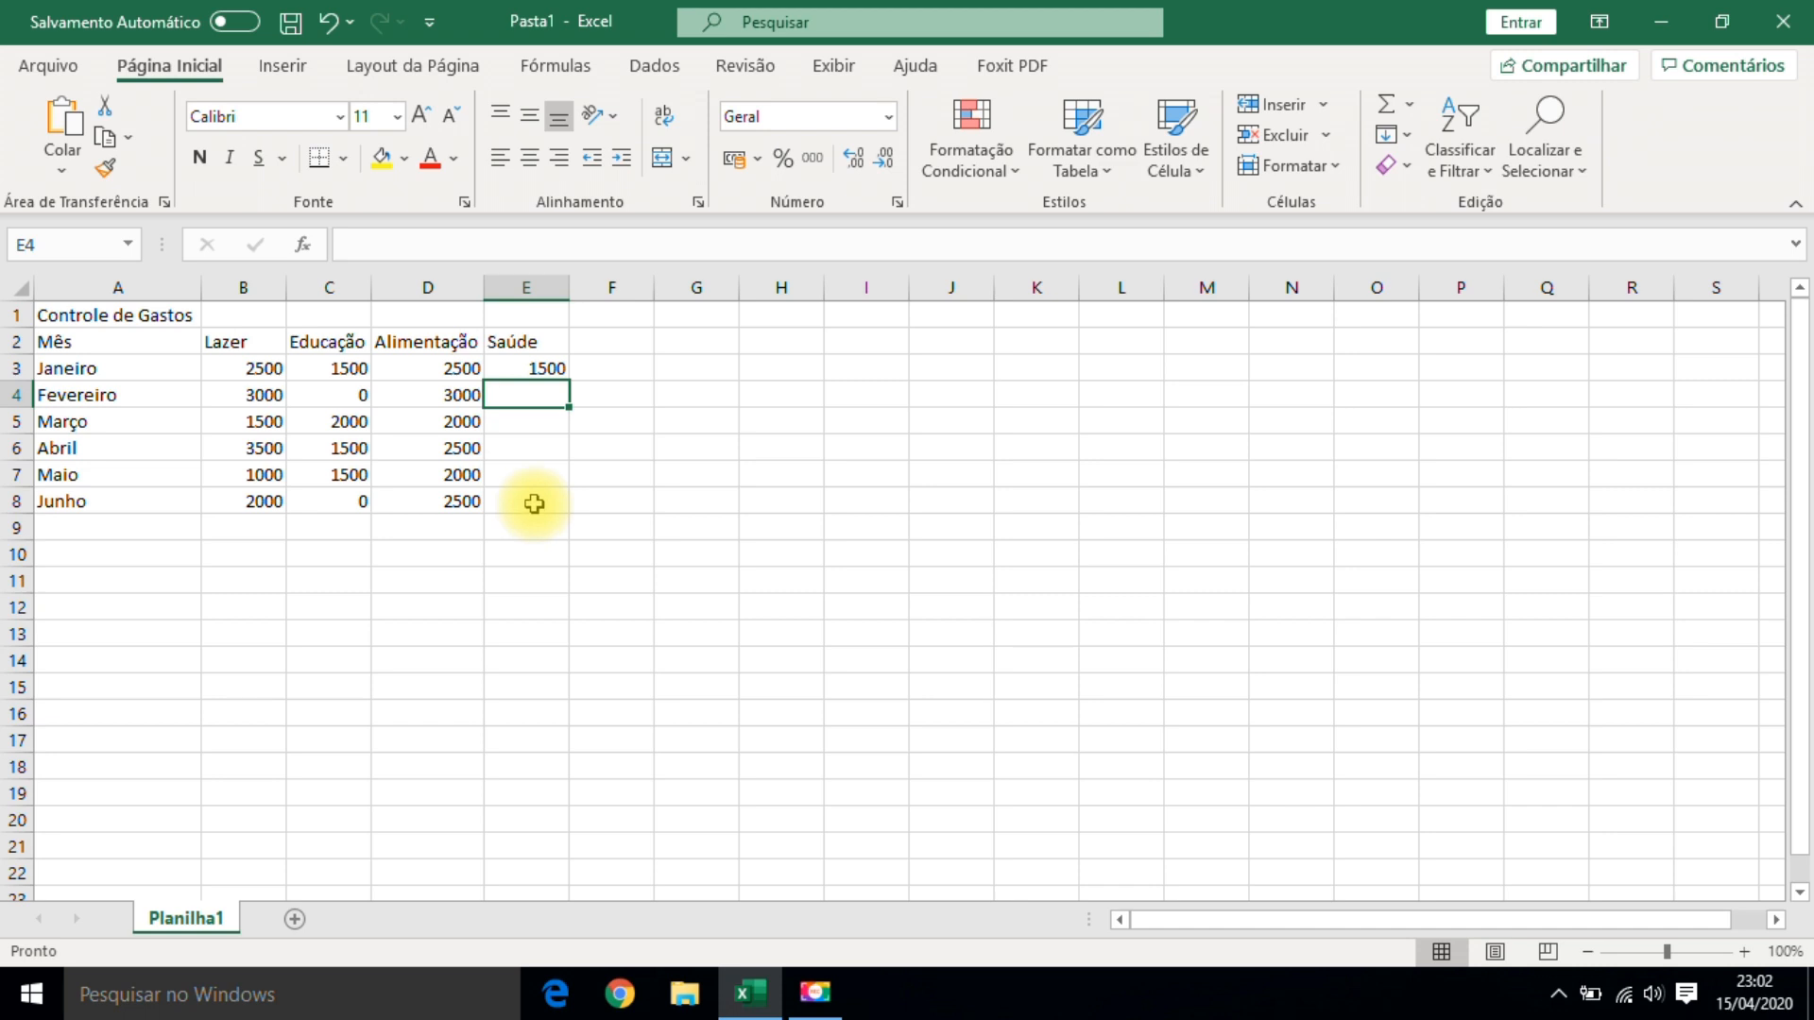
left_click(535, 364)
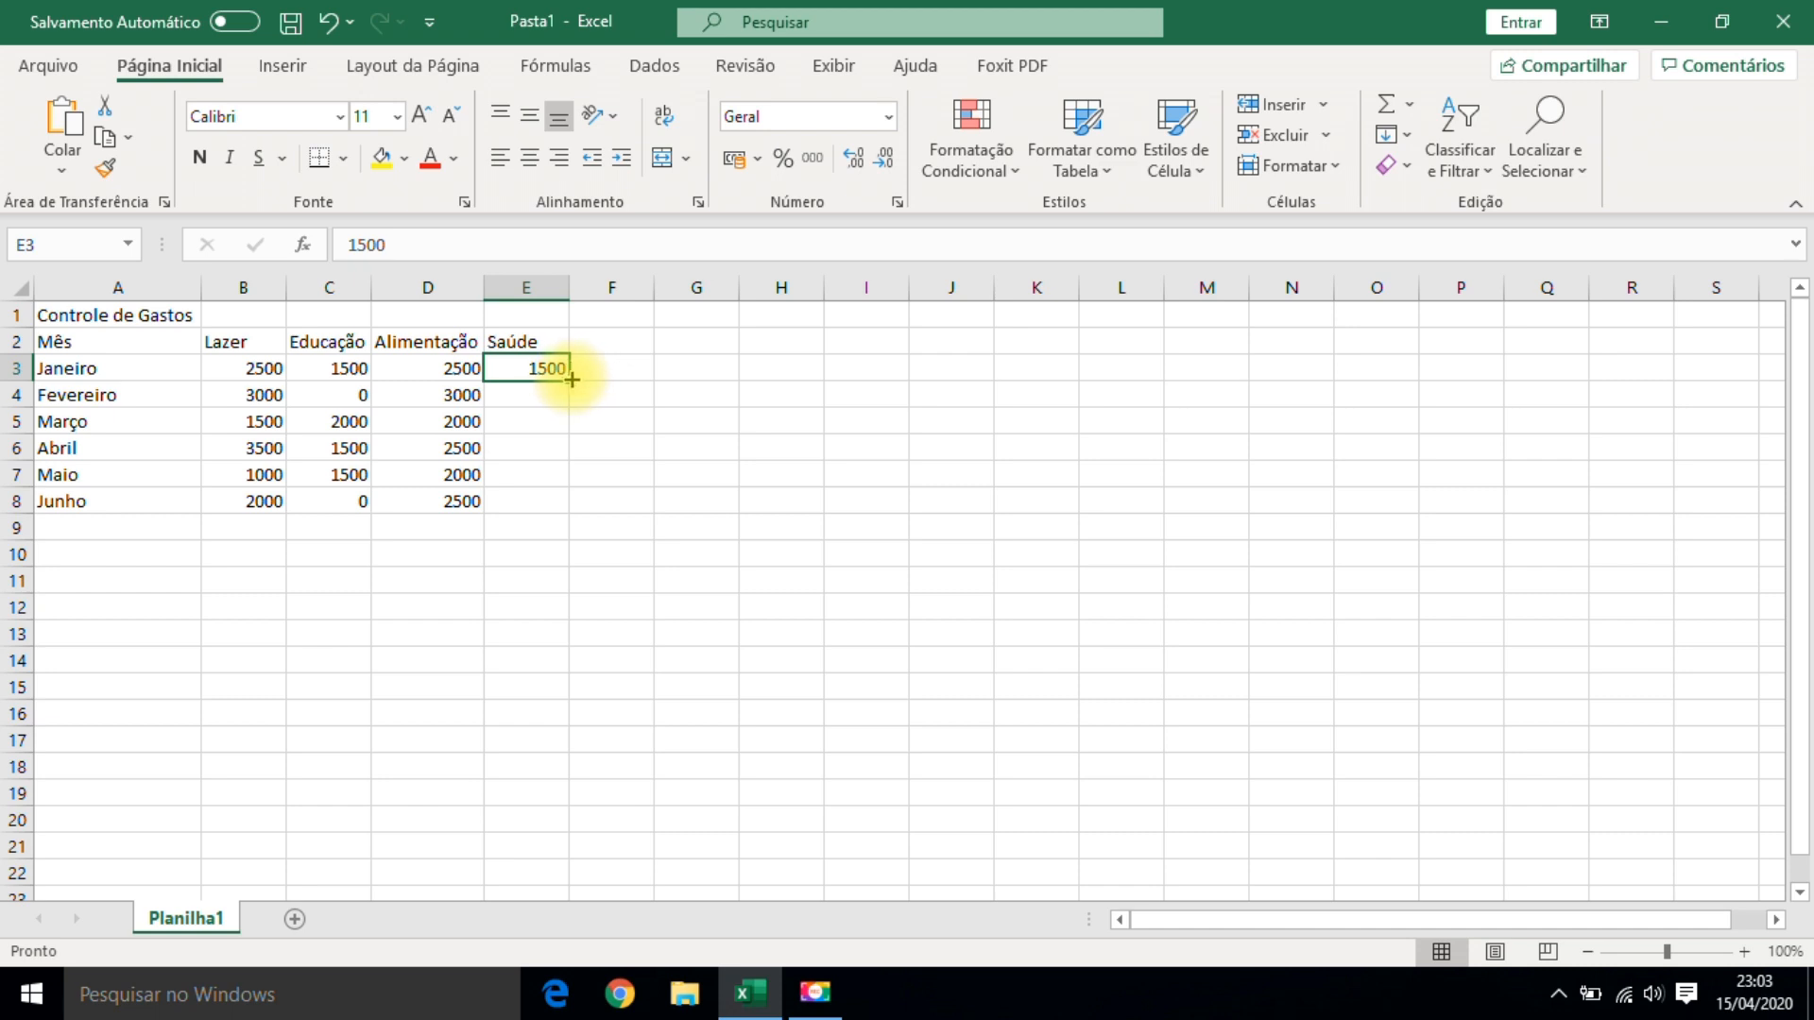
left_click_drag(572, 378, 564, 514)
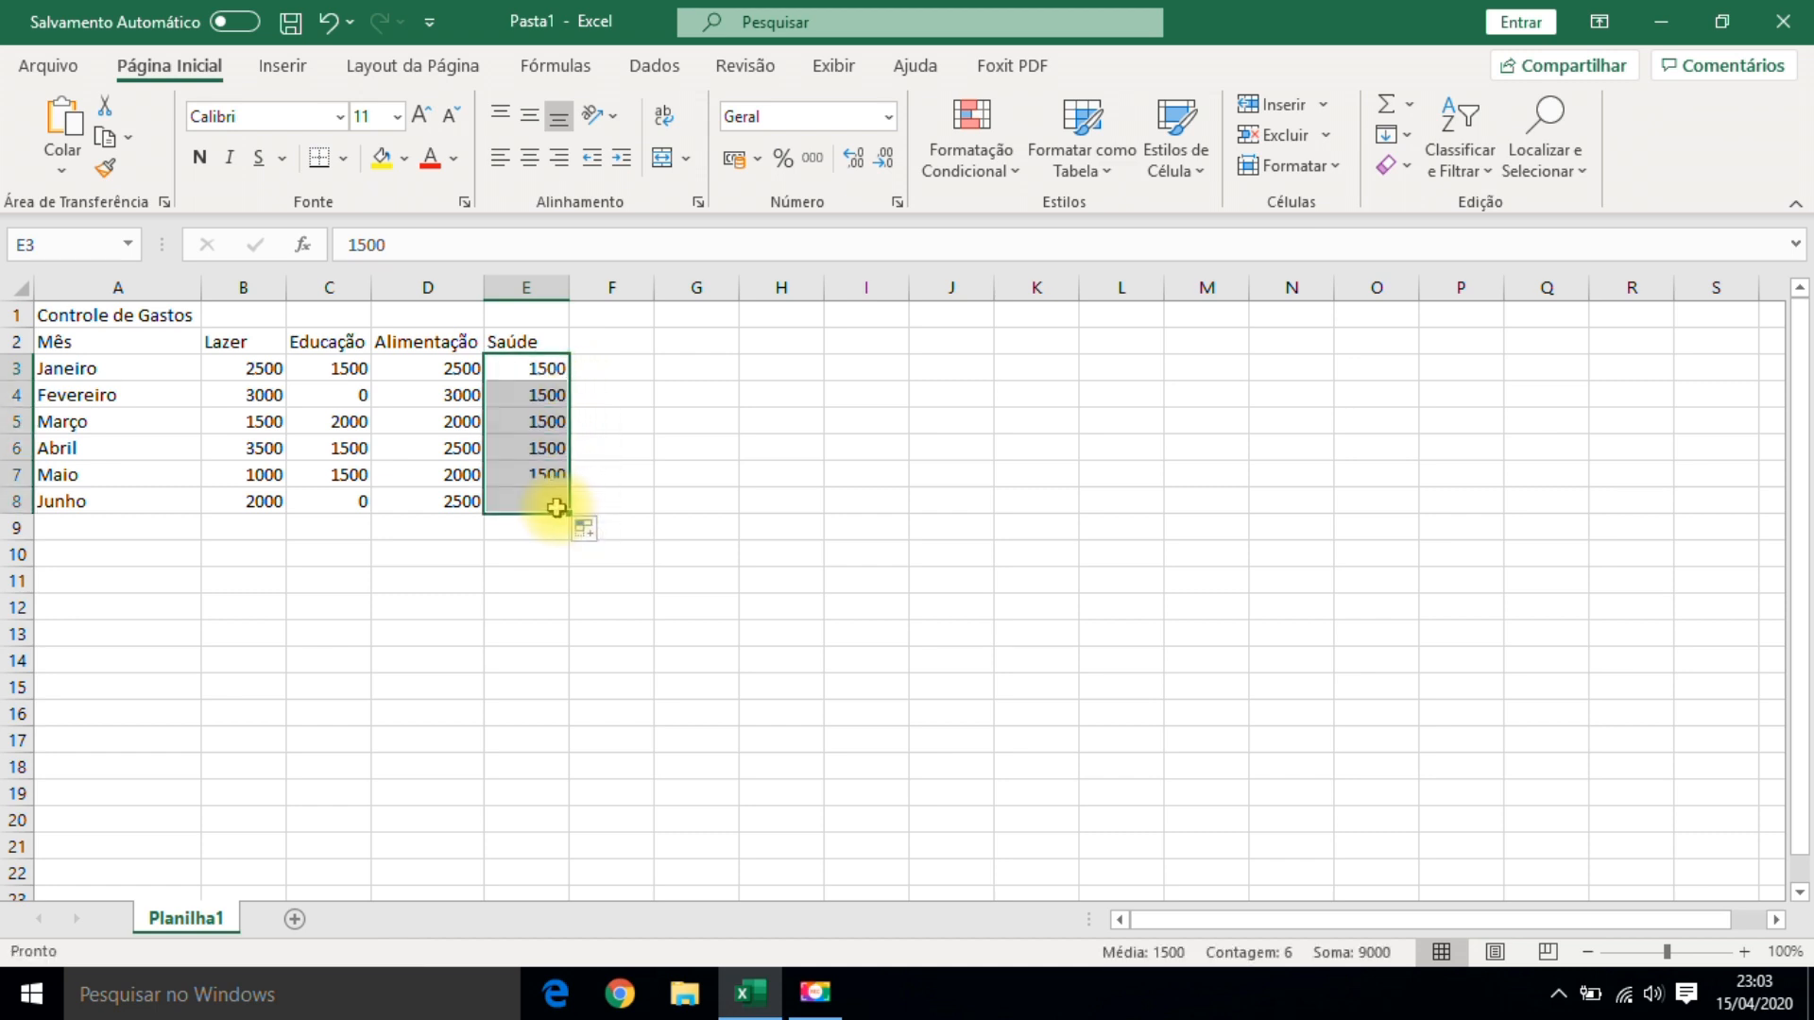
left_click(544, 370)
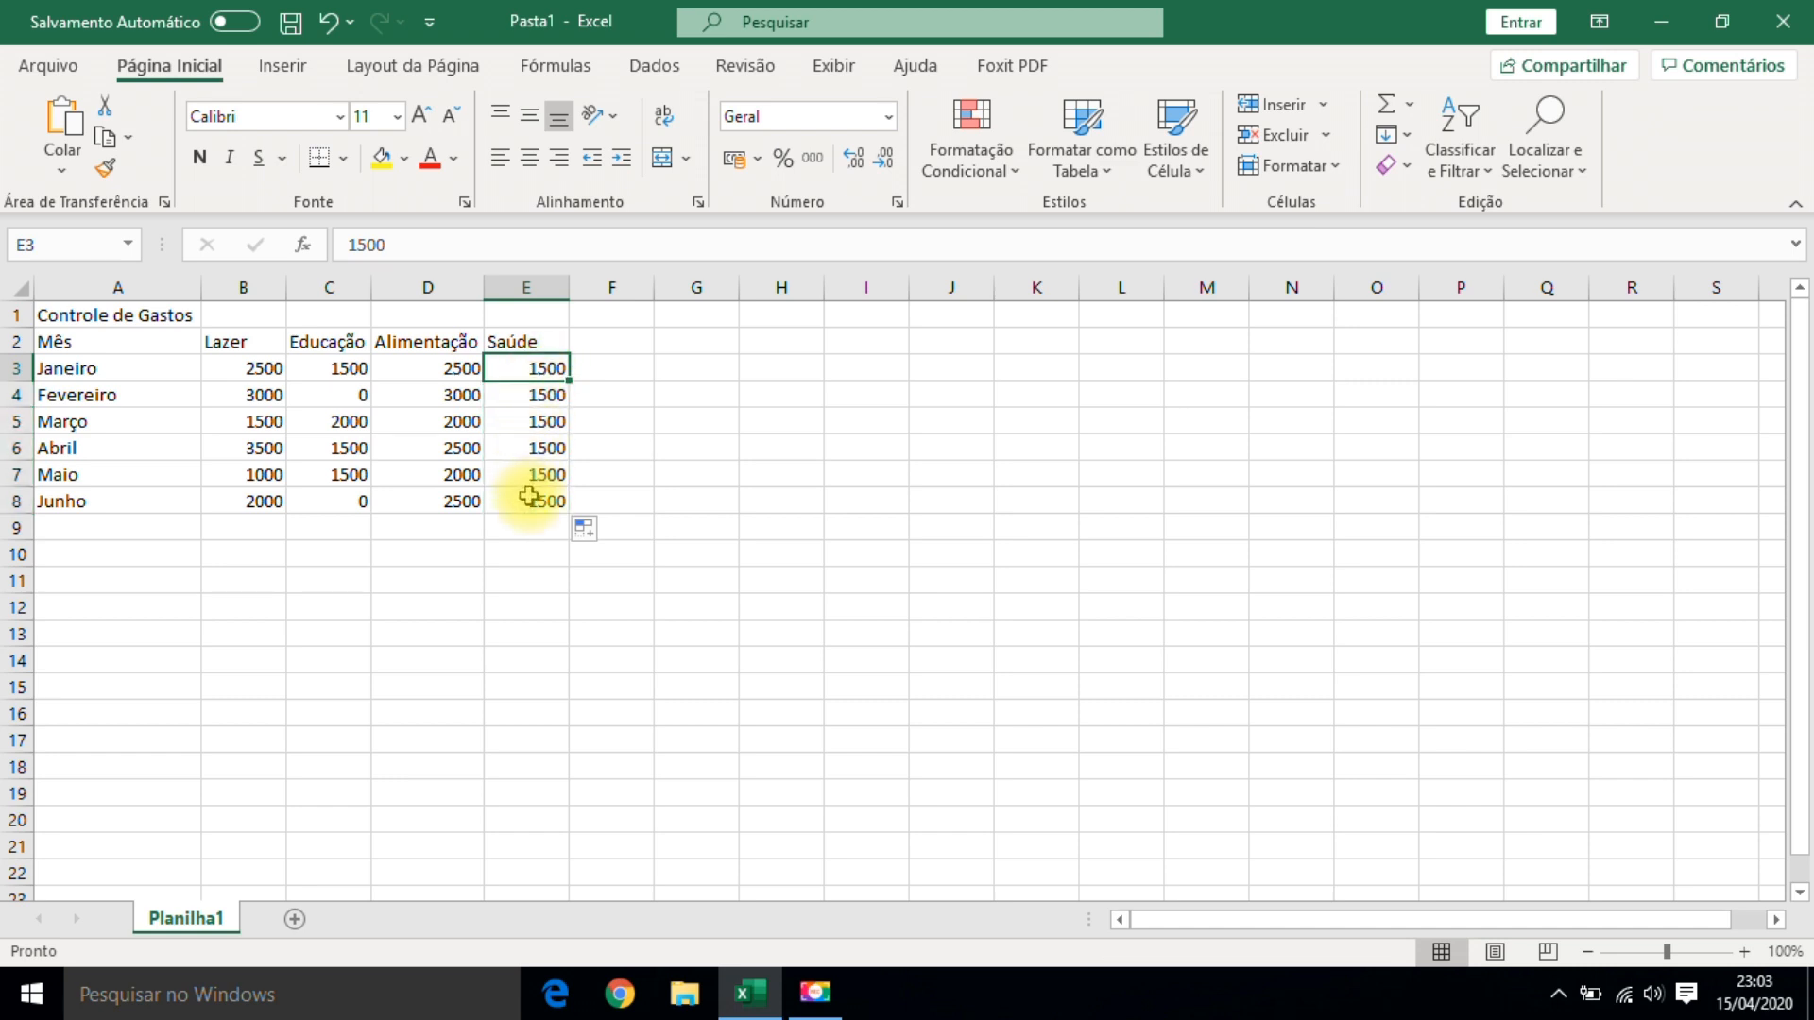
left_click(329, 25)
left_click(678, 545)
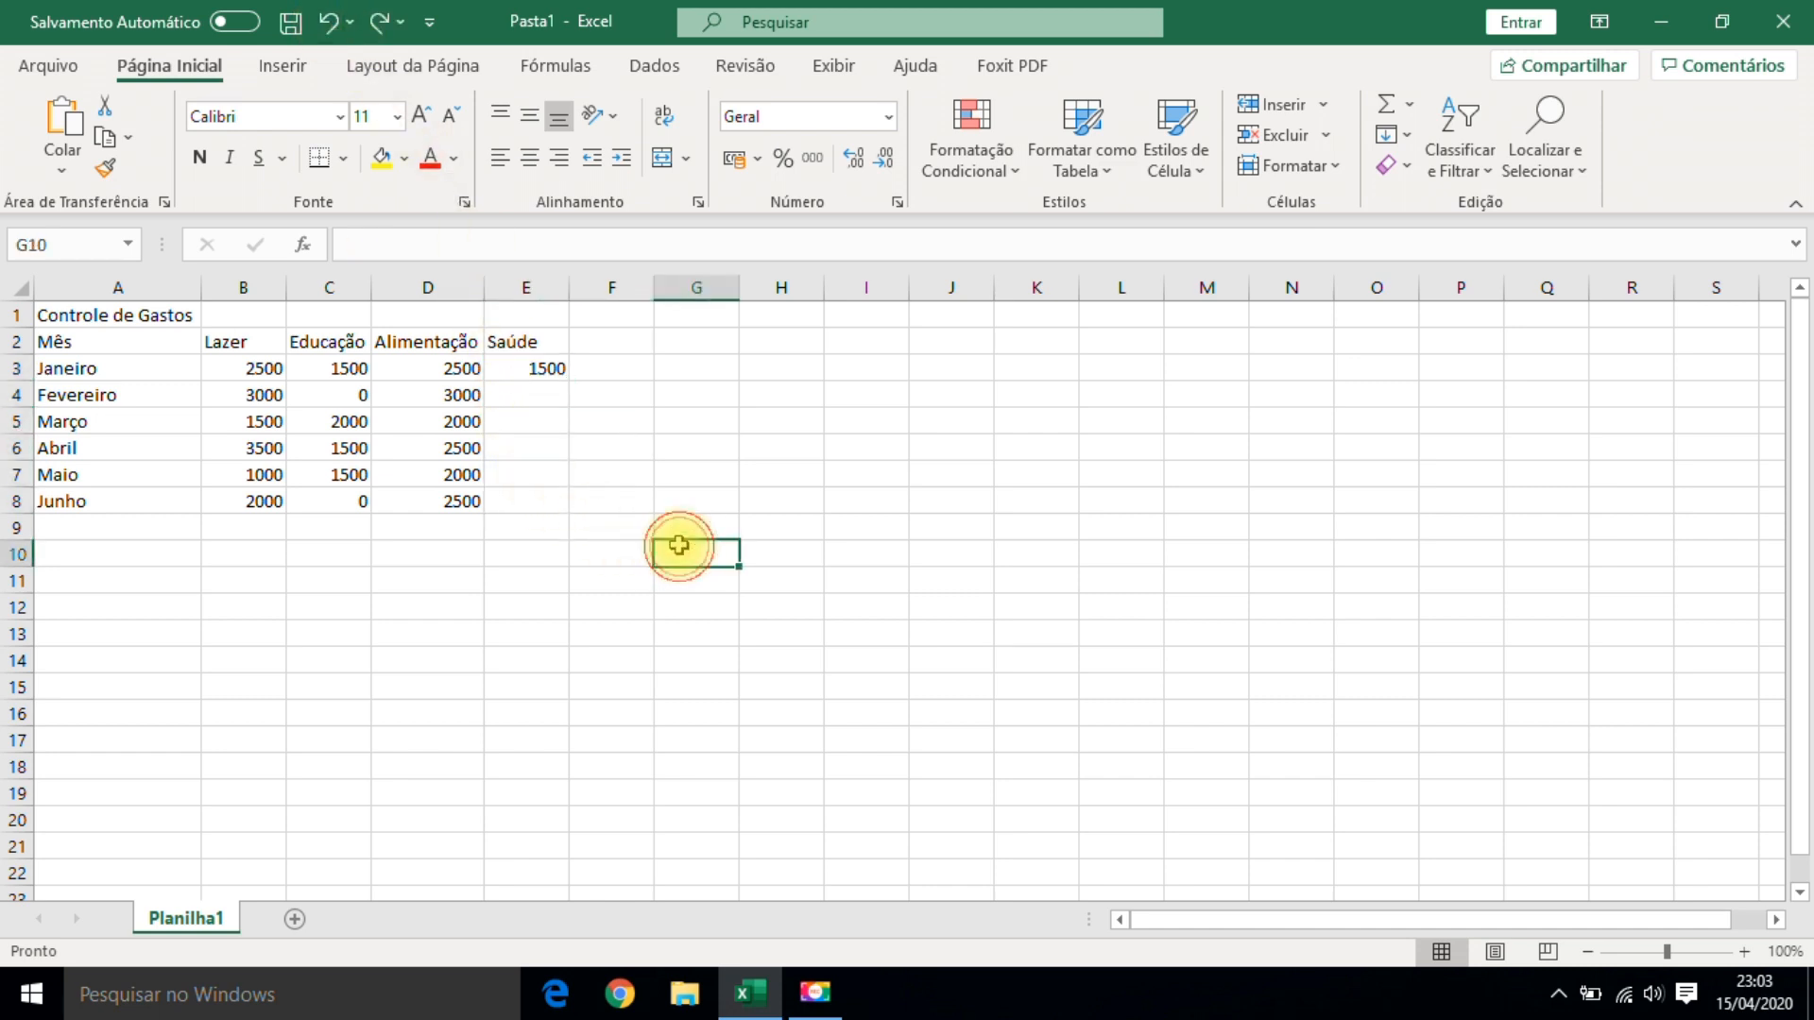
Fill the Saúde amount from E3 down through Junho in E8 and enter the column heading "Total" in F2
left_click(512, 369)
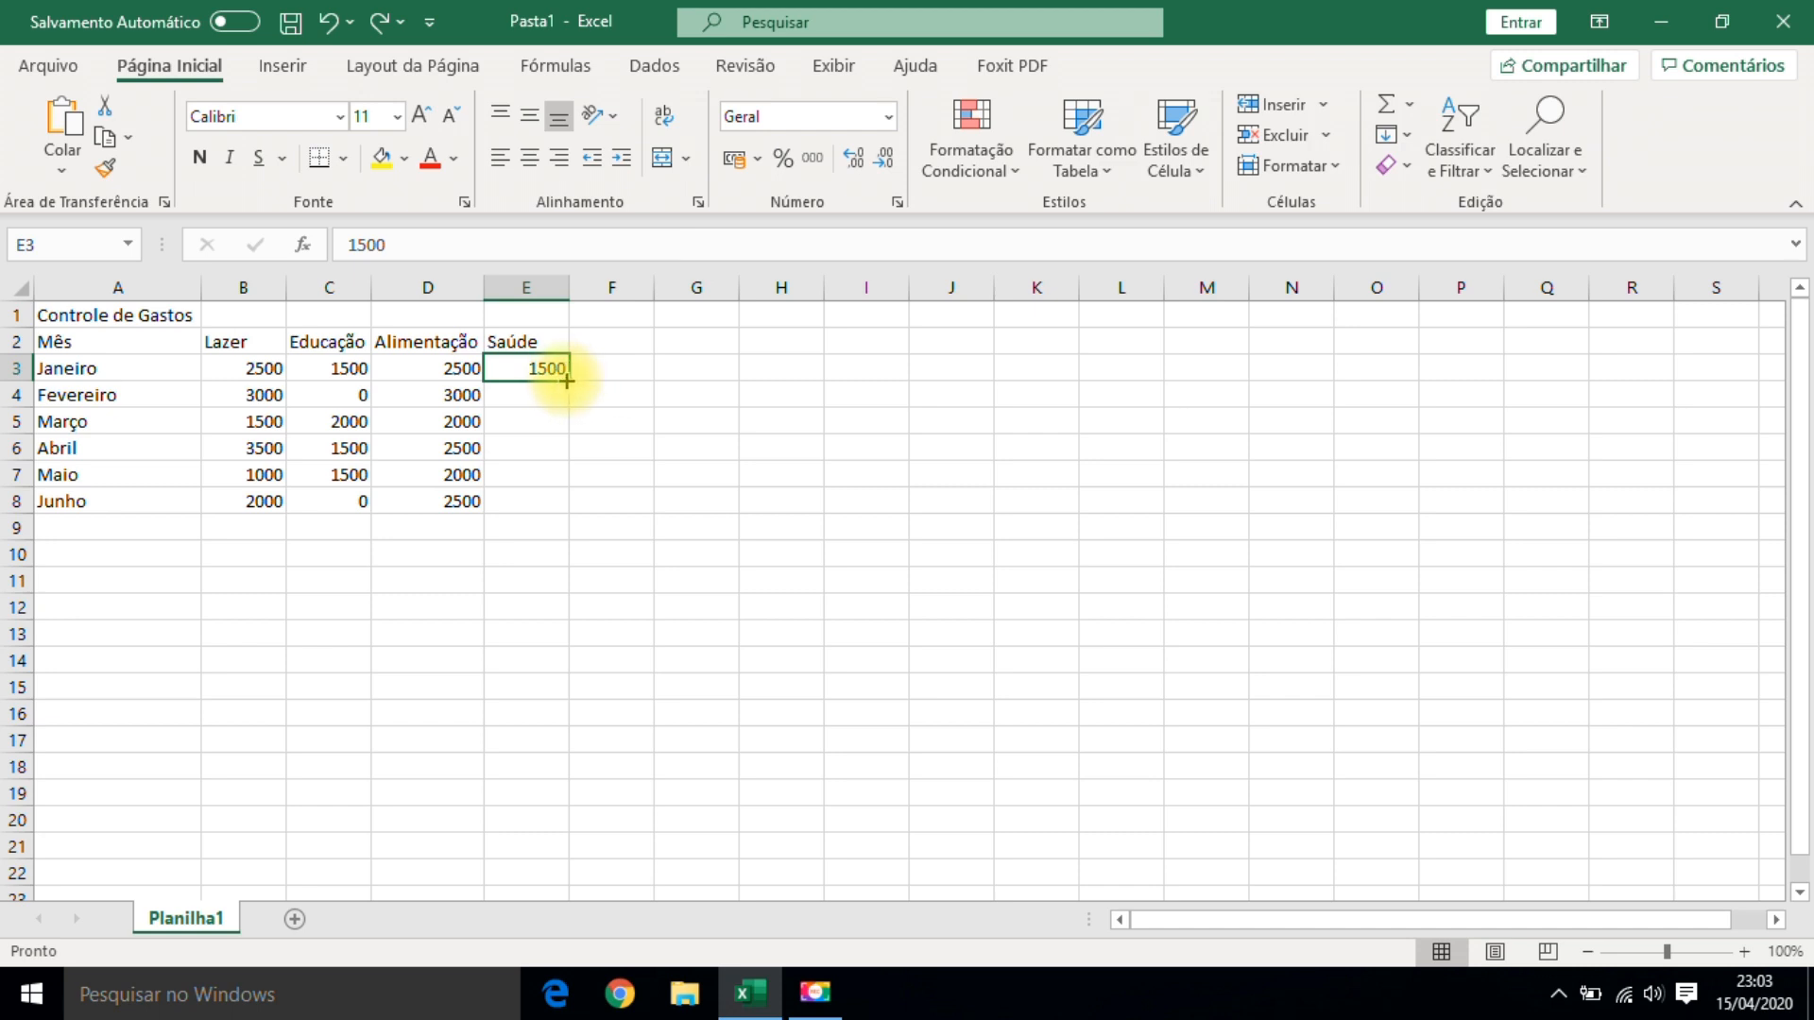
left_click_drag(566, 379, 567, 510)
left_click(614, 344)
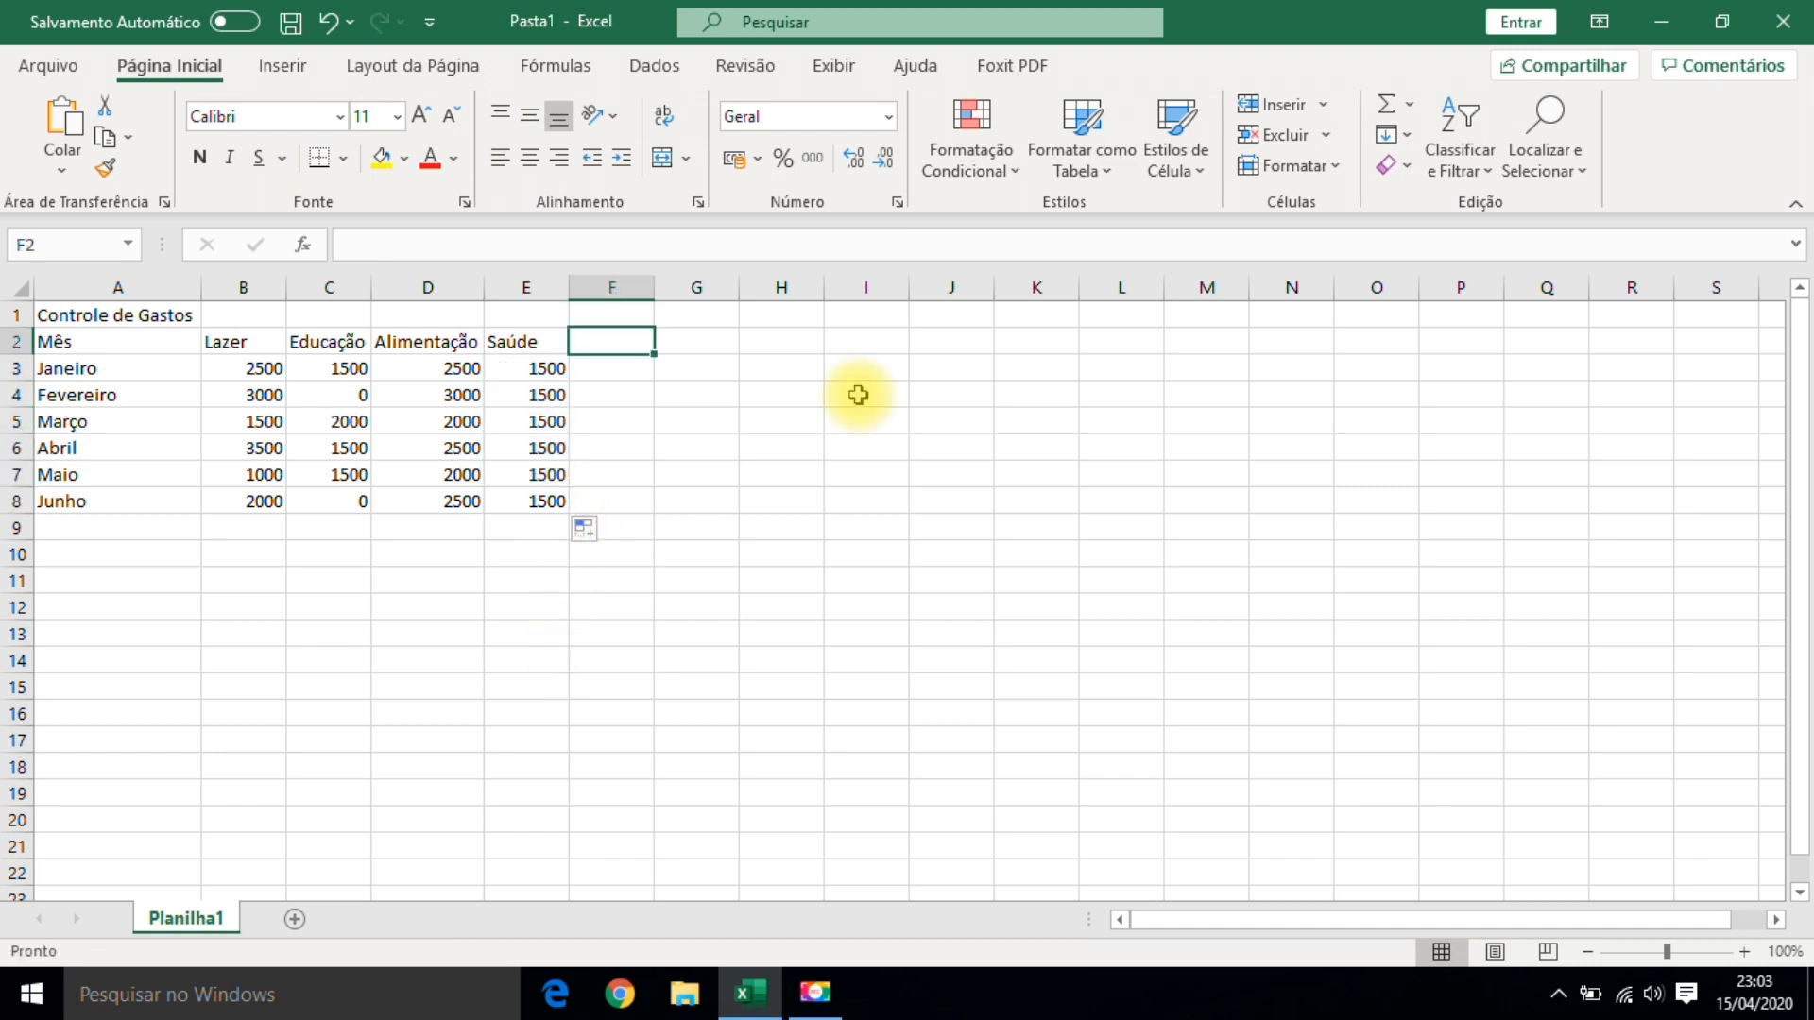
type("Total")
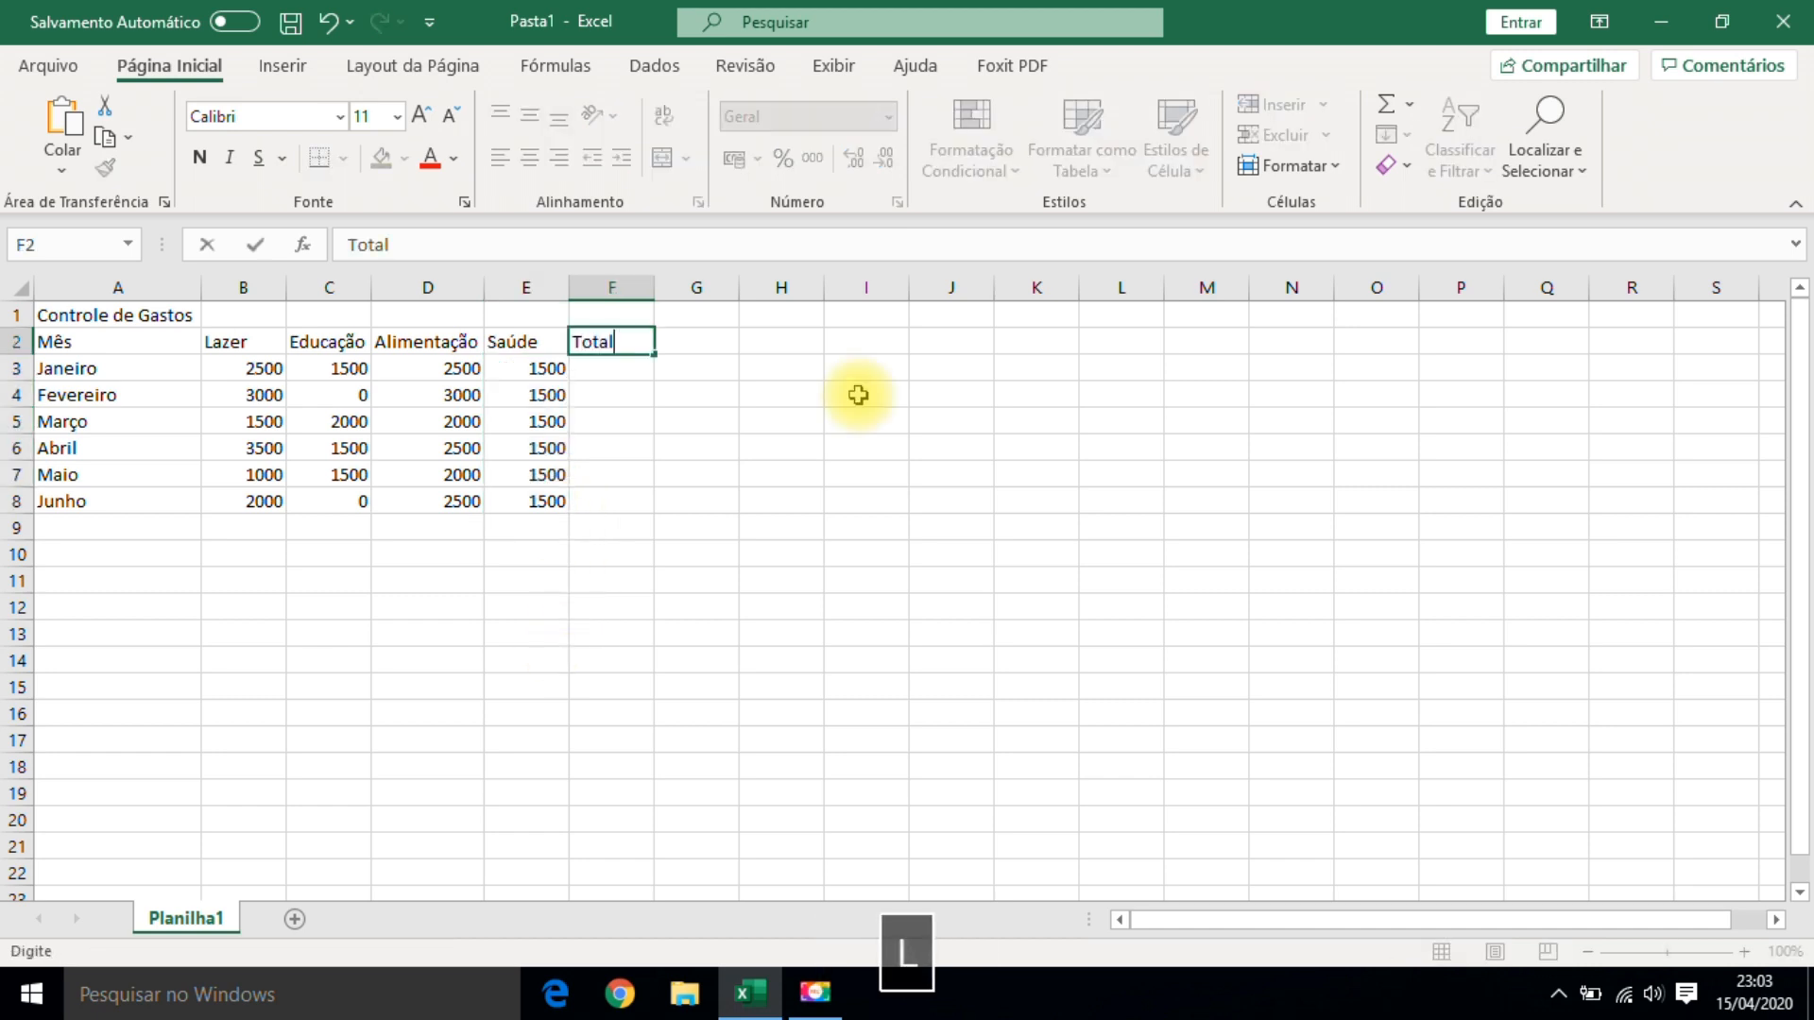
key("Return")
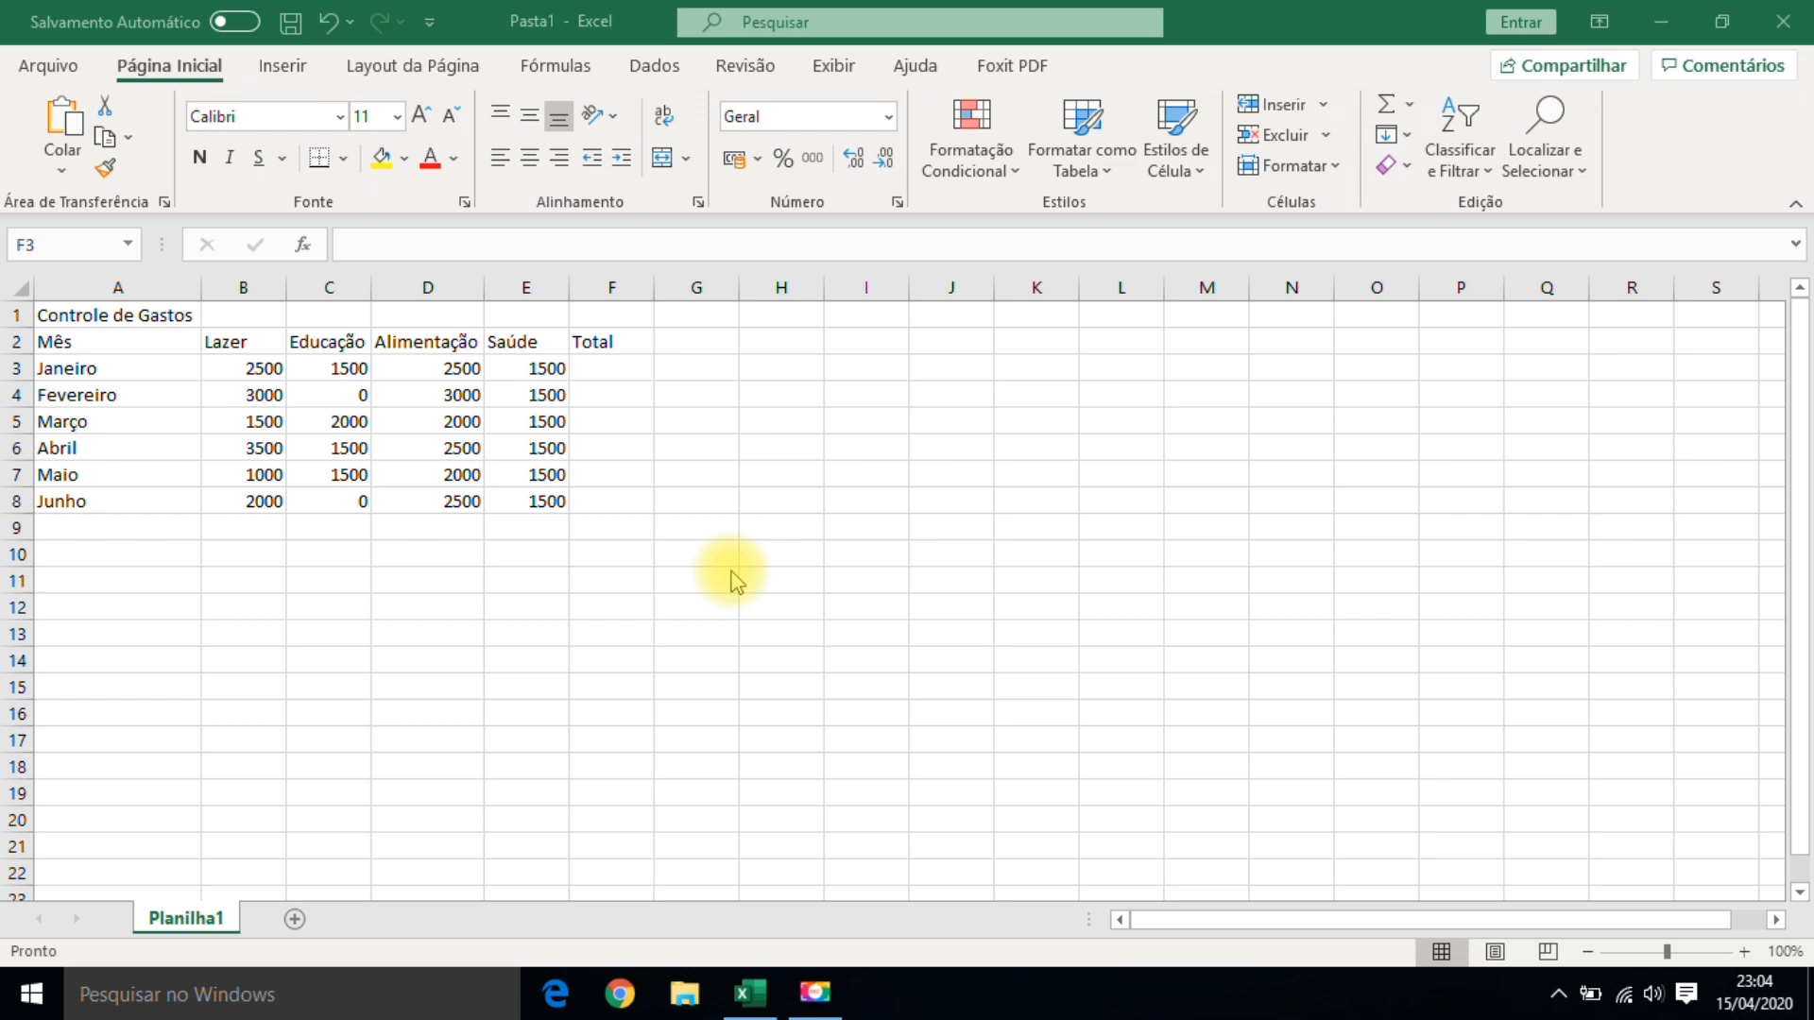
Merge and center the title "Controle de Gastos" across cells A1:F1
left_click(95, 314)
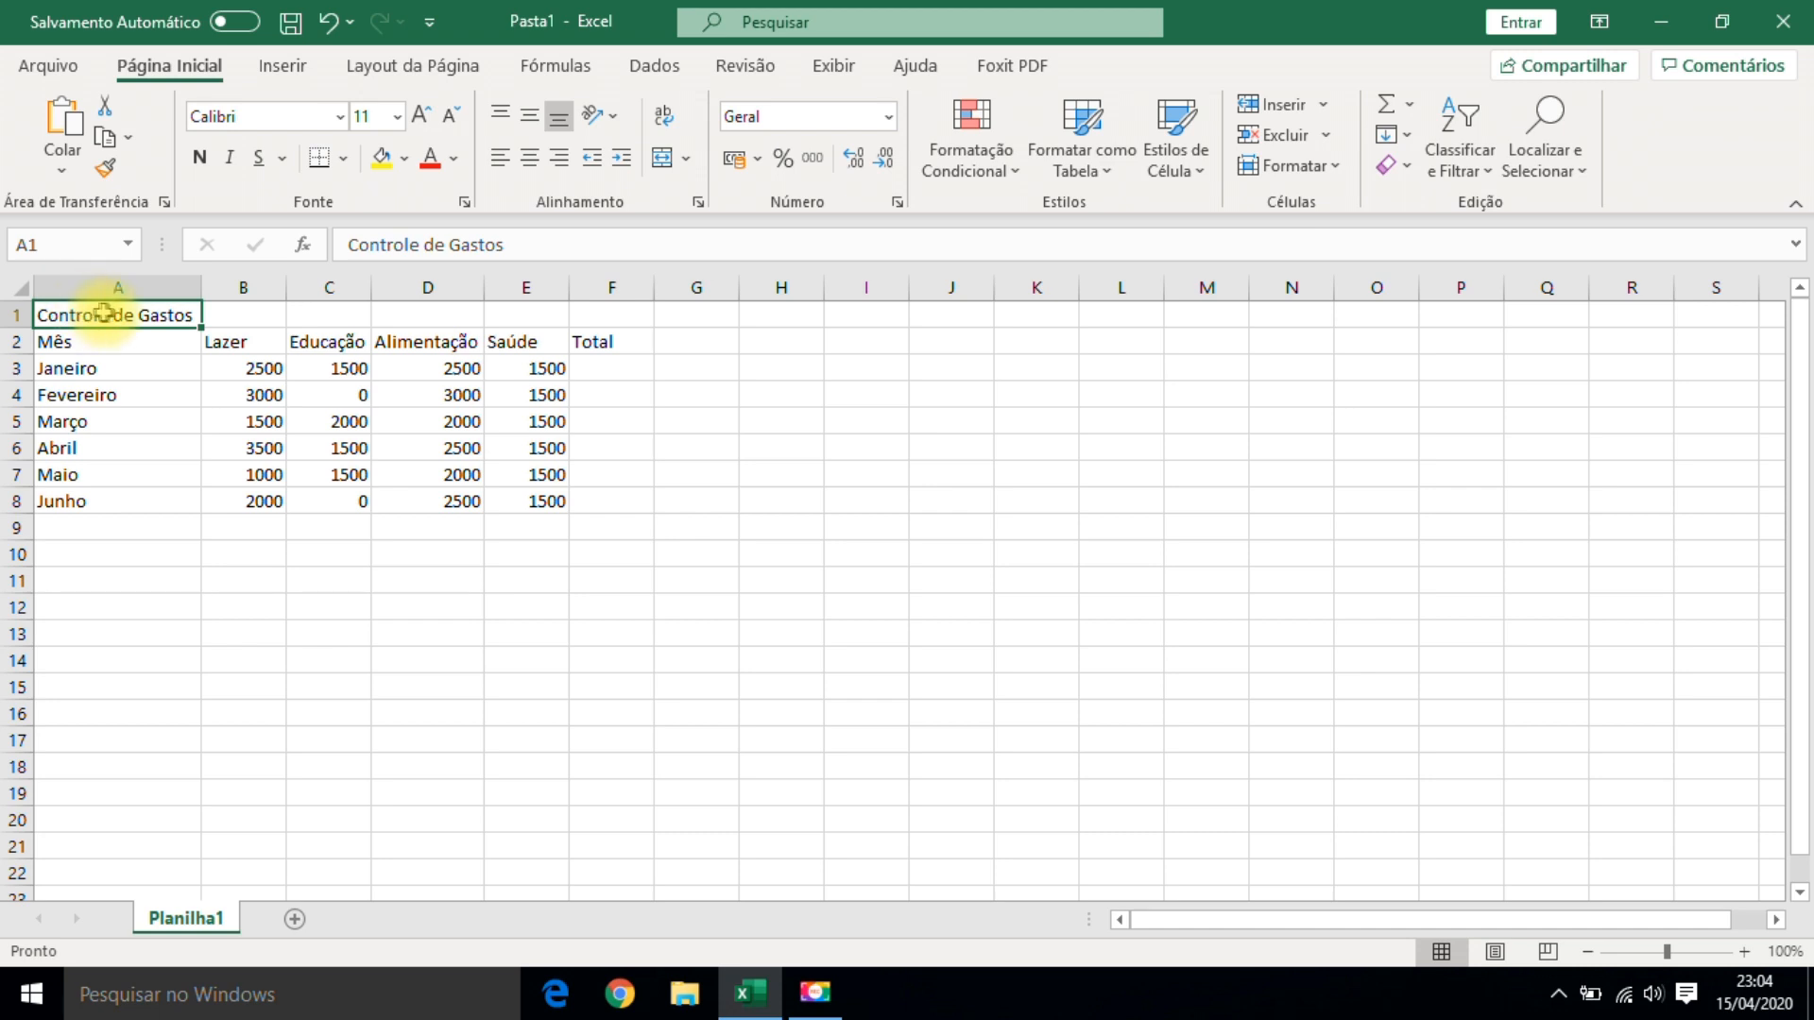
left_click_drag(102, 315, 337, 324)
left_click(519, 698)
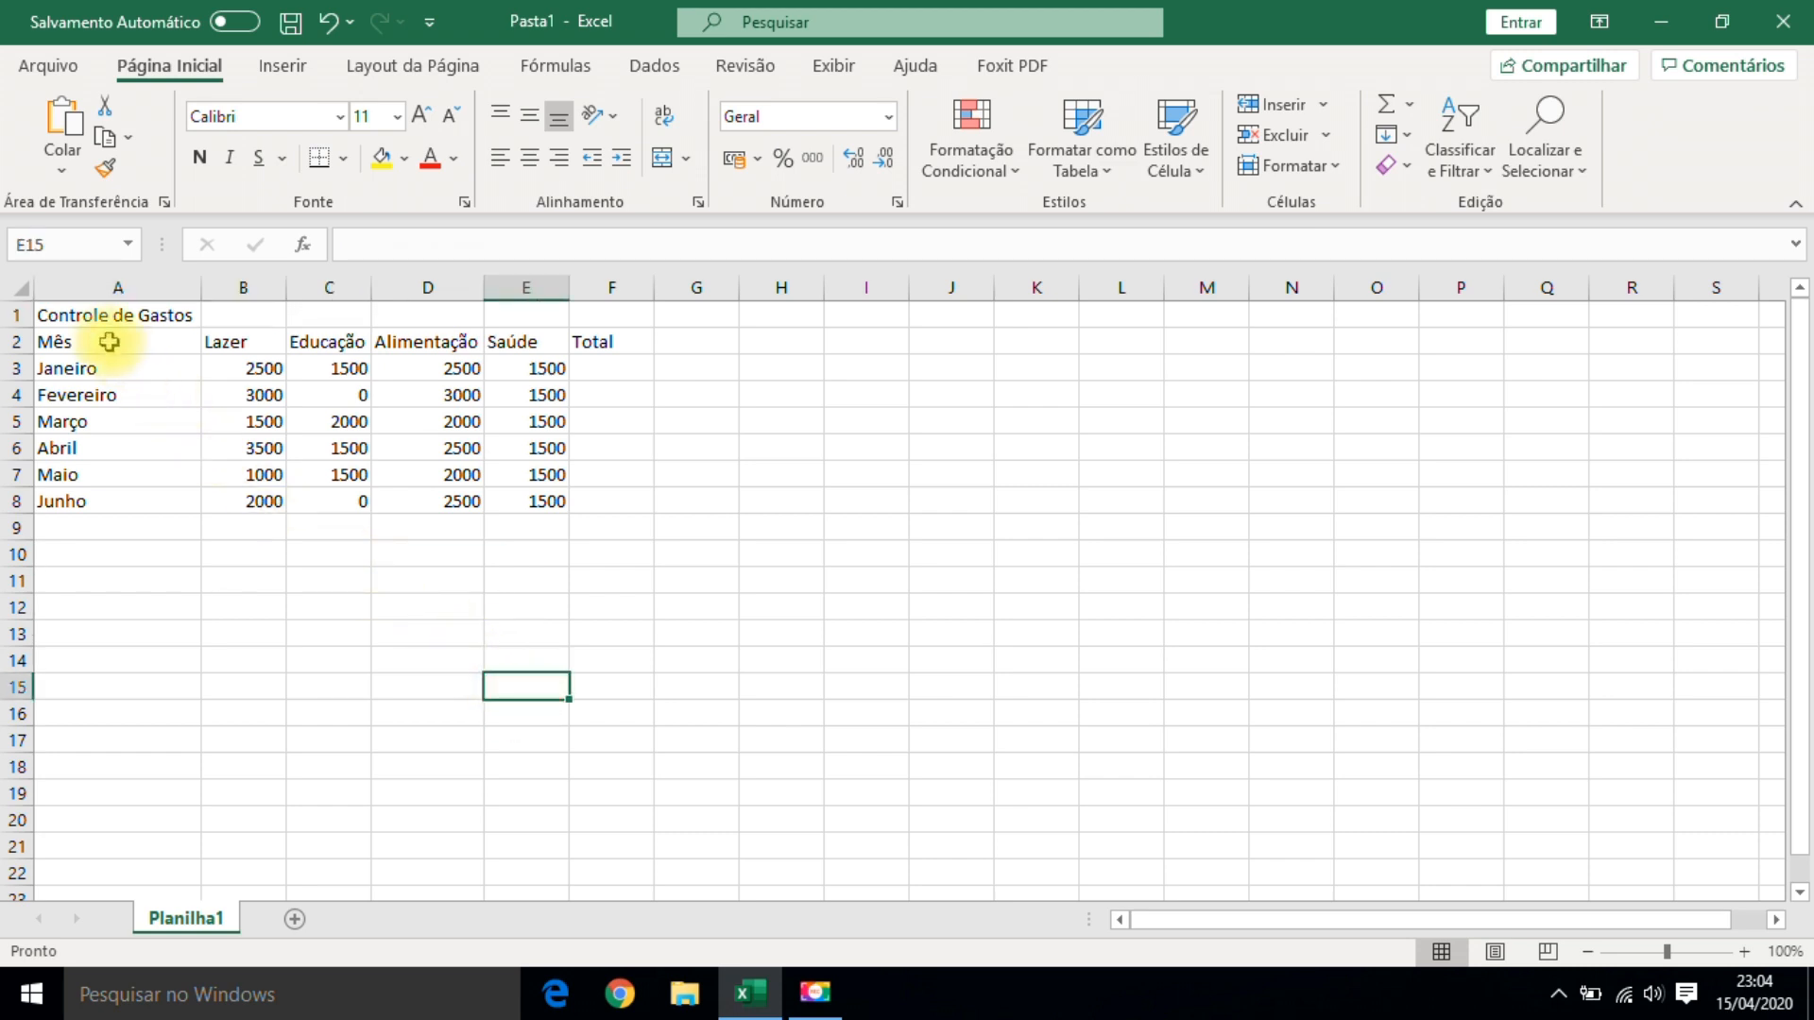
left_click(68, 315)
left_click_drag(130, 319, 613, 310)
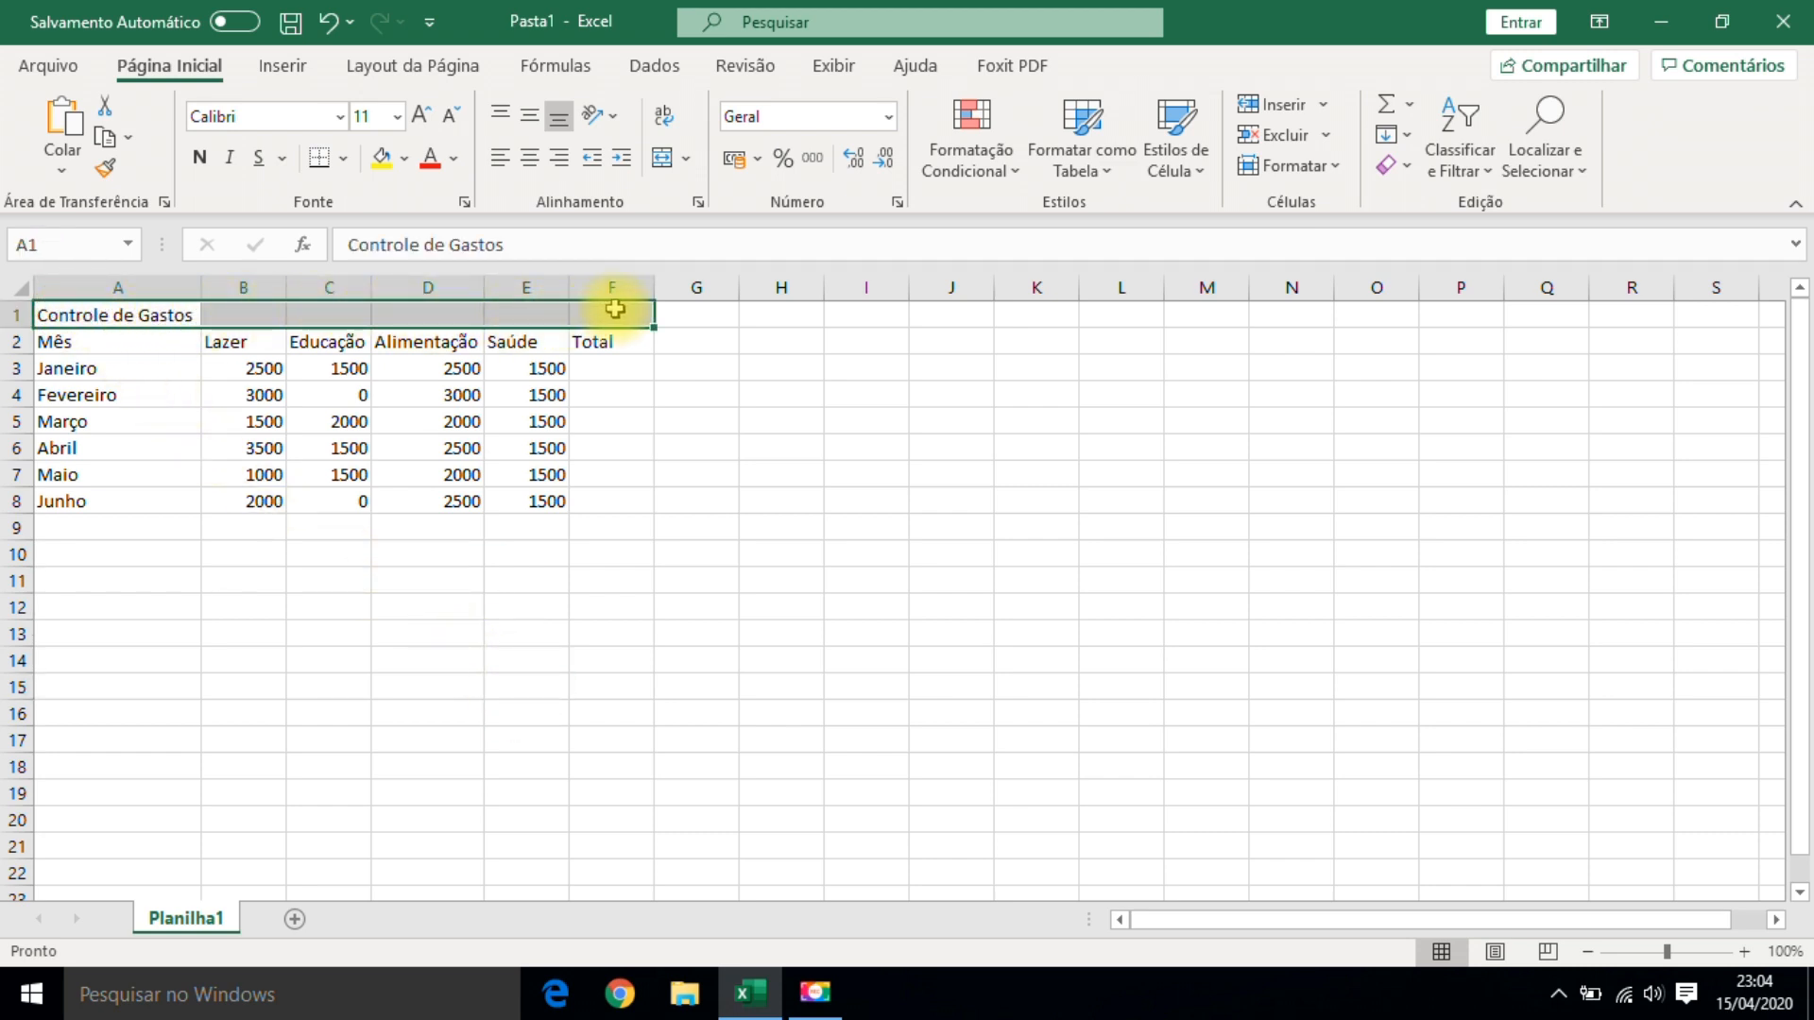
left_click(662, 160)
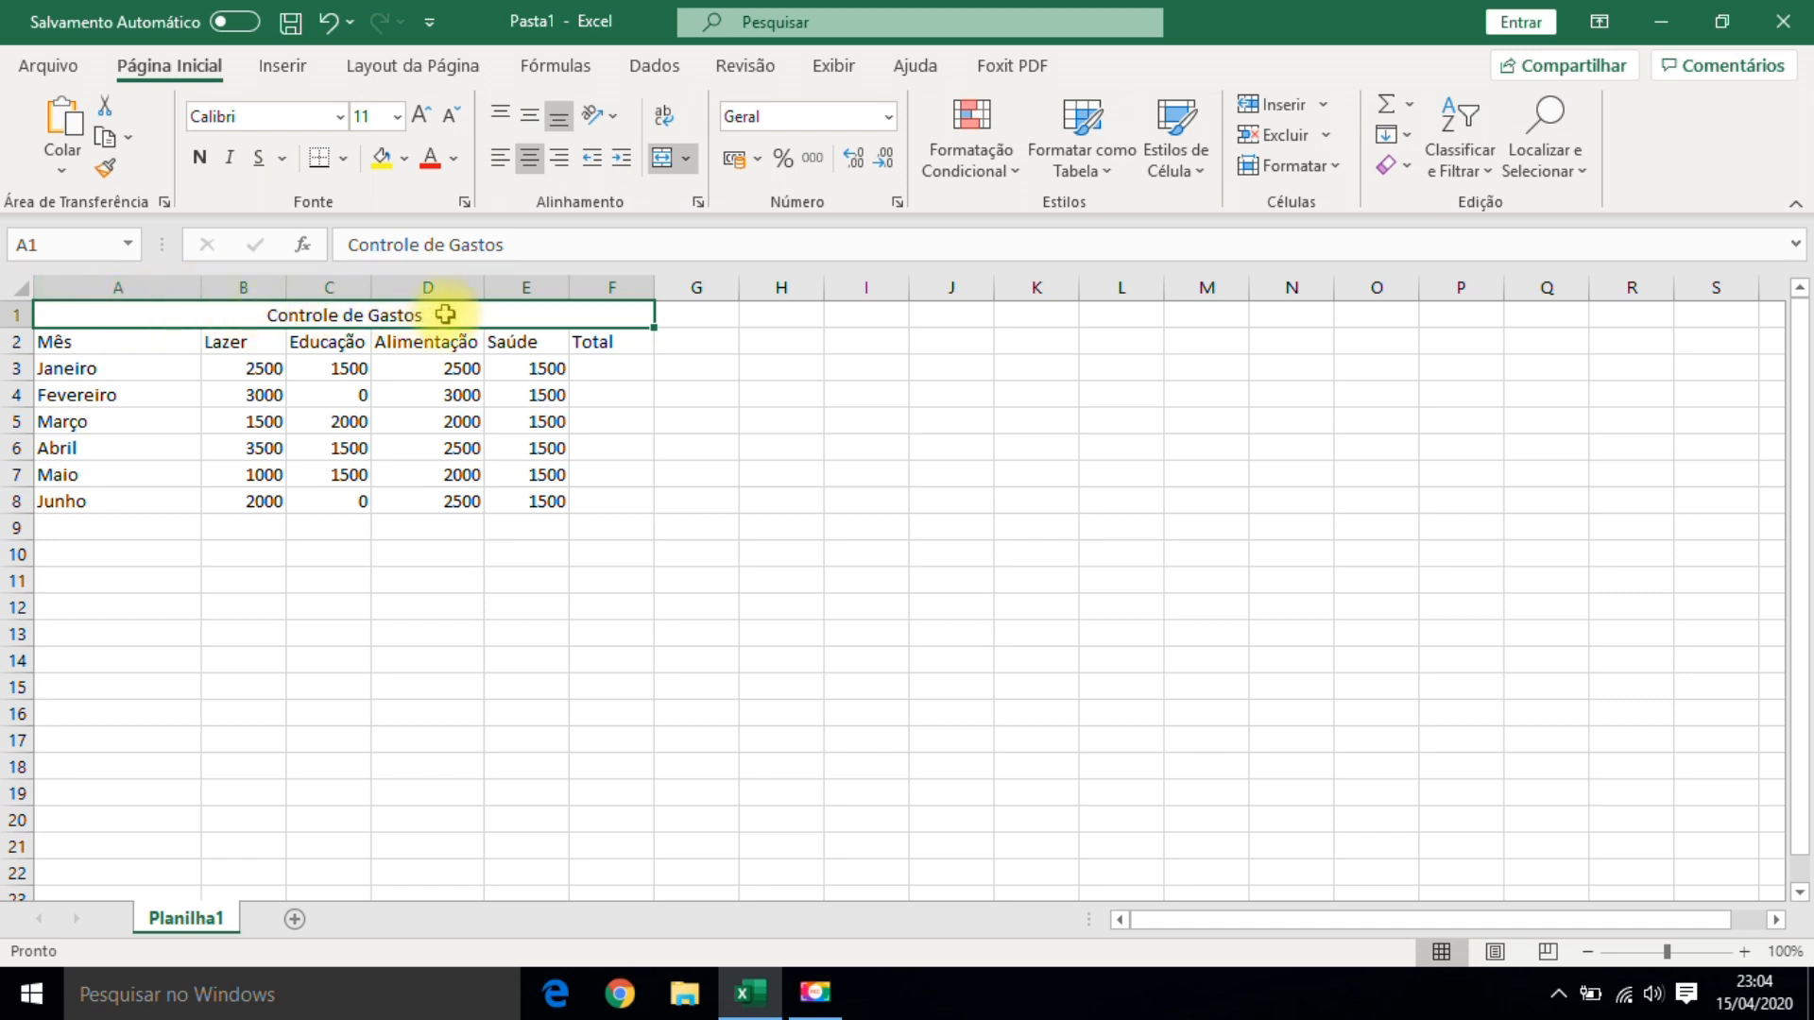
Apply all borders (Todas as Bordas) to the whole expense table, A1:F8
left_click_drag(438, 303, 479, 501)
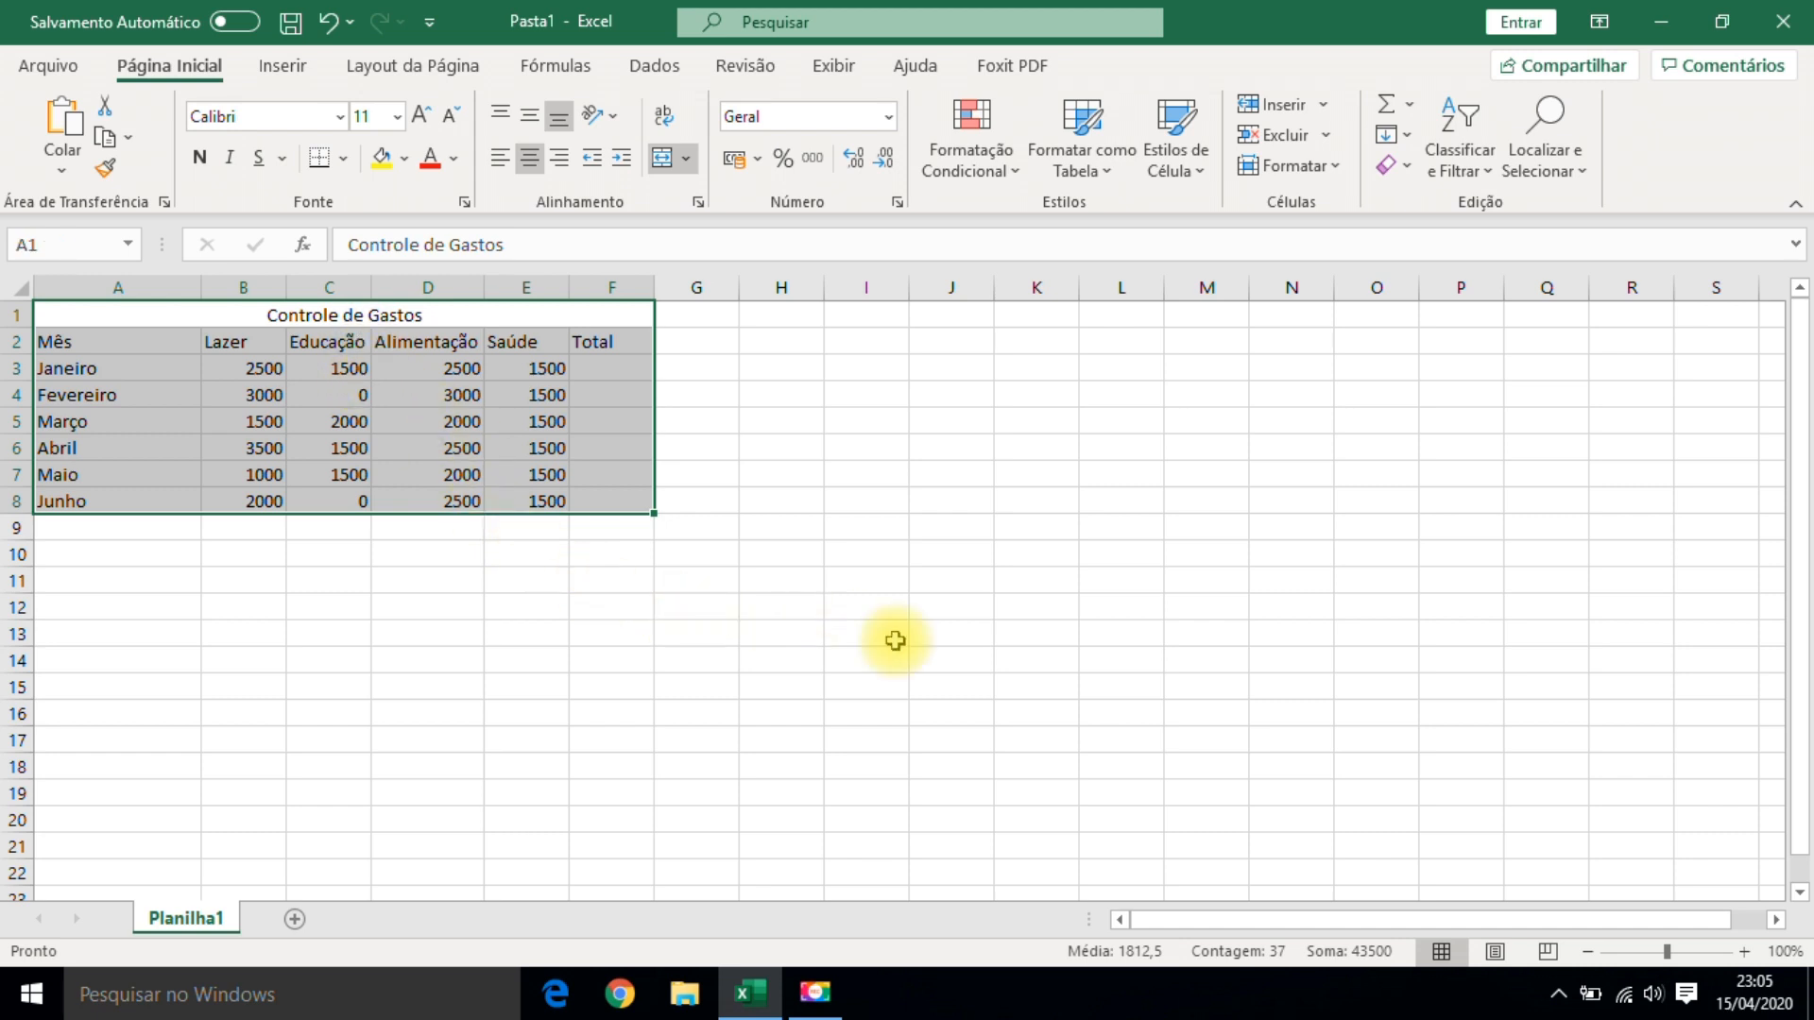
left_click(950, 650)
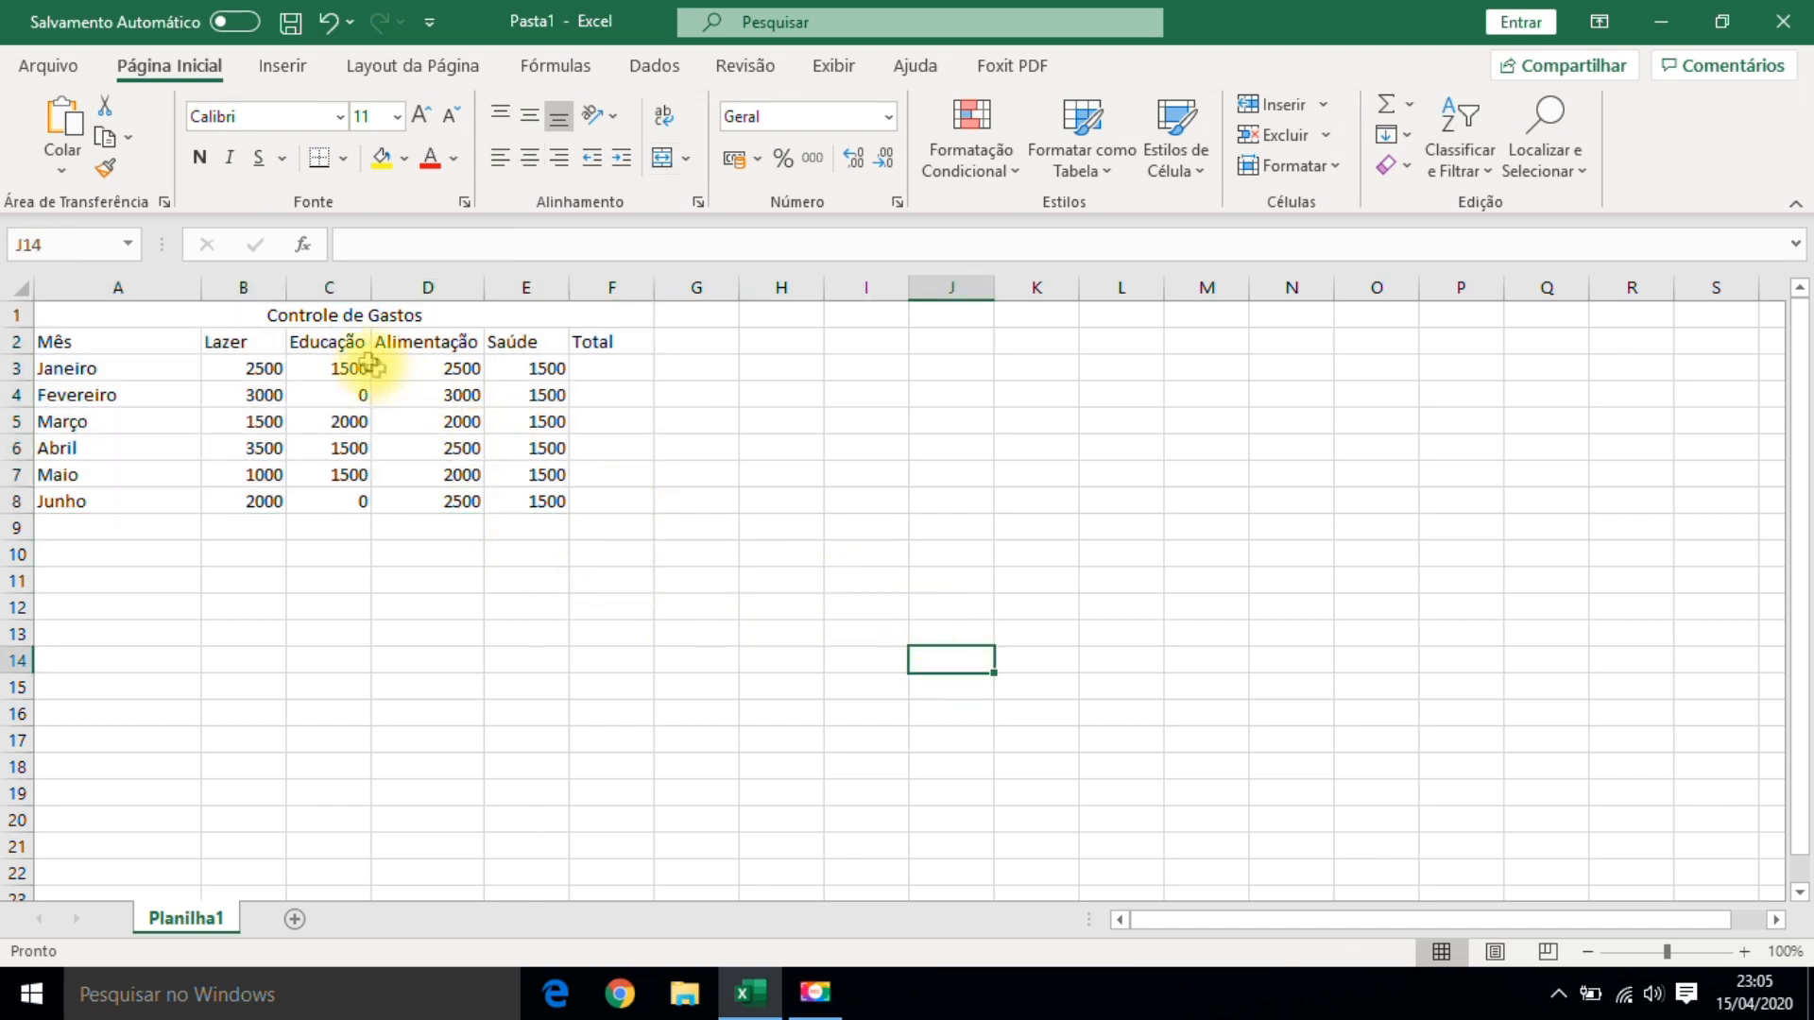
left_click(344, 314)
left_click_drag(344, 315, 367, 504)
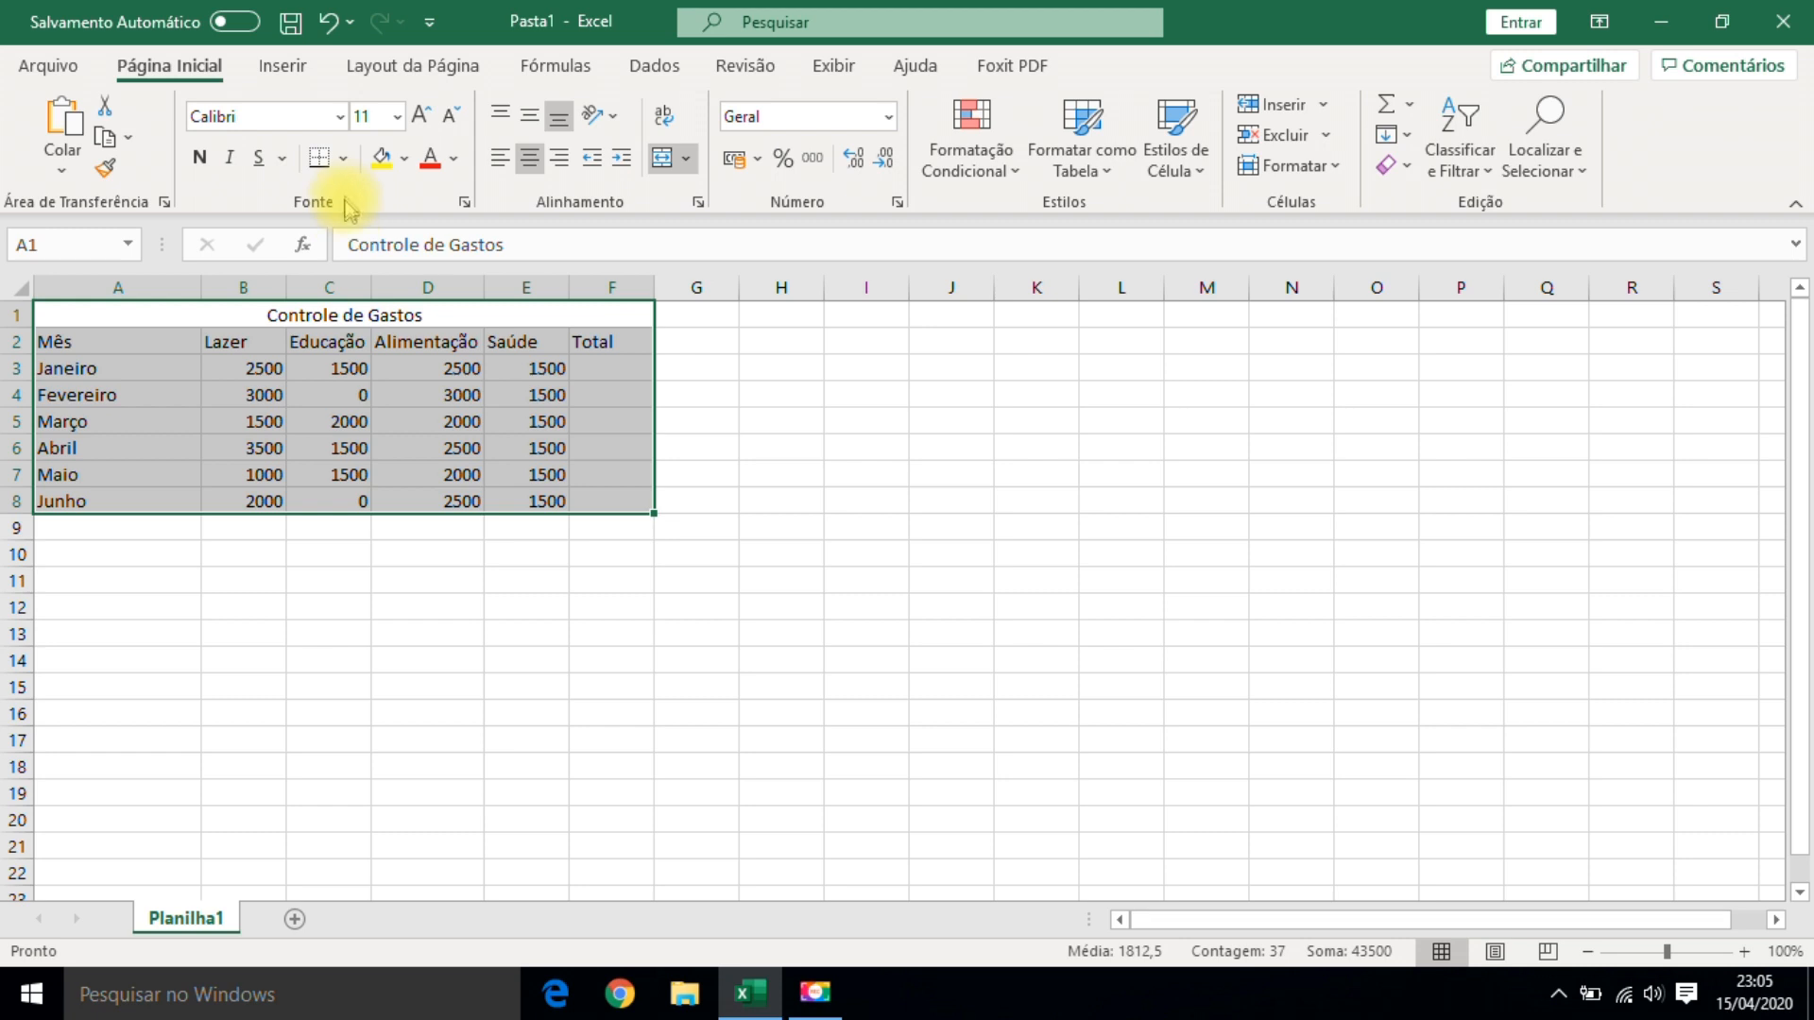
left_click(347, 159)
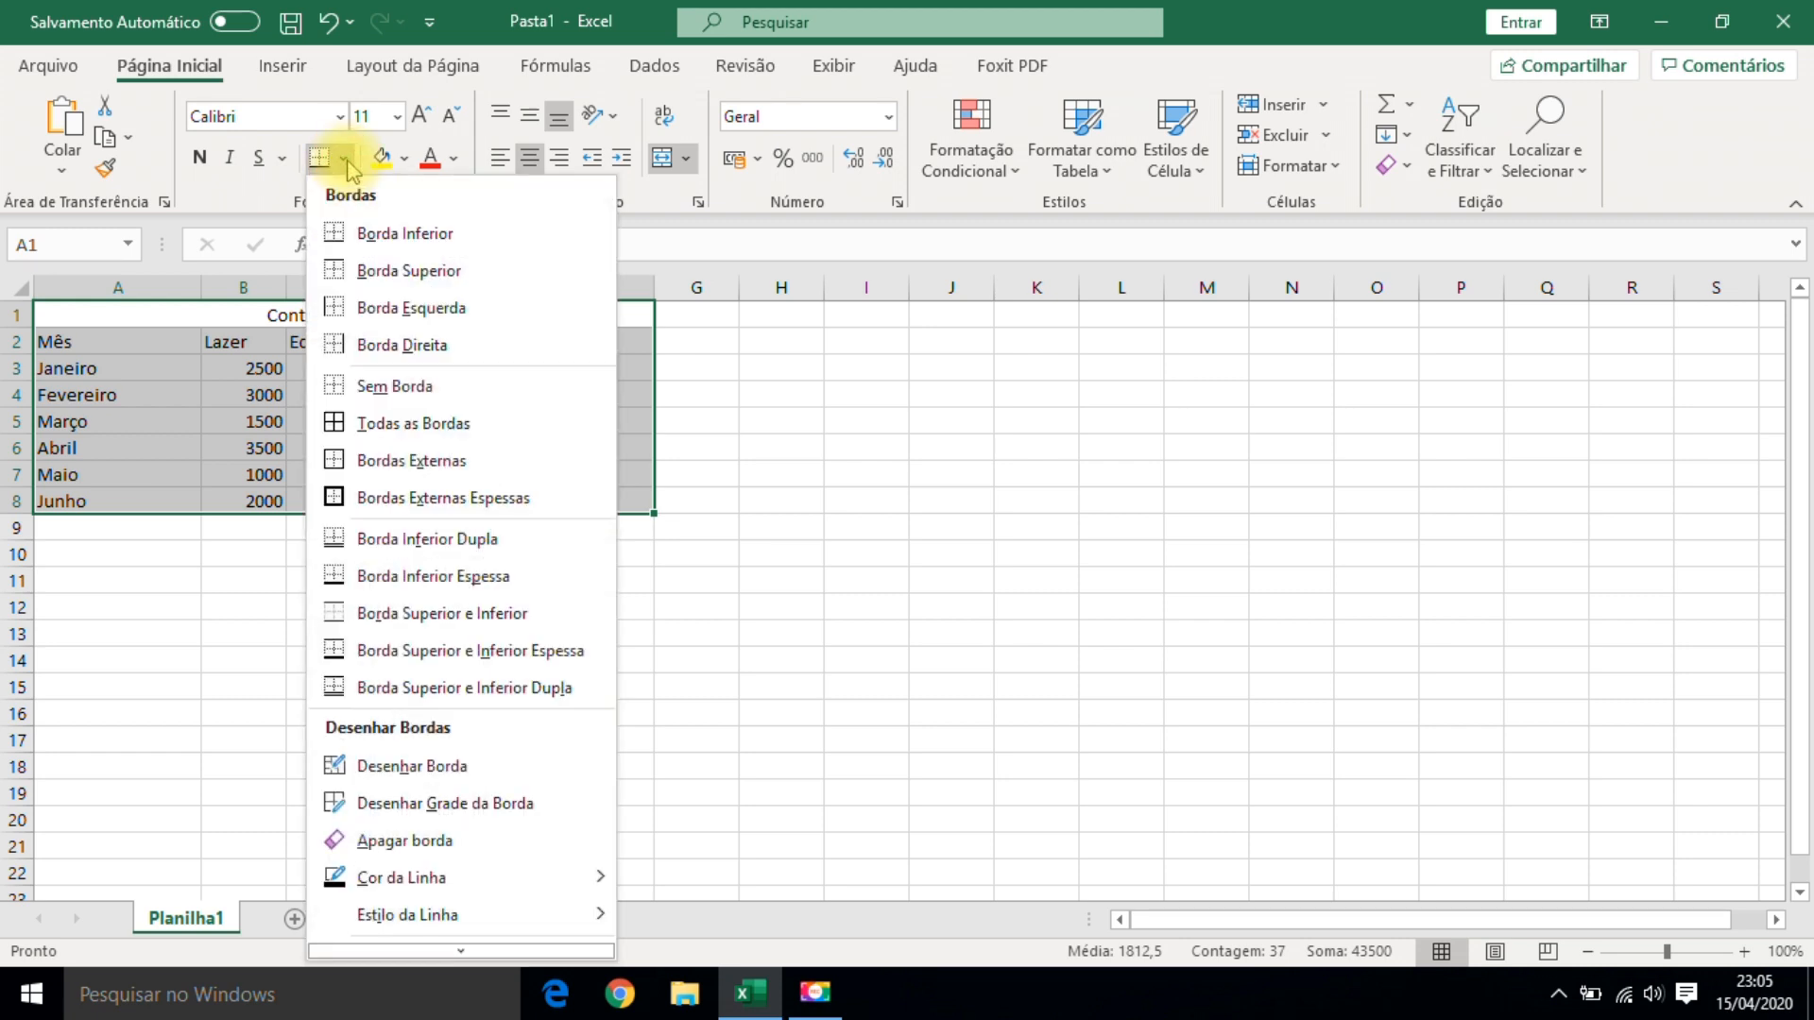
left_click(374, 423)
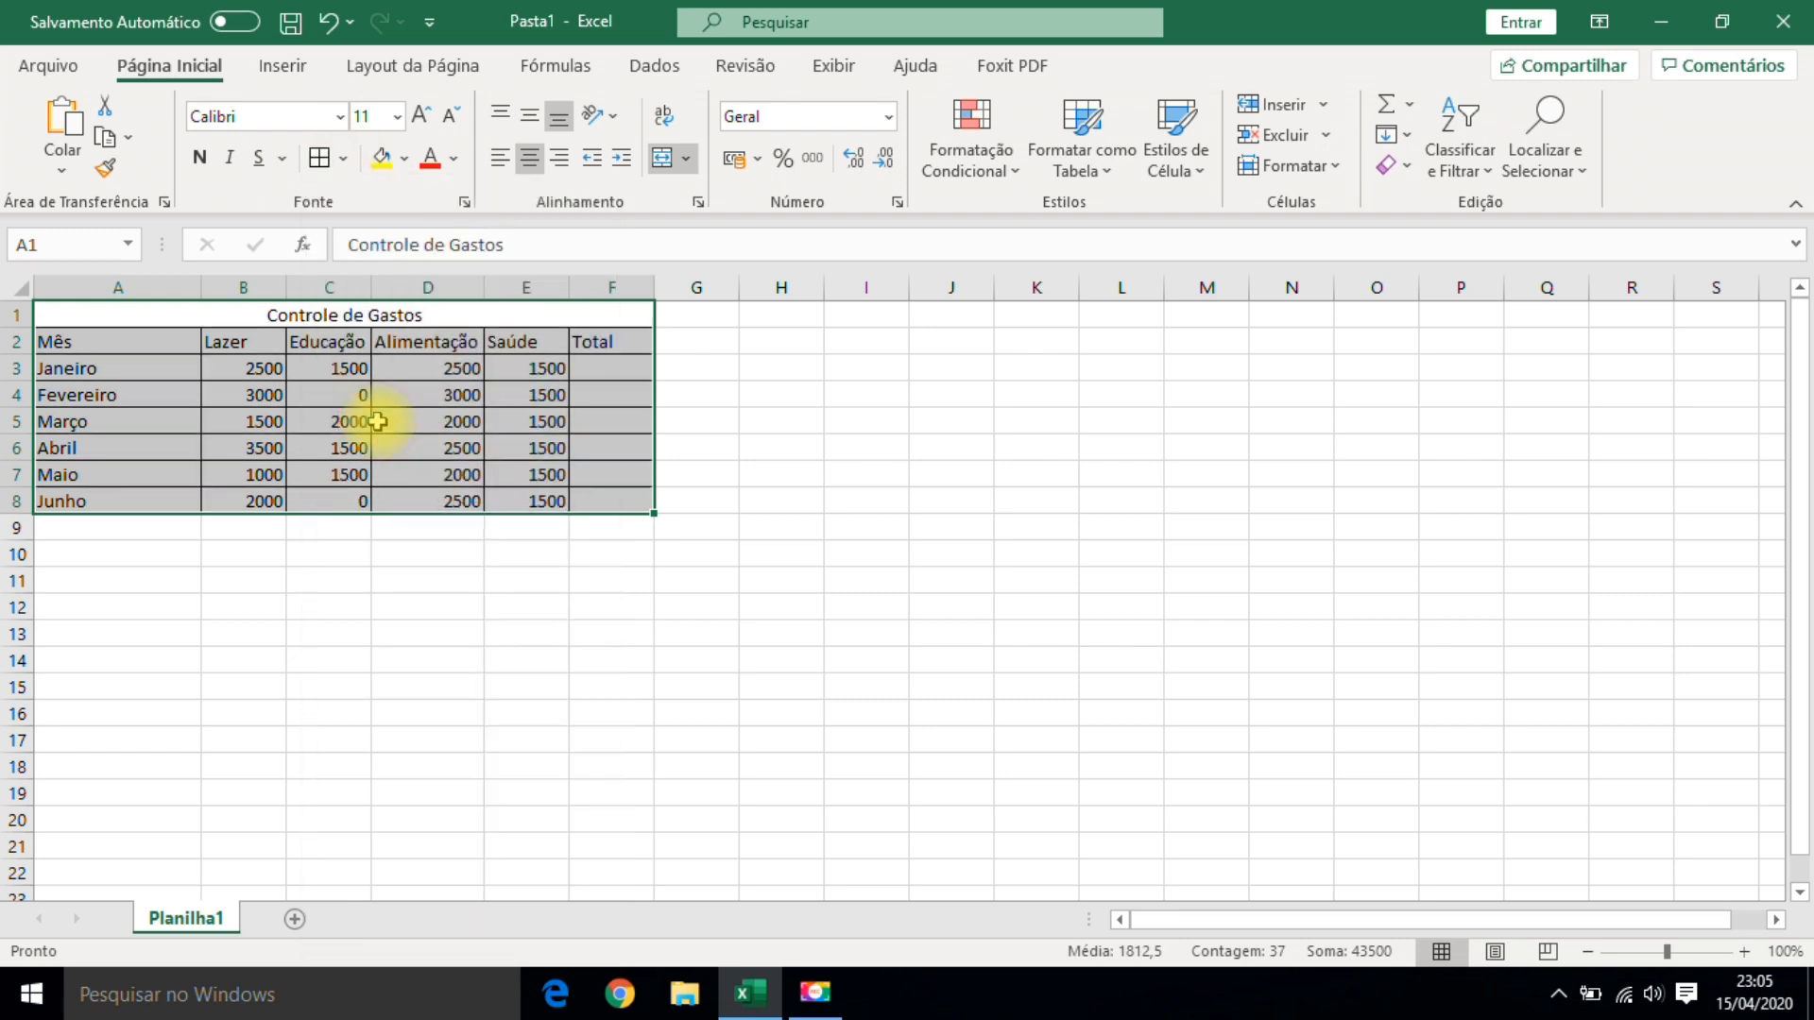
left_click(494, 572)
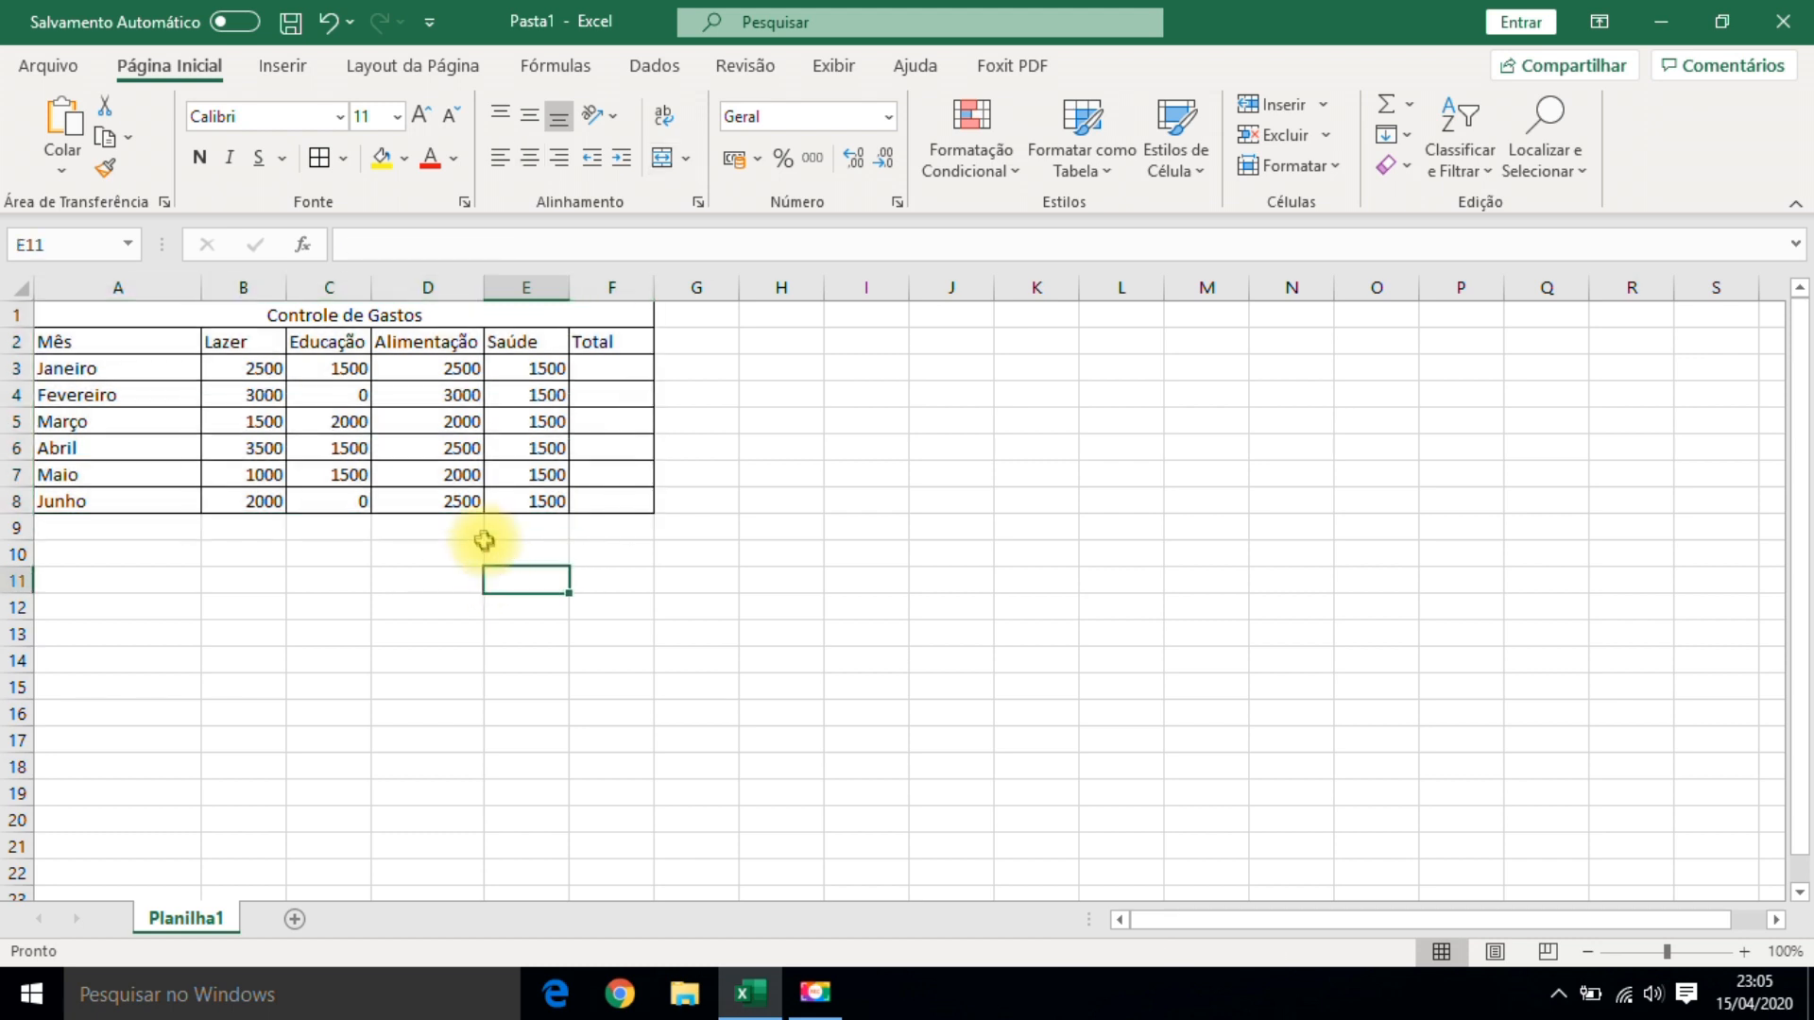
Increase the font size of the merged title "Controle de Gastos" to 14
left_click(348, 316)
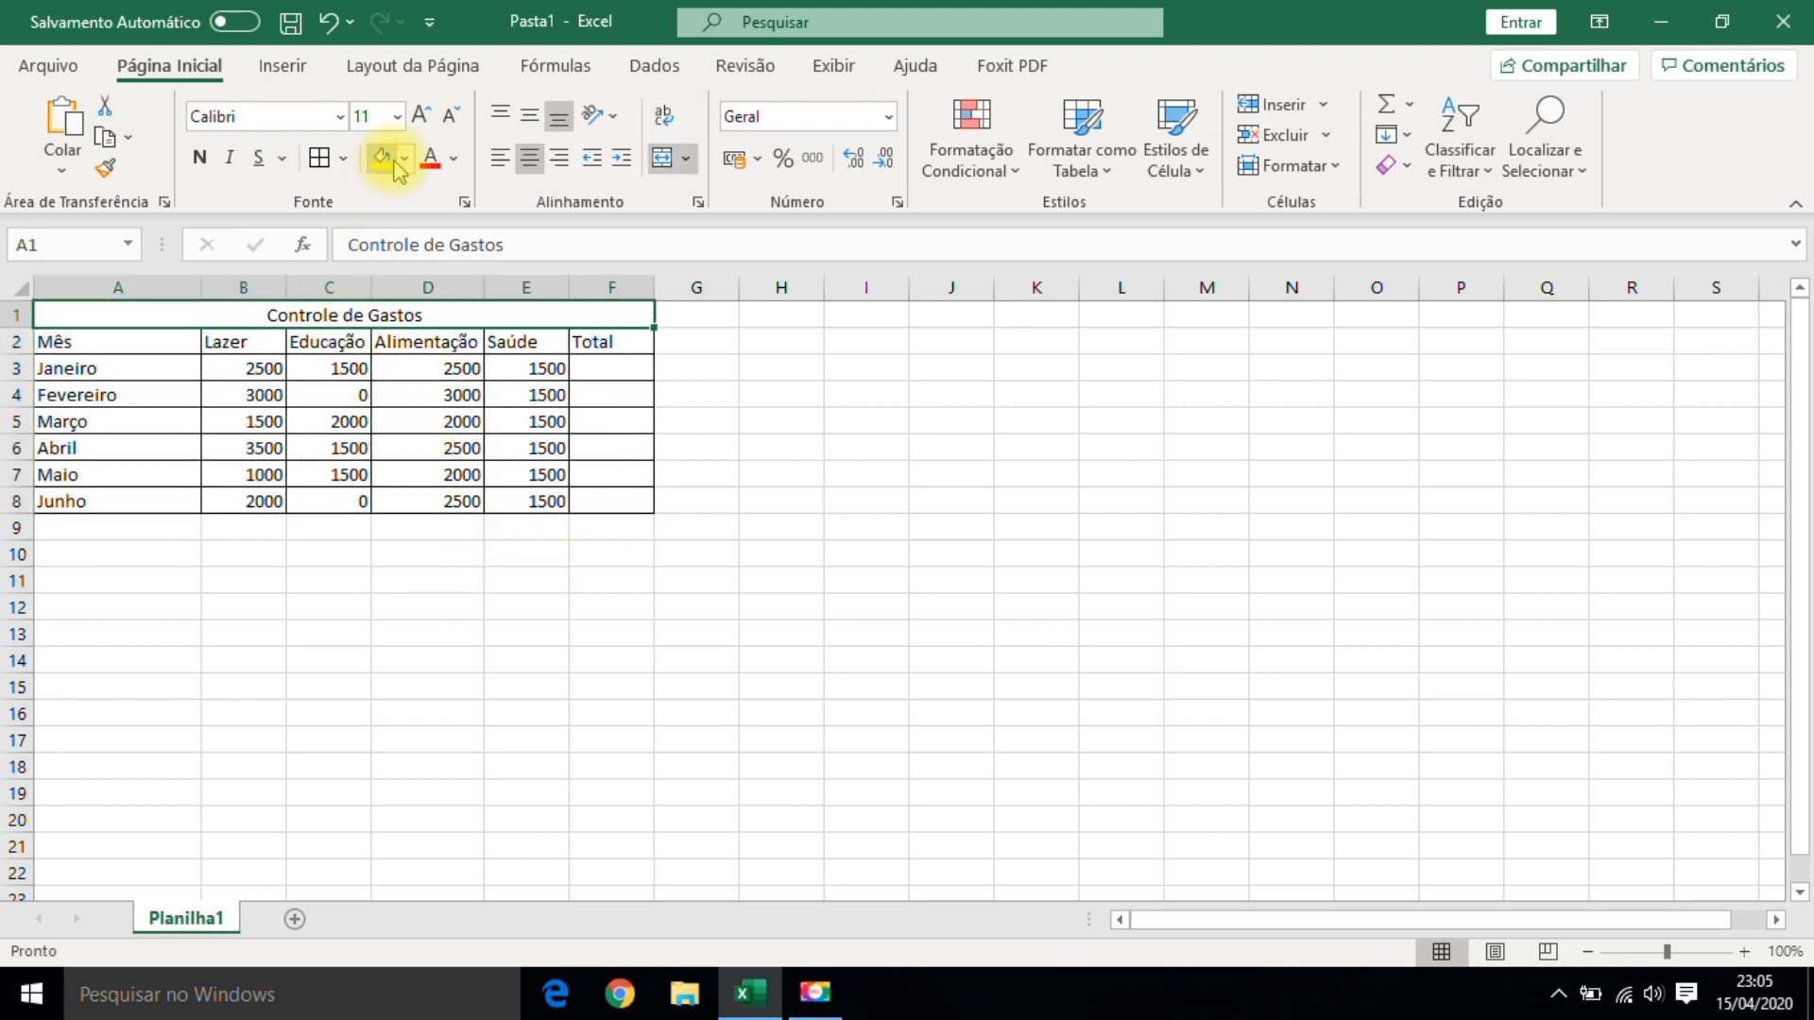
left_click(420, 117)
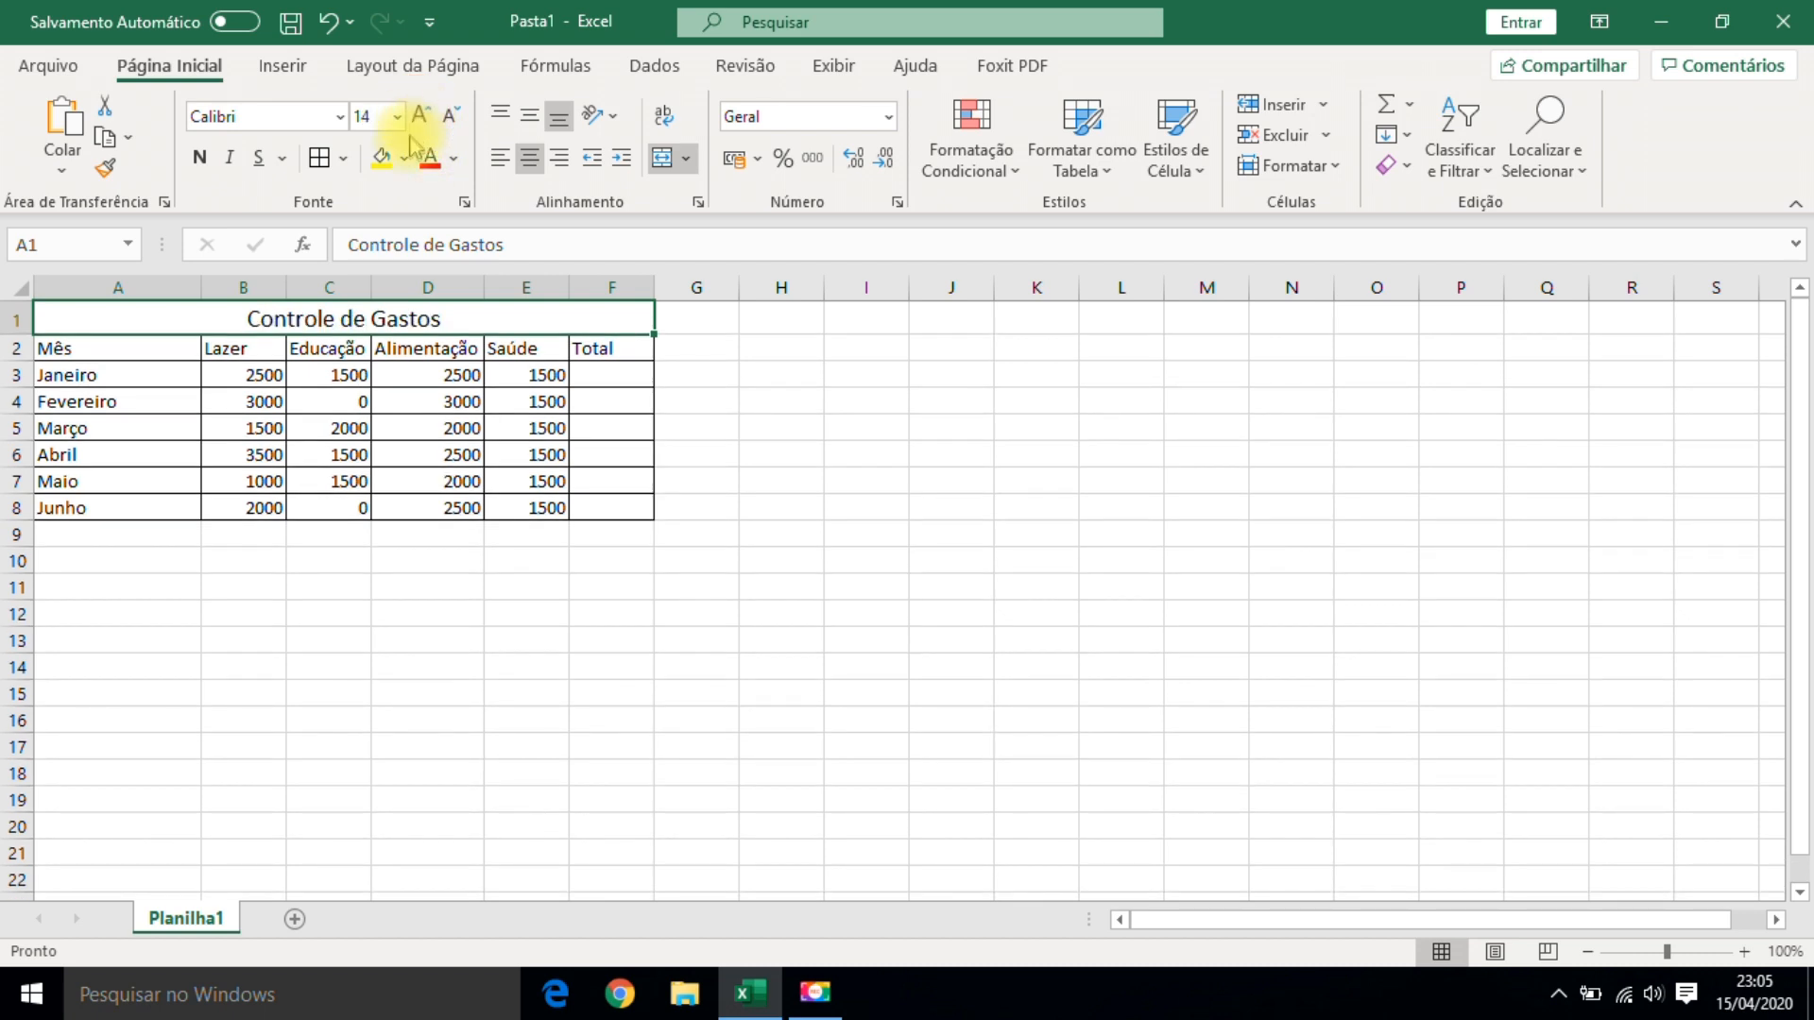
Fill the merged title cell "Controle de Gastos" with the standard dark red color
left_click(526, 586)
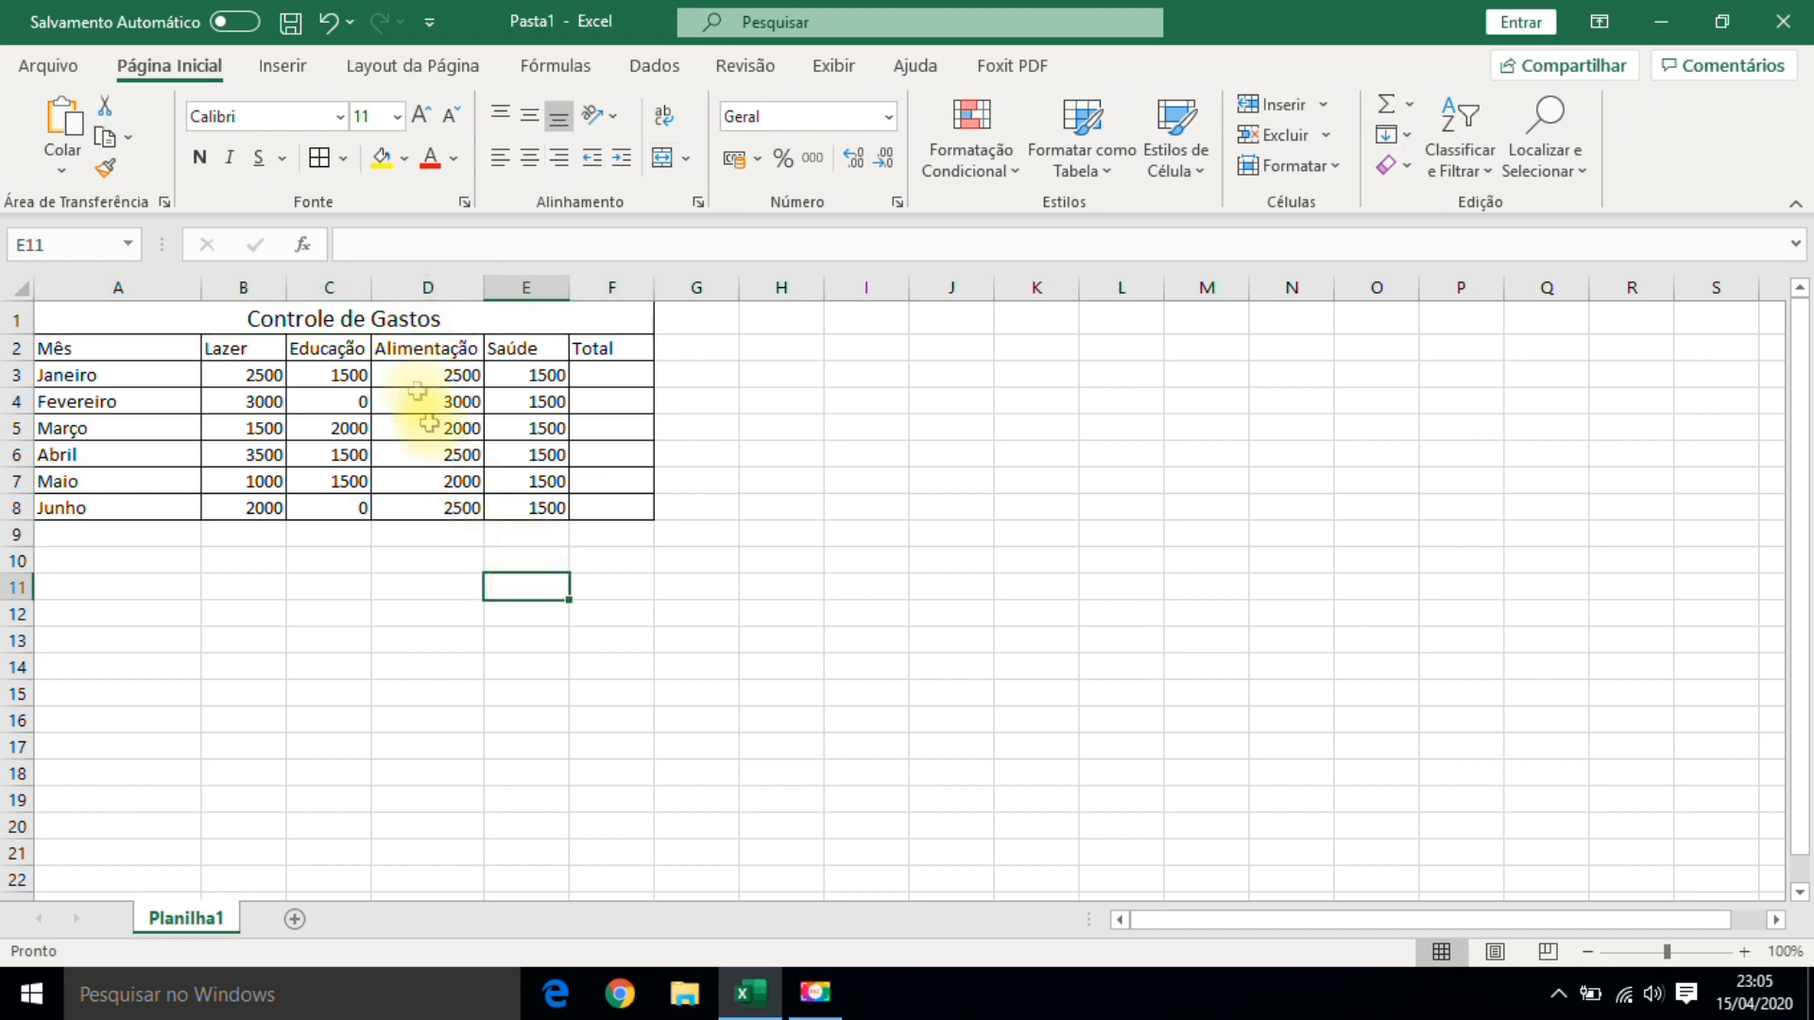
left_click(390, 316)
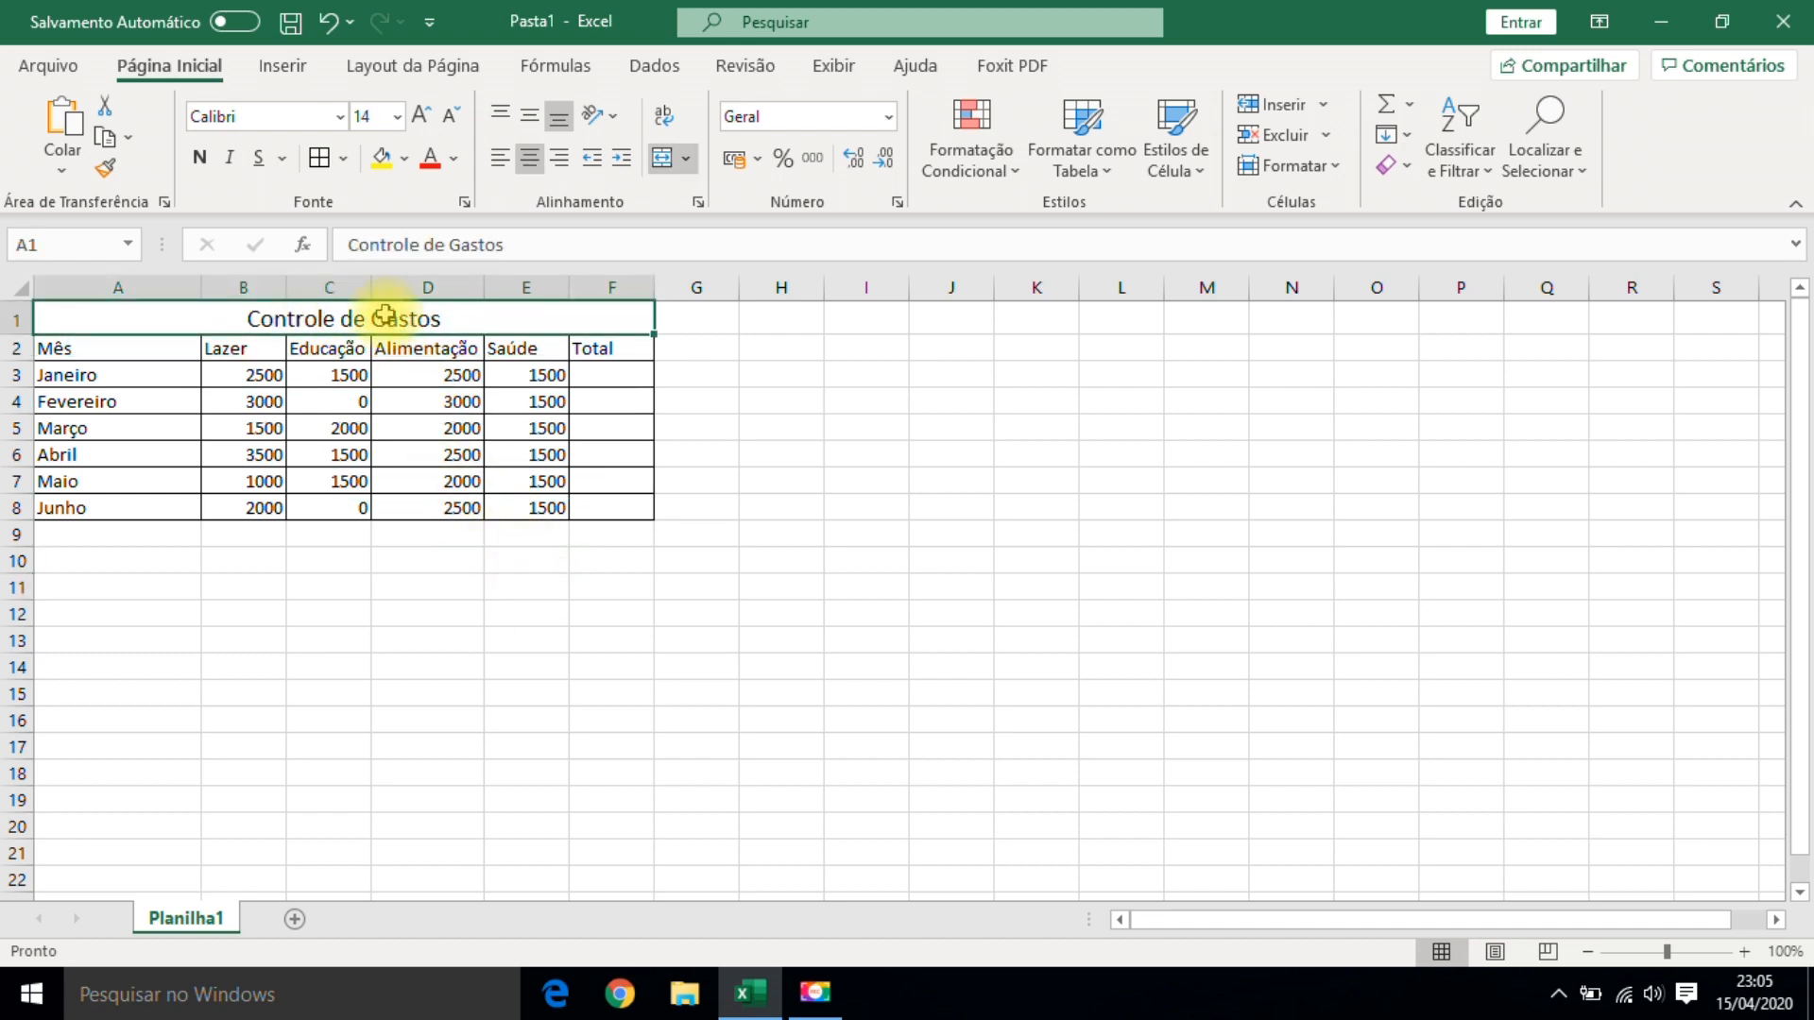
left_click(404, 159)
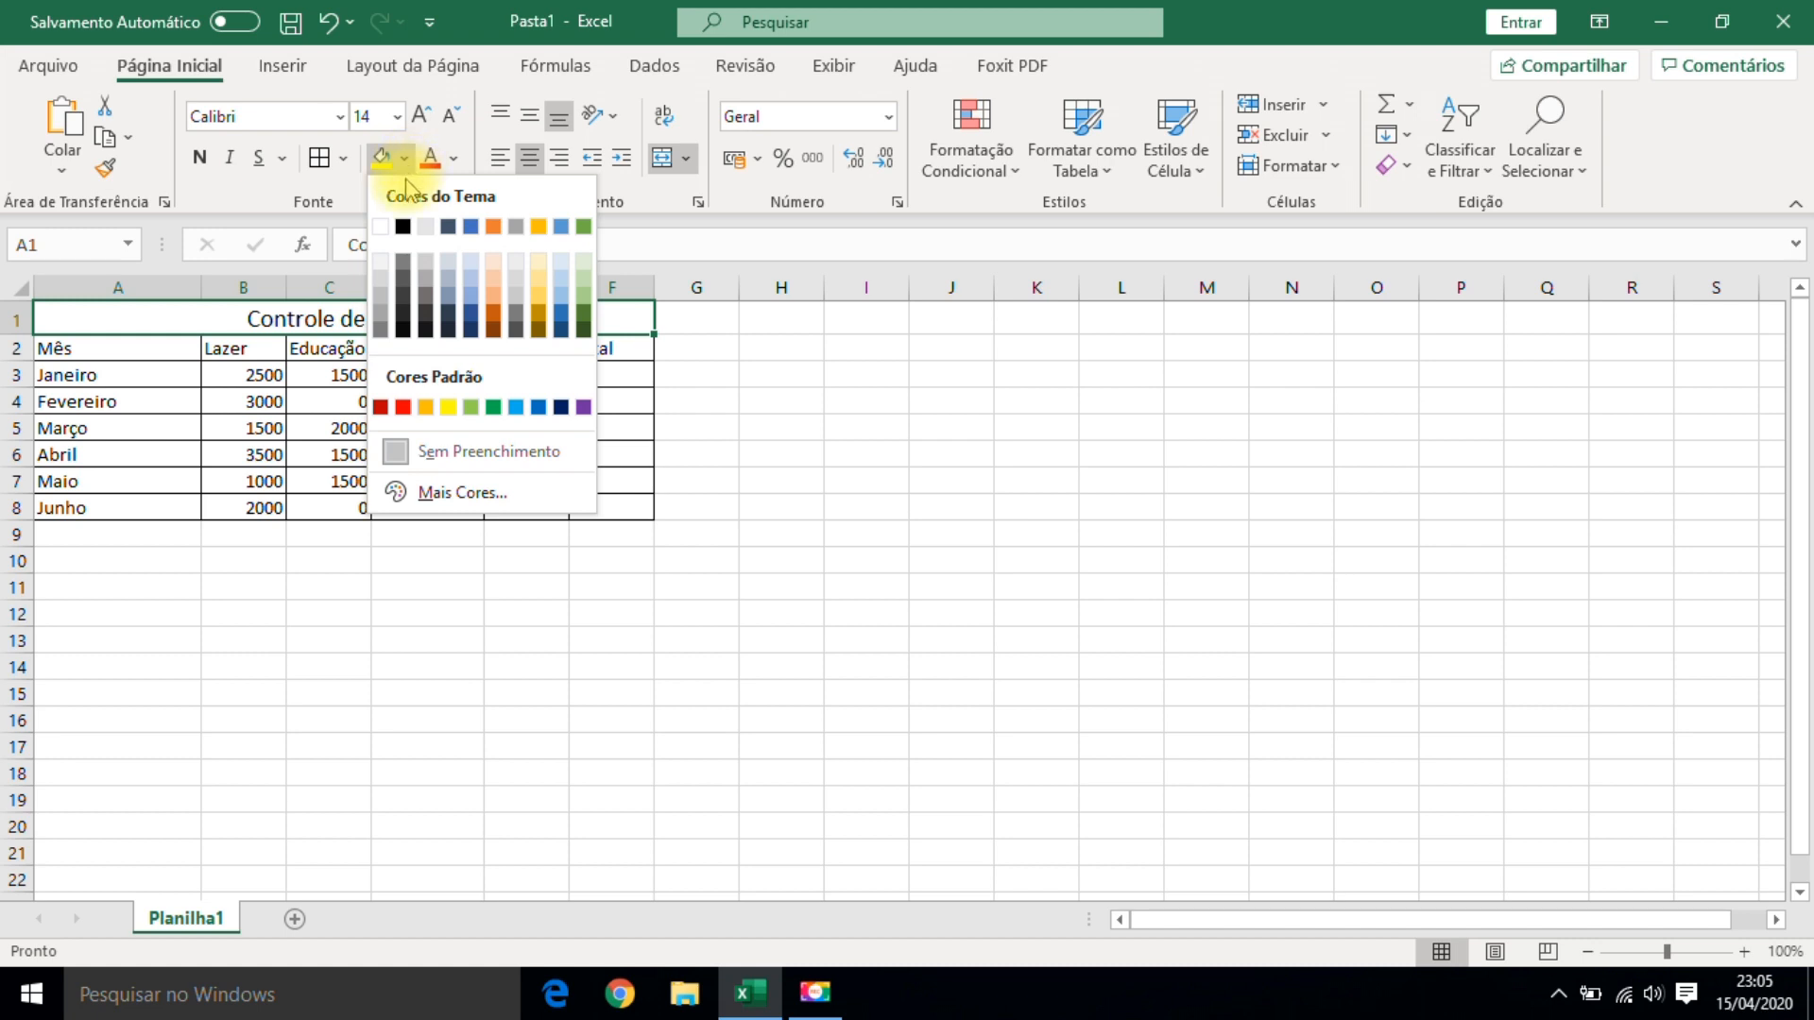
left_click(380, 406)
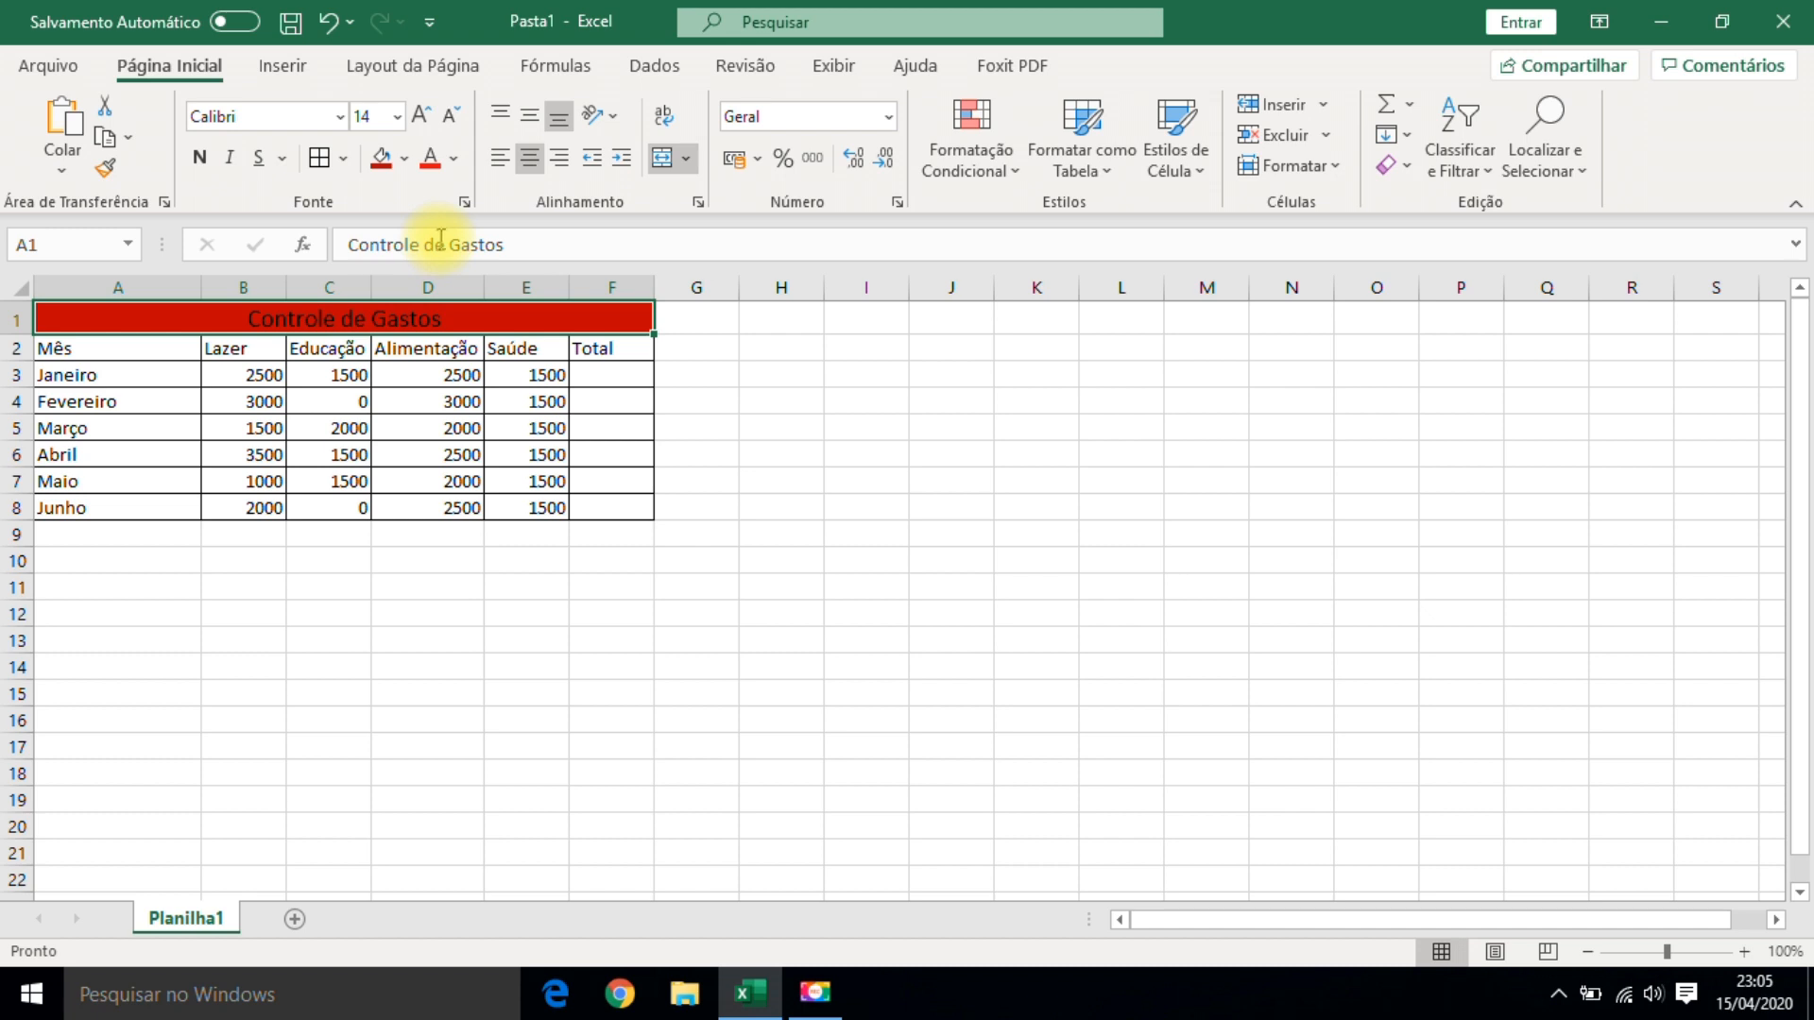
Make the title "Controle de Gastos" white and bold
left_click(461, 170)
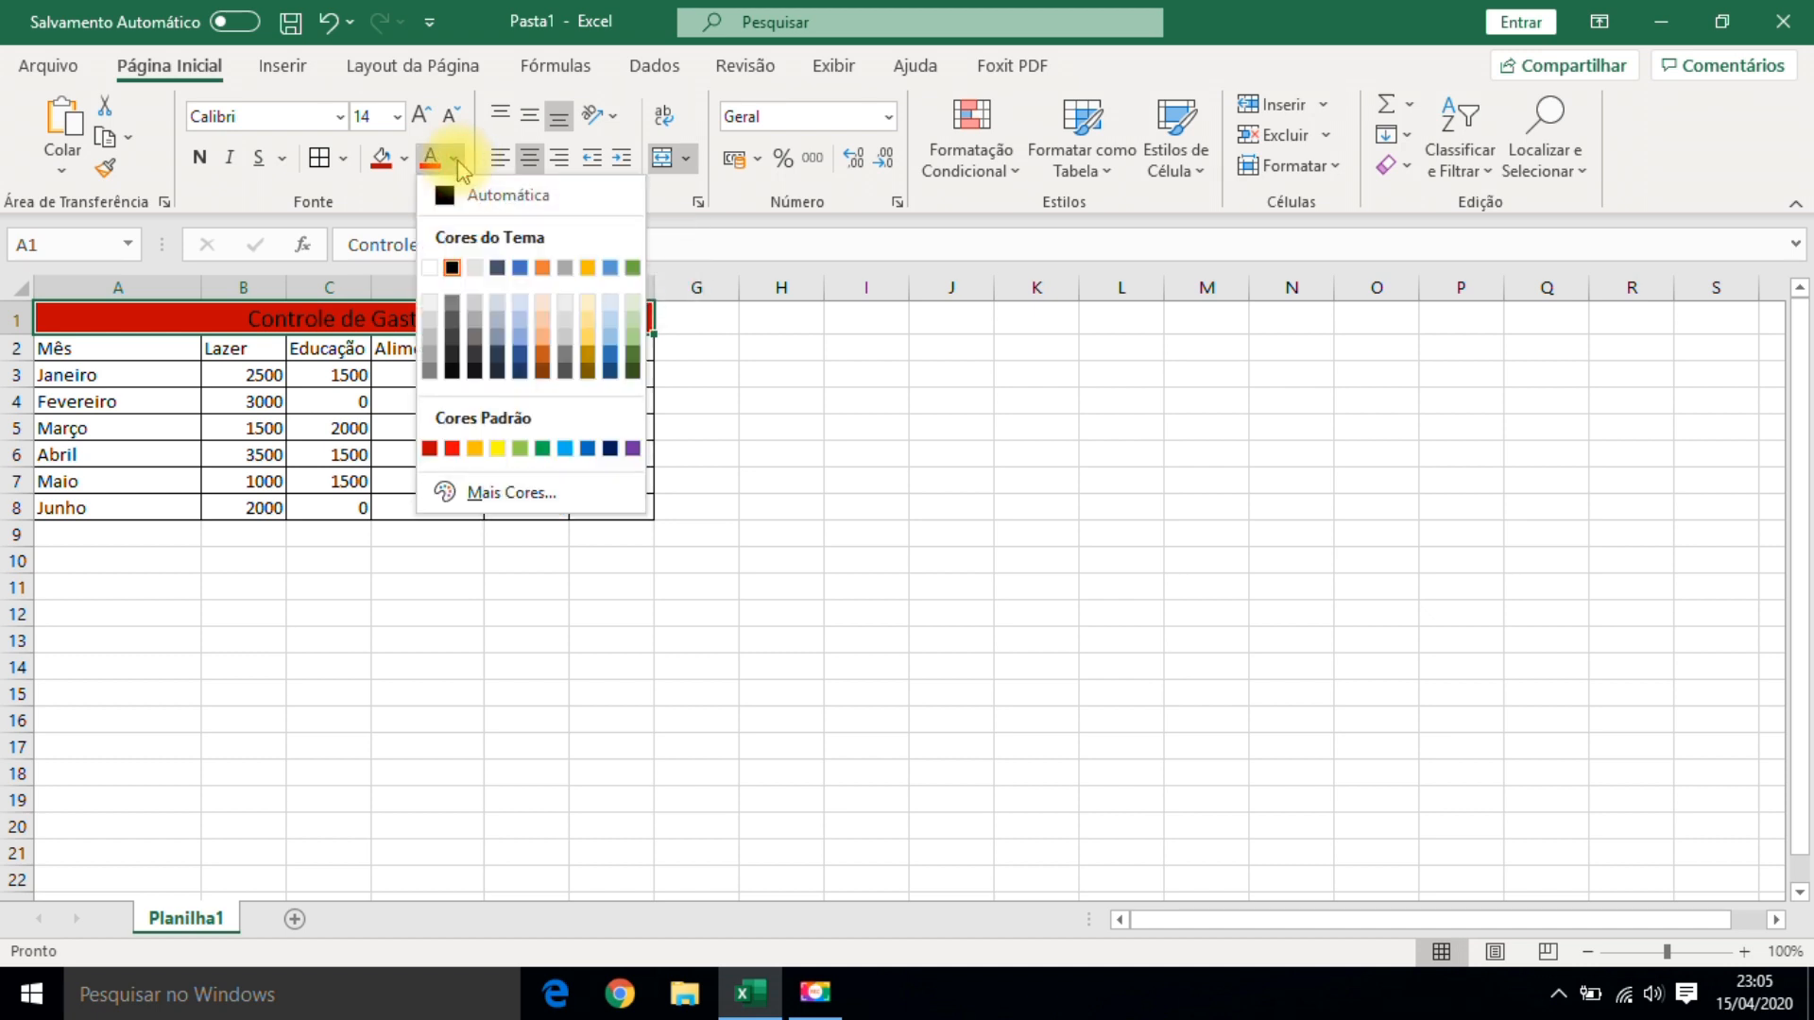
left_click(431, 266)
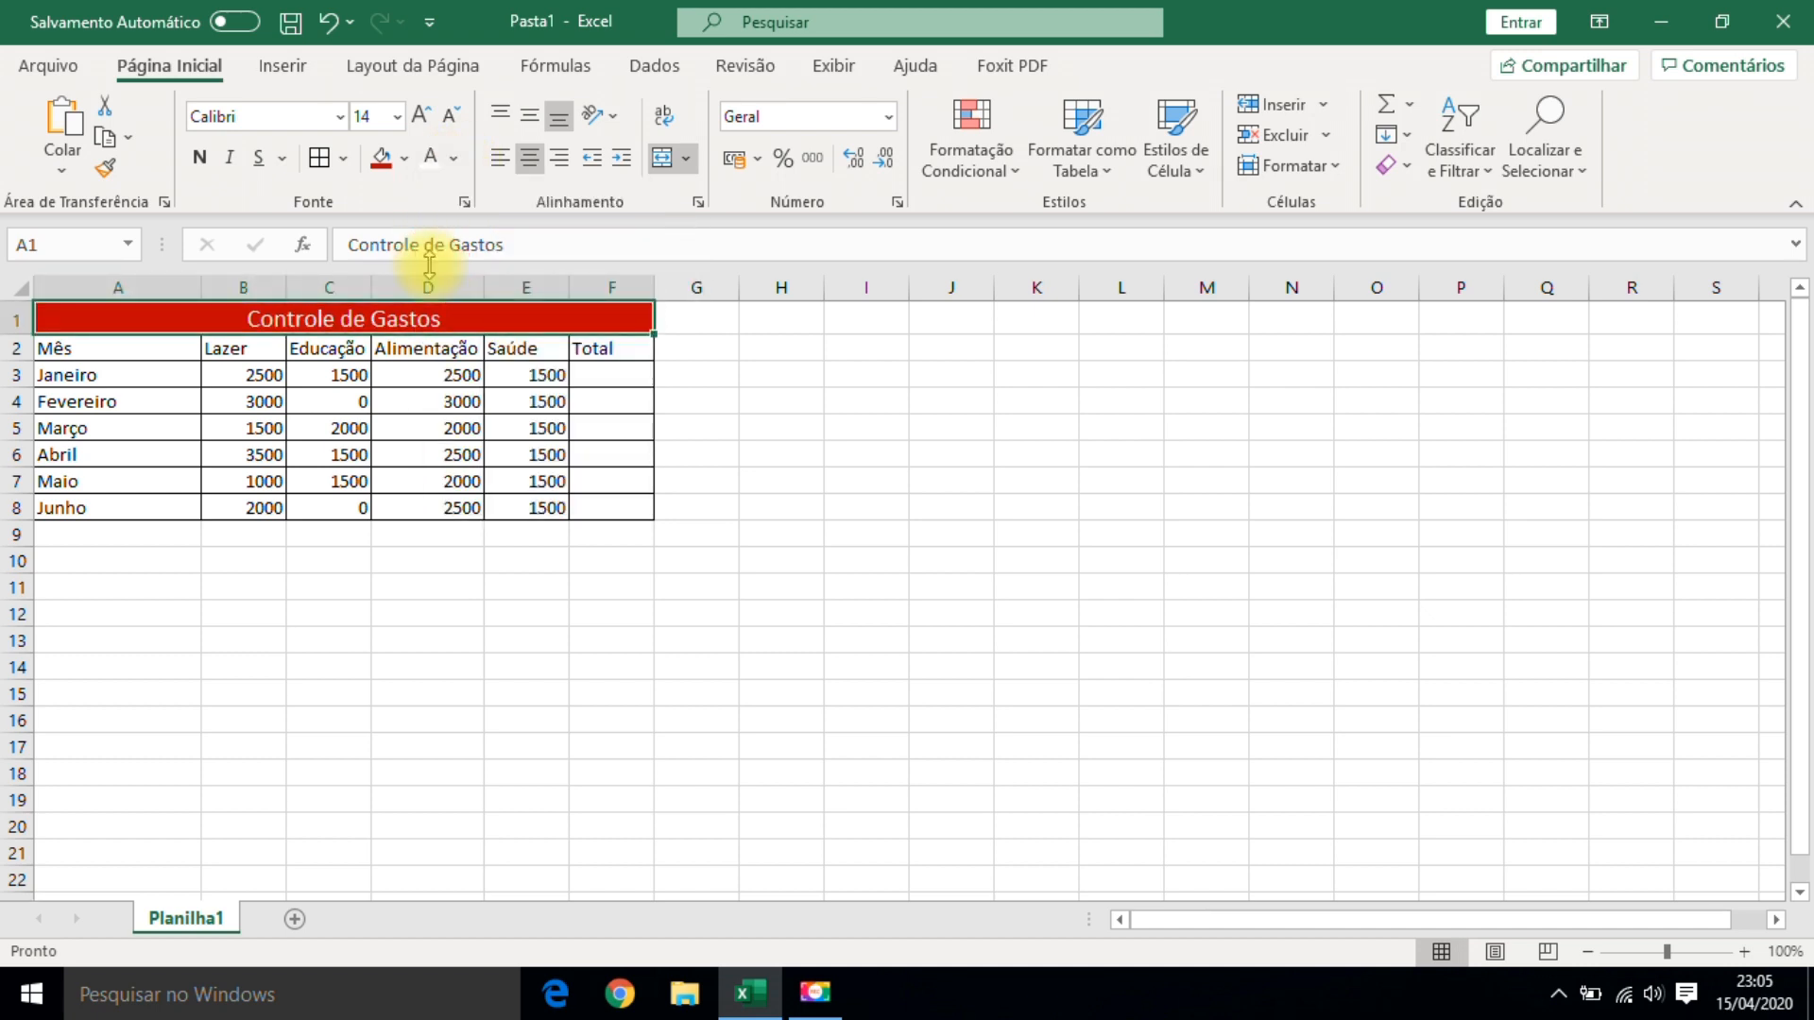
left_click(206, 161)
left_click(411, 597)
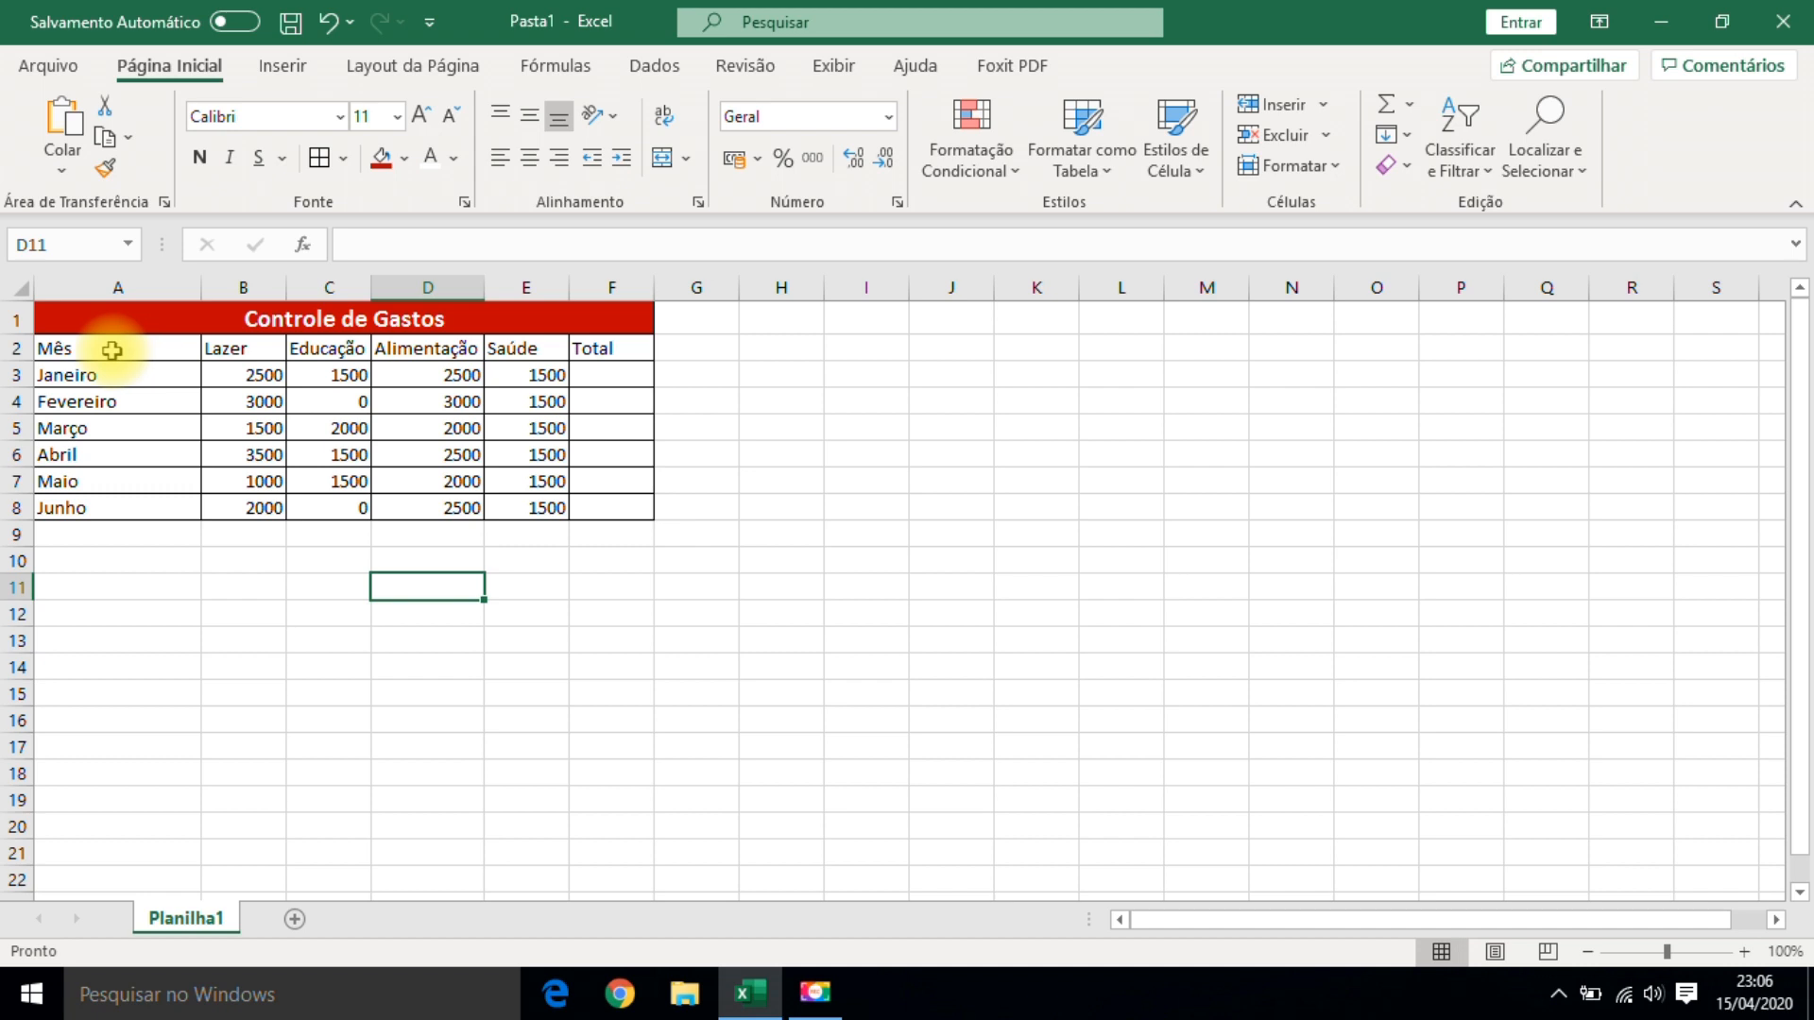
Fill the column heading row A2:F2, from "Mês" to "Total", with a light gray theme color
left_click_drag(111, 350, 590, 370)
left_click(1032, 672)
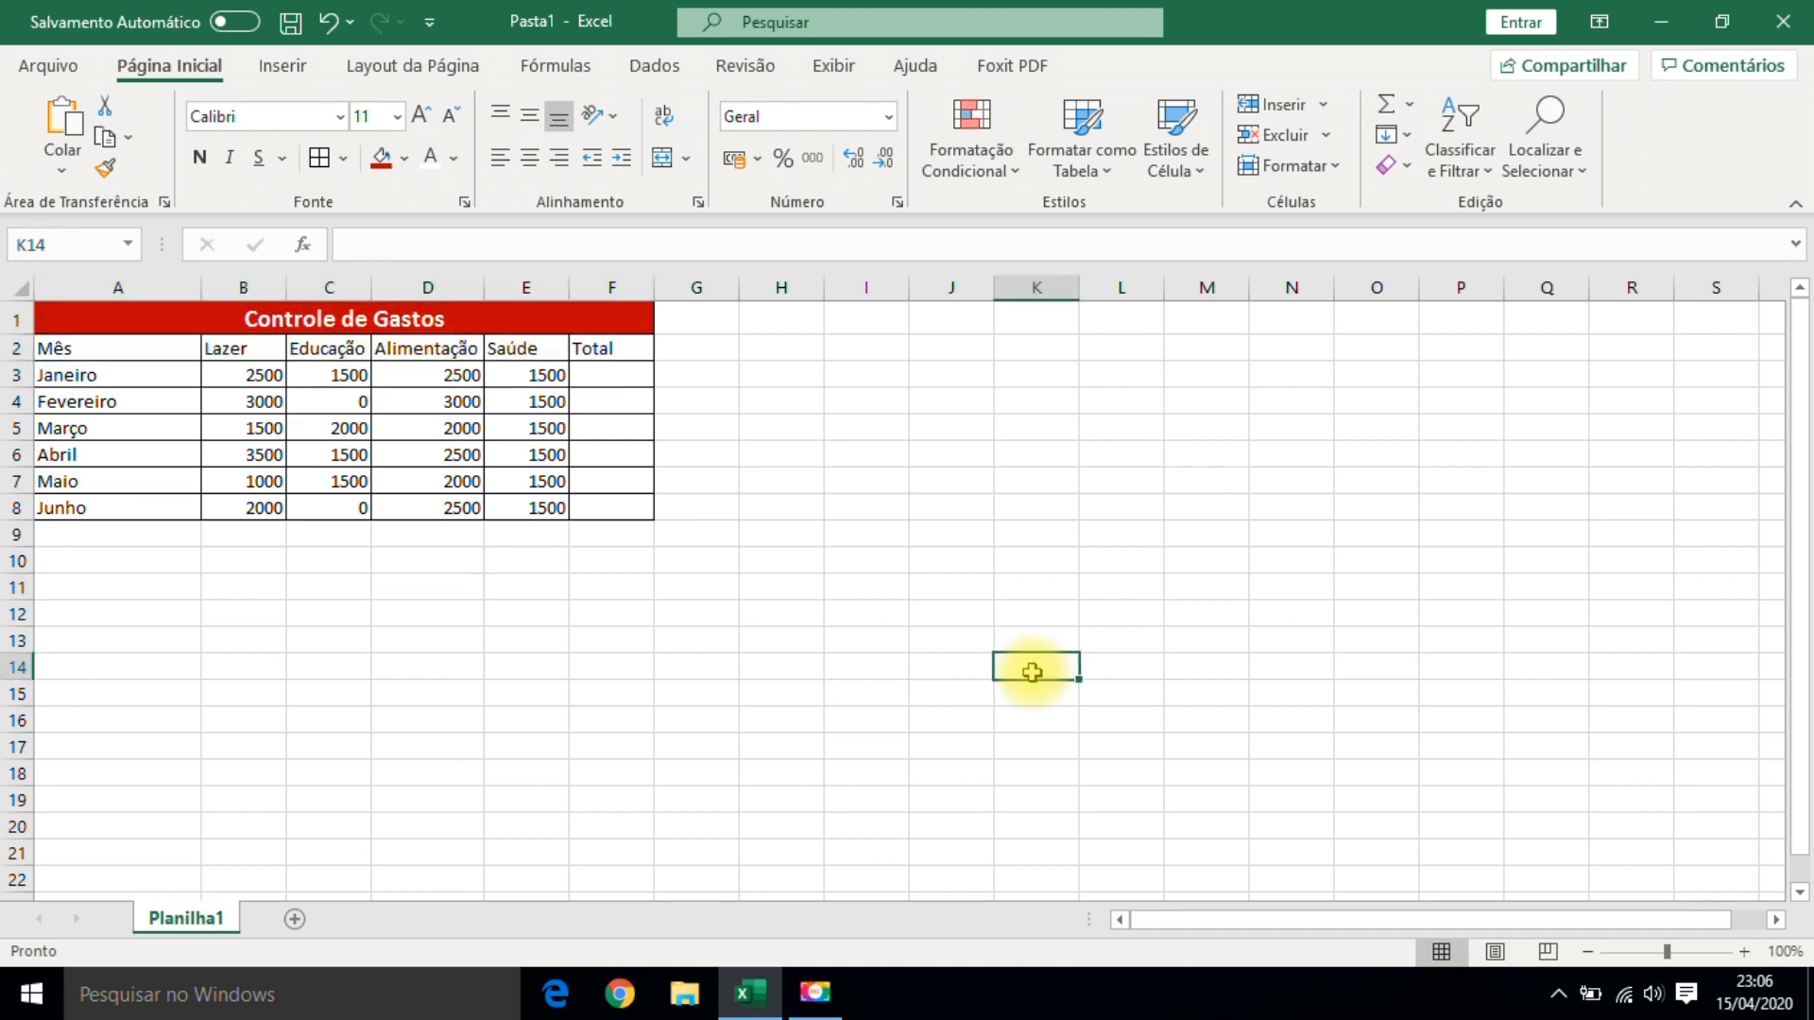
left_click(114, 348)
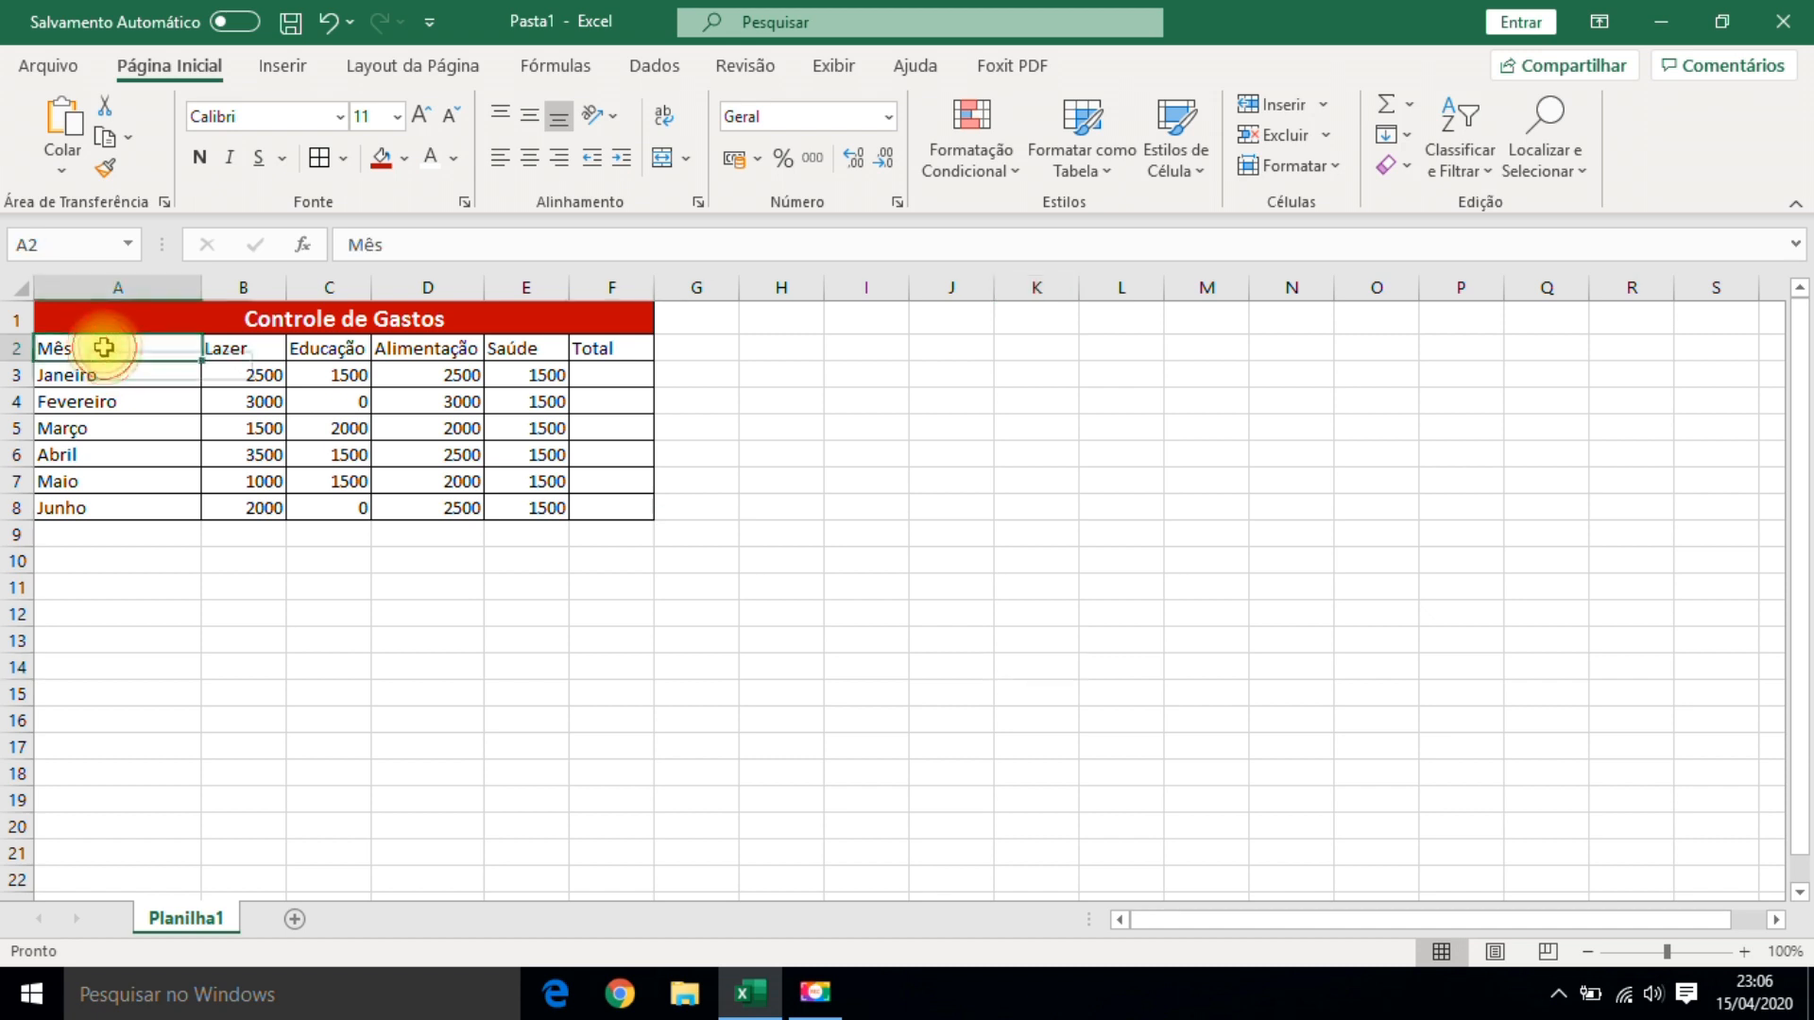
left_click_drag(120, 347, 592, 352)
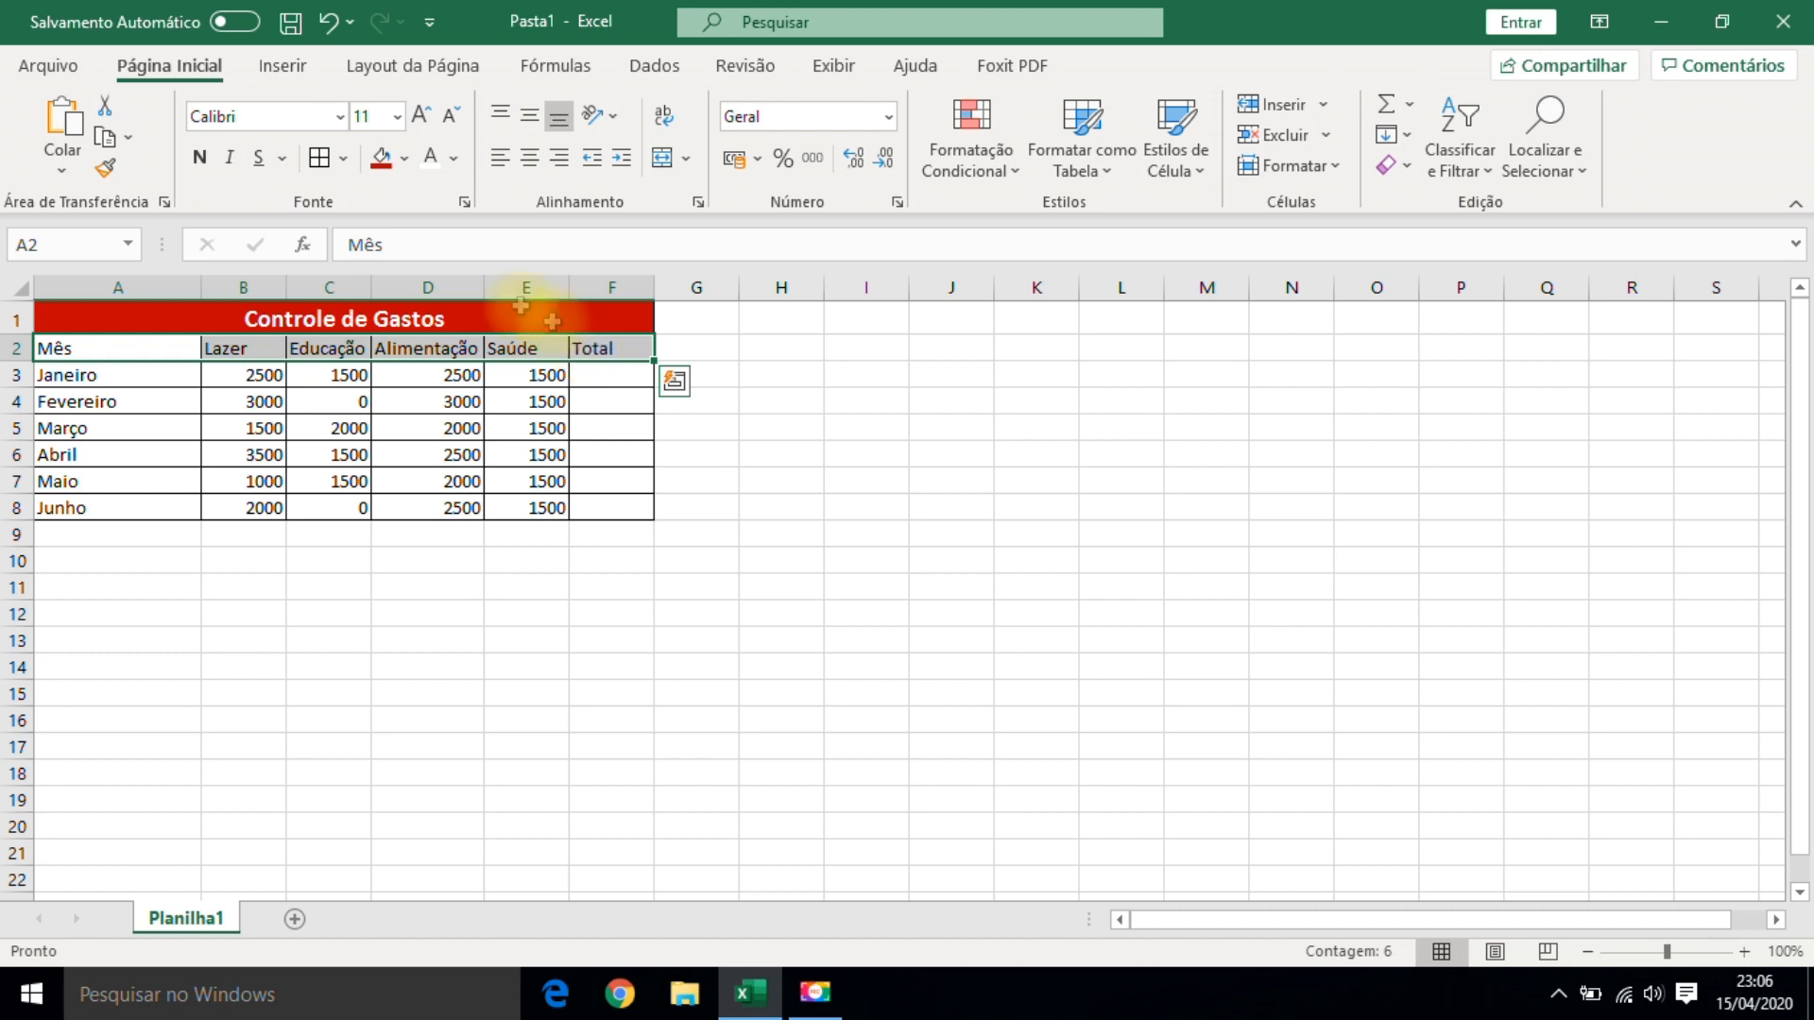
left_click(405, 161)
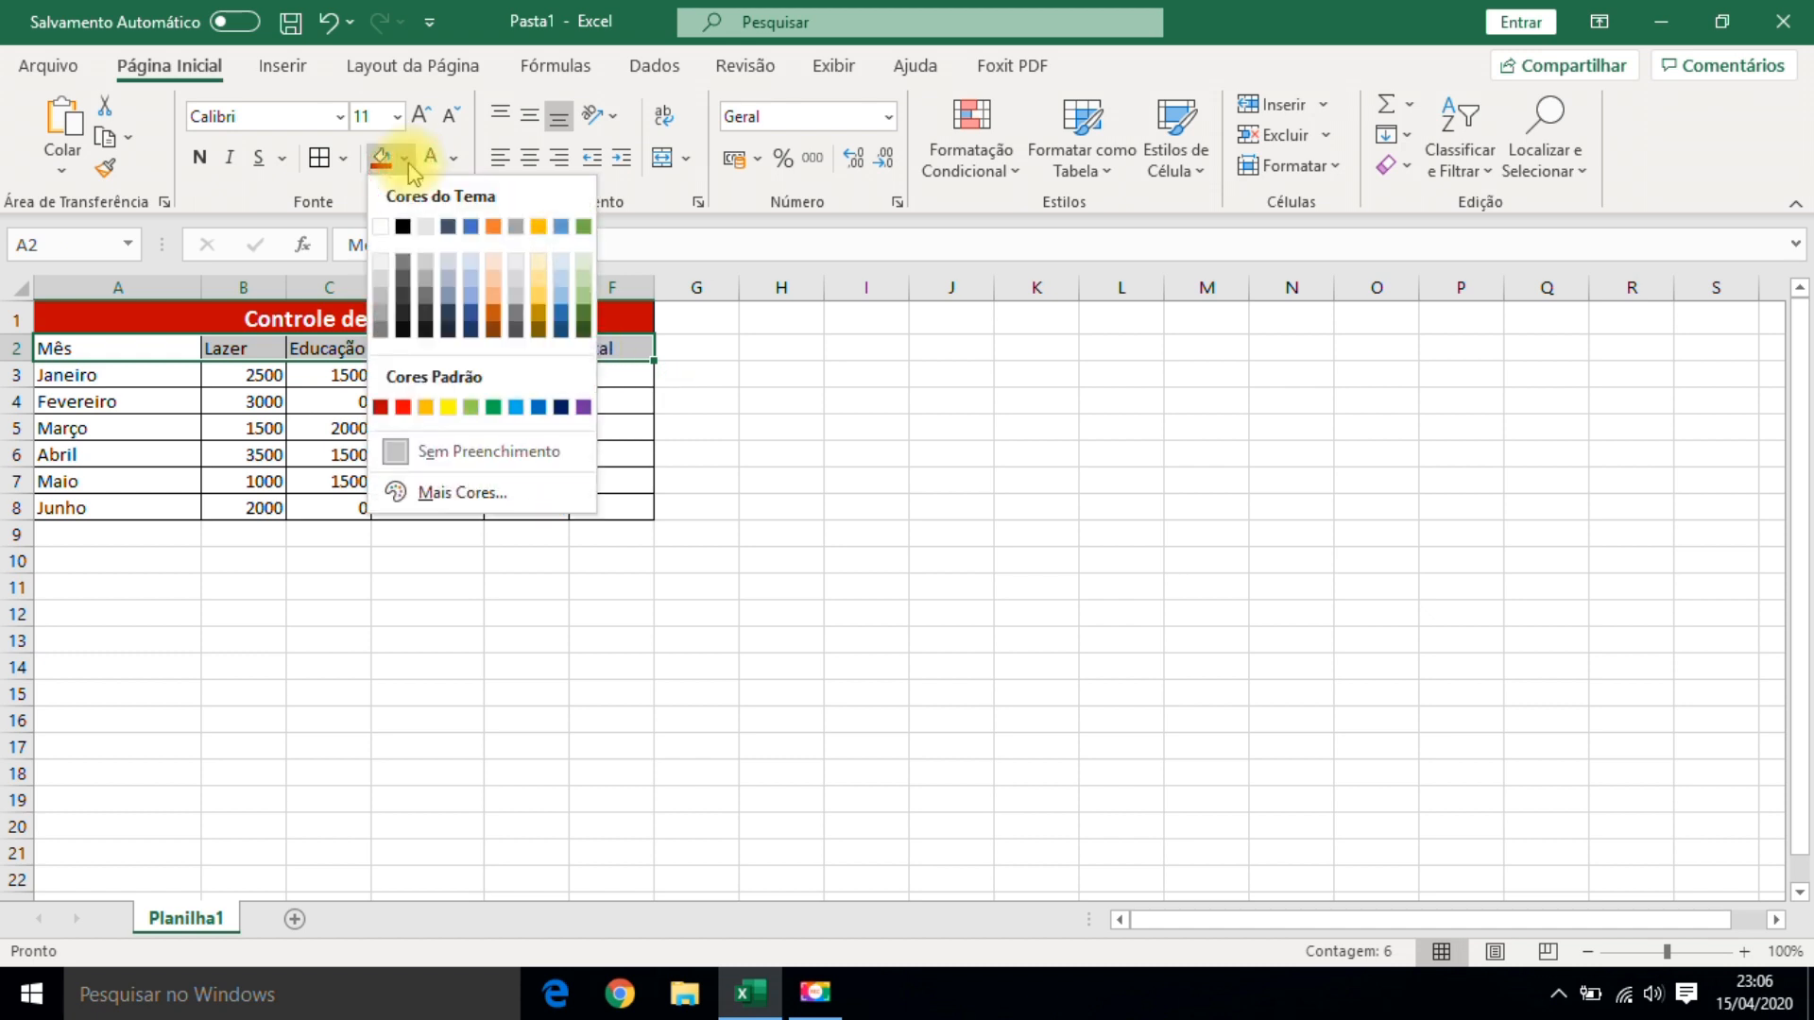
left_click(423, 261)
Make the column headings in A2:F2 bold and center them horizontally
left_click(198, 159)
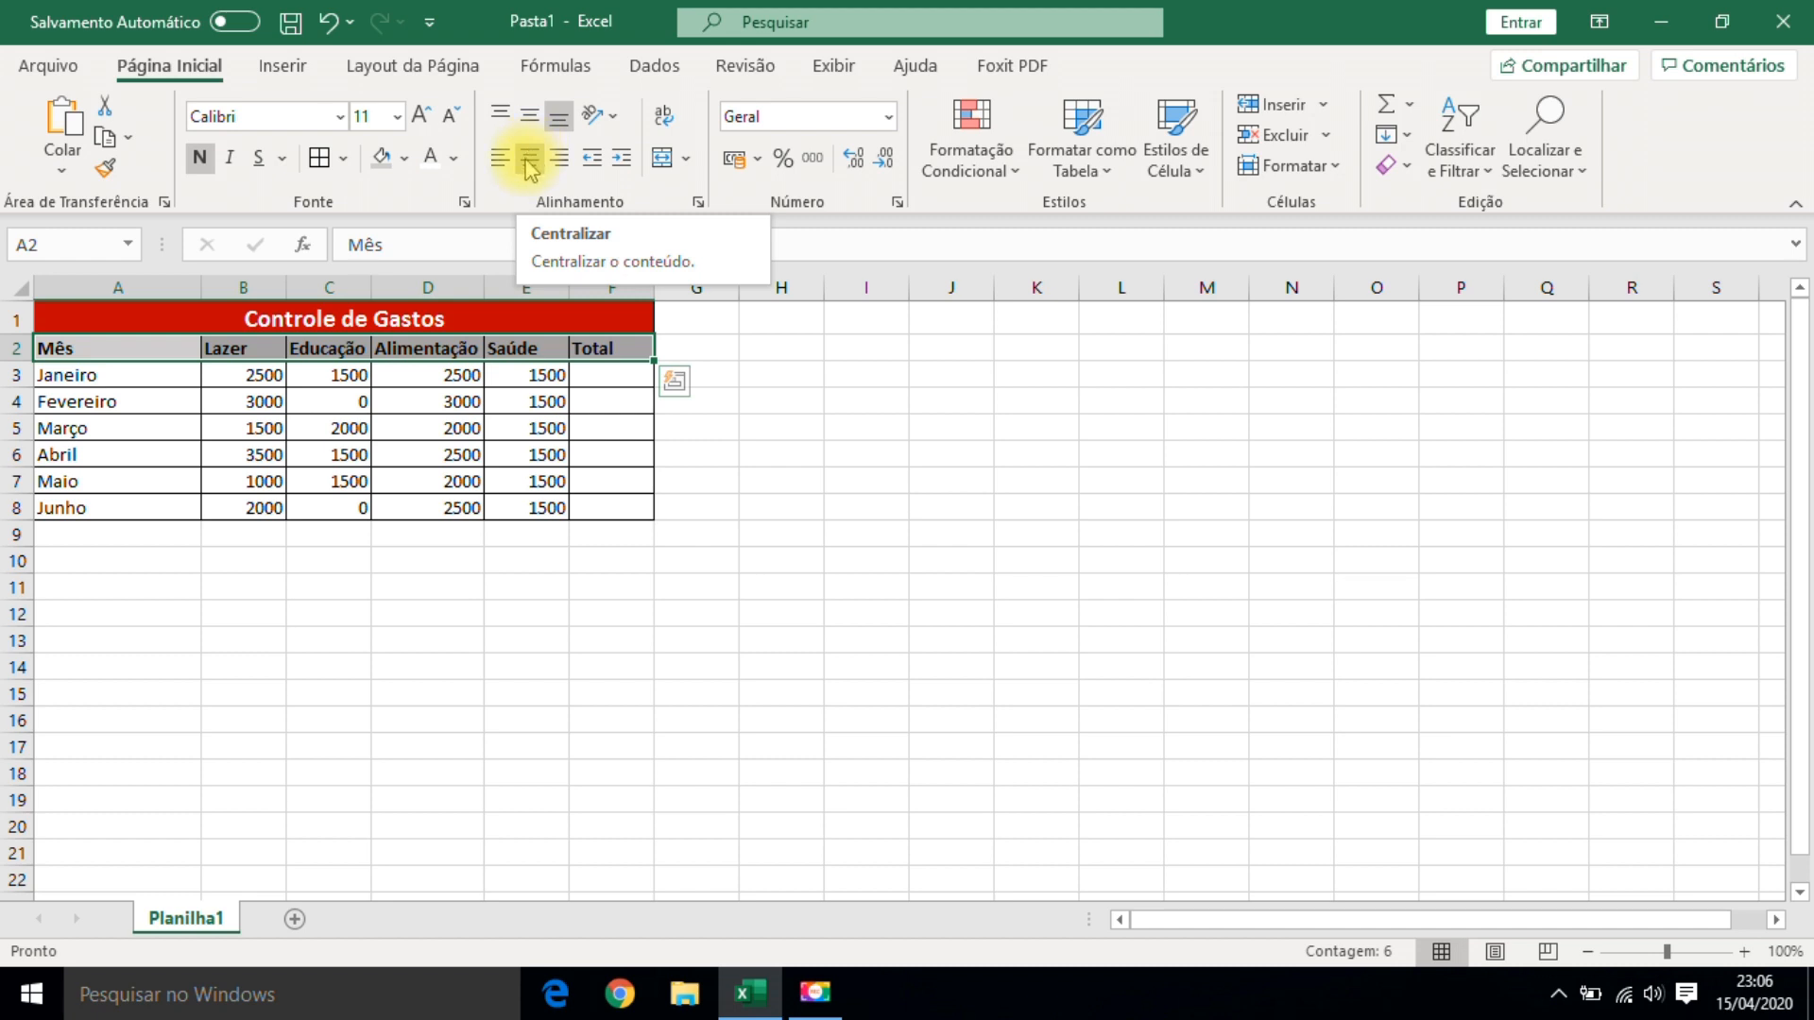
left_click(530, 161)
left_click(454, 670)
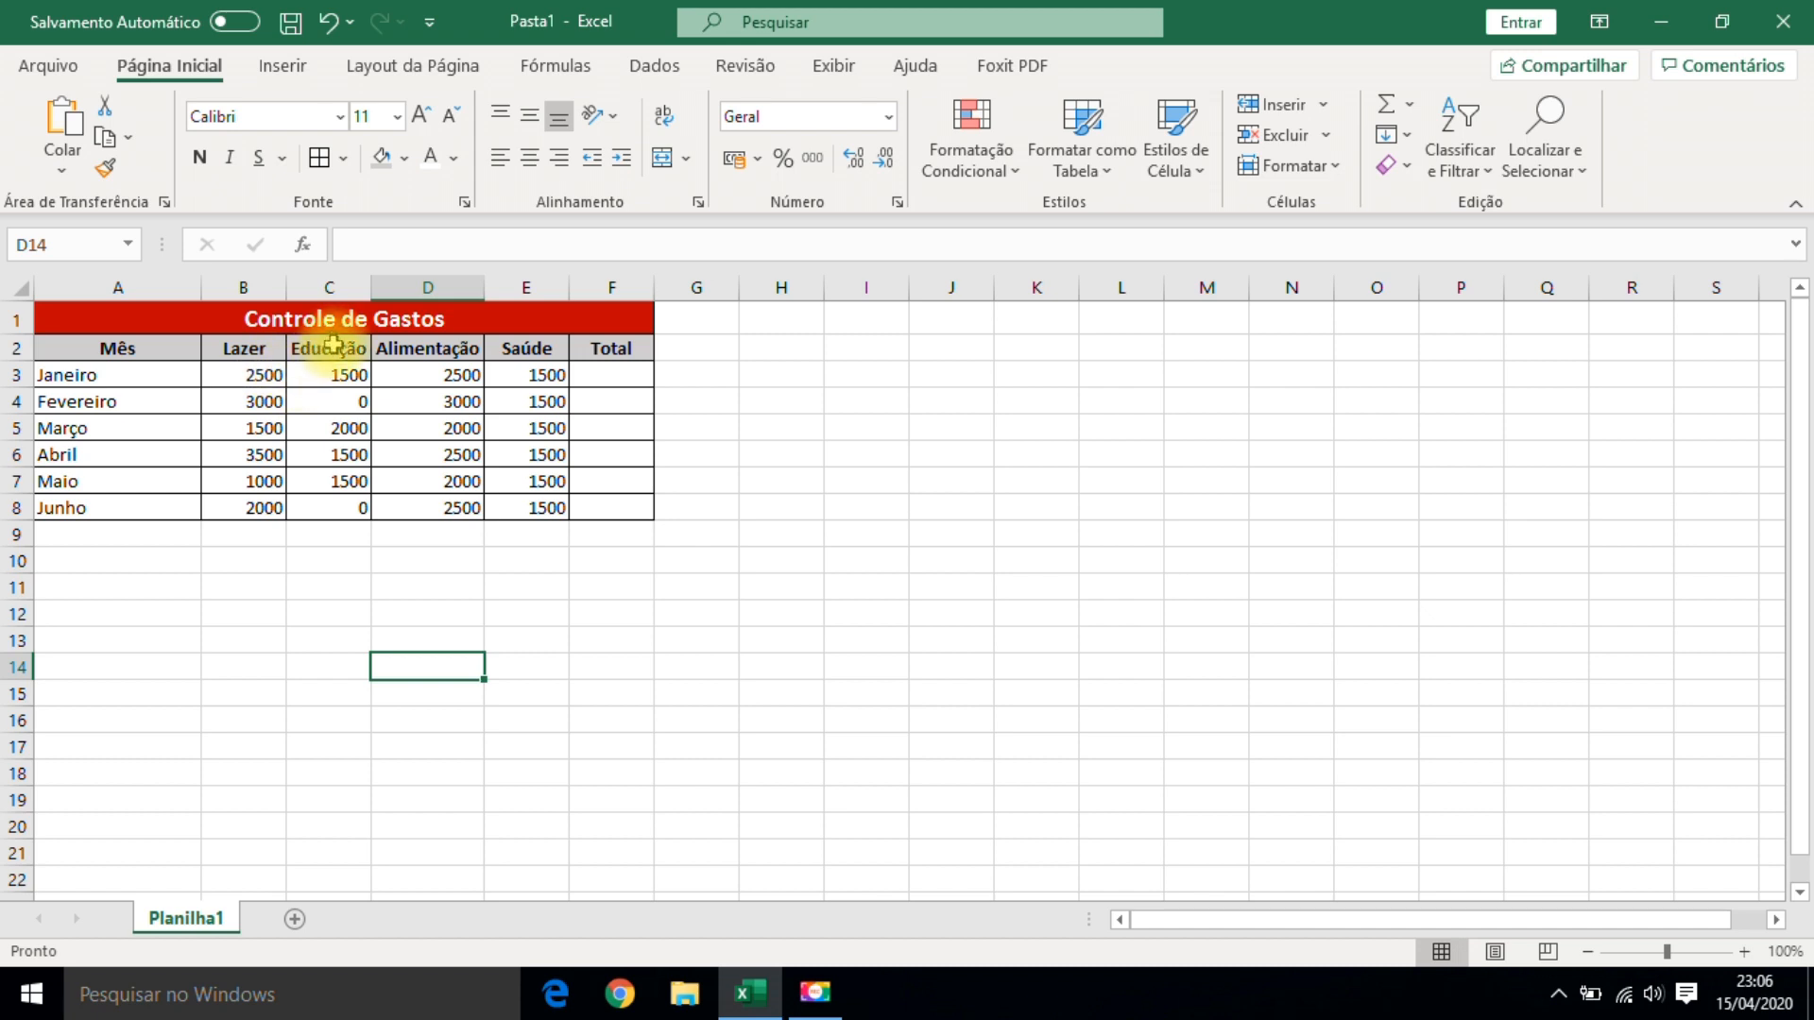
Narrow column A to slightly wider than its month names and make title row 1 taller
double_click(201, 290)
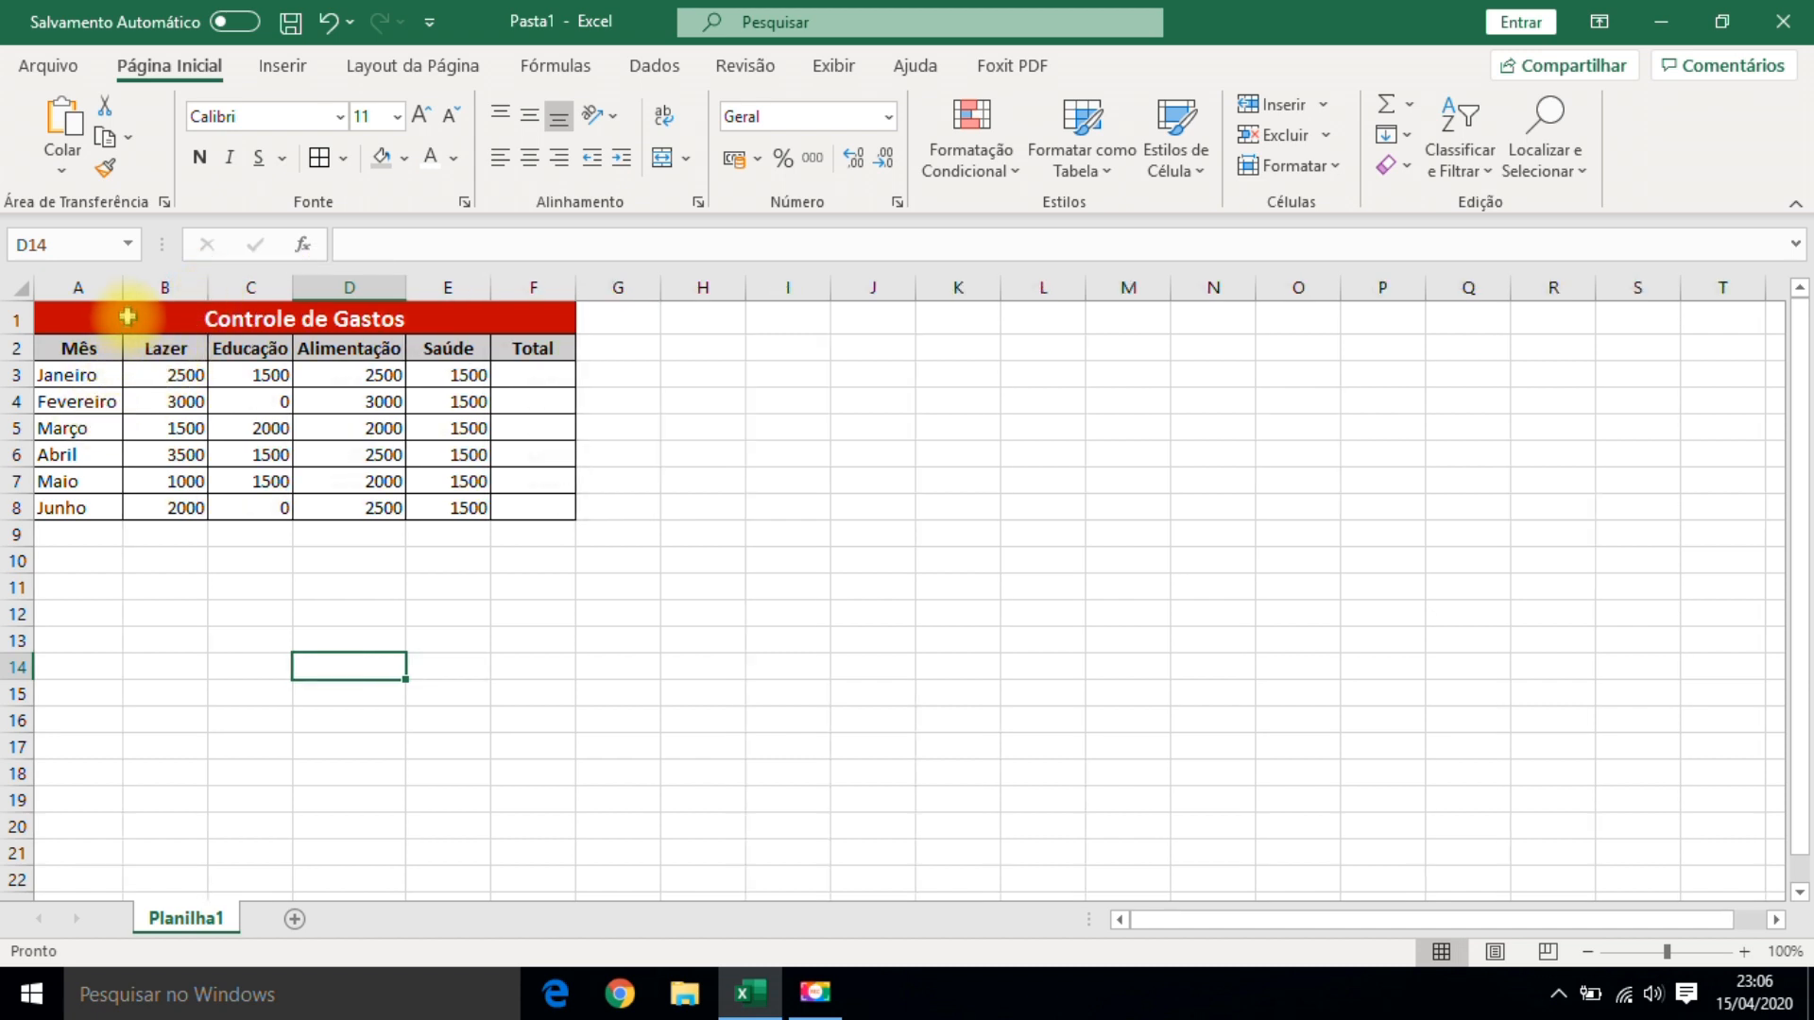
left_click_drag(123, 289, 156, 290)
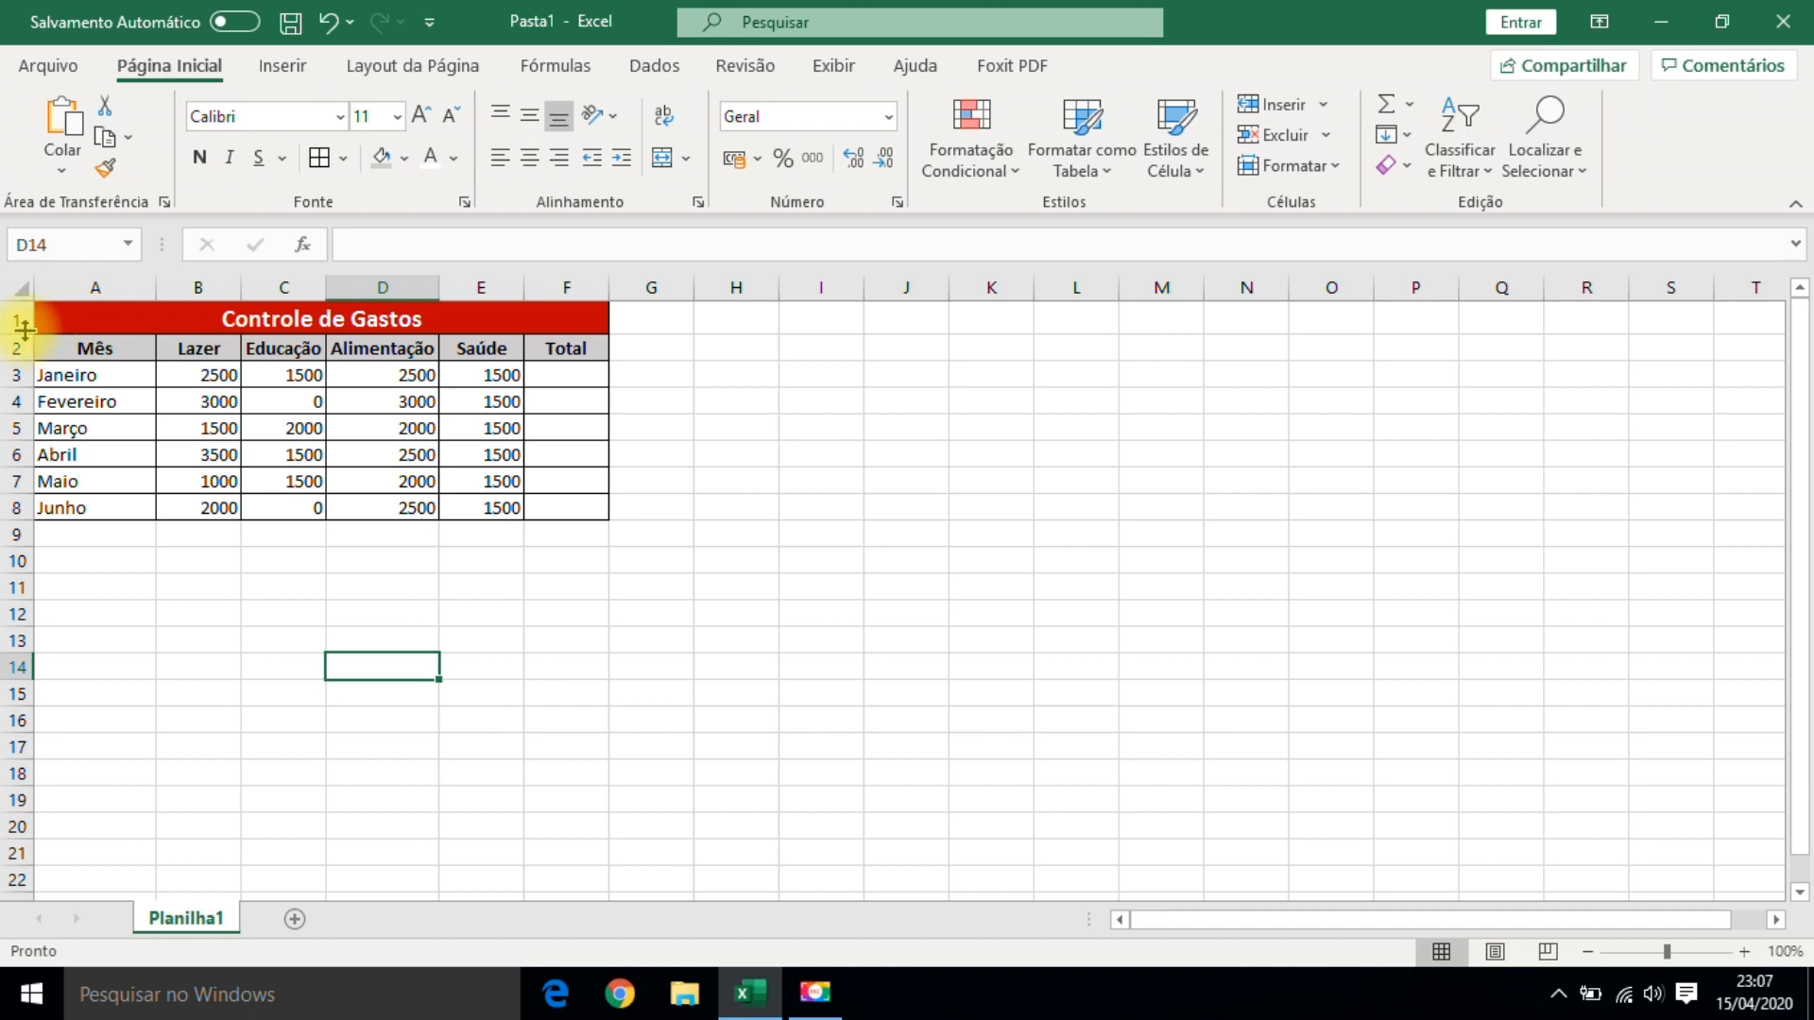
left_click_drag(23, 329, 25, 348)
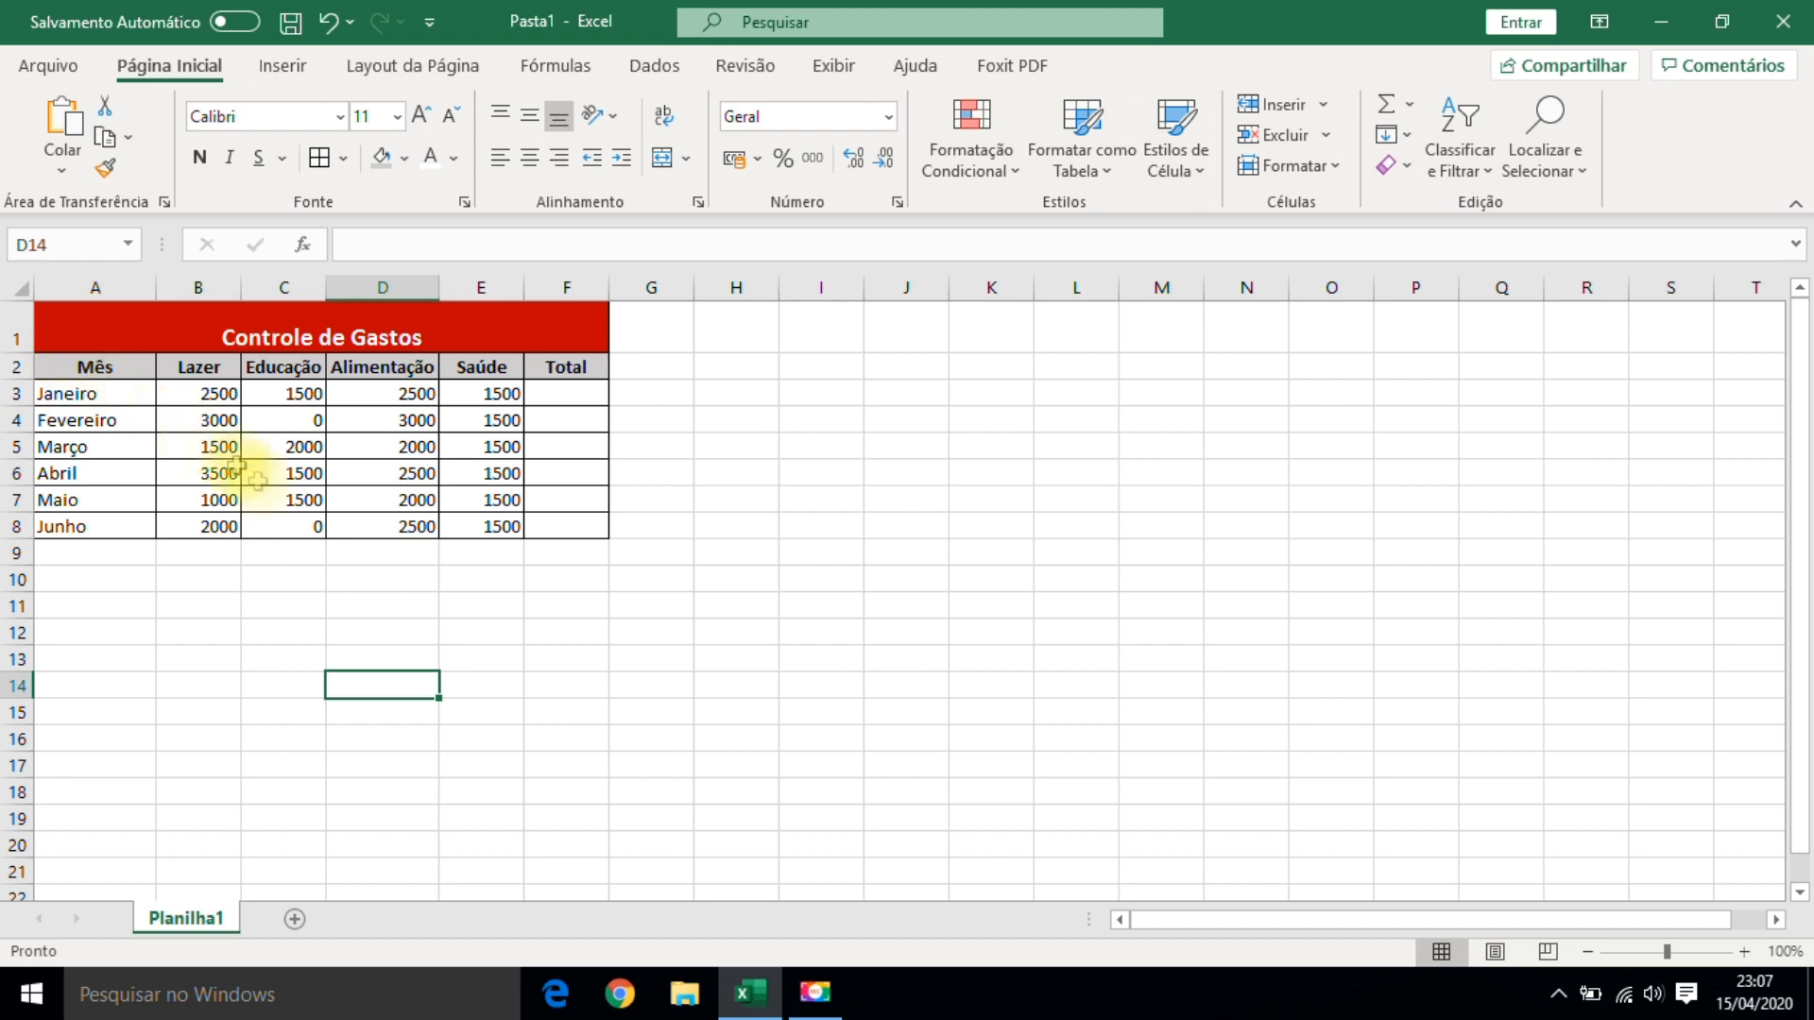
Try the top, middle and bottom vertical alignments on the title "Controle de Gastos" and leave it middle-aligned
left_click(313, 333)
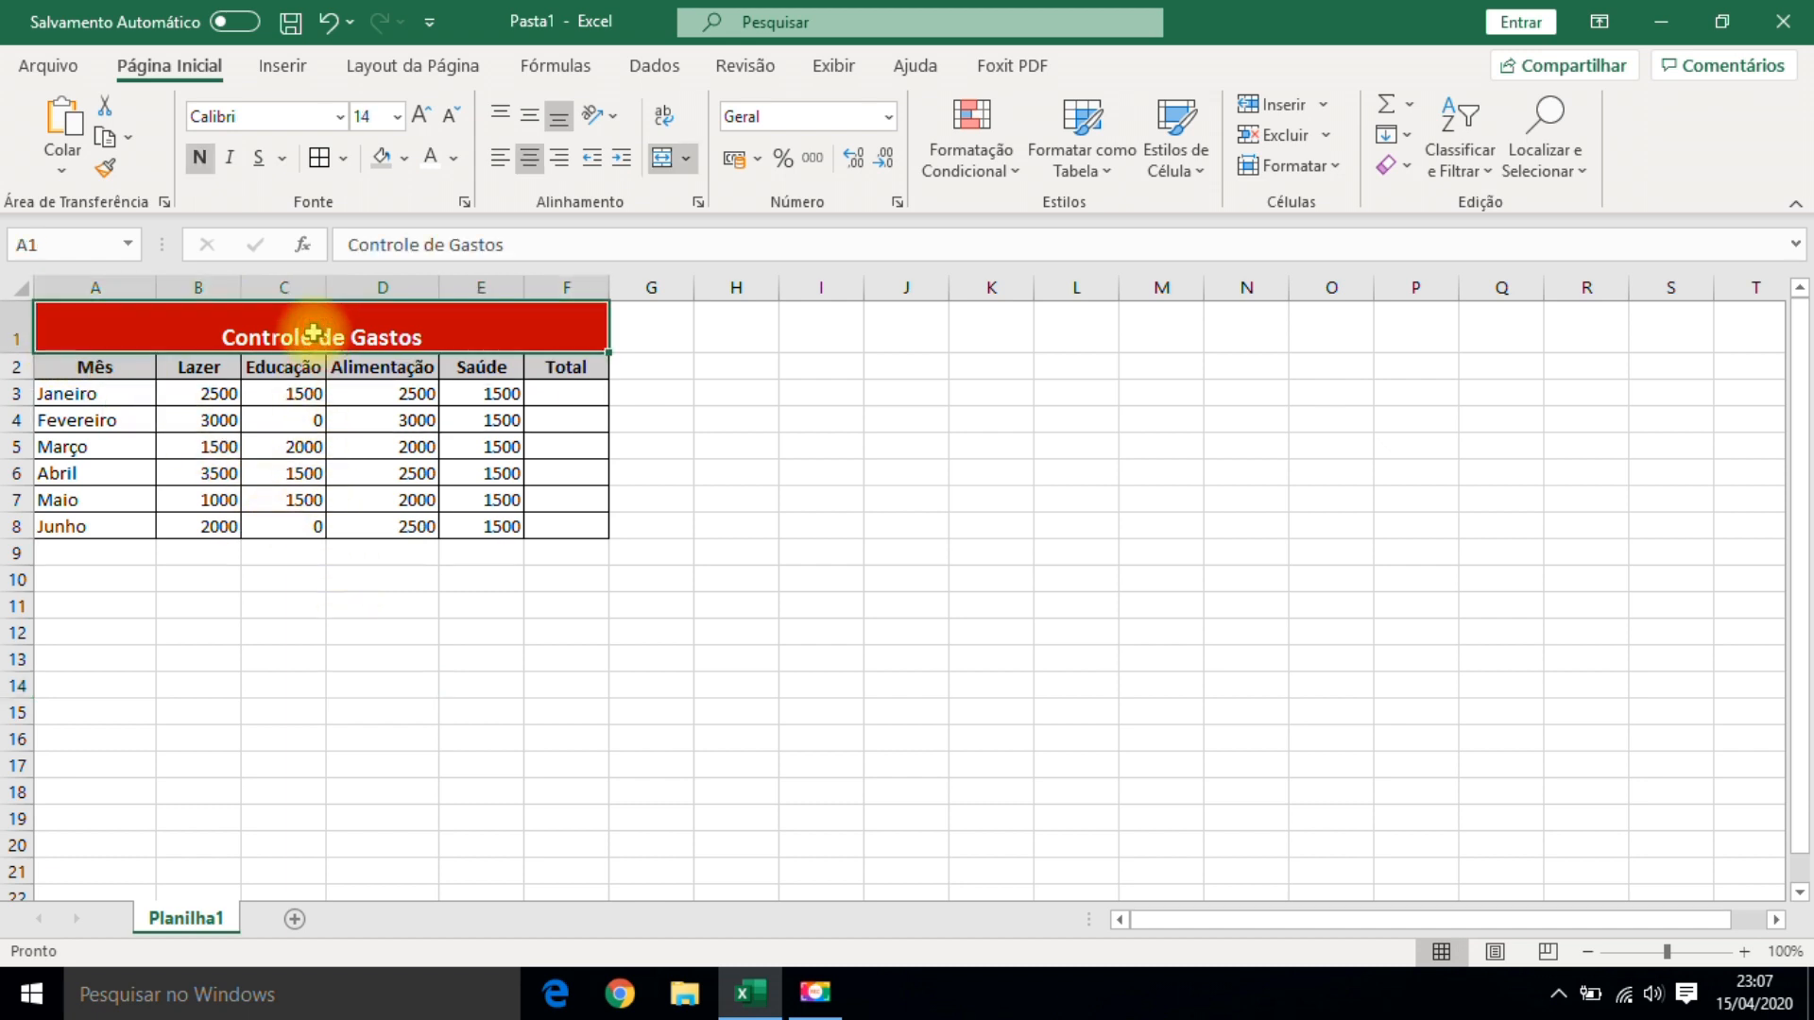
left_click(535, 126)
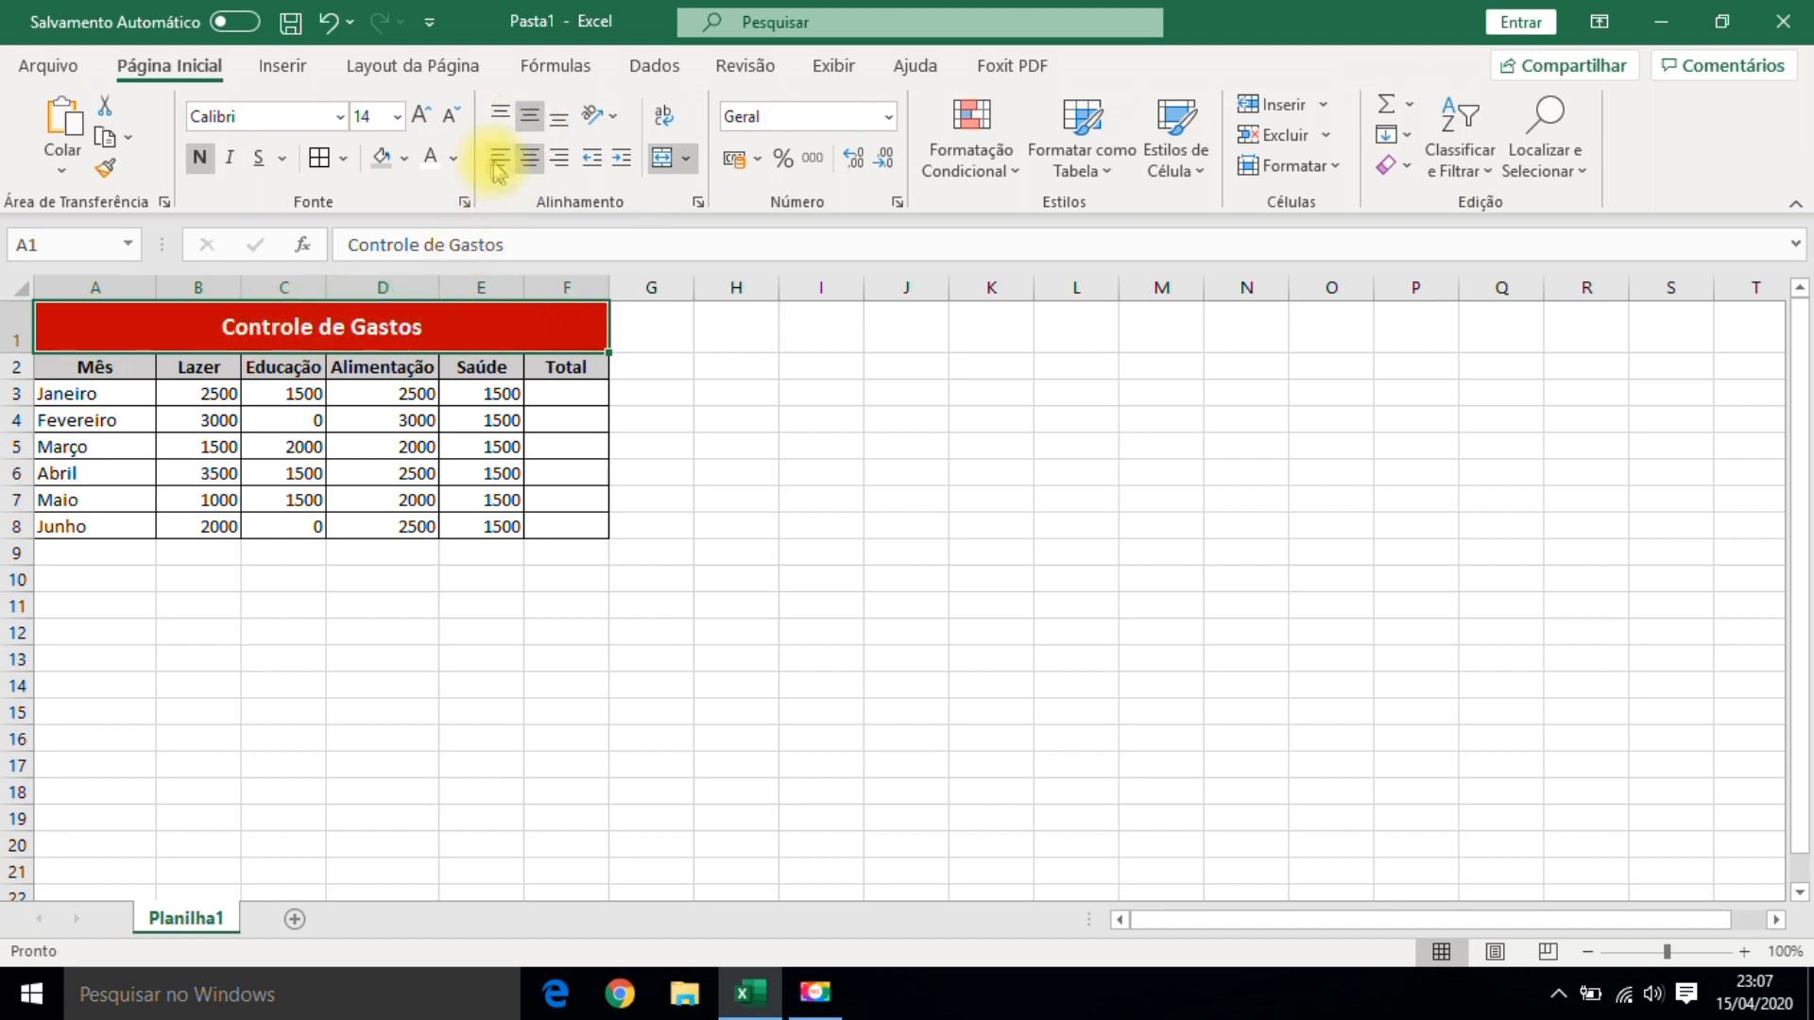
left_click(501, 117)
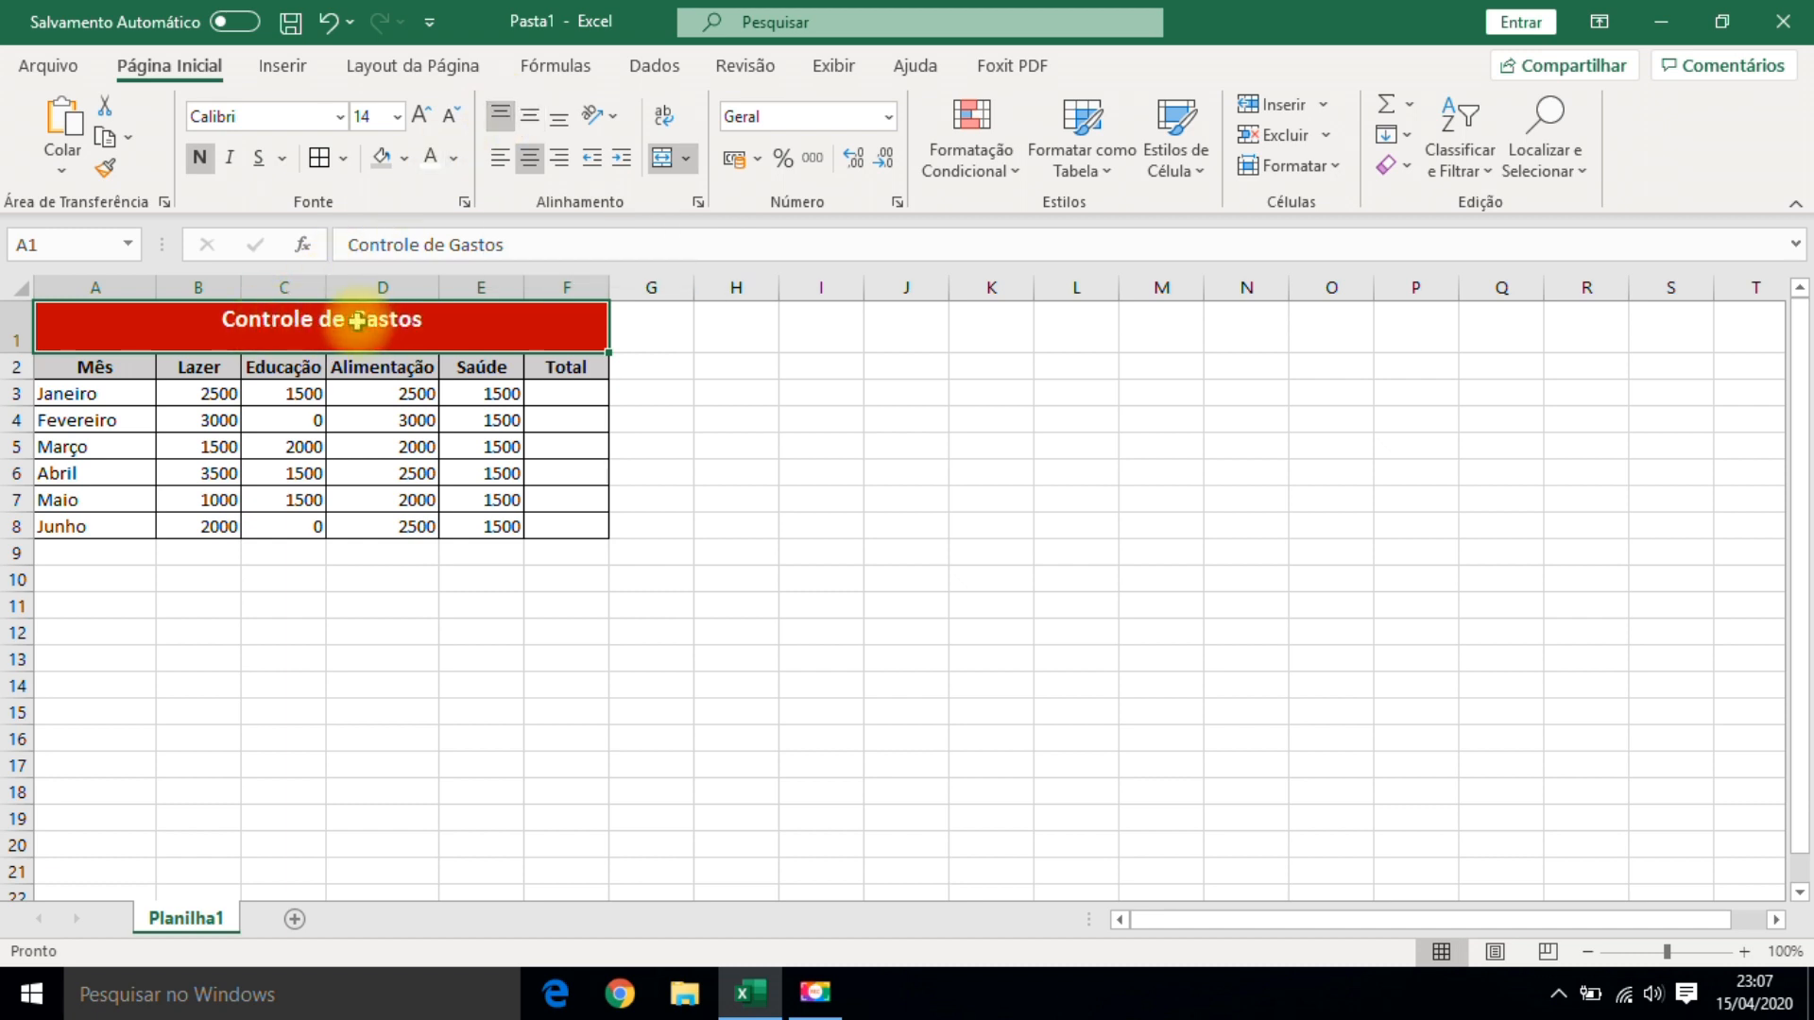
left_click(531, 115)
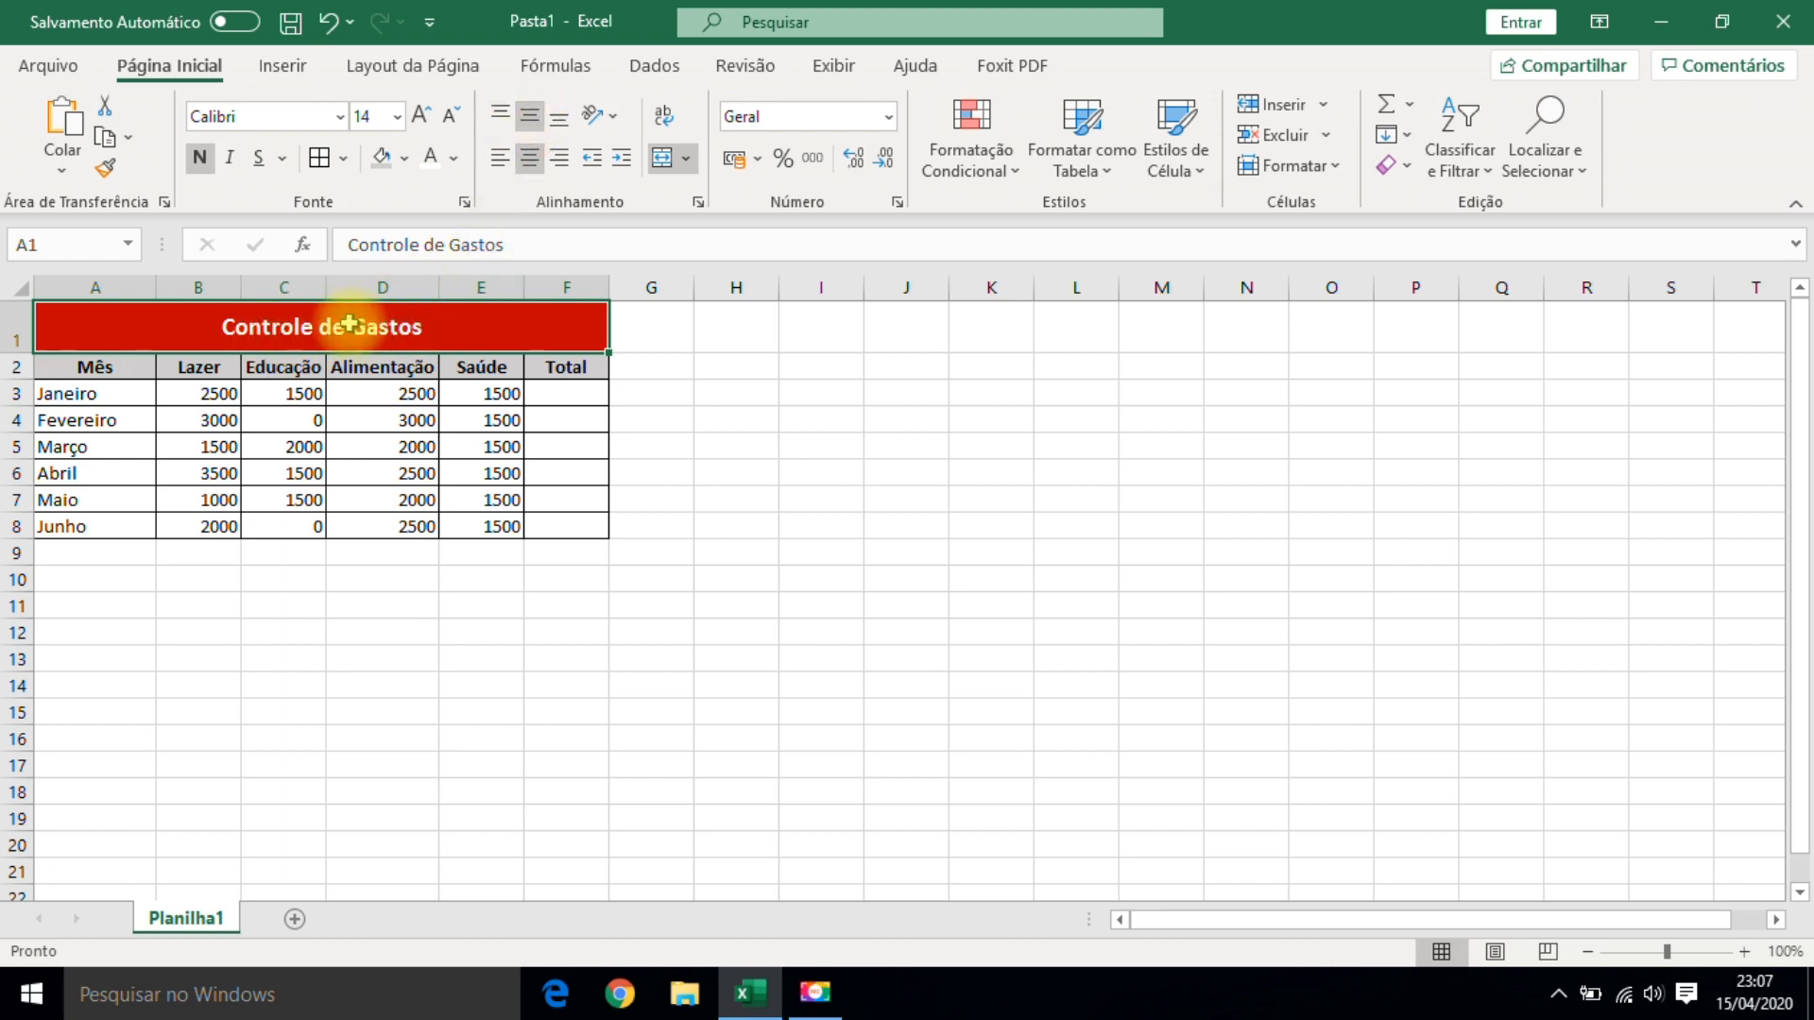
left_click(560, 117)
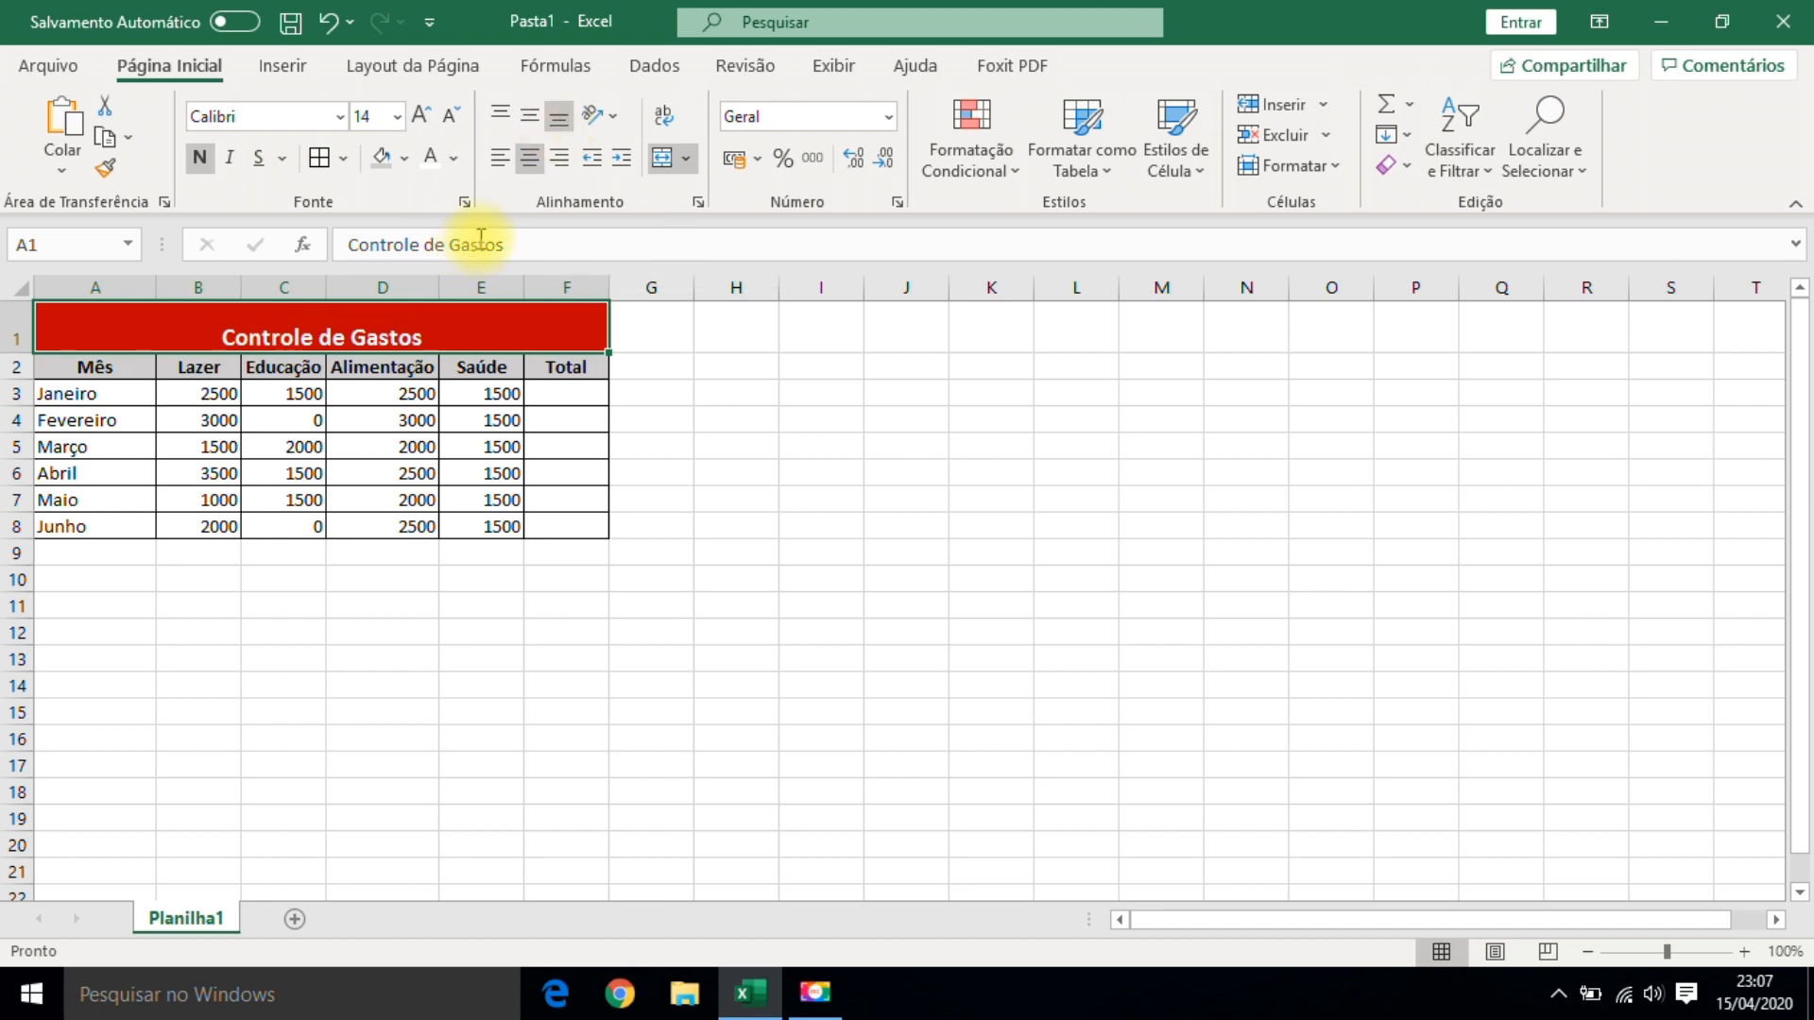
left_click(532, 124)
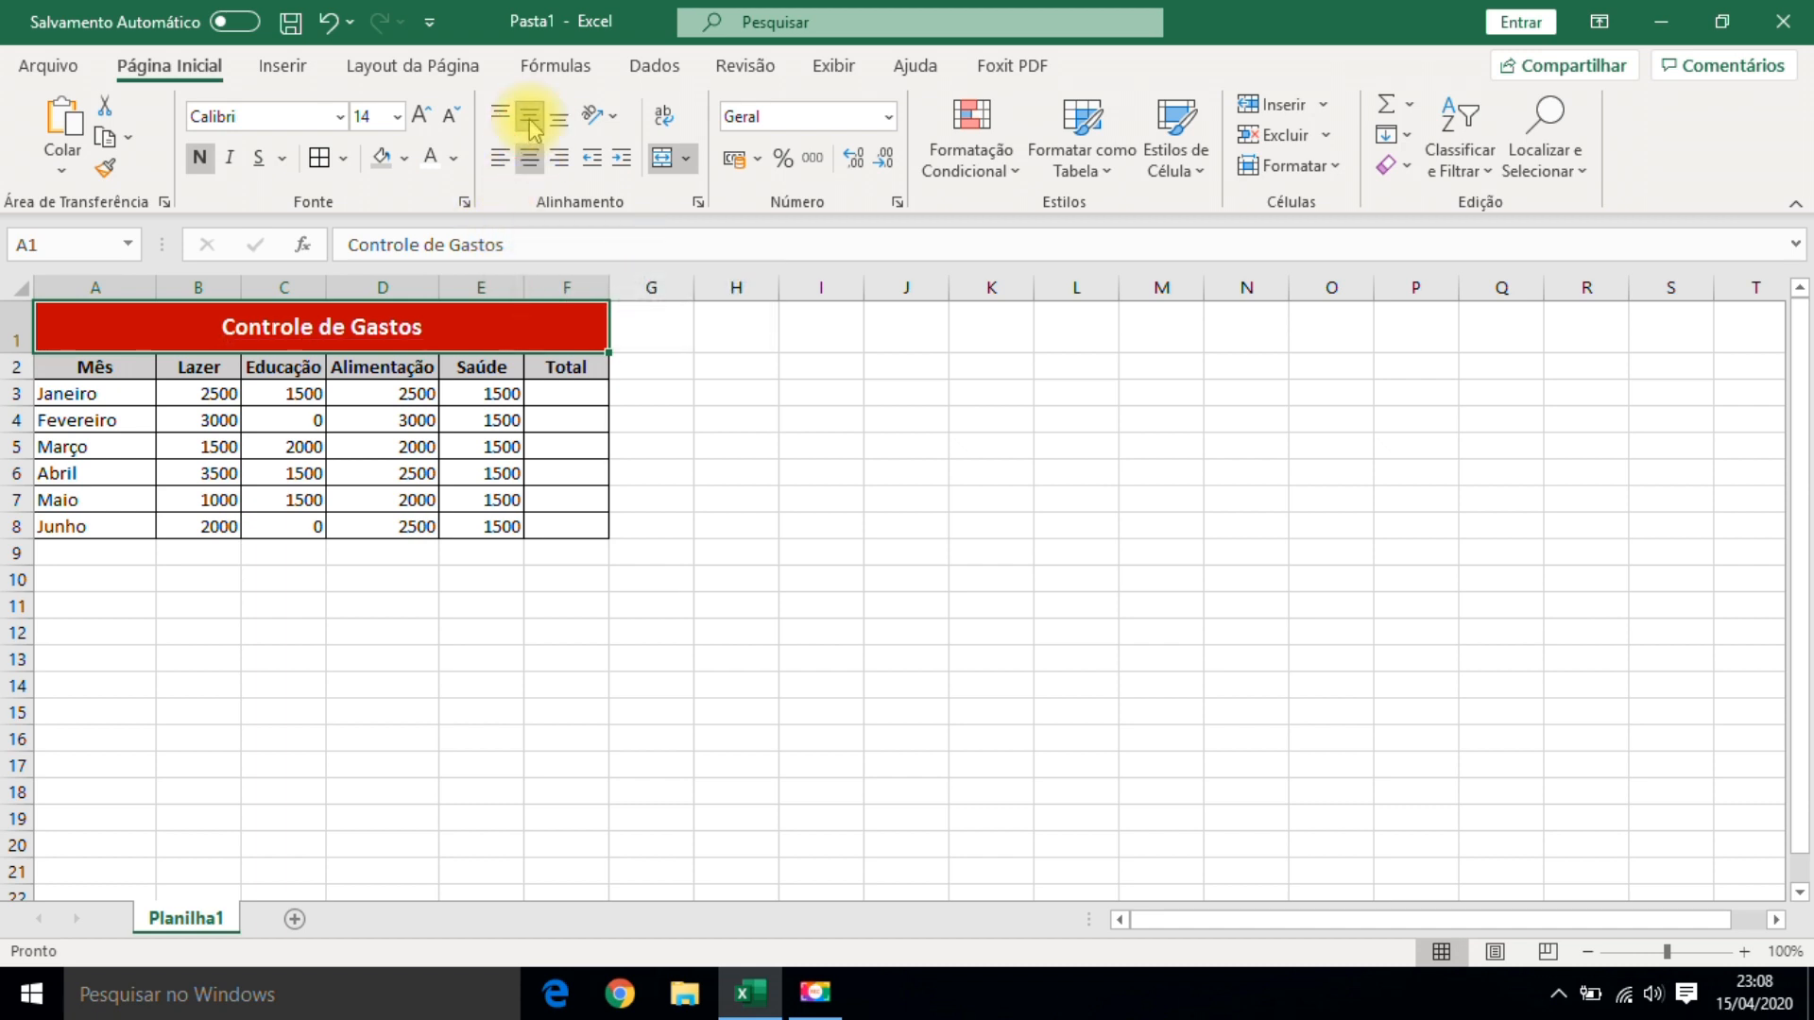
left_click(373, 502)
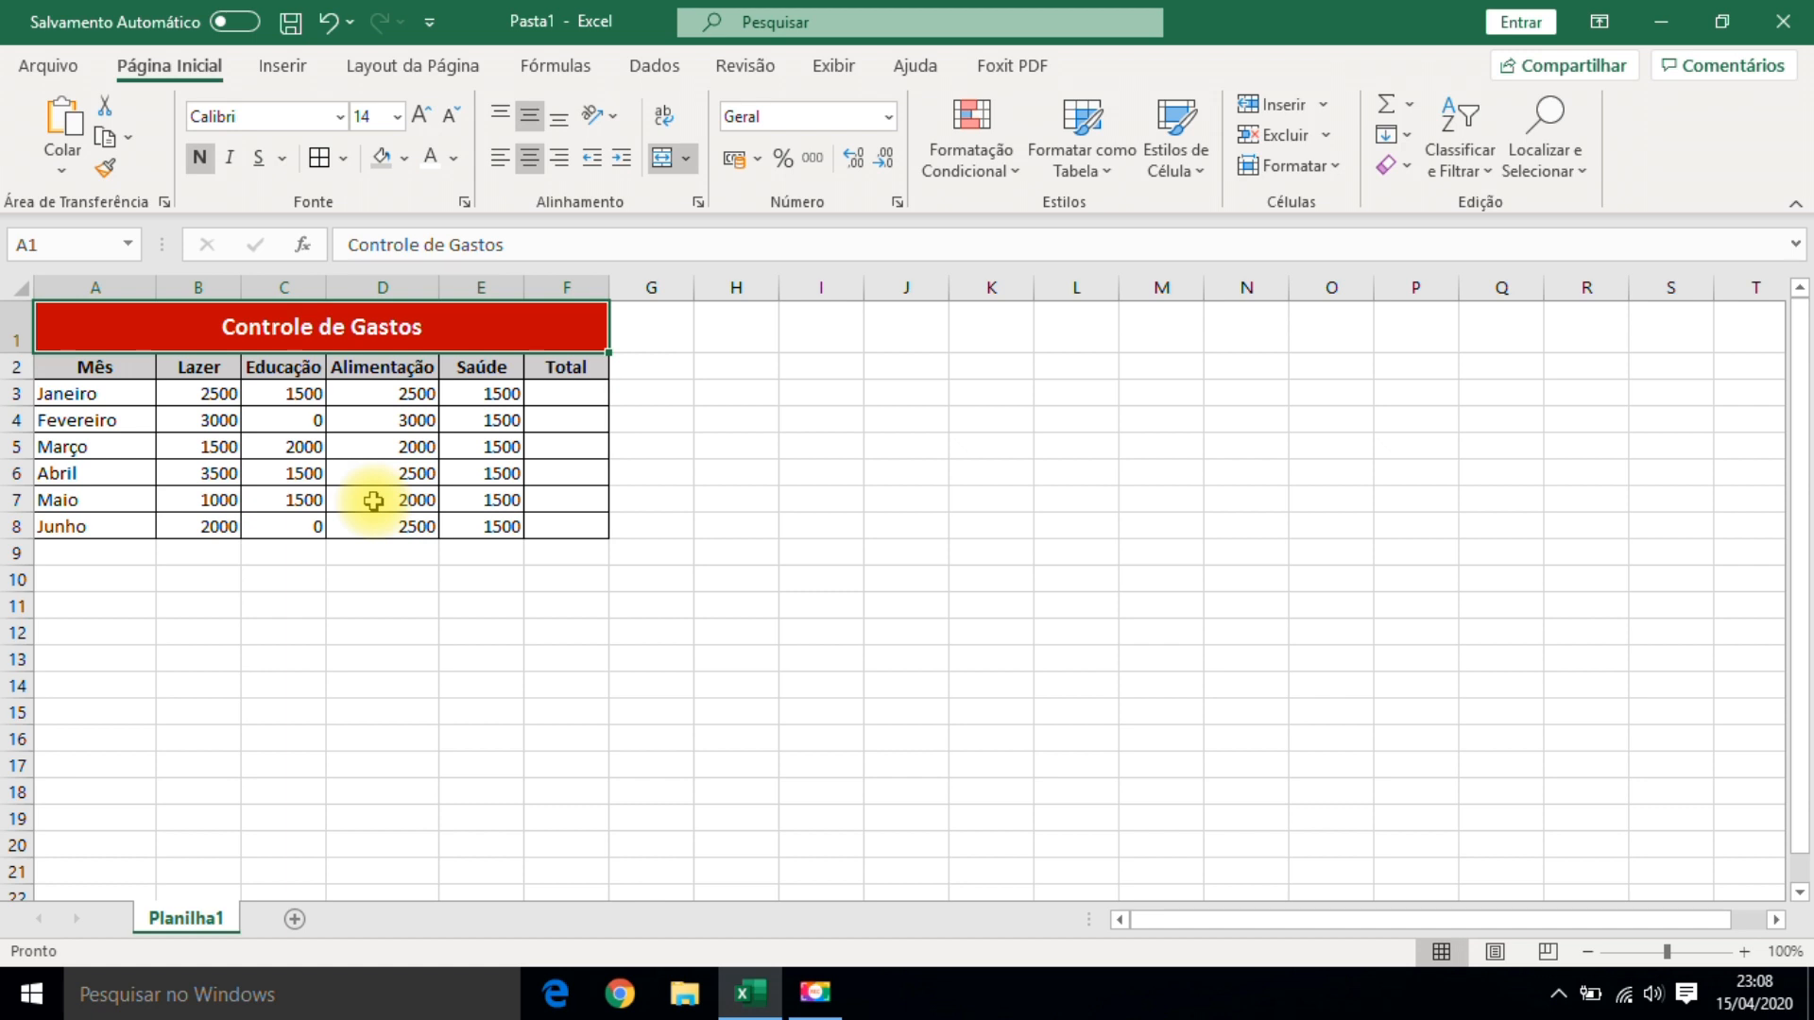
left_click(1063, 658)
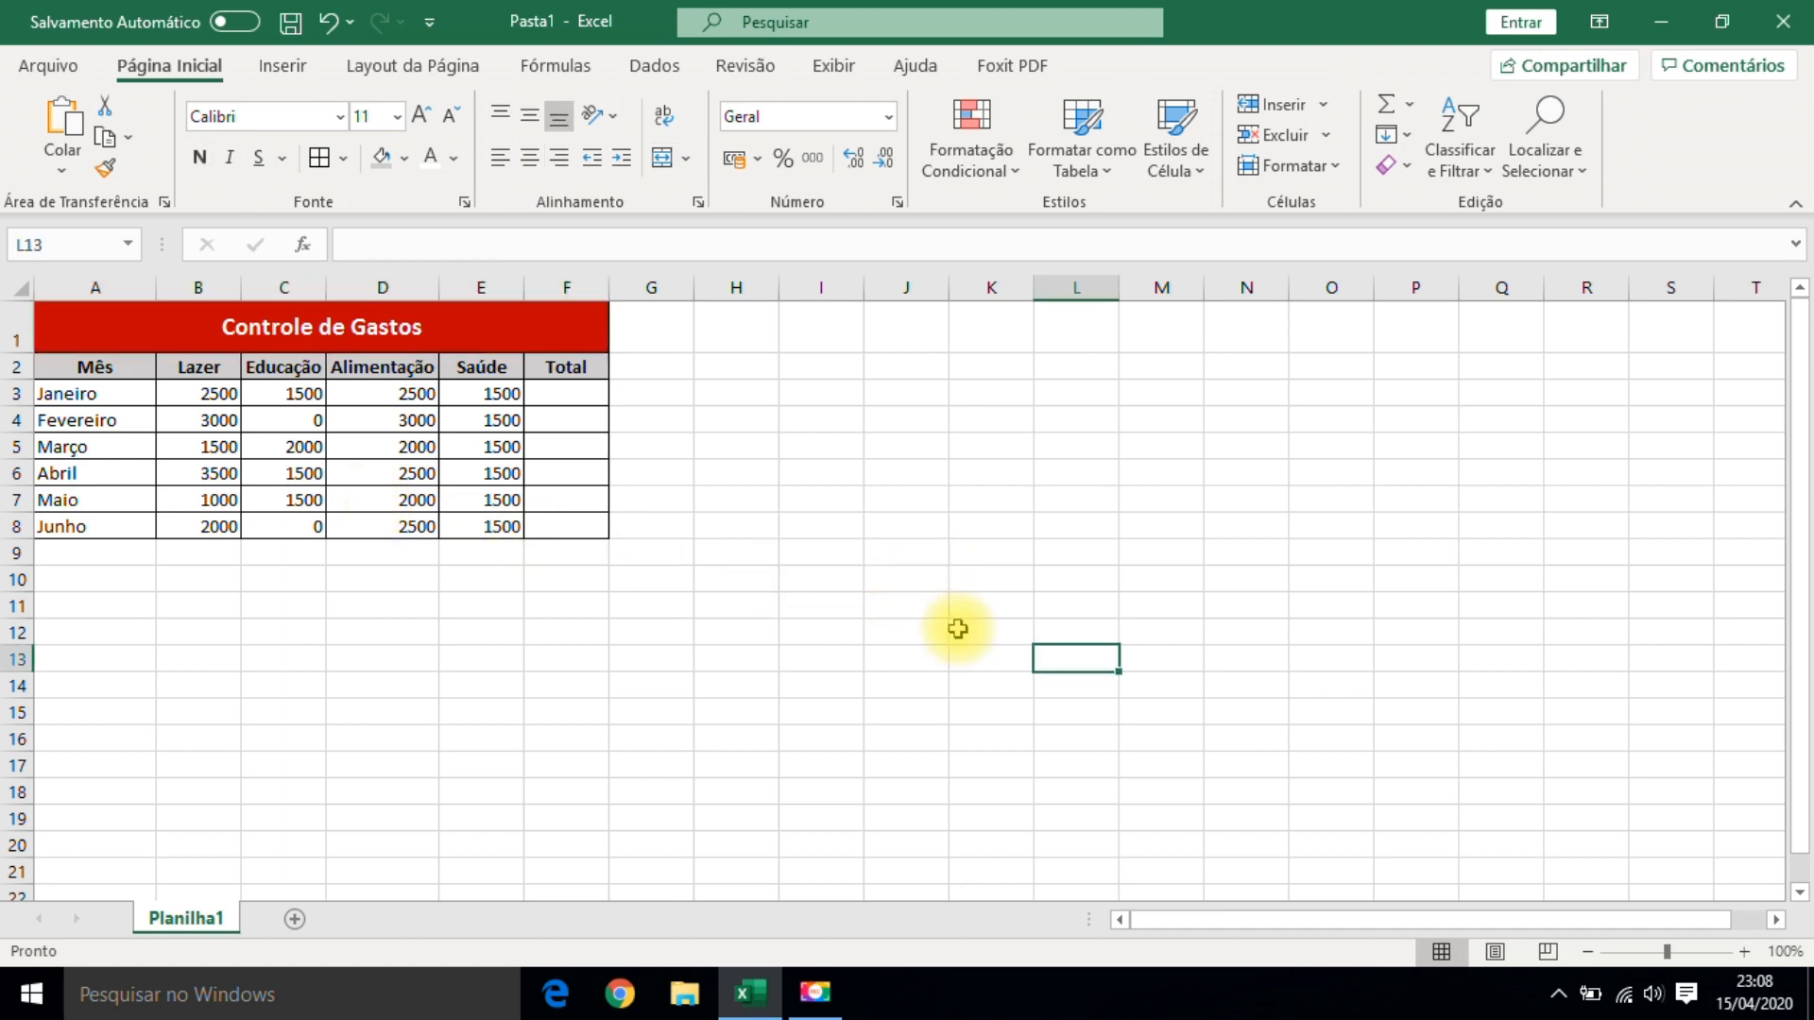
Apply the R$ accounting number format (Contábil) to the amounts and Total cells in B3:F8
left_click_drag(208, 395, 574, 522)
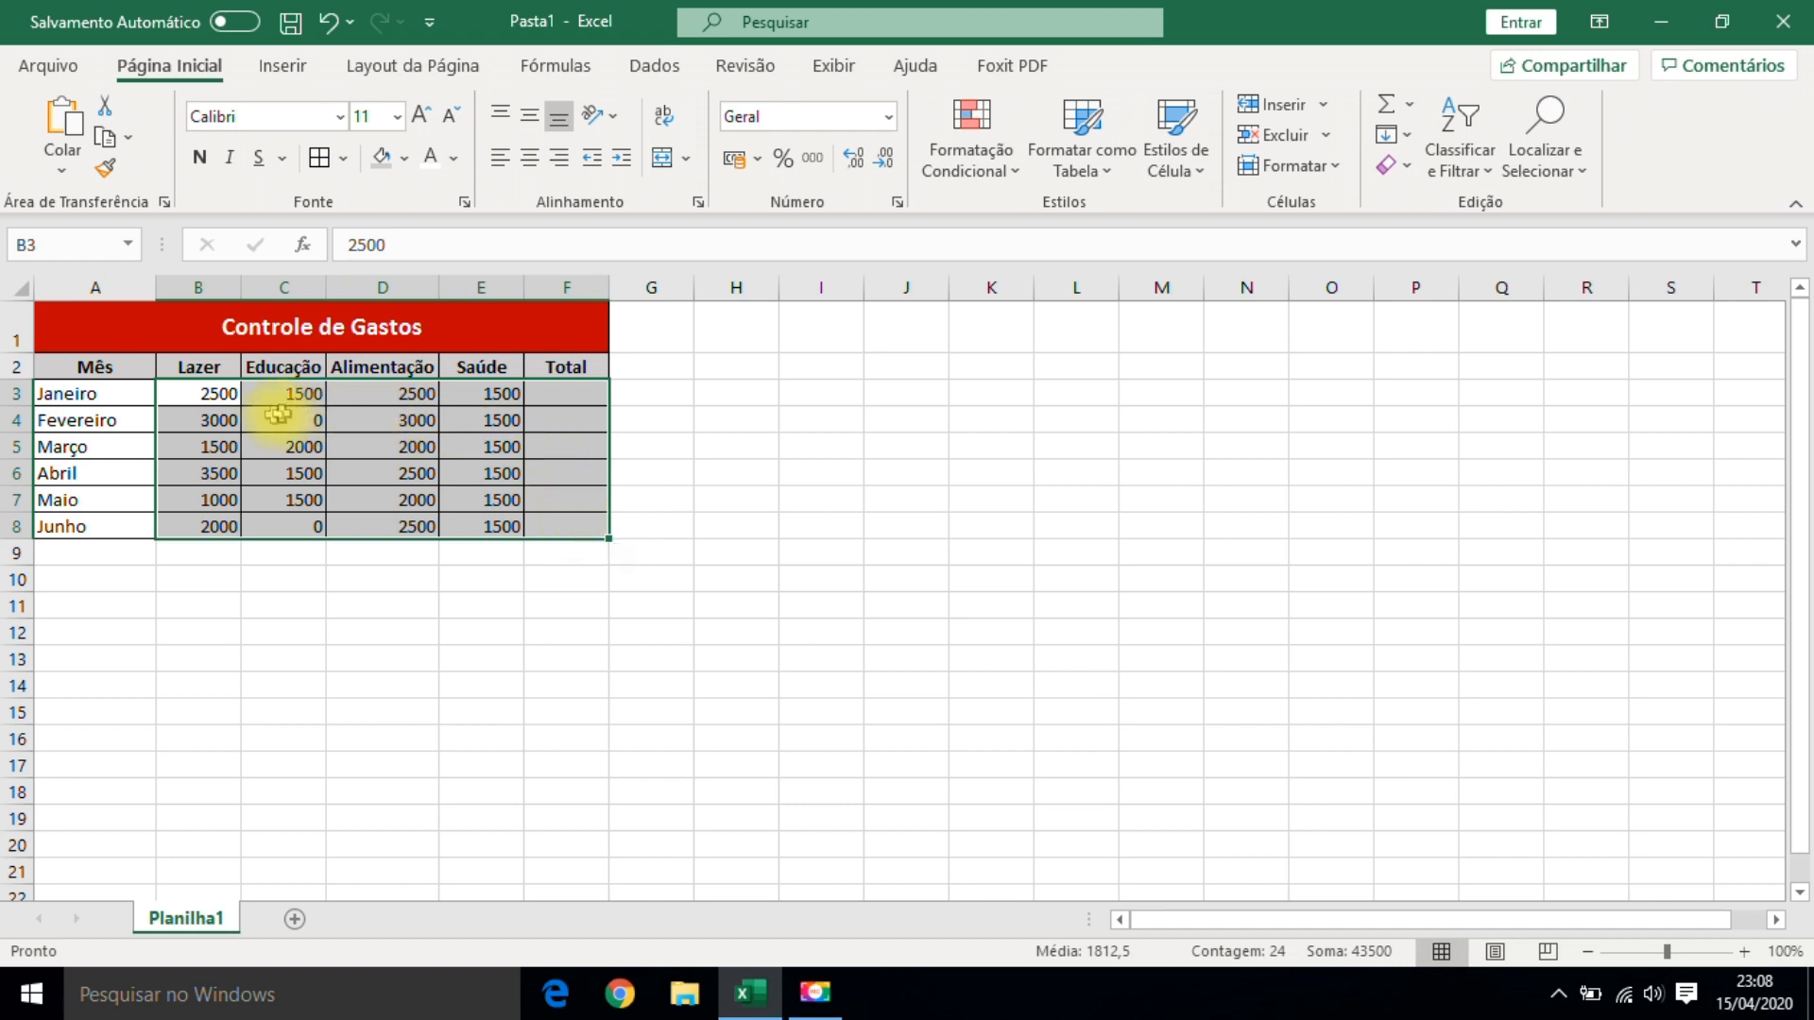
left_click(735, 161)
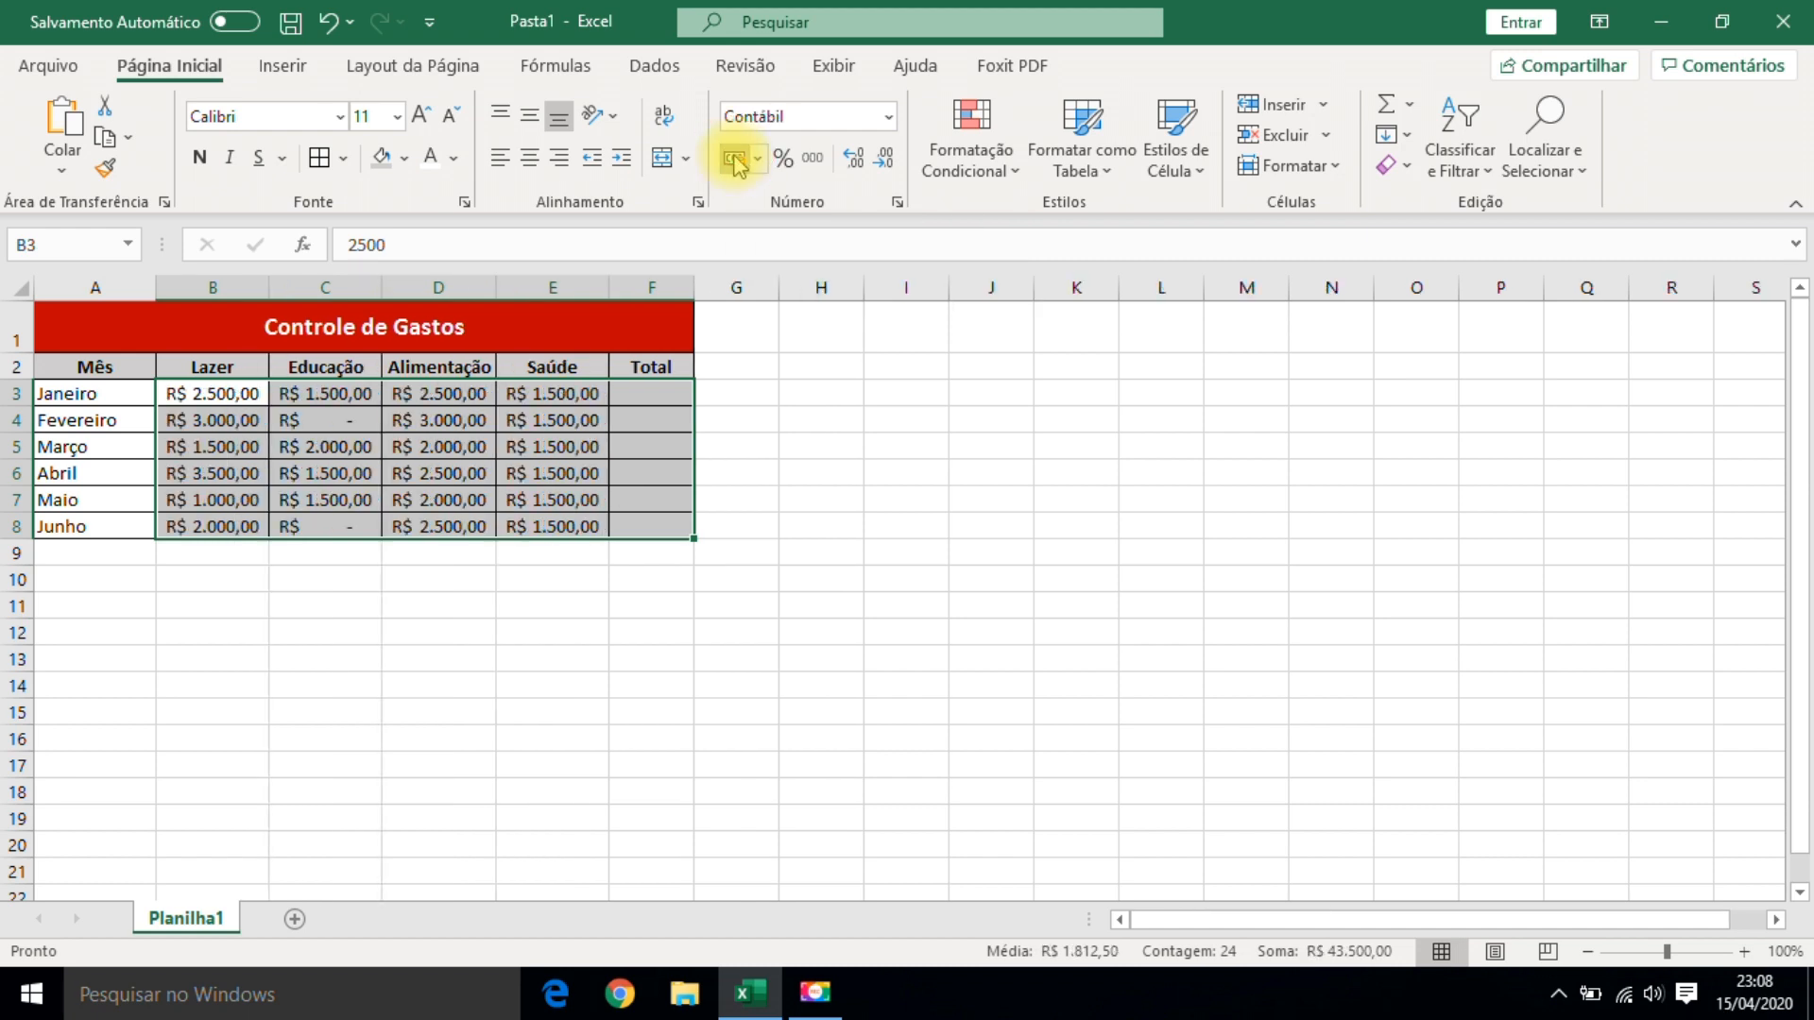
left_click(316, 575)
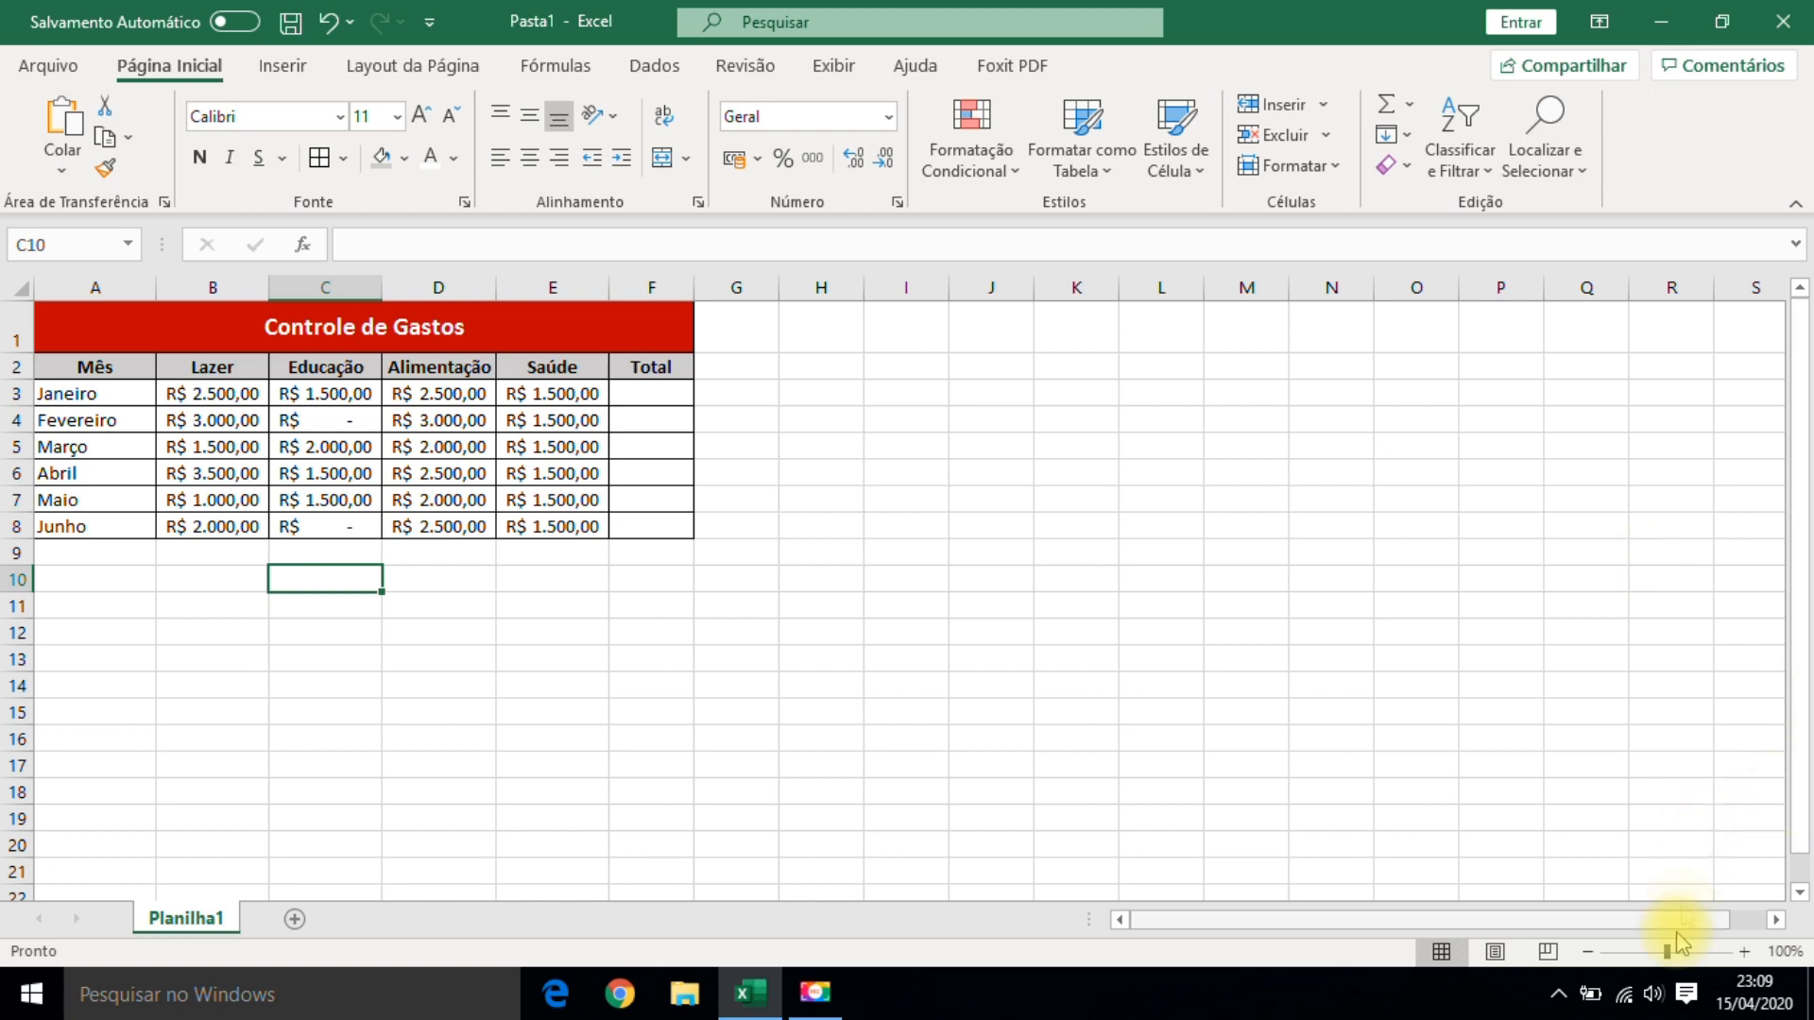
left_click(1670, 961)
Enter the labels "Média", "Máximo" and "Mínimo" in cells A10 to A12 below the expense table
left_click(115, 577)
left_click(115, 578)
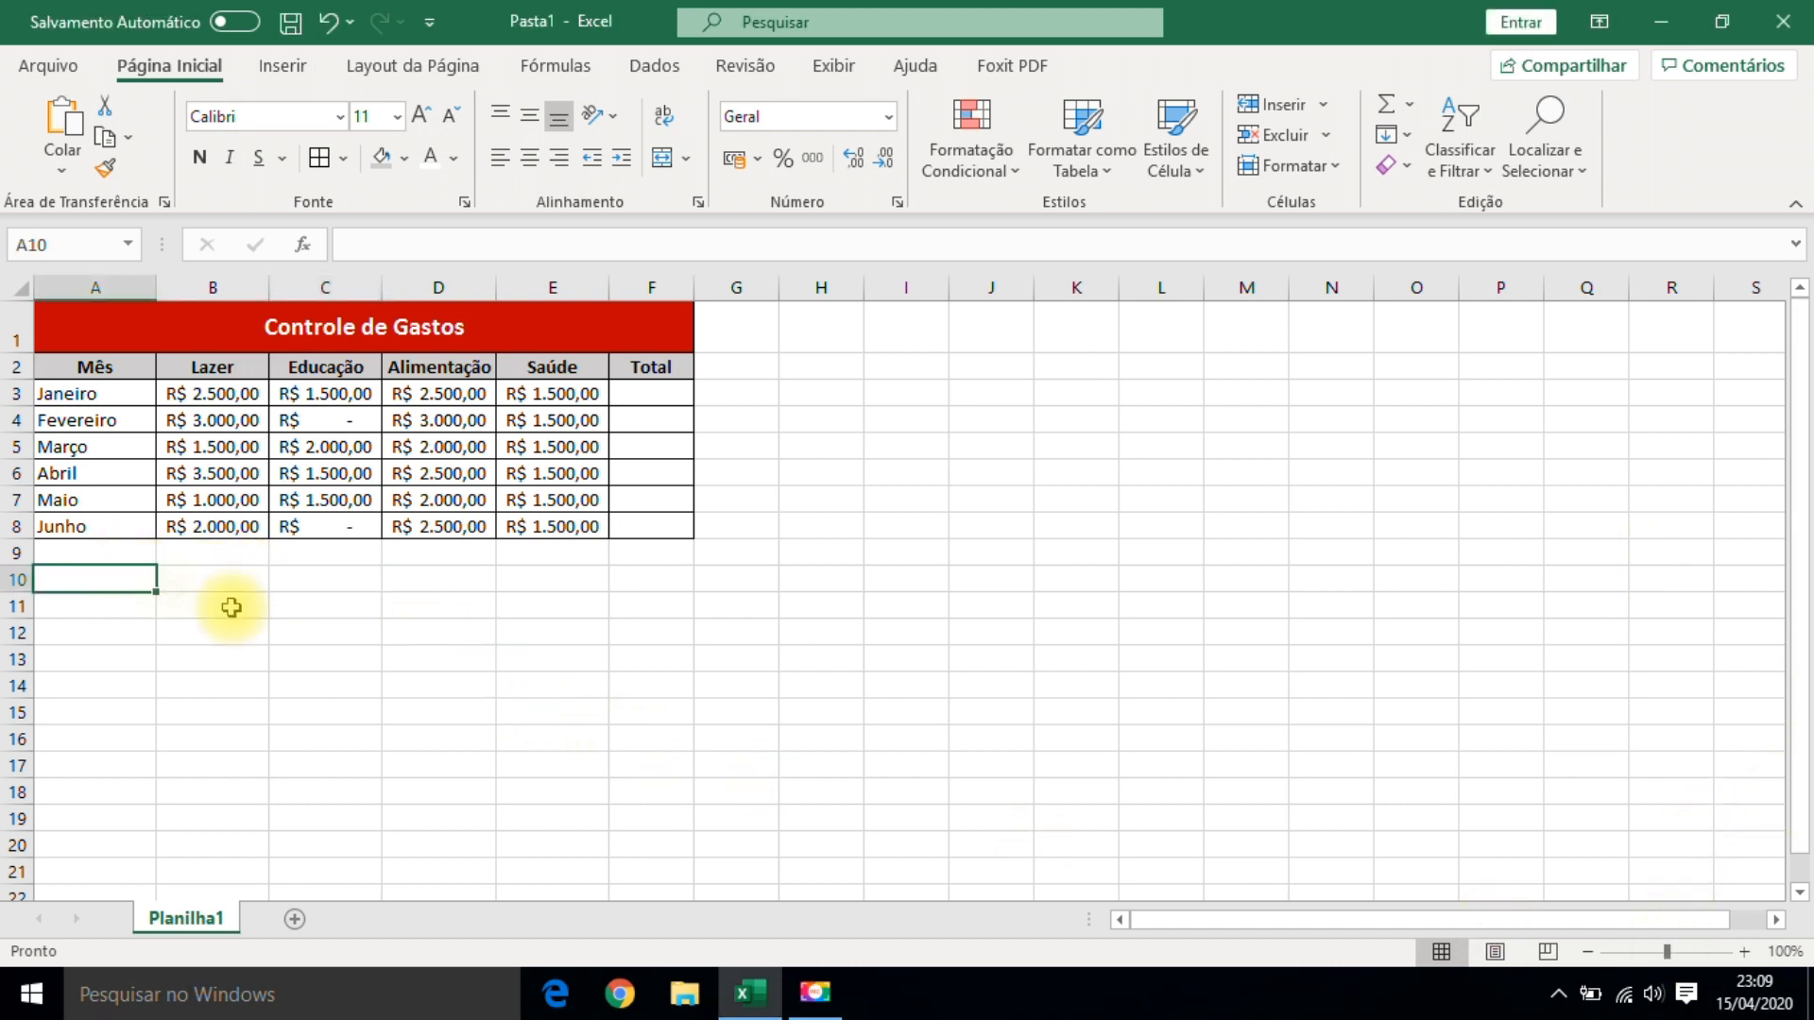
type("Média")
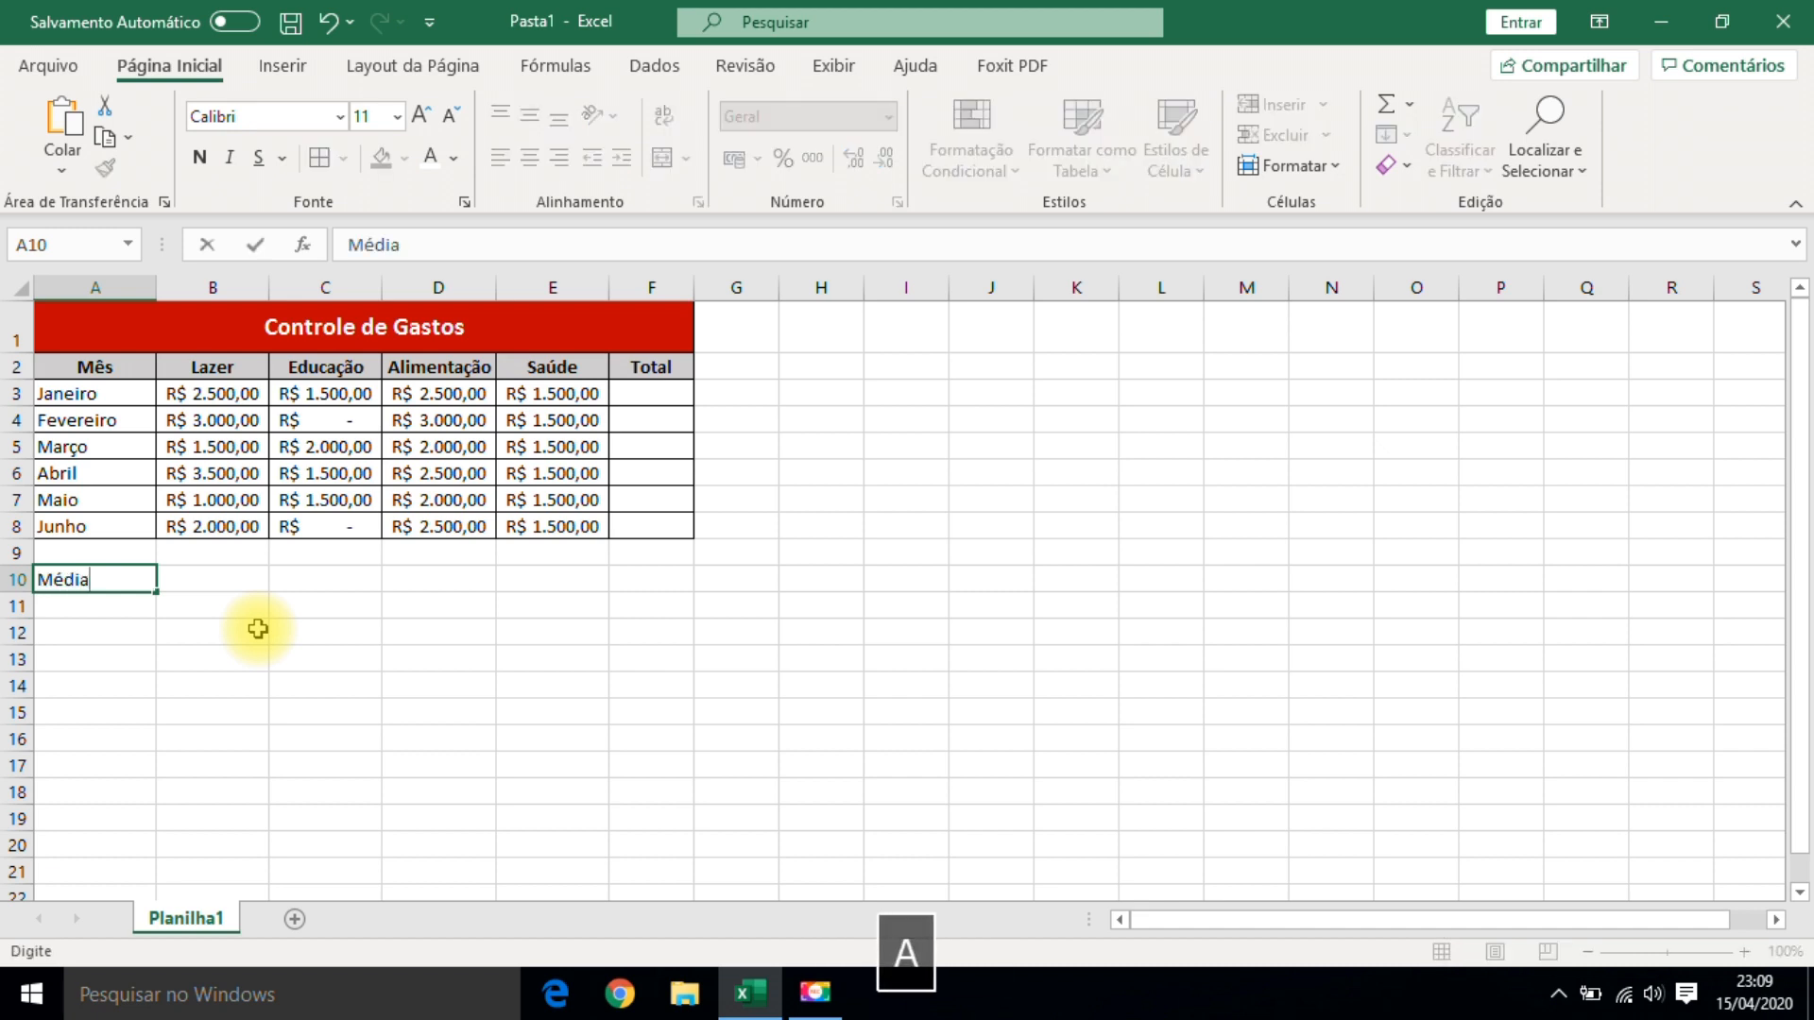
key("Return")
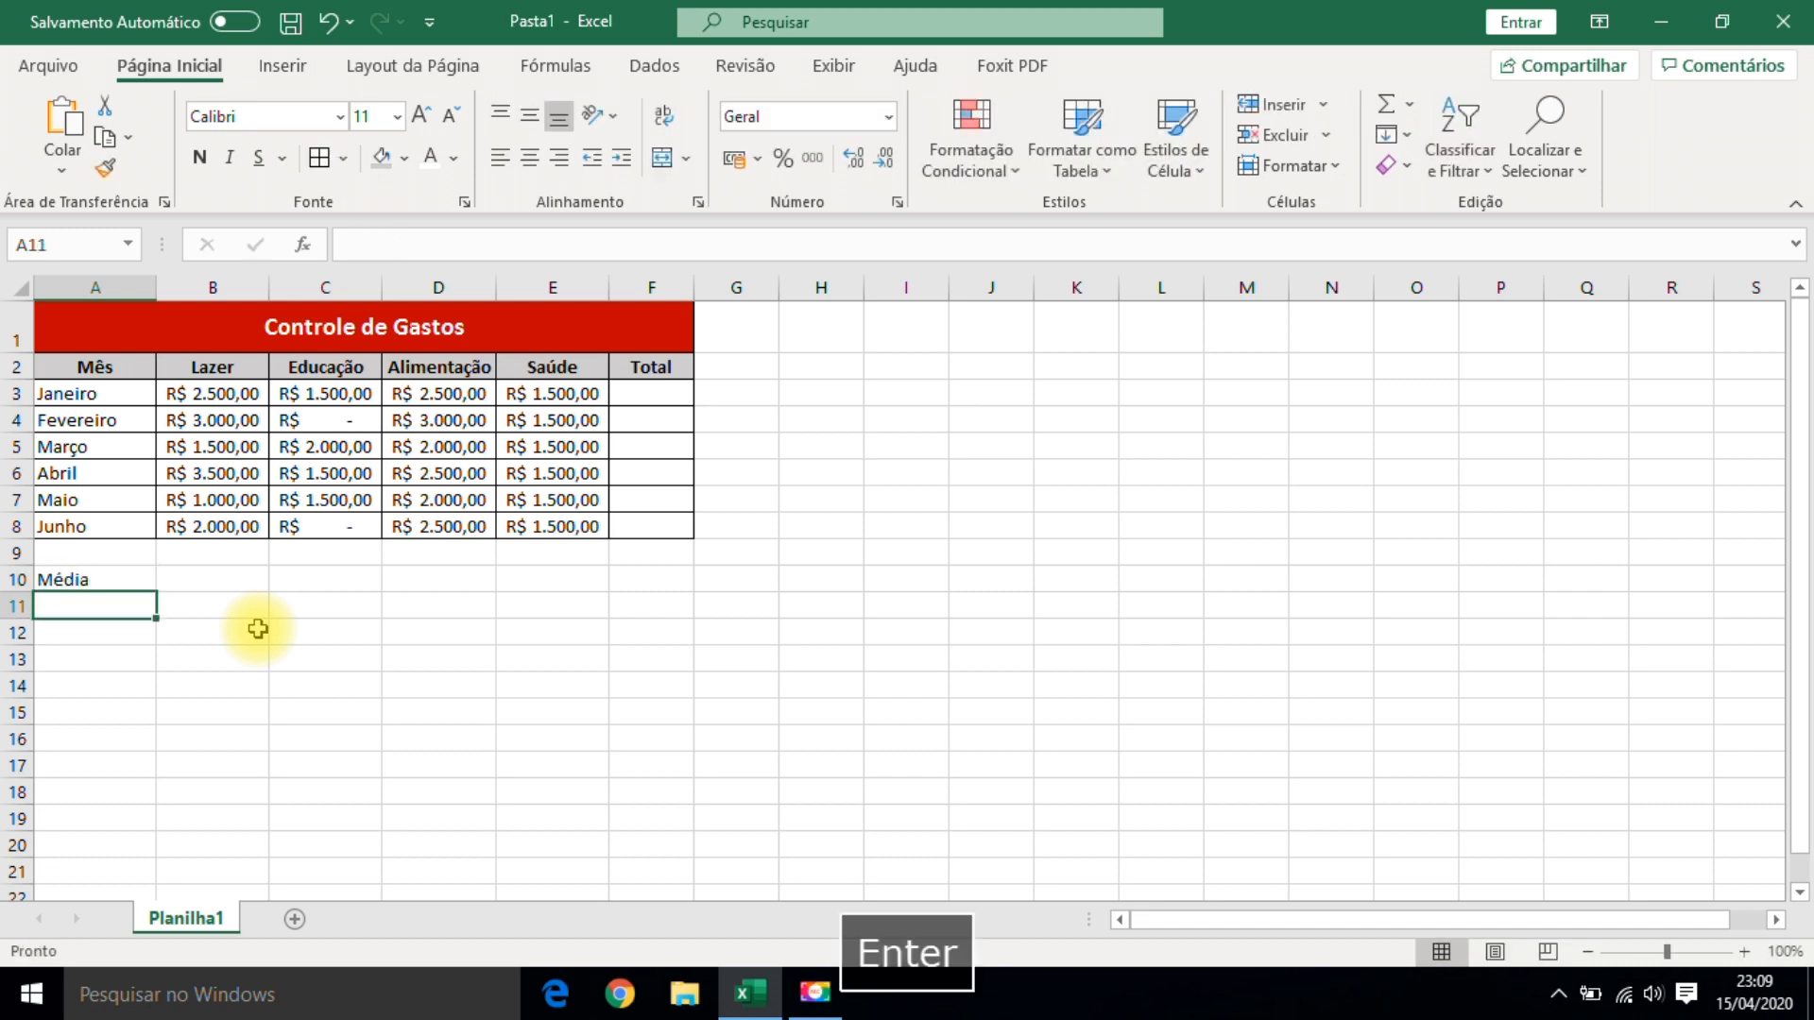
type("Méximo")
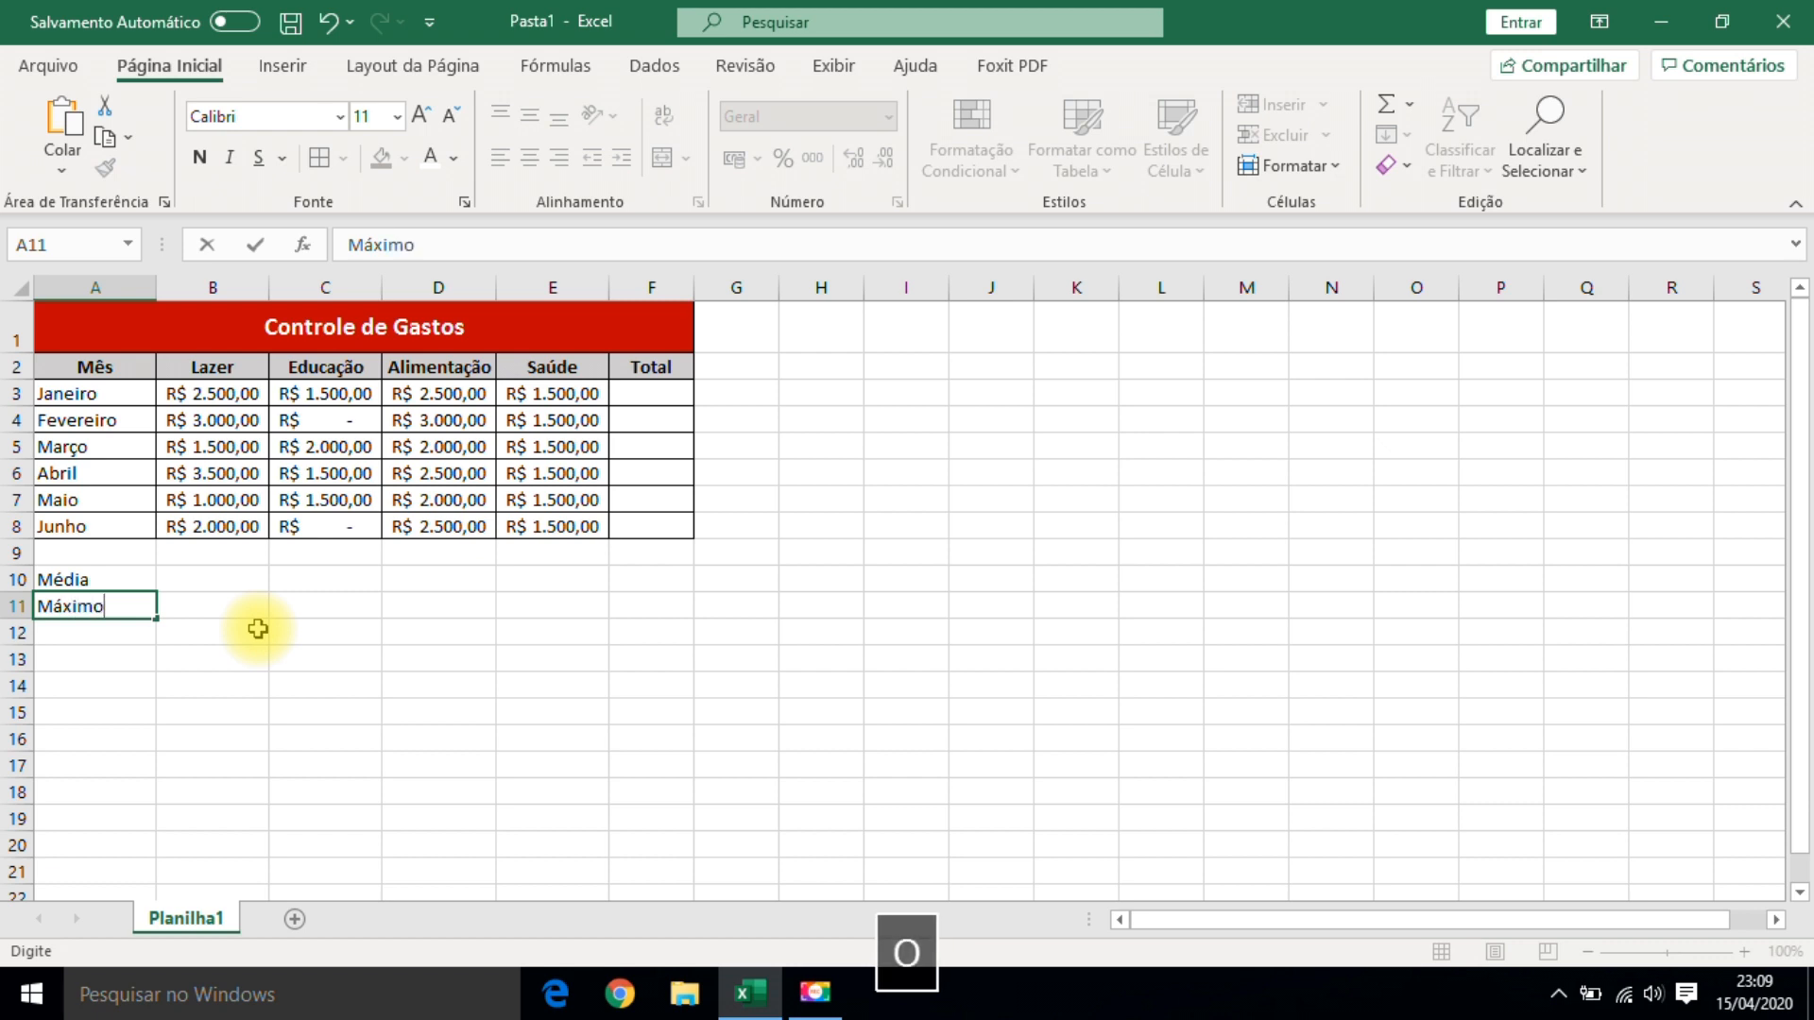
left_click(104, 628)
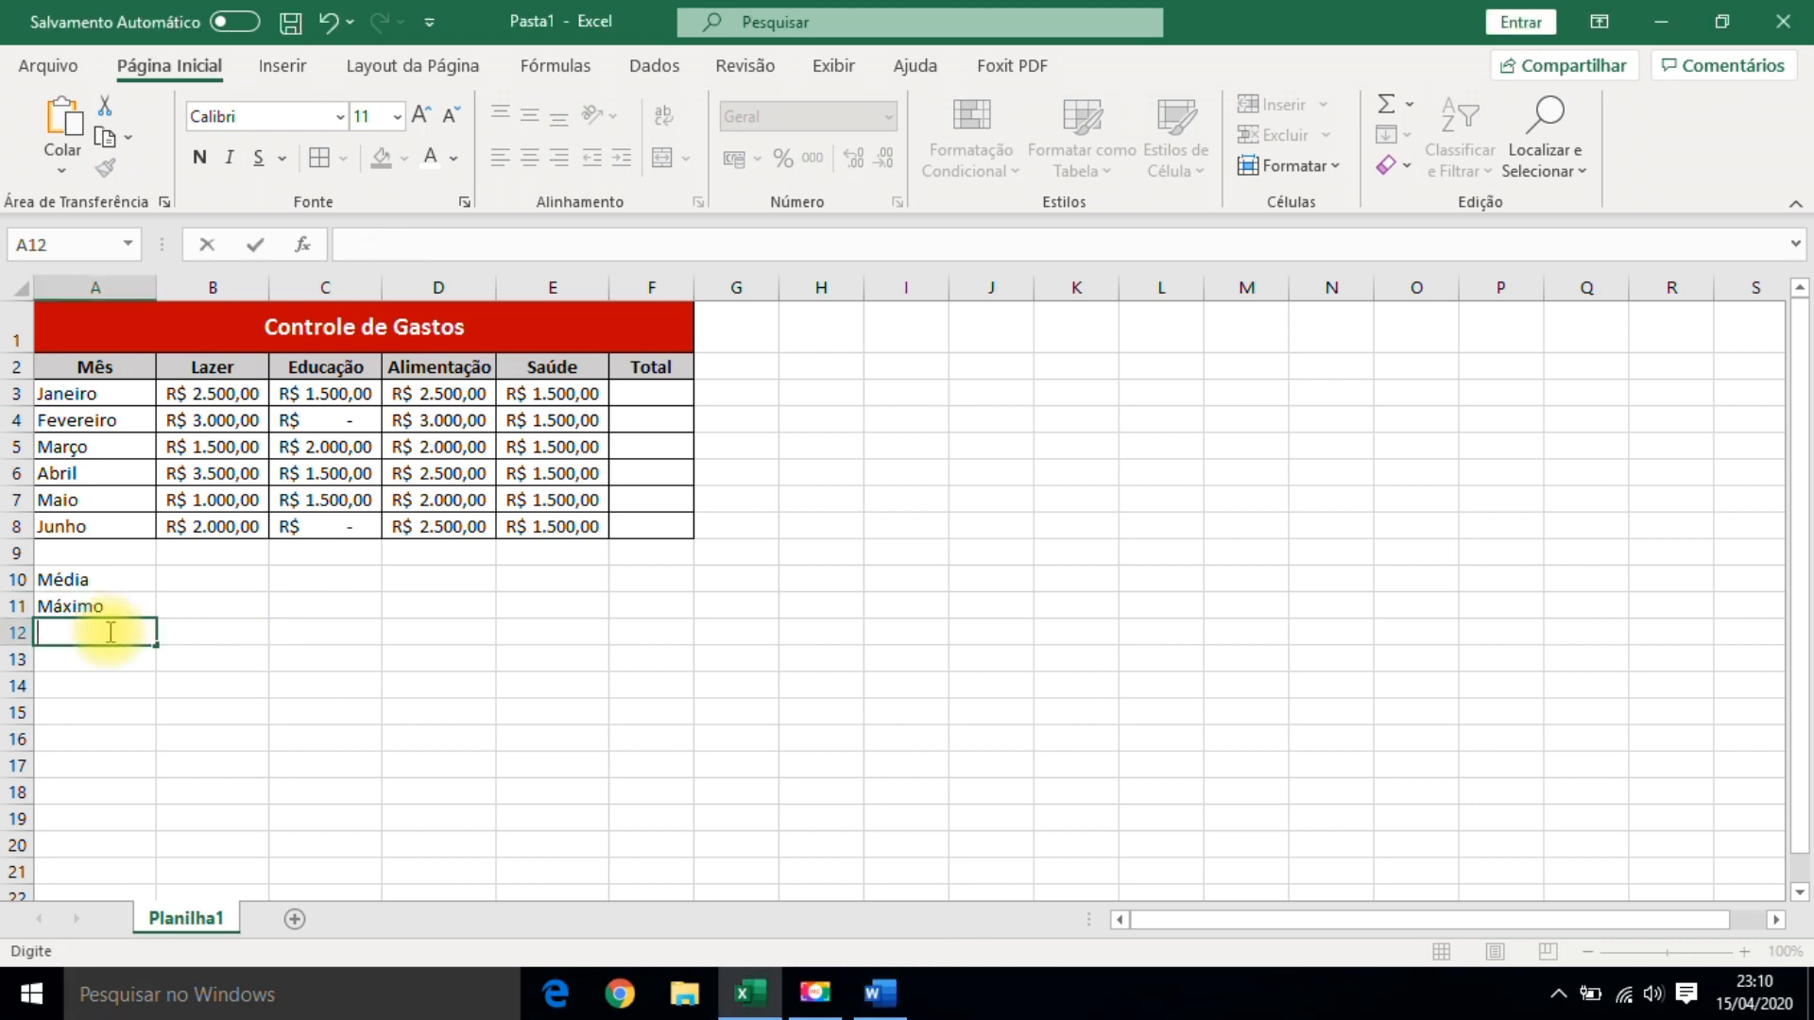
type("Mínimo")
key("Return")
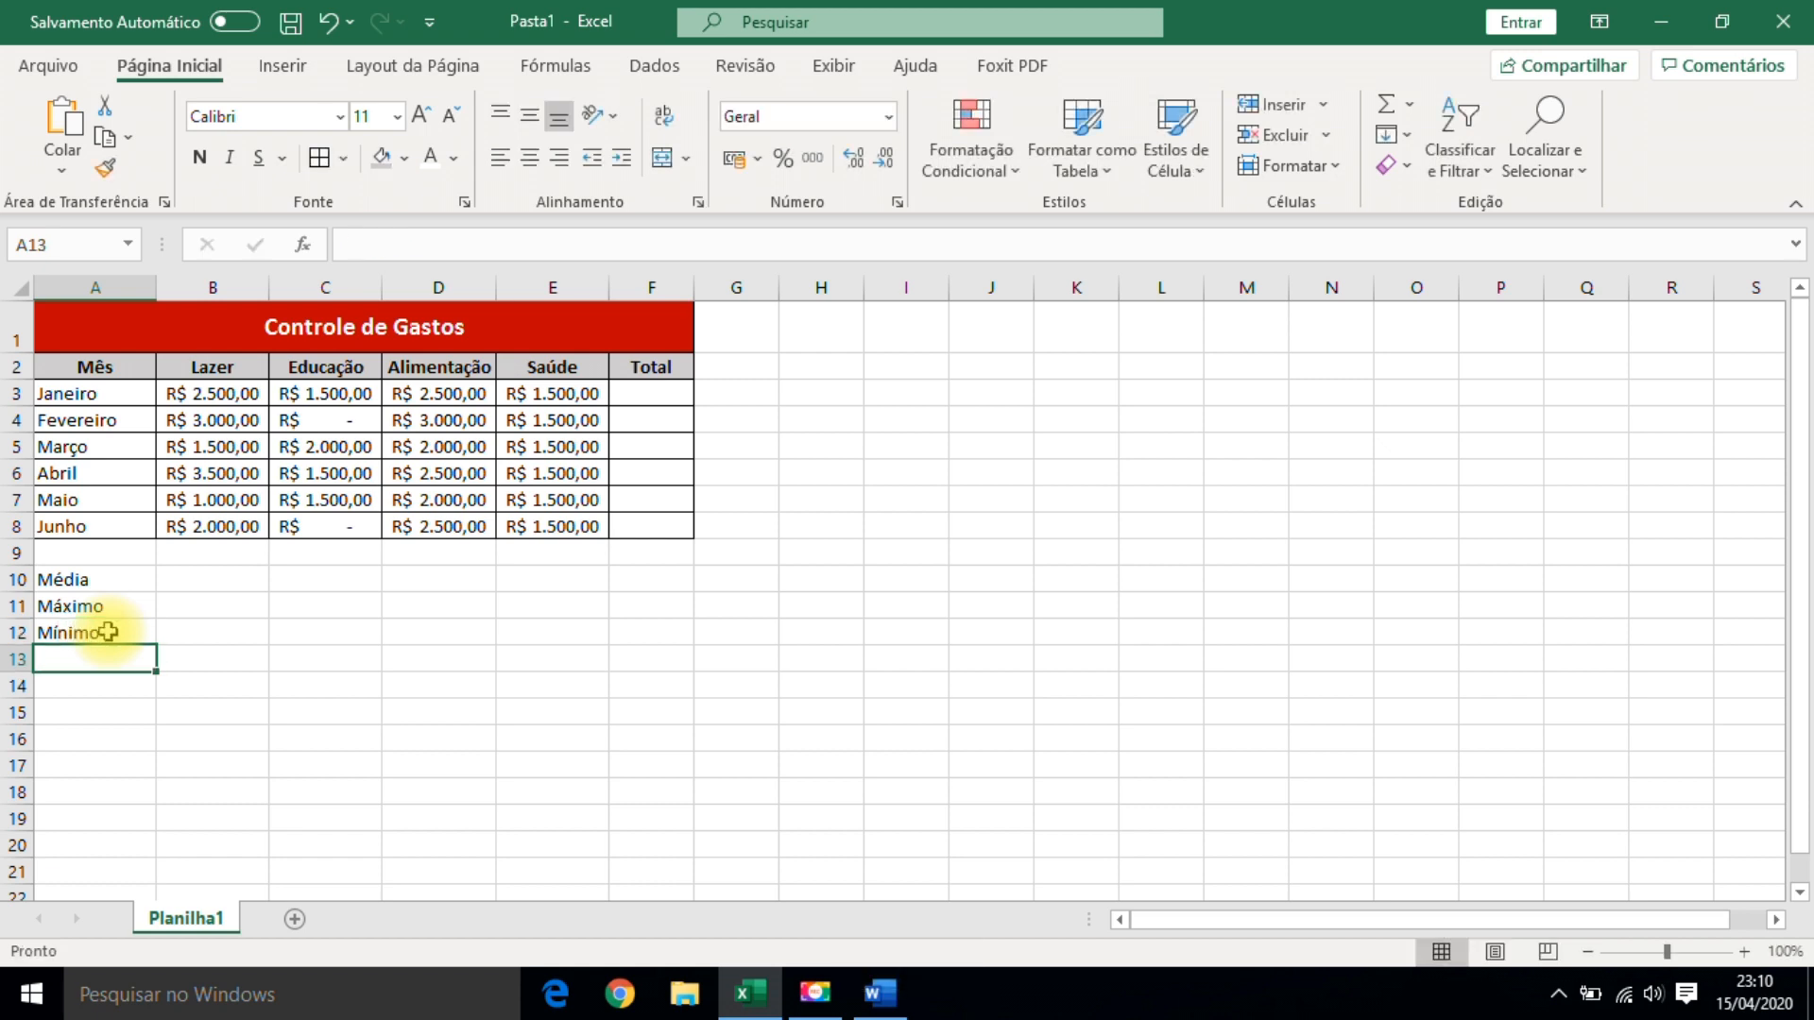
Apply all borders to the Média, Máximo and Mínimo rows across A10:F12
left_click(1674, 946)
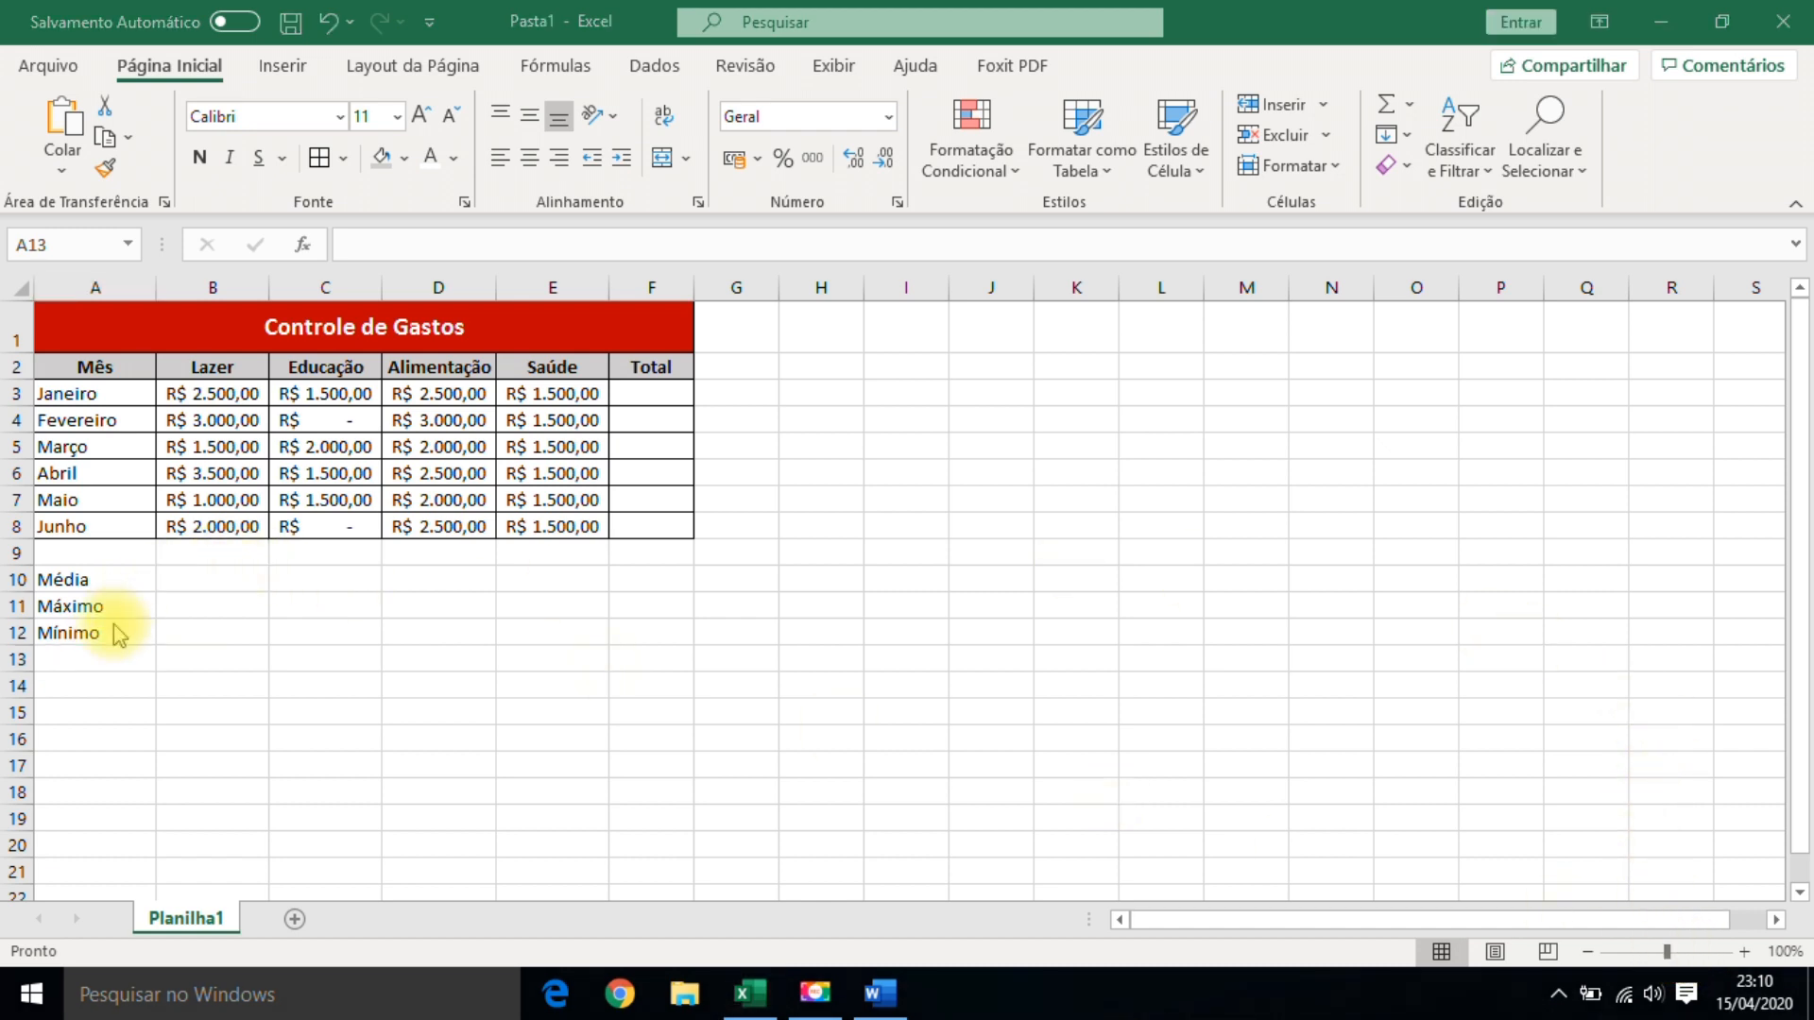
left_click(100, 579)
left_click(94, 580)
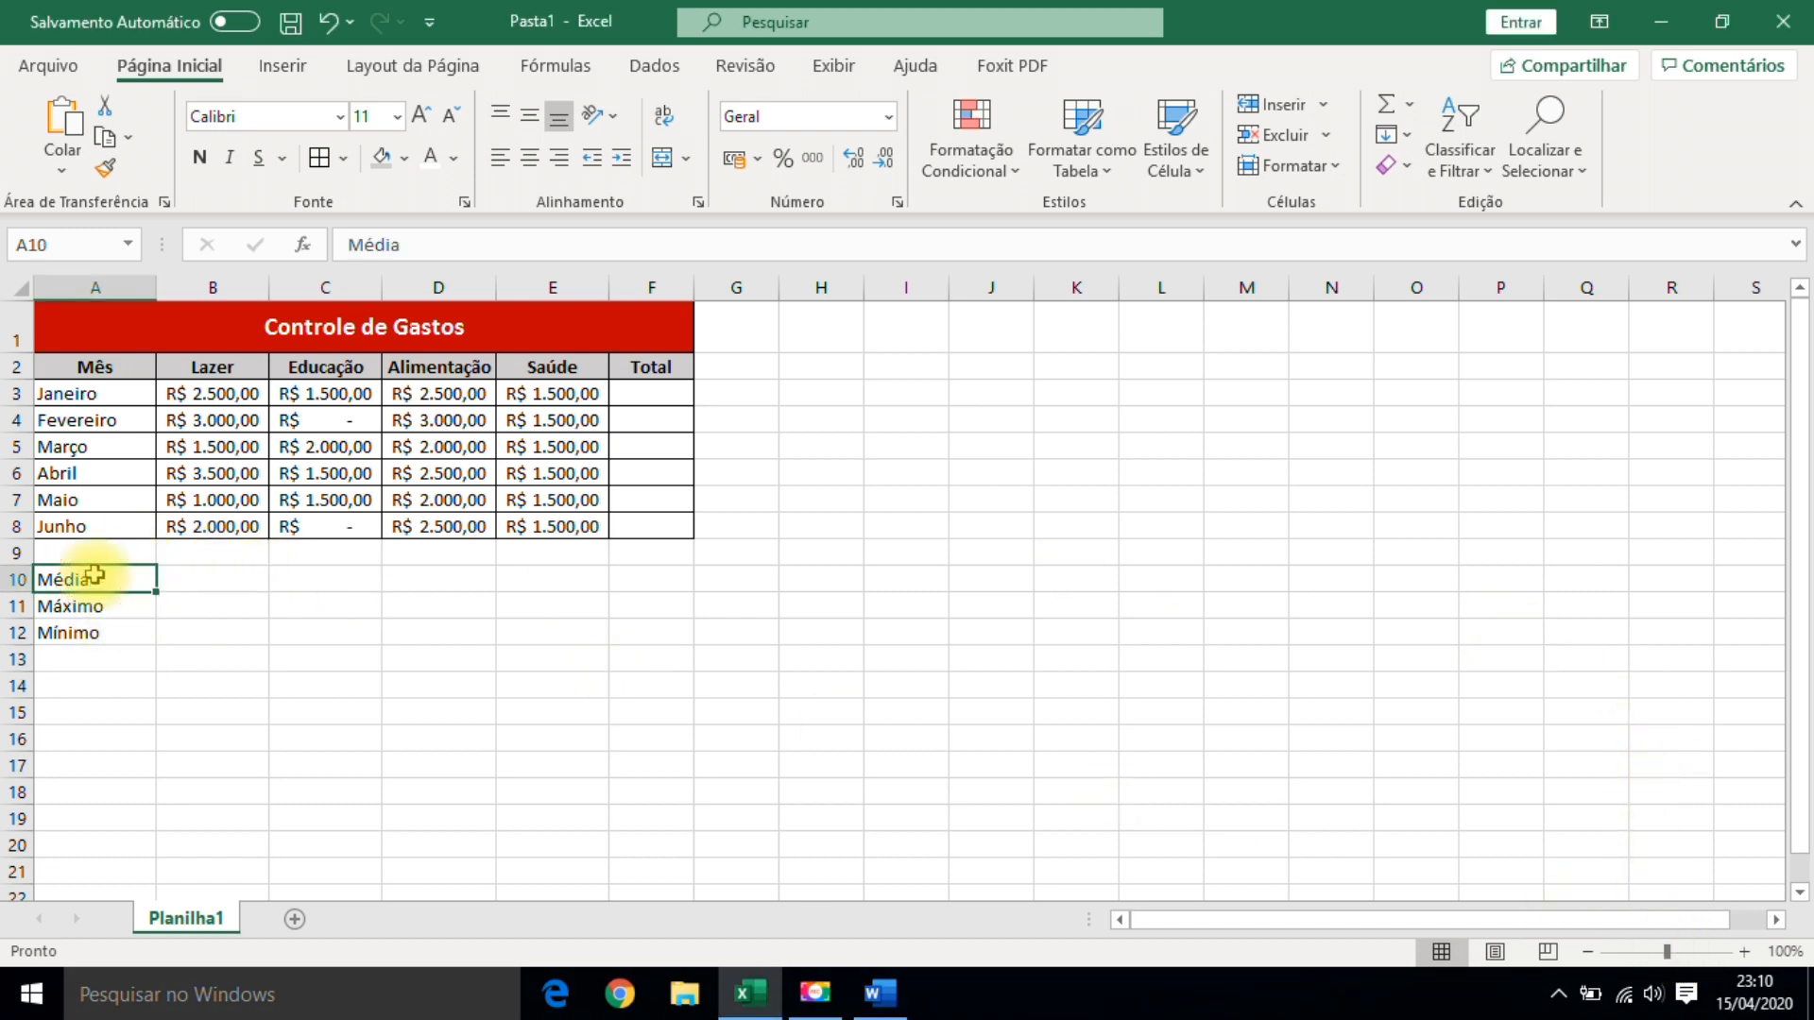
left_click_drag(91, 577, 640, 639)
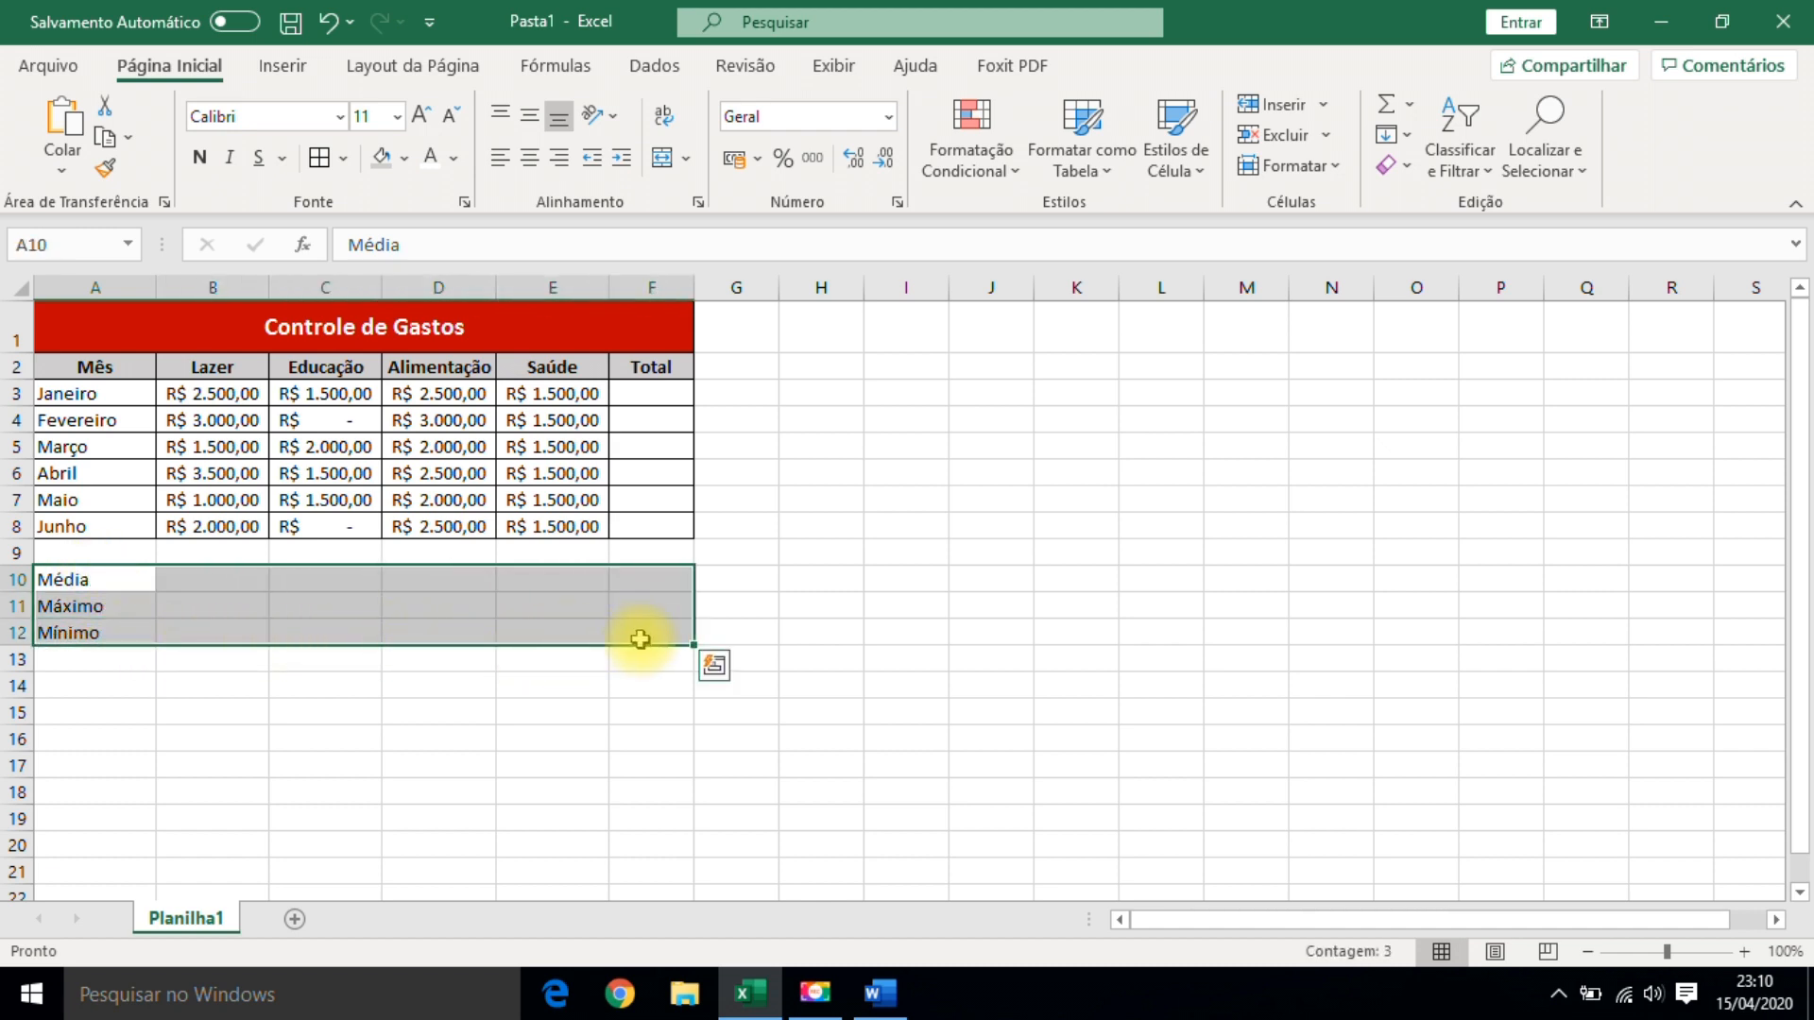
left_click(322, 161)
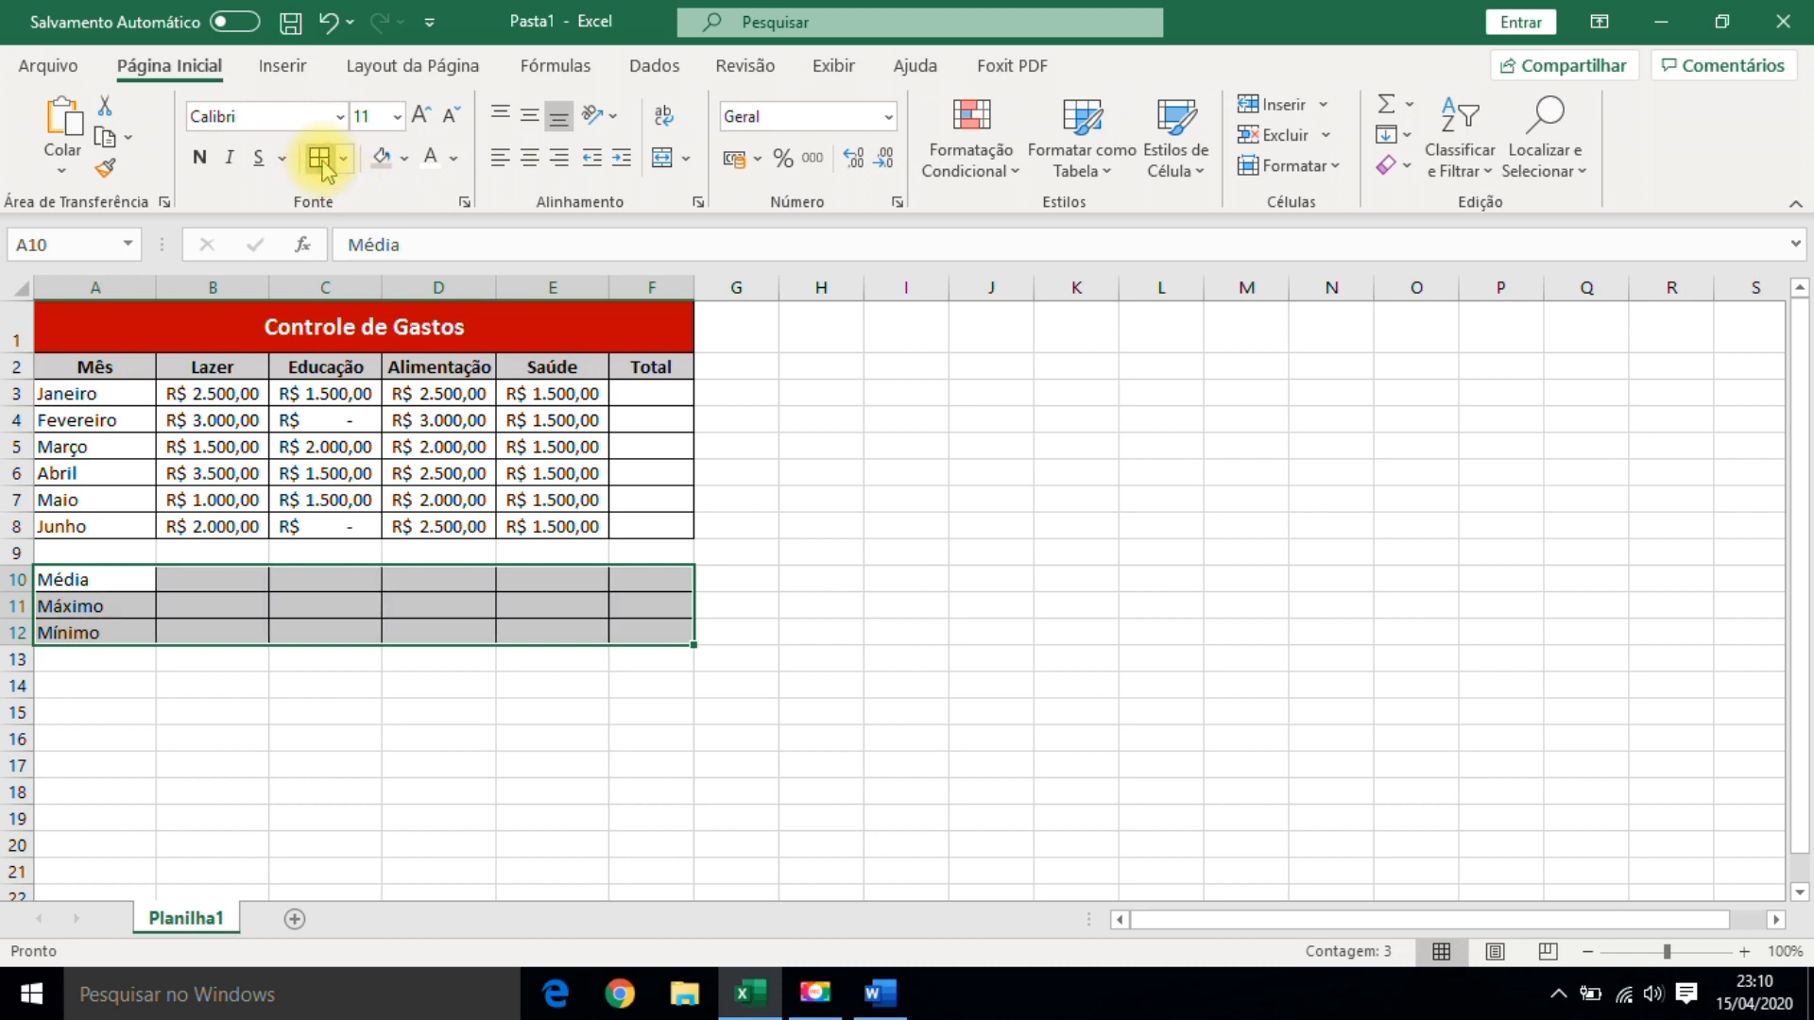
left_click(470, 775)
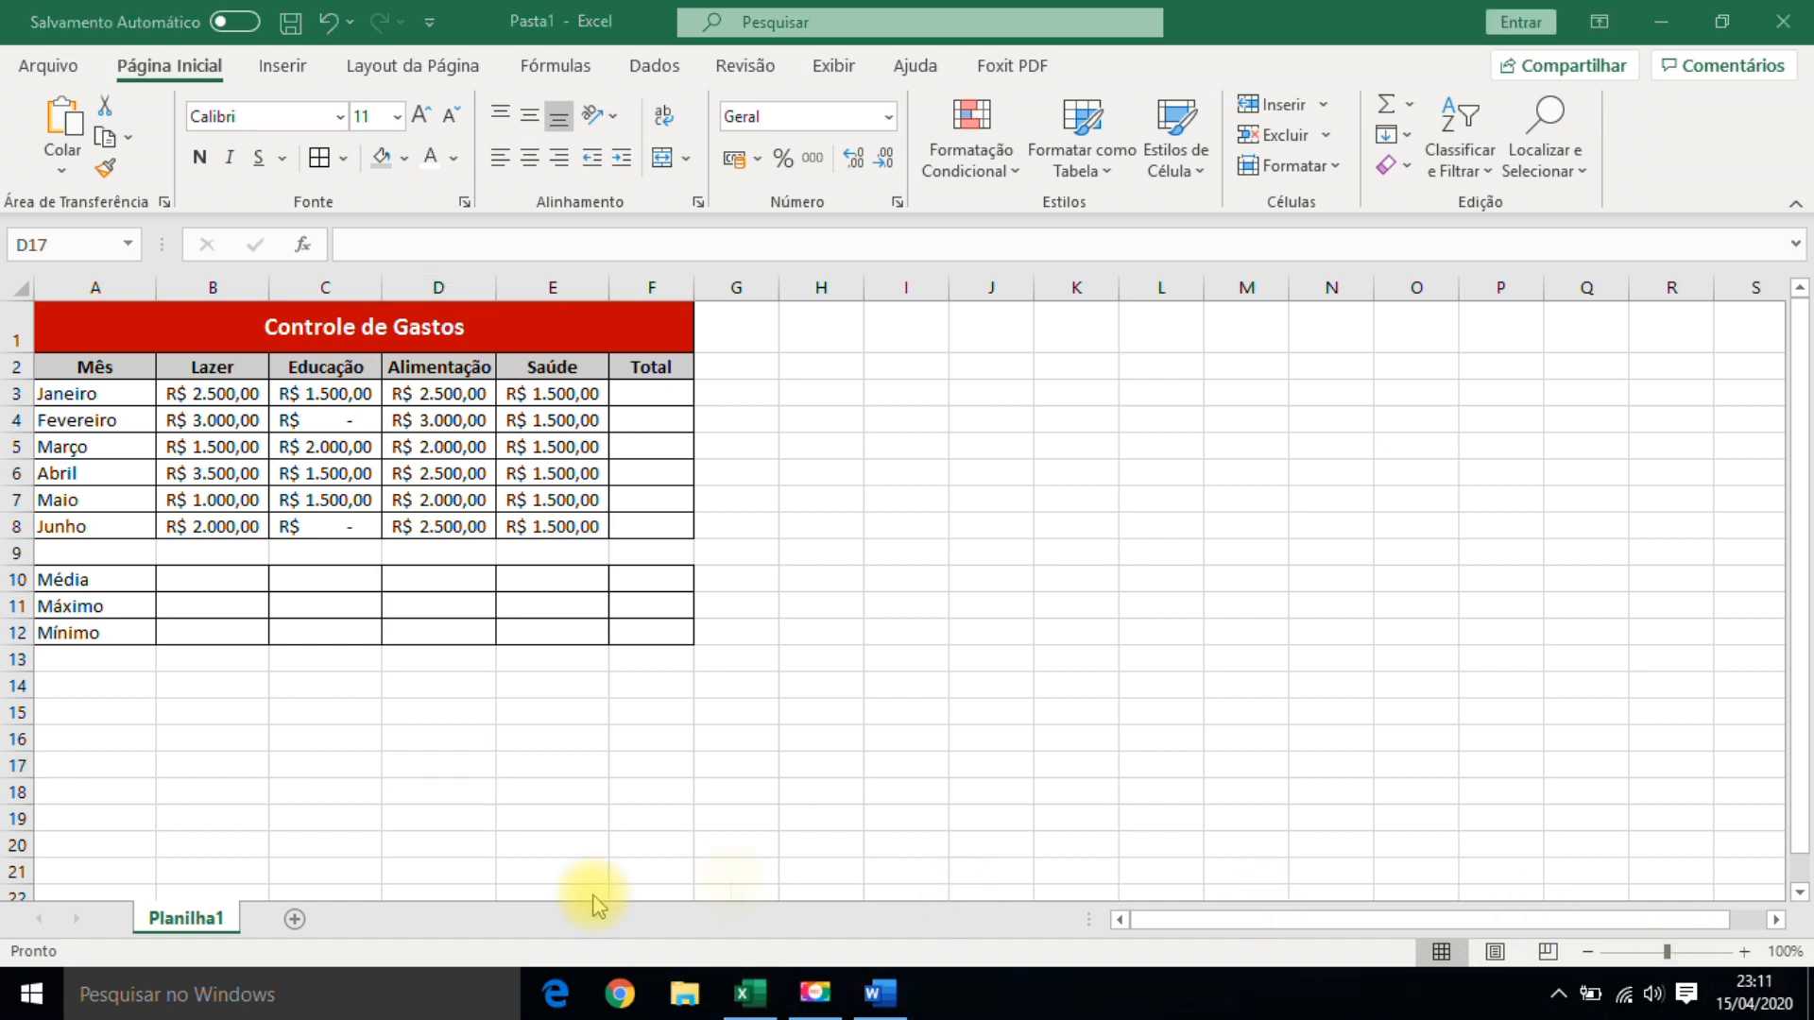
Enter the label "Soma" in cell A13 and apply all borders (Todas as Bordas) to A10:F13
left_click(91, 654)
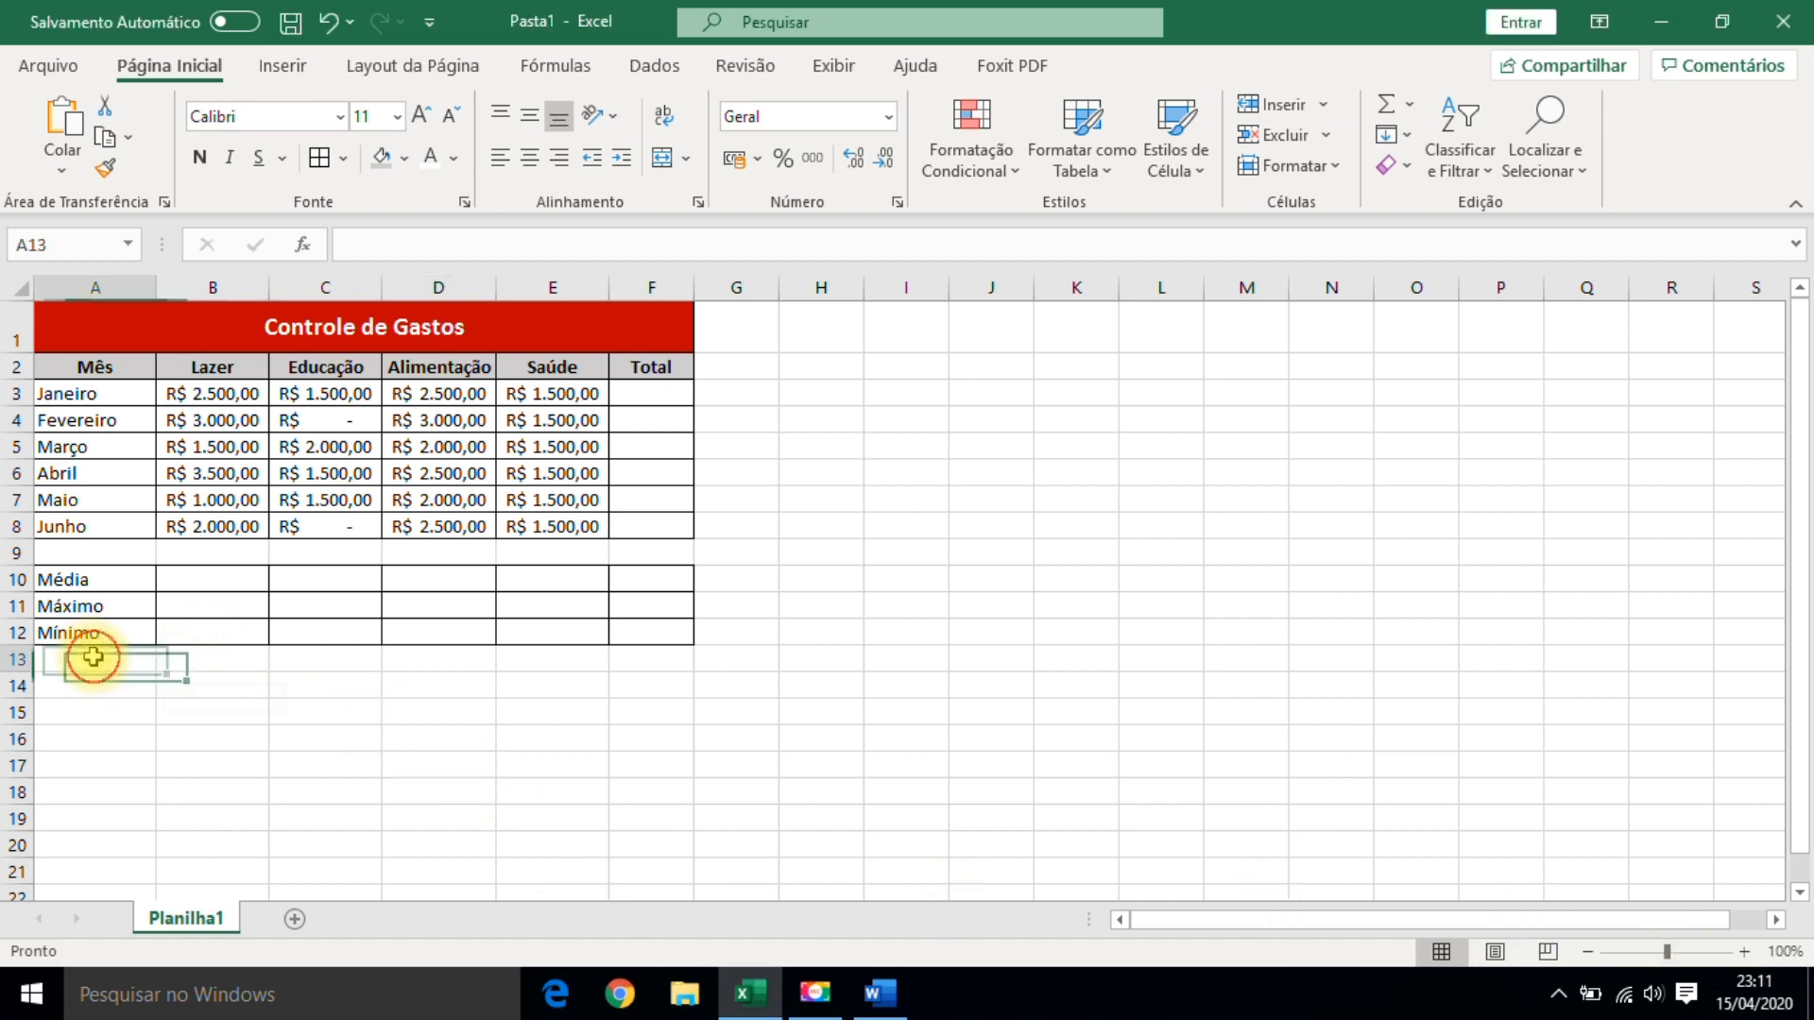
type("Soma")
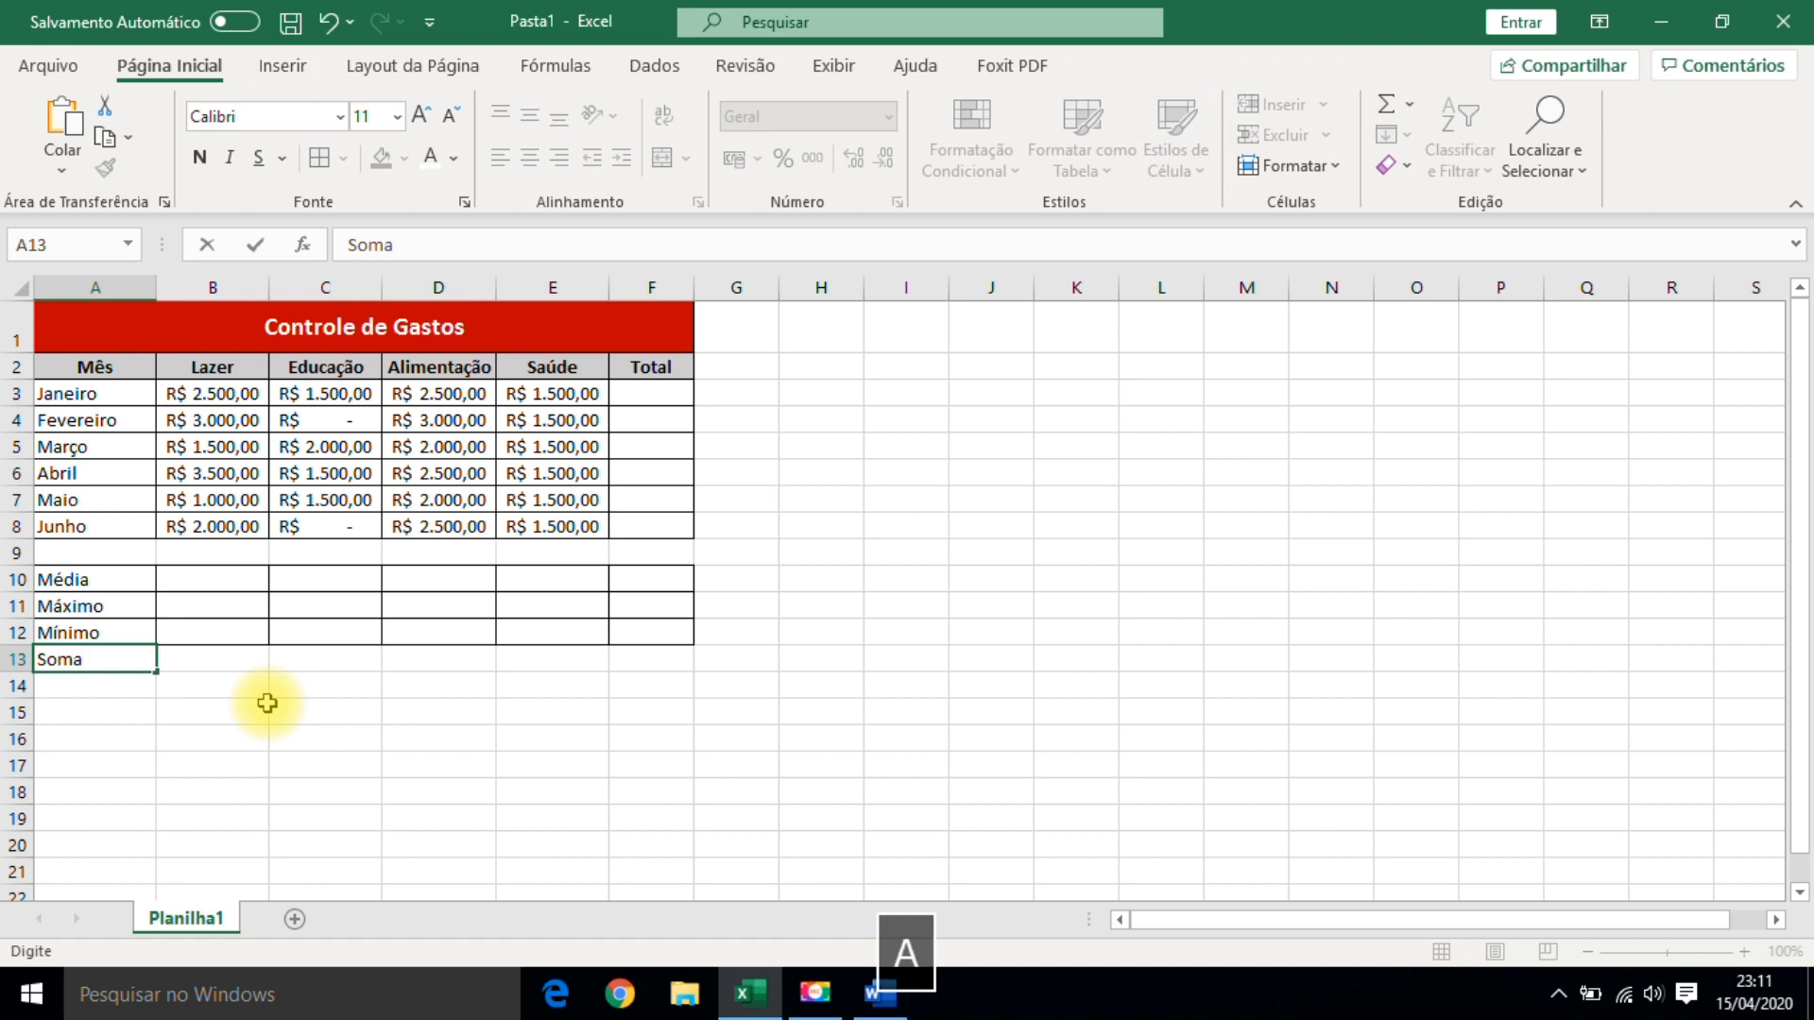
left_click(168, 682)
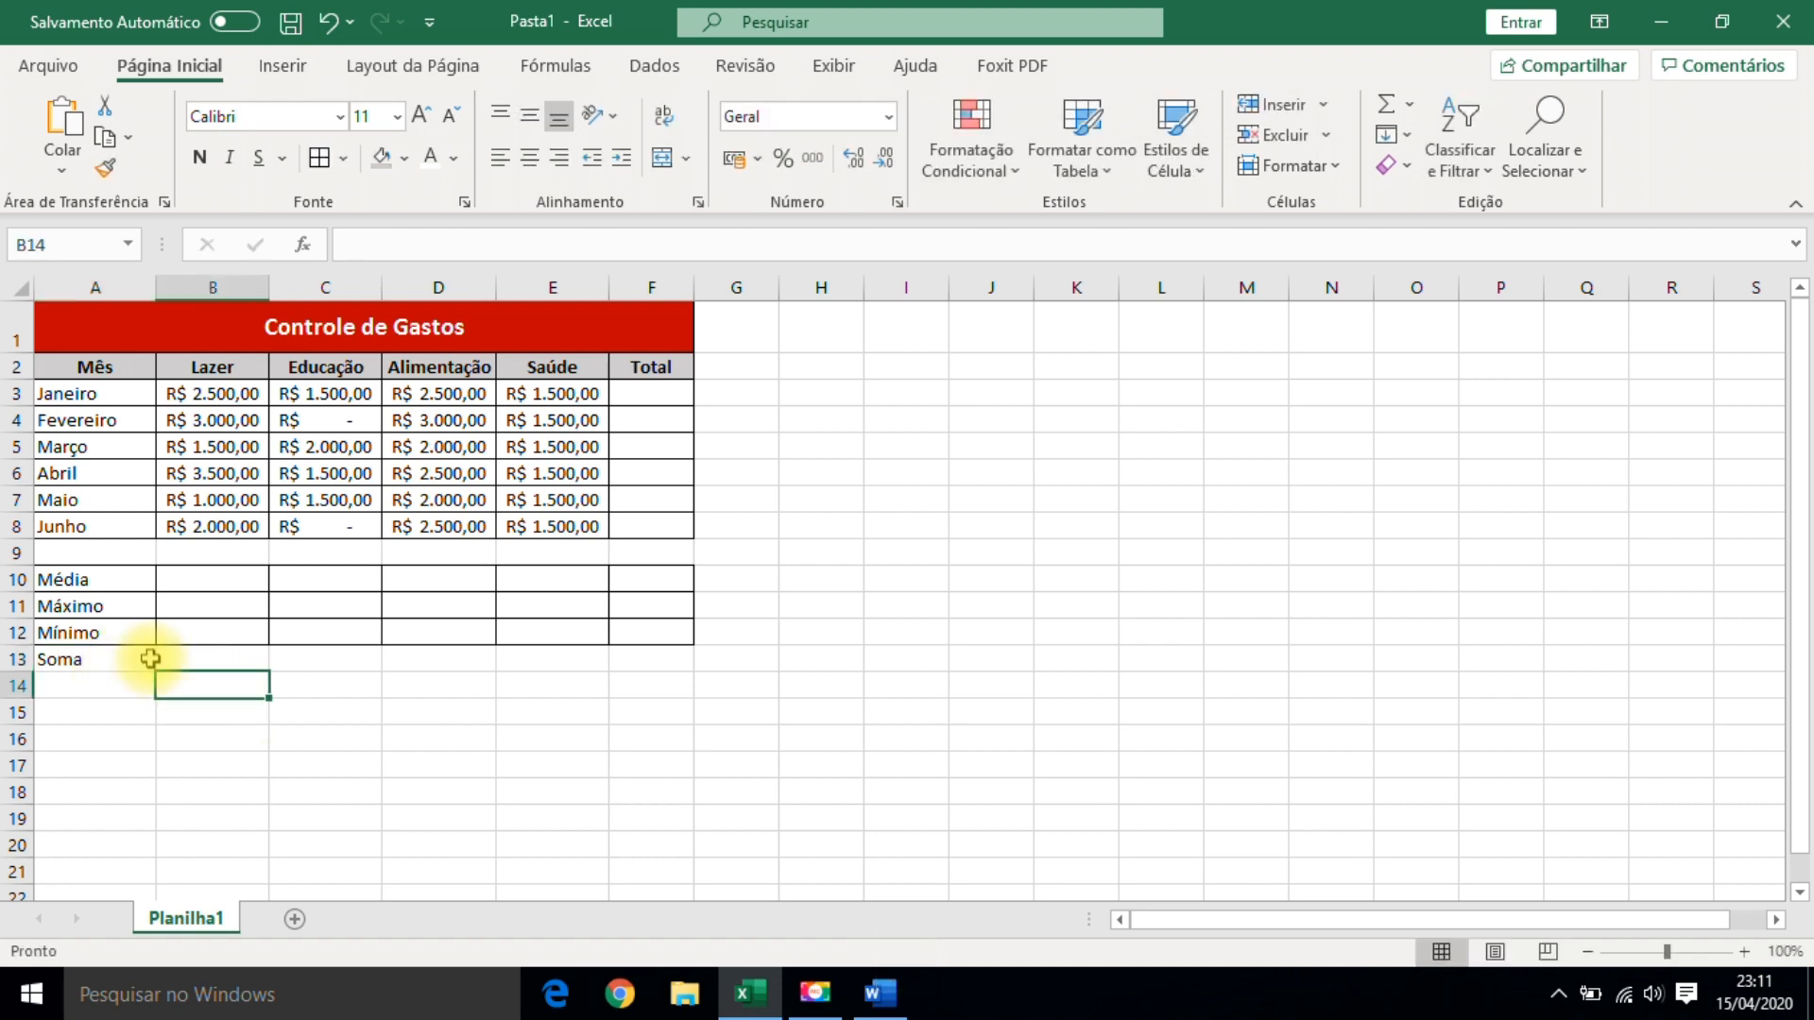
left_click_drag(122, 583, 656, 656)
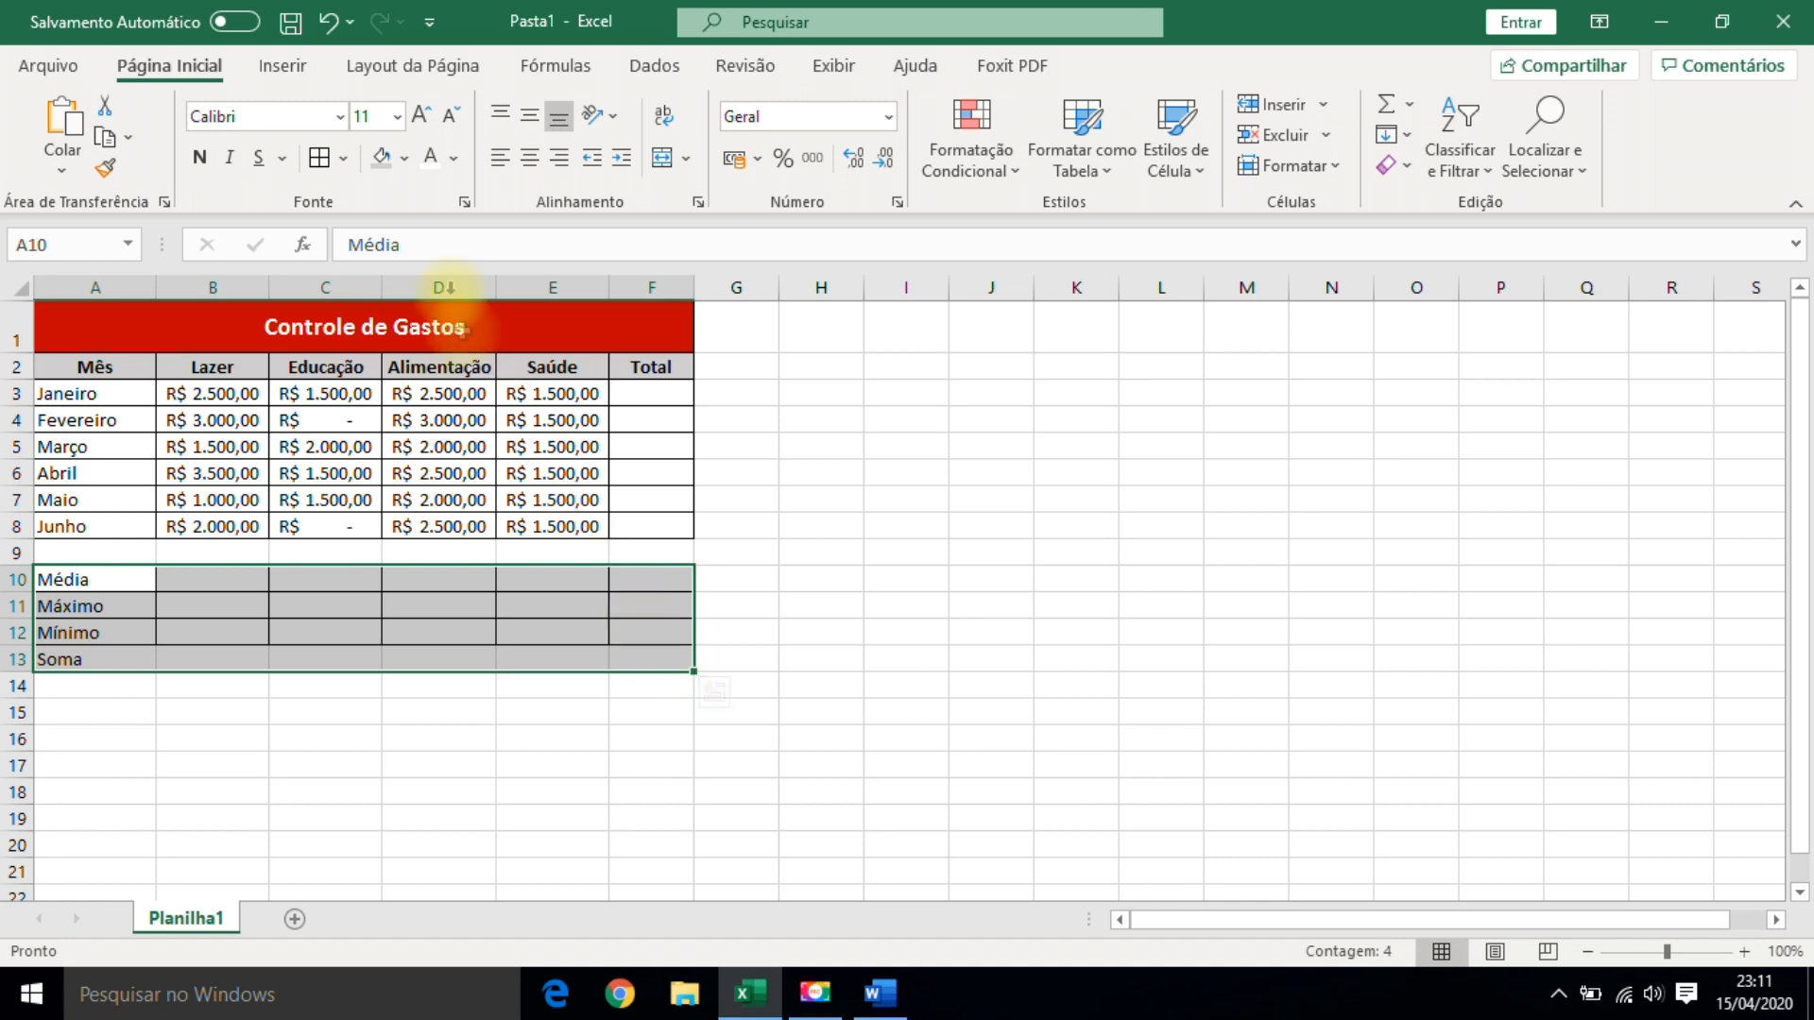
left_click(344, 159)
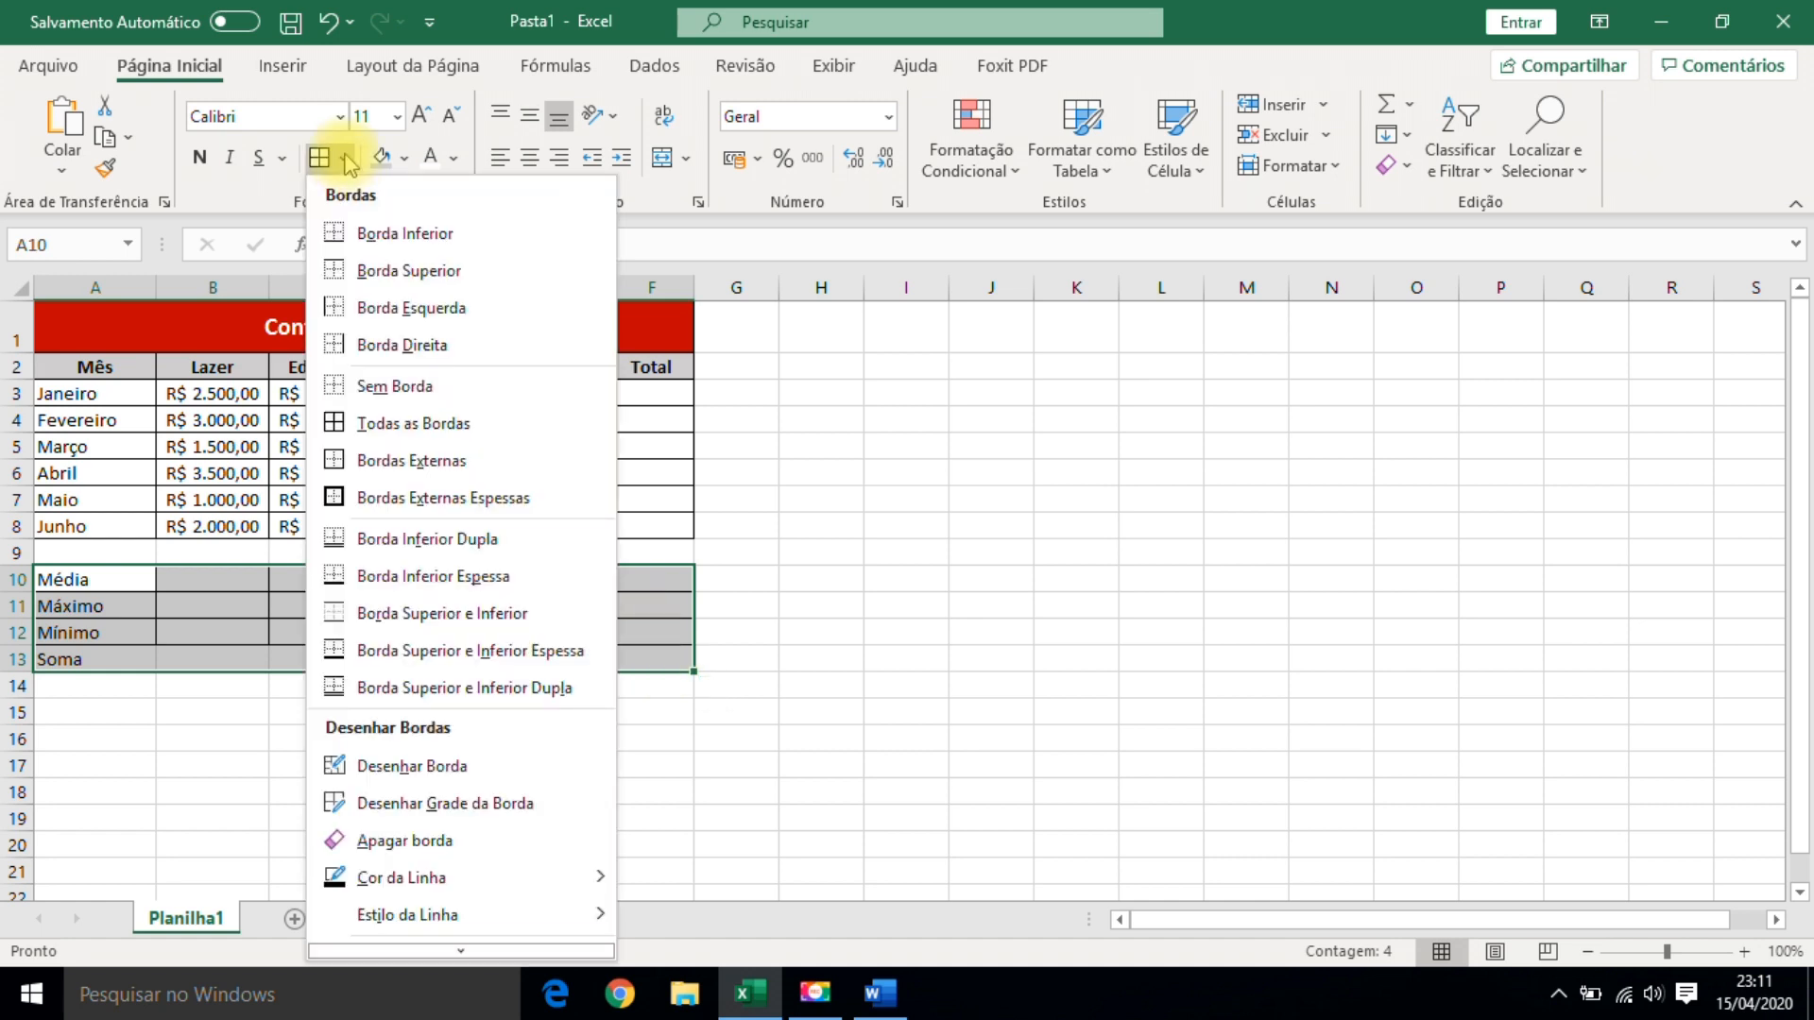
left_click(416, 423)
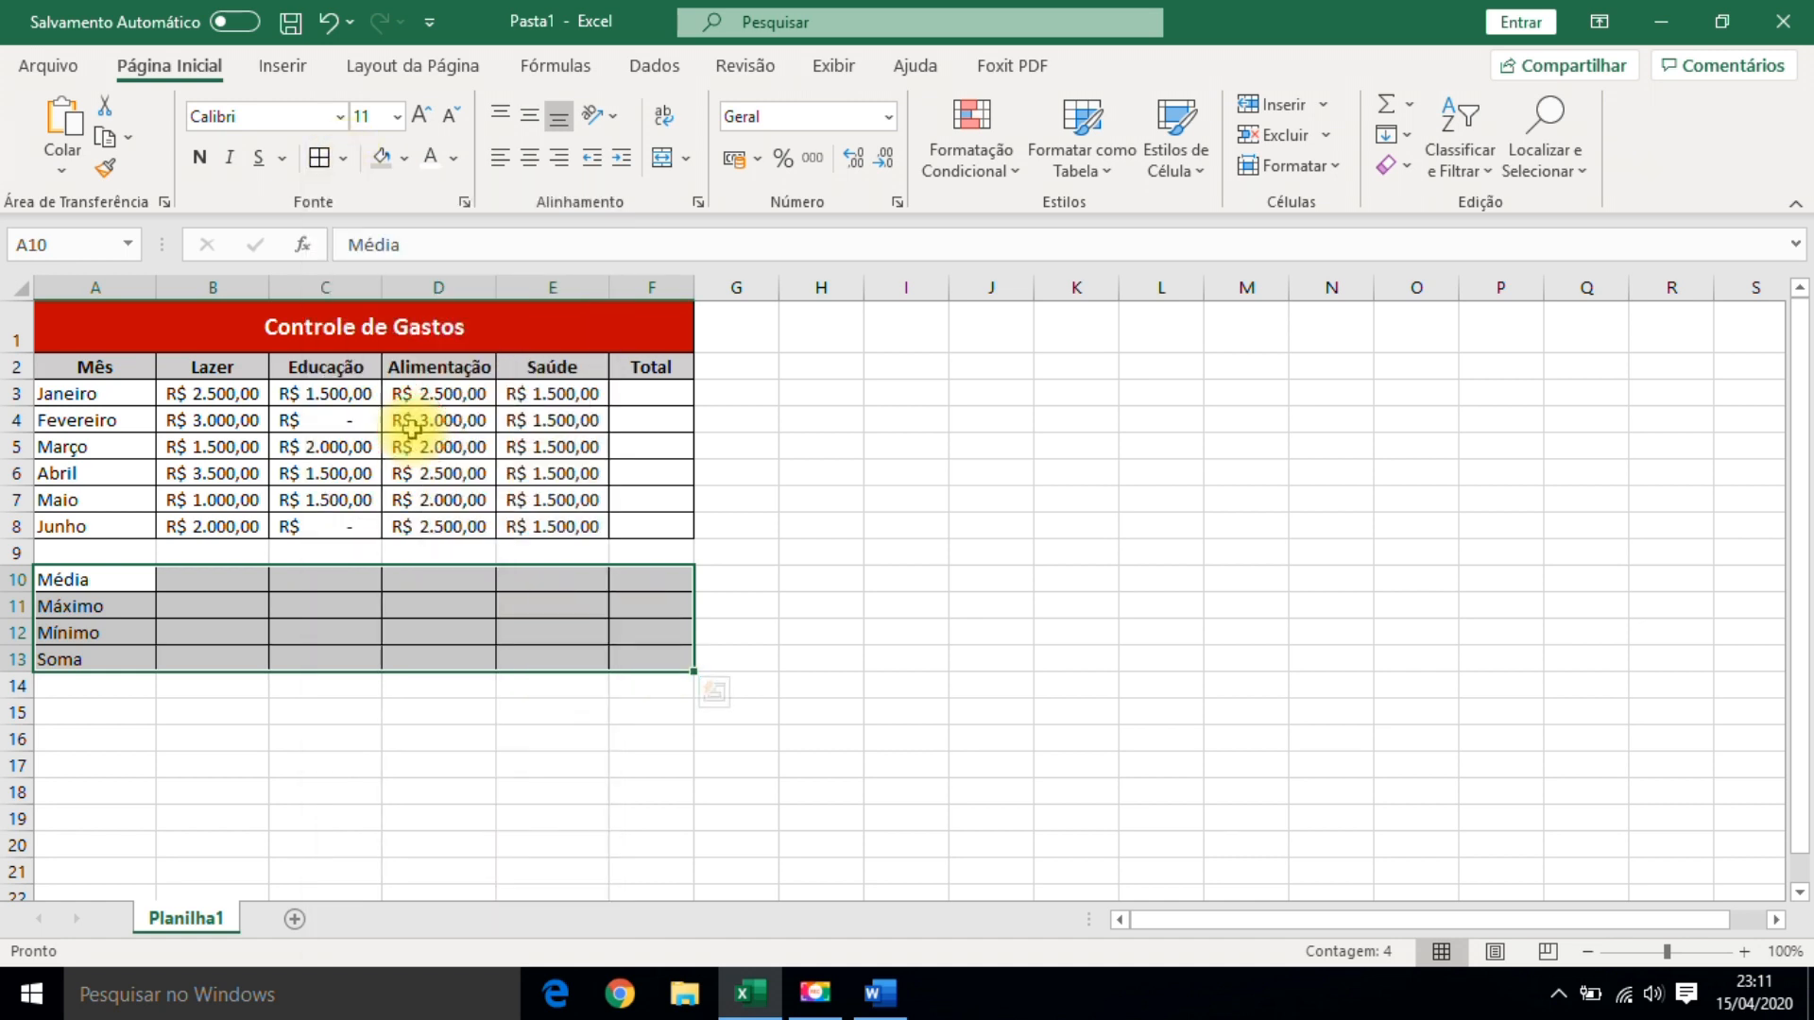
left_click(488, 833)
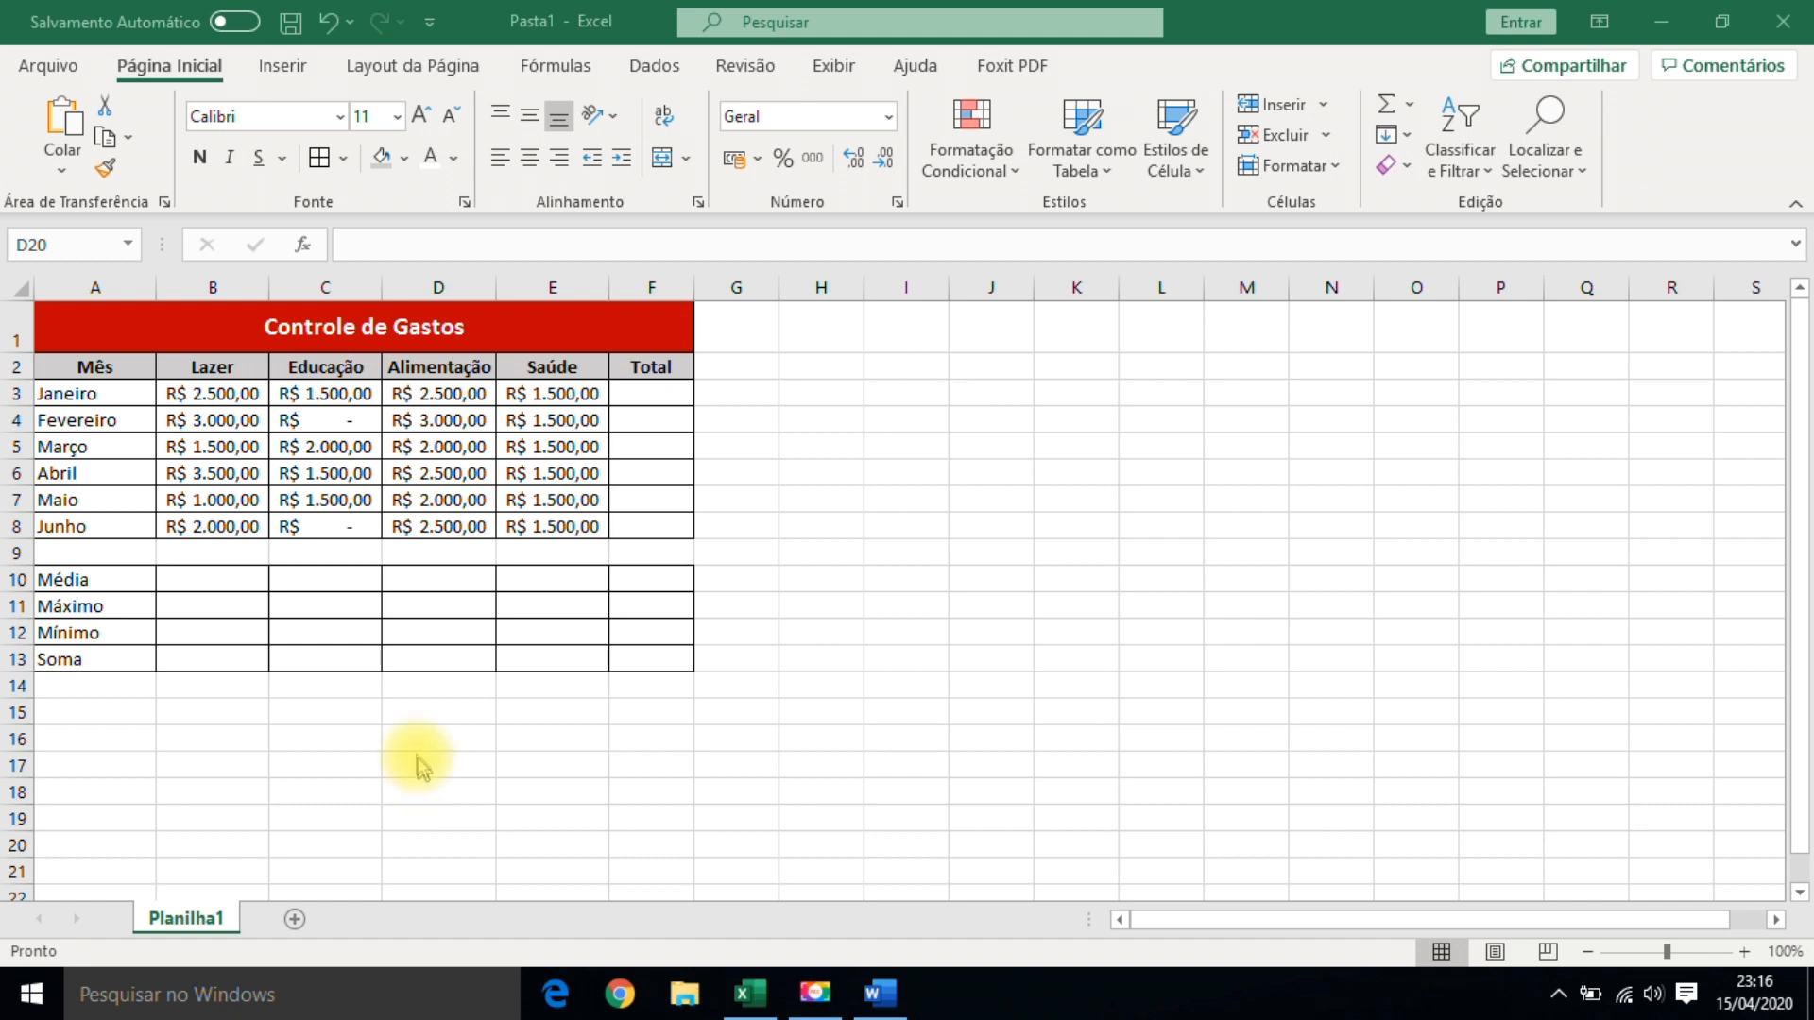
Insert a new column before Alimentação and enter the heading "Extras" in cell D2
left_click(228, 366)
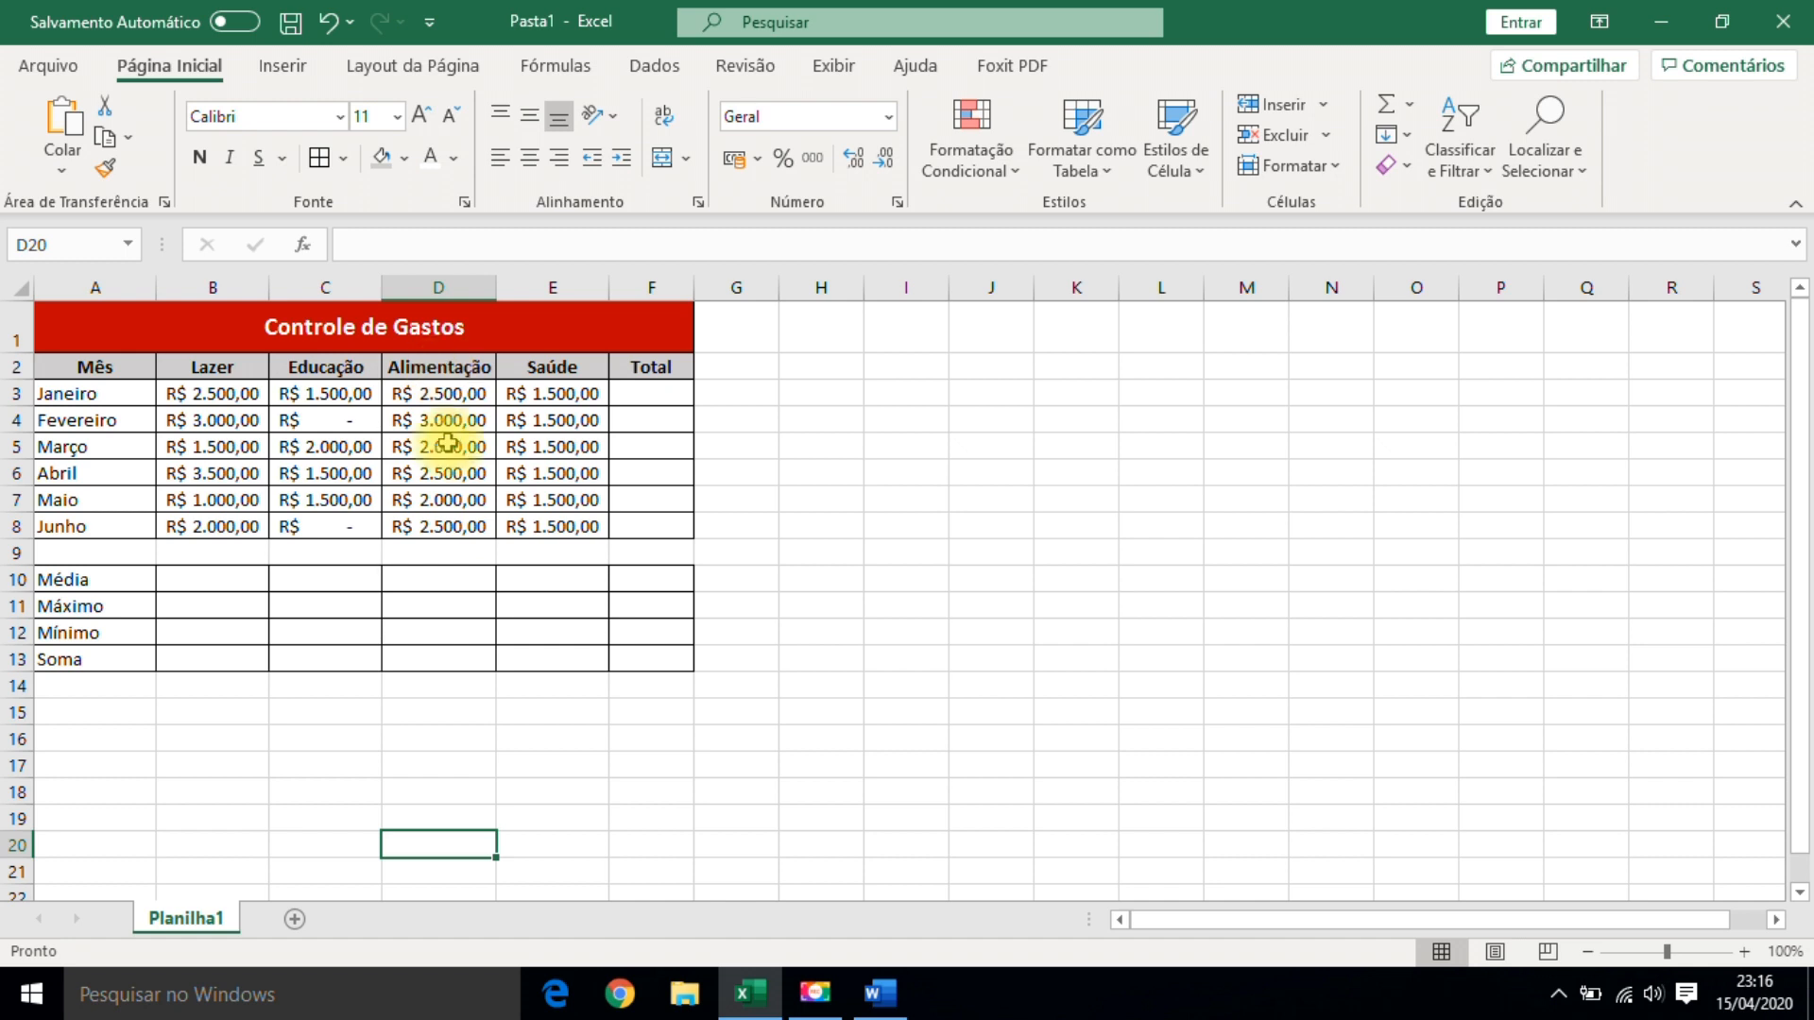
right_click(440, 285)
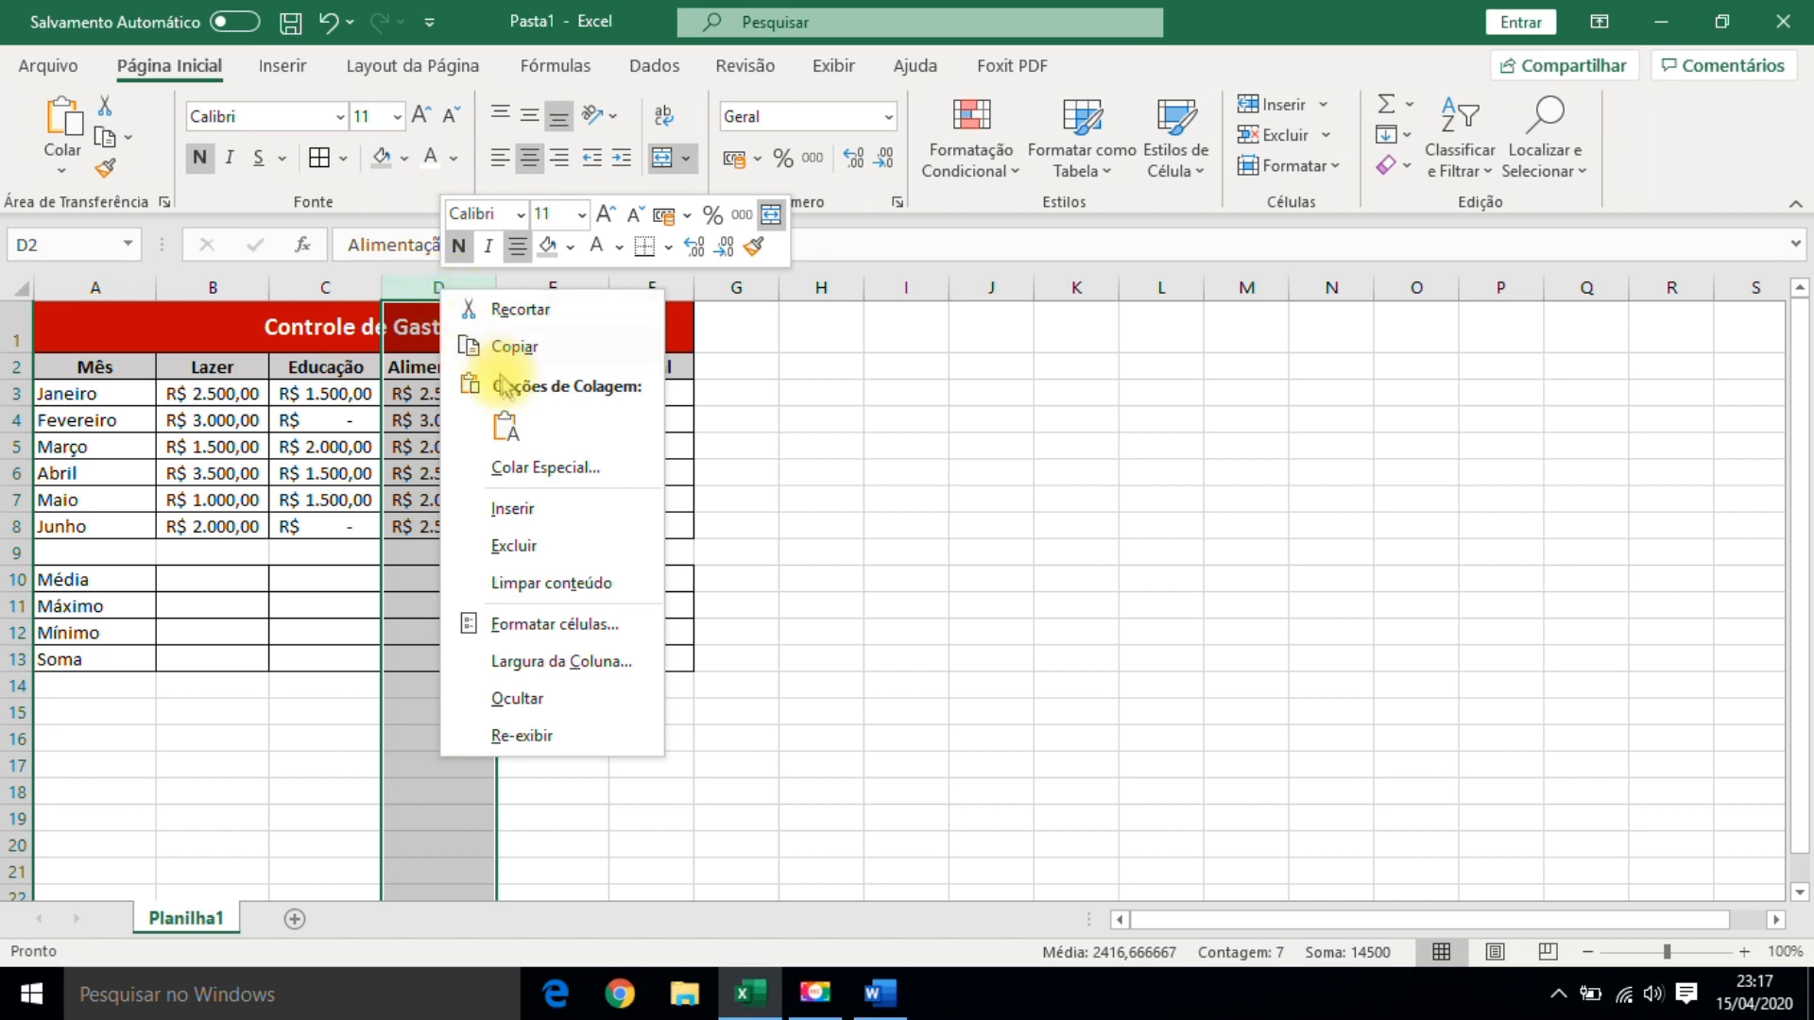
left_click(526, 516)
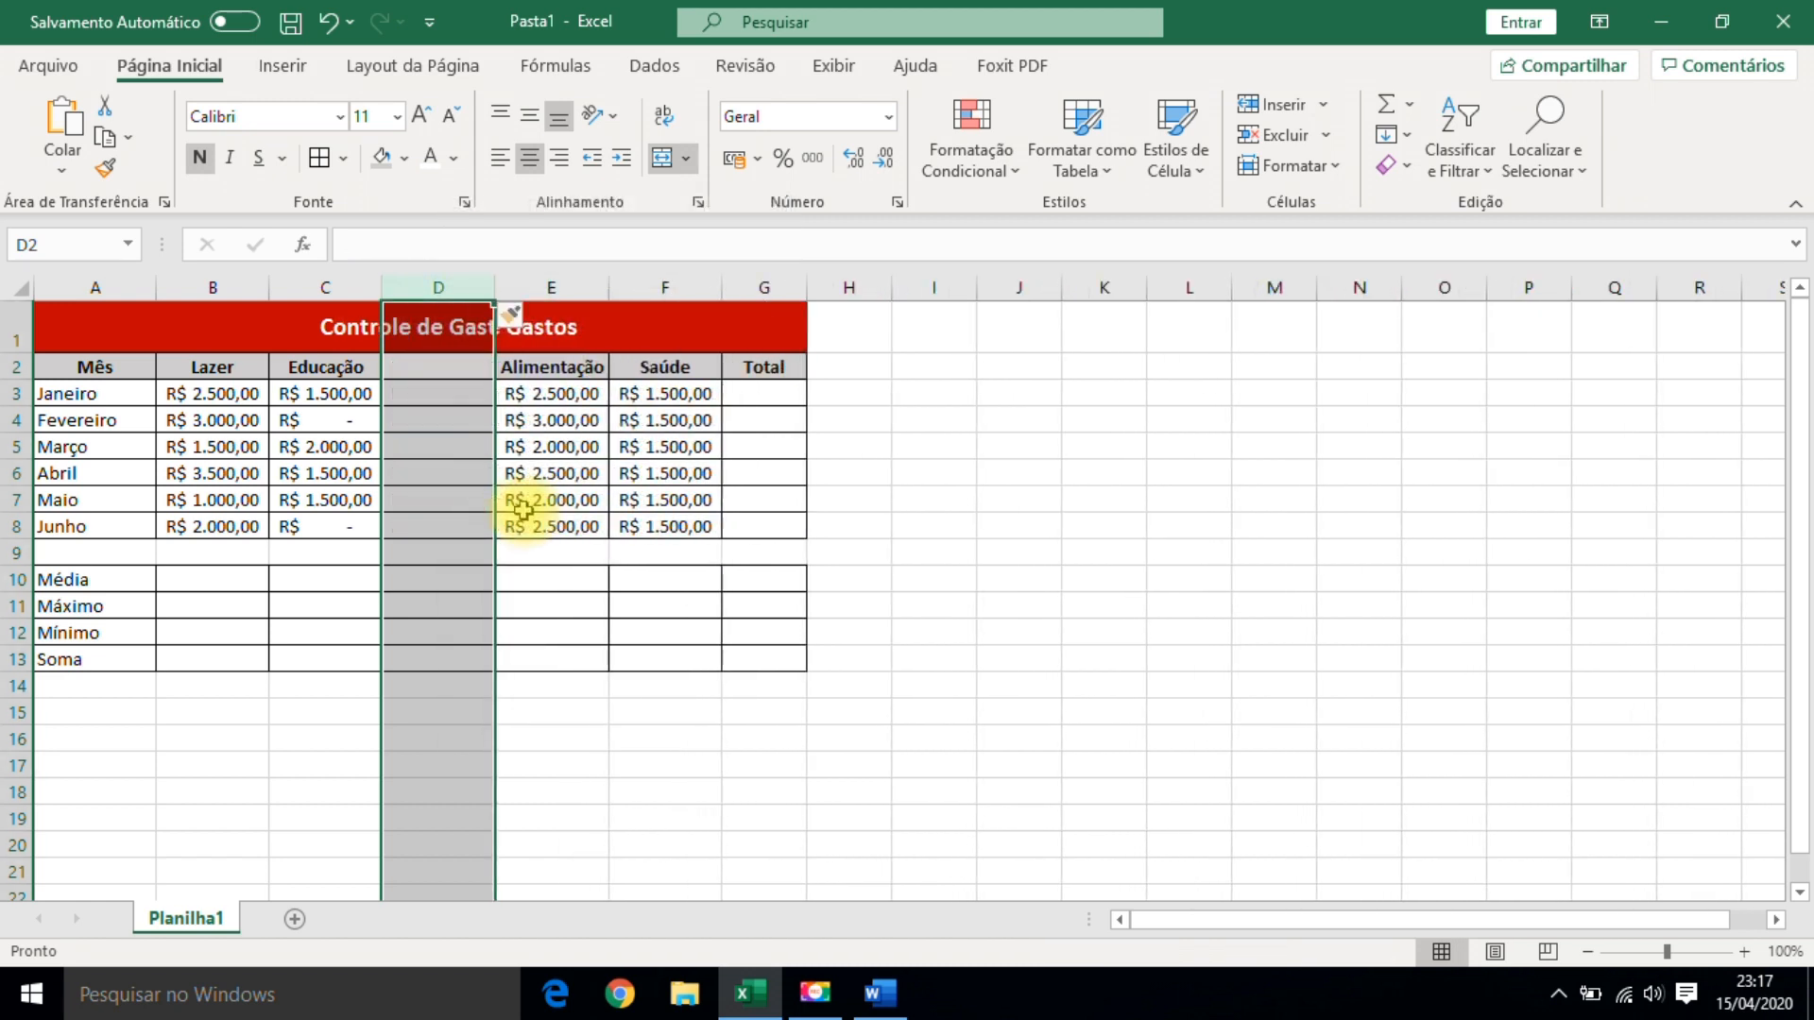
left_click(451, 374)
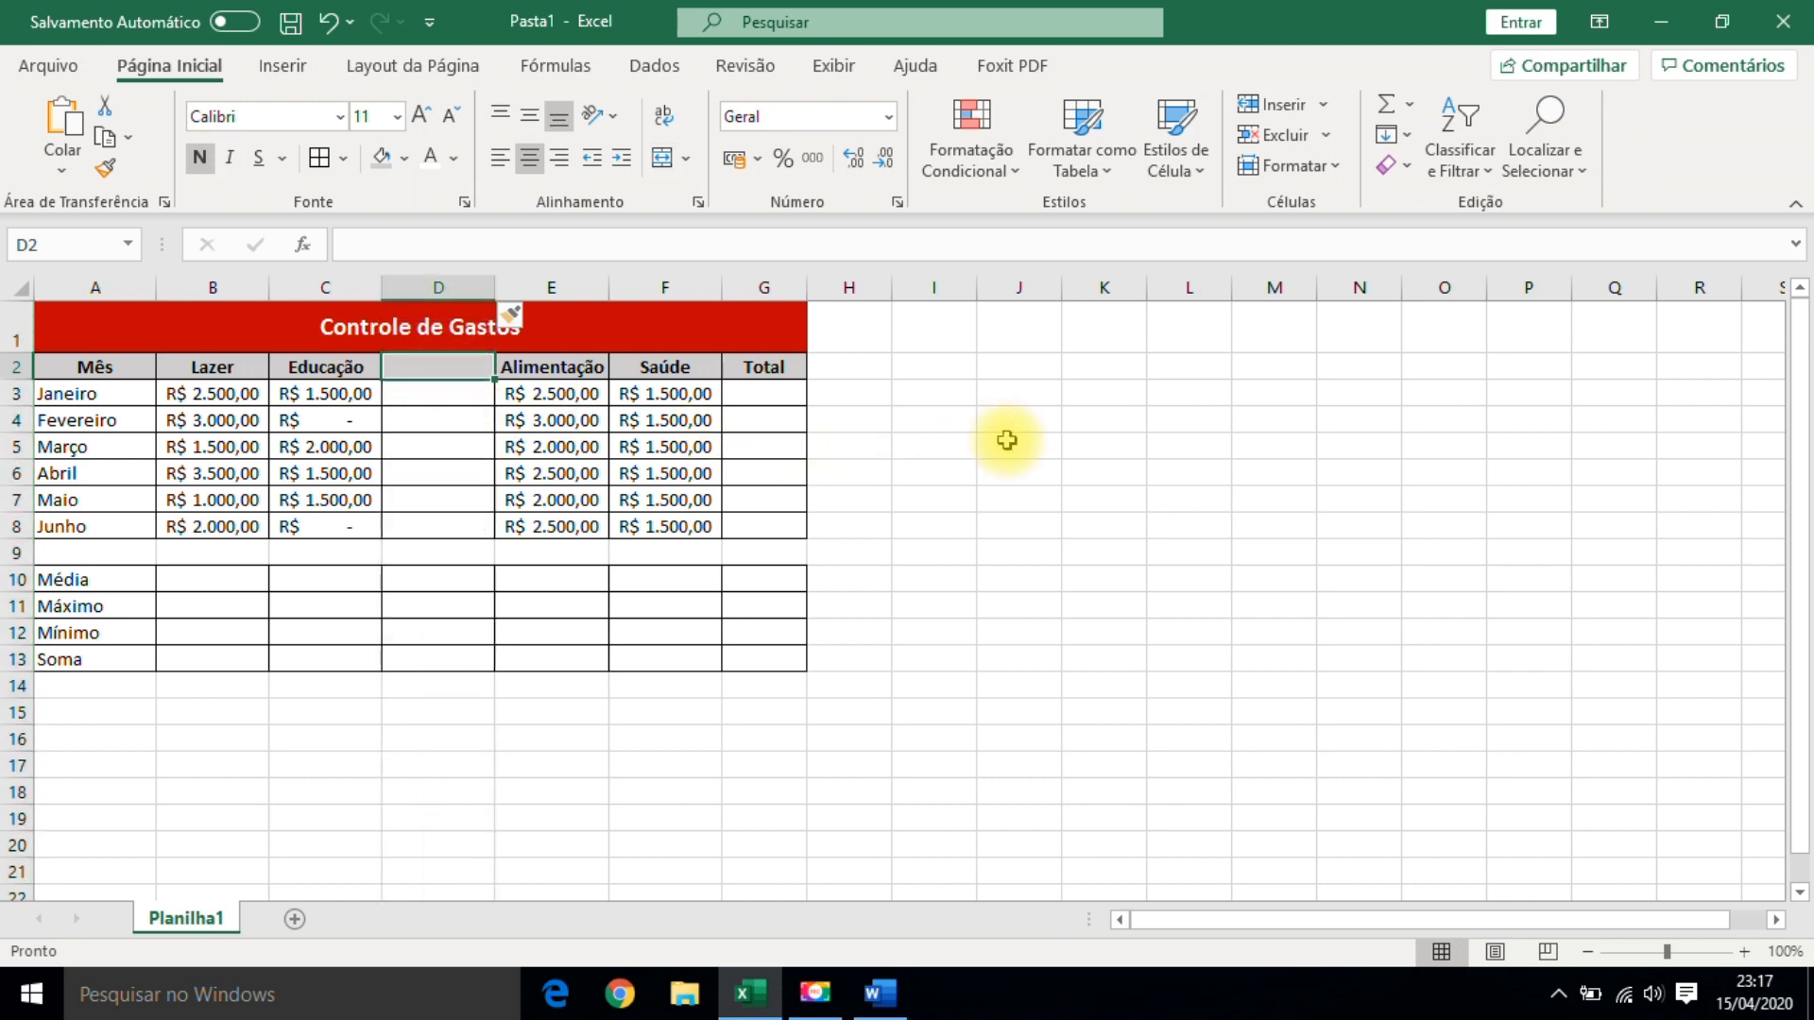
type("Extras")
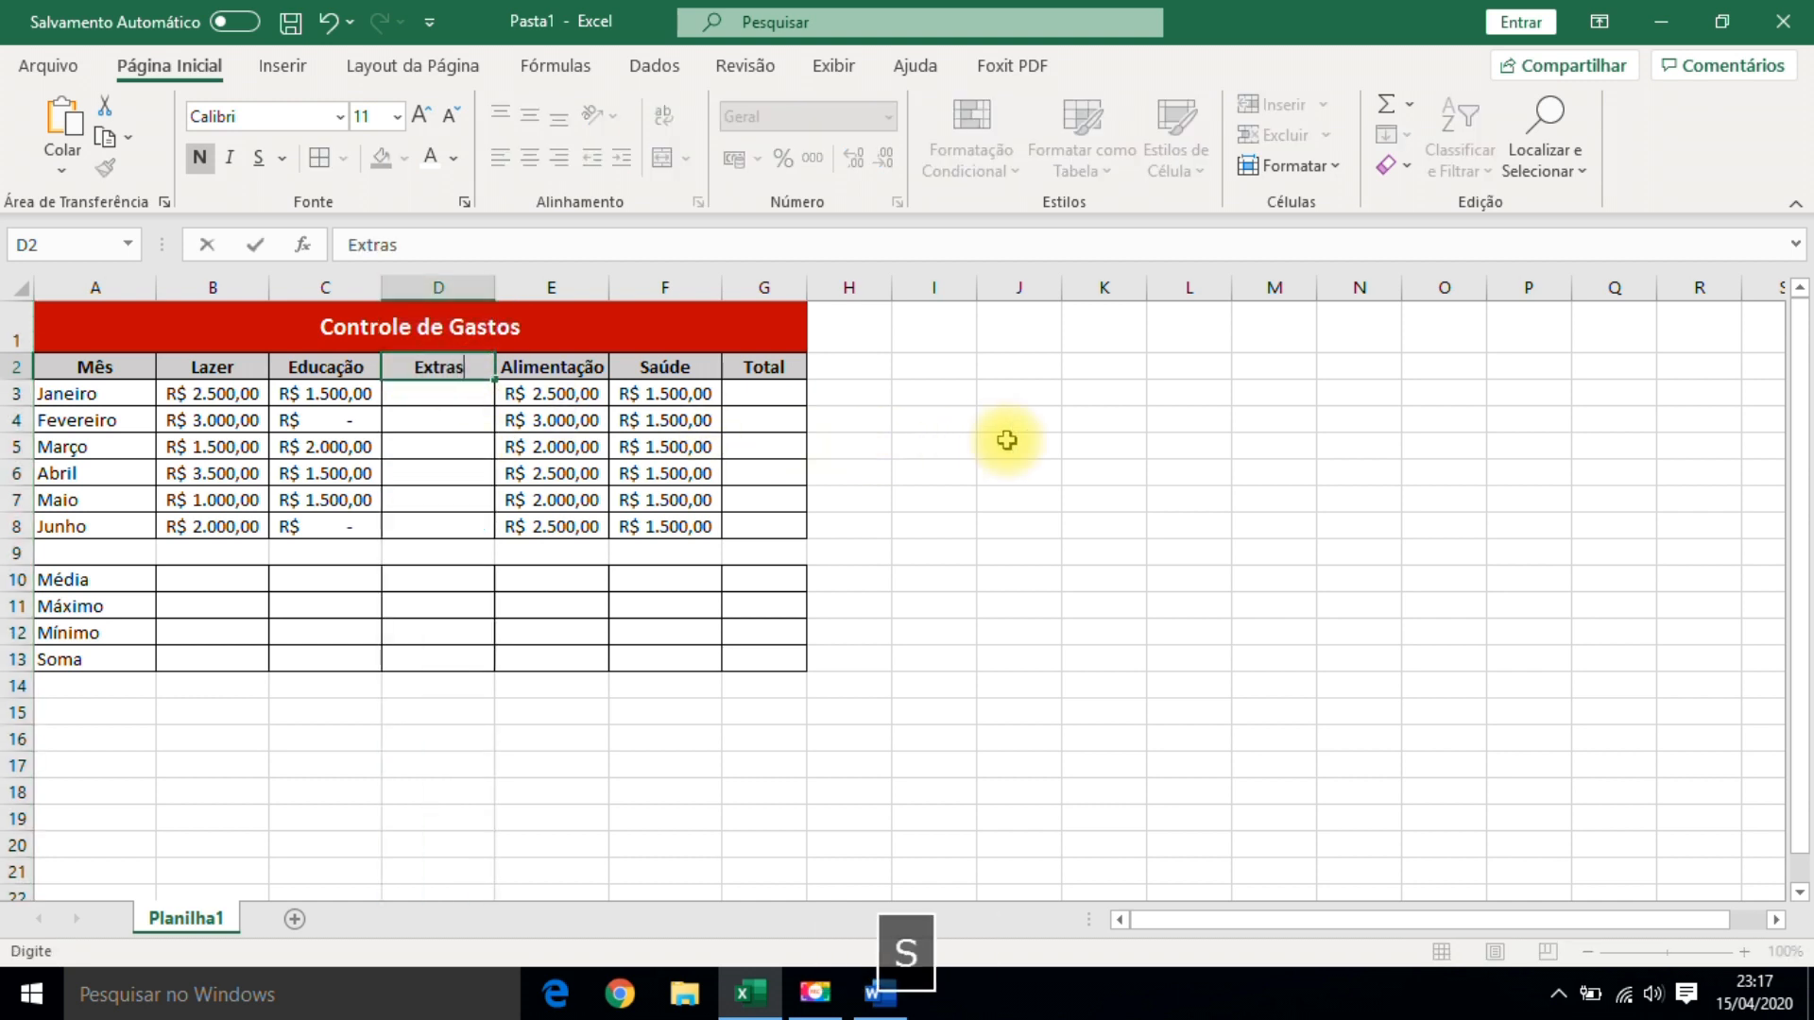
key("Return")
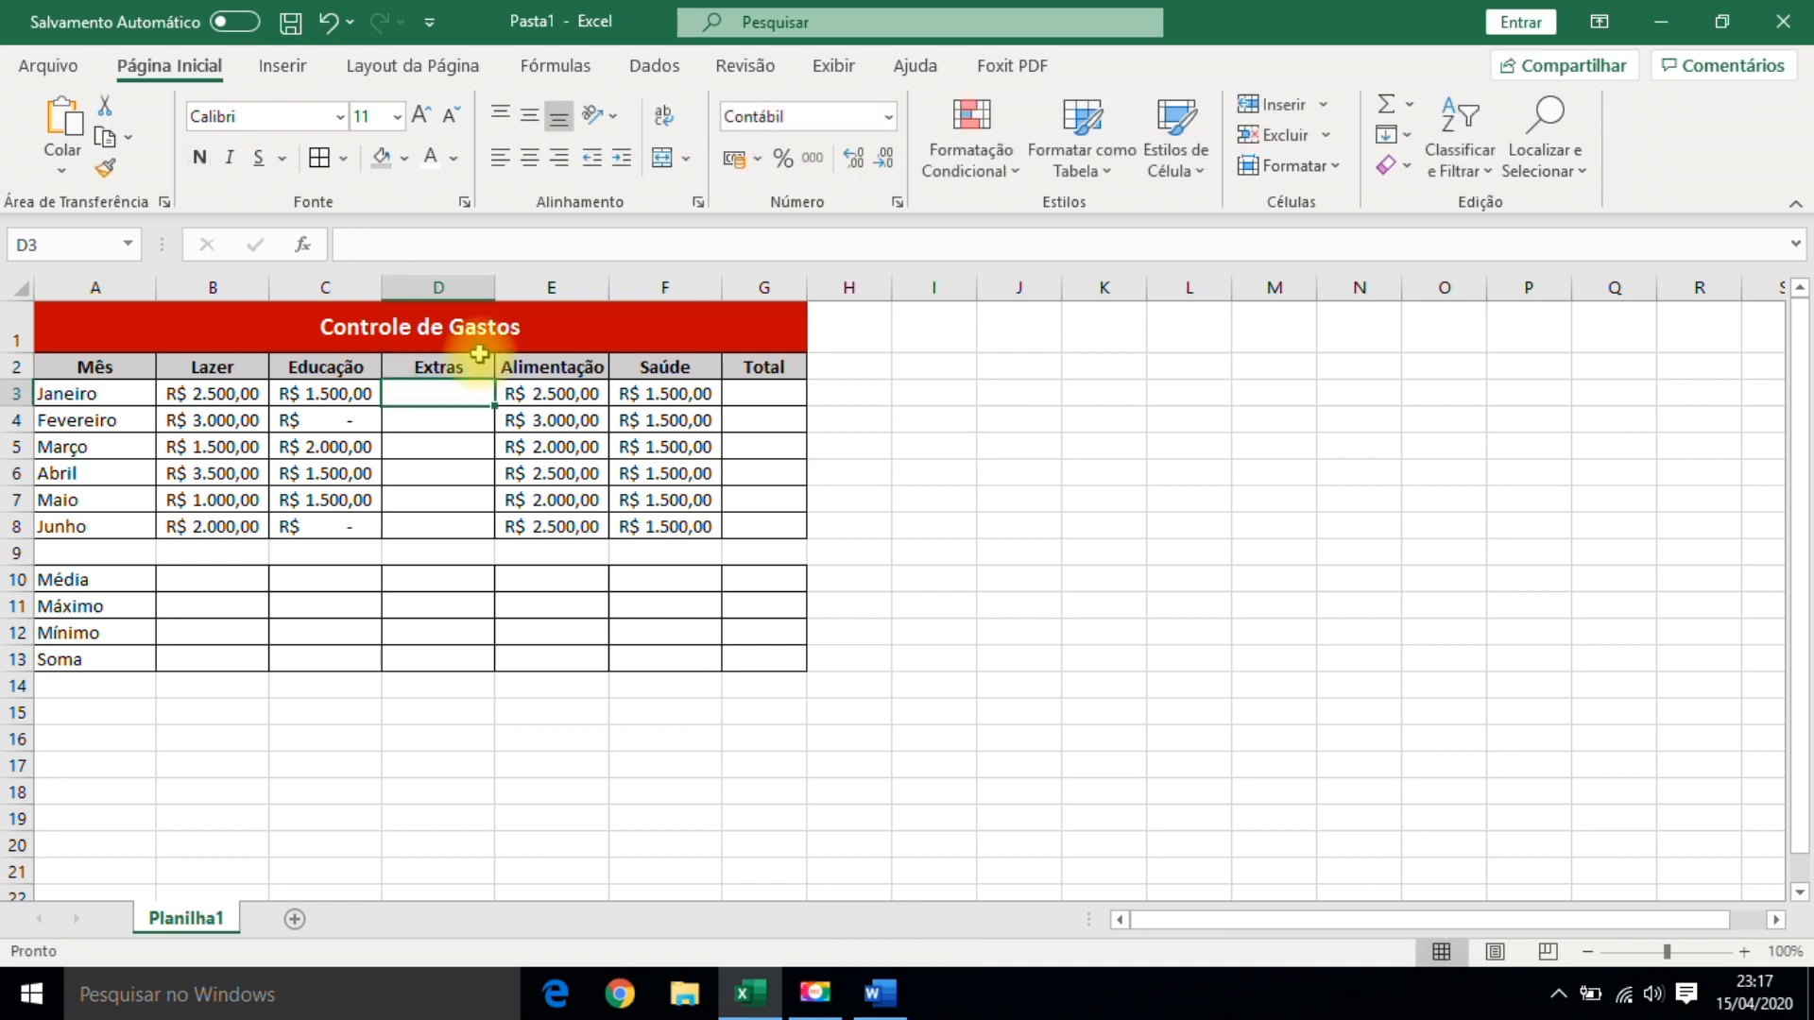
Undo the "Extras" heading and the column inserted before Alimentação
left_click(330, 23)
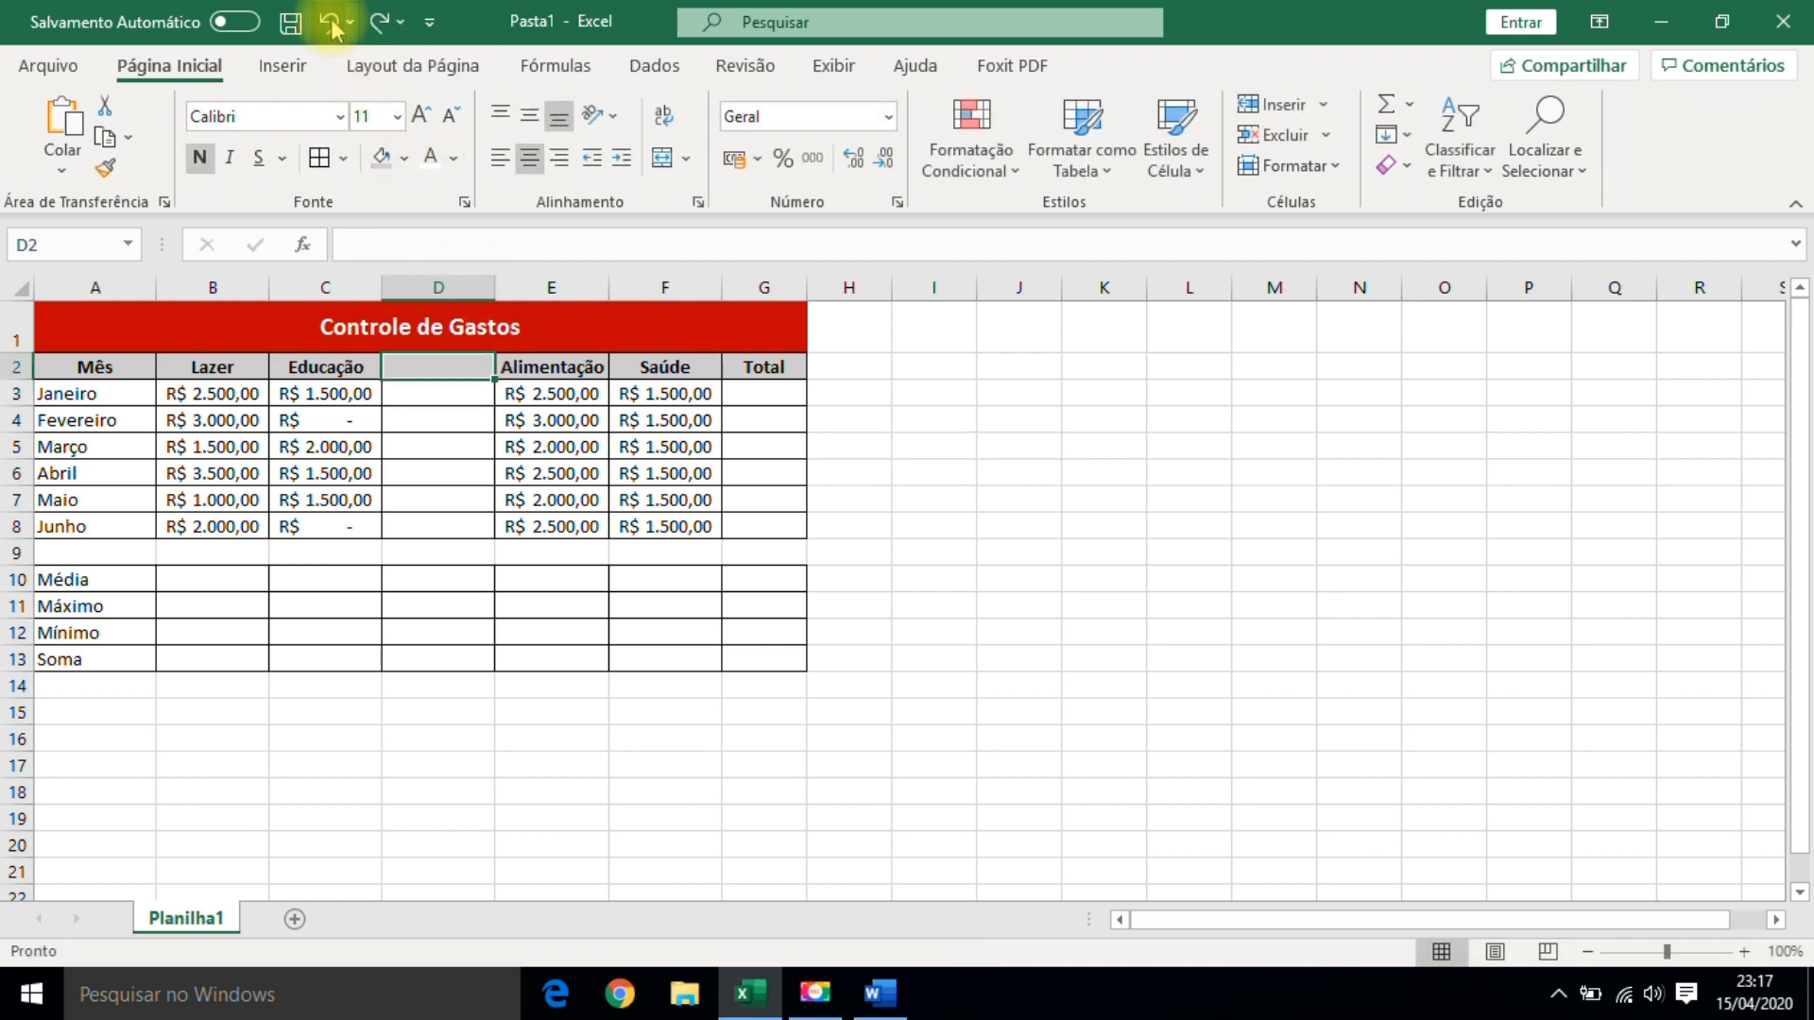
left_click(330, 23)
left_click(822, 818)
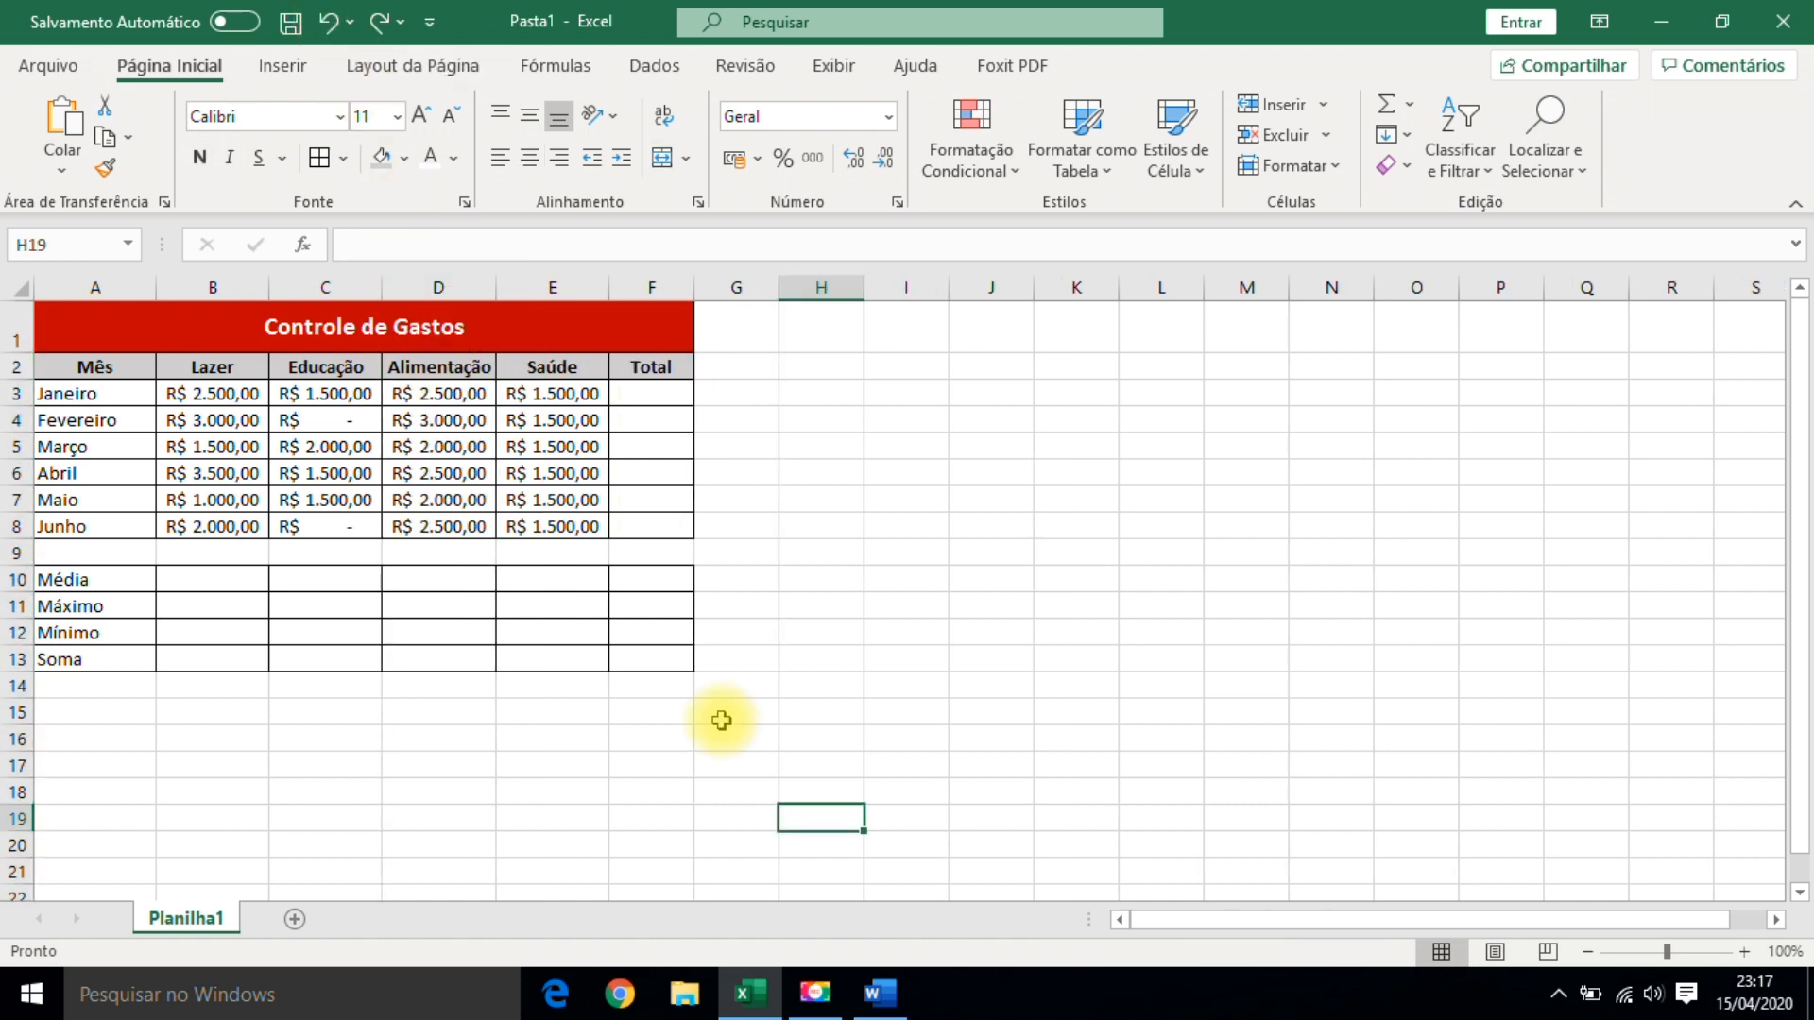
Insert a blank column between Educação and Alimentação and undo the insertion
right_click(447, 287)
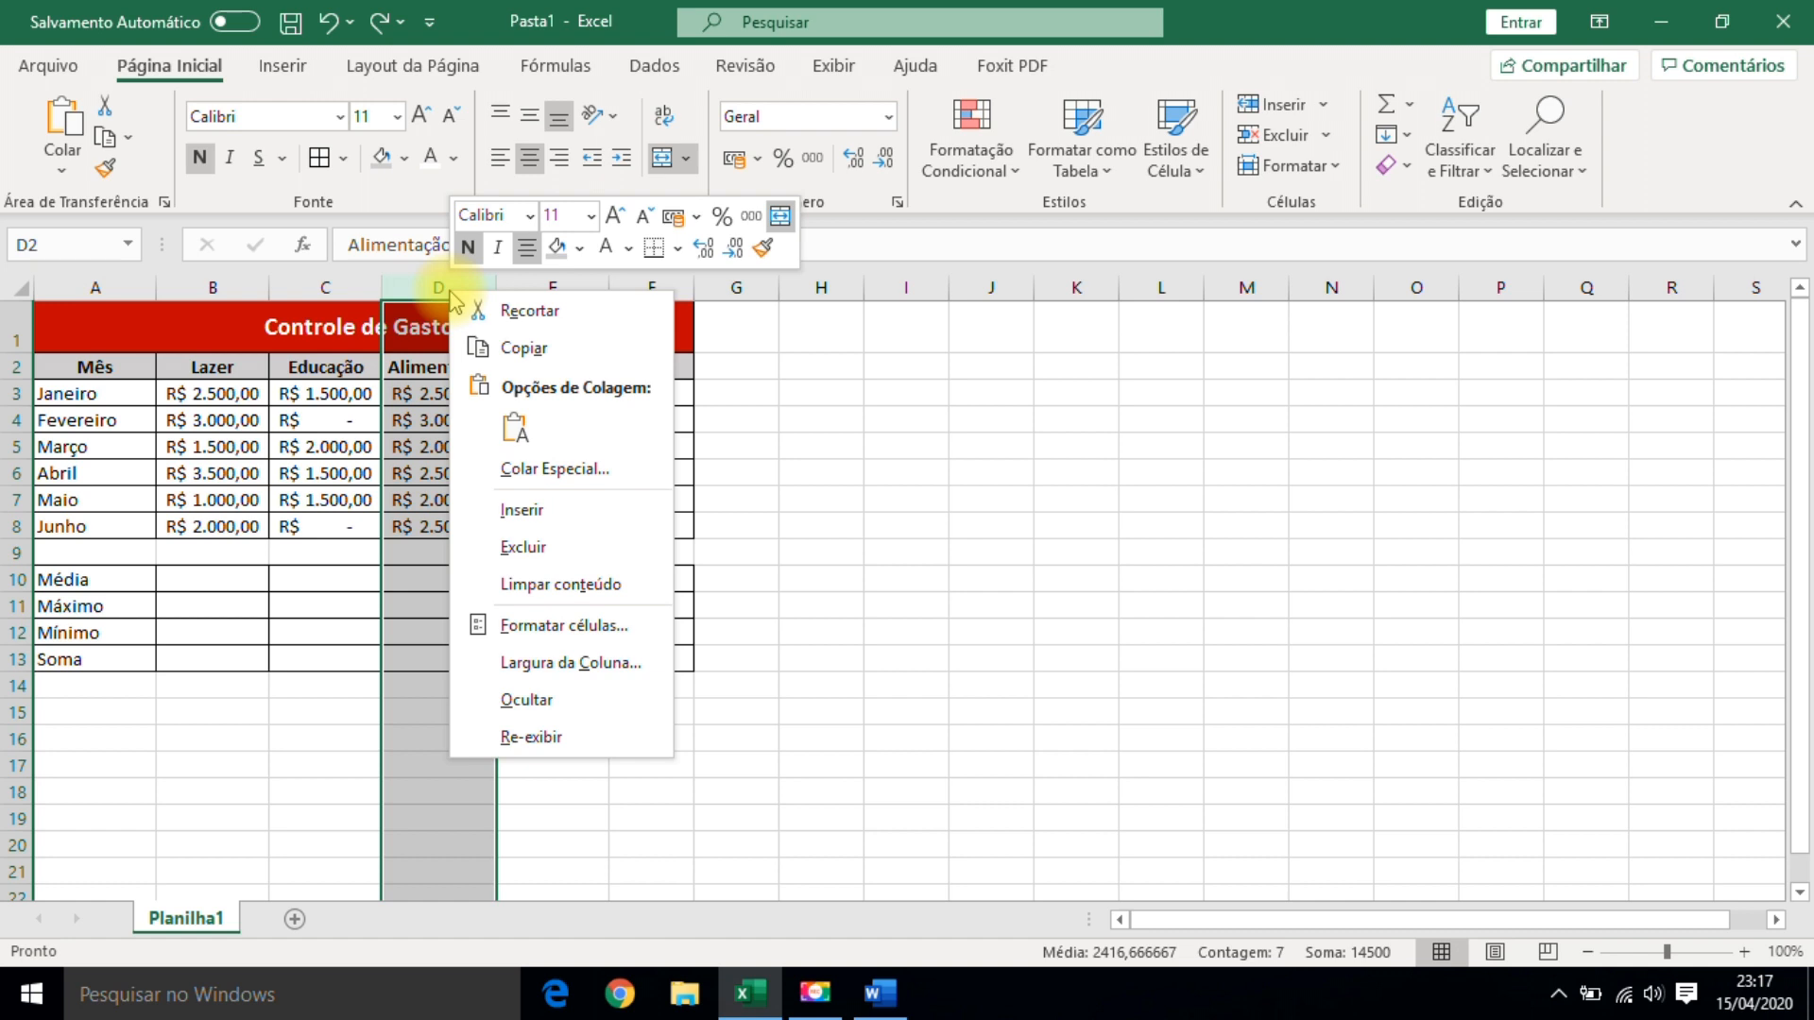
left_click(548, 509)
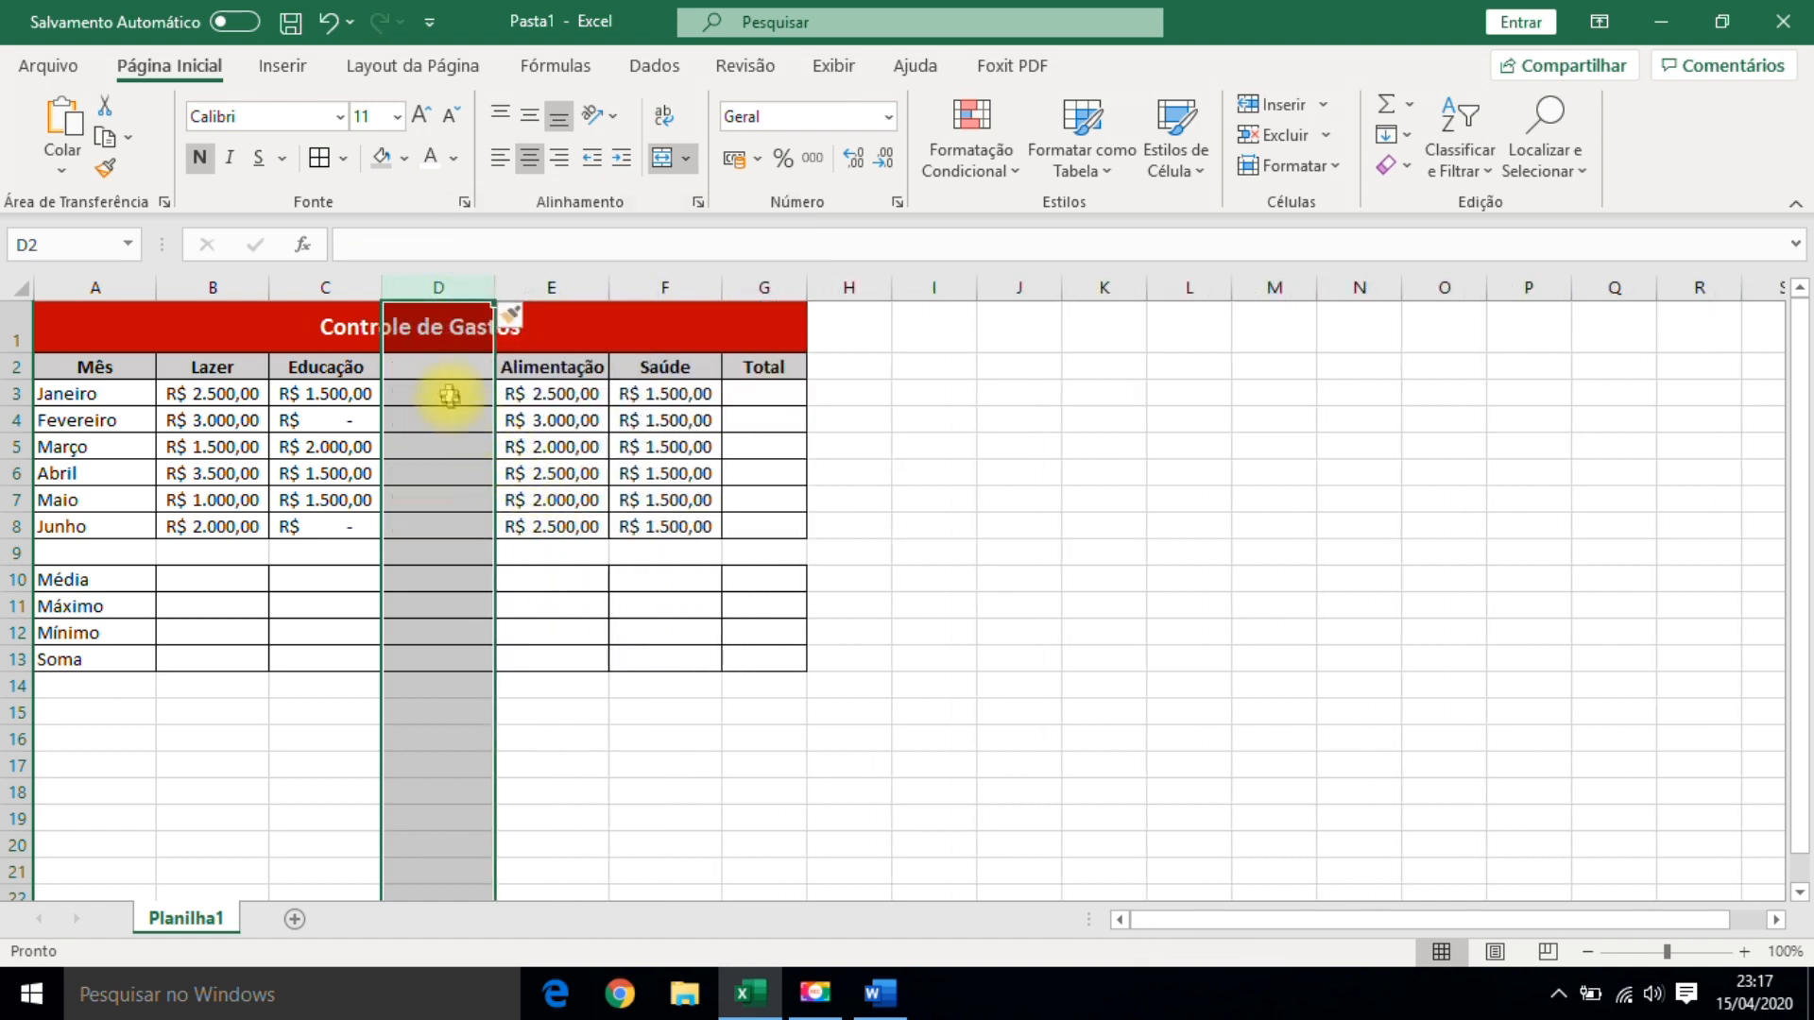
left_click(438, 365)
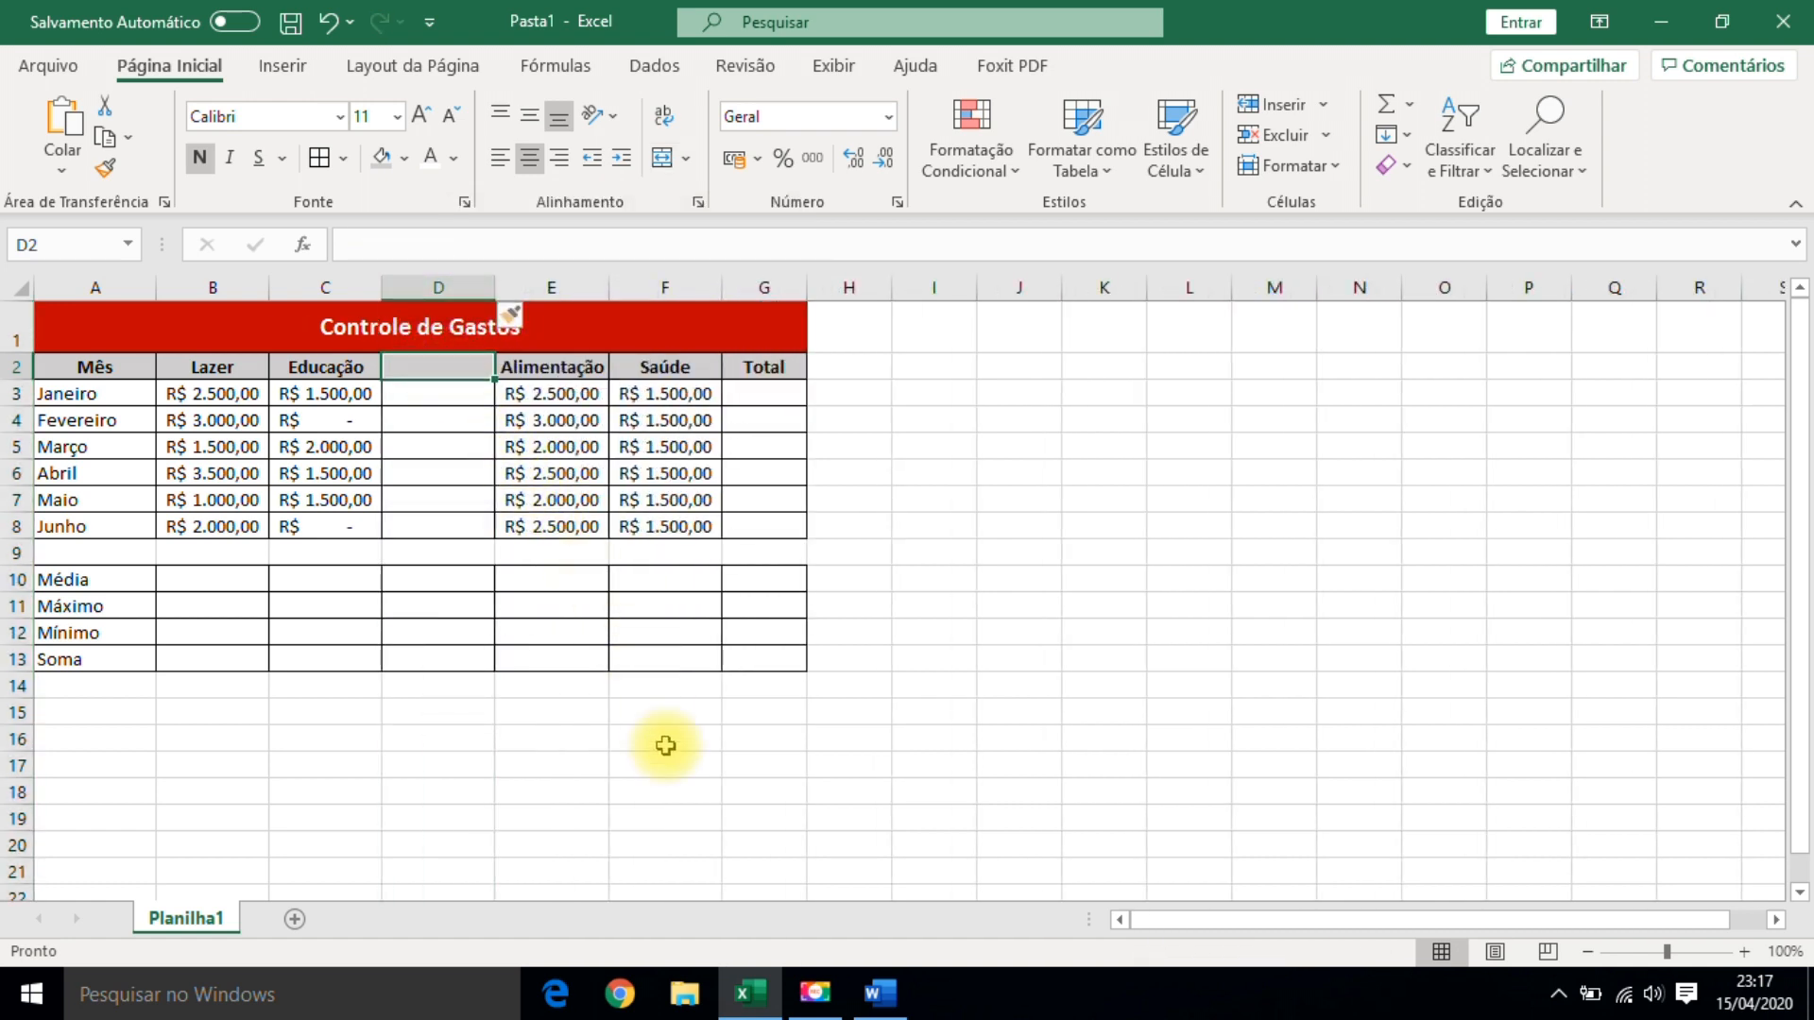
left_click(327, 21)
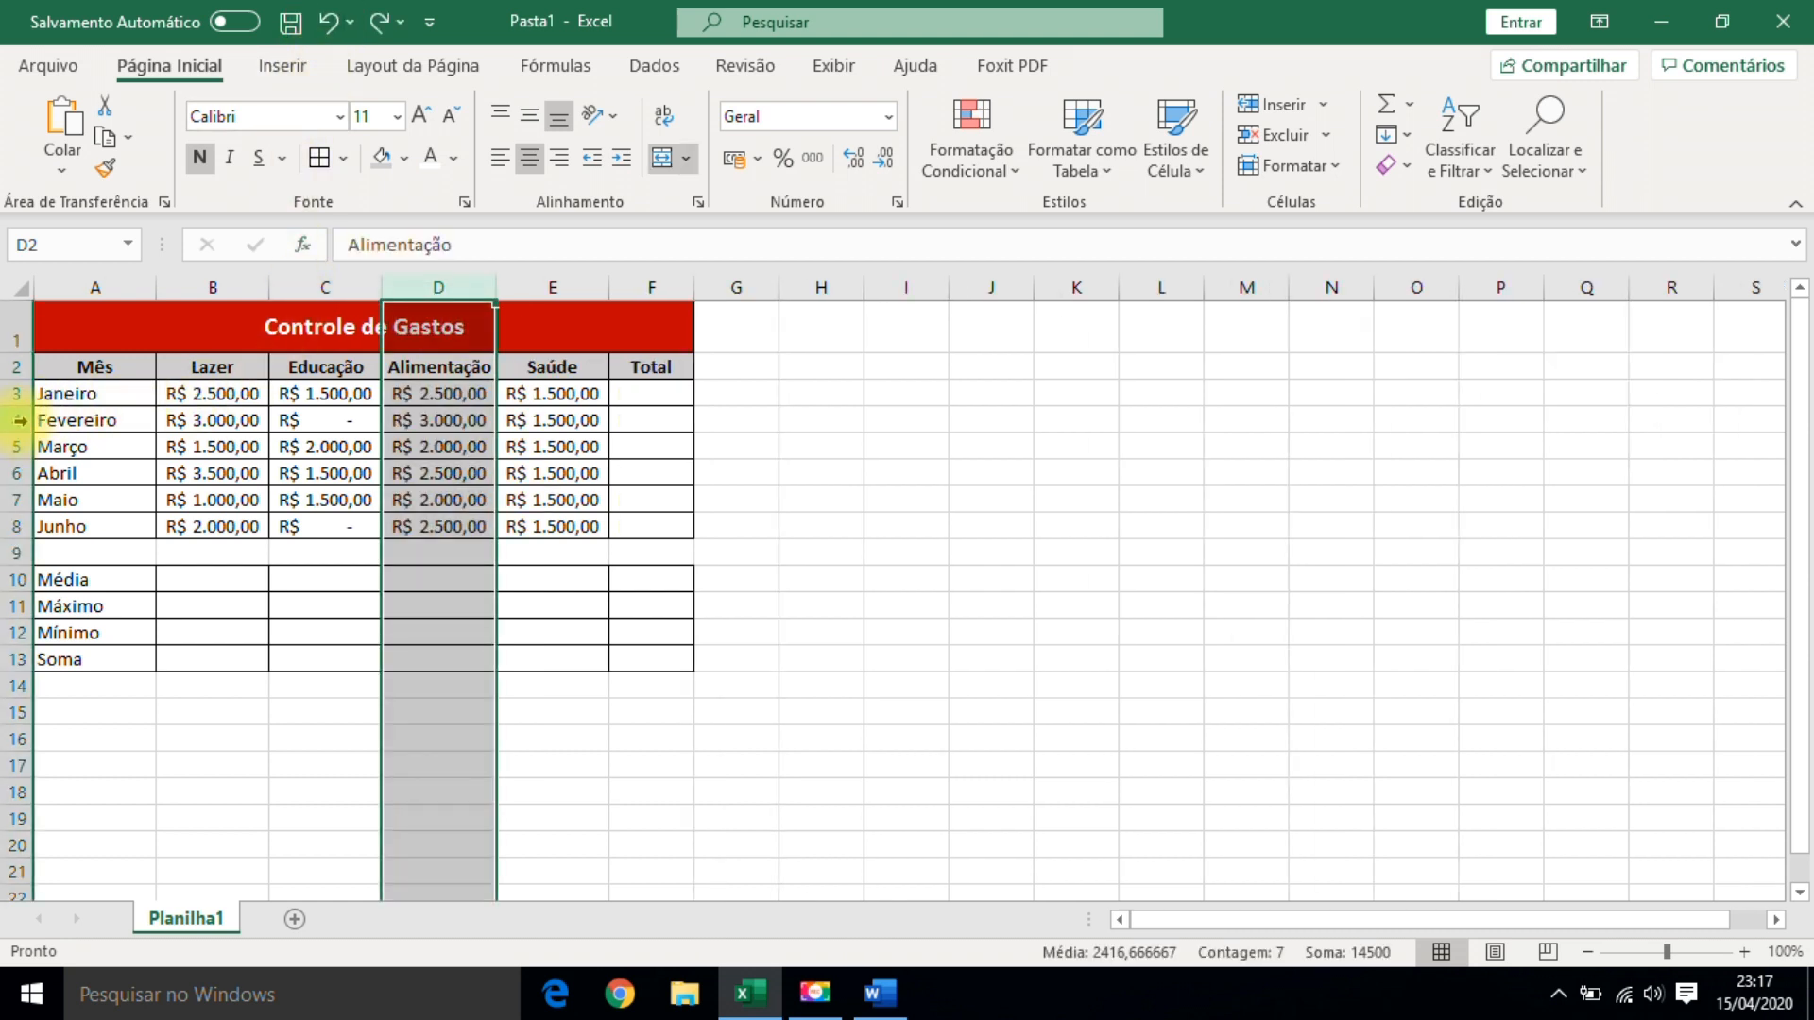
Insert a blank row above Fevereiro in the expense table and undo the insertion
right_click(19, 421)
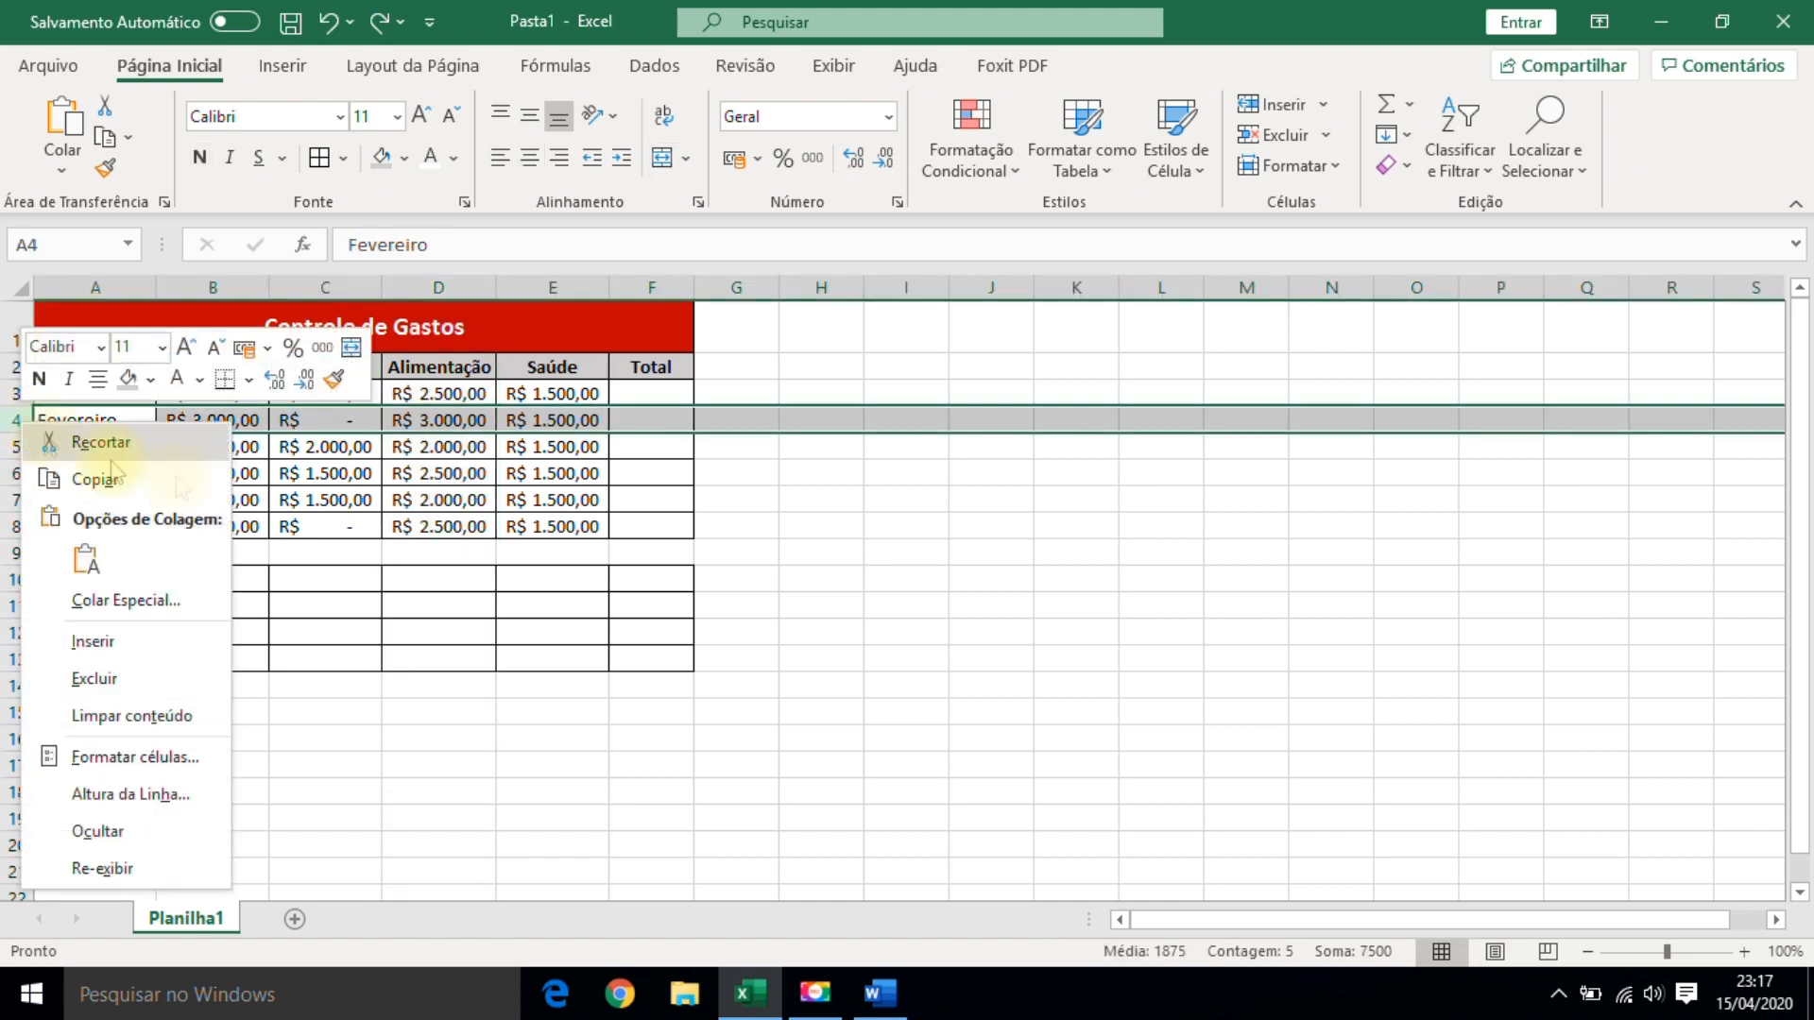
left_click(548, 716)
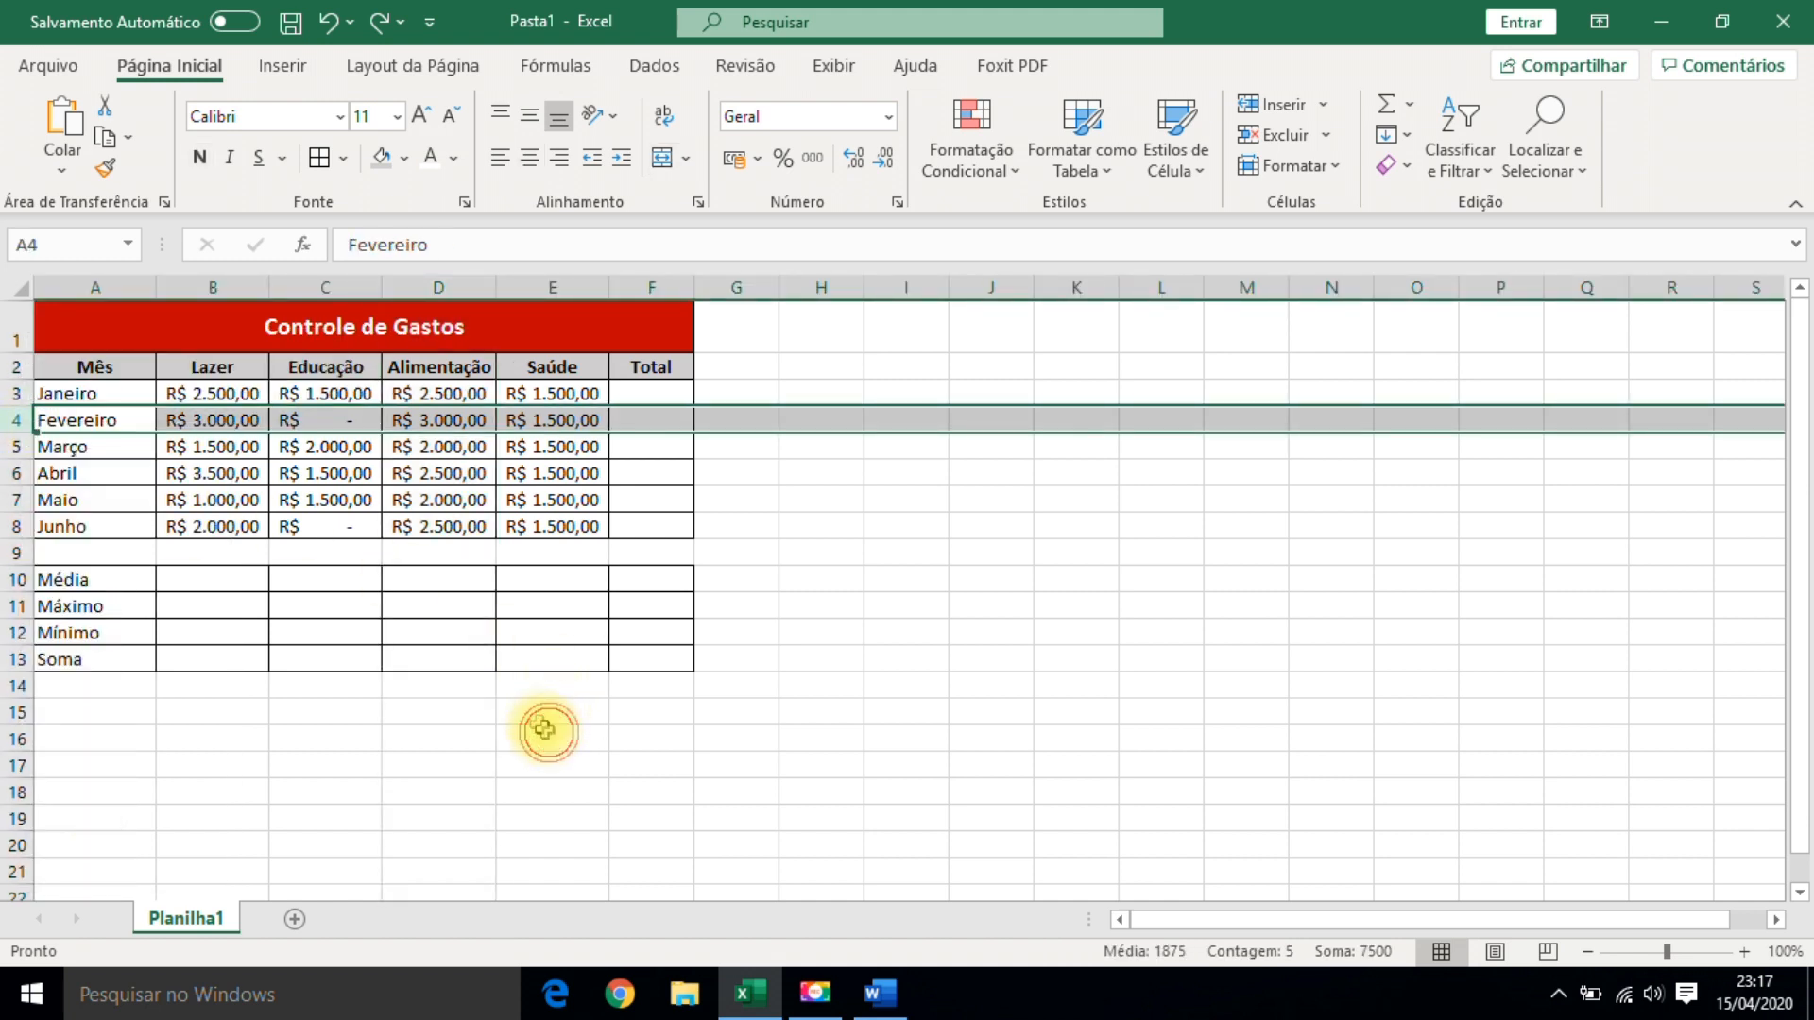
right_click(19, 416)
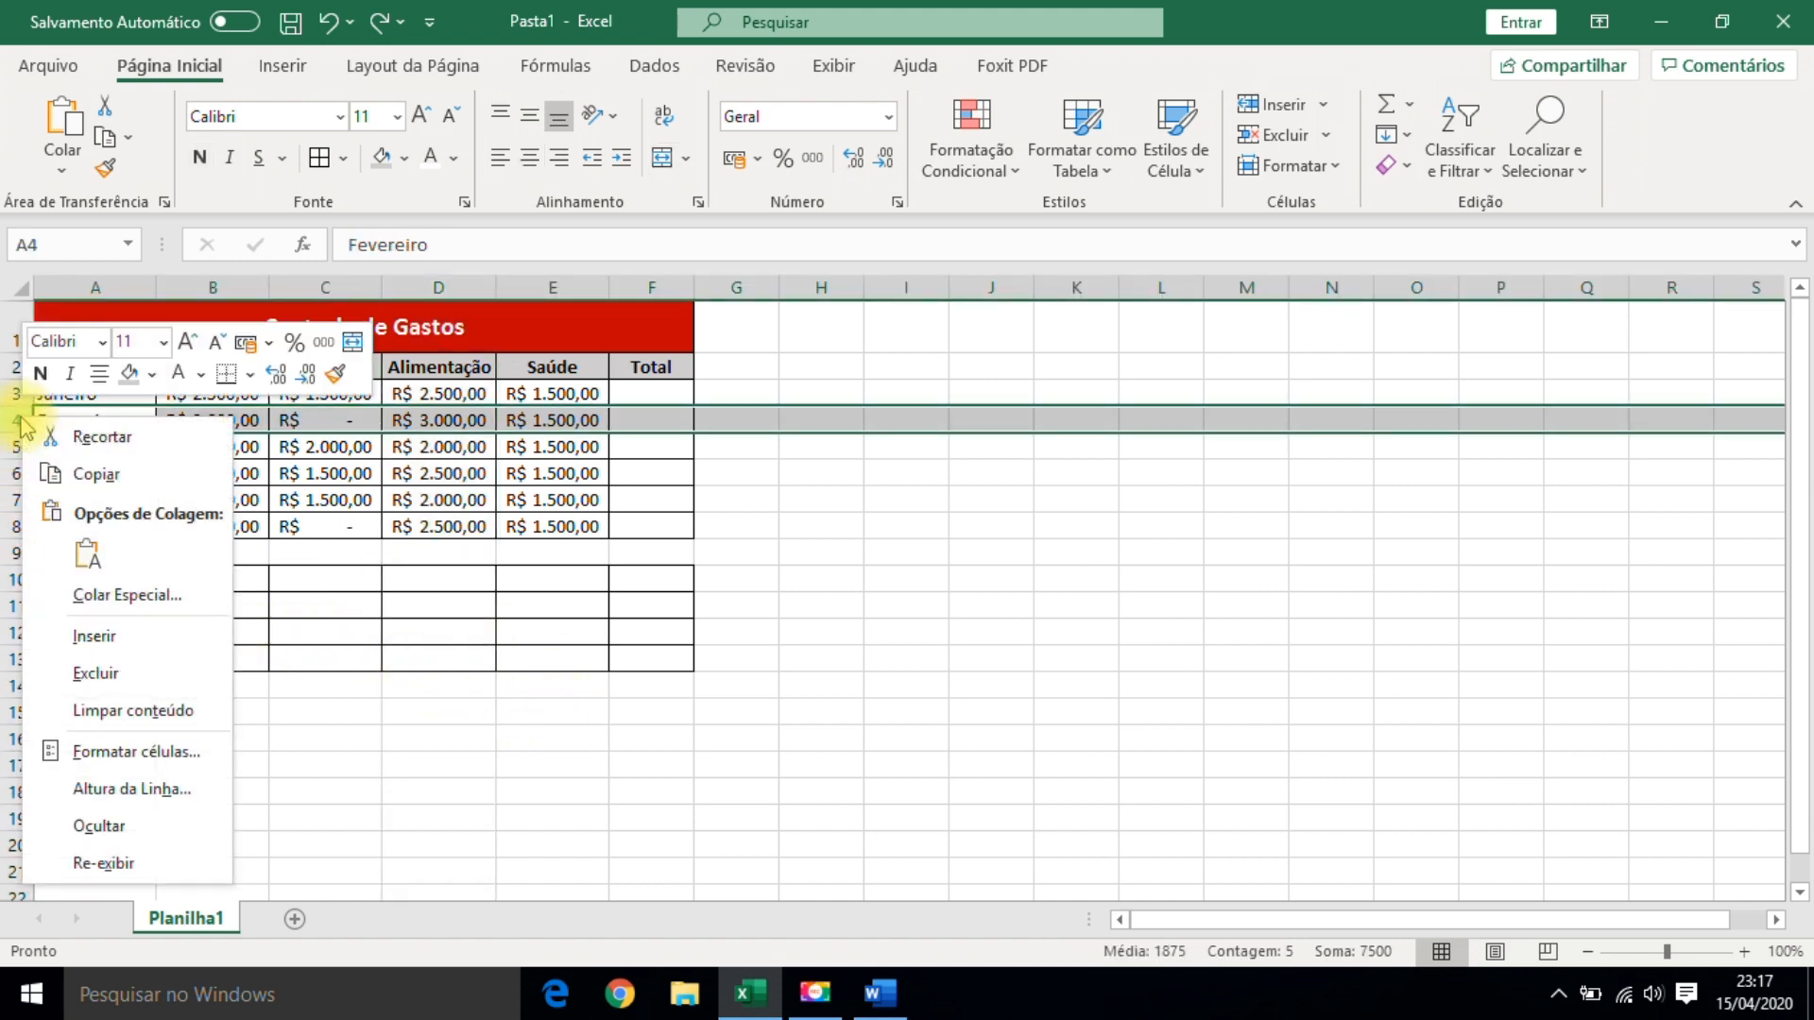
left_click(149, 631)
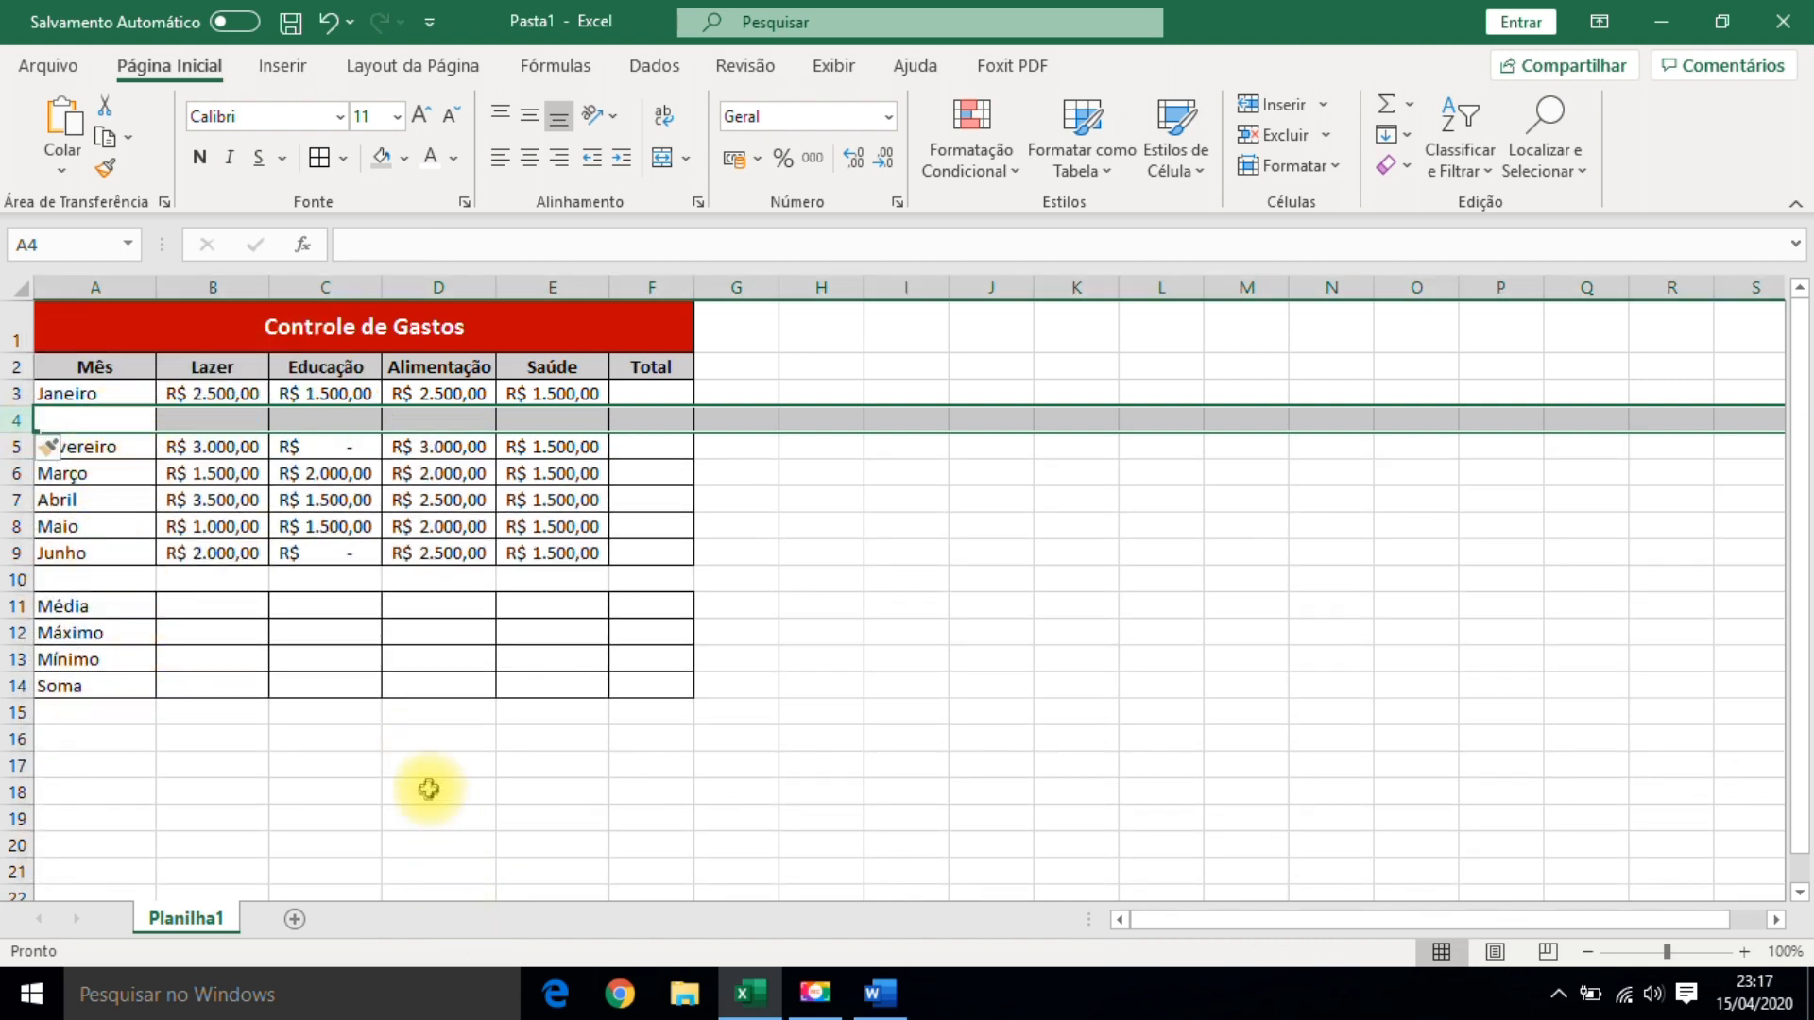
left_click(328, 21)
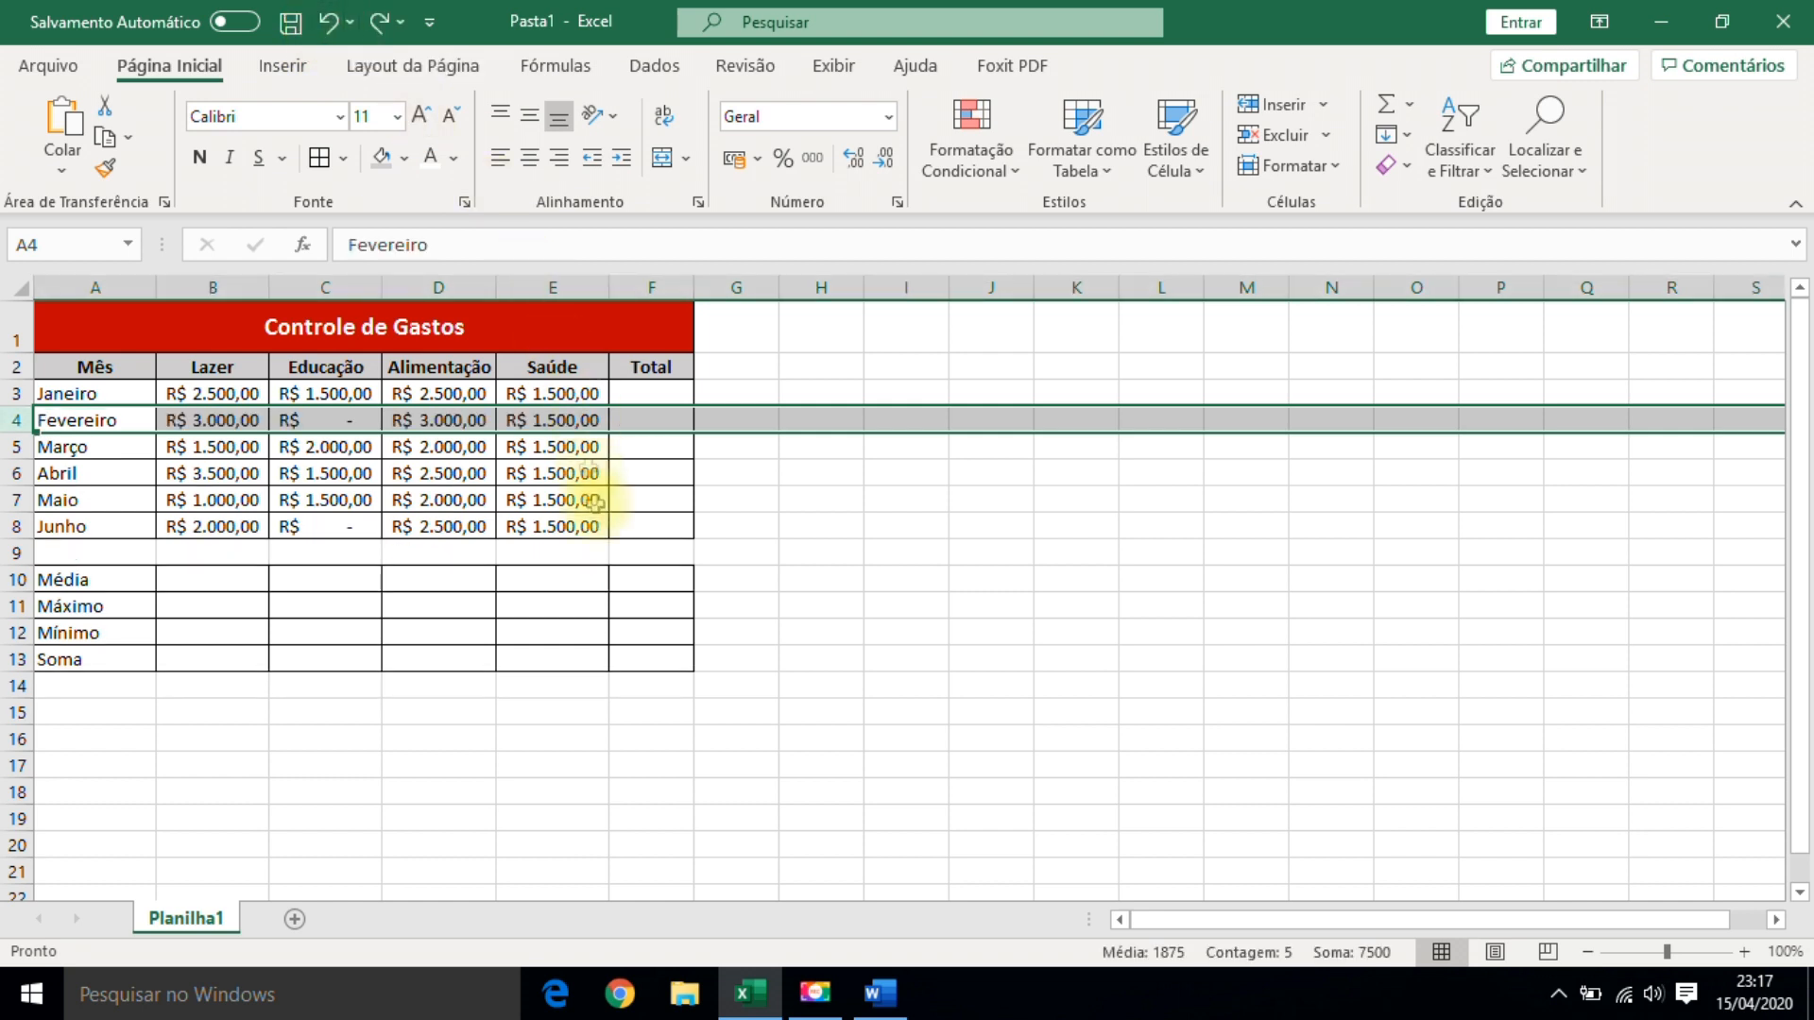
left_click(737, 791)
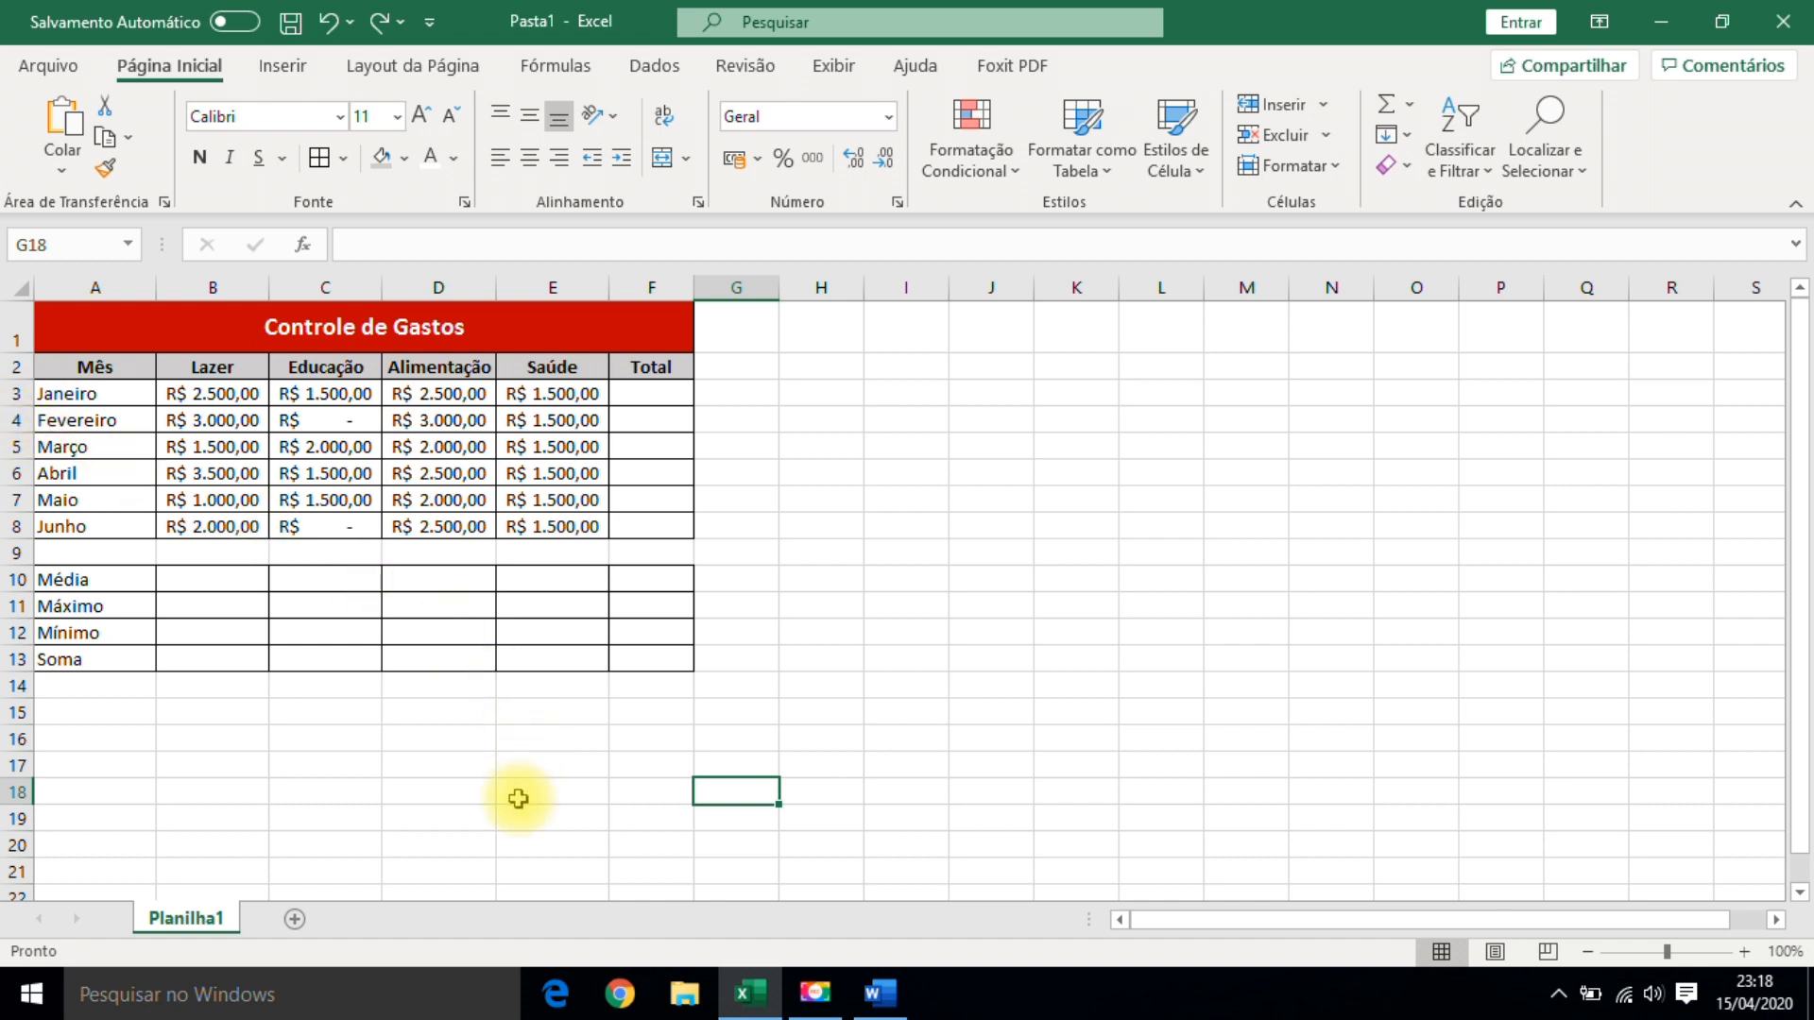
Delete the Alimentação column from the sheet and undo the deletion
right_click(440, 287)
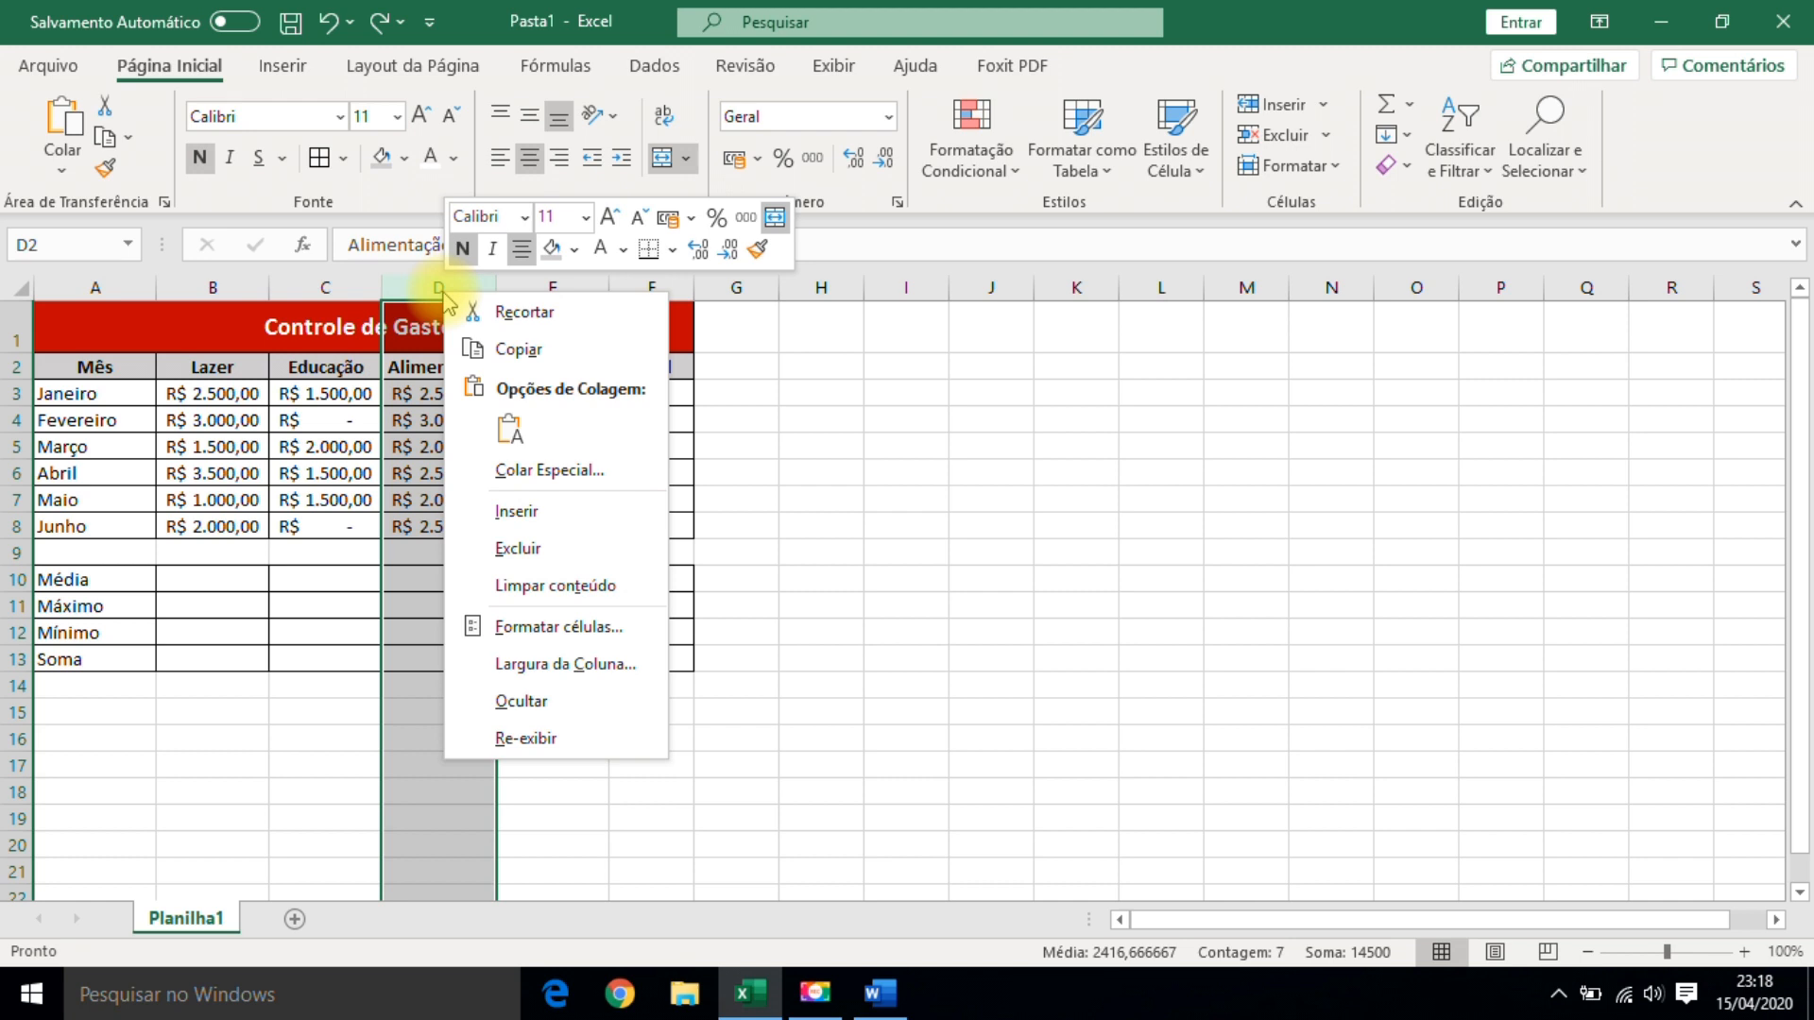
left_click(518, 548)
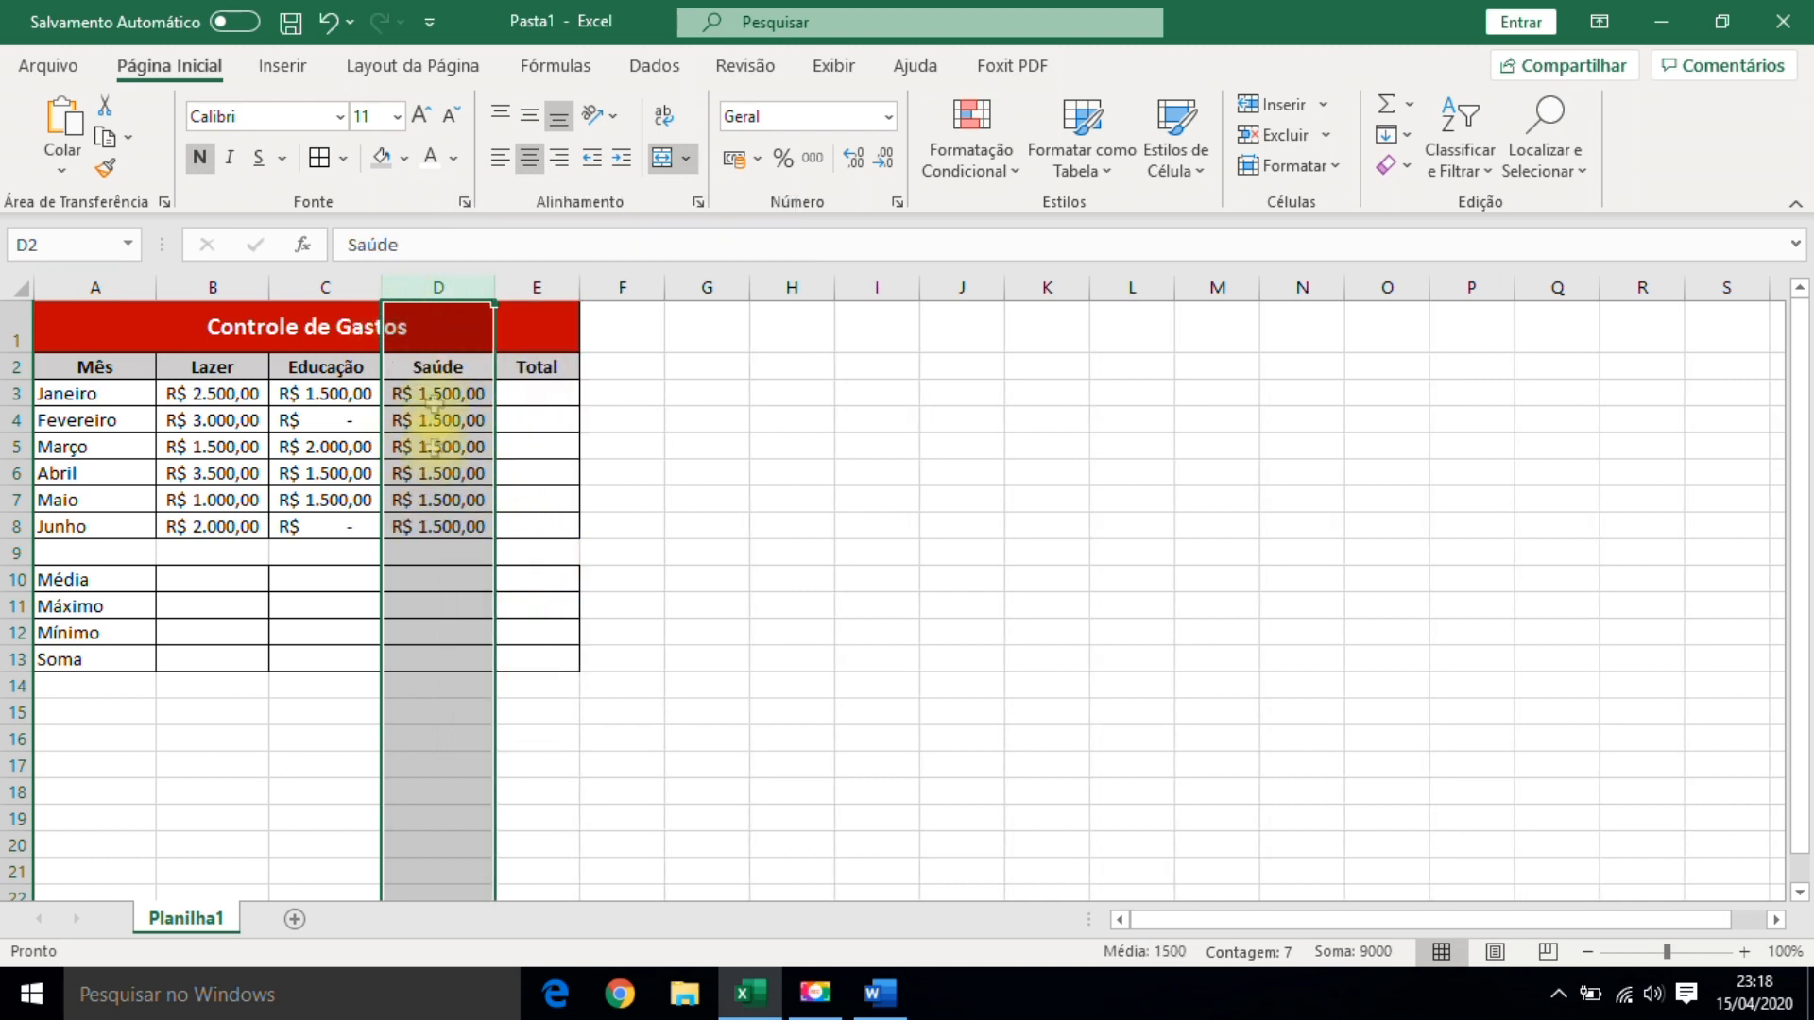
left_click(330, 23)
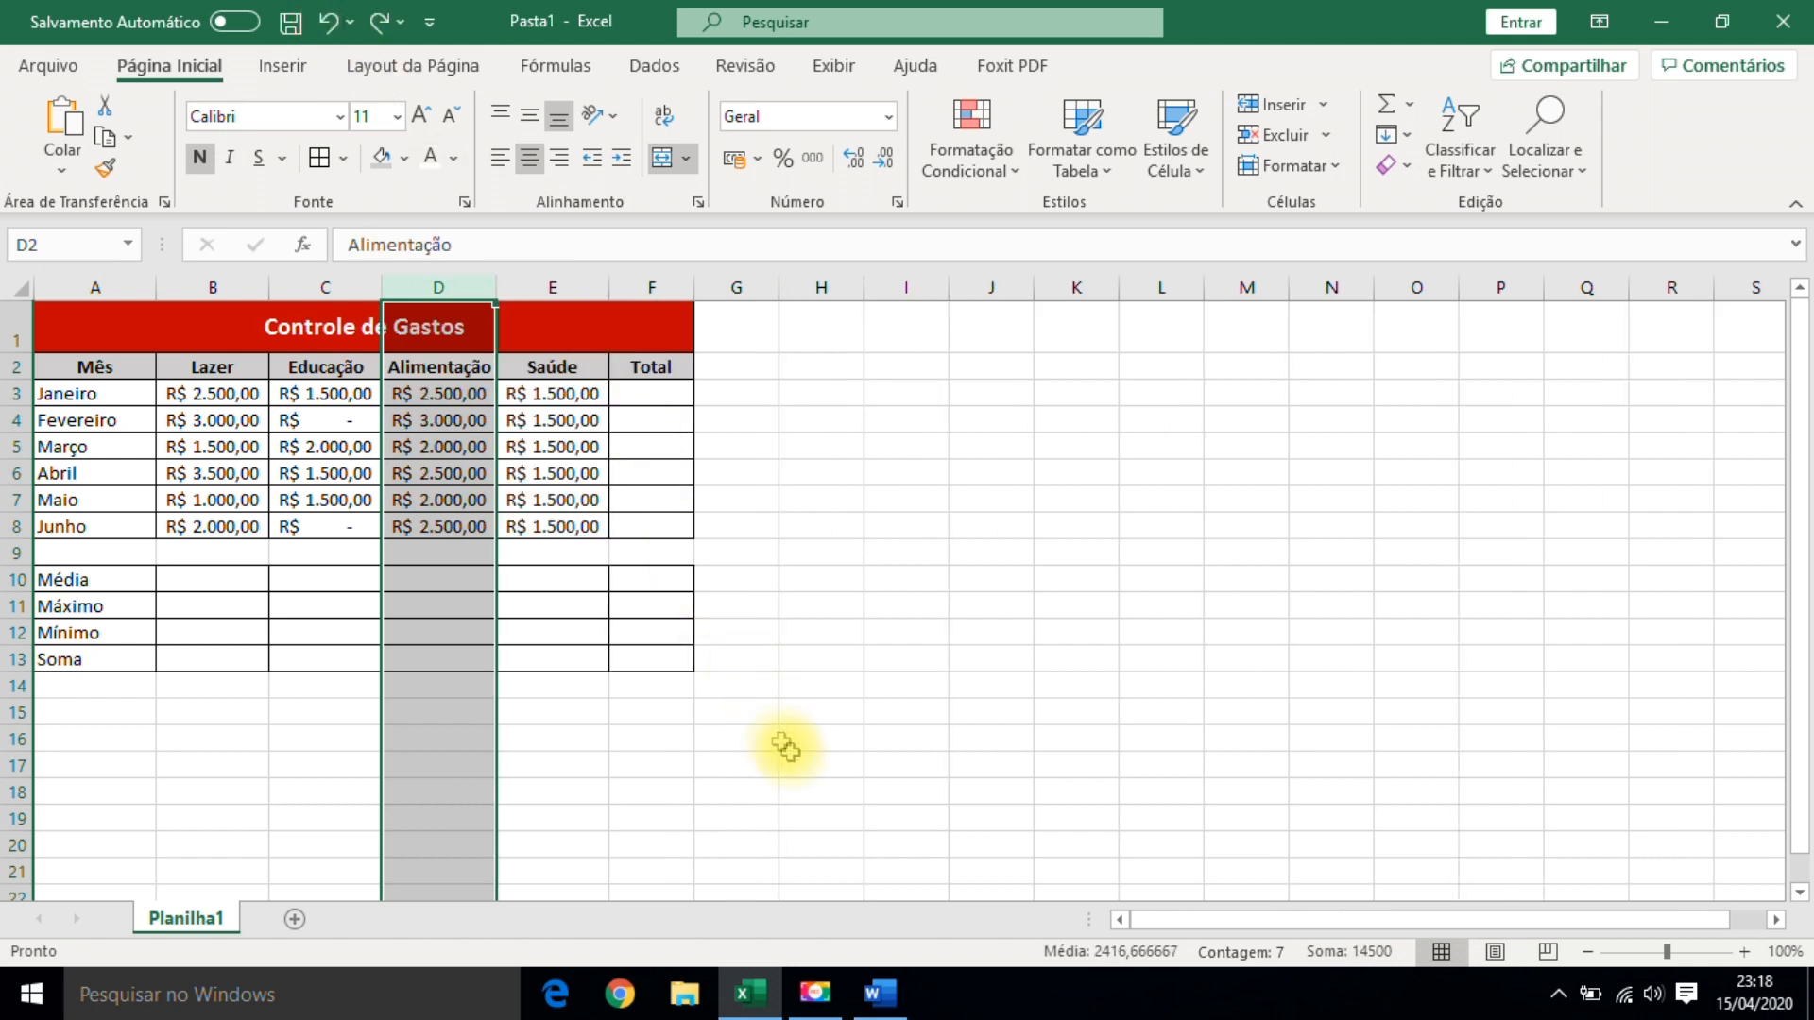
left_click(601, 775)
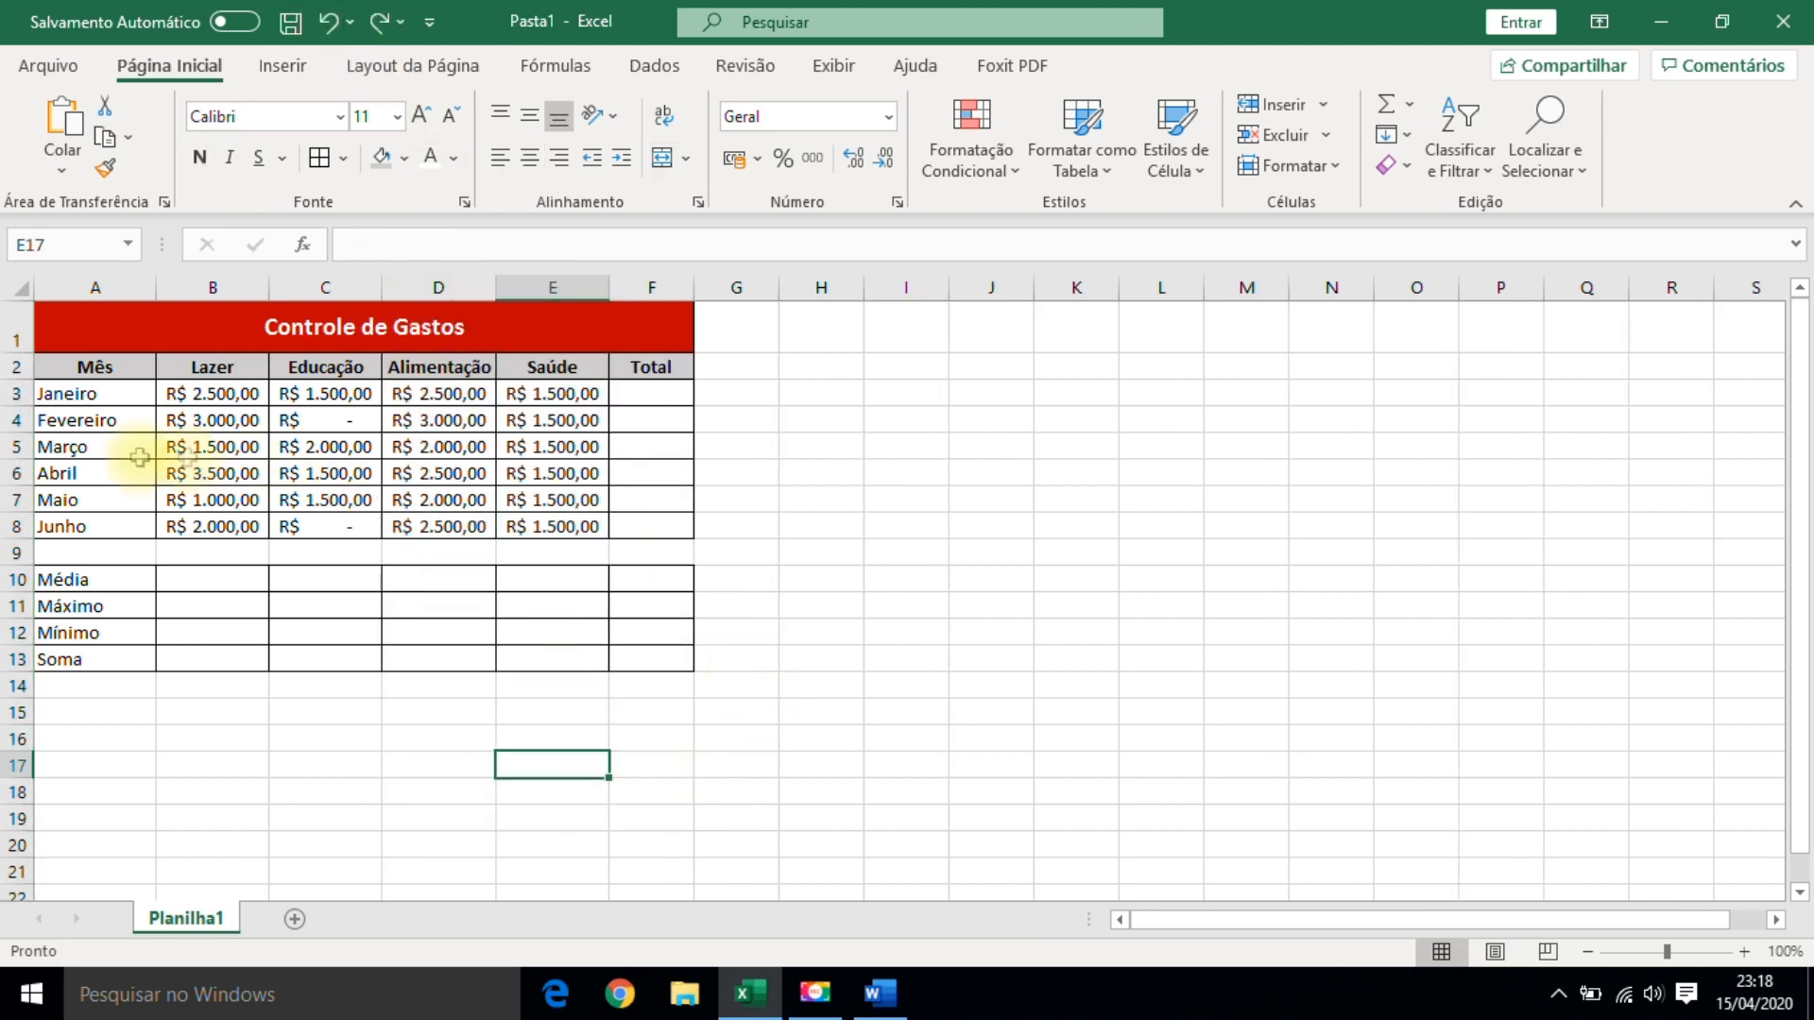
Delete the Janeiro row from the expense table and undo the deletion
right_click(19, 391)
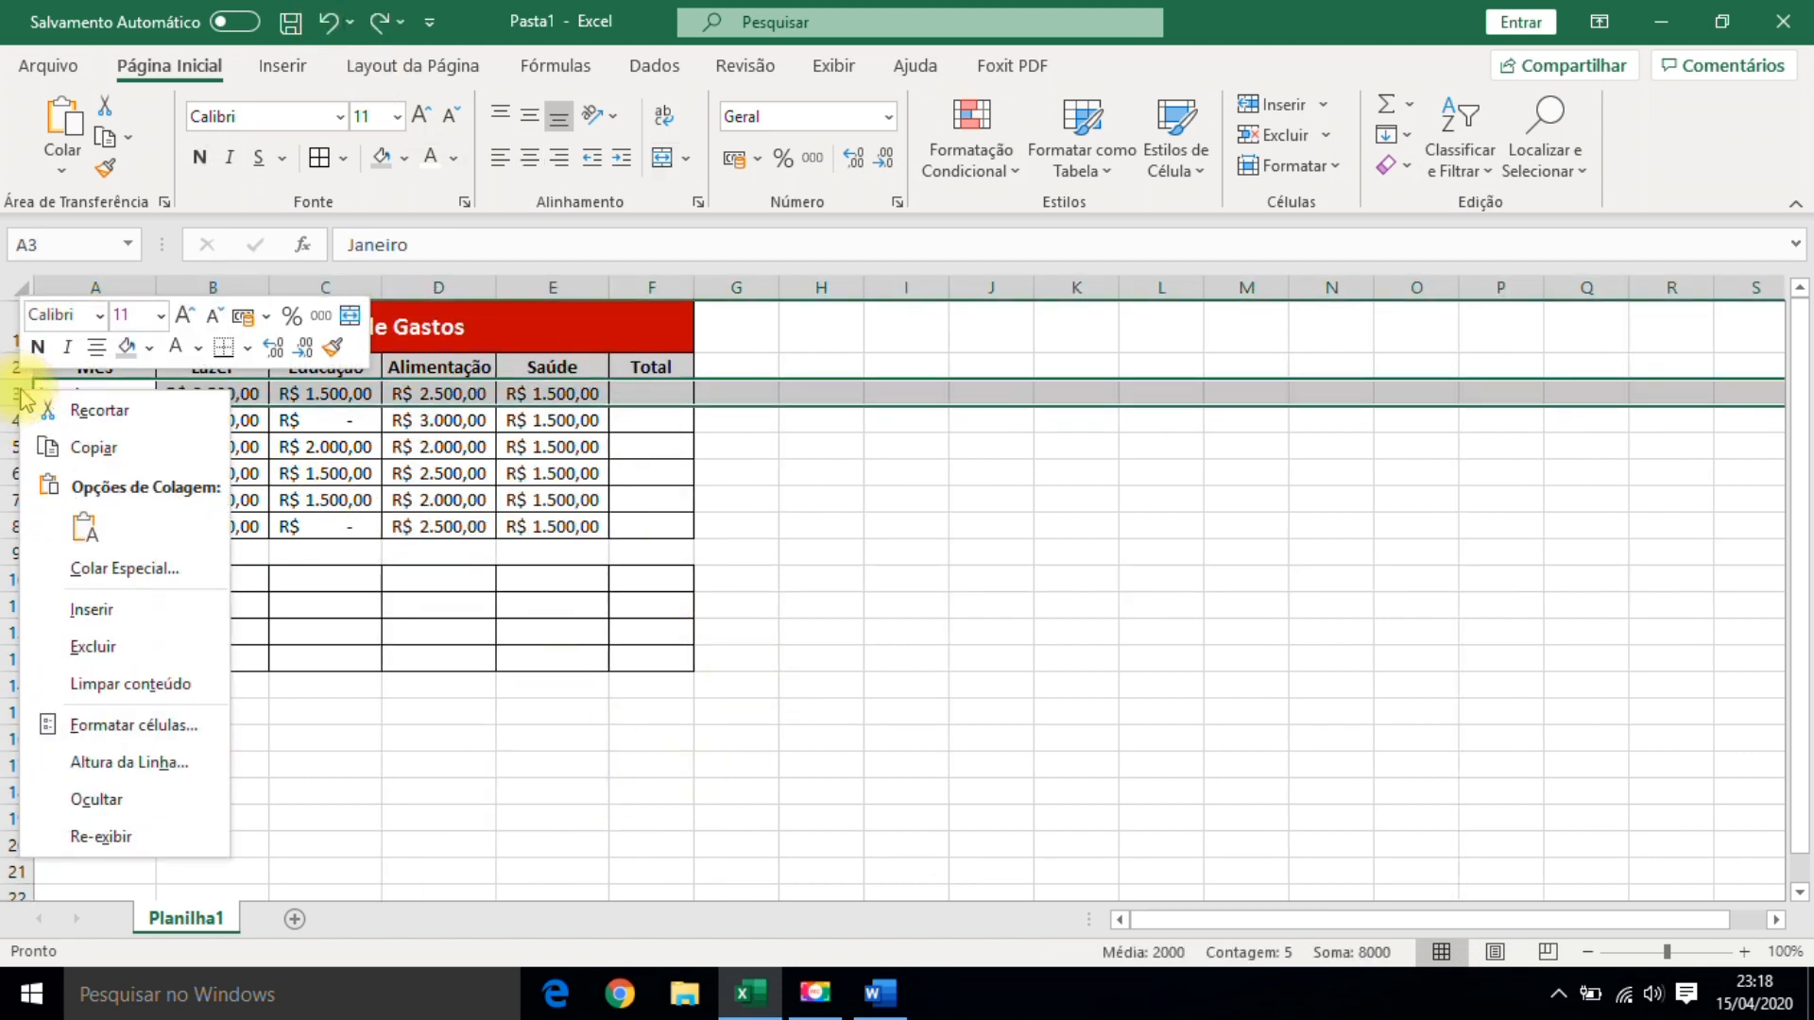
left_click(612, 823)
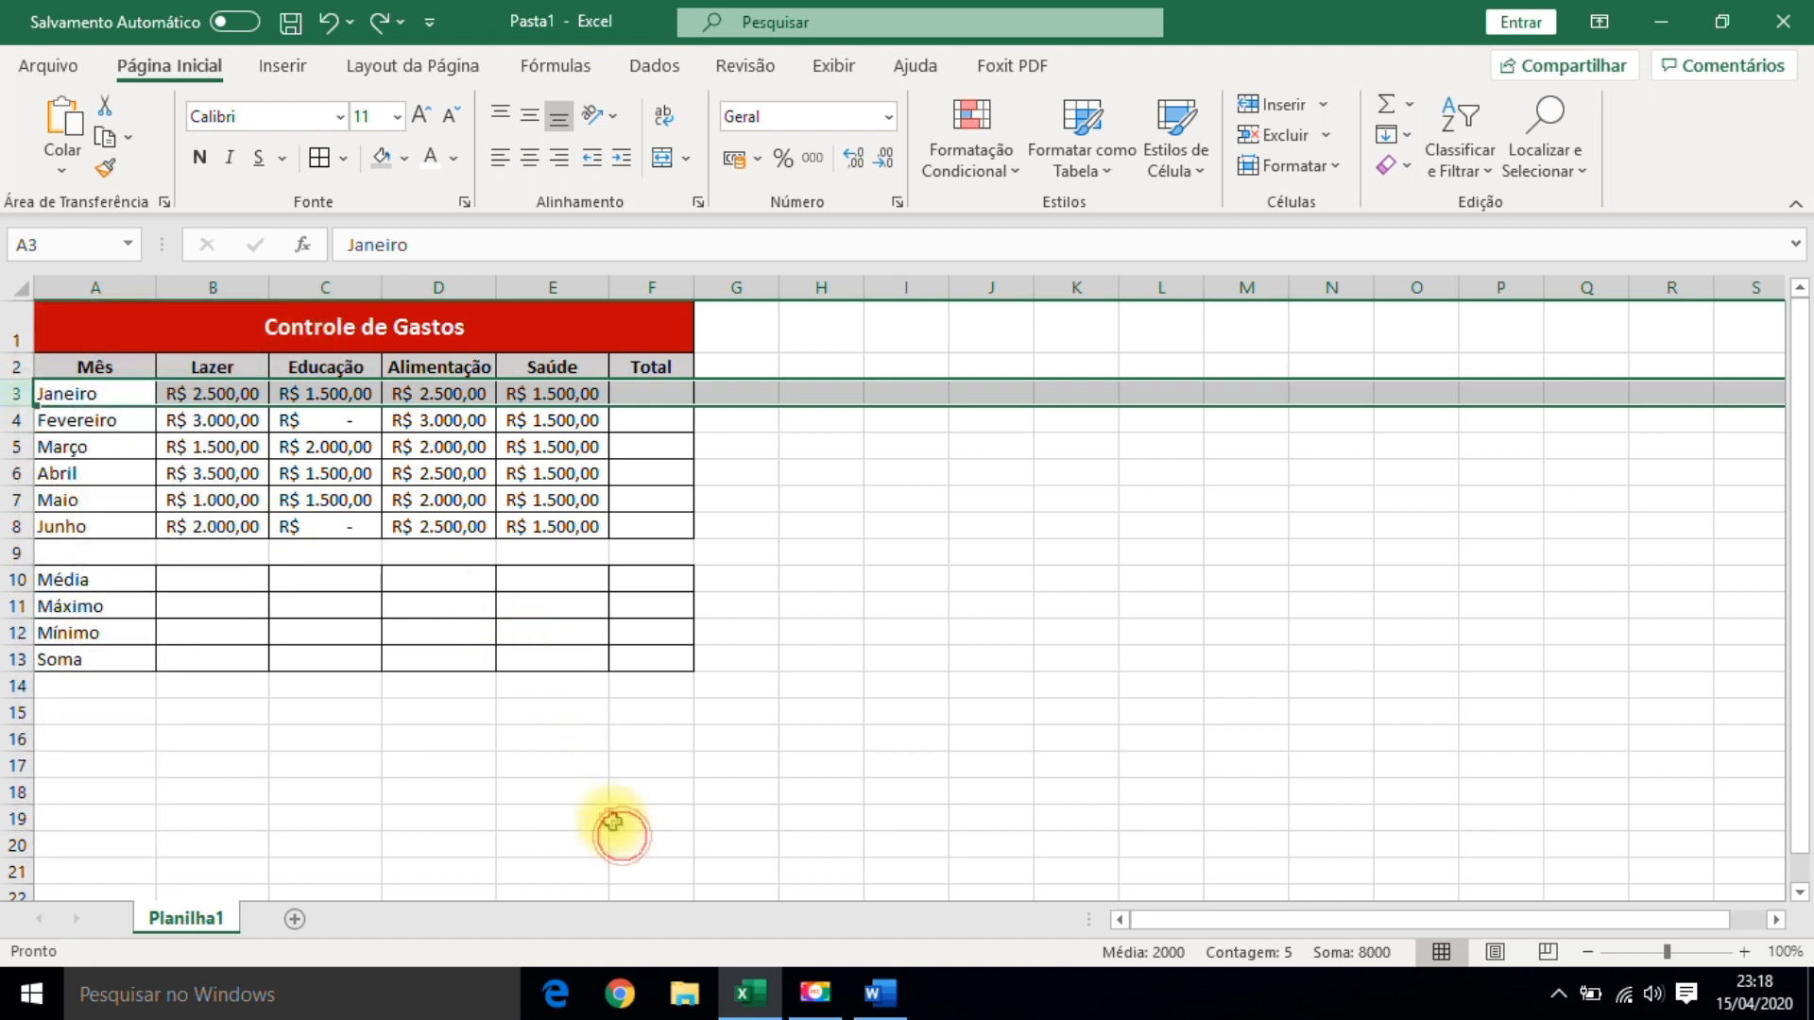
right_click(19, 395)
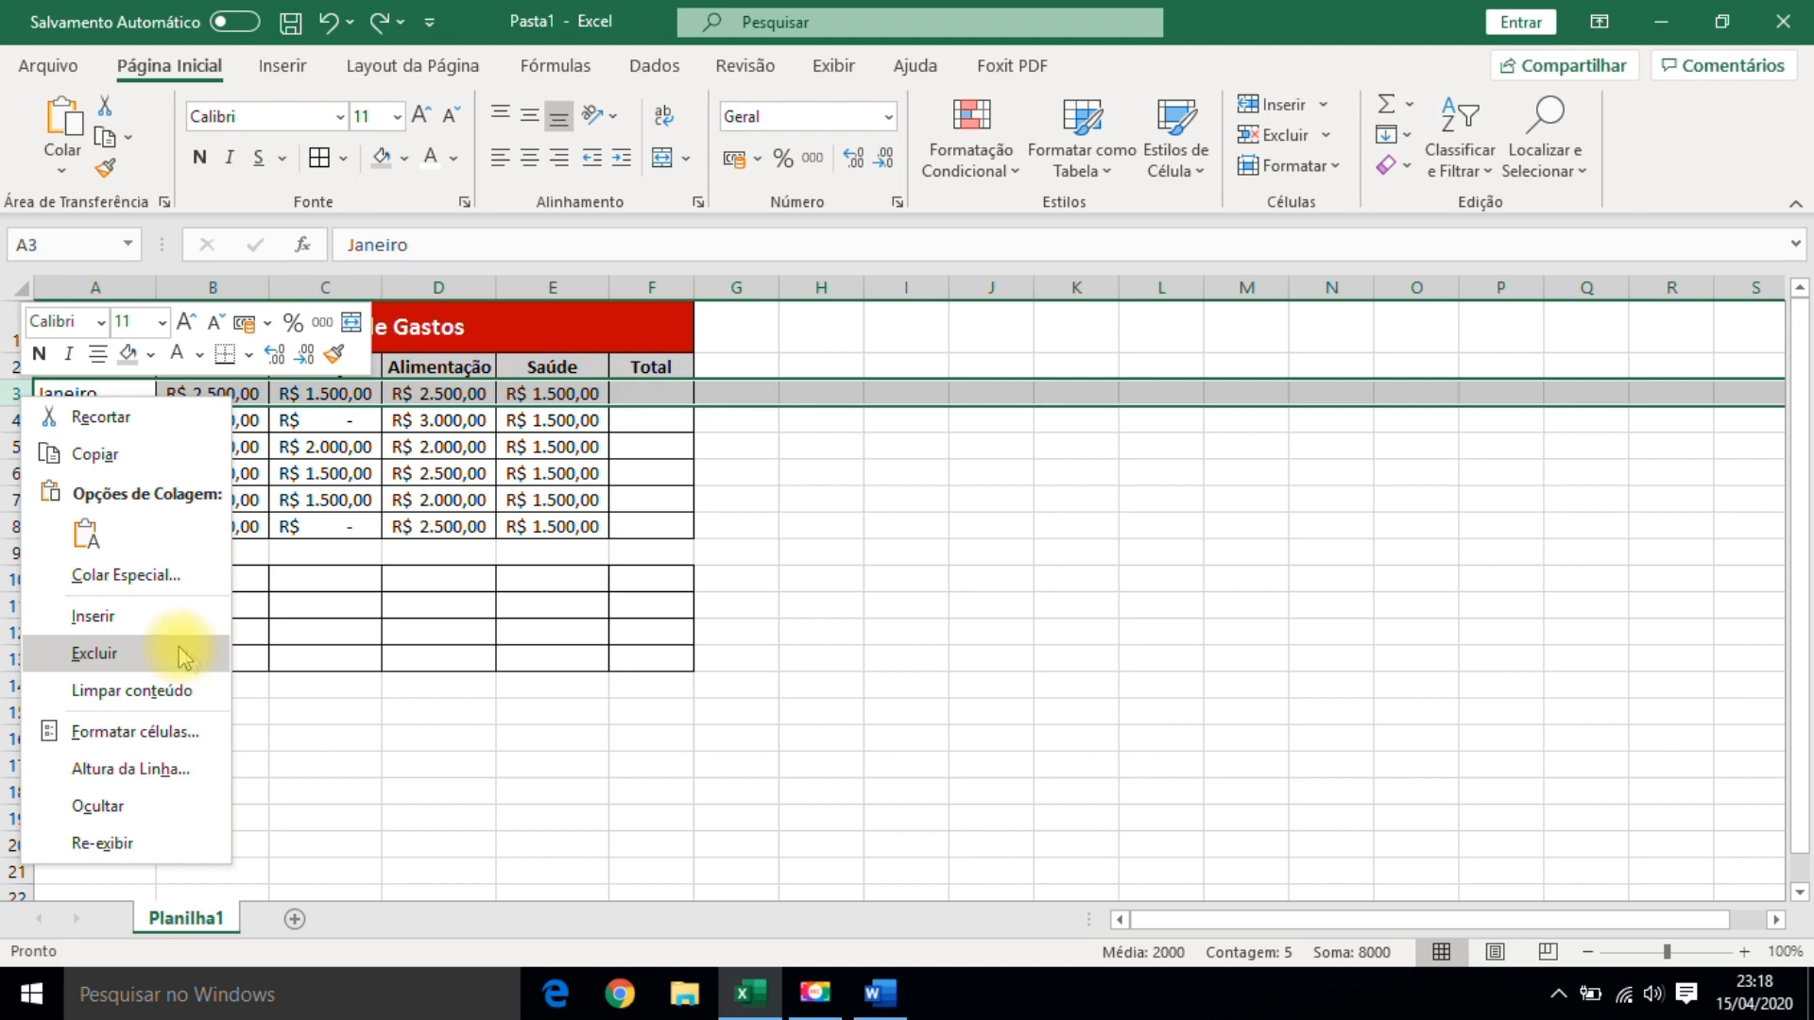
left_click(83, 652)
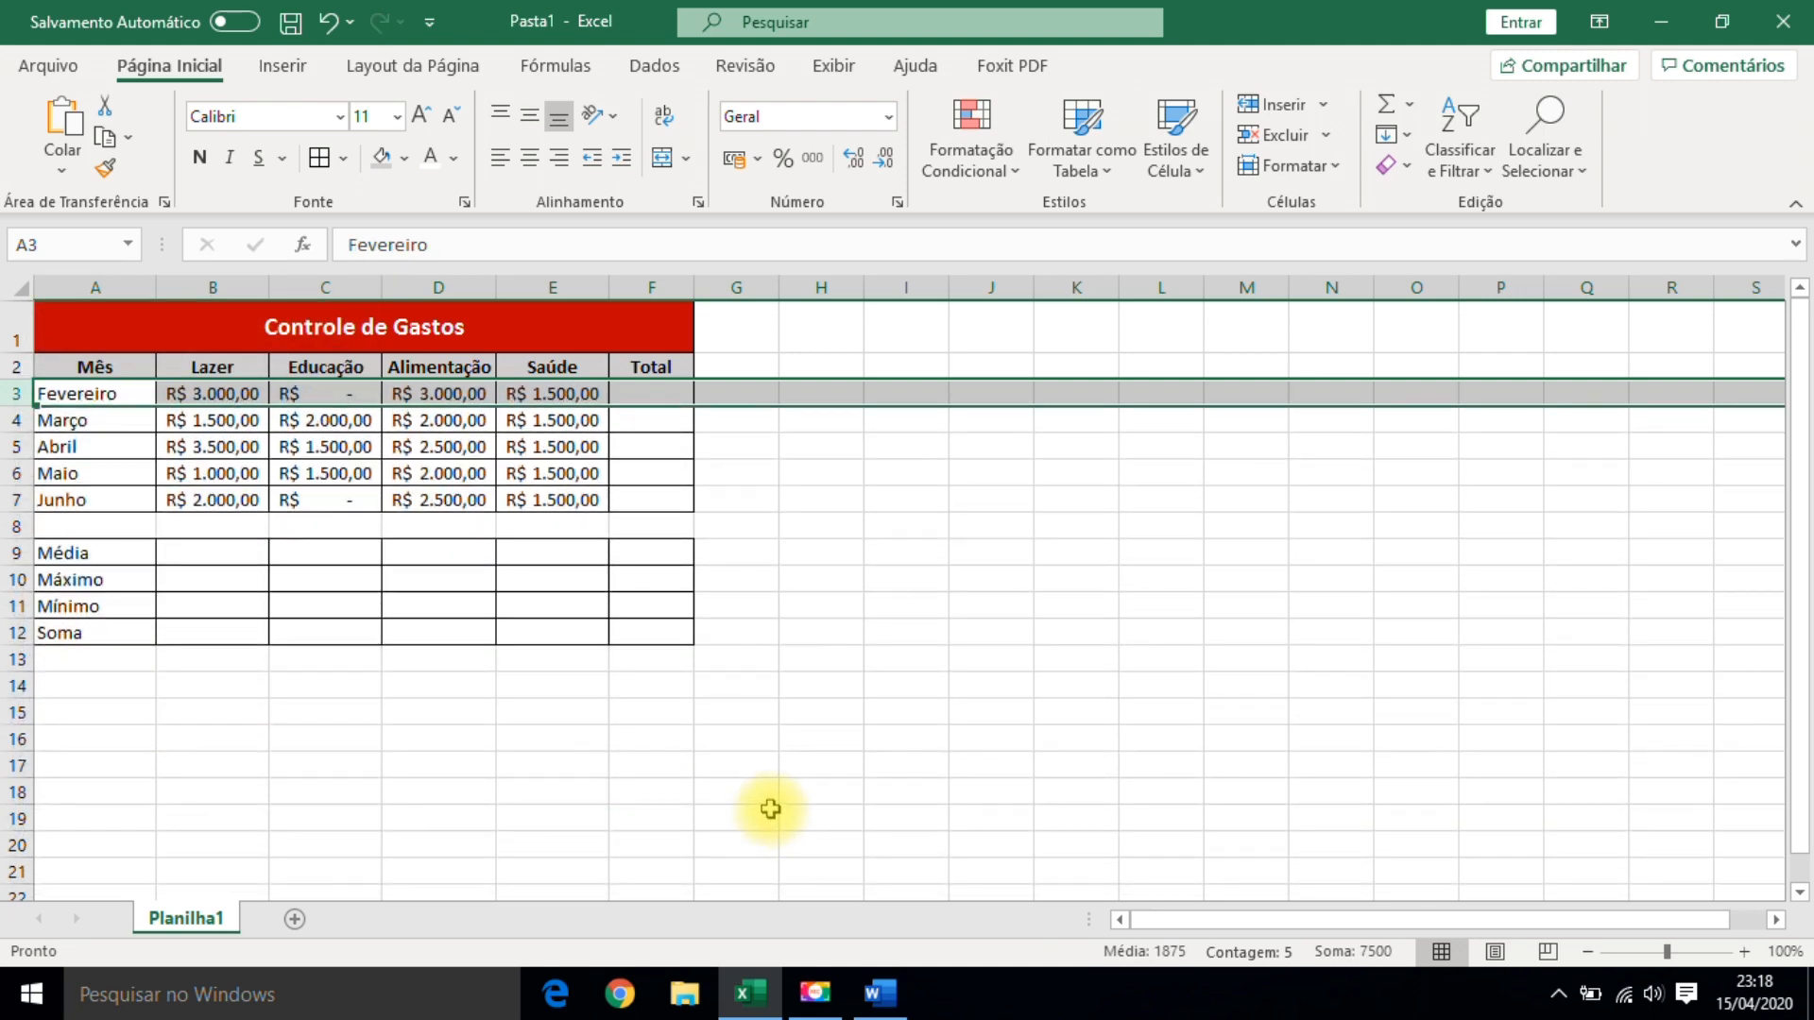
left_click(327, 21)
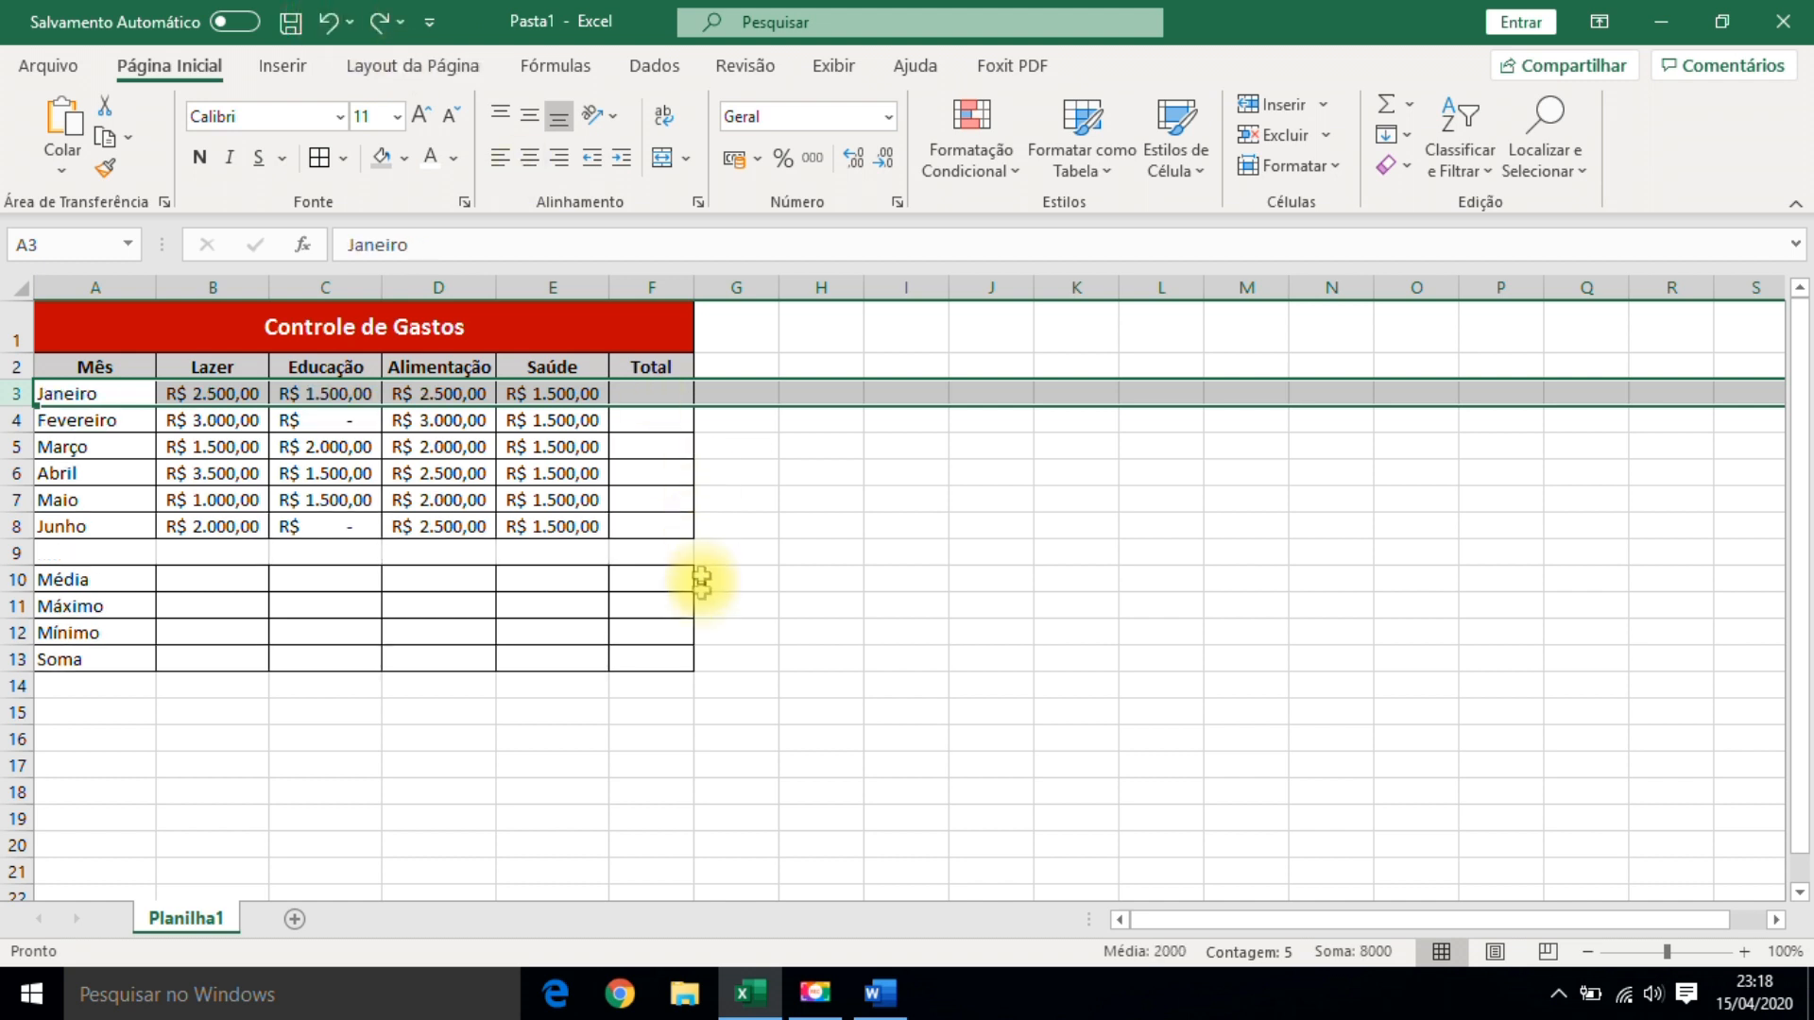
left_click(688, 711)
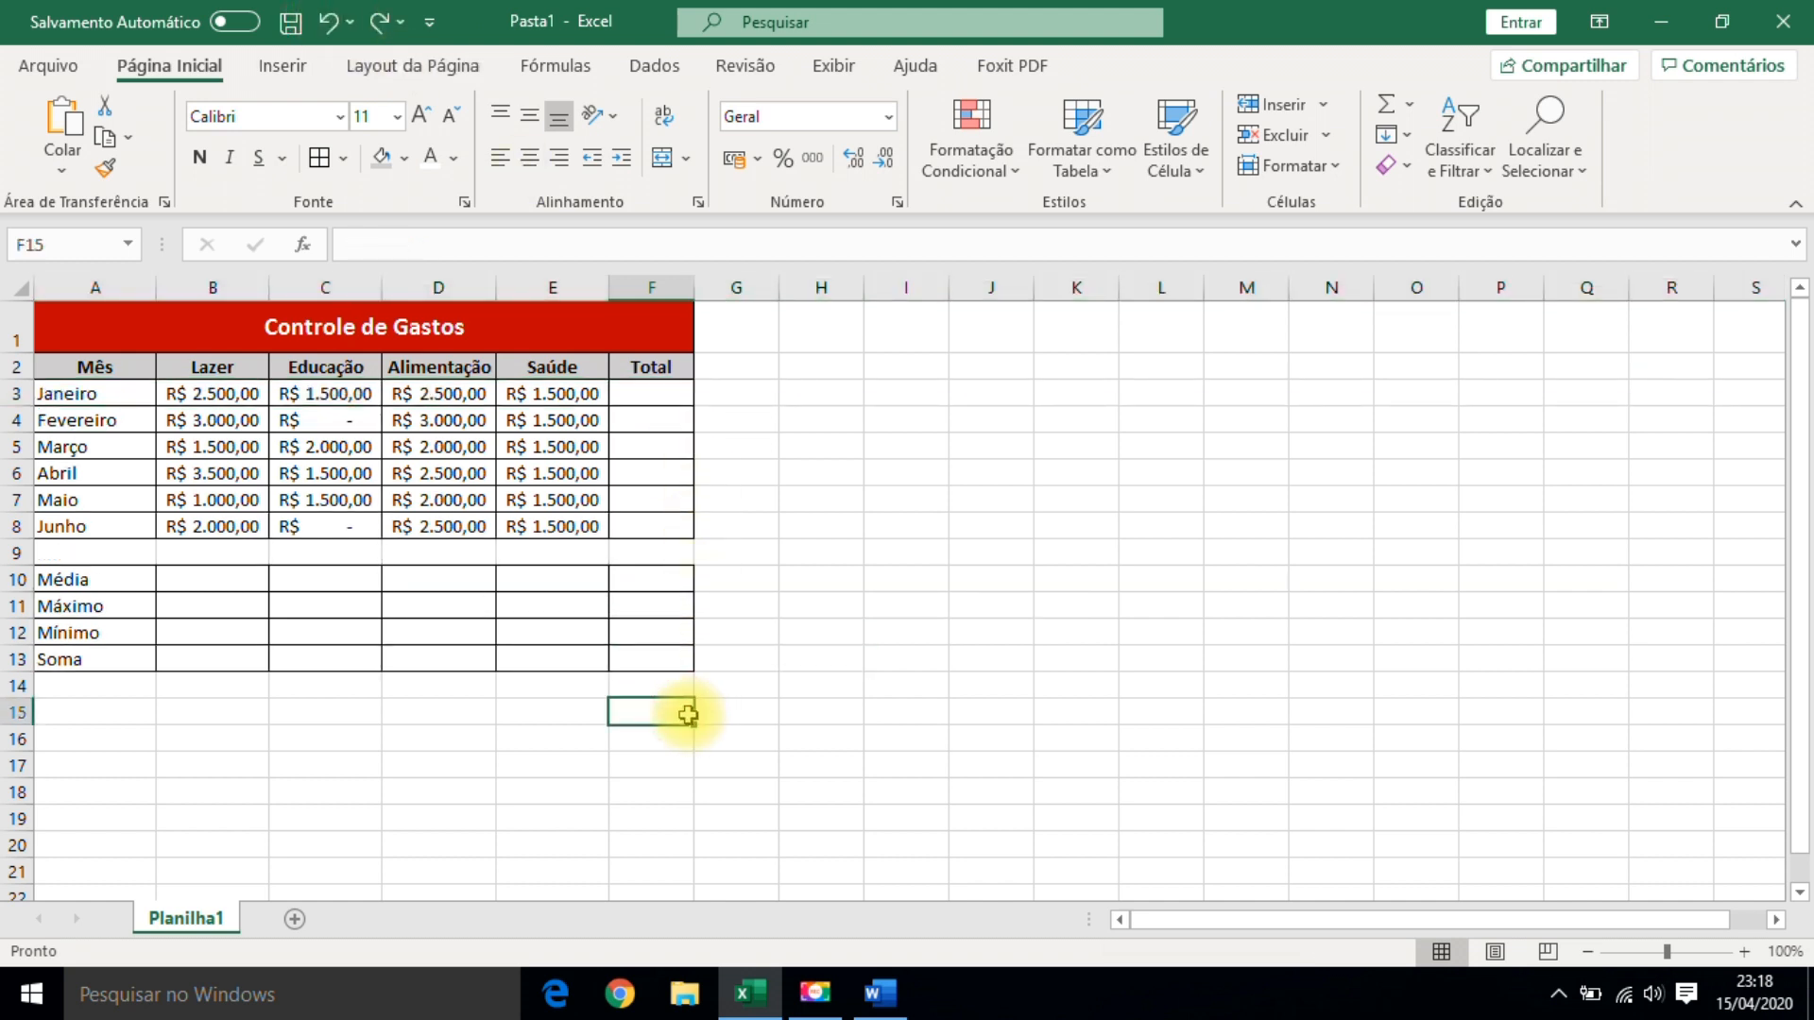
Calculate the Janeiro total in F3 with AutoSum over its expenses, =SOMA(B3:E3)
left_click(641, 394)
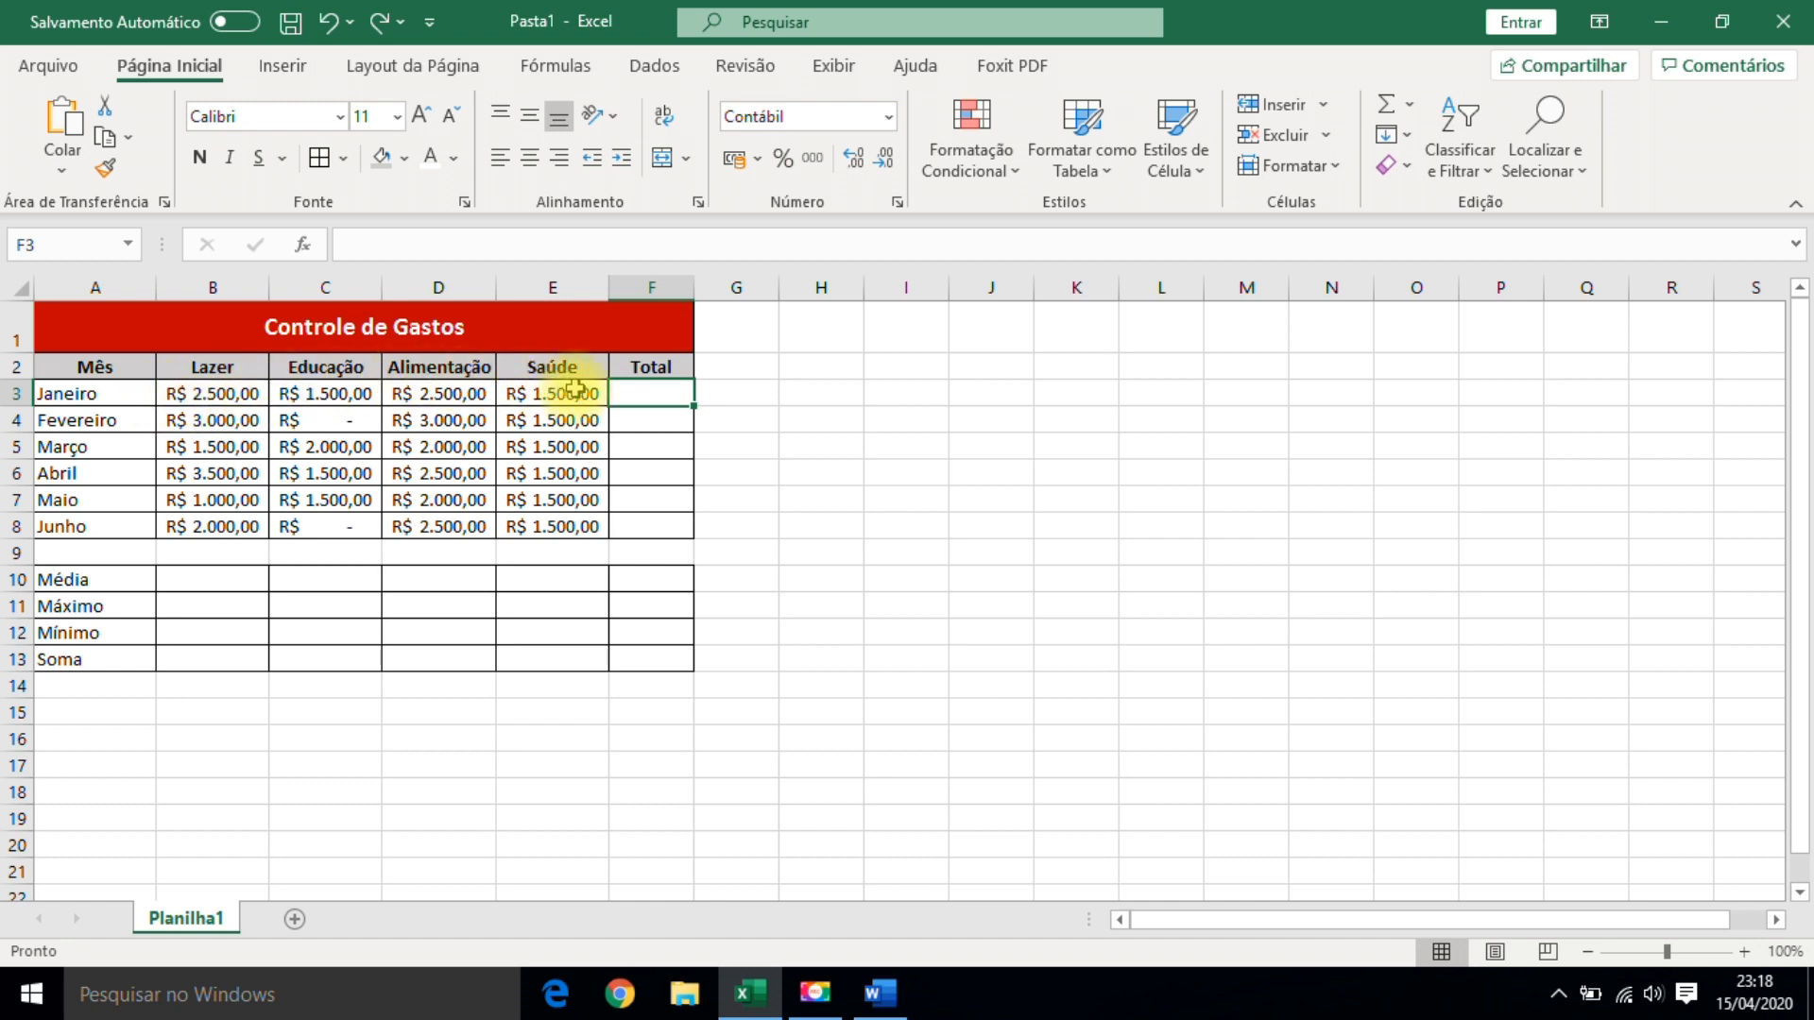
left_click(821, 470)
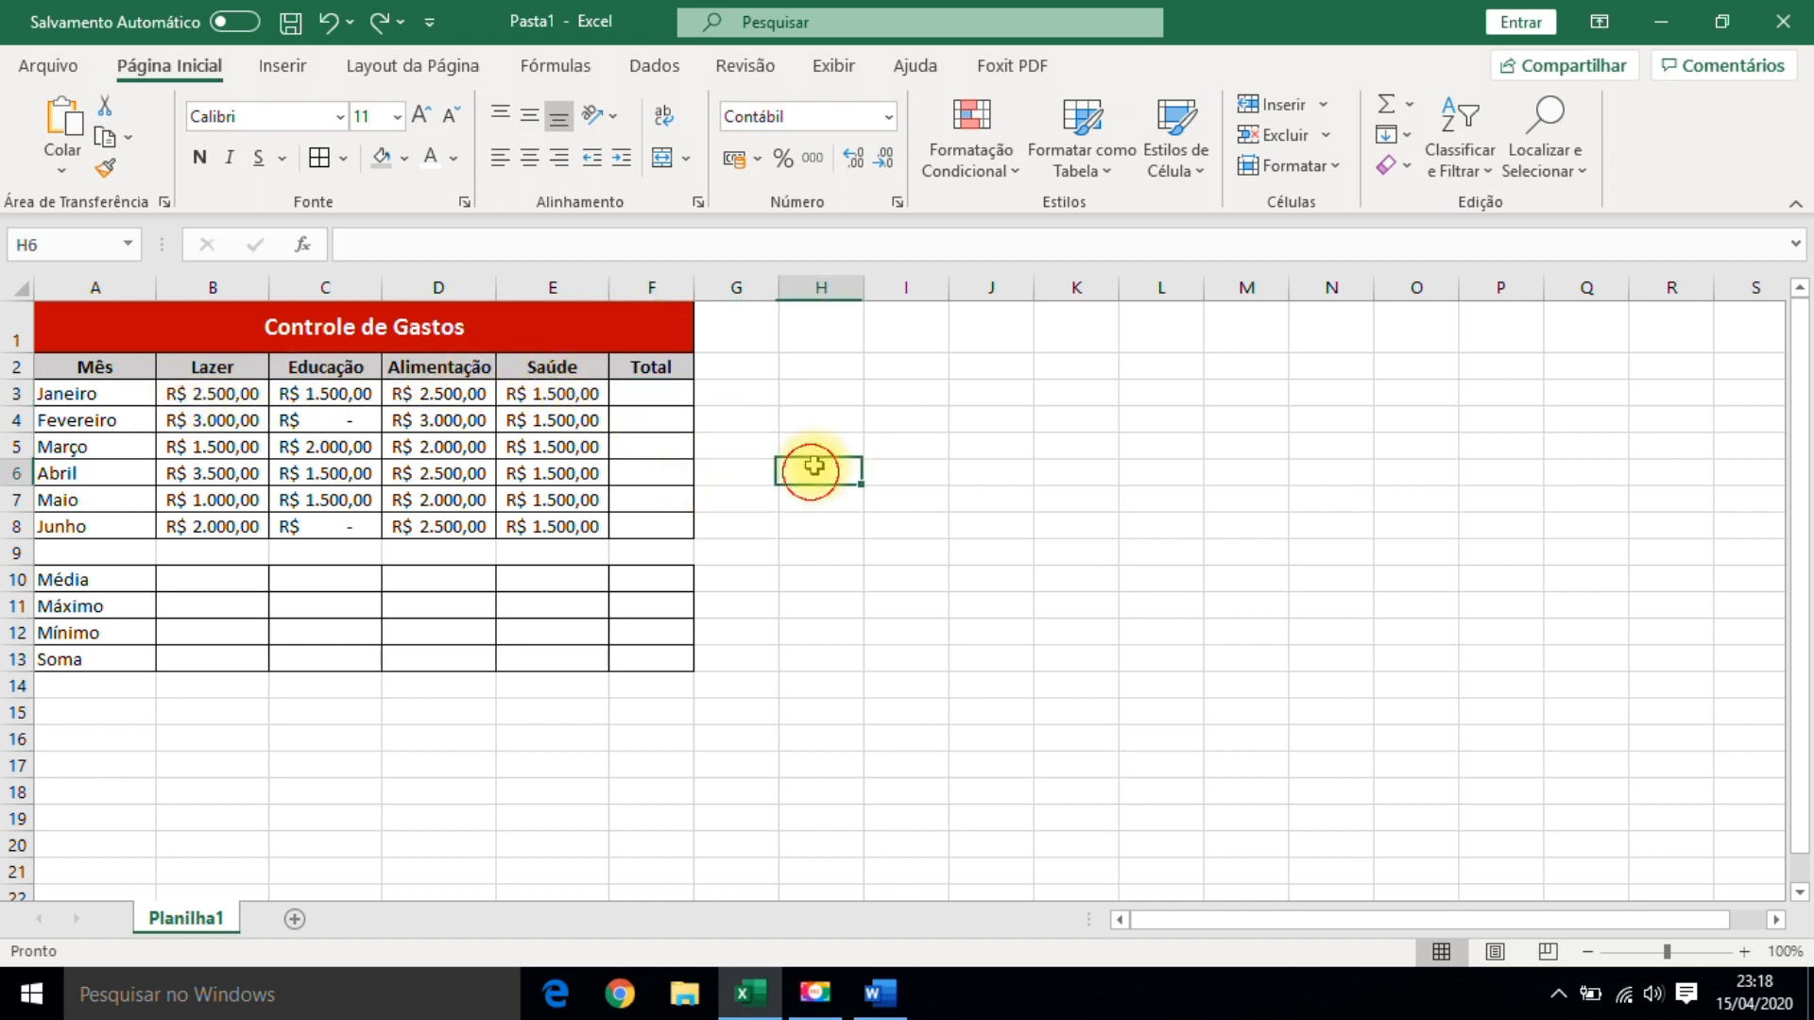
left_click(641, 395)
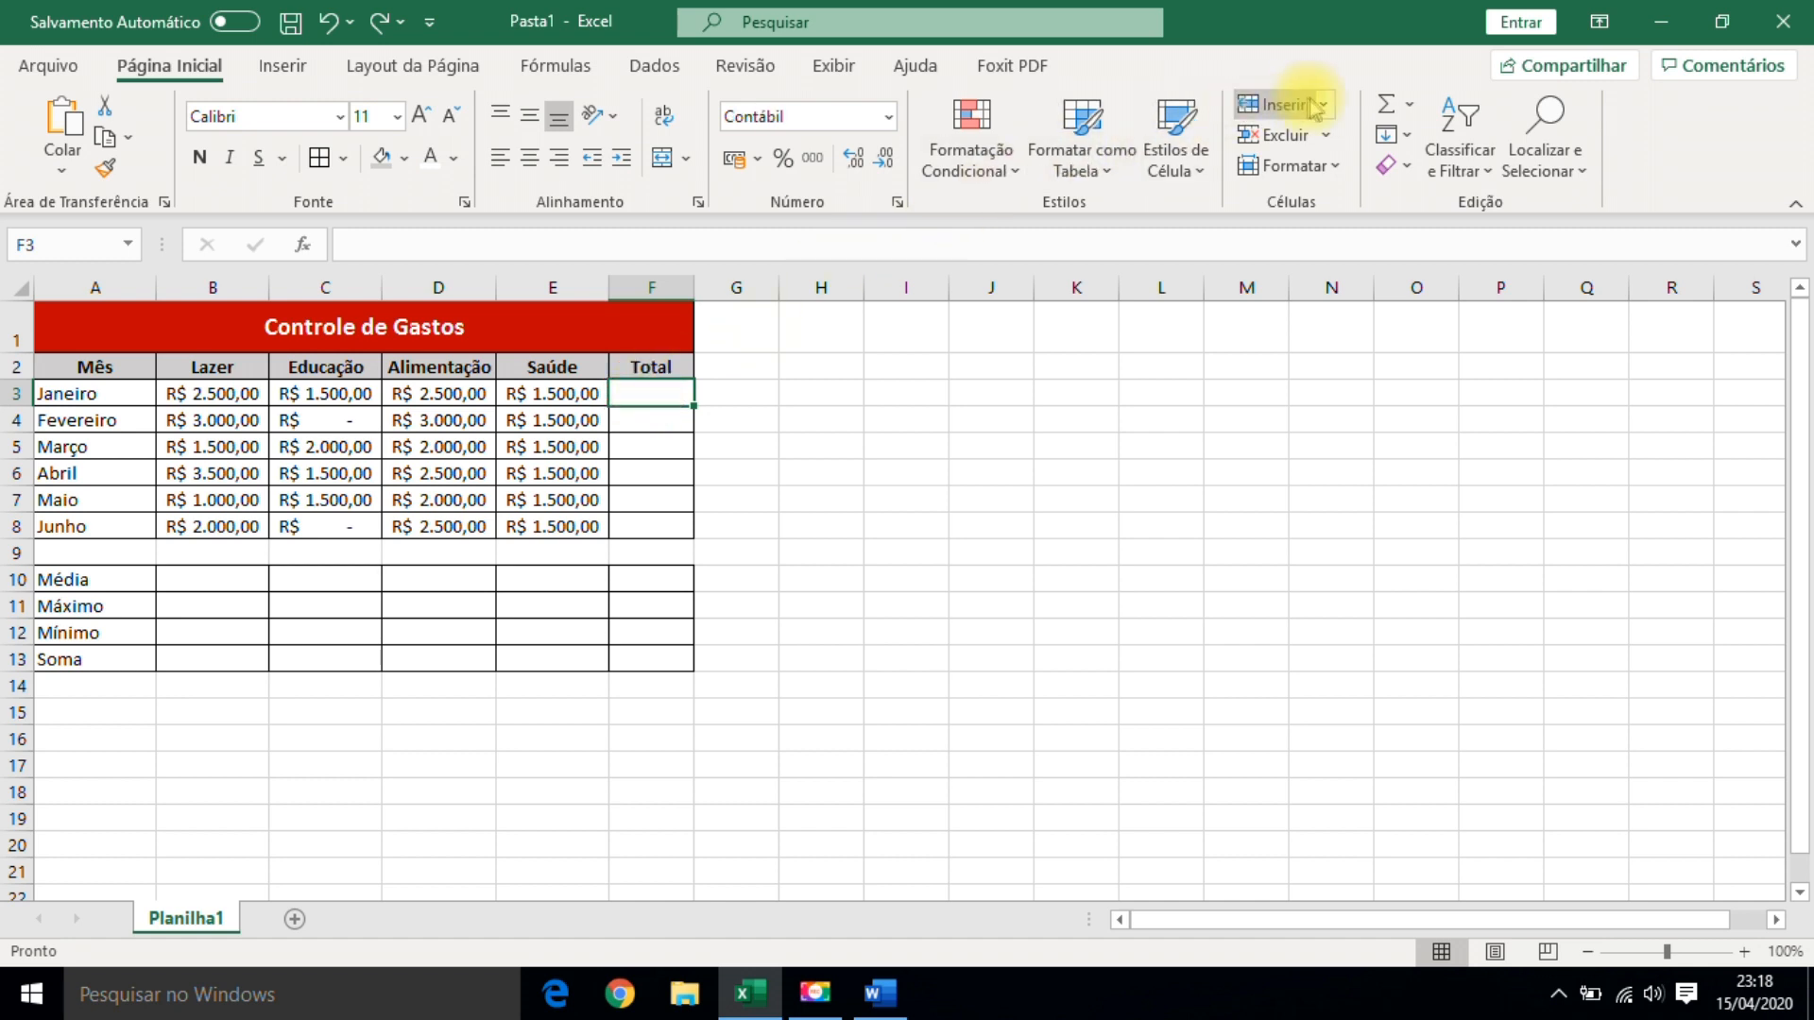
left_click(1386, 106)
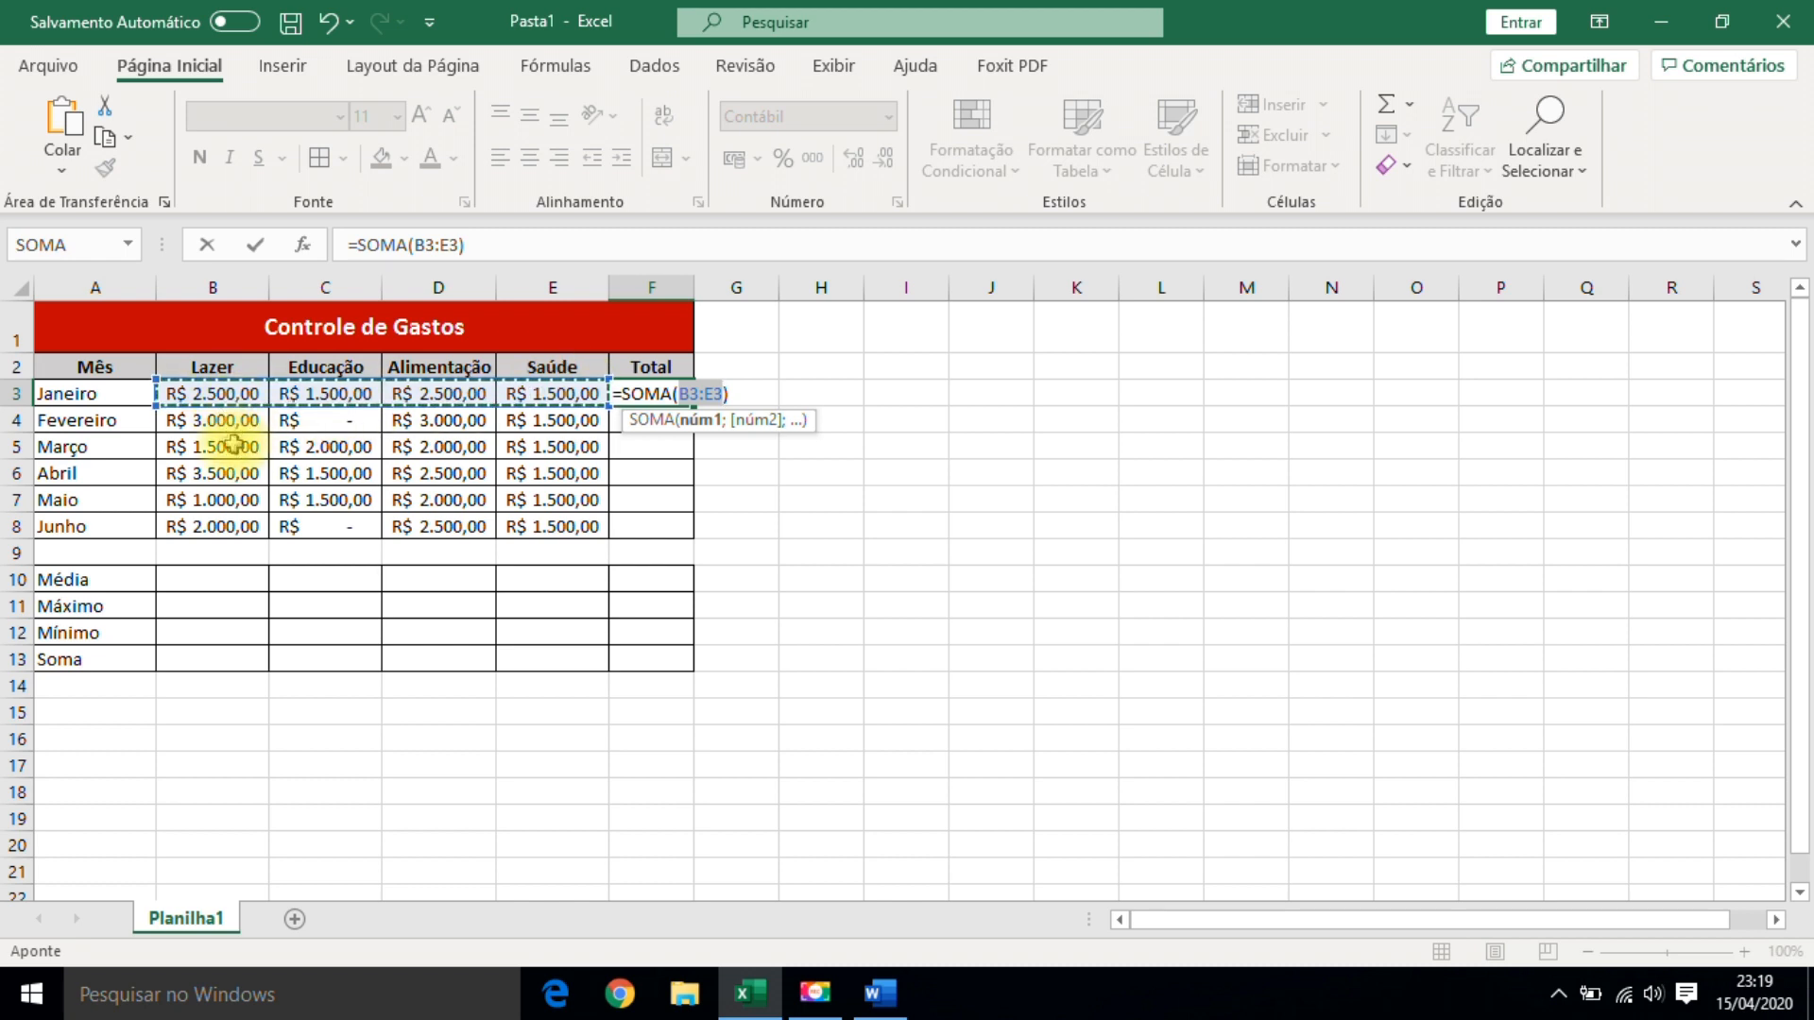
left_click(199, 394)
left_click_drag(230, 393, 346, 382)
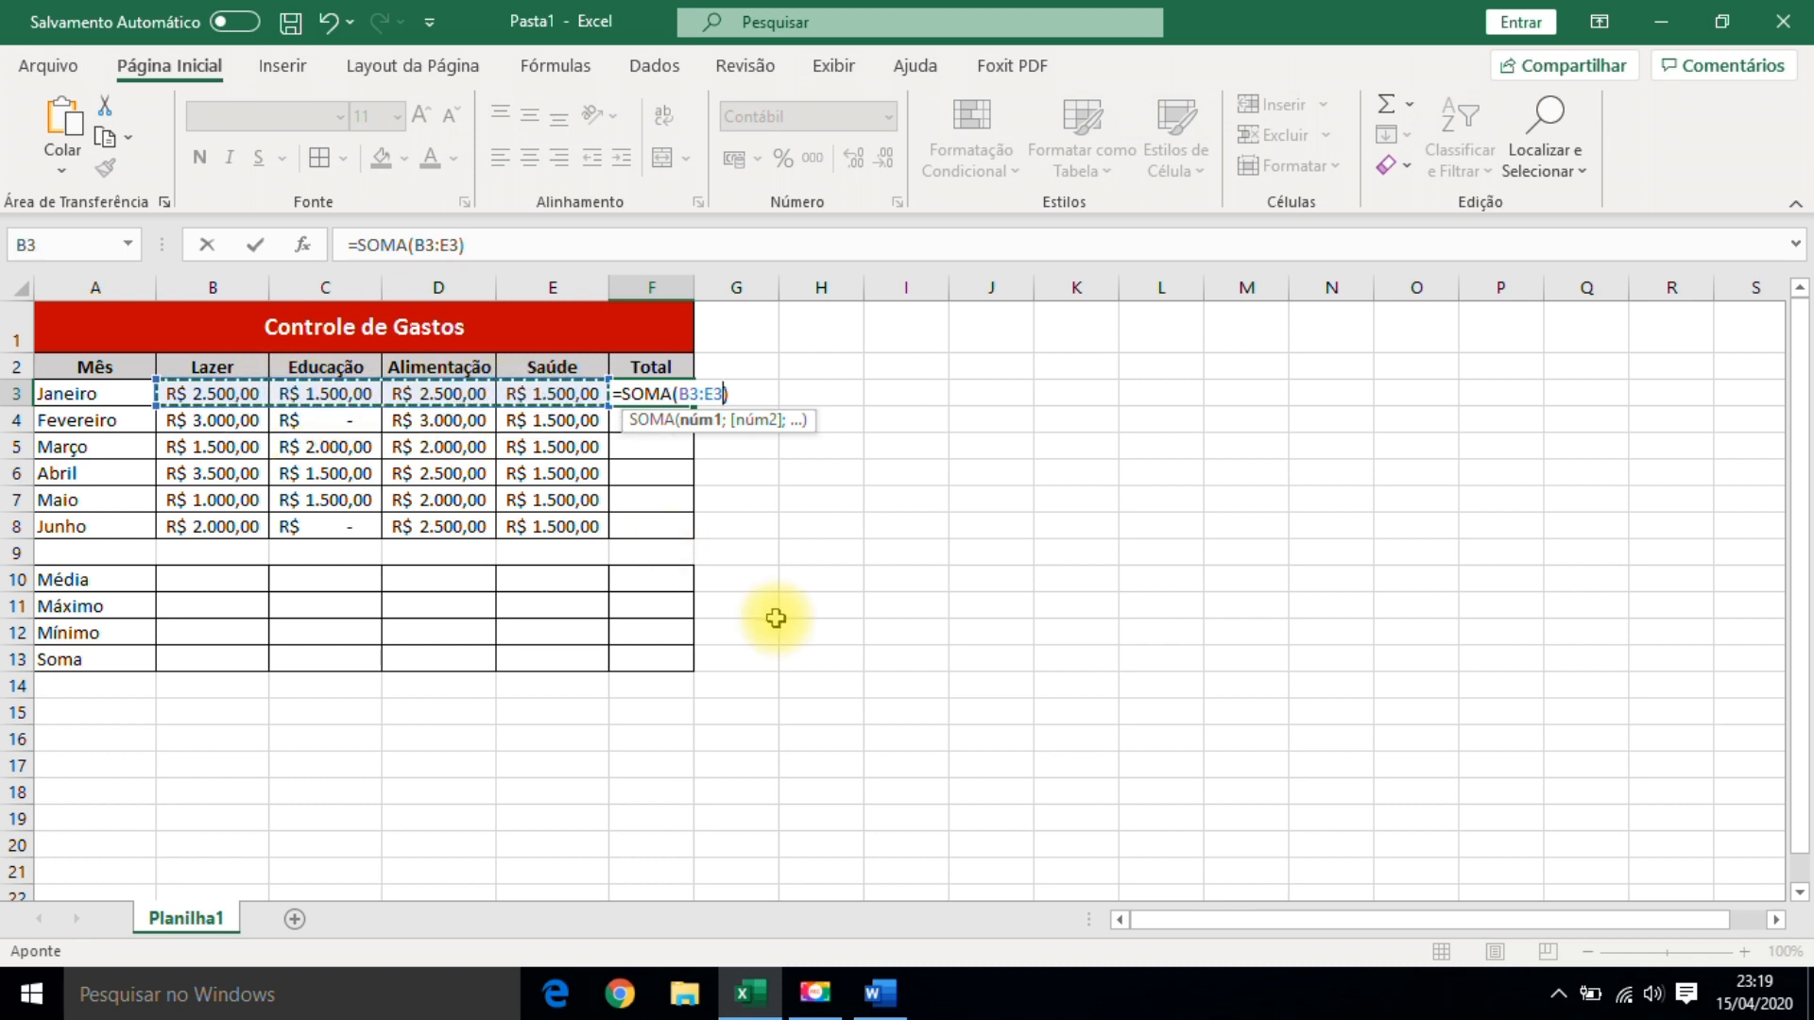
key("Return")
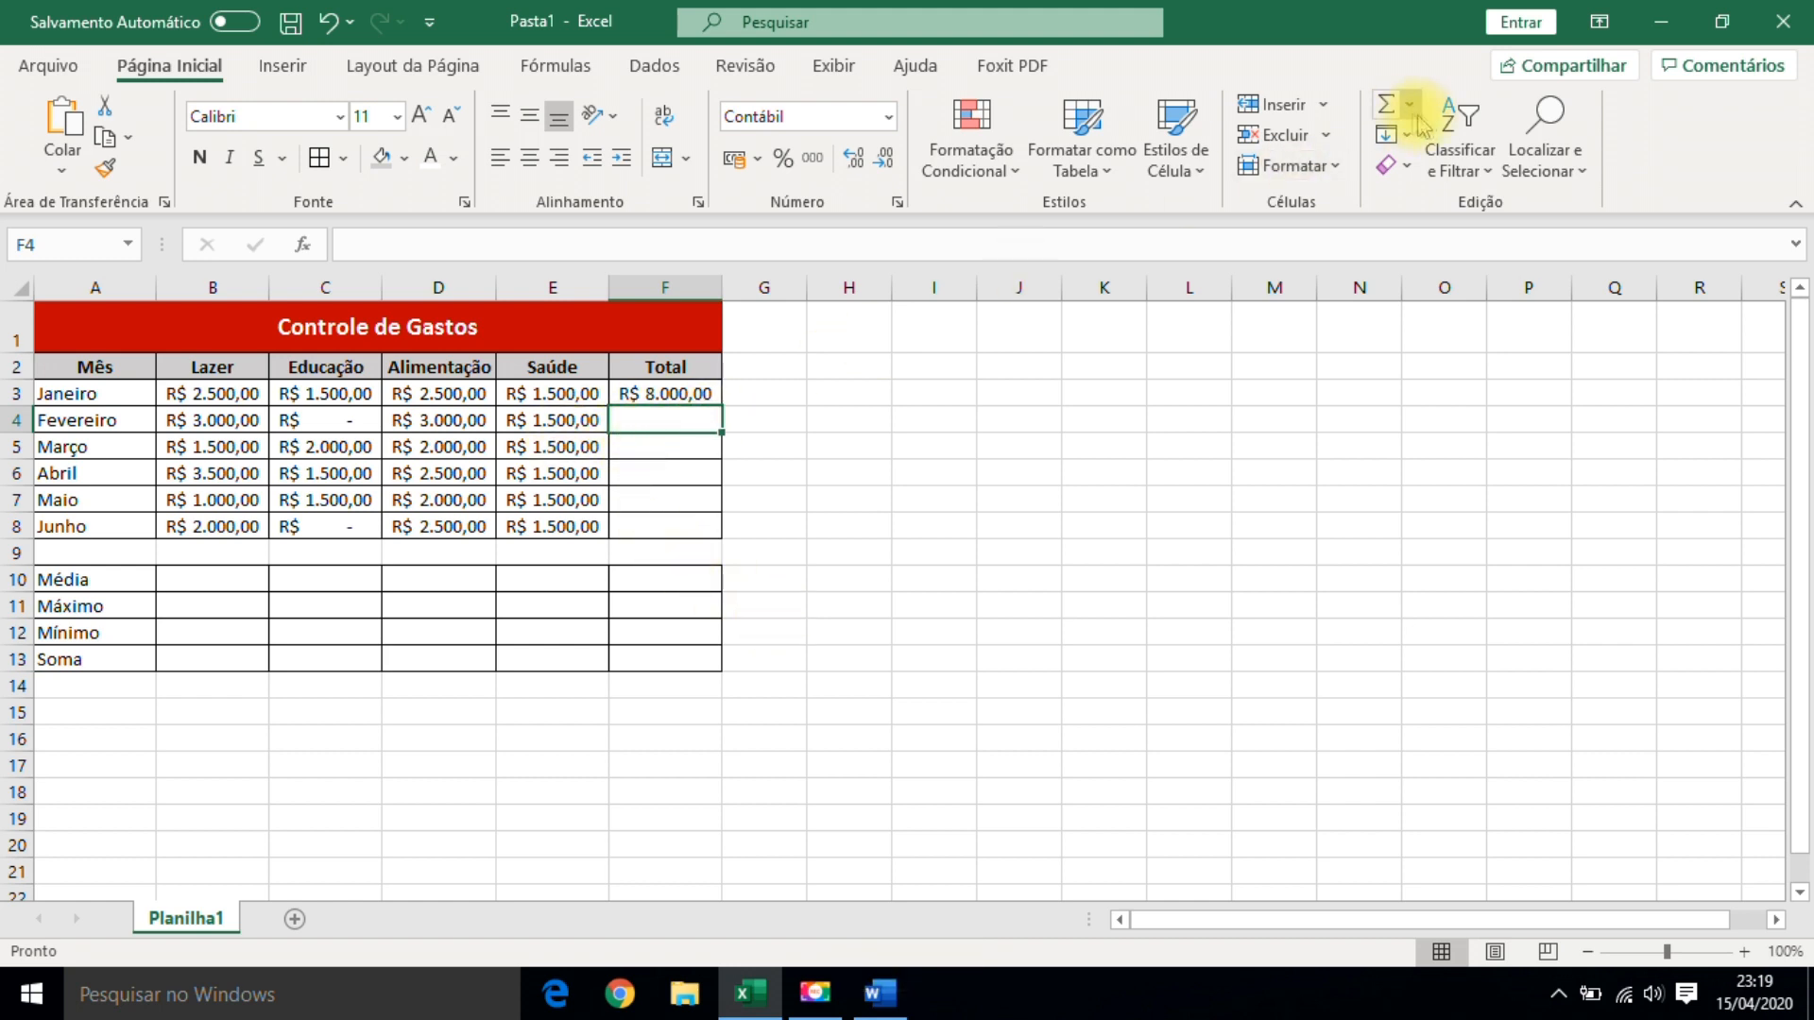
Calculate the Fevereiro total in F4 with AutoSum over its expenses, =SOMA(B4:E4)
left_click(1387, 109)
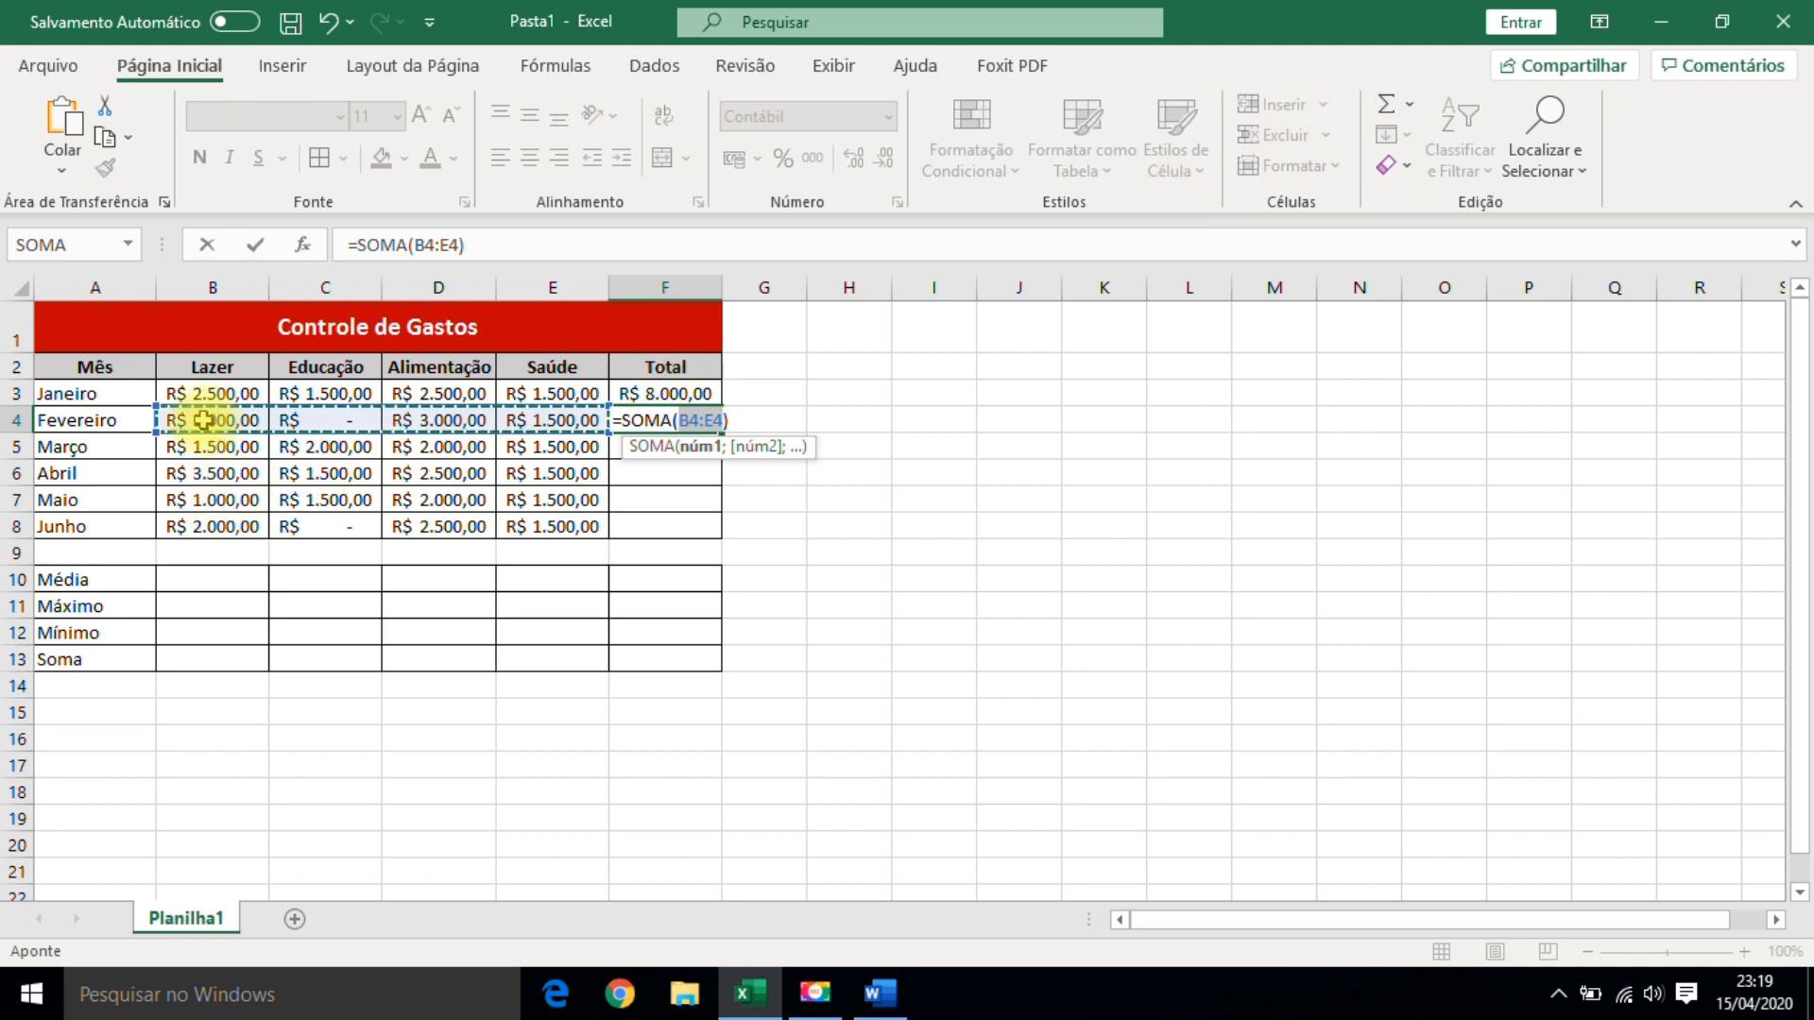
left_click_drag(203, 420, 557, 433)
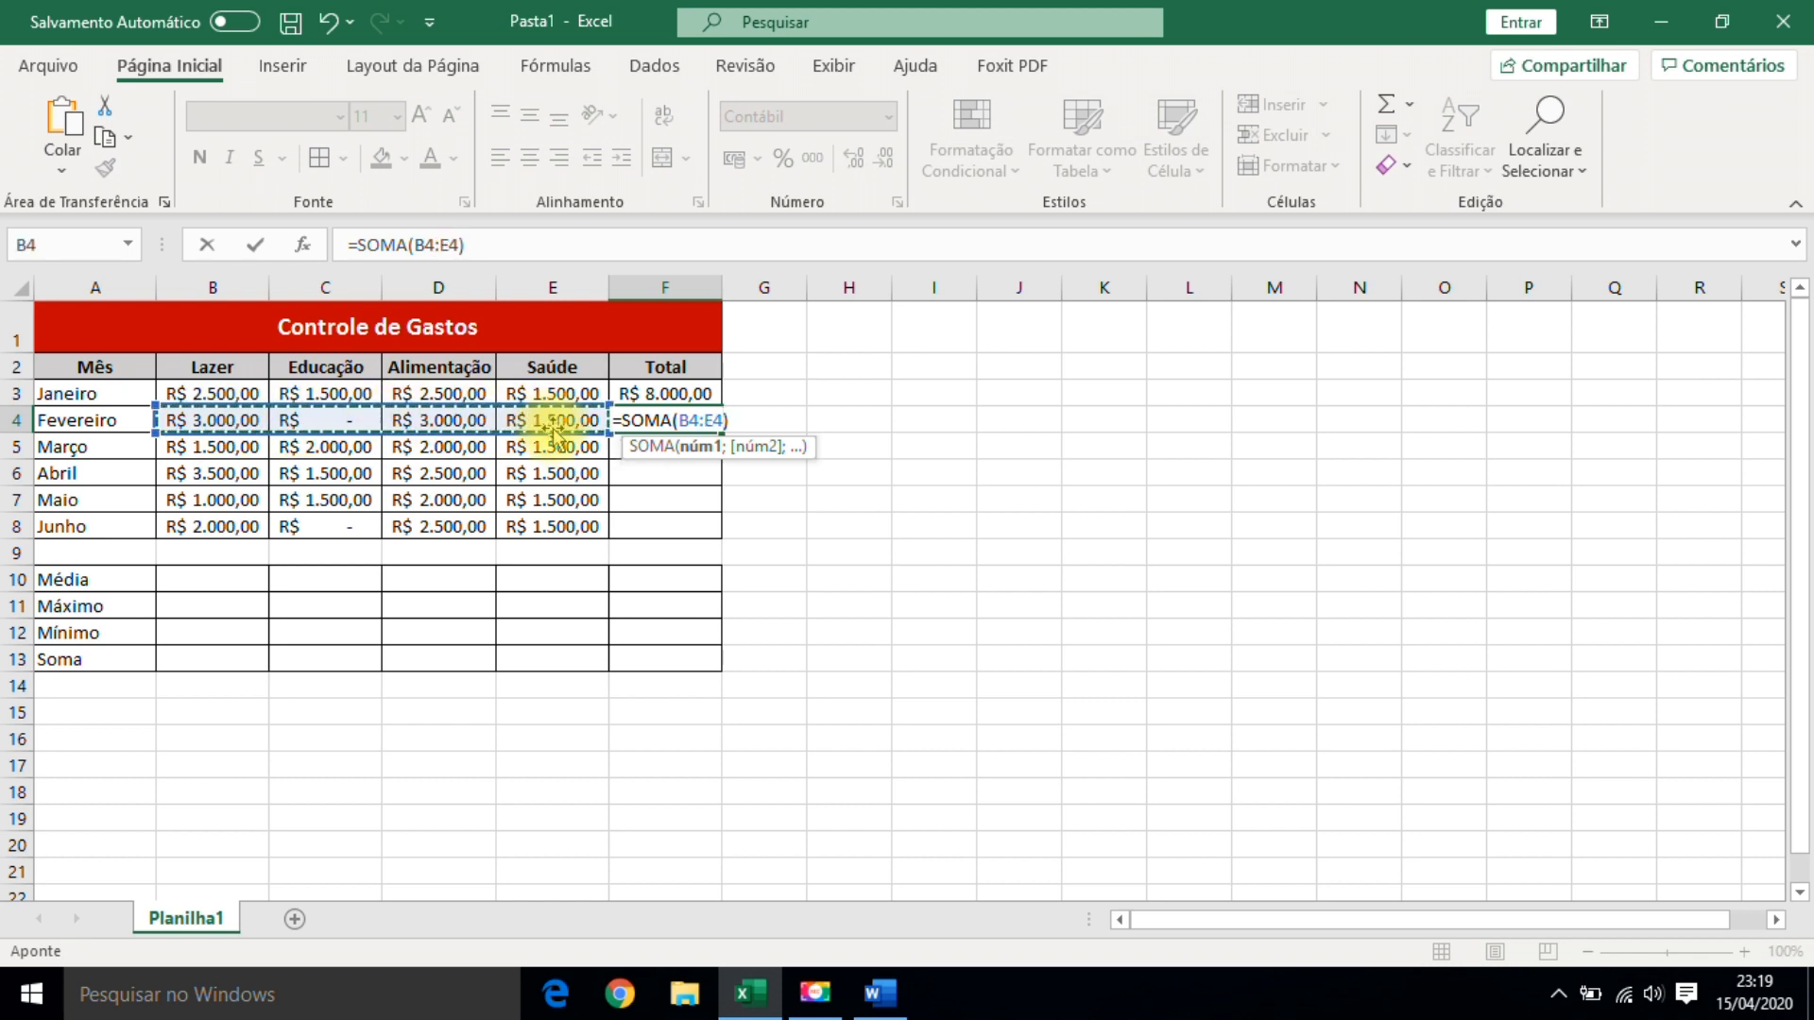
key("Return")
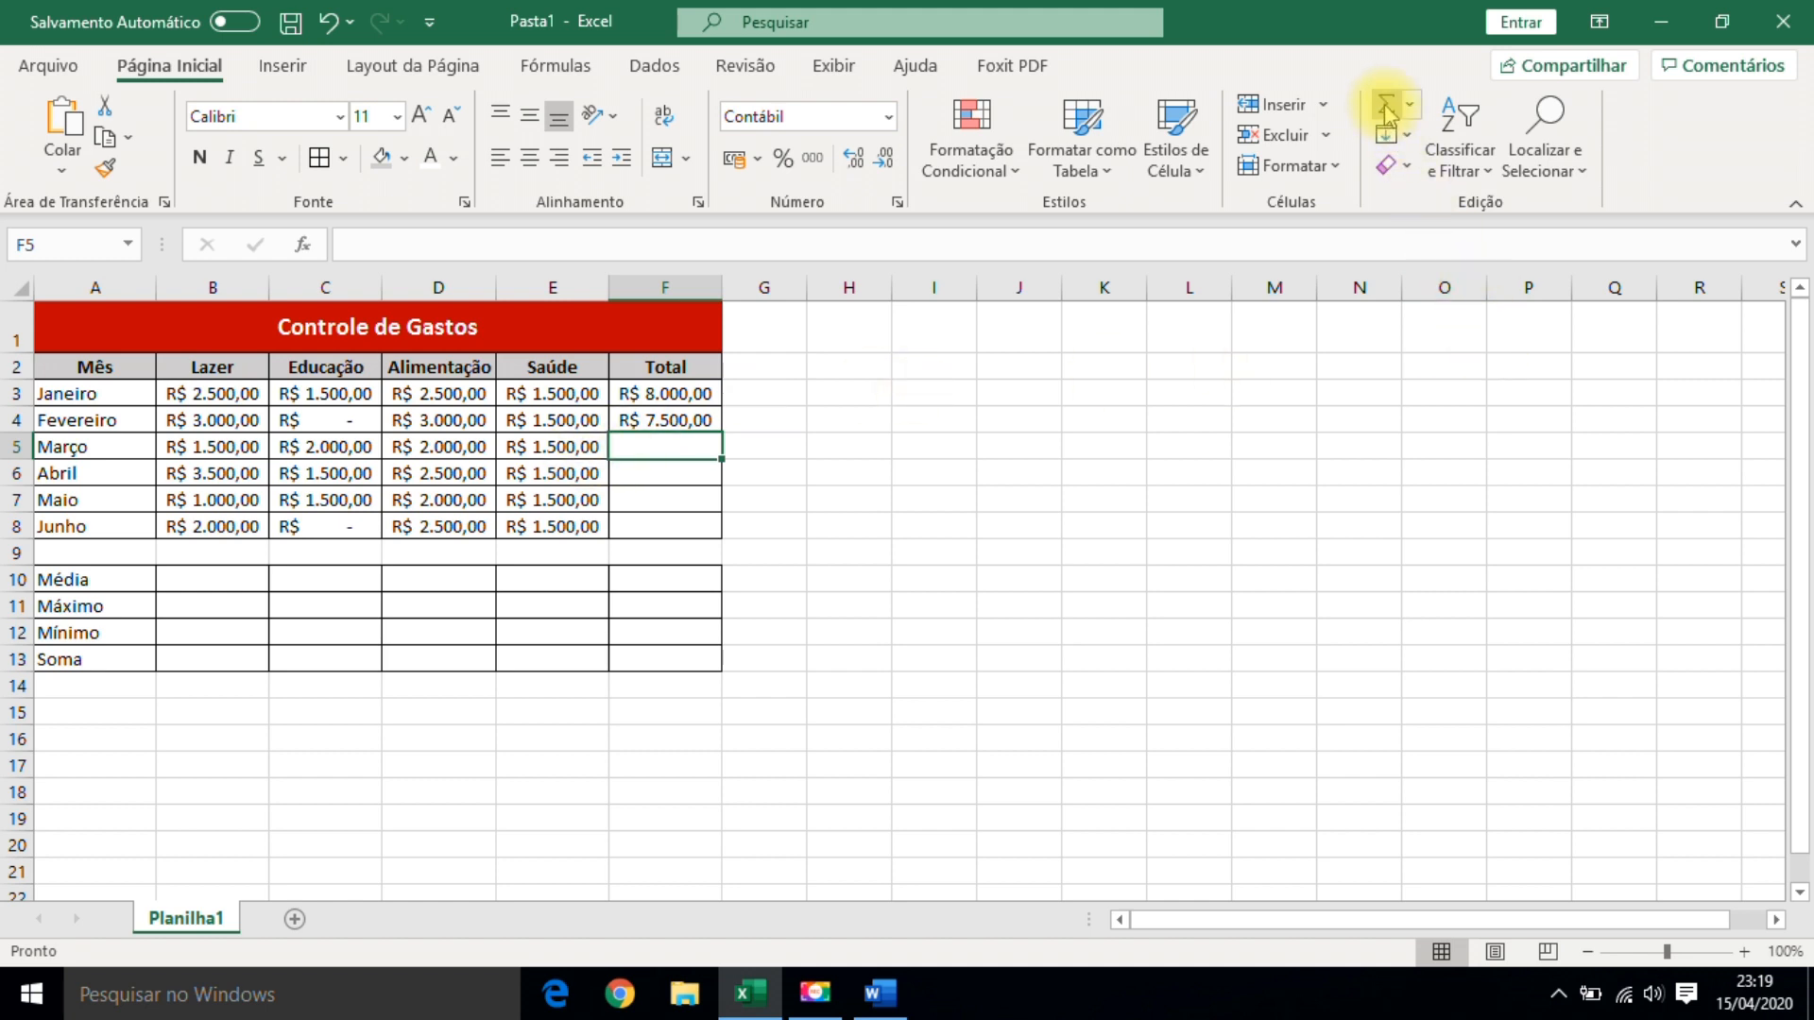
left_click(906, 597)
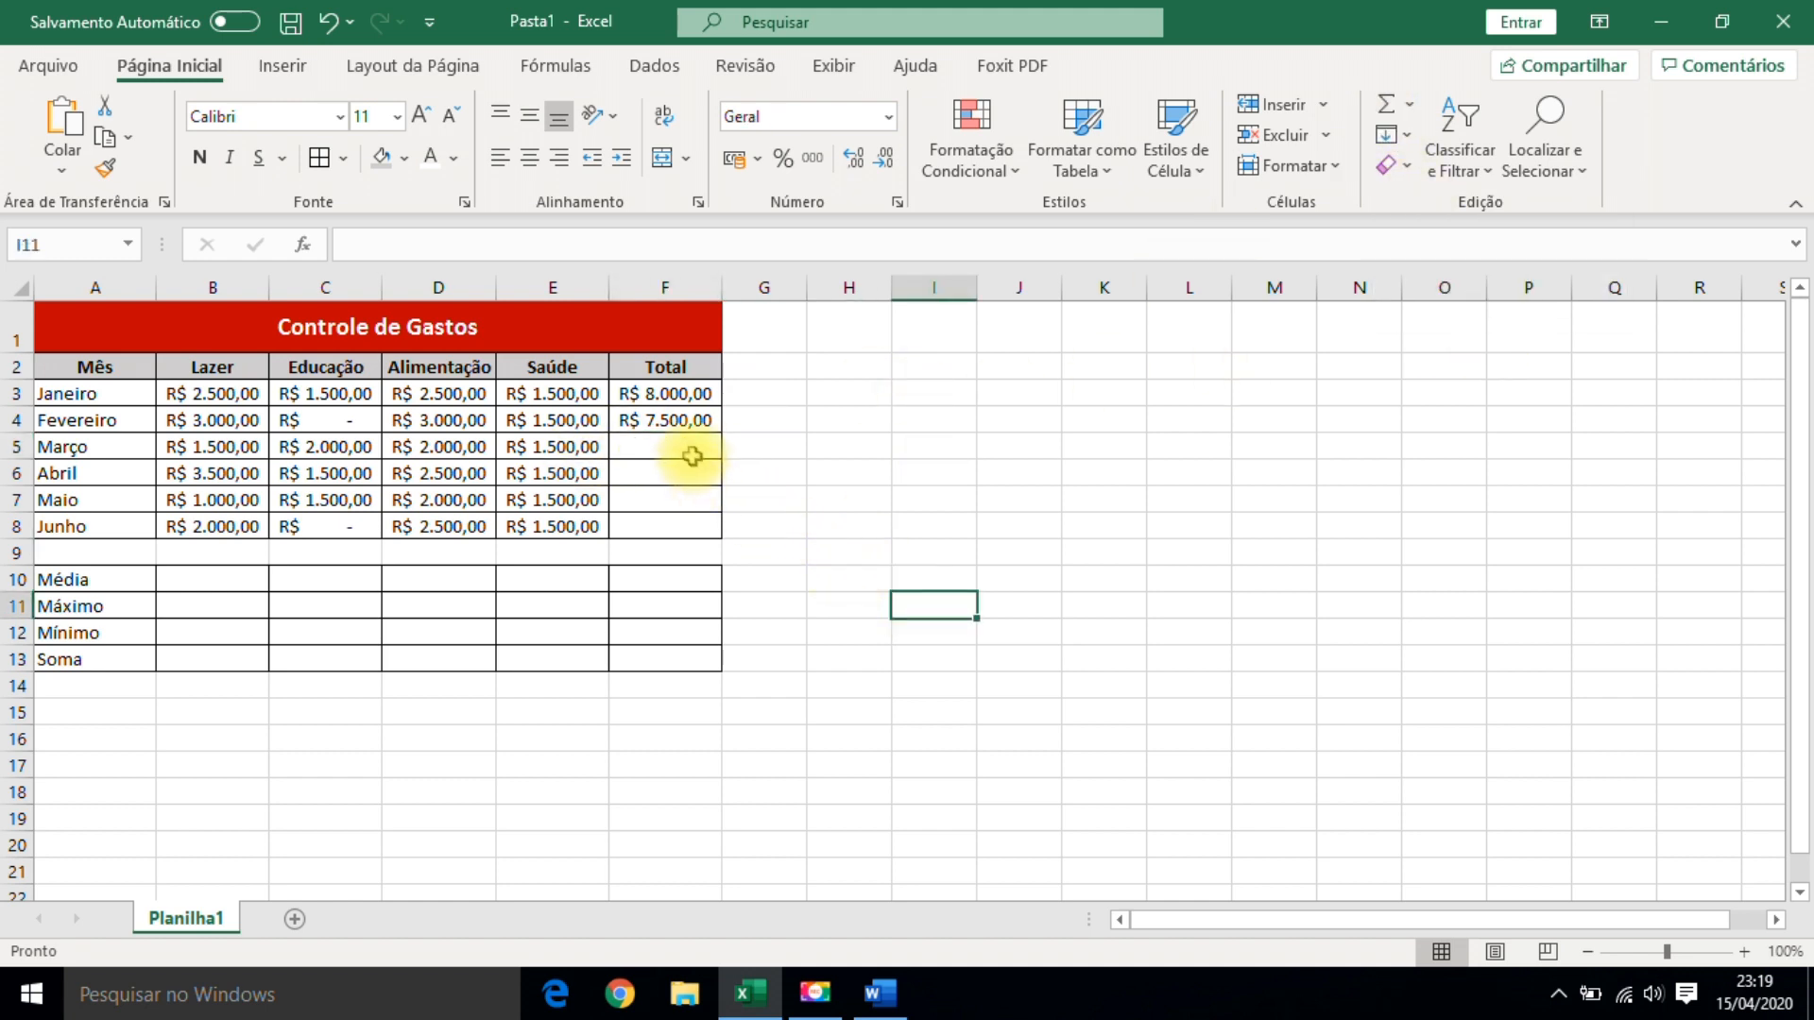
Calculate the Março total in F5 with AutoSum, replacing the suggested range with the month's expenses B5:E5
left_click(646, 446)
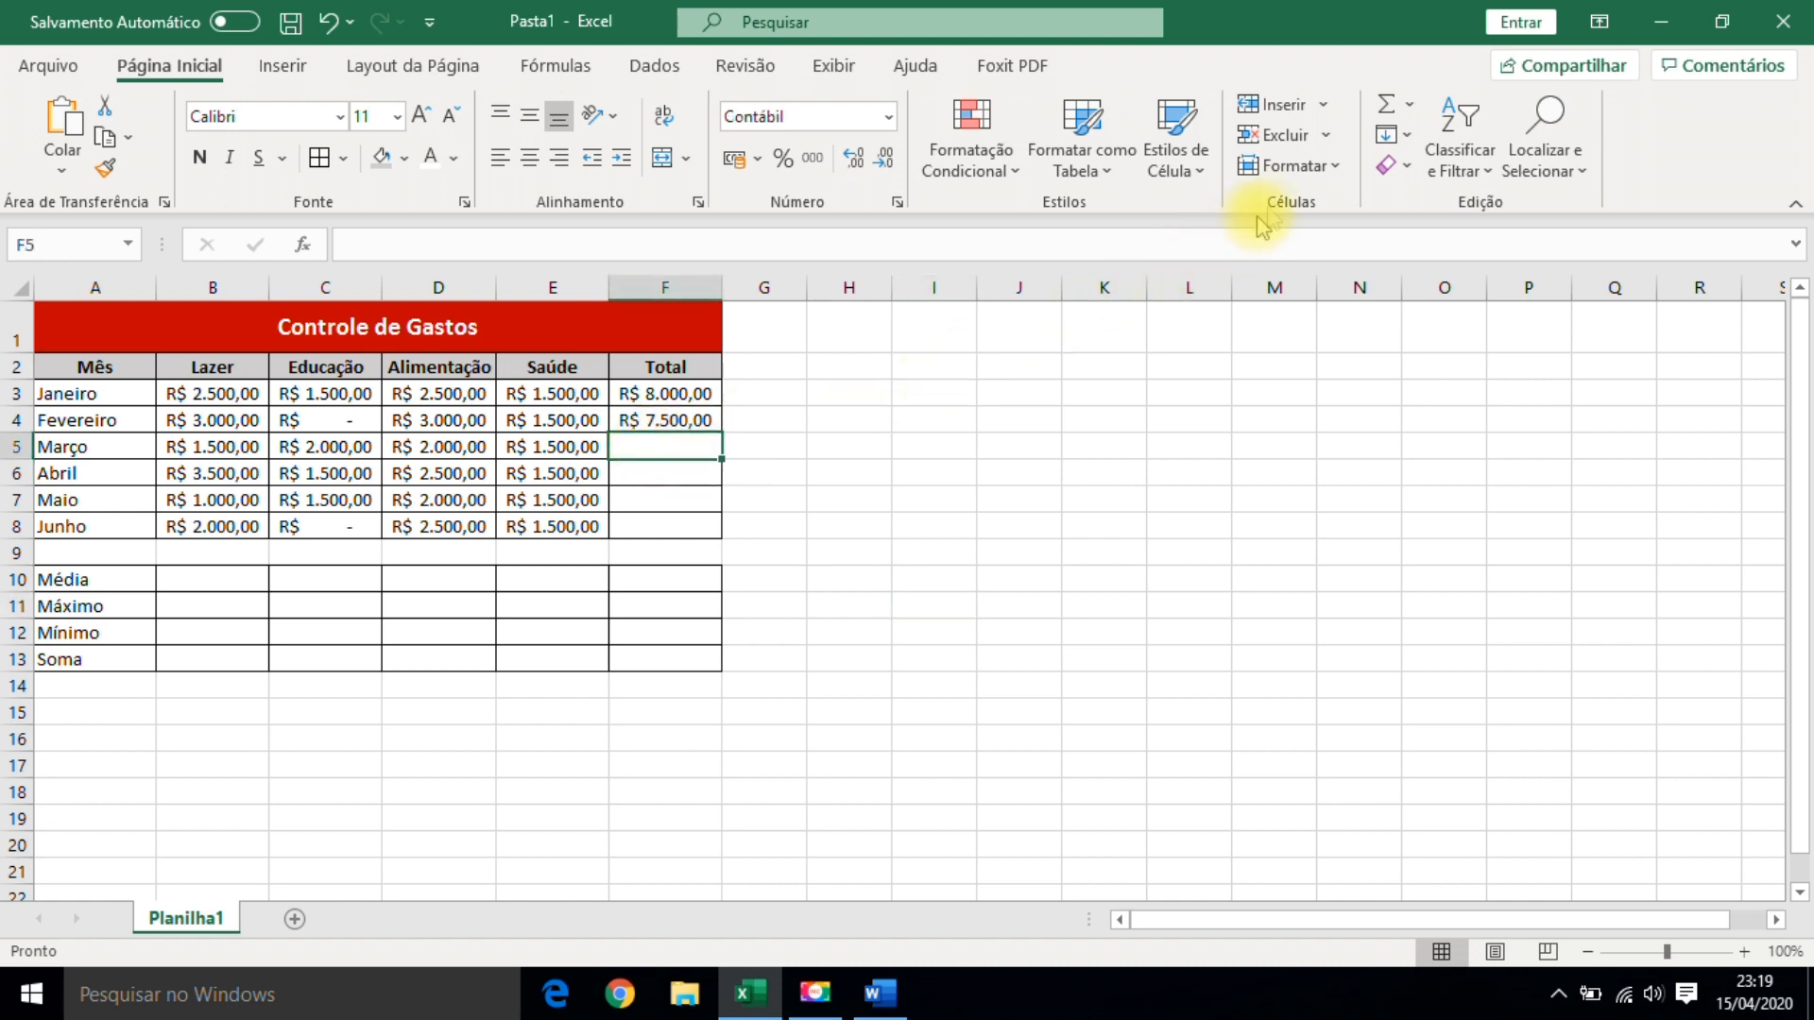
left_click(1389, 115)
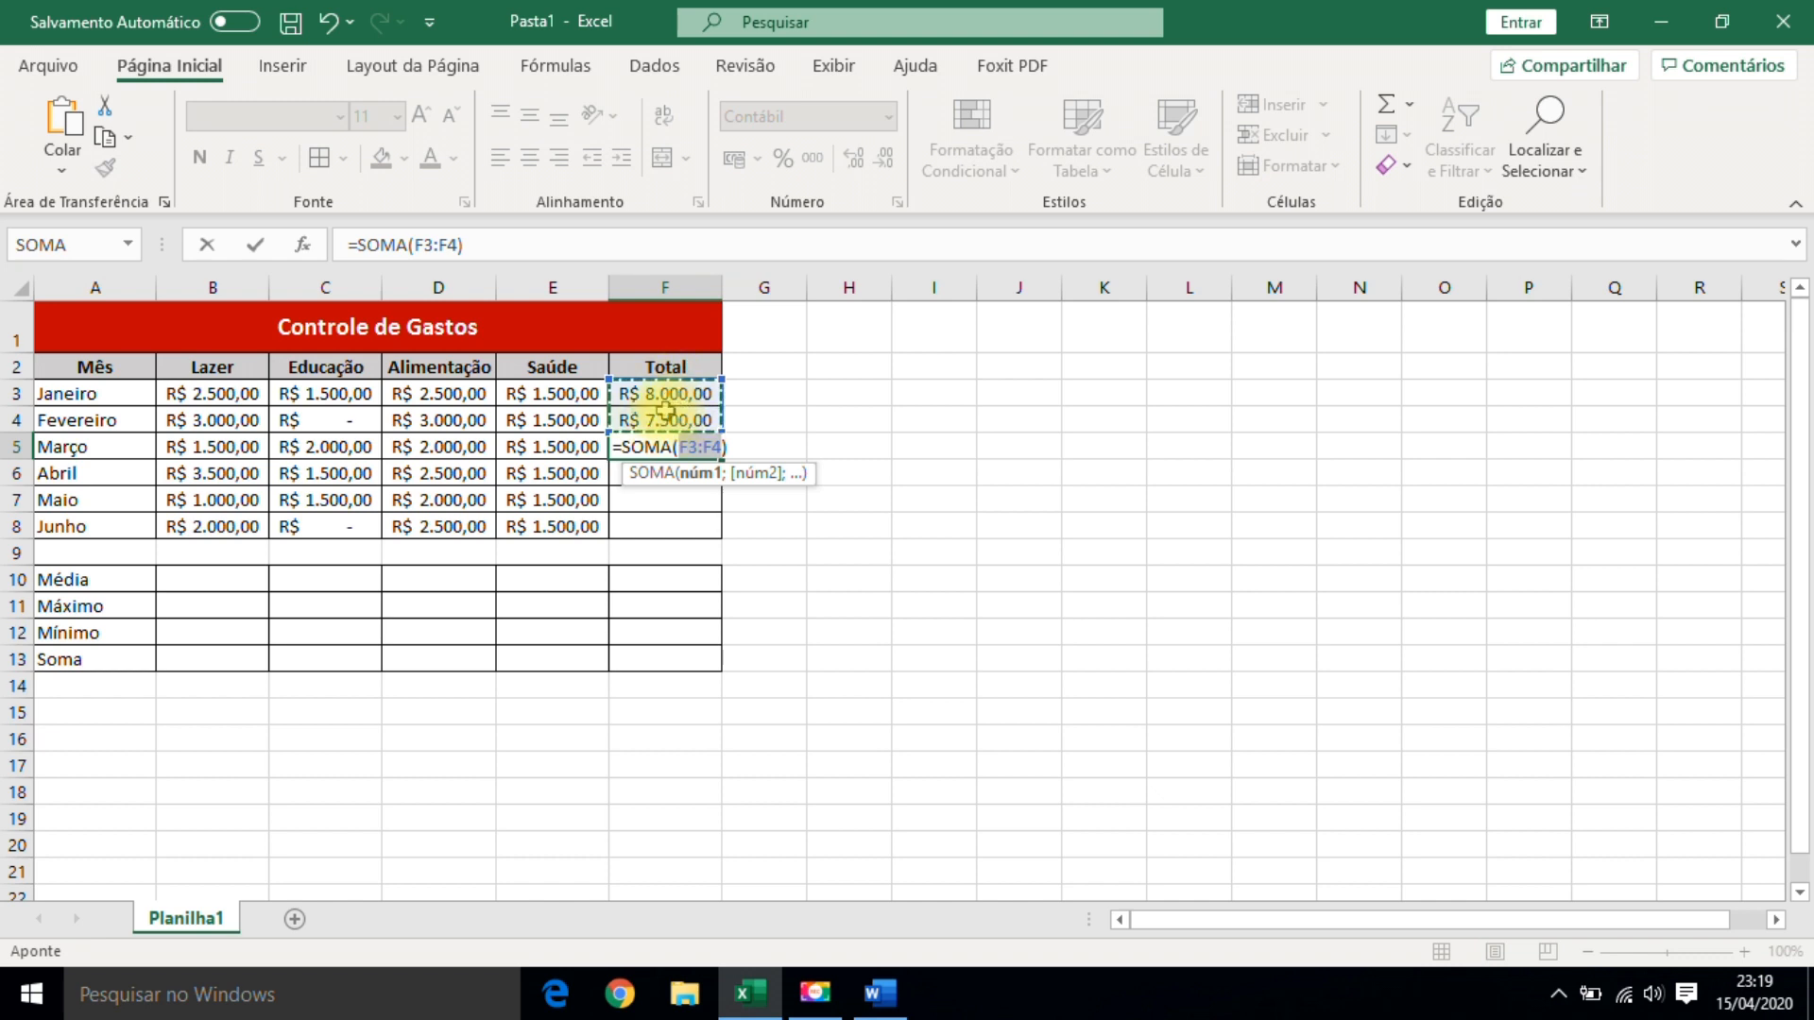
left_click_drag(191, 448, 513, 445)
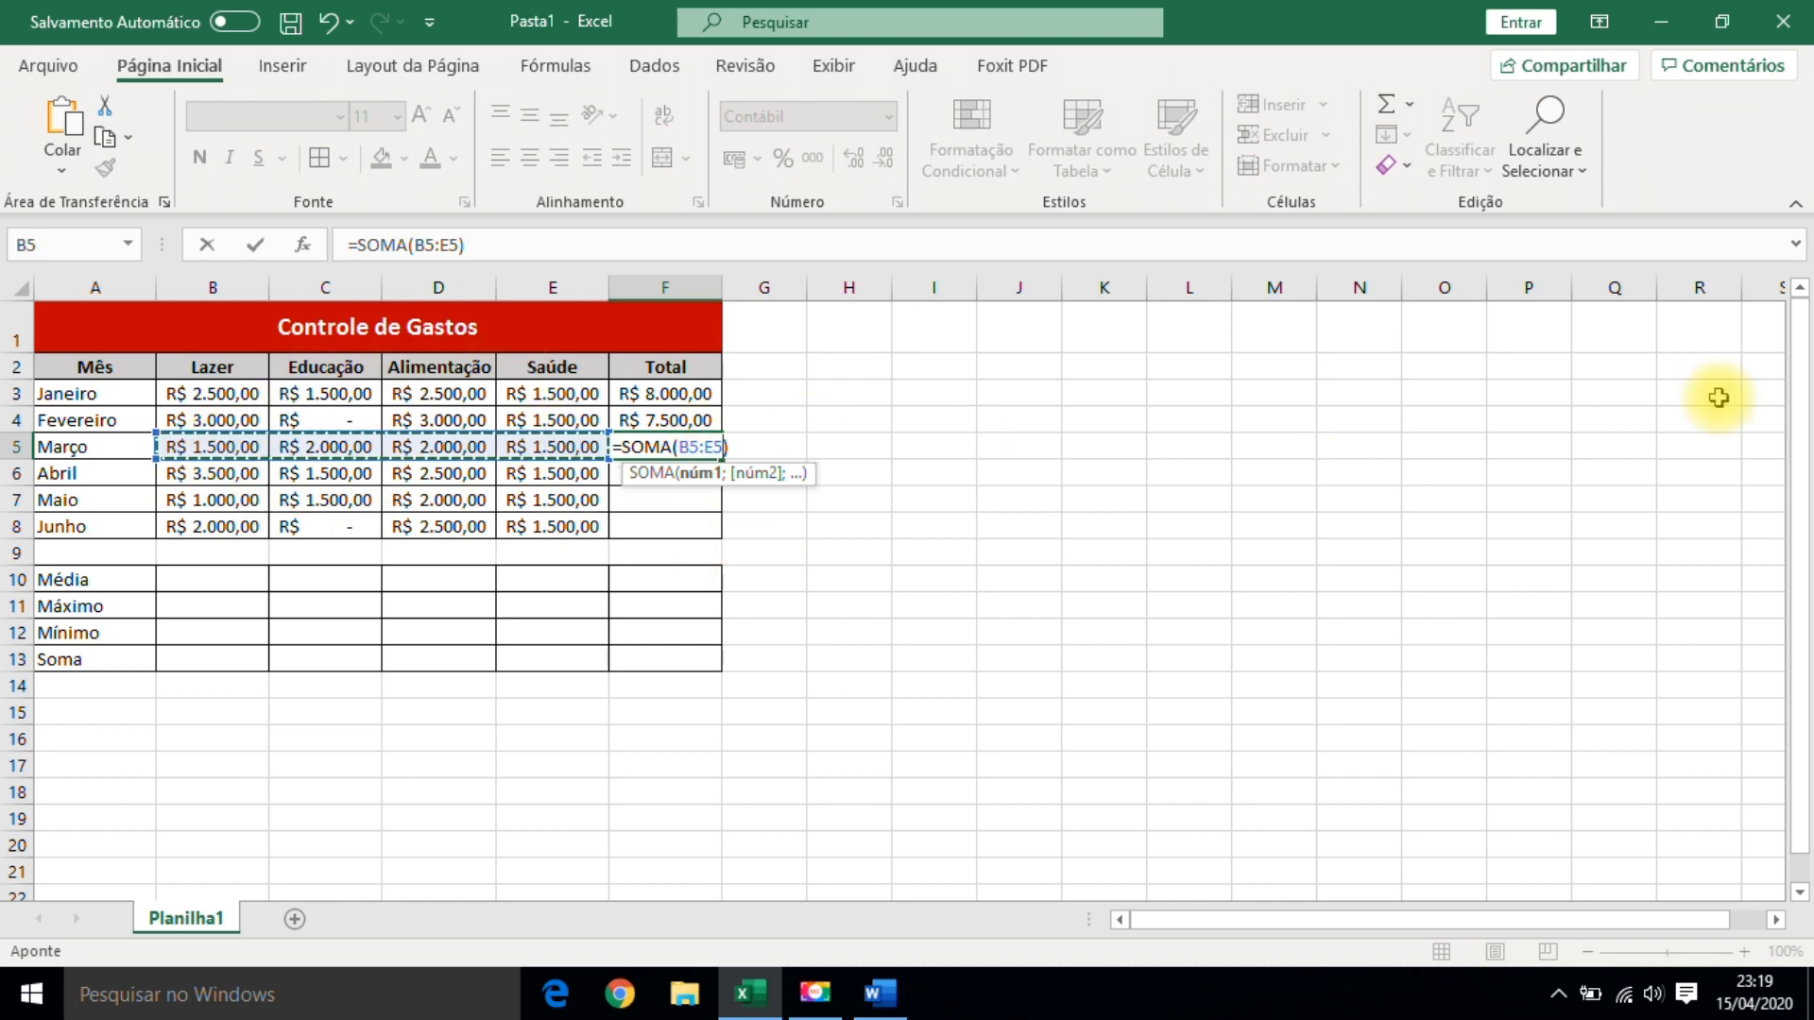
key("Return")
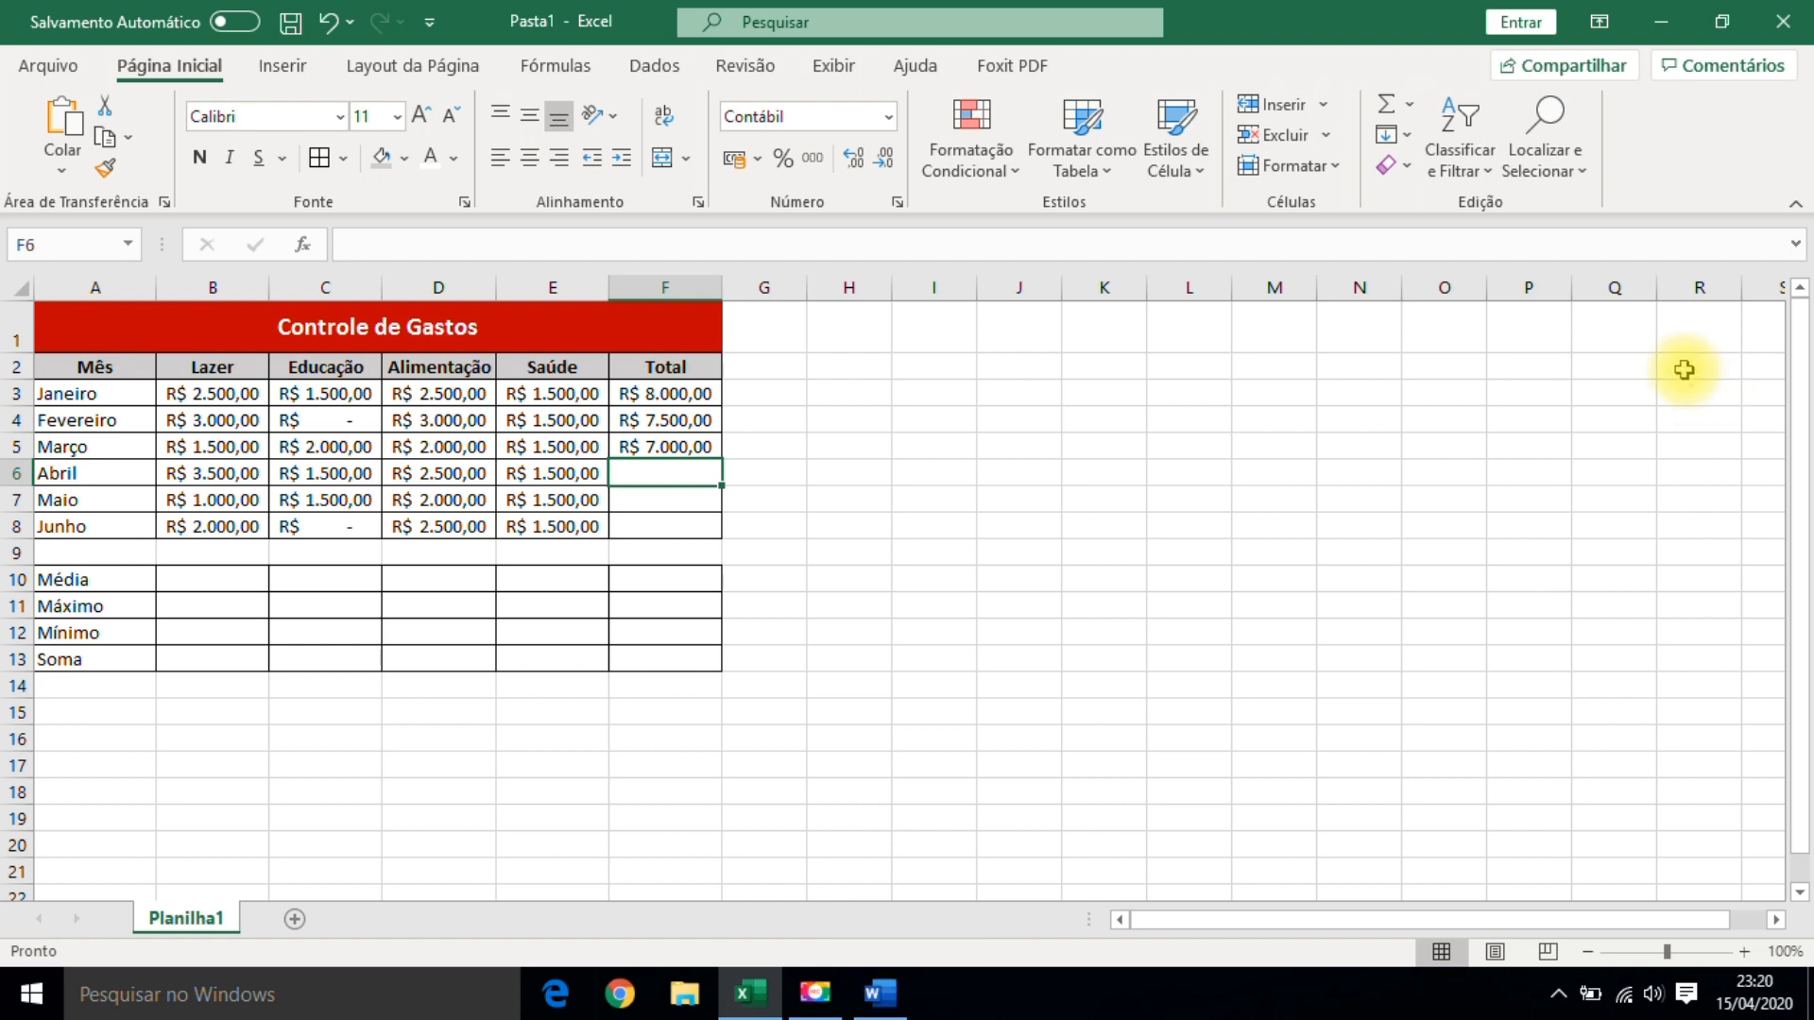
Calculate the Abril total in F6 with AutoSum, replacing the suggested range with the month's expenses B6:E6
left_click(1384, 104)
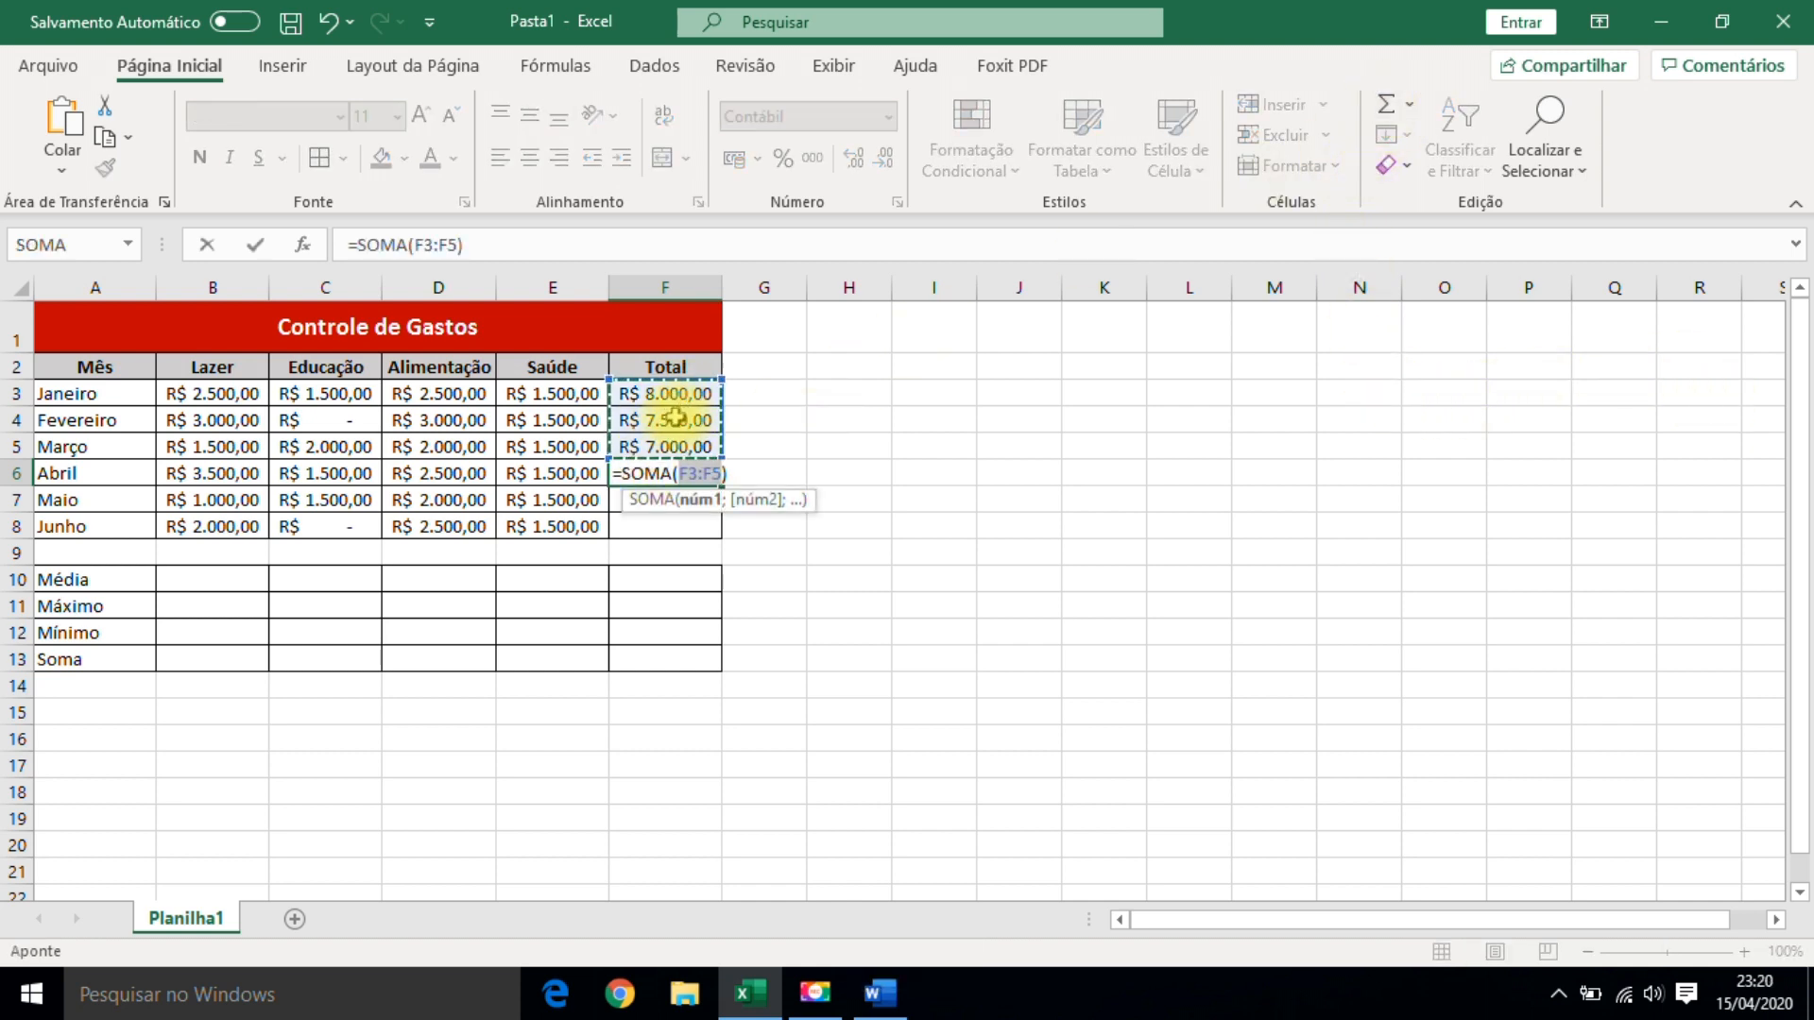
left_click_drag(222, 473, 317, 468)
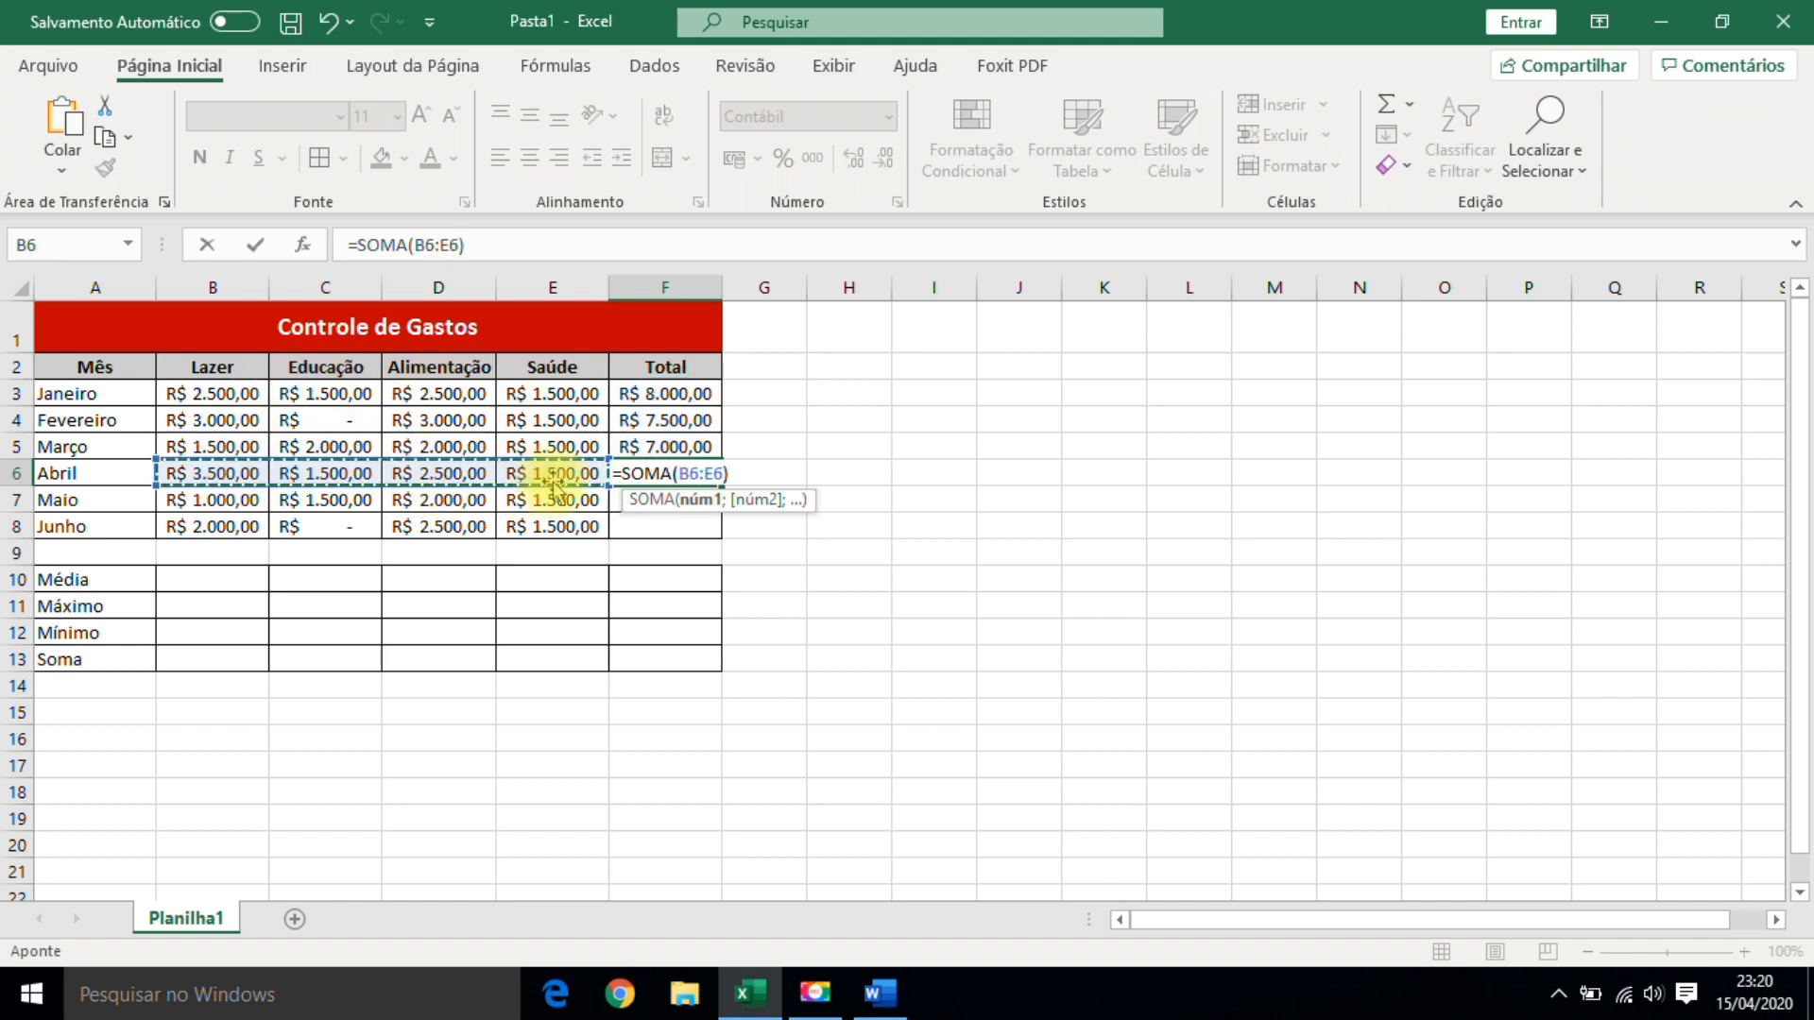
left_click(234, 474)
left_click_drag(378, 475, 534, 473)
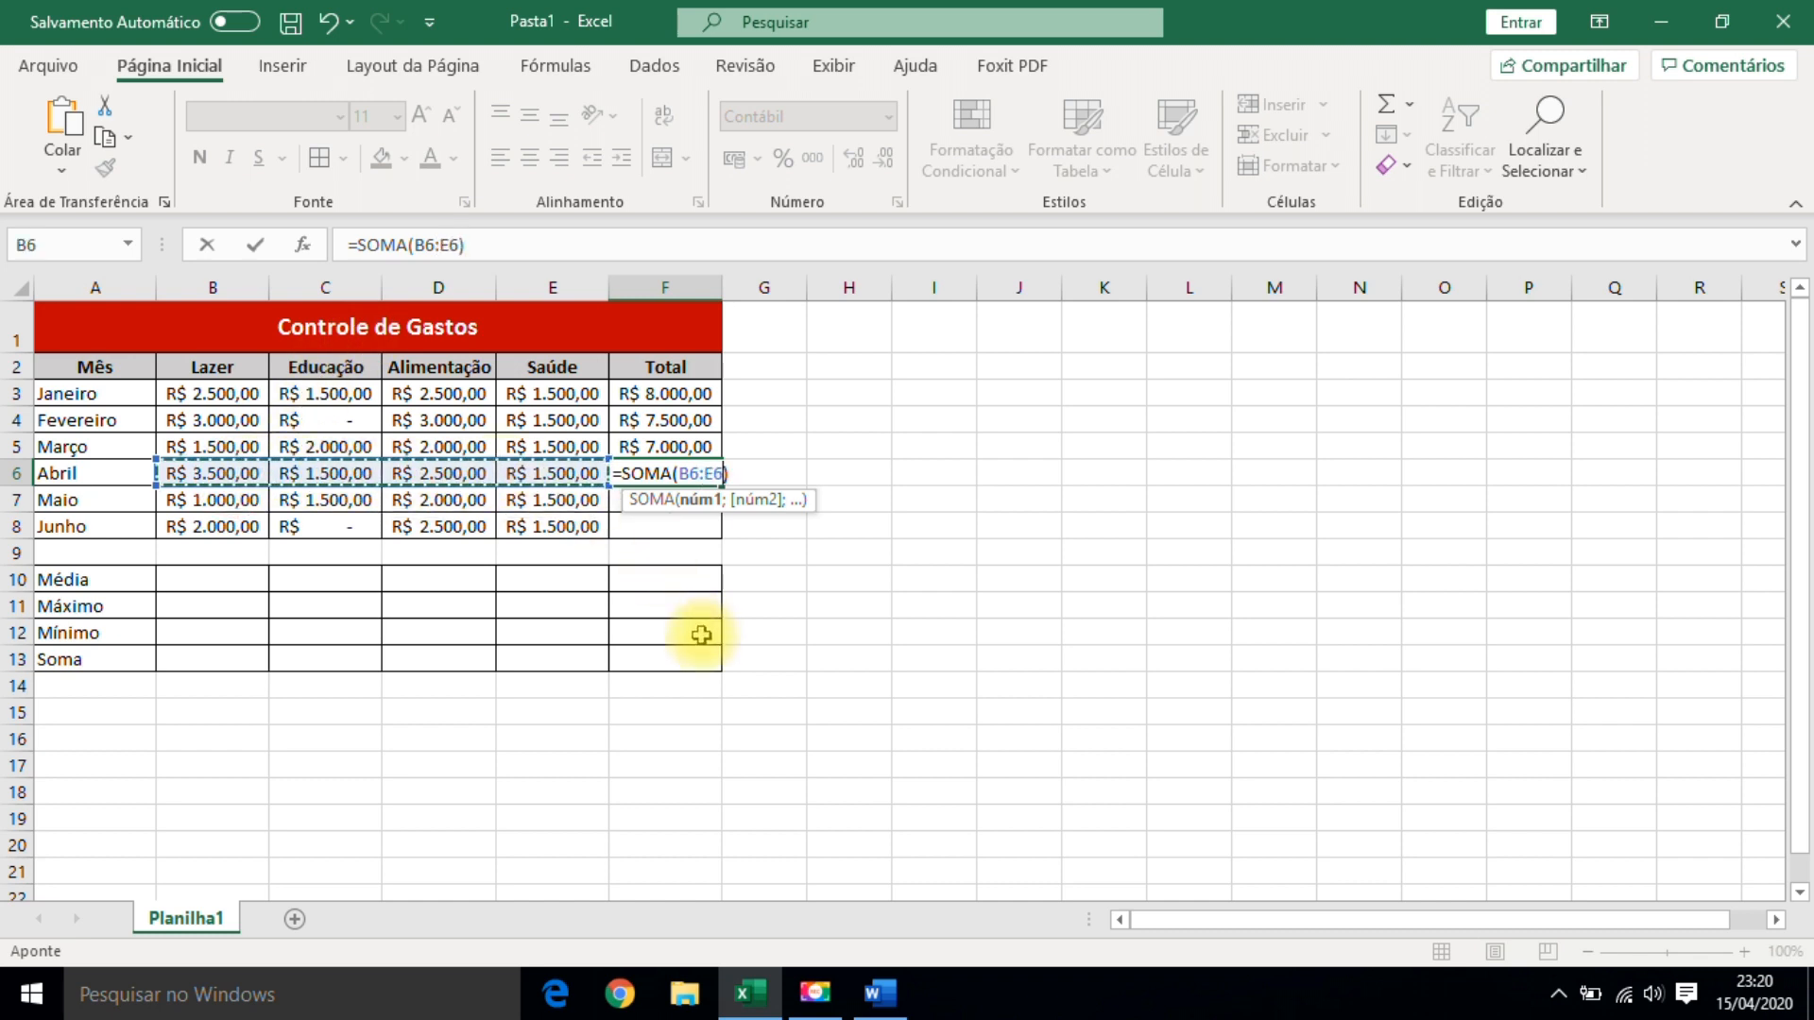
key("Return")
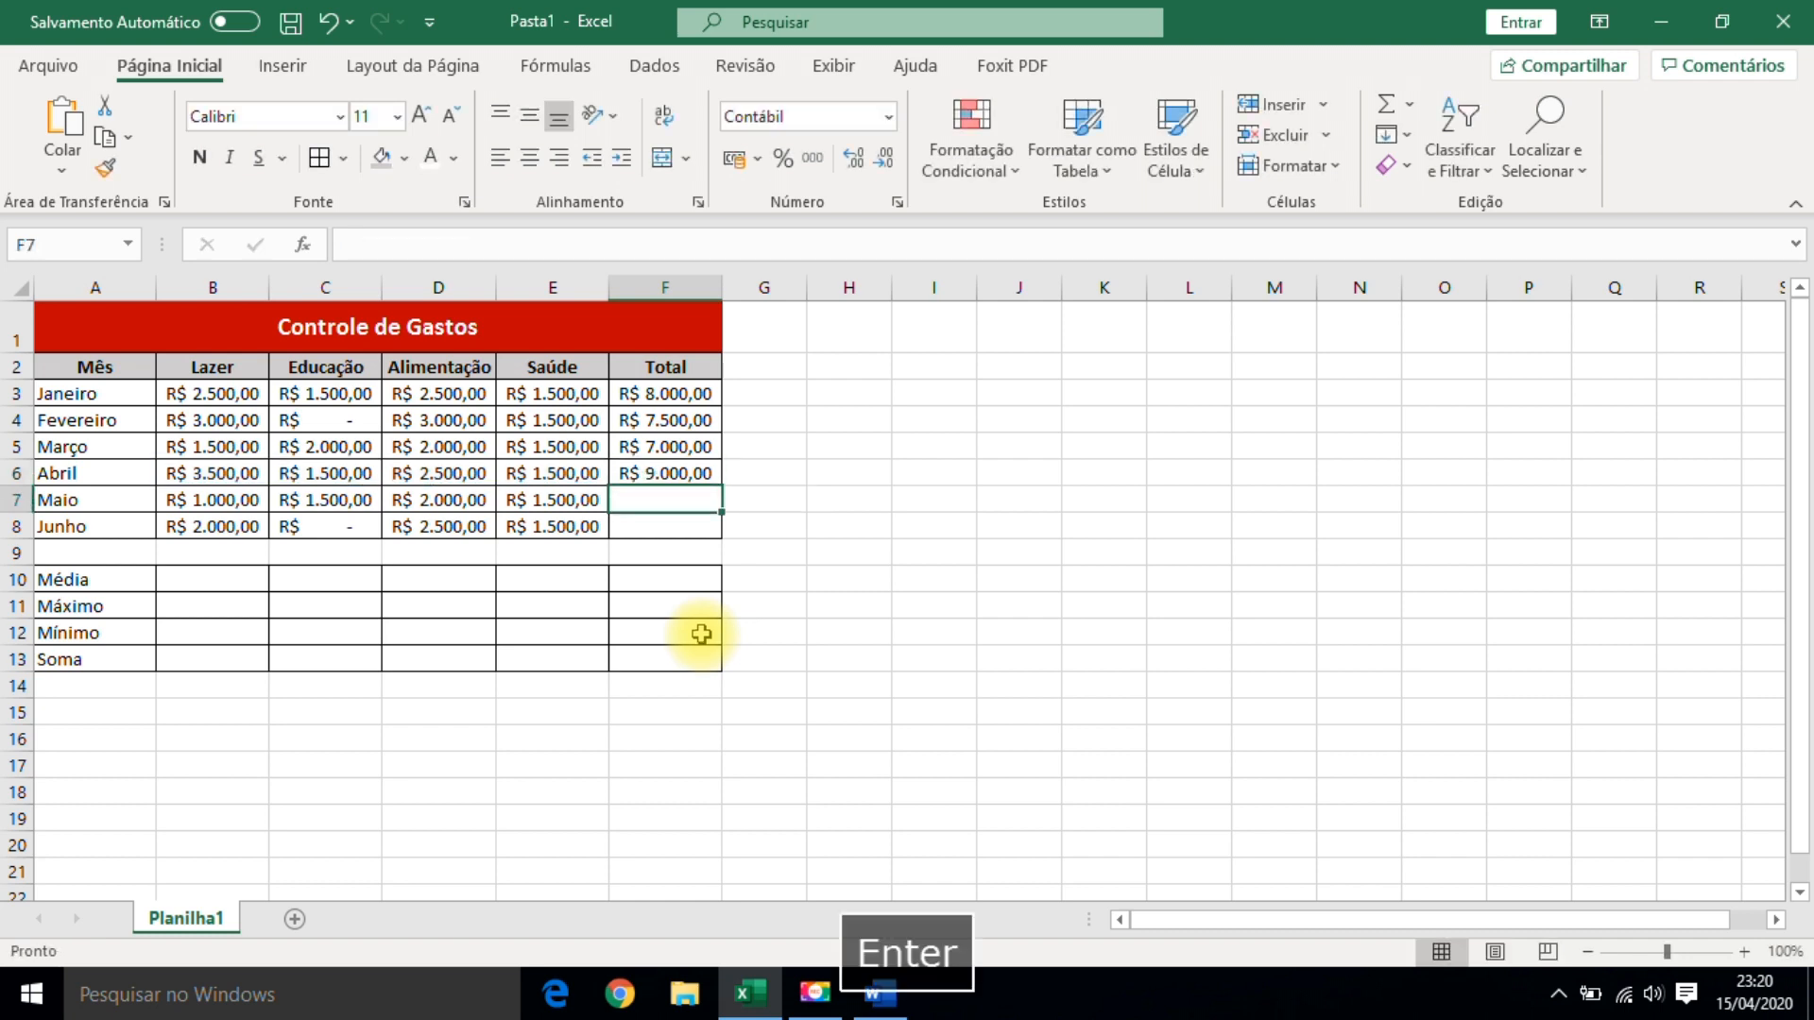
Calculate the Maio and Junho totals in F7 and F8 with AutoSum over B7:E7 and B8:E8
left_click(1386, 104)
left_click_drag(222, 500, 529, 502)
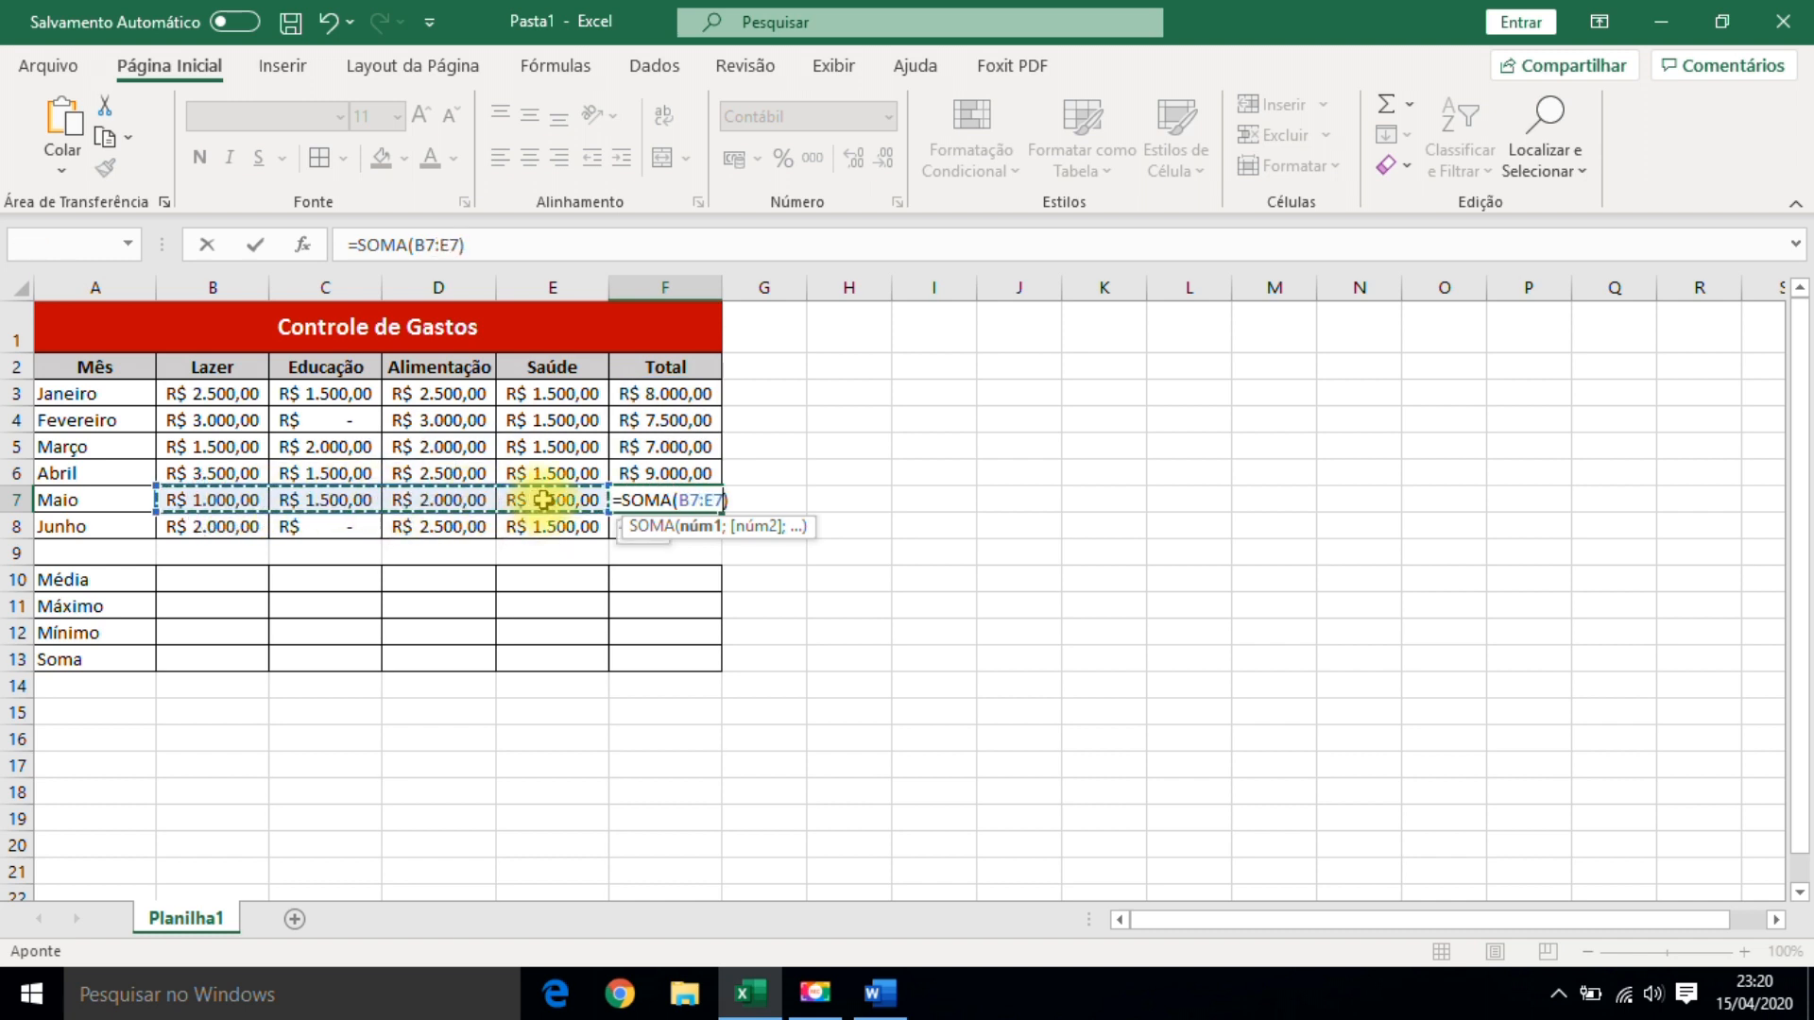
key("Return")
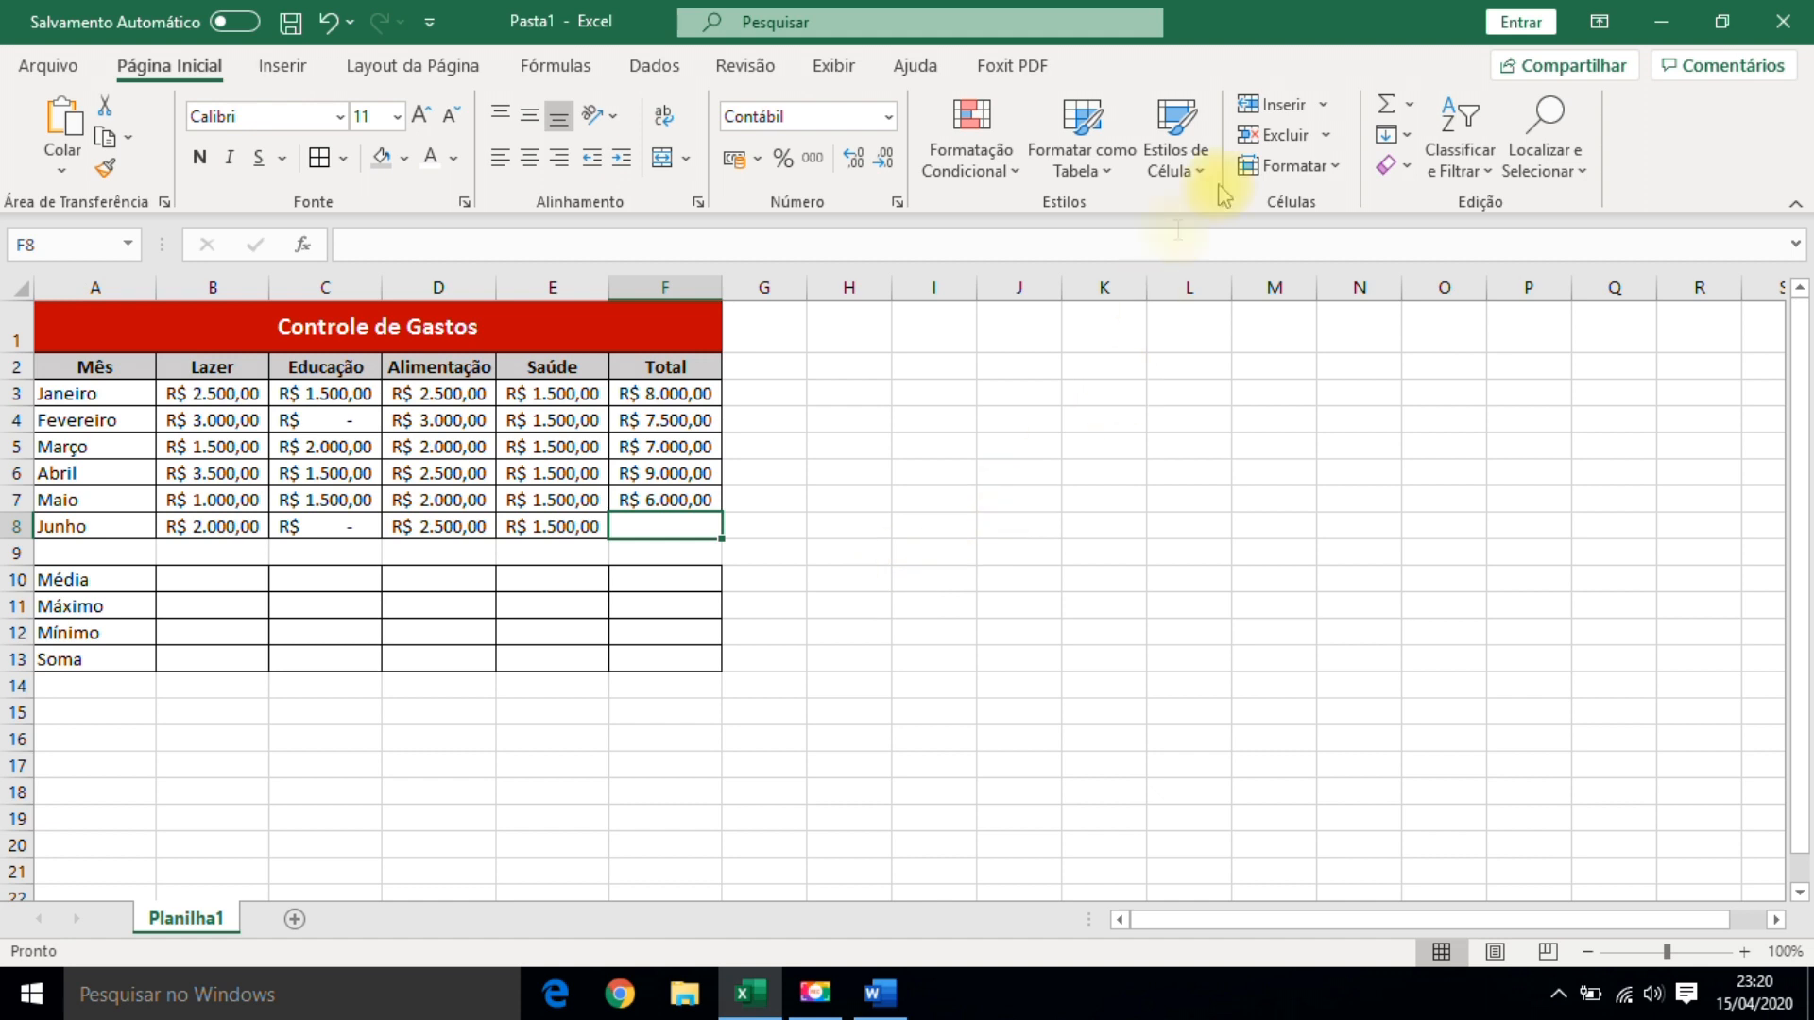
left_click(1386, 104)
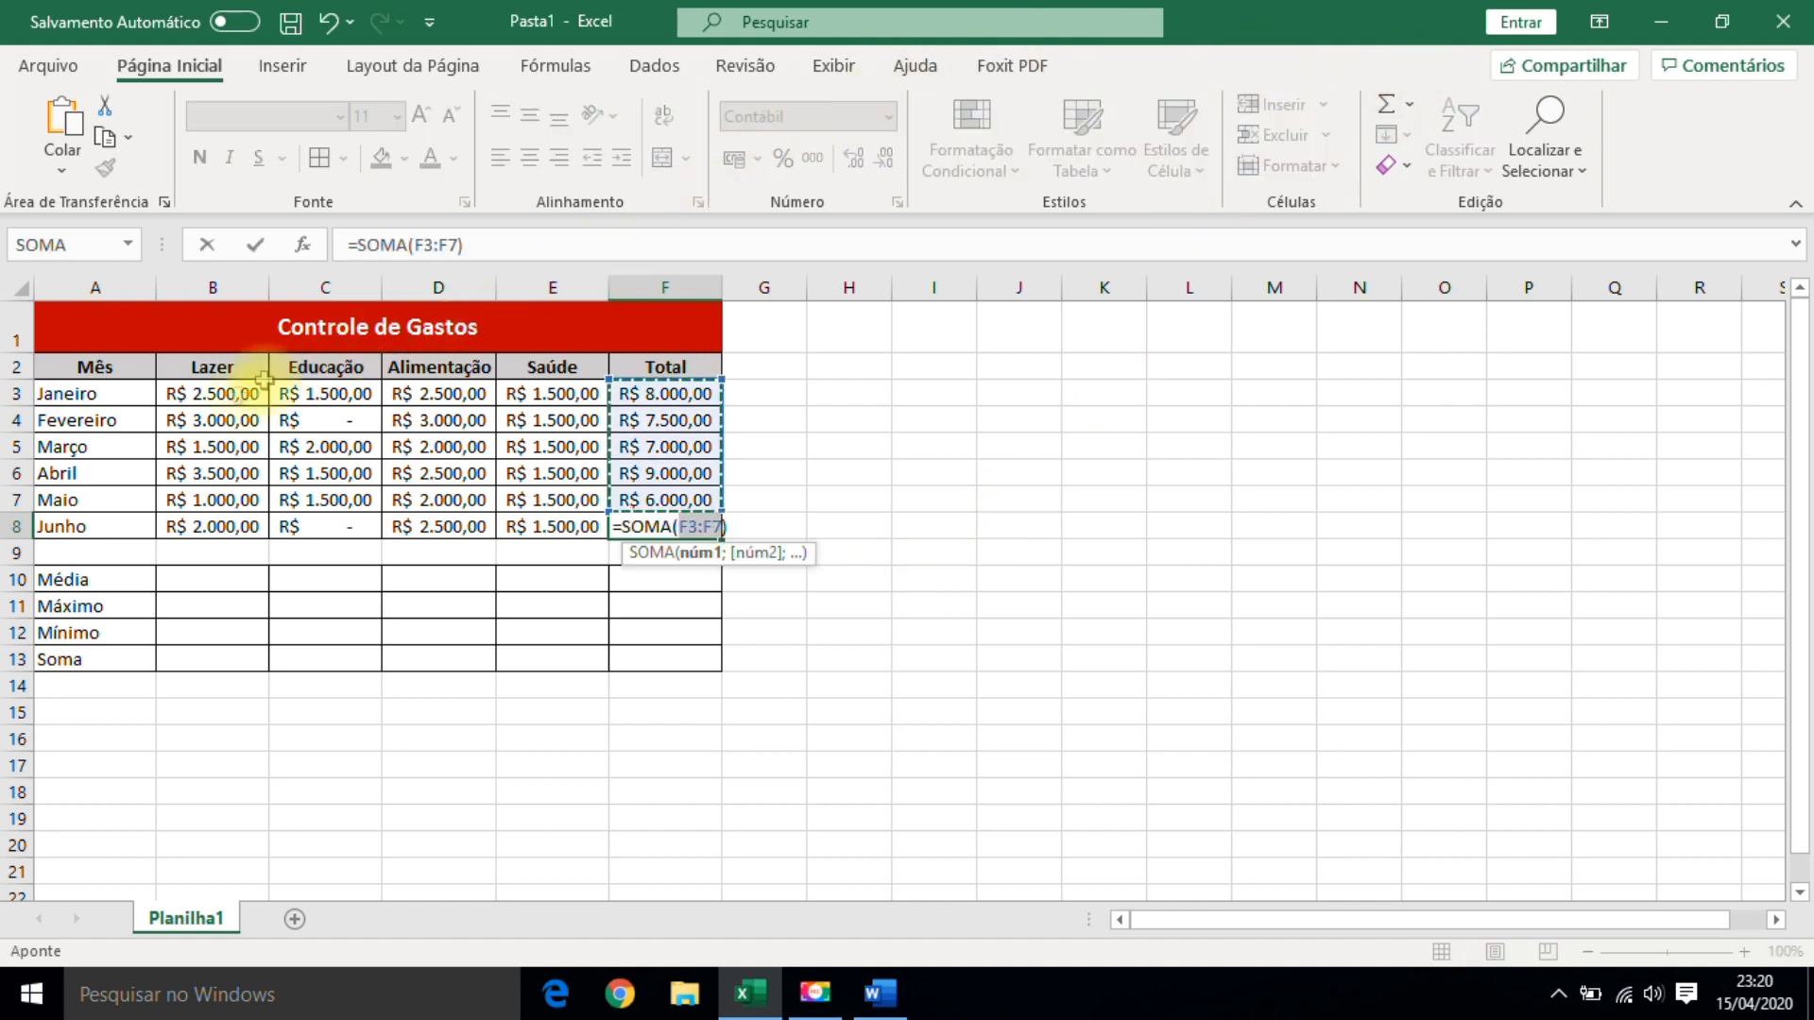
left_click_drag(187, 527, 535, 524)
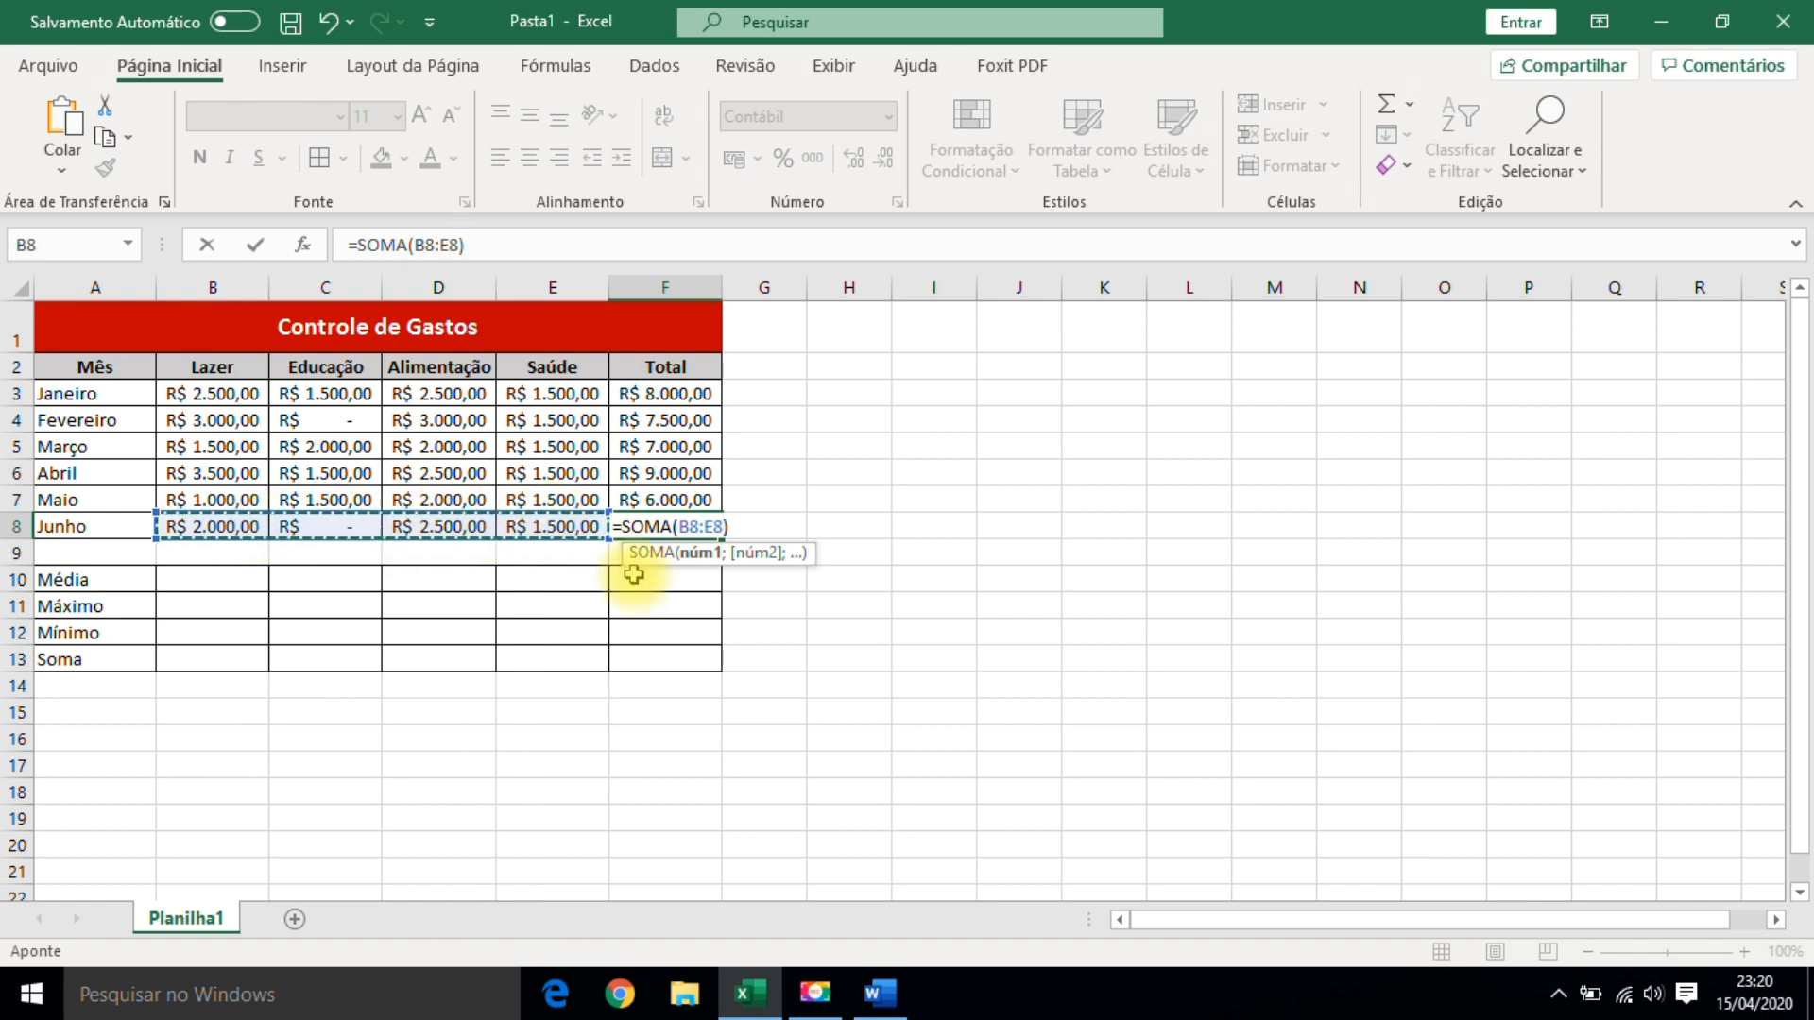
key("Return")
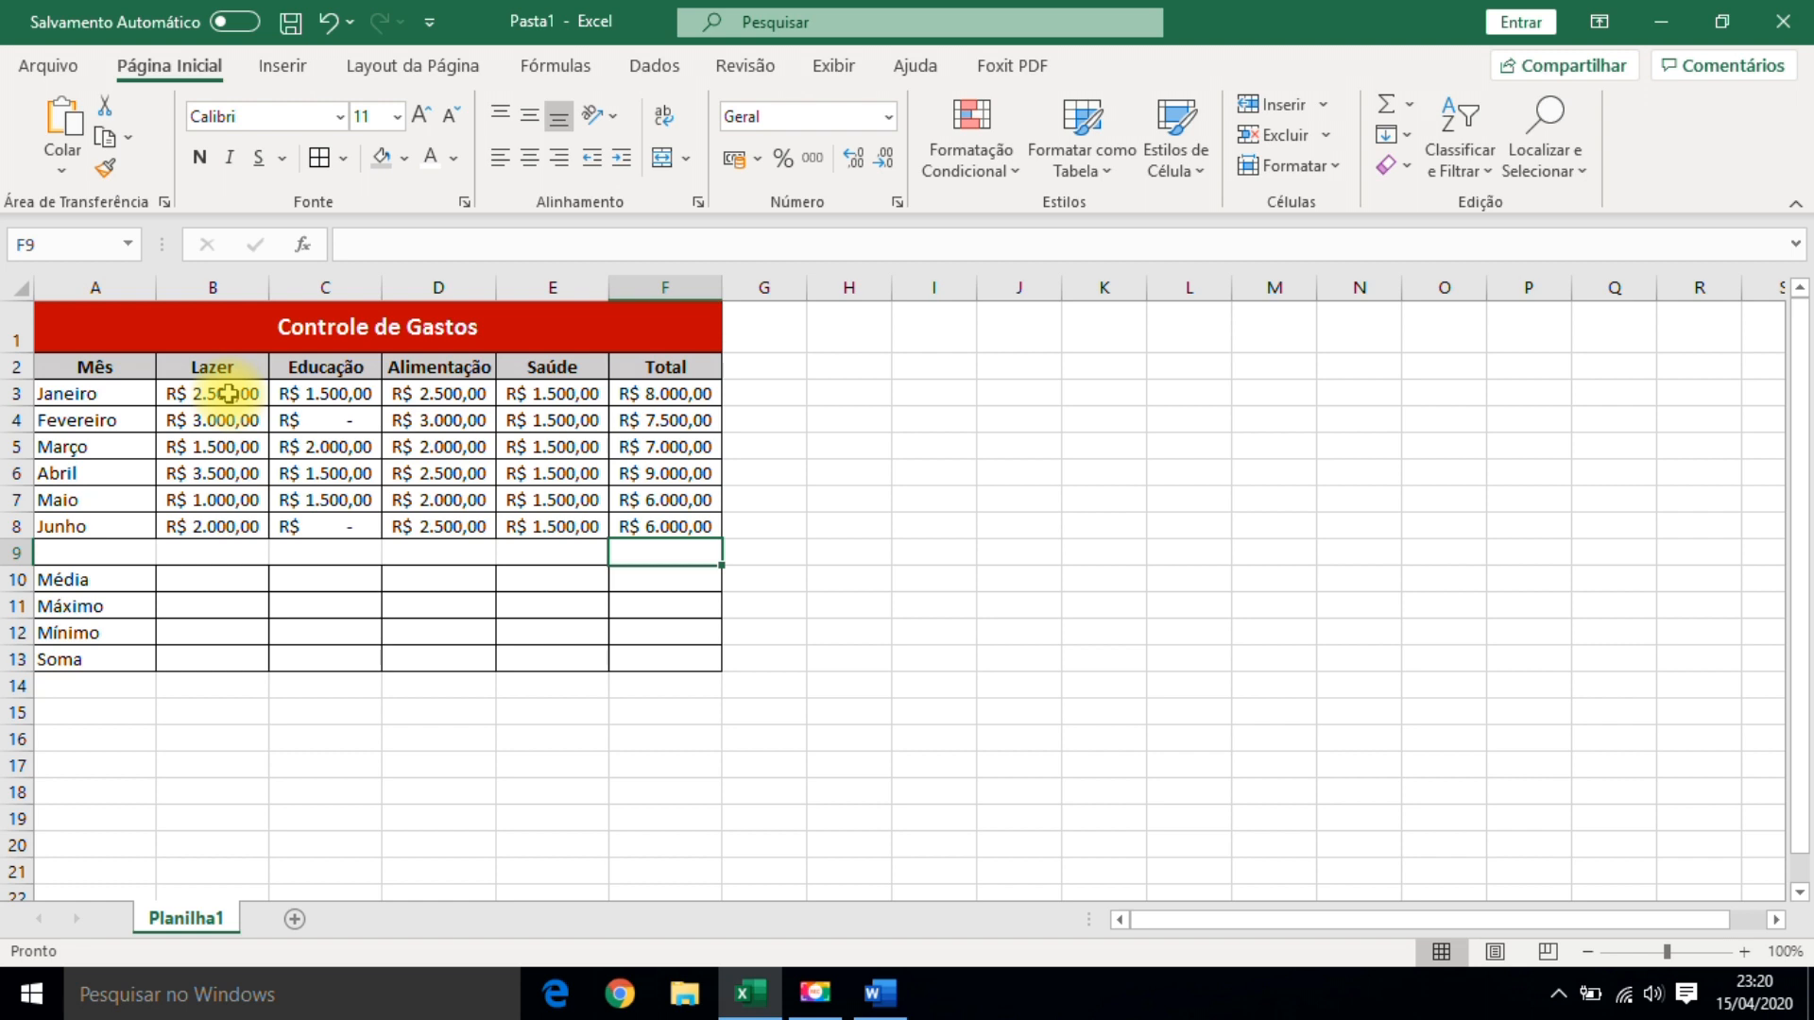
left_click(663, 395)
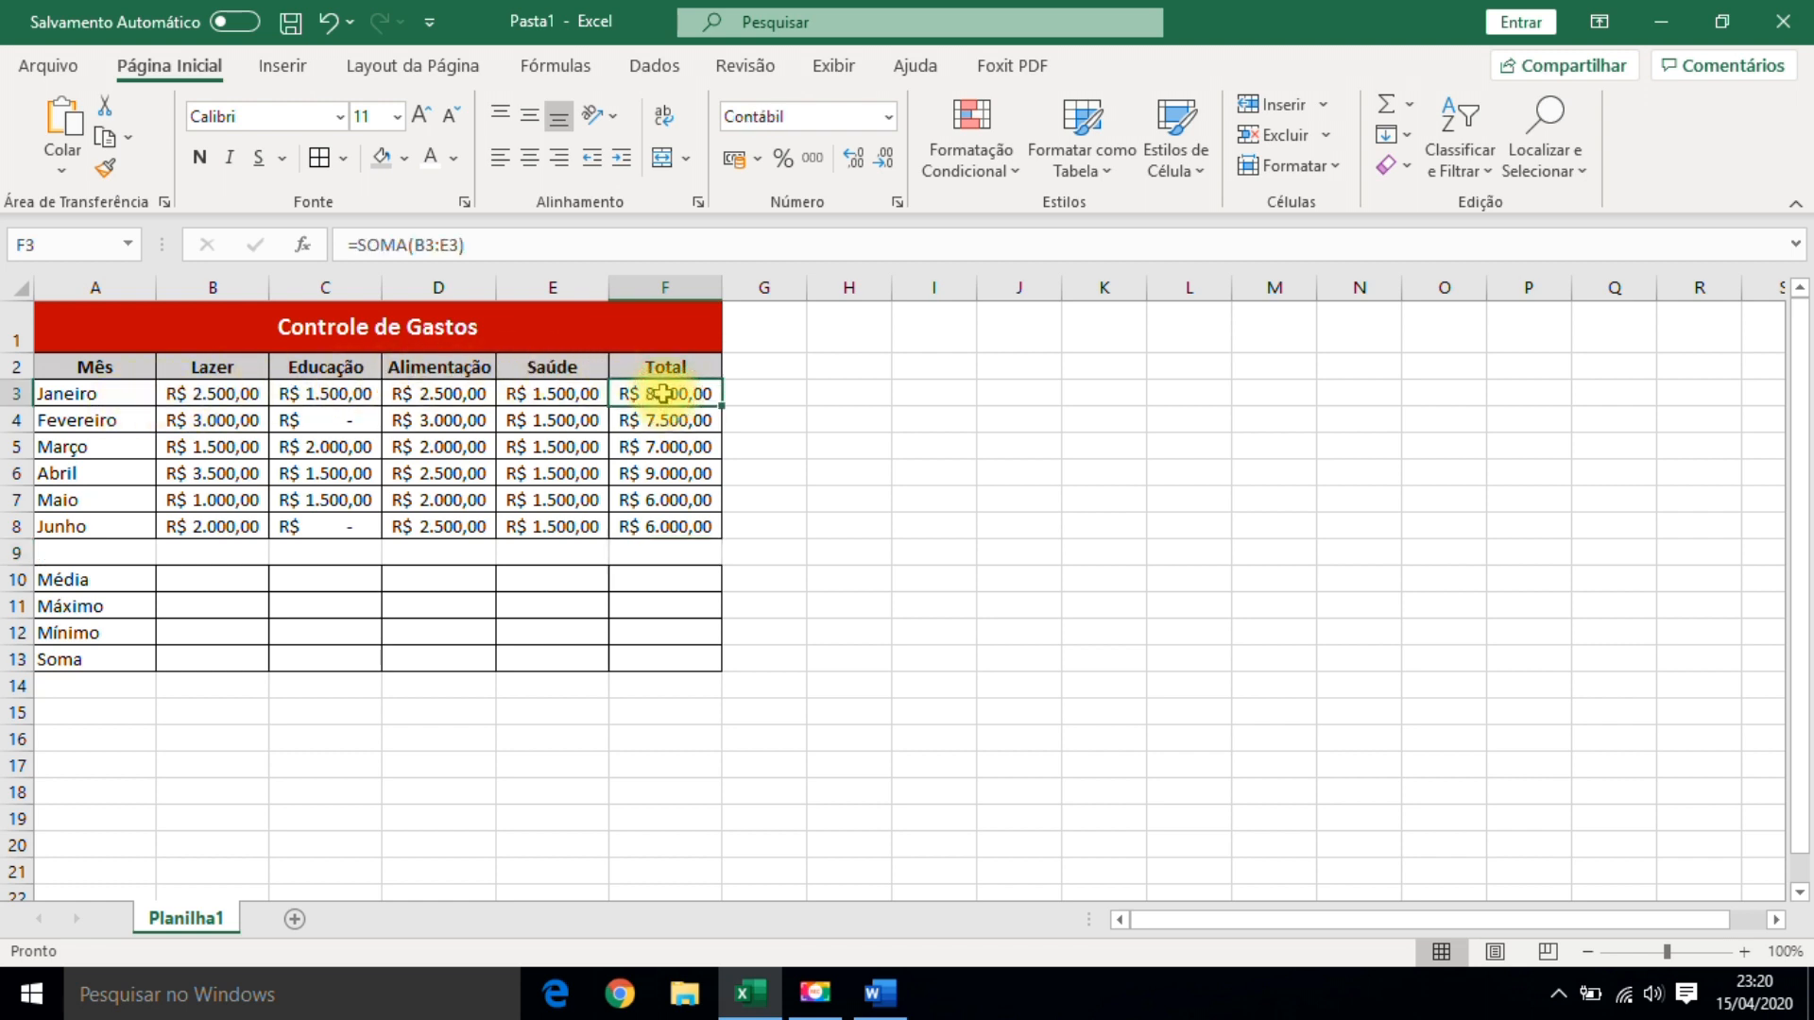
left_click(675, 421)
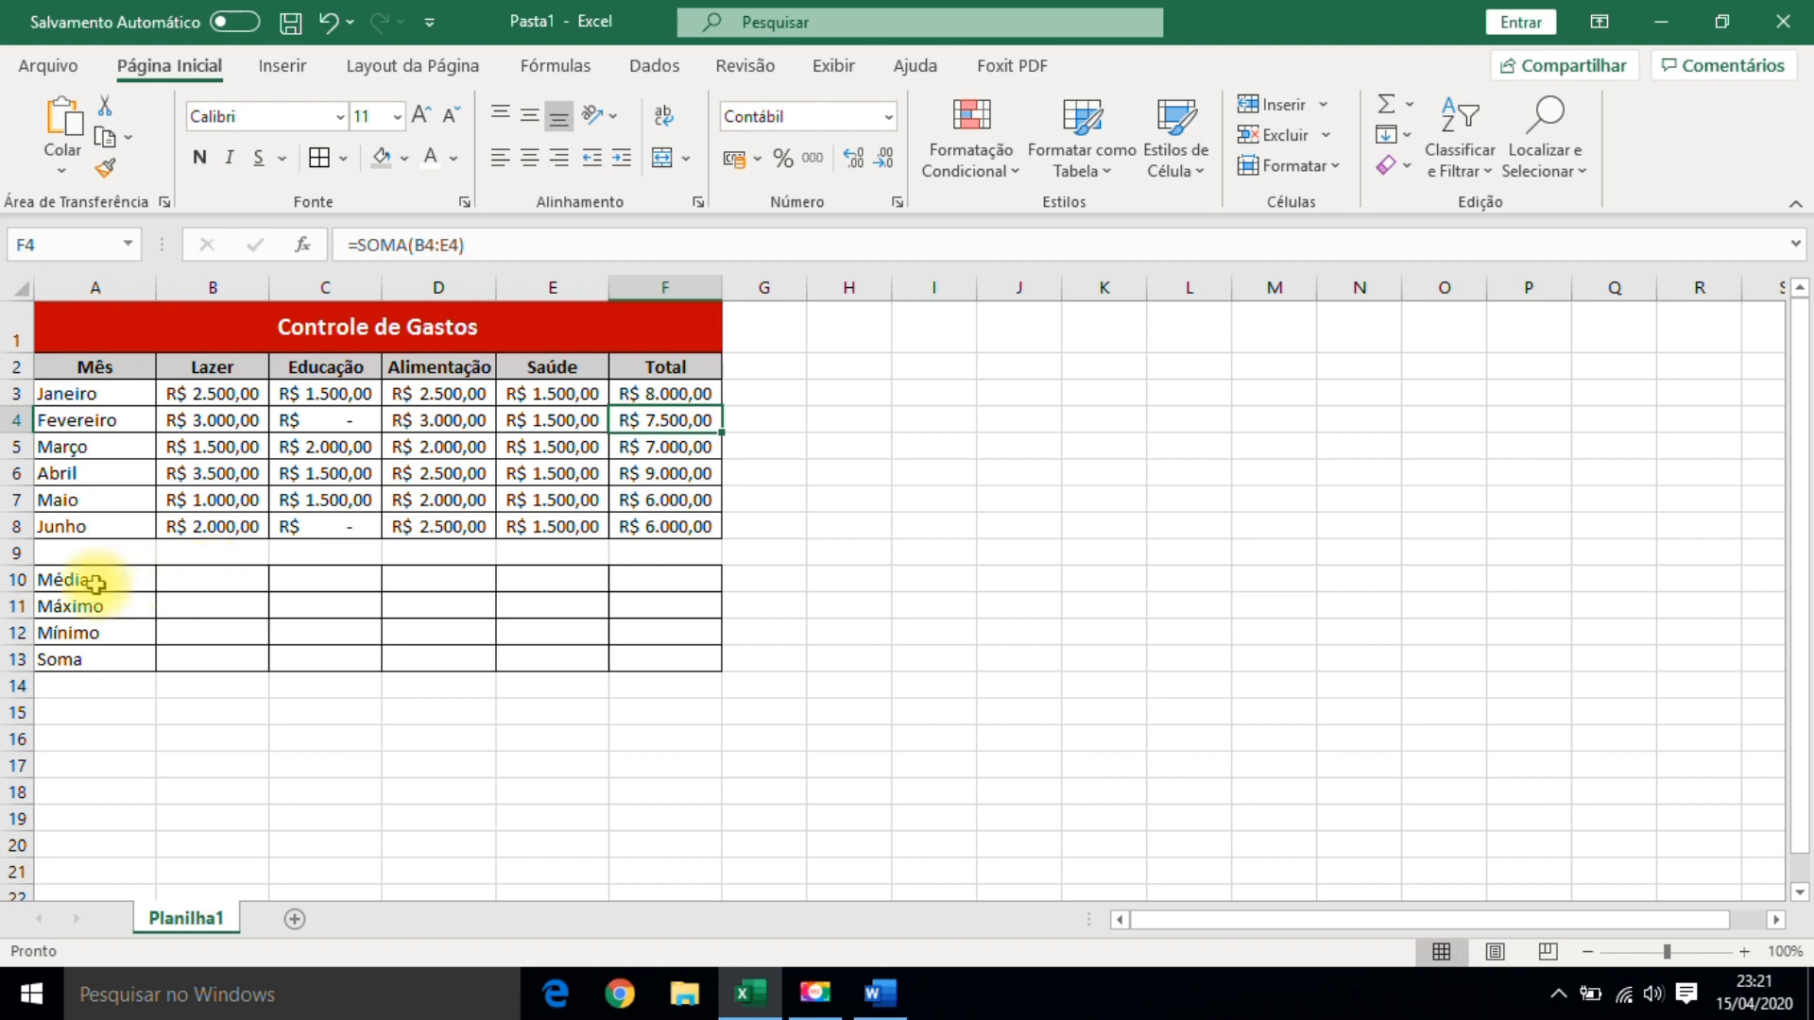
Calculate the Lazer average in B10 of the Média row with the formula =media(B3:B8)
left_click(200, 582)
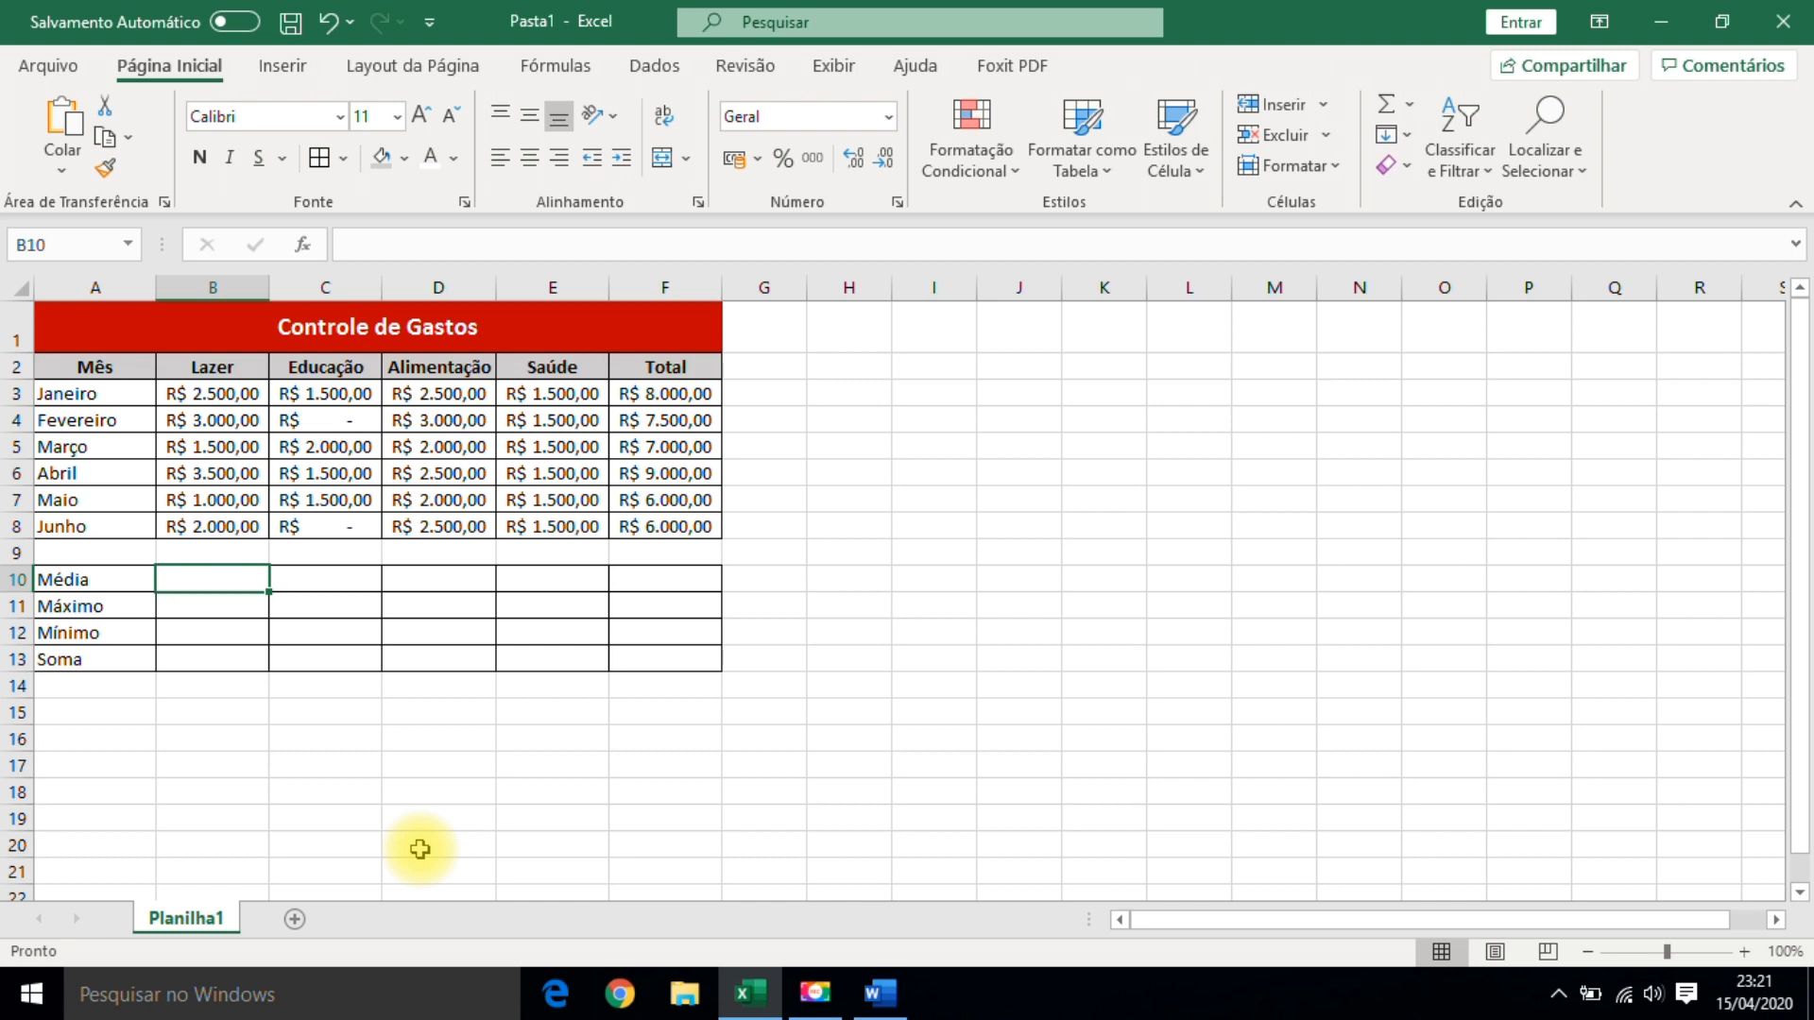
type("=")
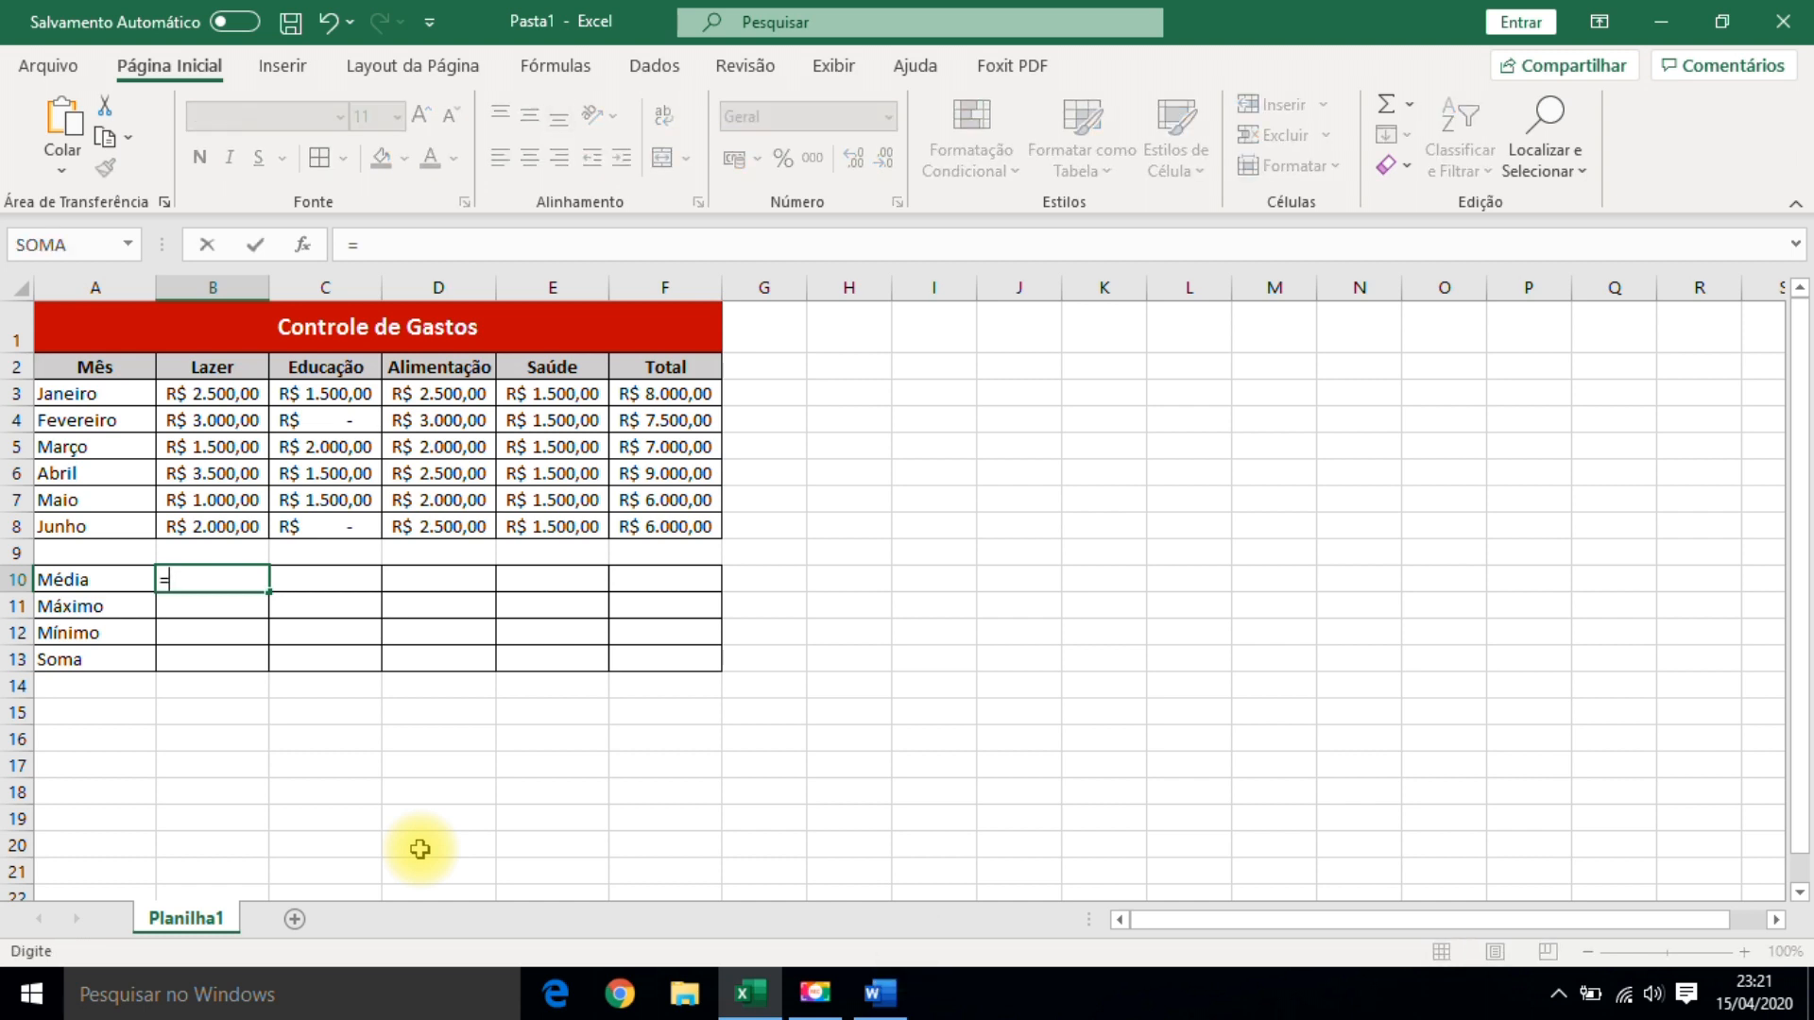
type("medi")
type("a(")
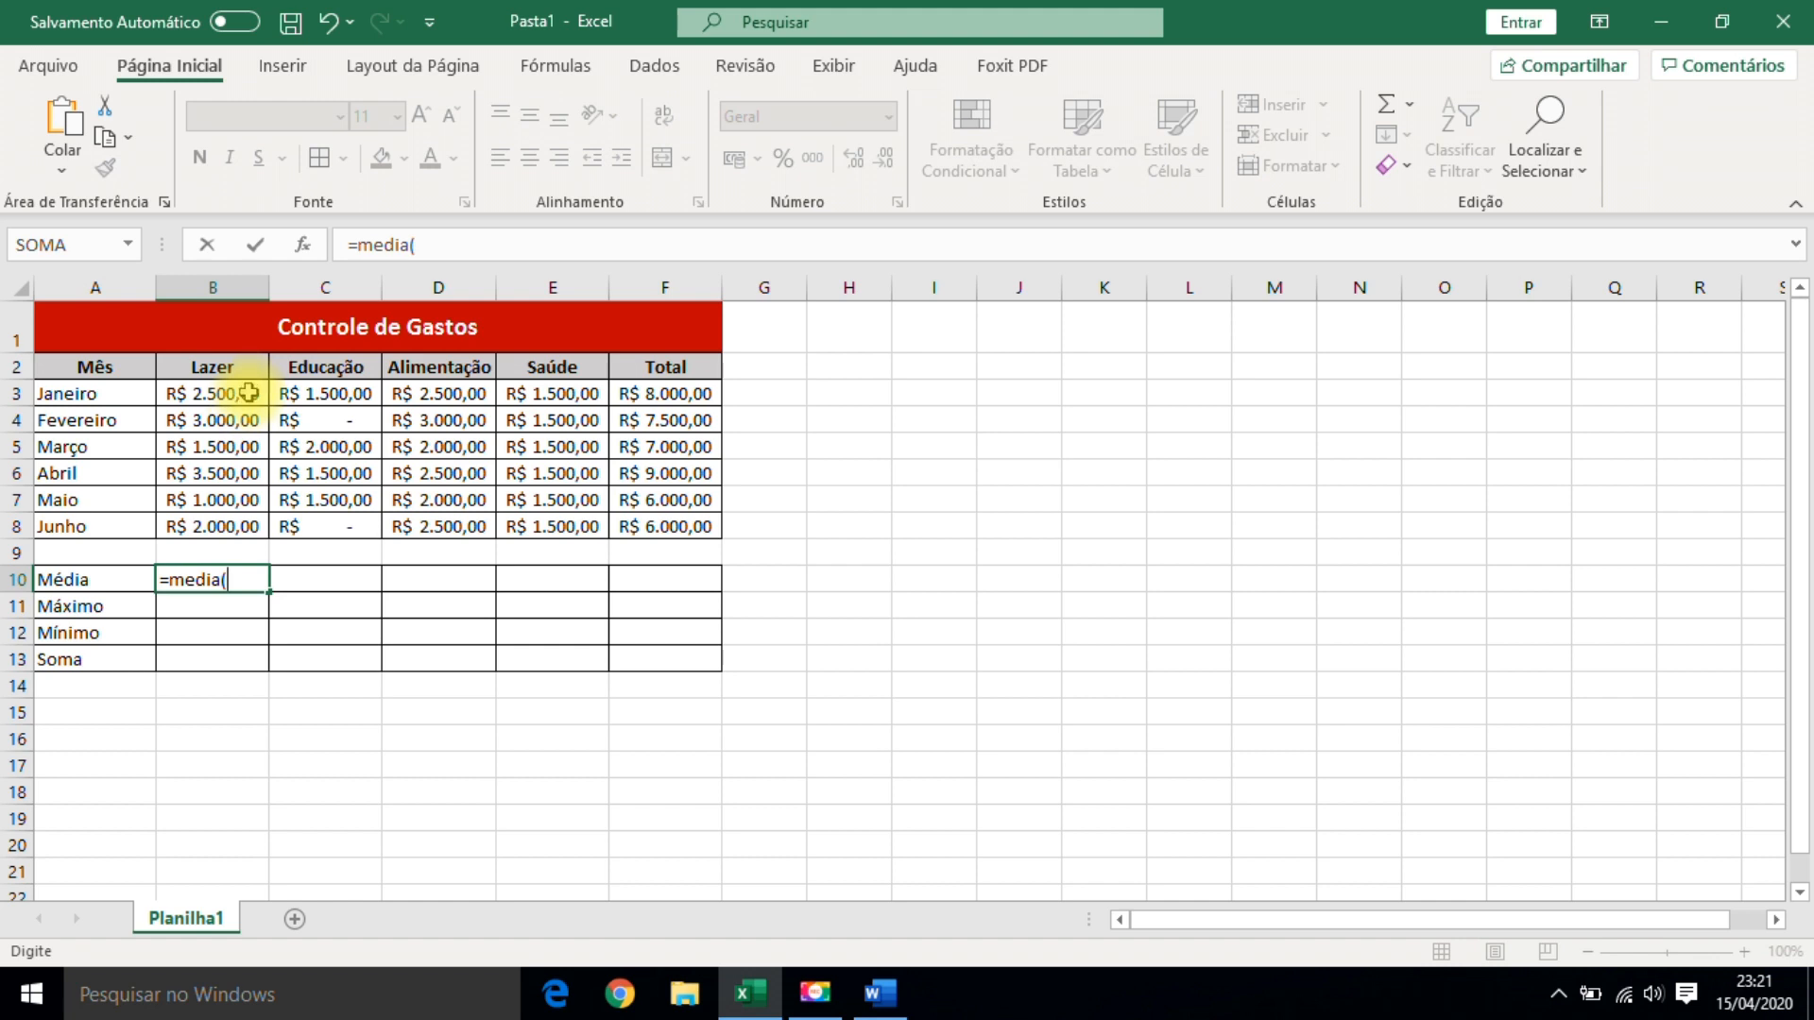
left_click_drag(246, 393, 246, 529)
type(")")
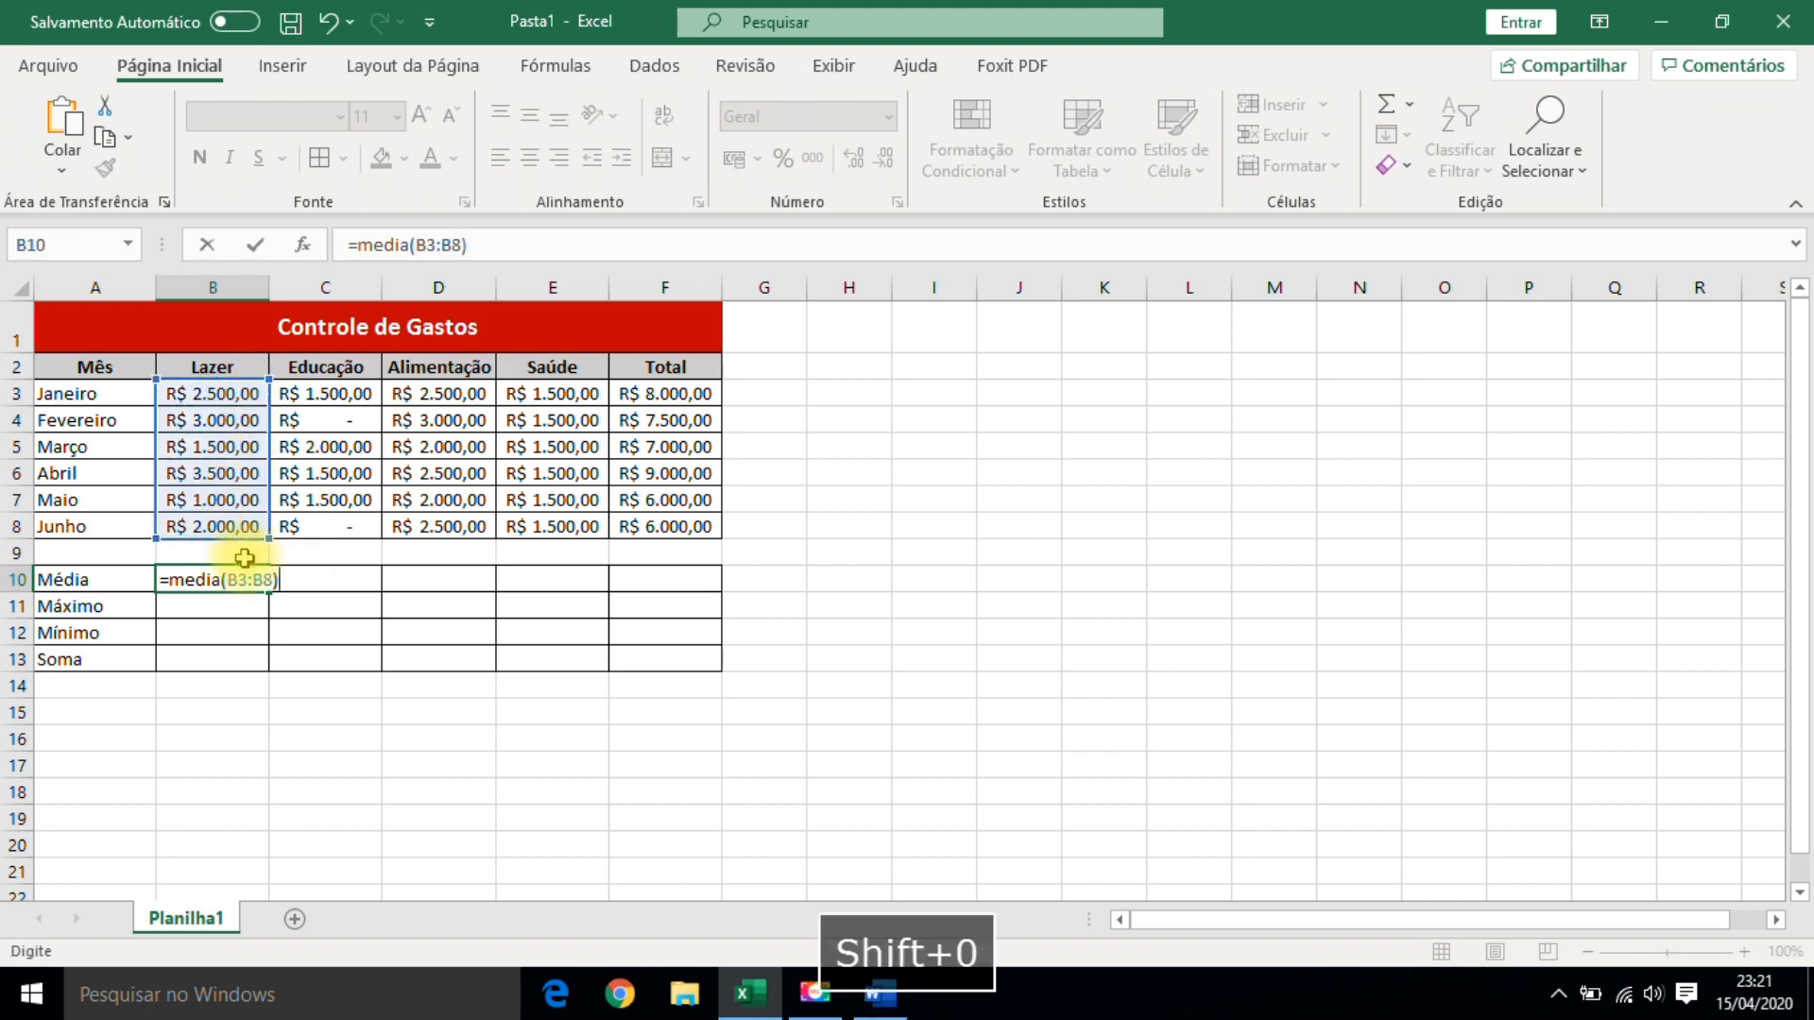
key("Return")
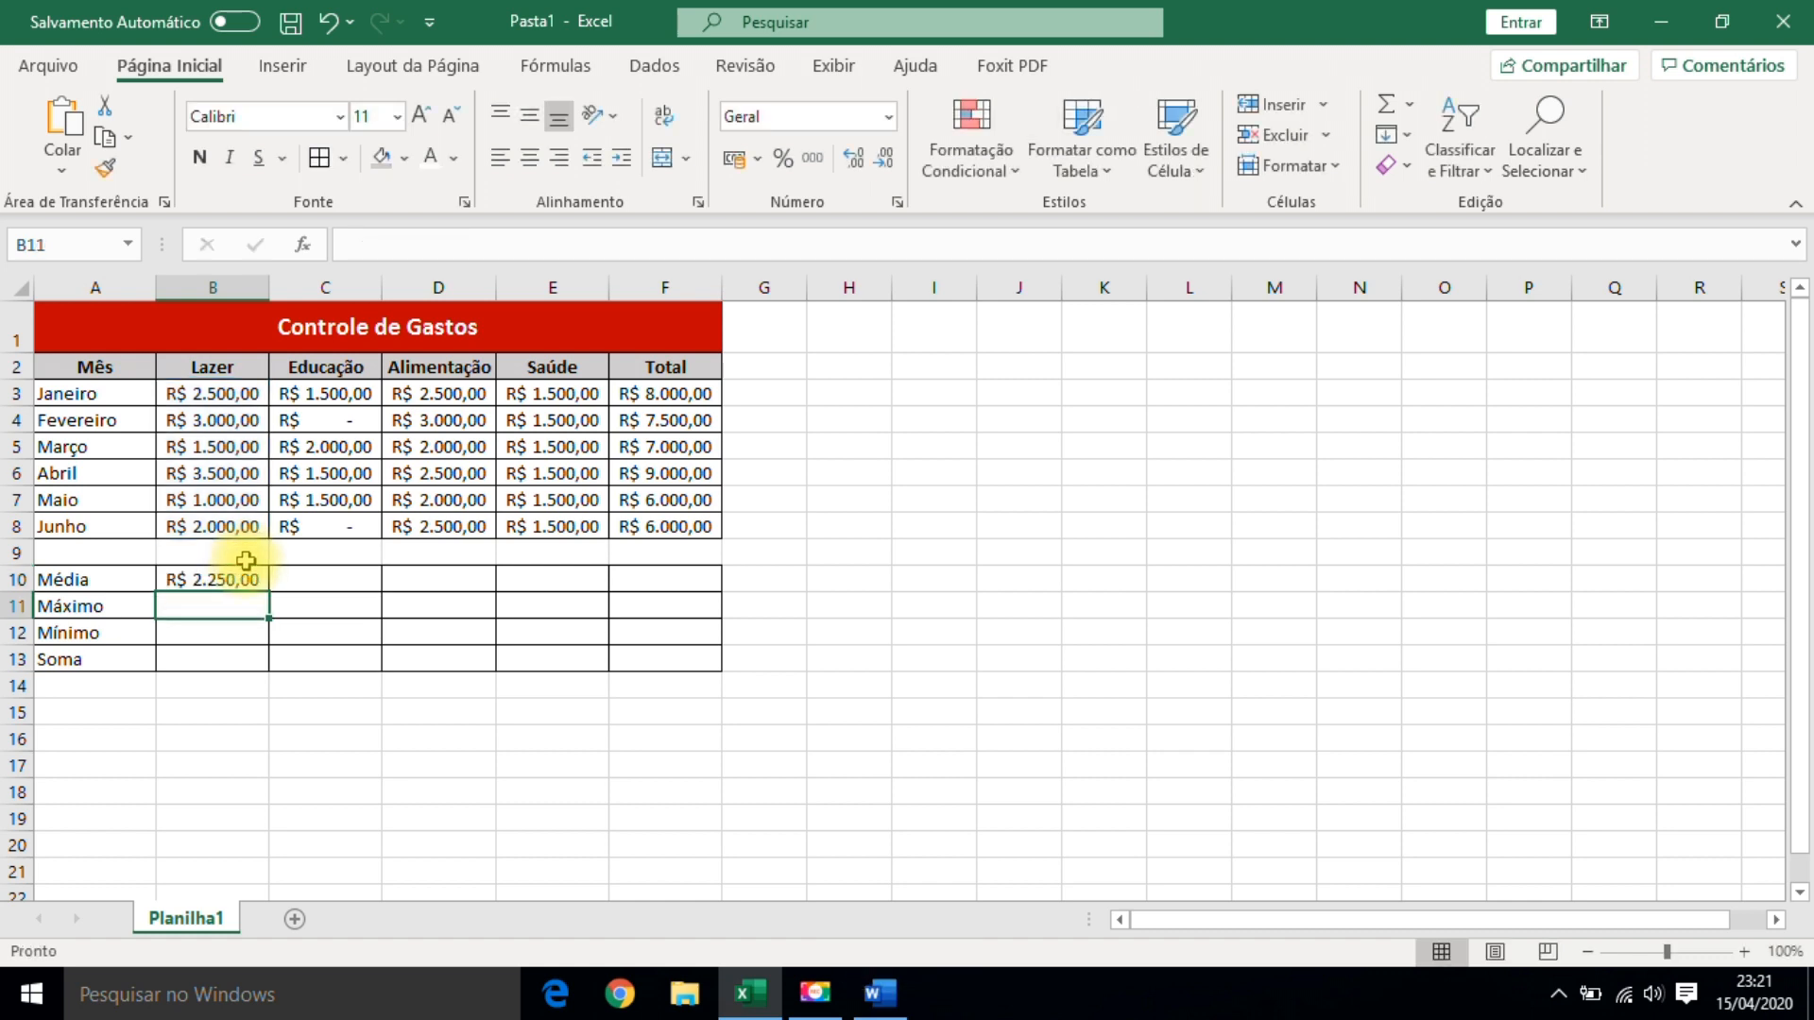
Calculate the Educação average in C10 of the Média row with the formula =media(C3:C8)
left_click(321, 575)
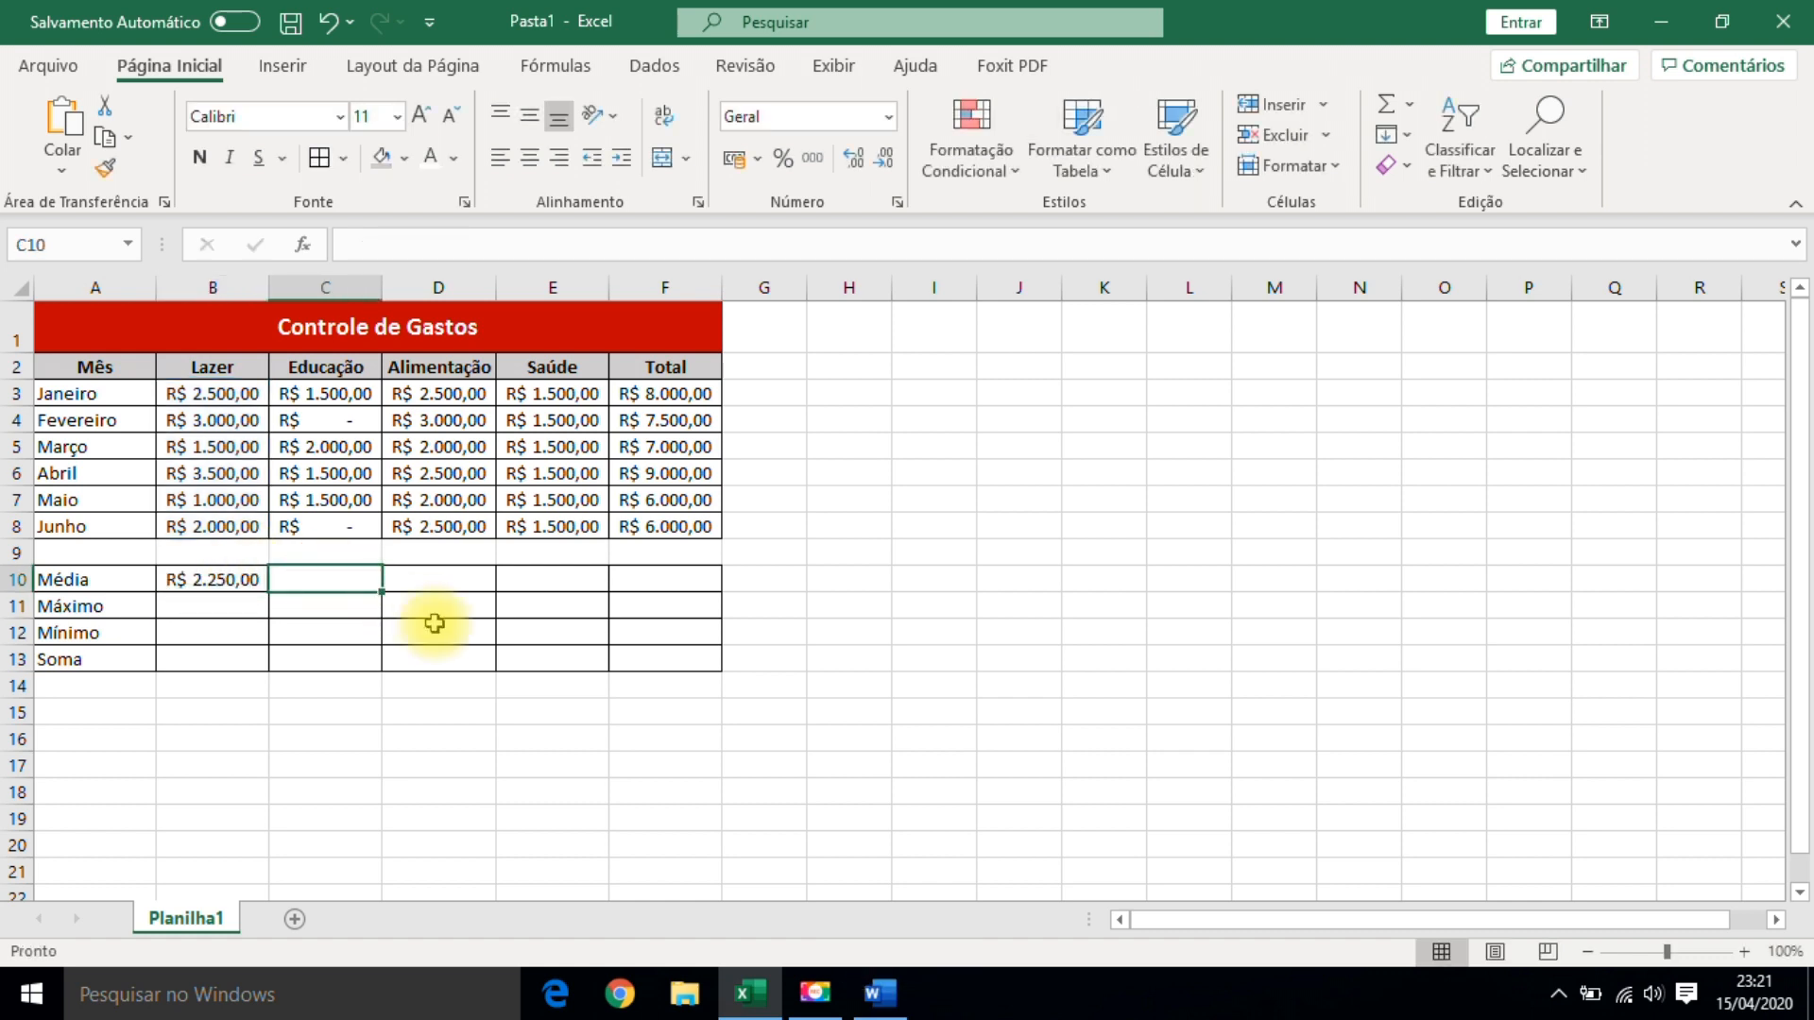
type("=Media")
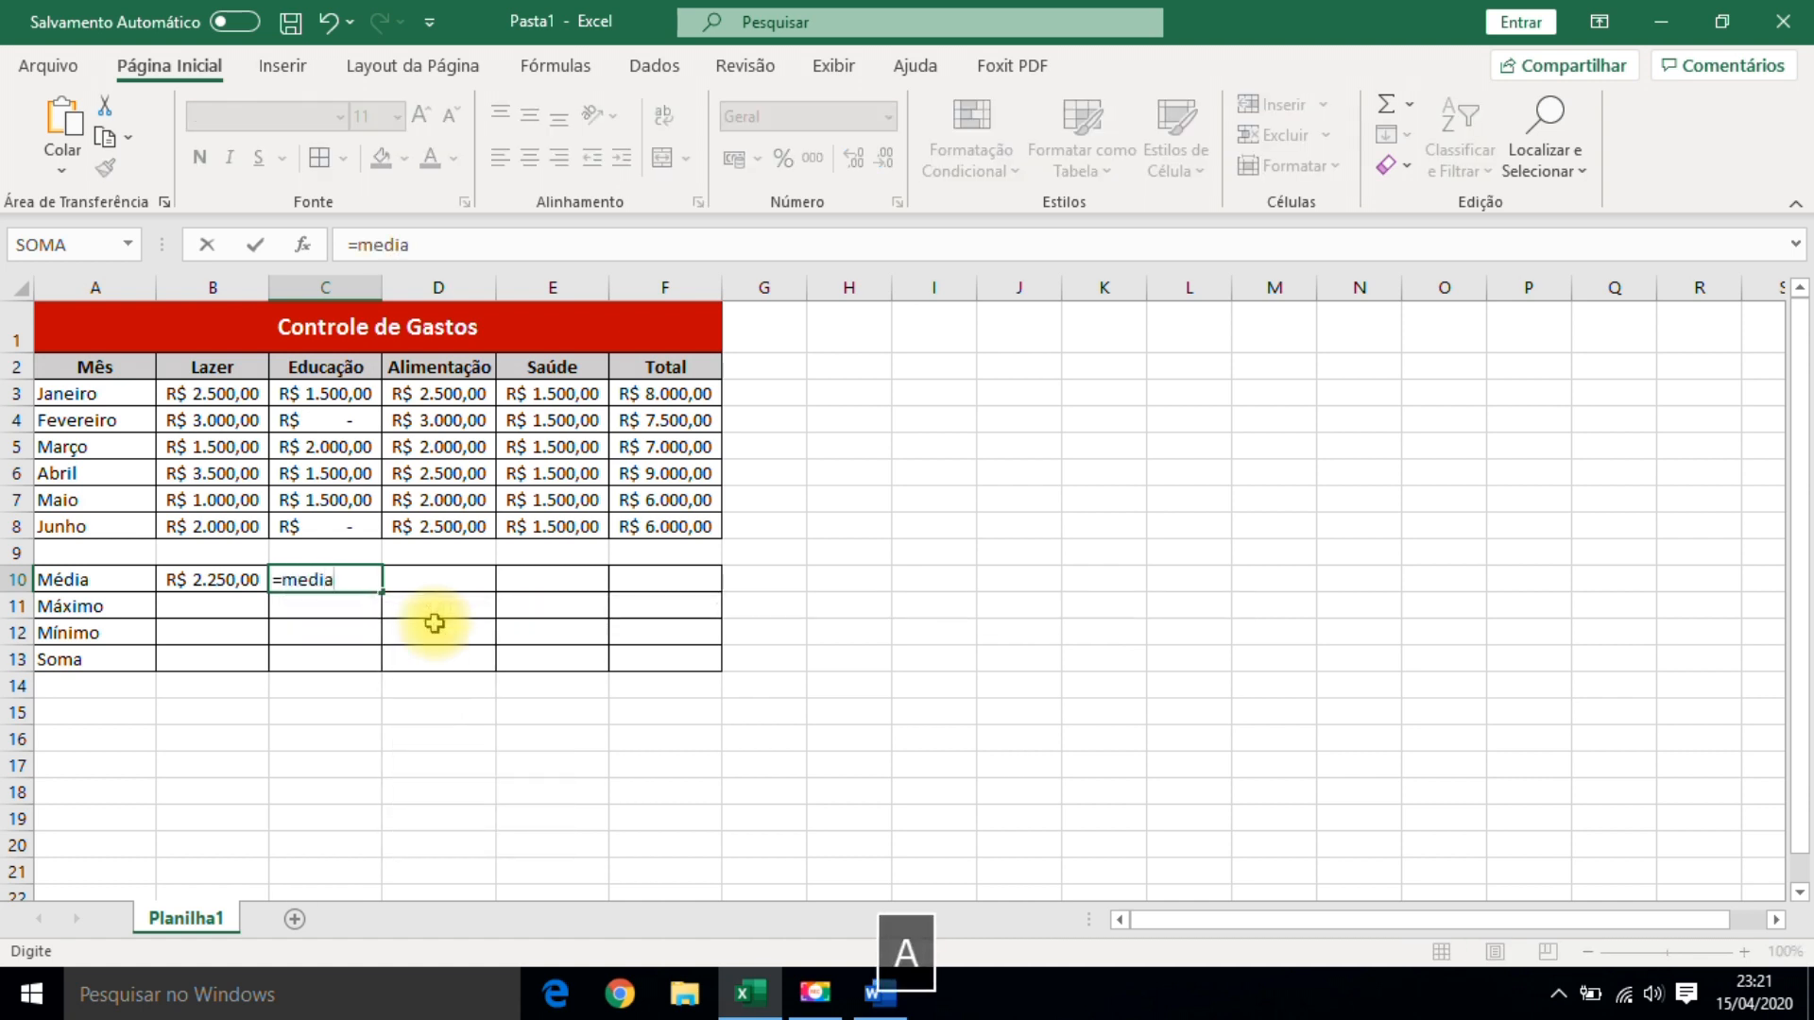
type("(")
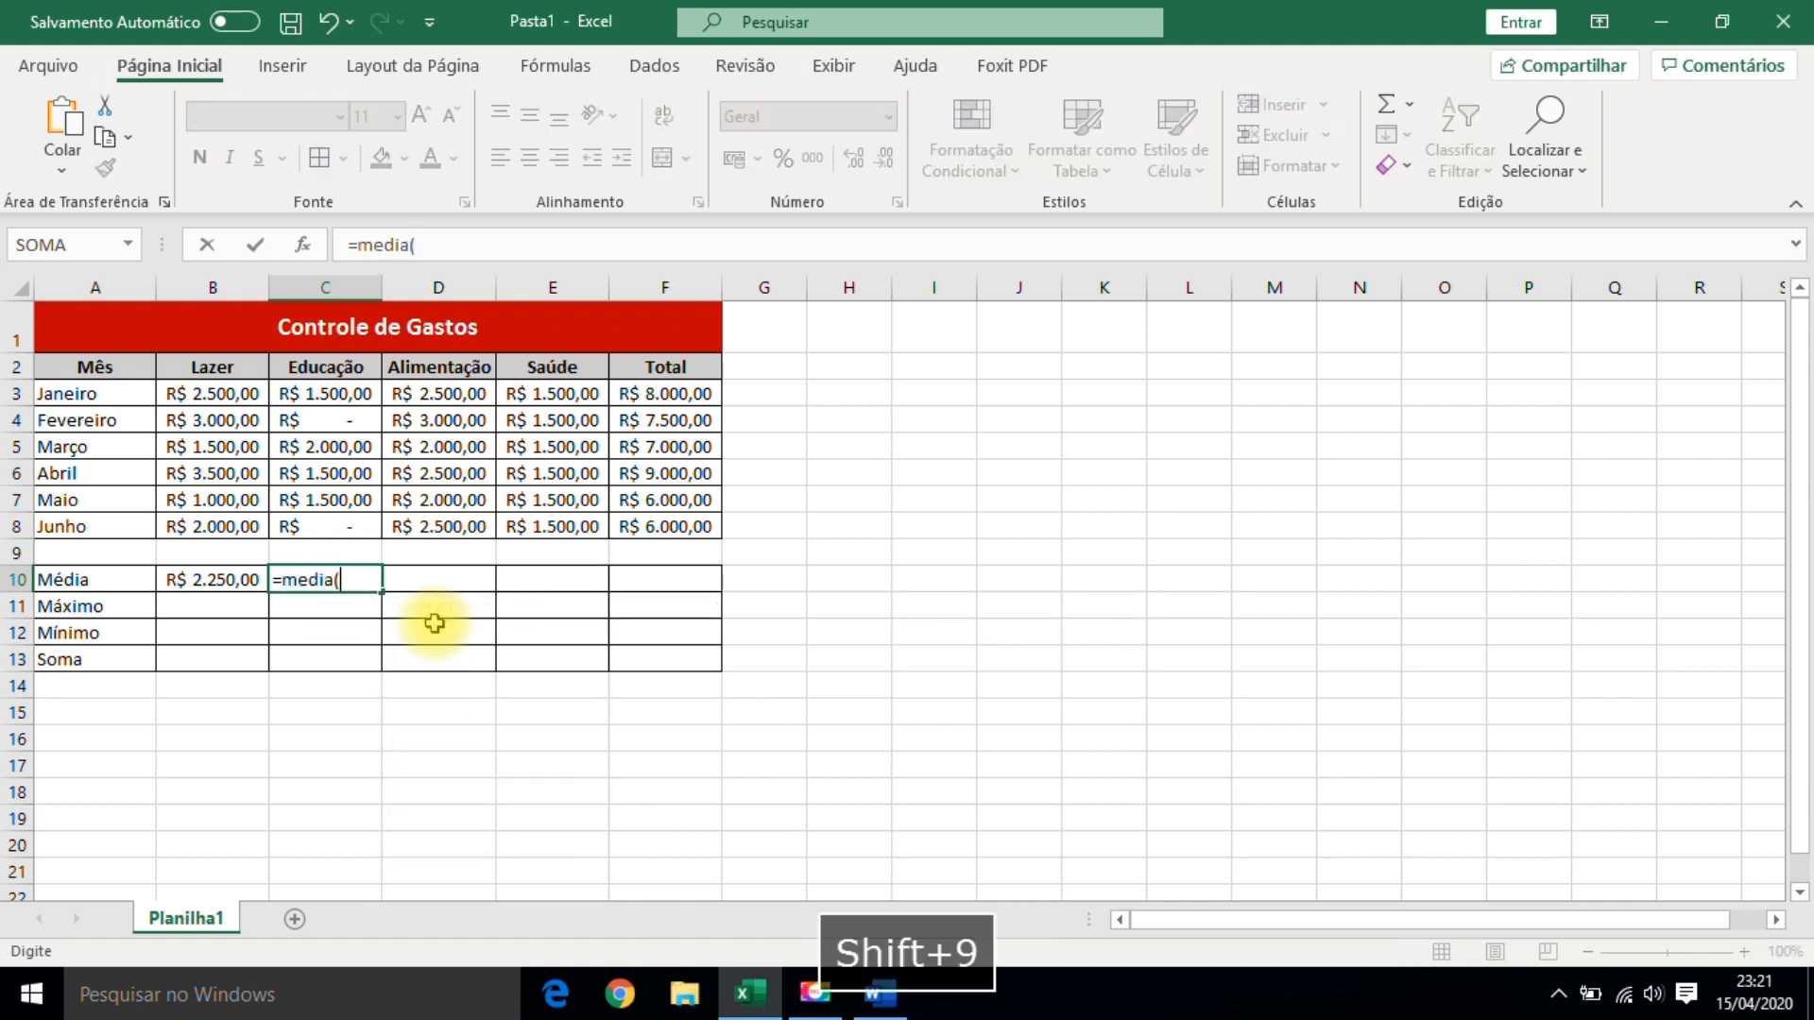
left_click(331, 397)
left_click_drag(331, 401, 360, 542)
type(")")
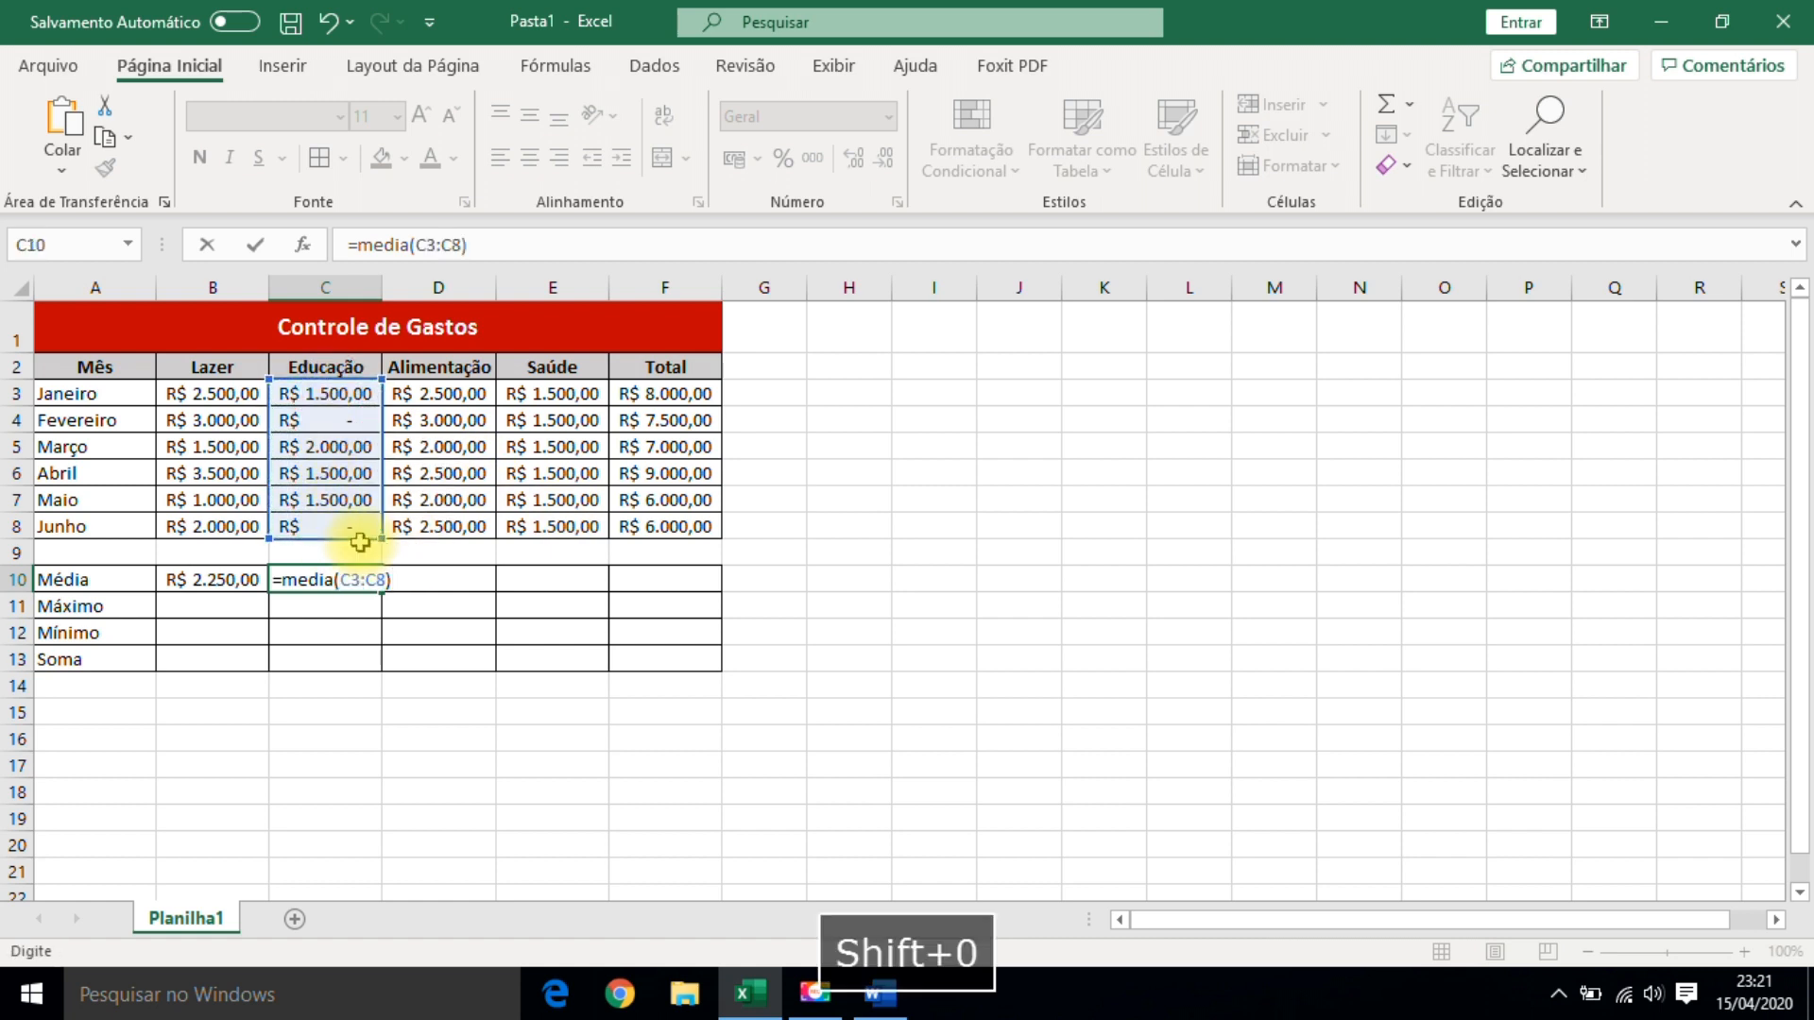
key("Return")
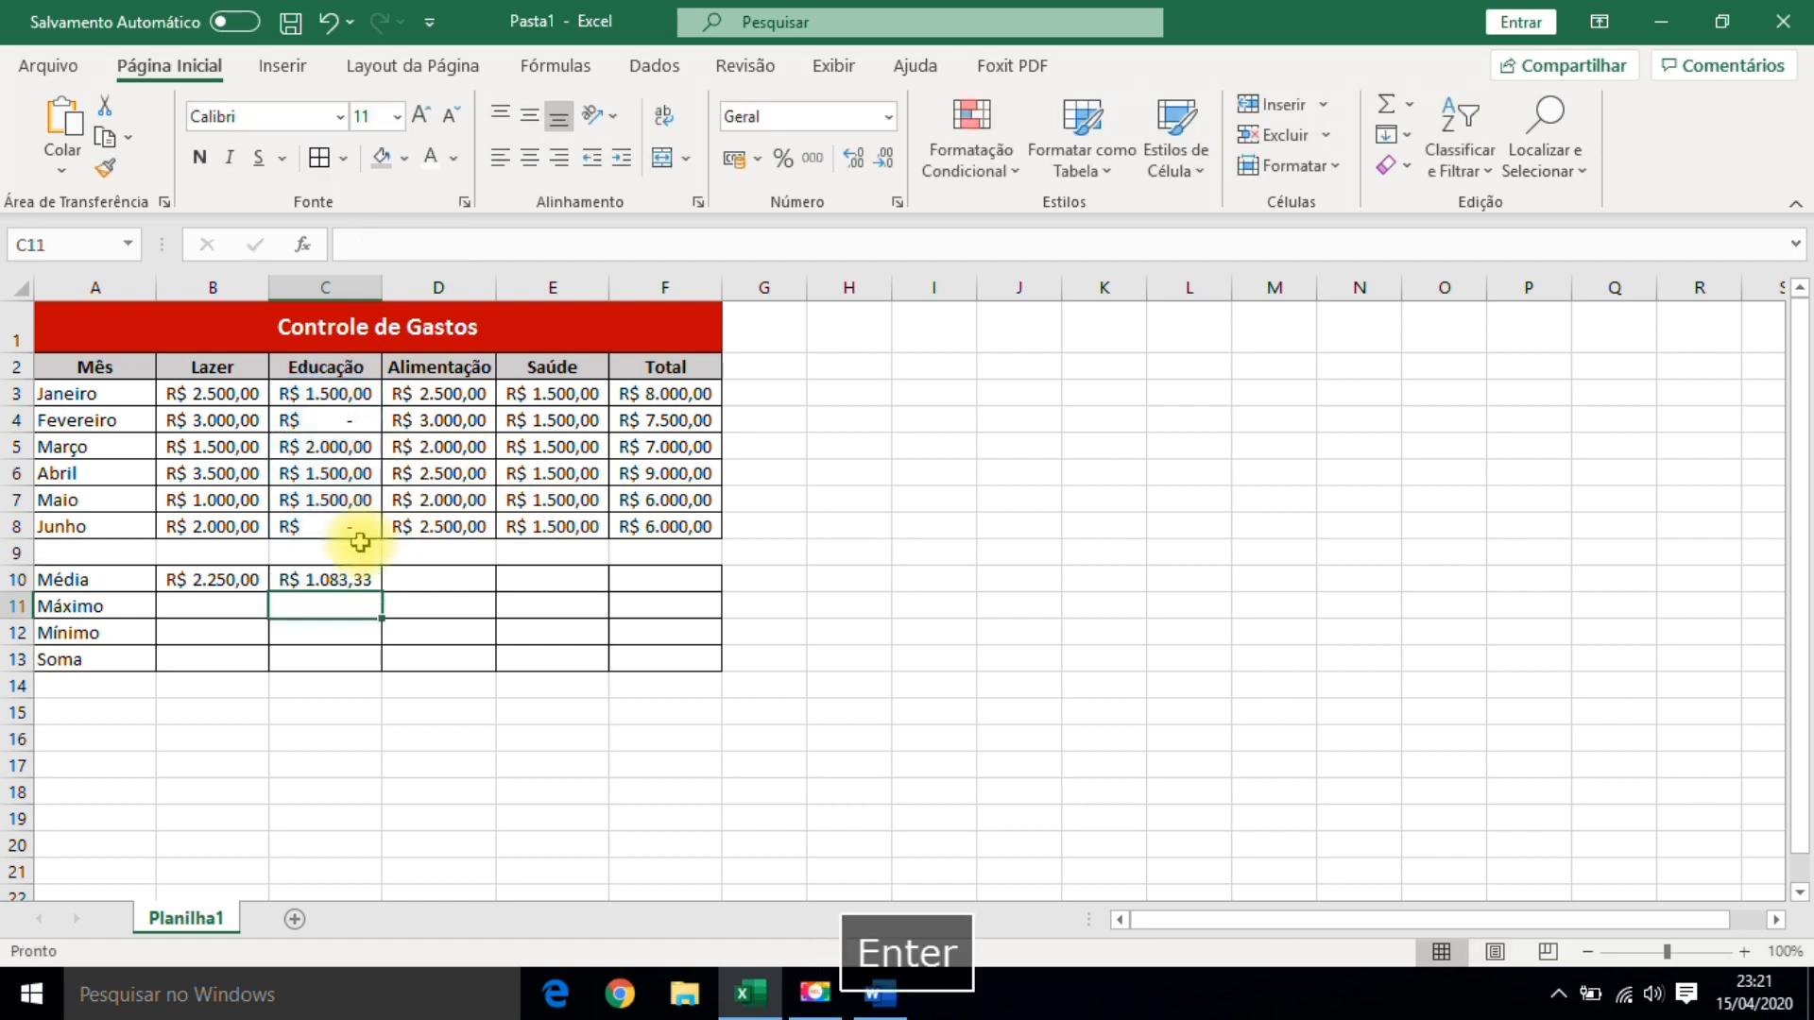
Calculate the Alimentação average in D10 of the Média row with the formula =media(D3:D8)
left_click(439, 583)
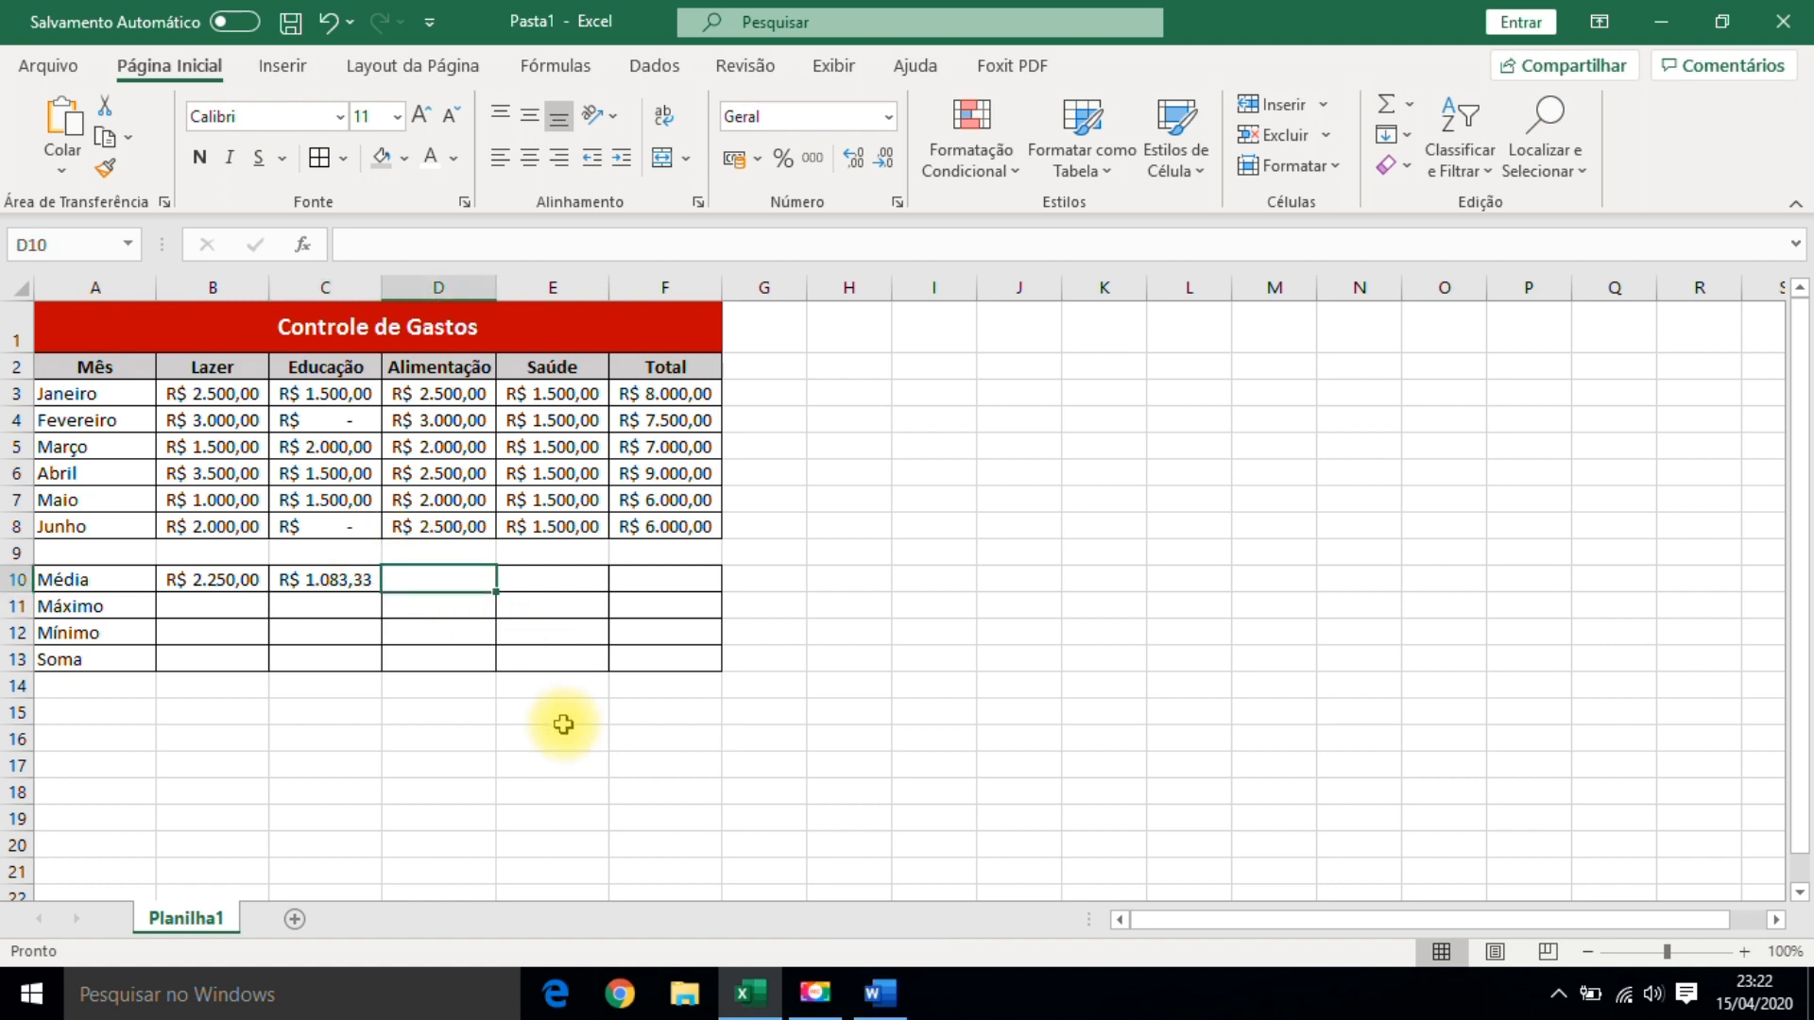
type("=media")
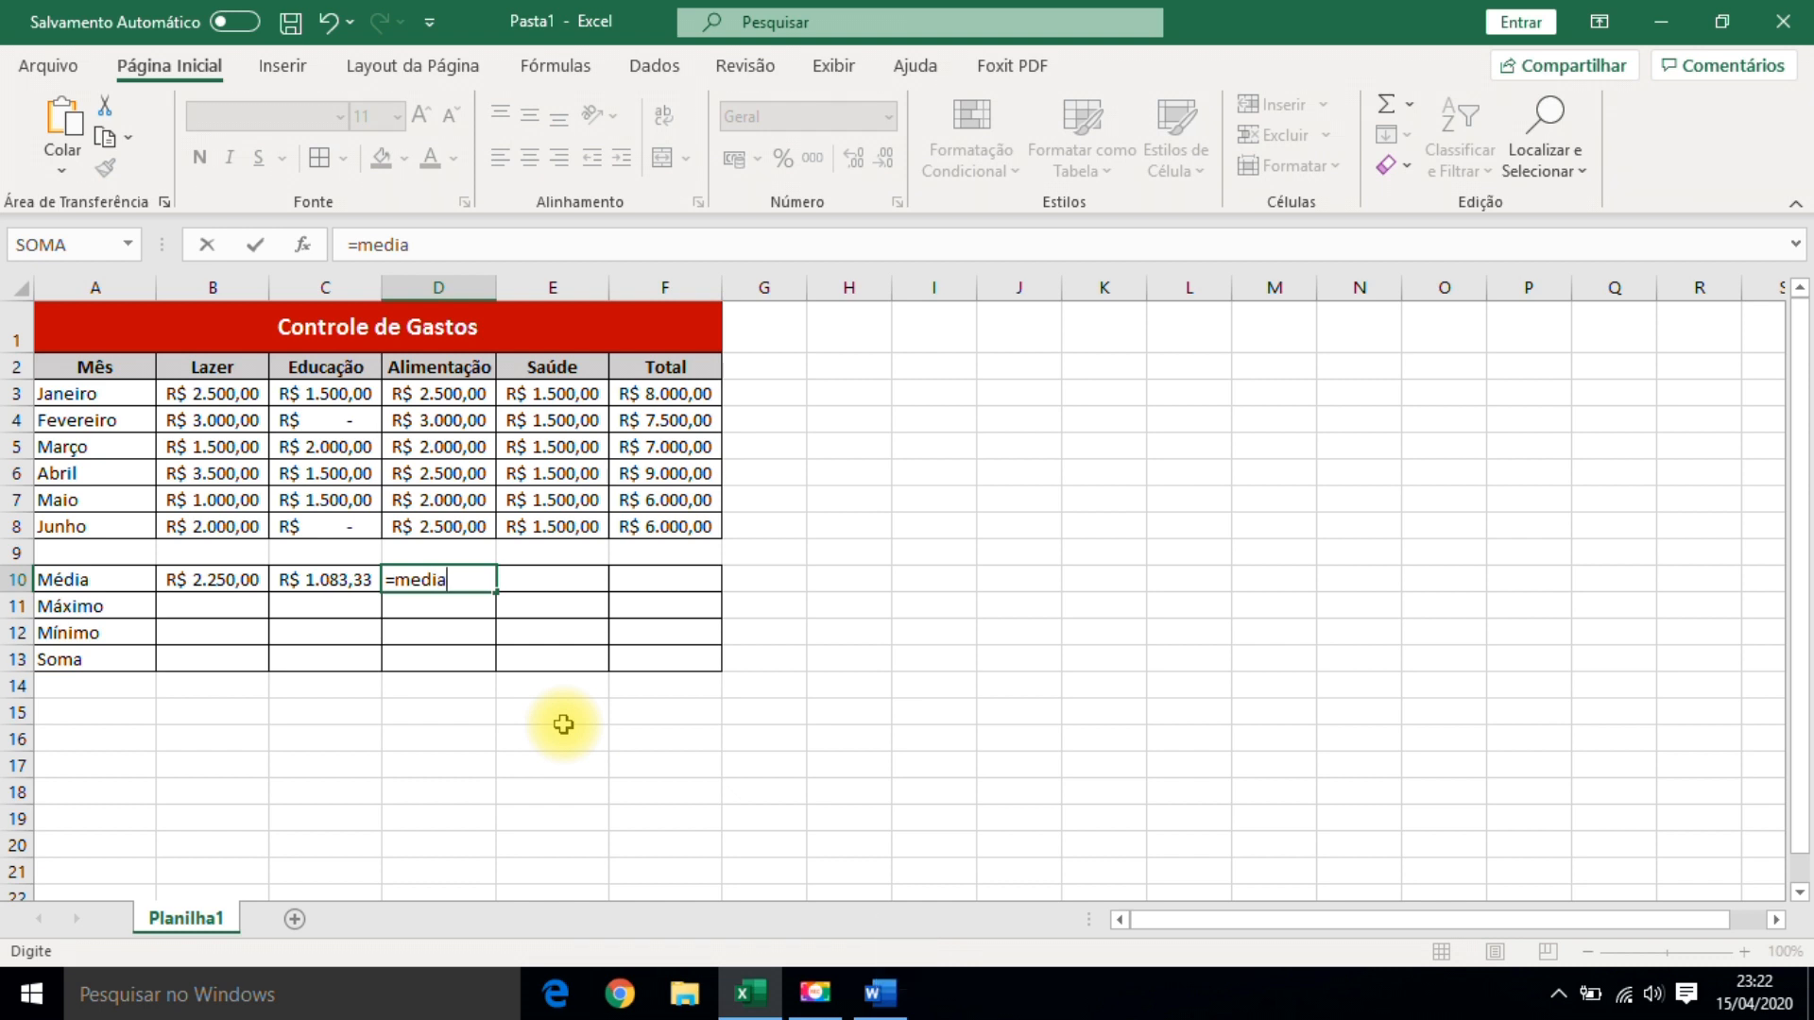
type("(")
left_click_drag(445, 393, 433, 524)
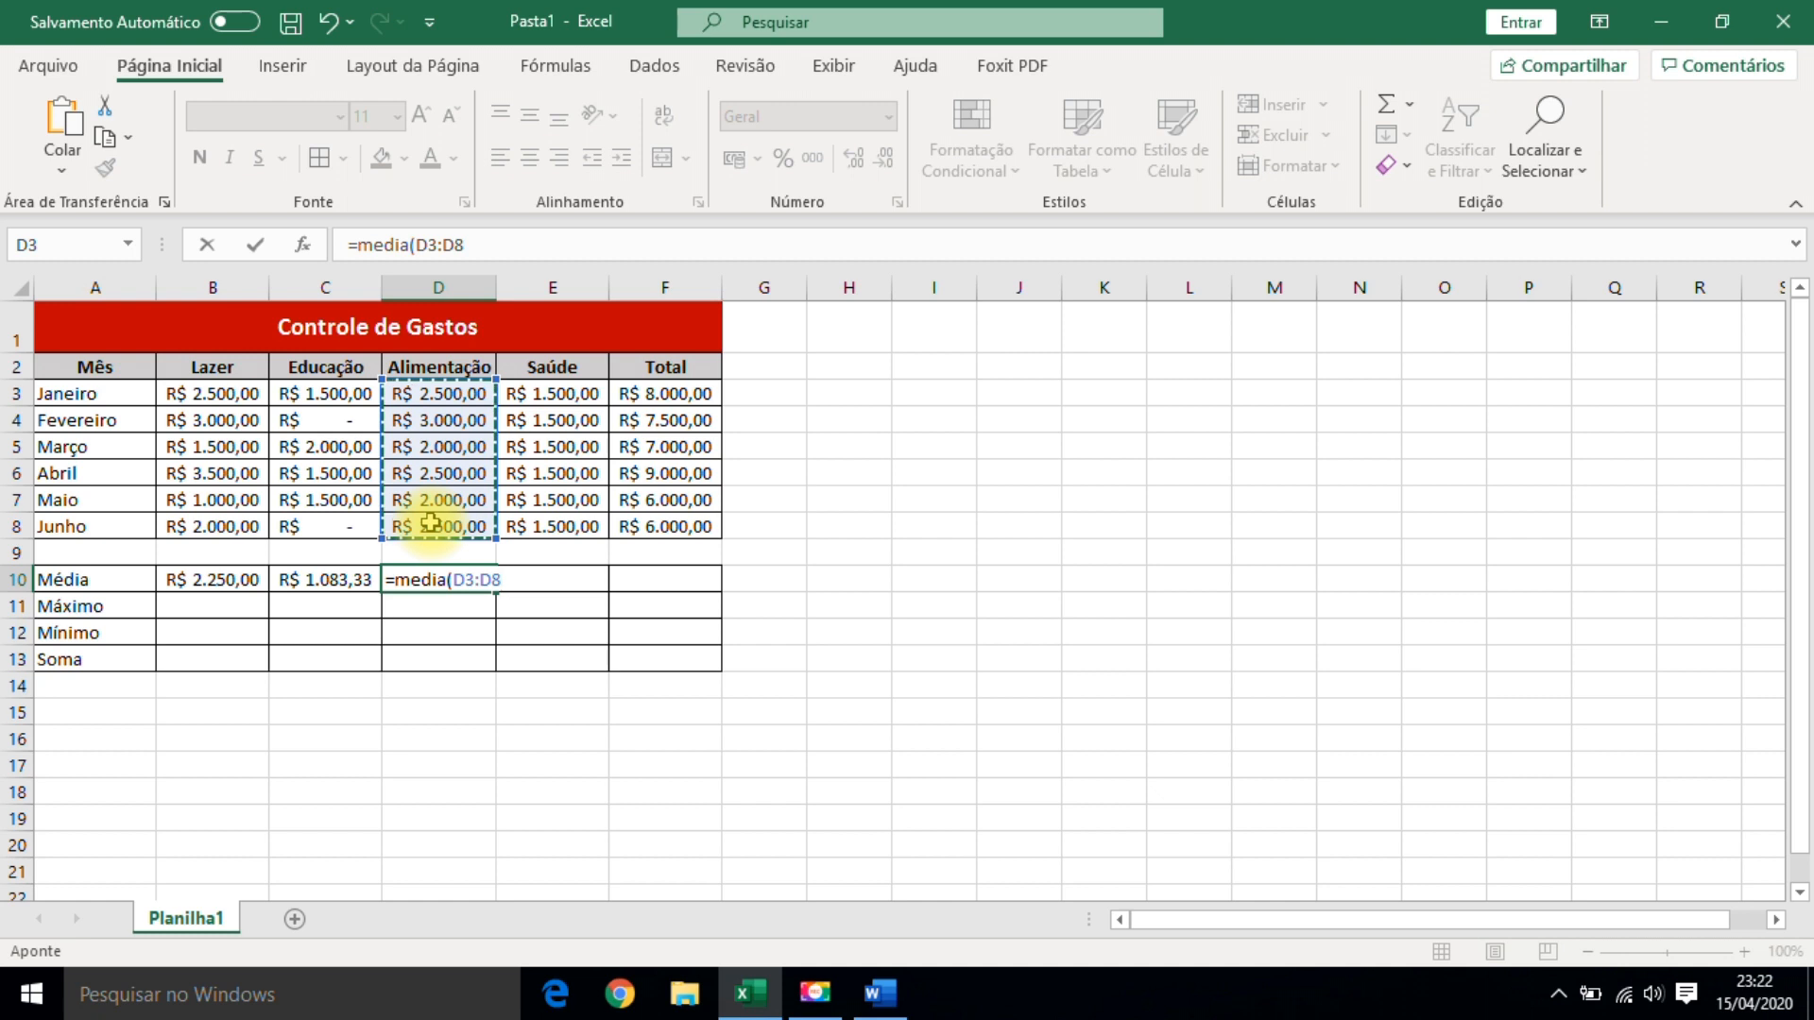
type(")")
key("Return")
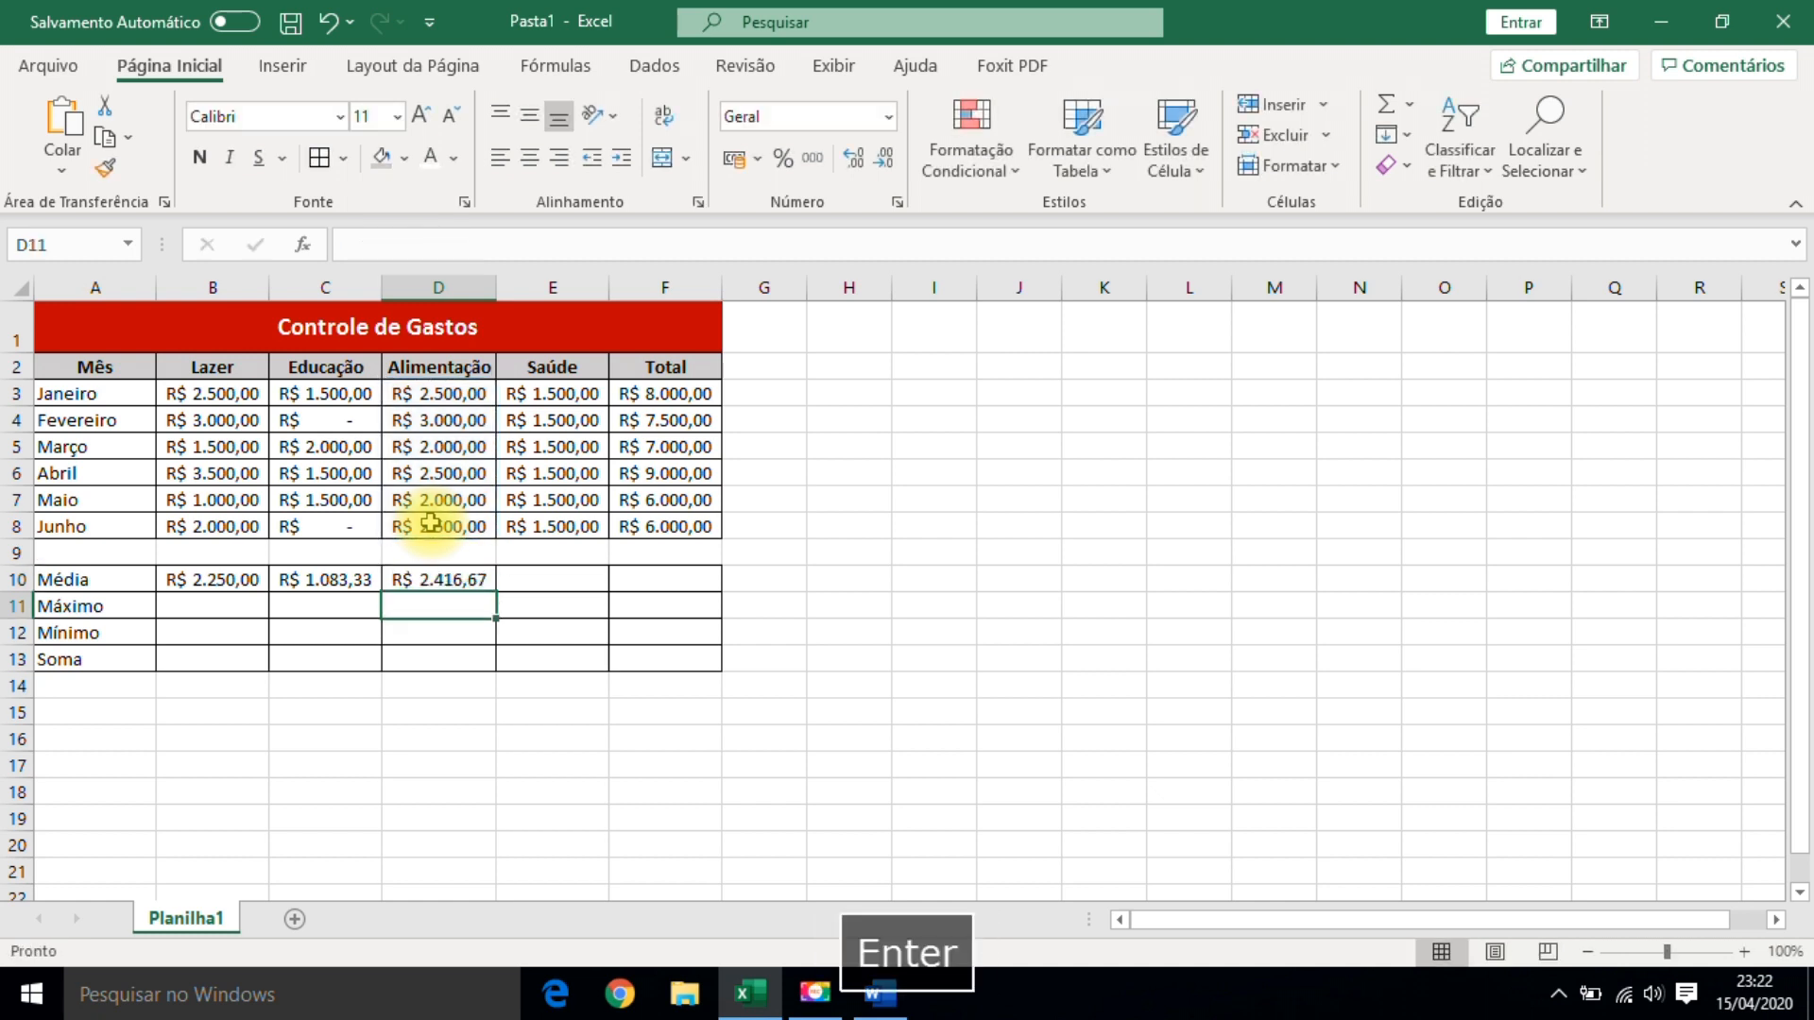
Calculate the Saúde average in E10 of the Média row with the formula =media(E3:E8)
left_click(547, 574)
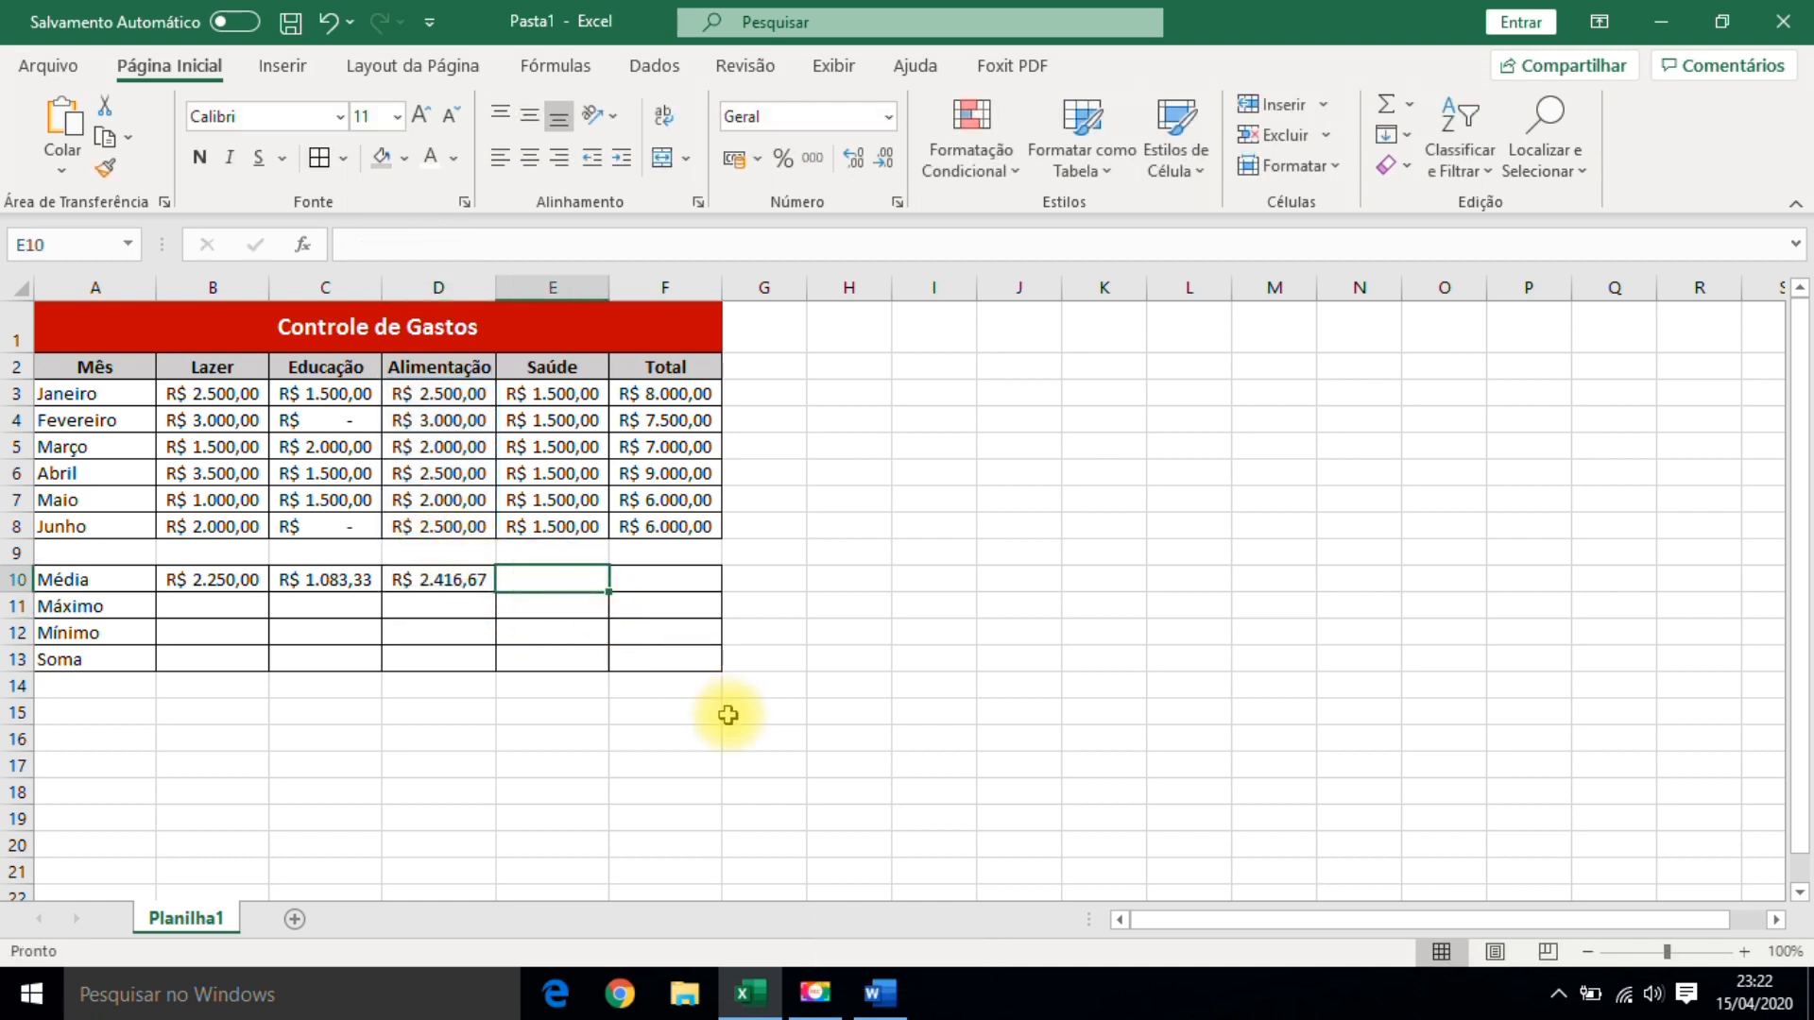
type("=")
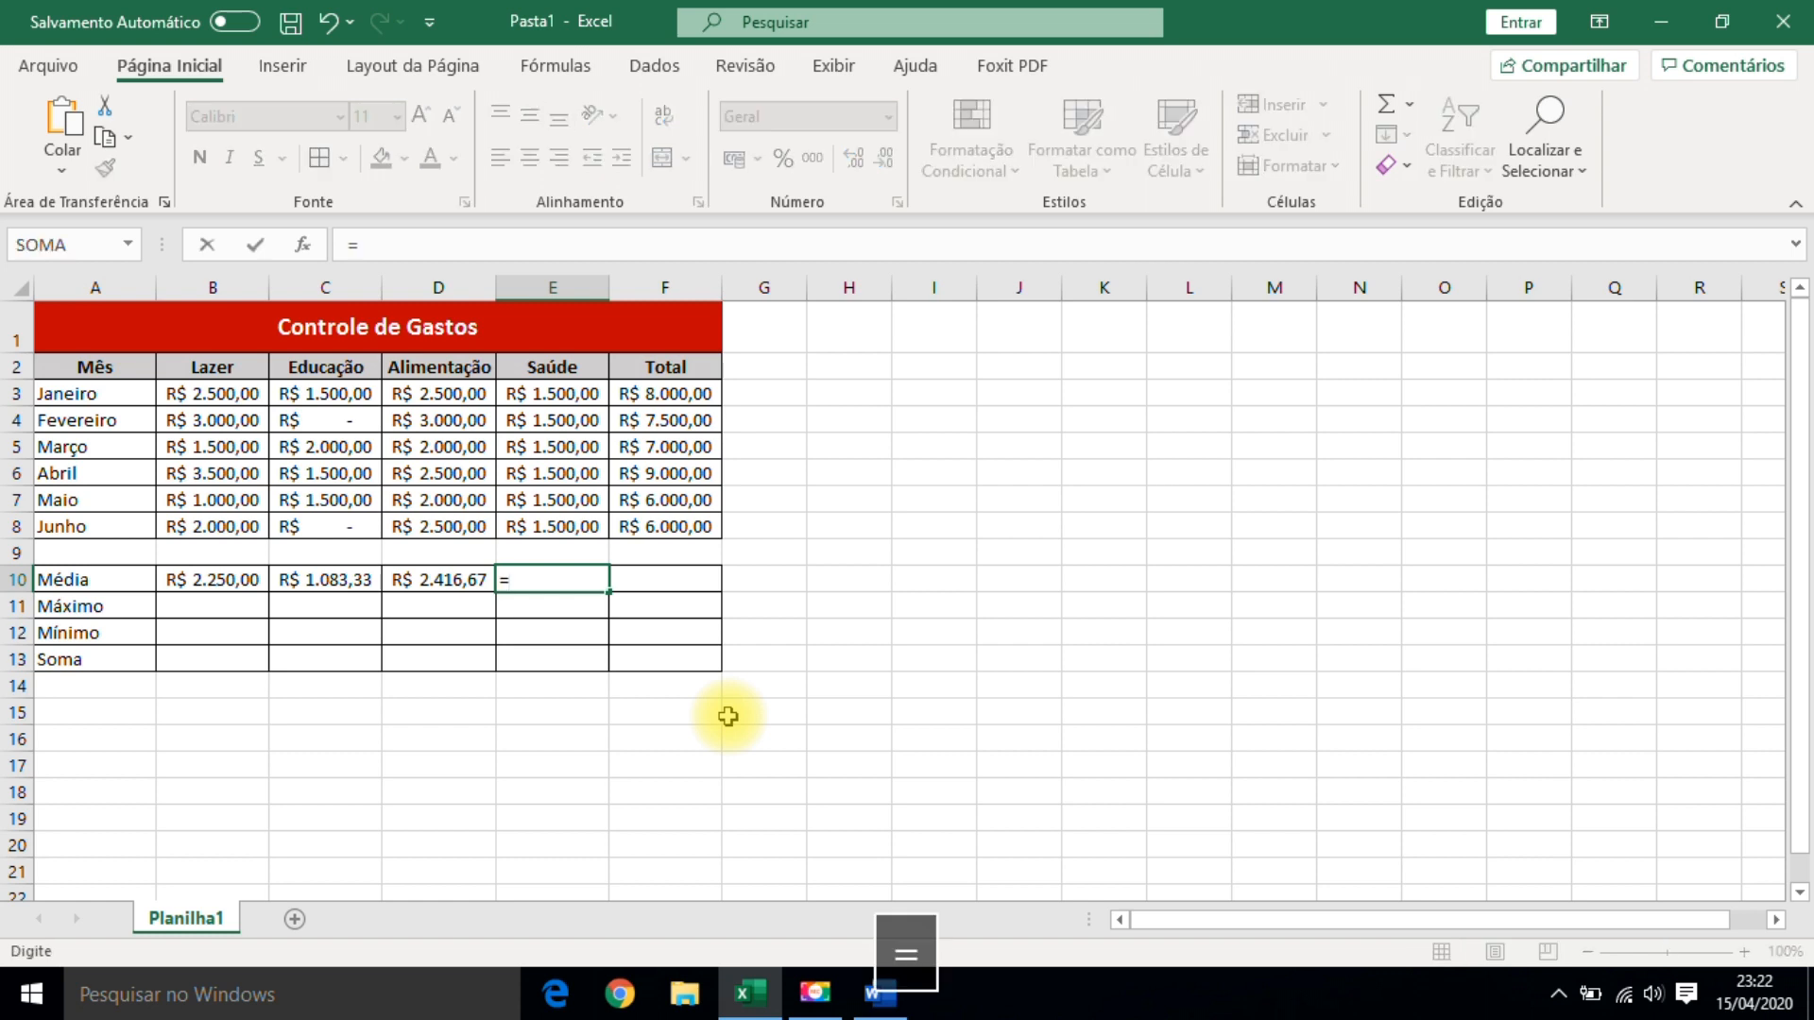
type("media(")
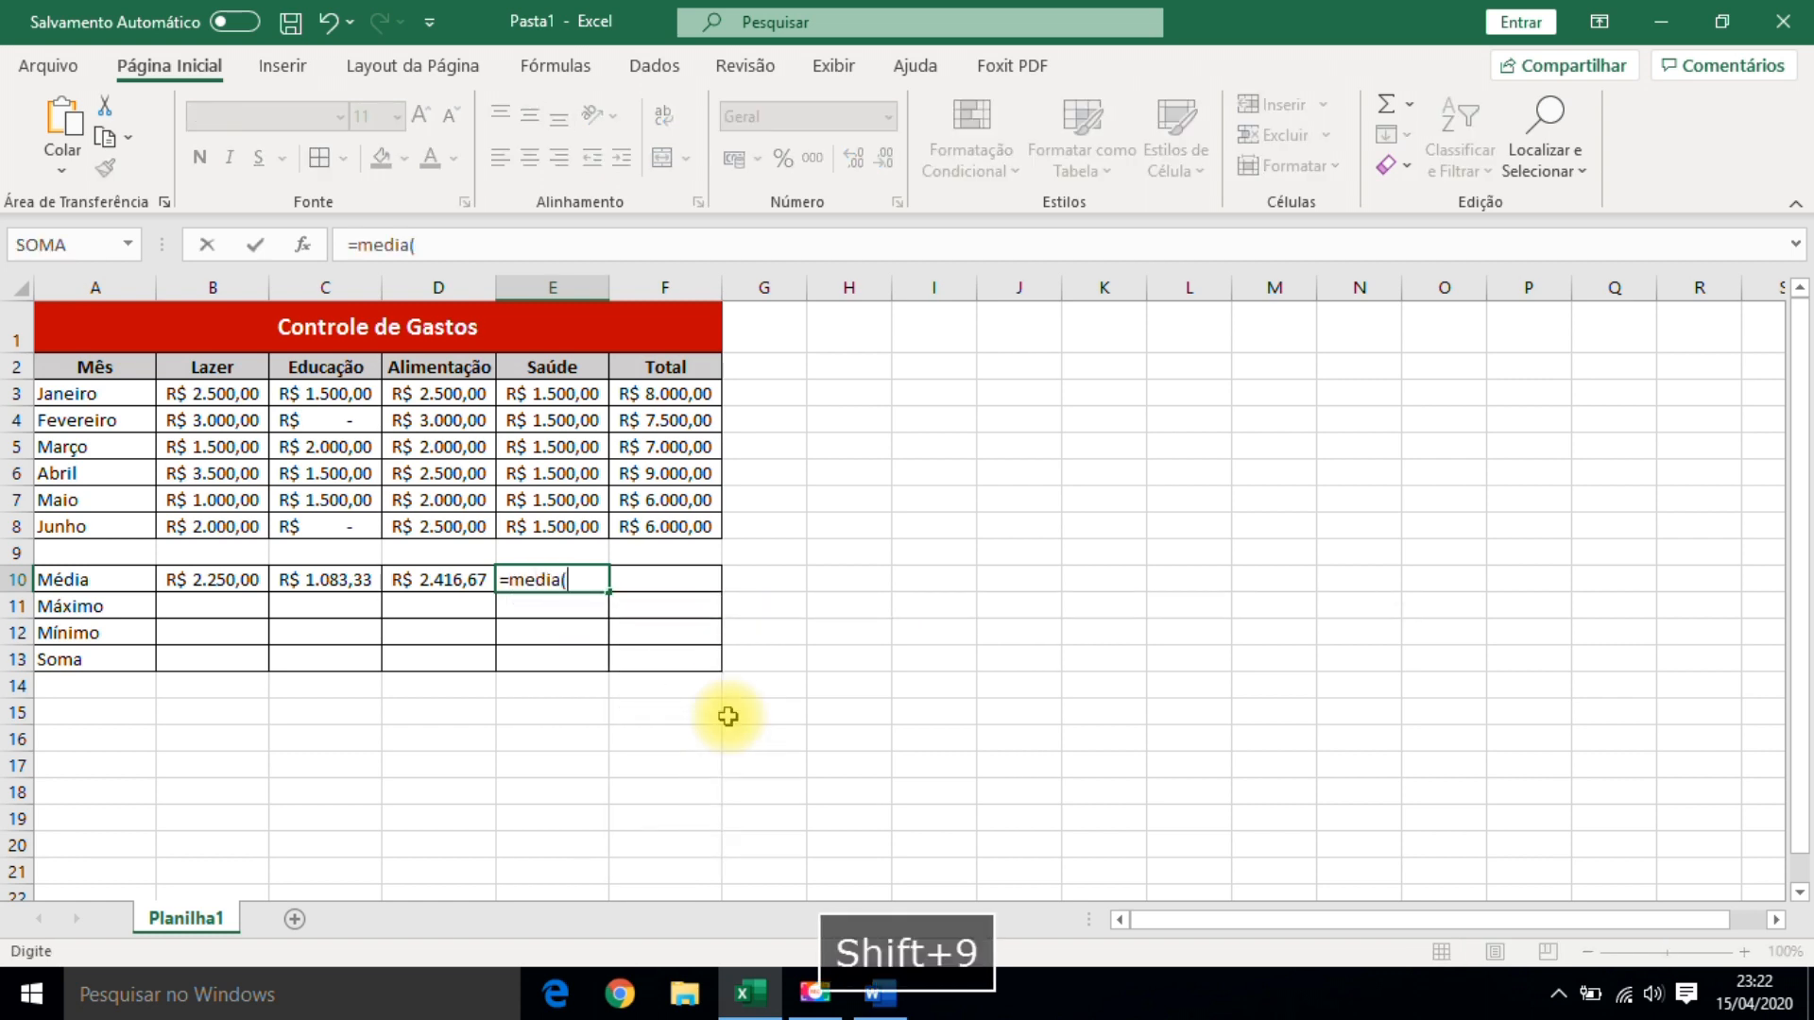
left_click_drag(557, 394, 579, 526)
type(")")
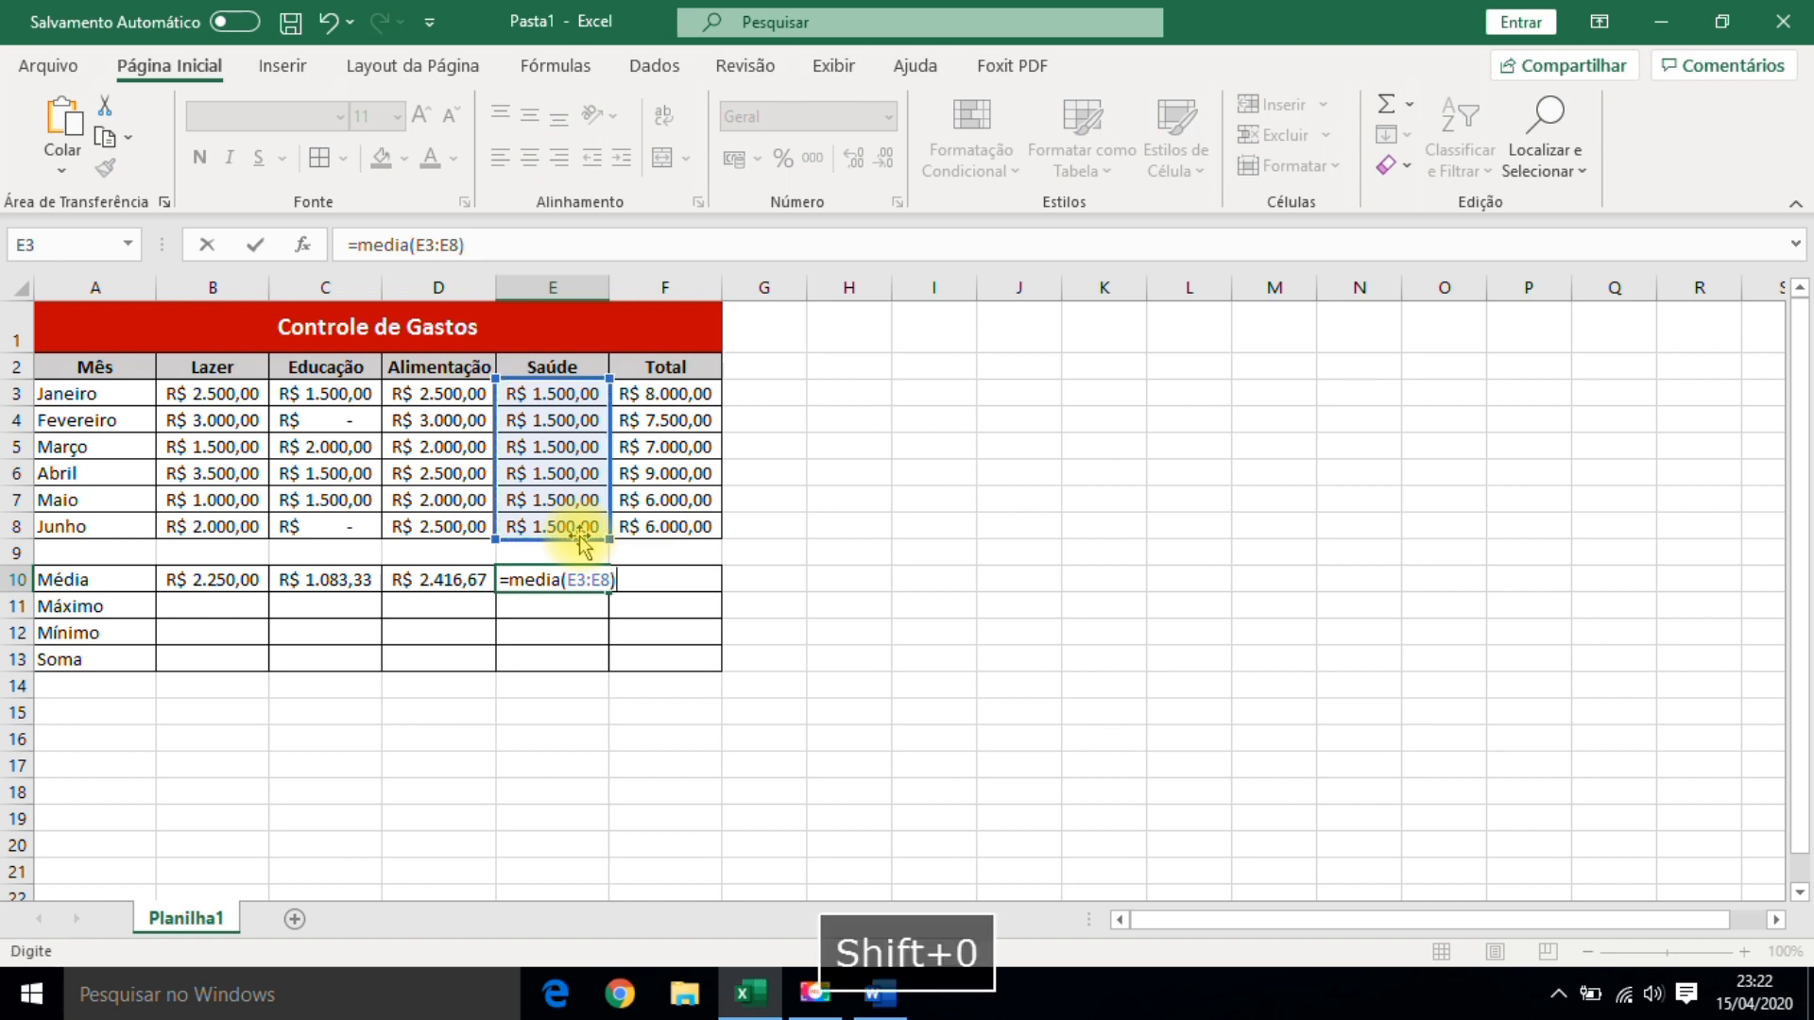
key("Return")
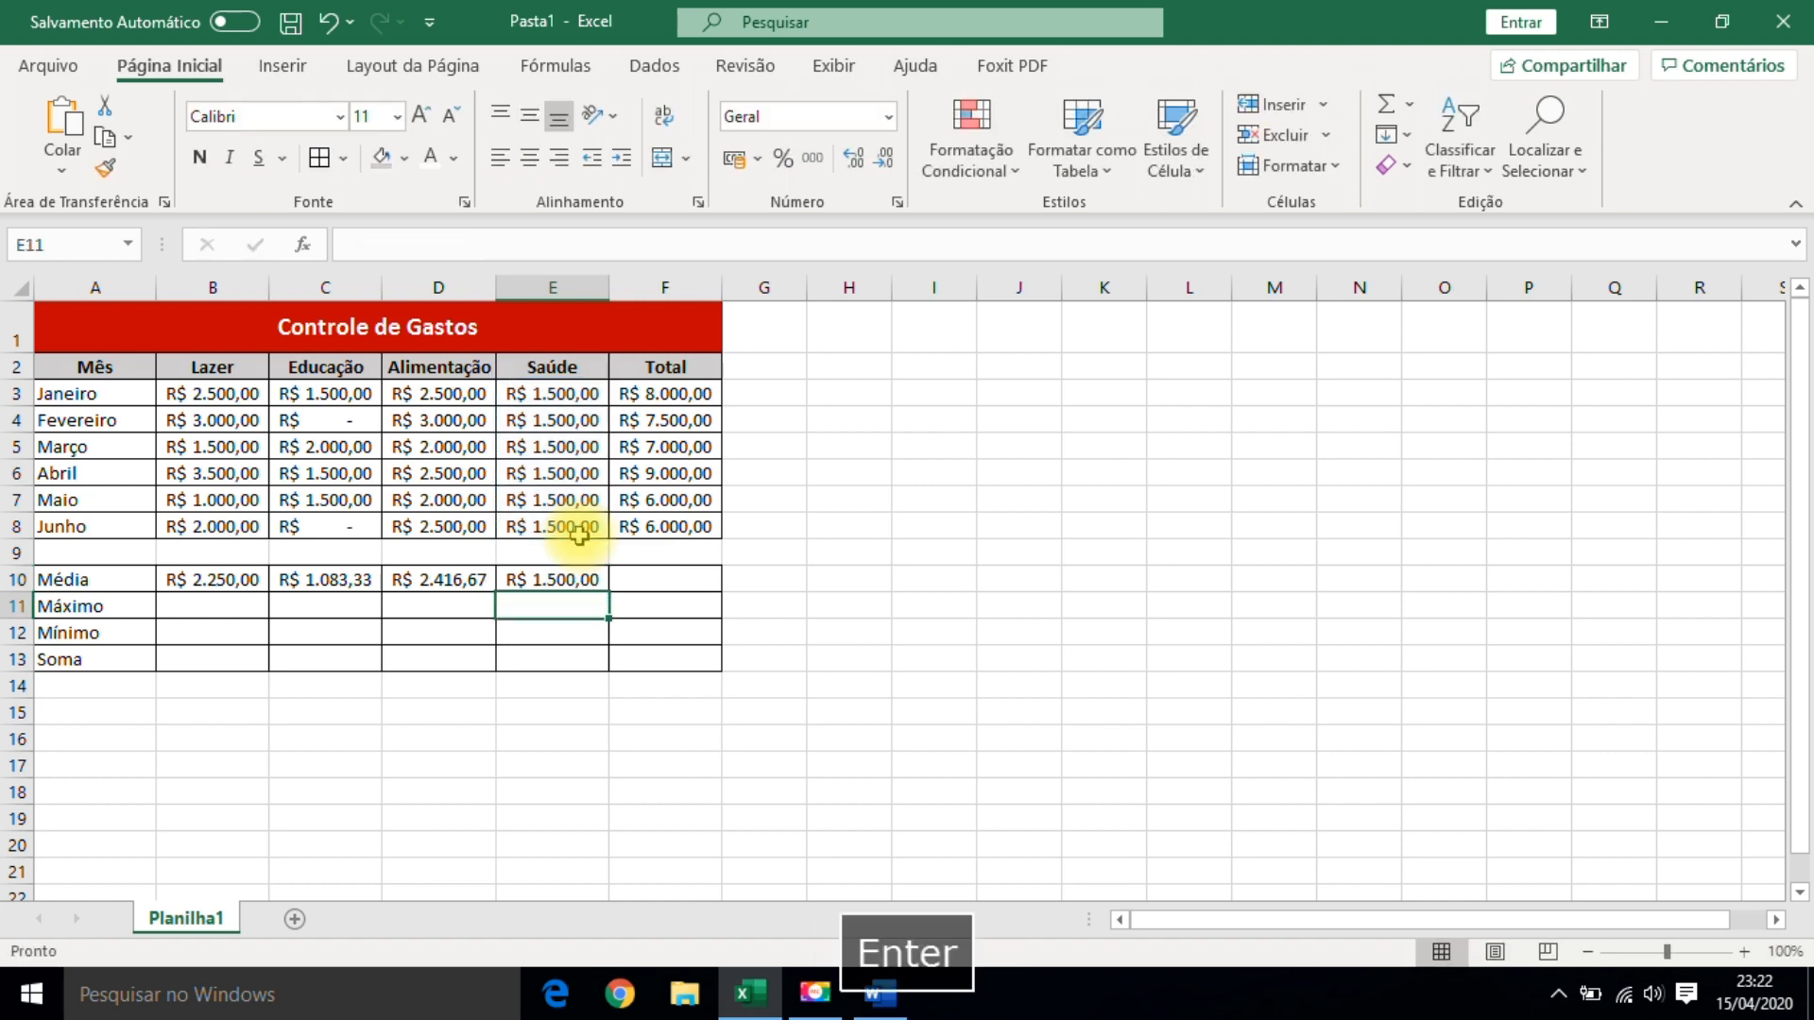
Calculate the highest Lazer expense in B11 of the Máximo row with the formula =maximo(B3:B8)
left_click(193, 614)
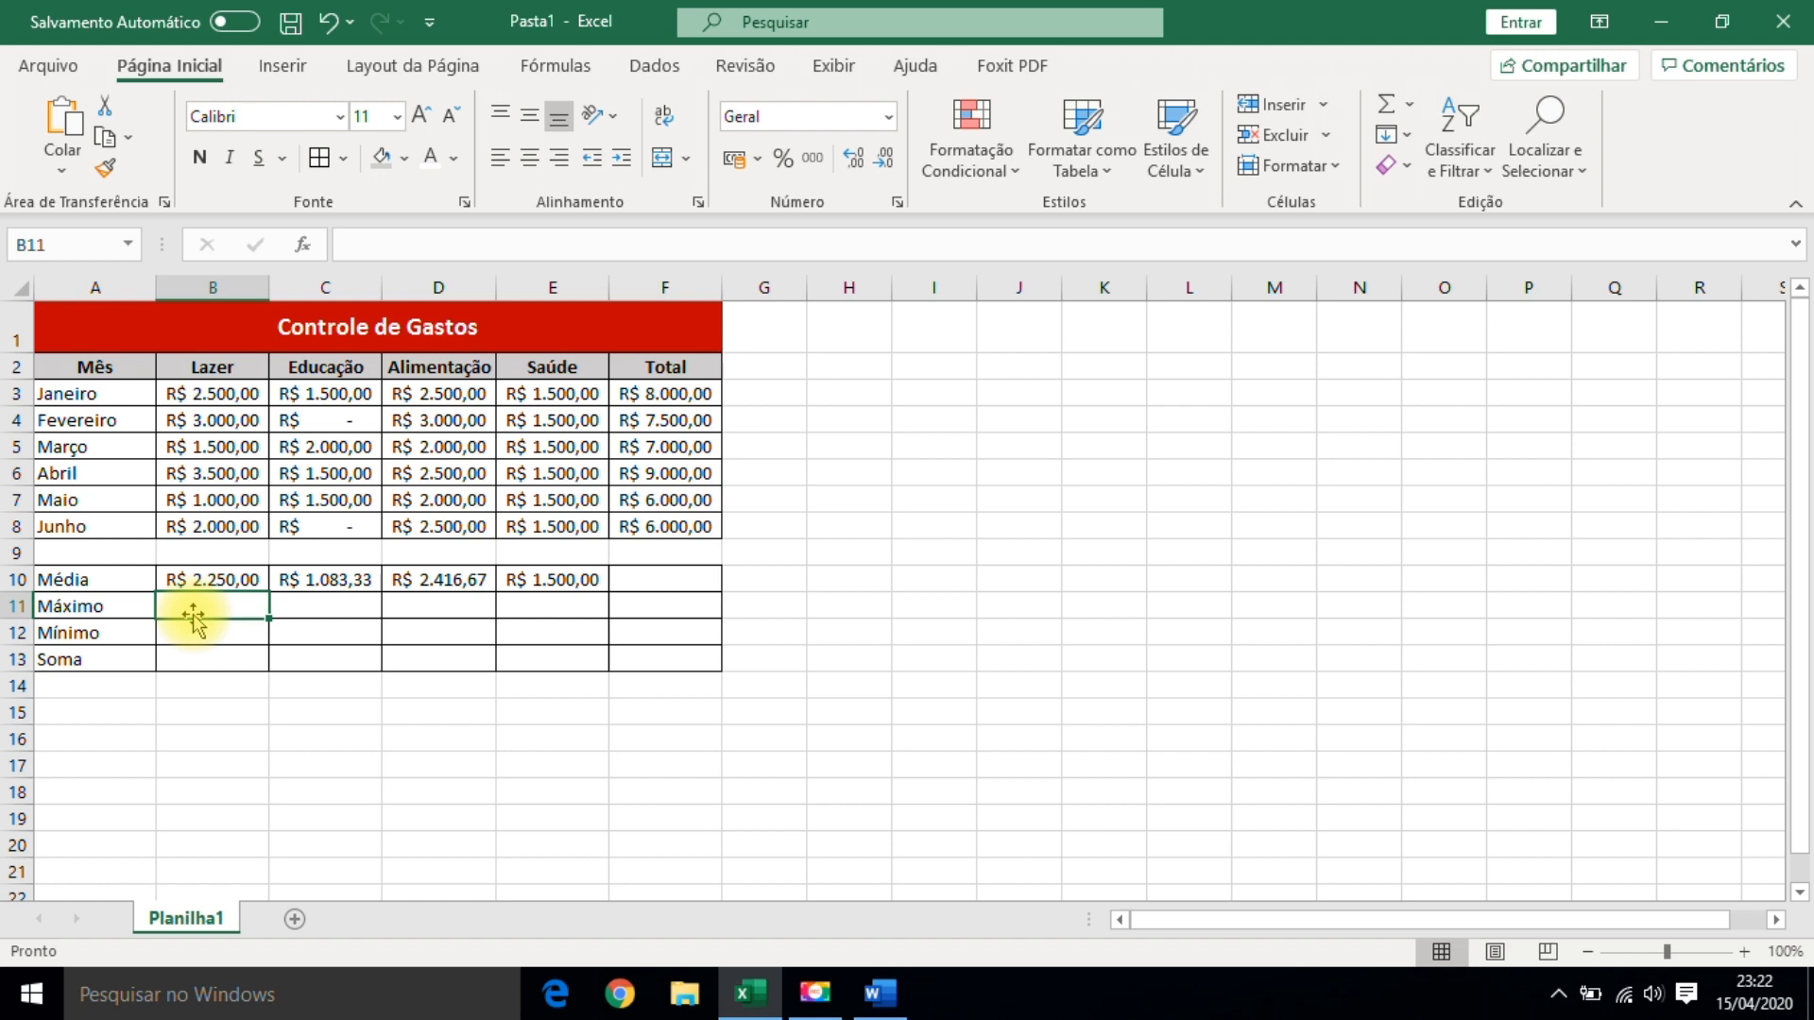
type("=")
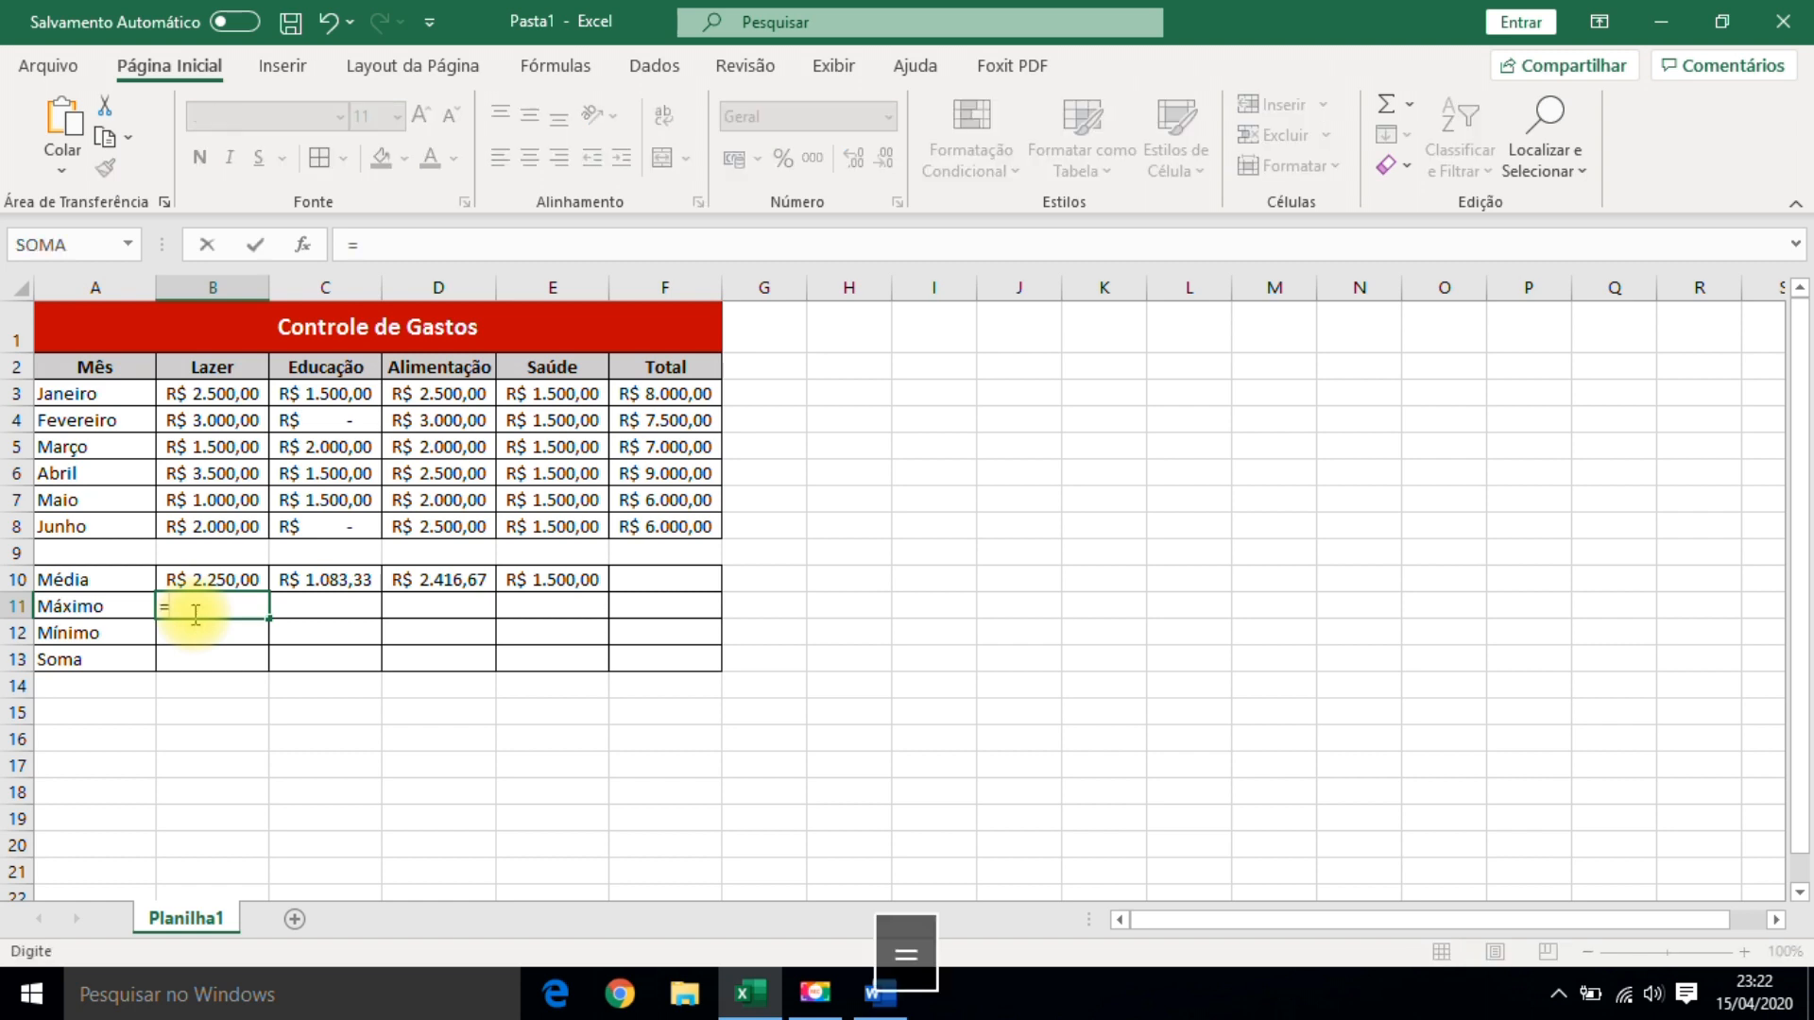
type("maxi")
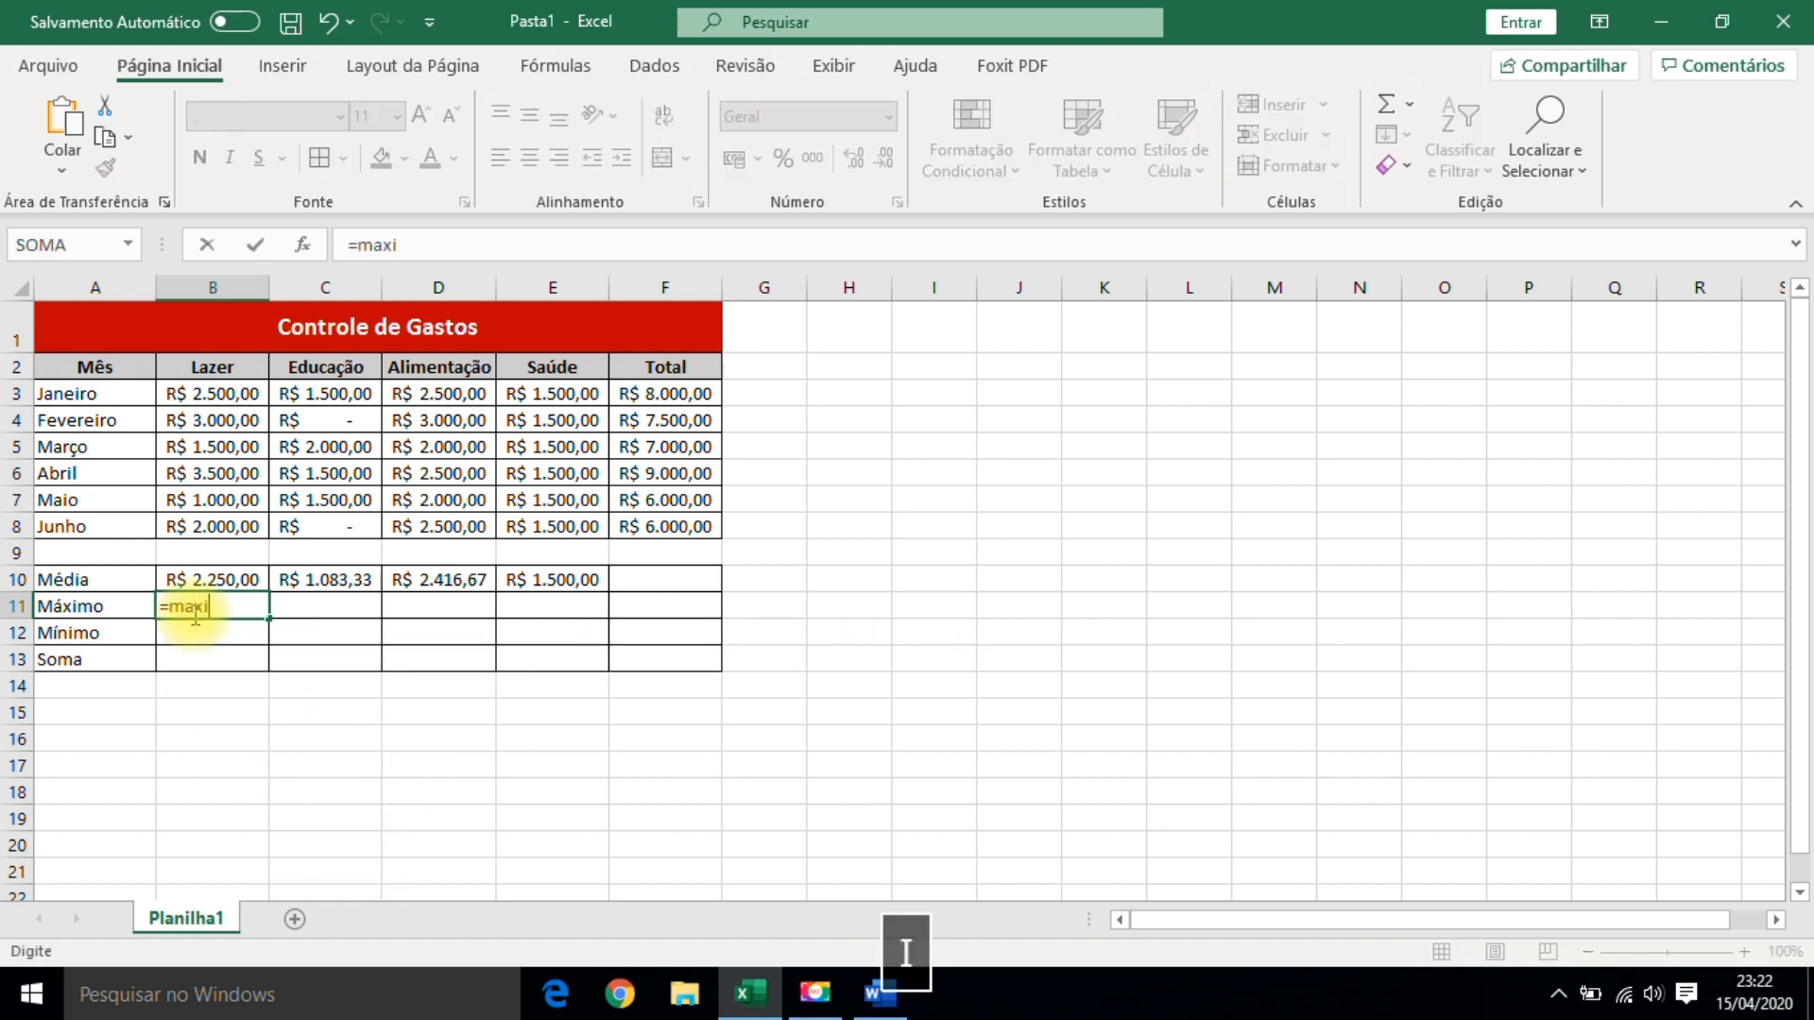
type("mo(")
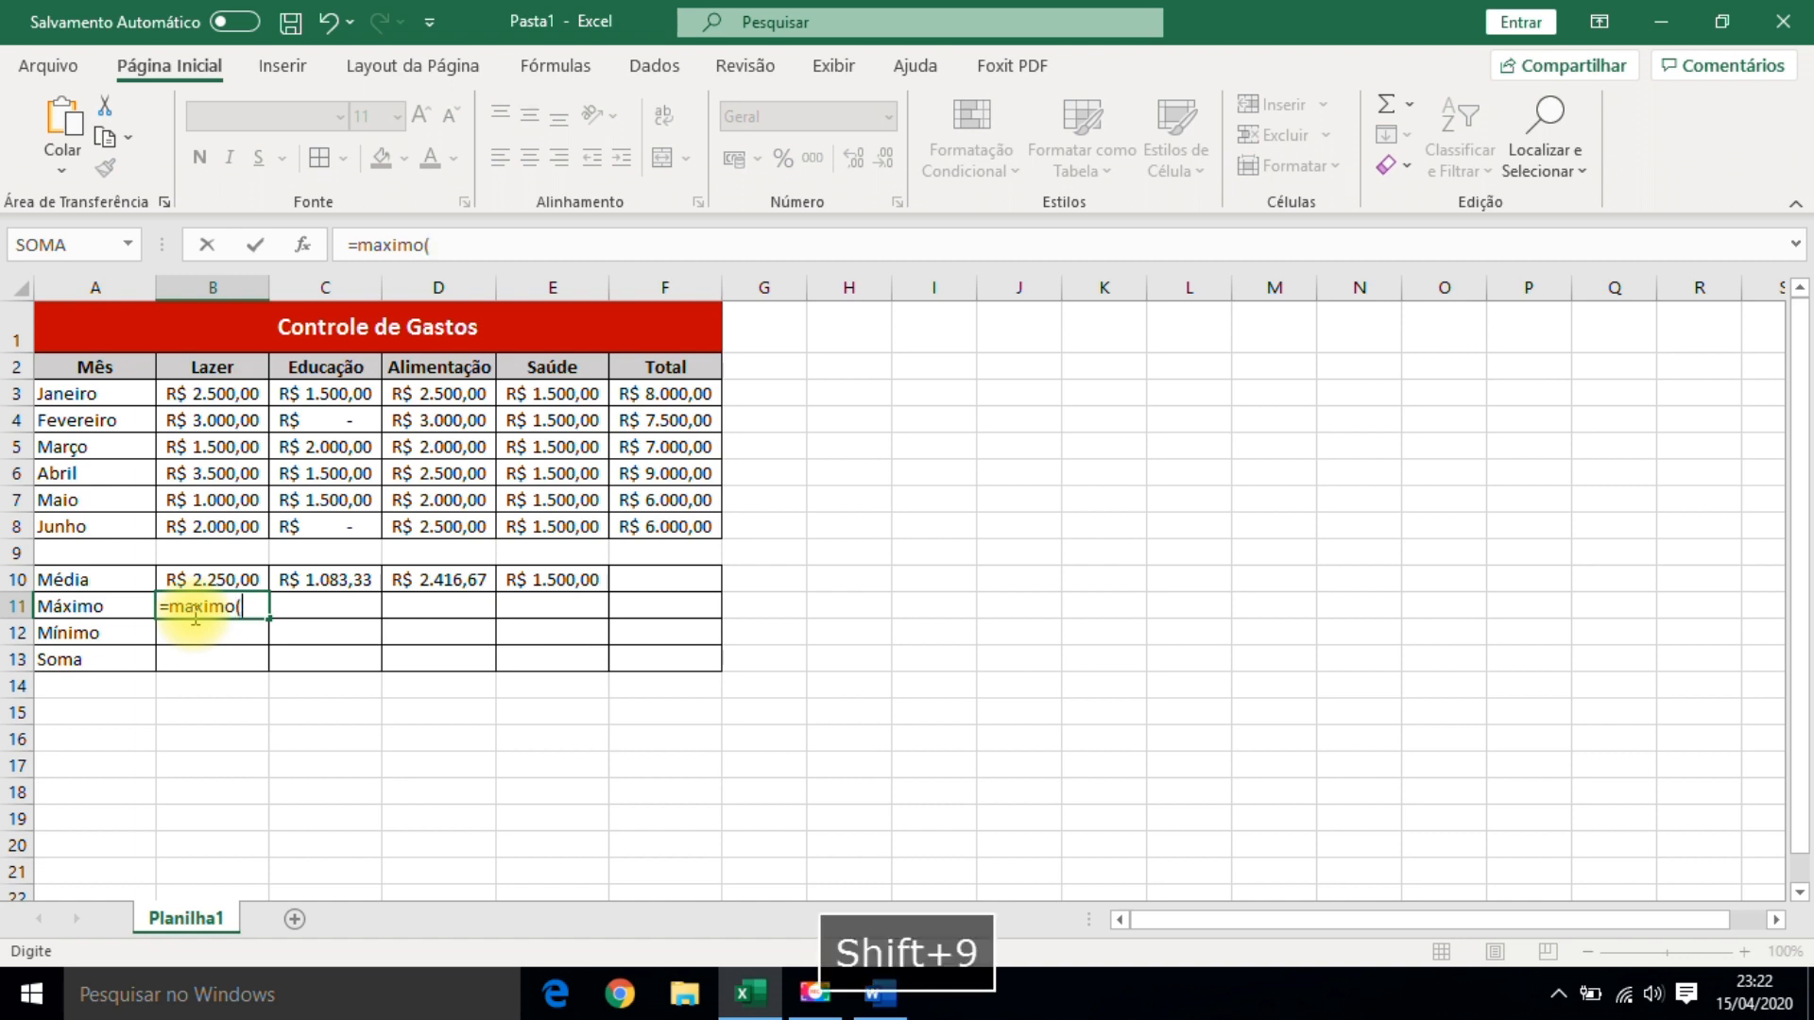
left_click_drag(223, 395, 223, 527)
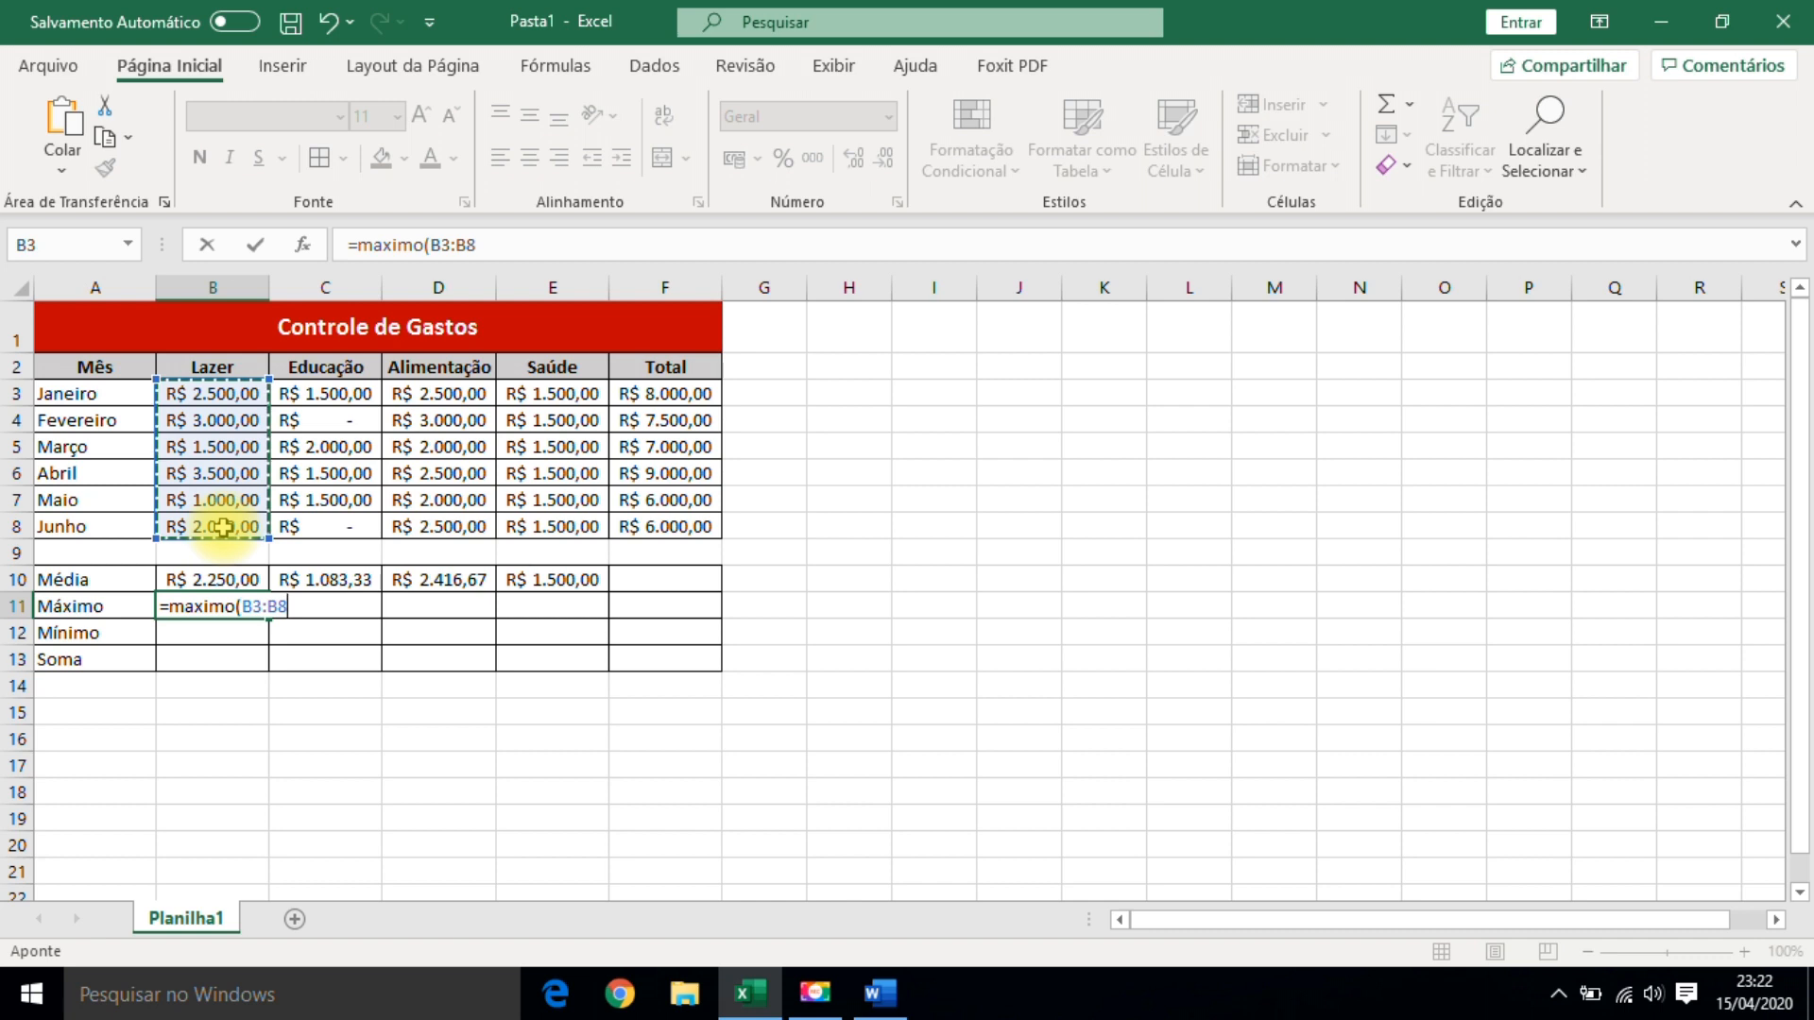
type(")")
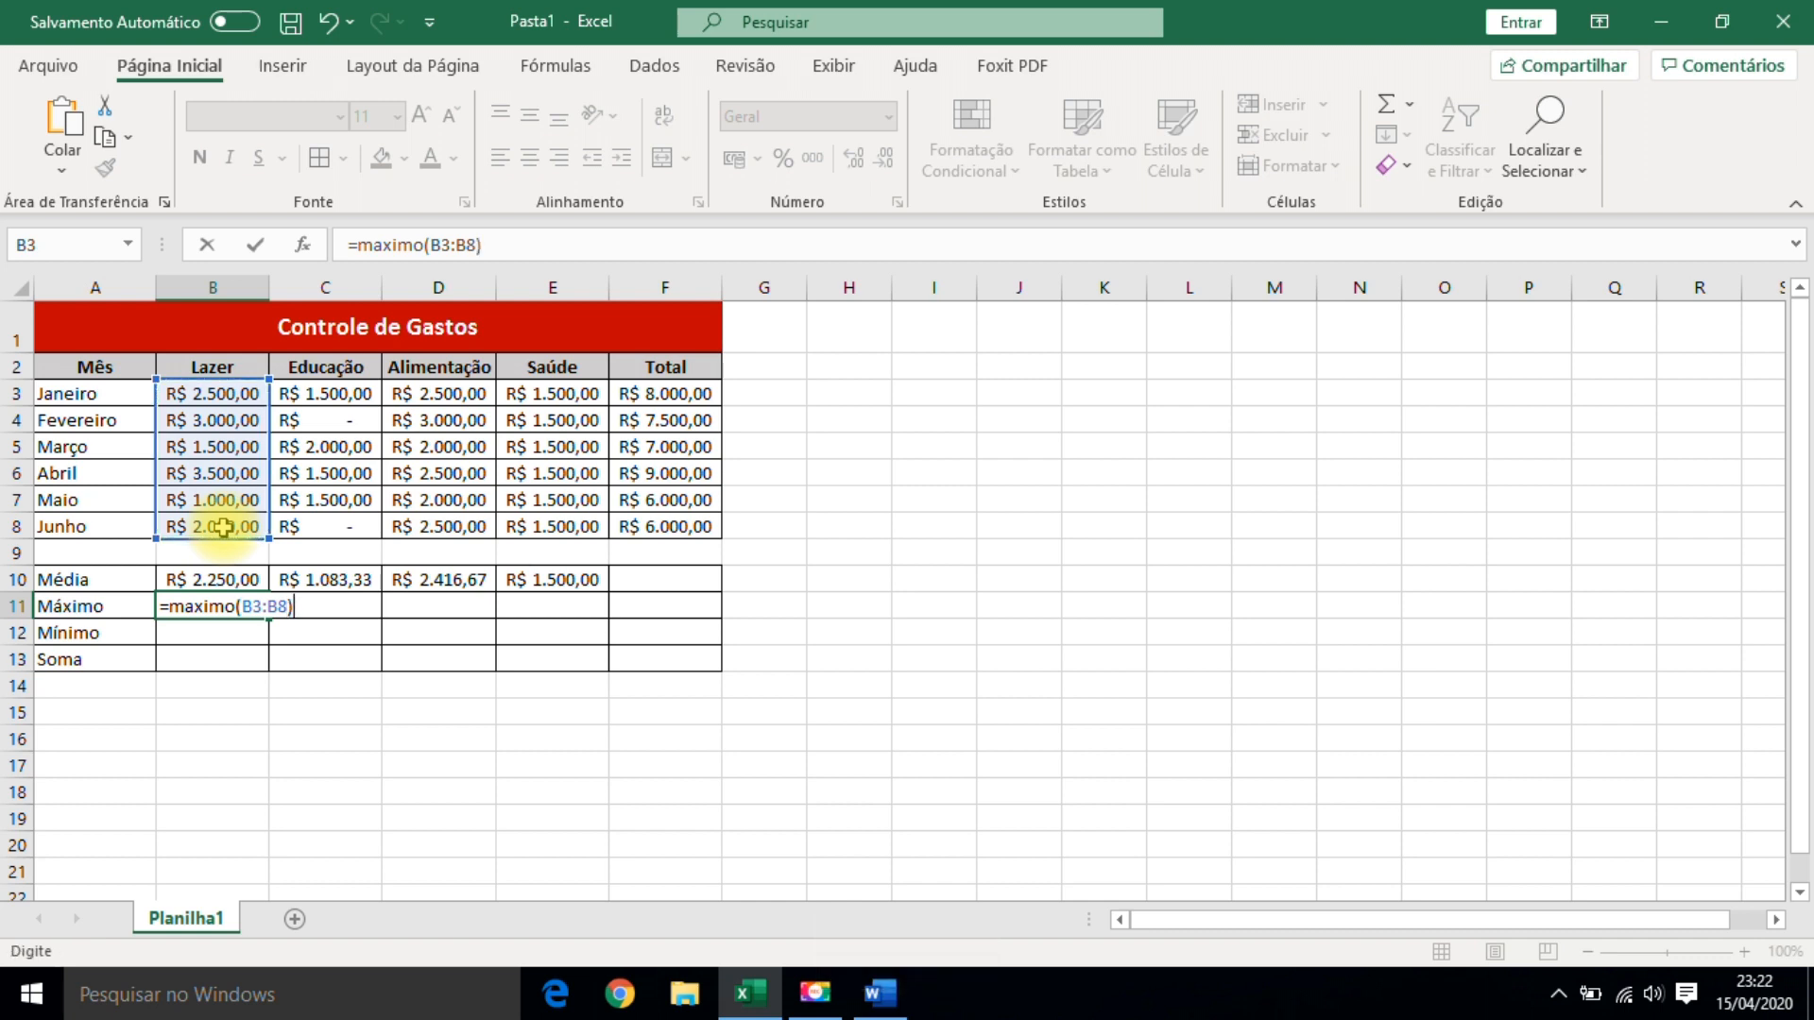
key("Return")
Calculate the highest Educação expense in C11 of the Máximo row with the formula =maximo(C3:C8)
left_click(322, 606)
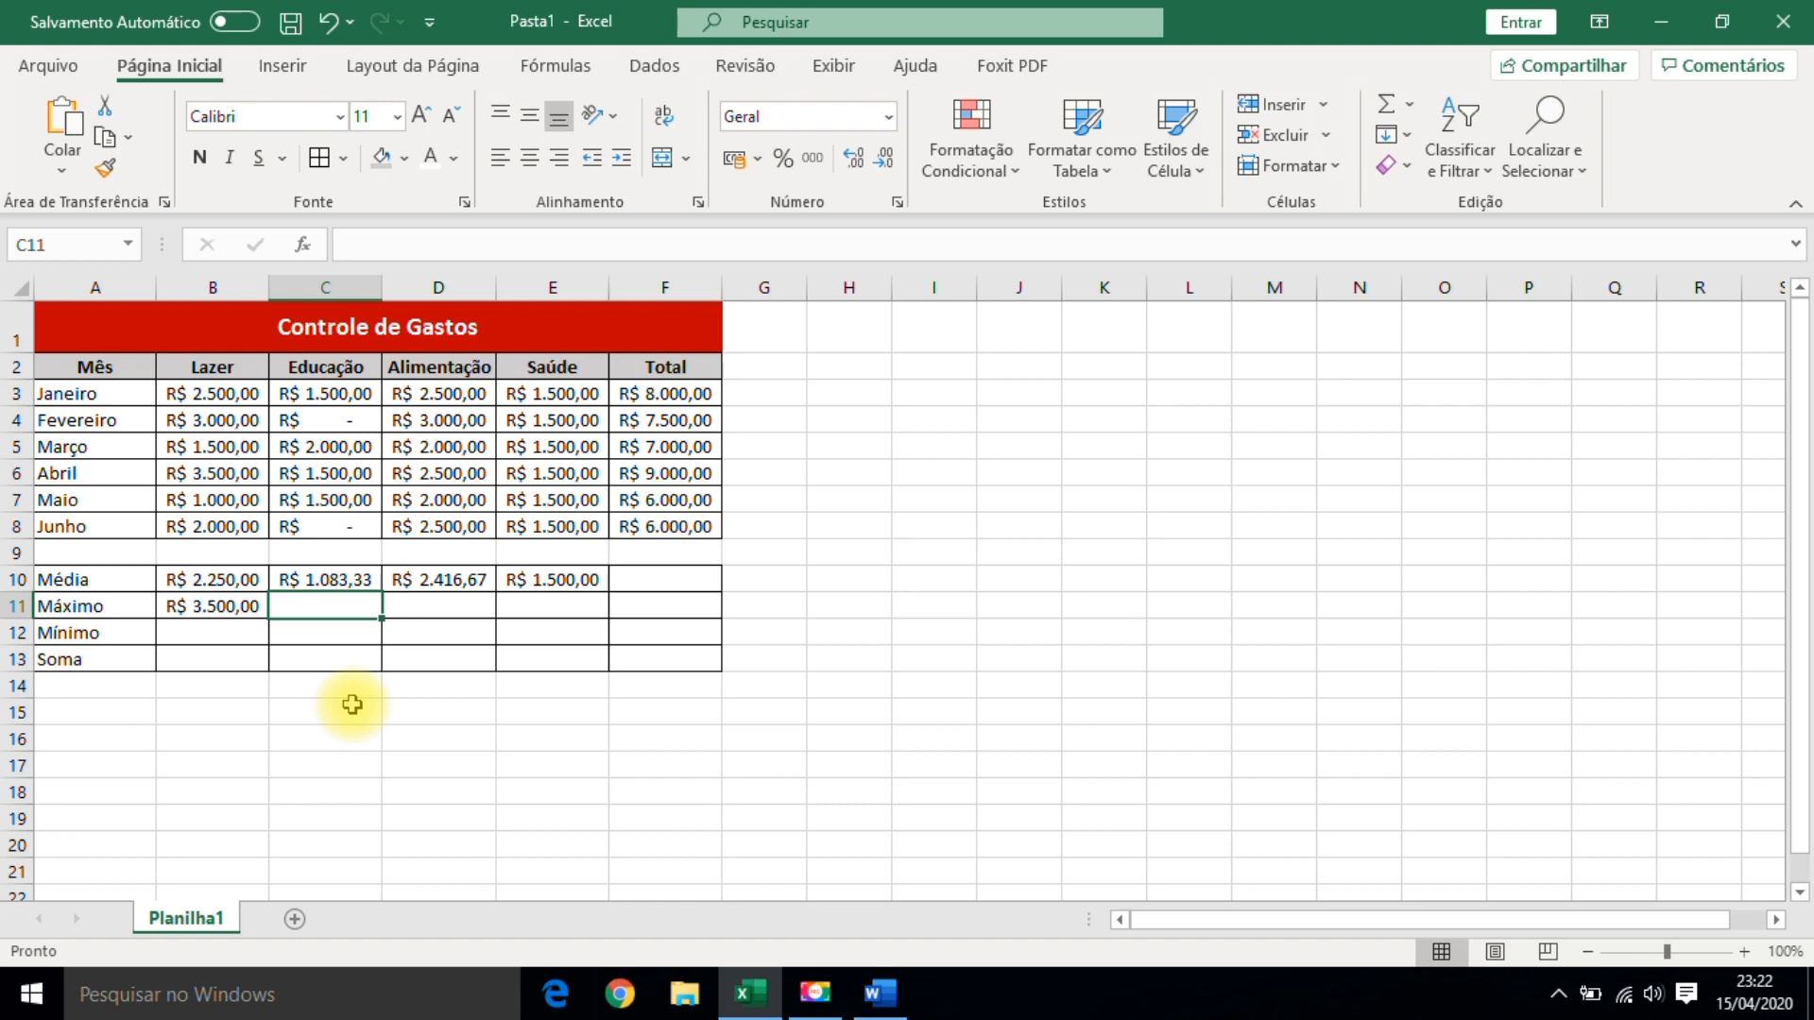
type("=max")
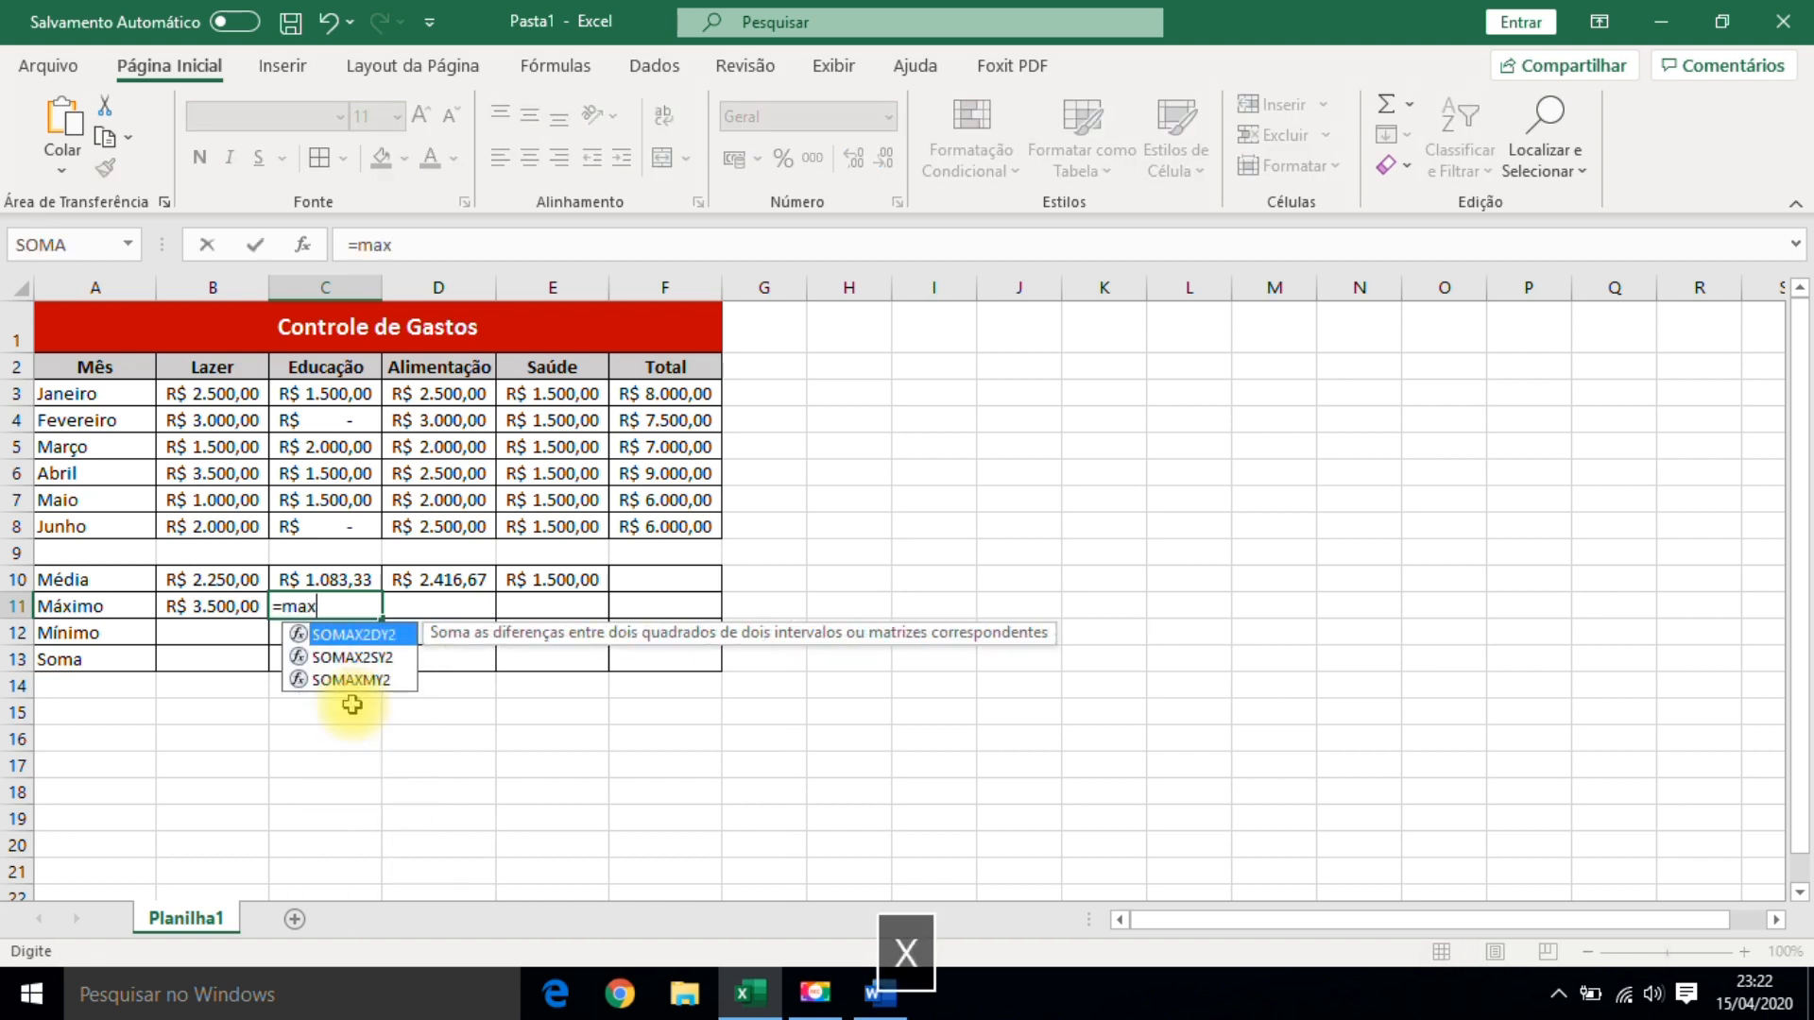
type("imo")
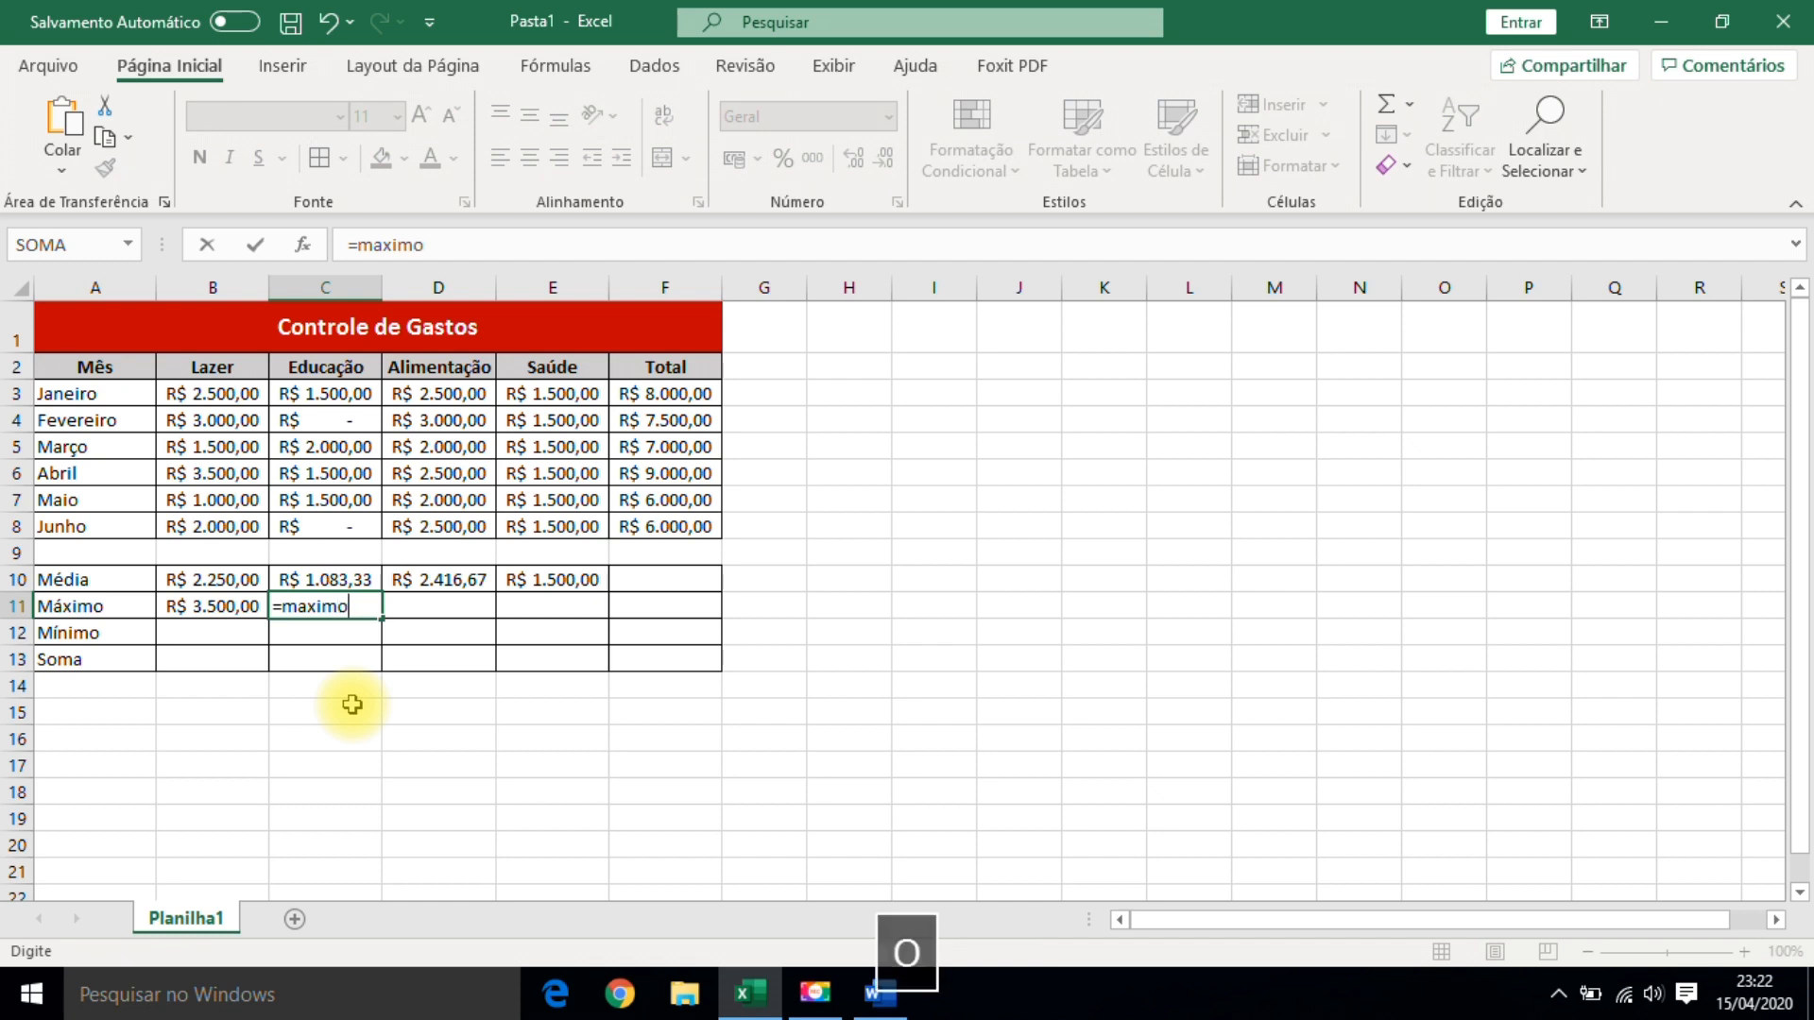
type("(")
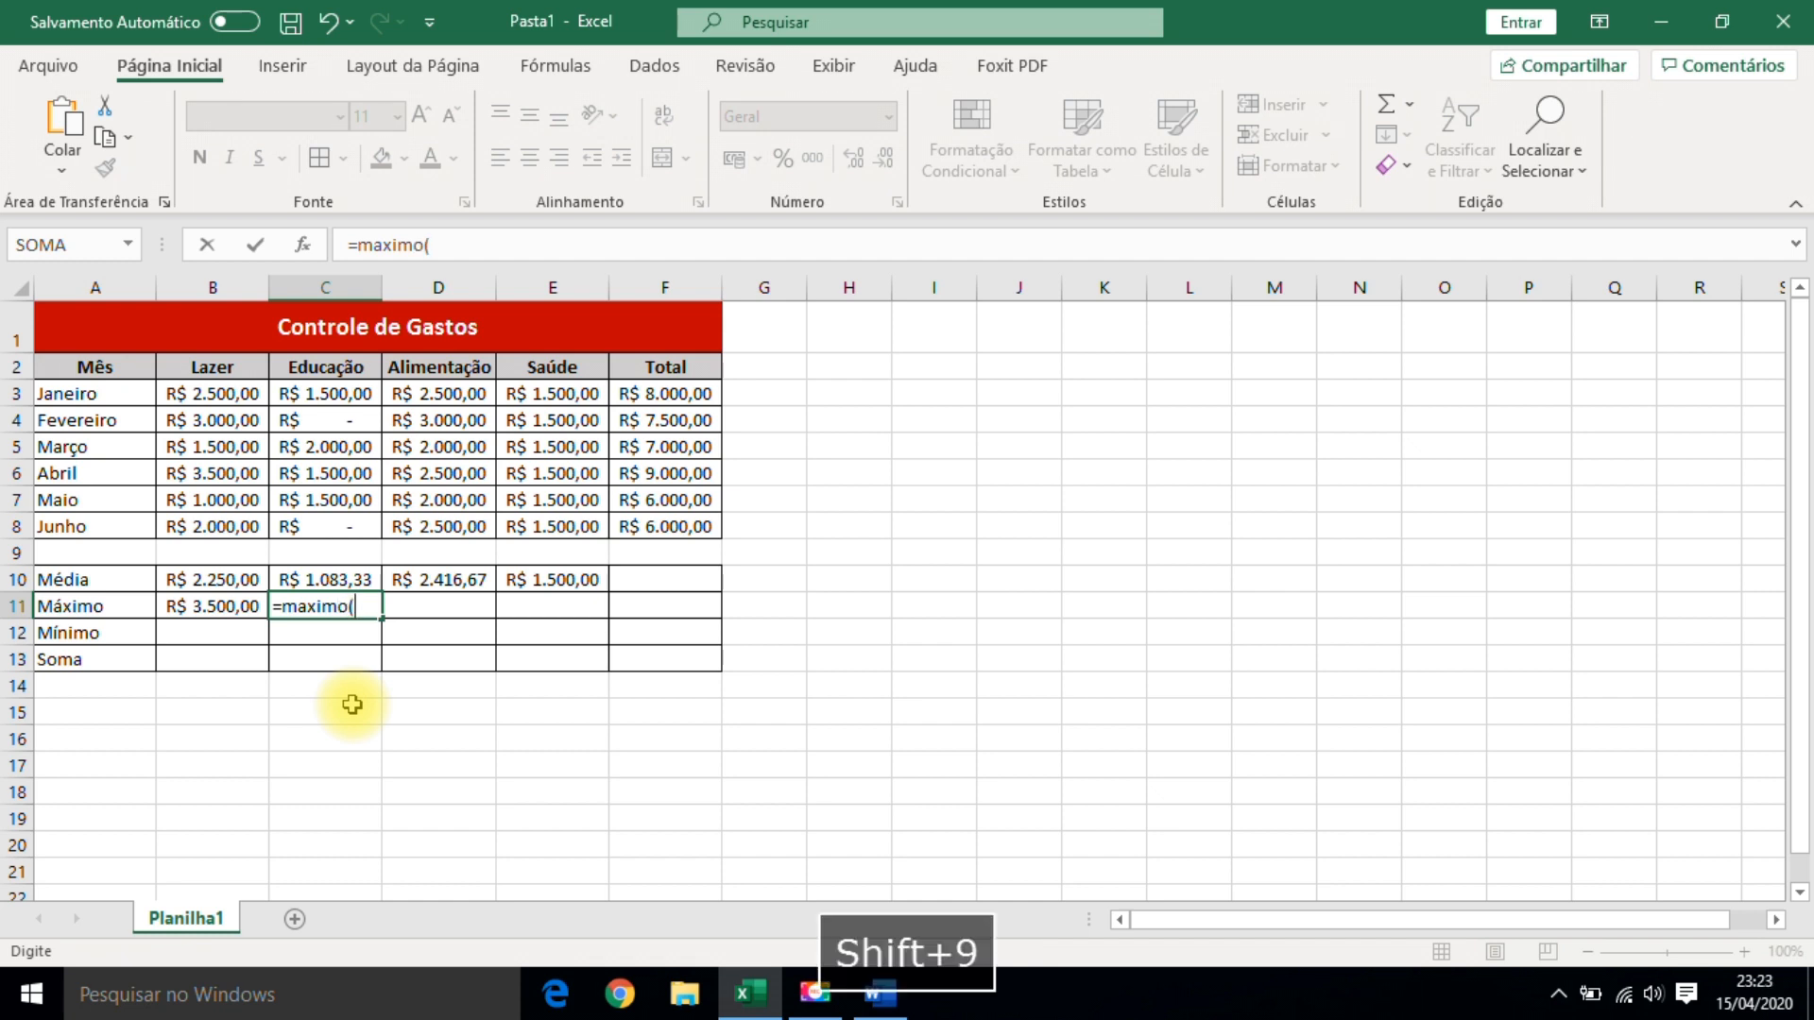
left_click(356, 395)
left_click_drag(355, 395, 318, 519)
type(")")
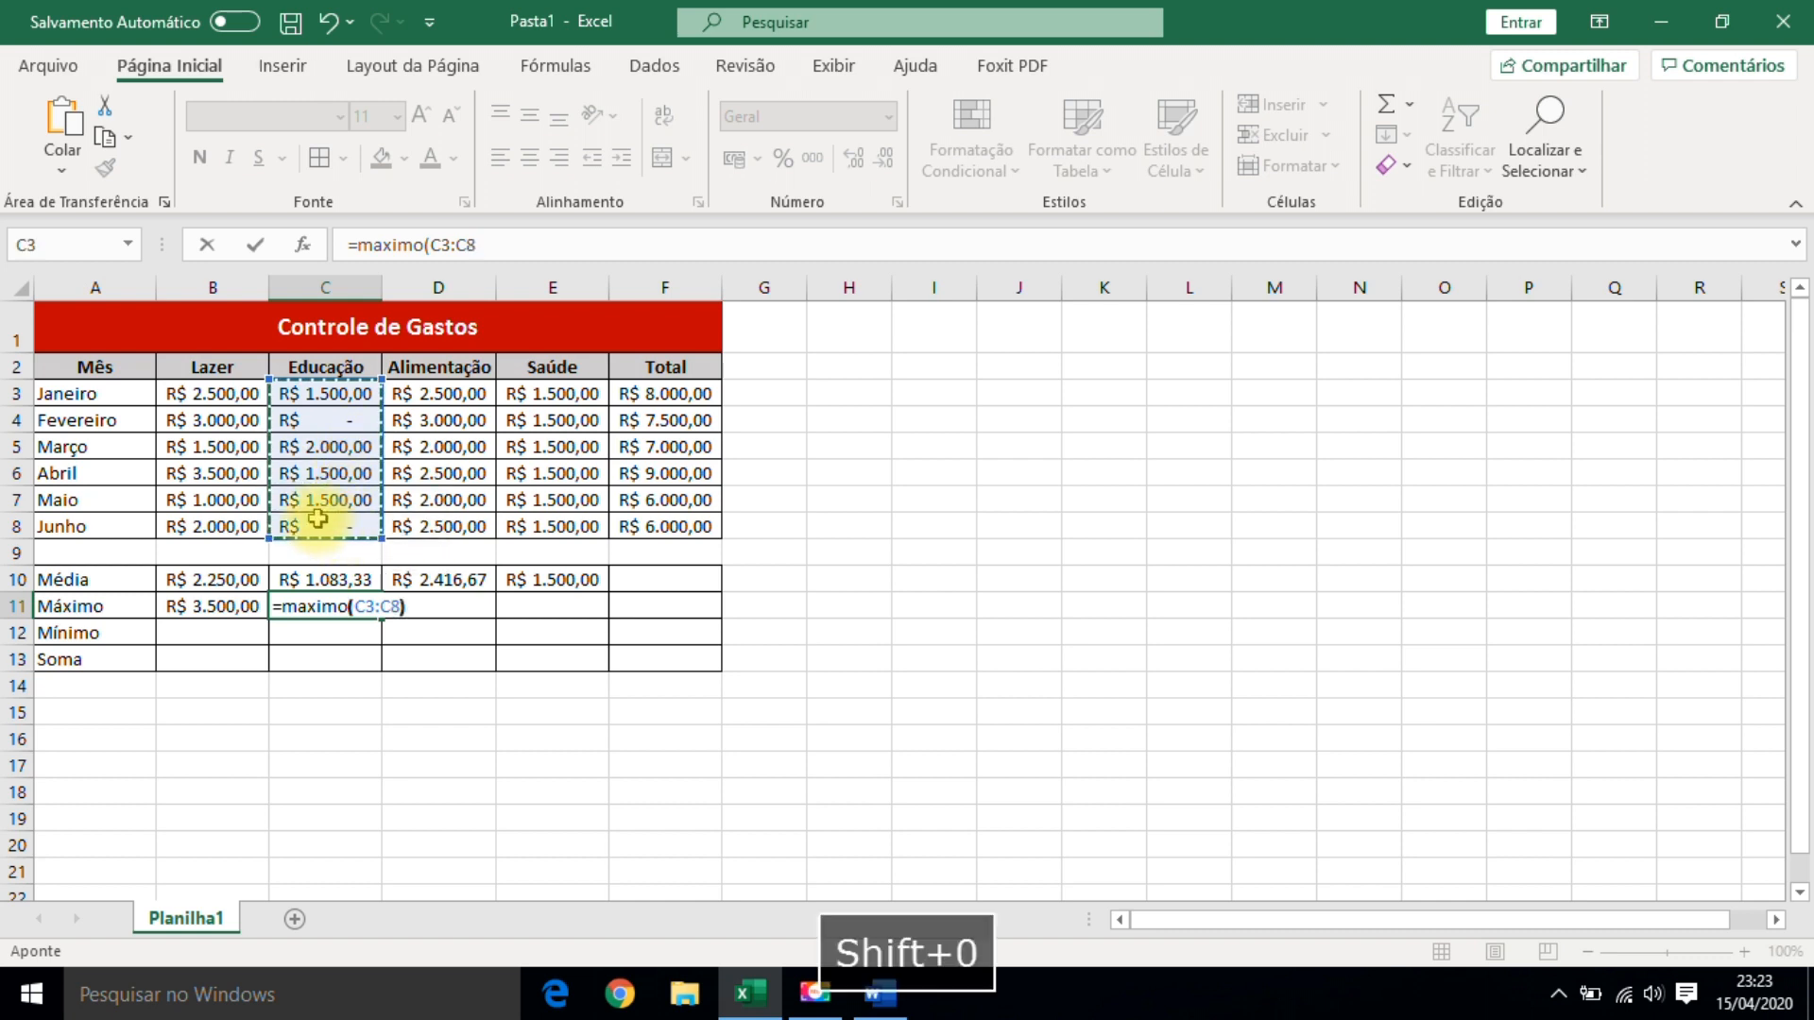
key("Return")
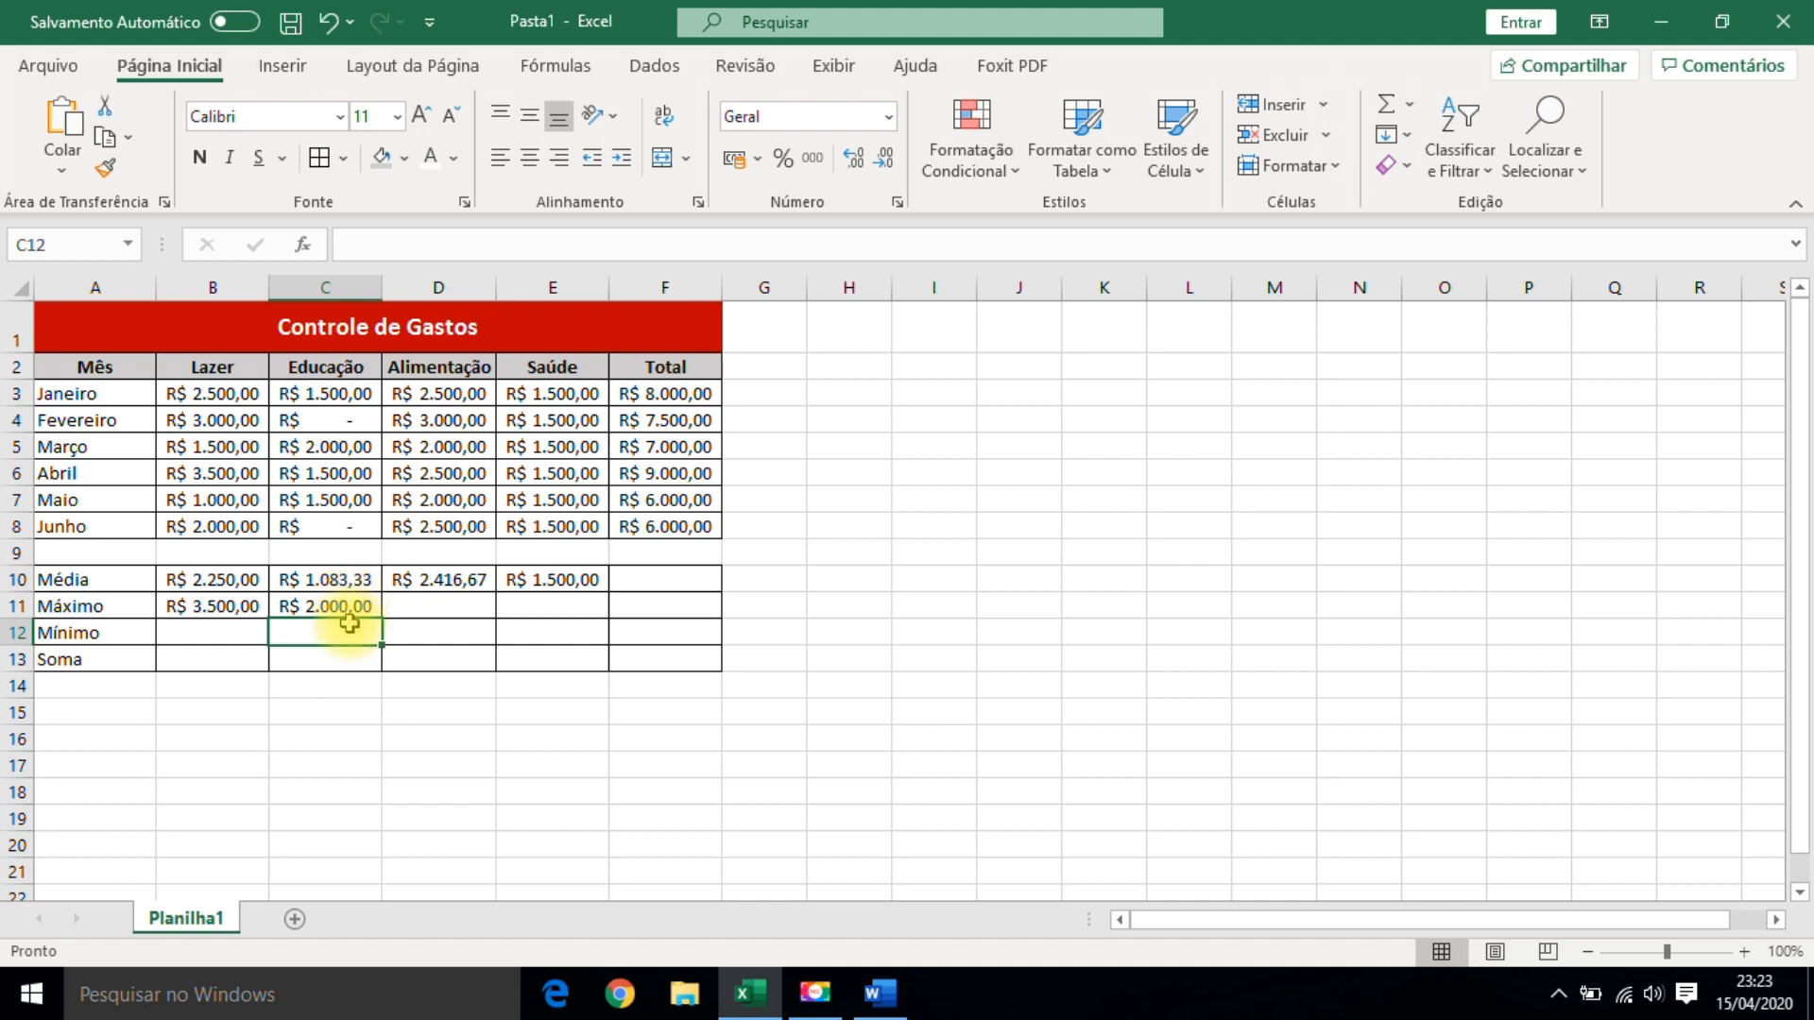
Calculate the lowest Lazer expense in B12 of the Mínimo row with the formula =minimo(B3:B8)
left_click(212, 633)
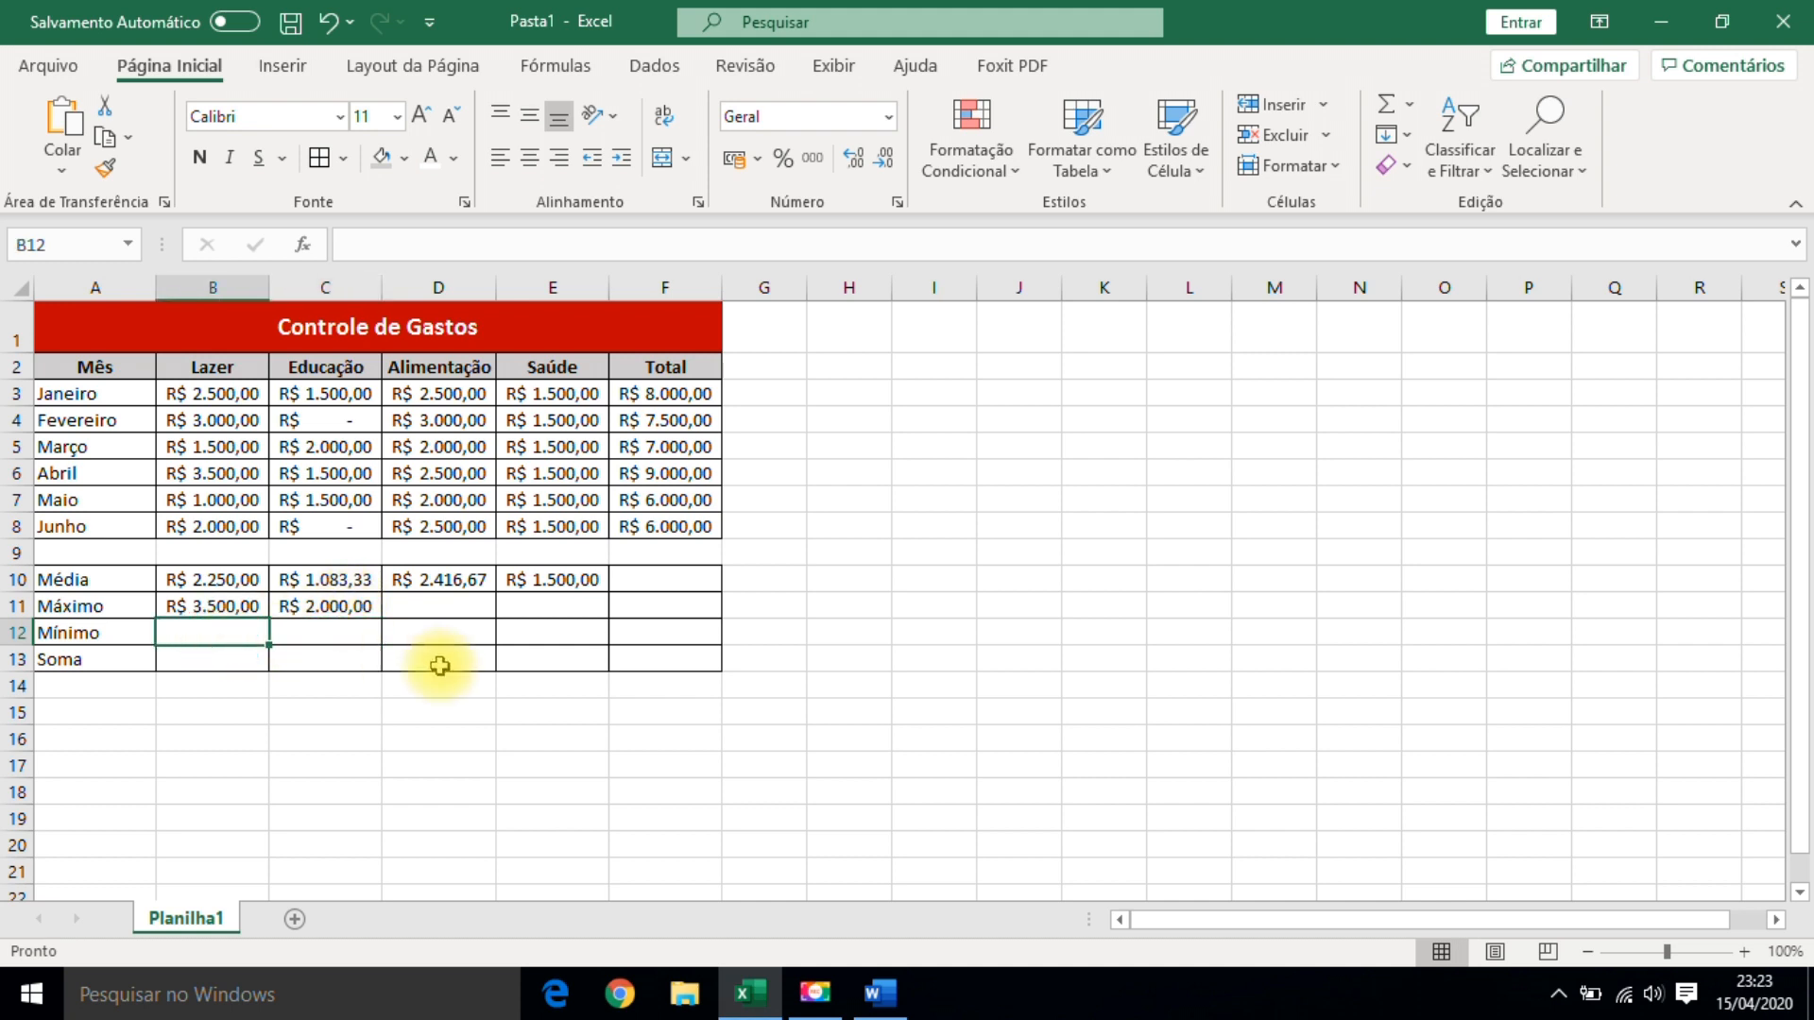
type("=")
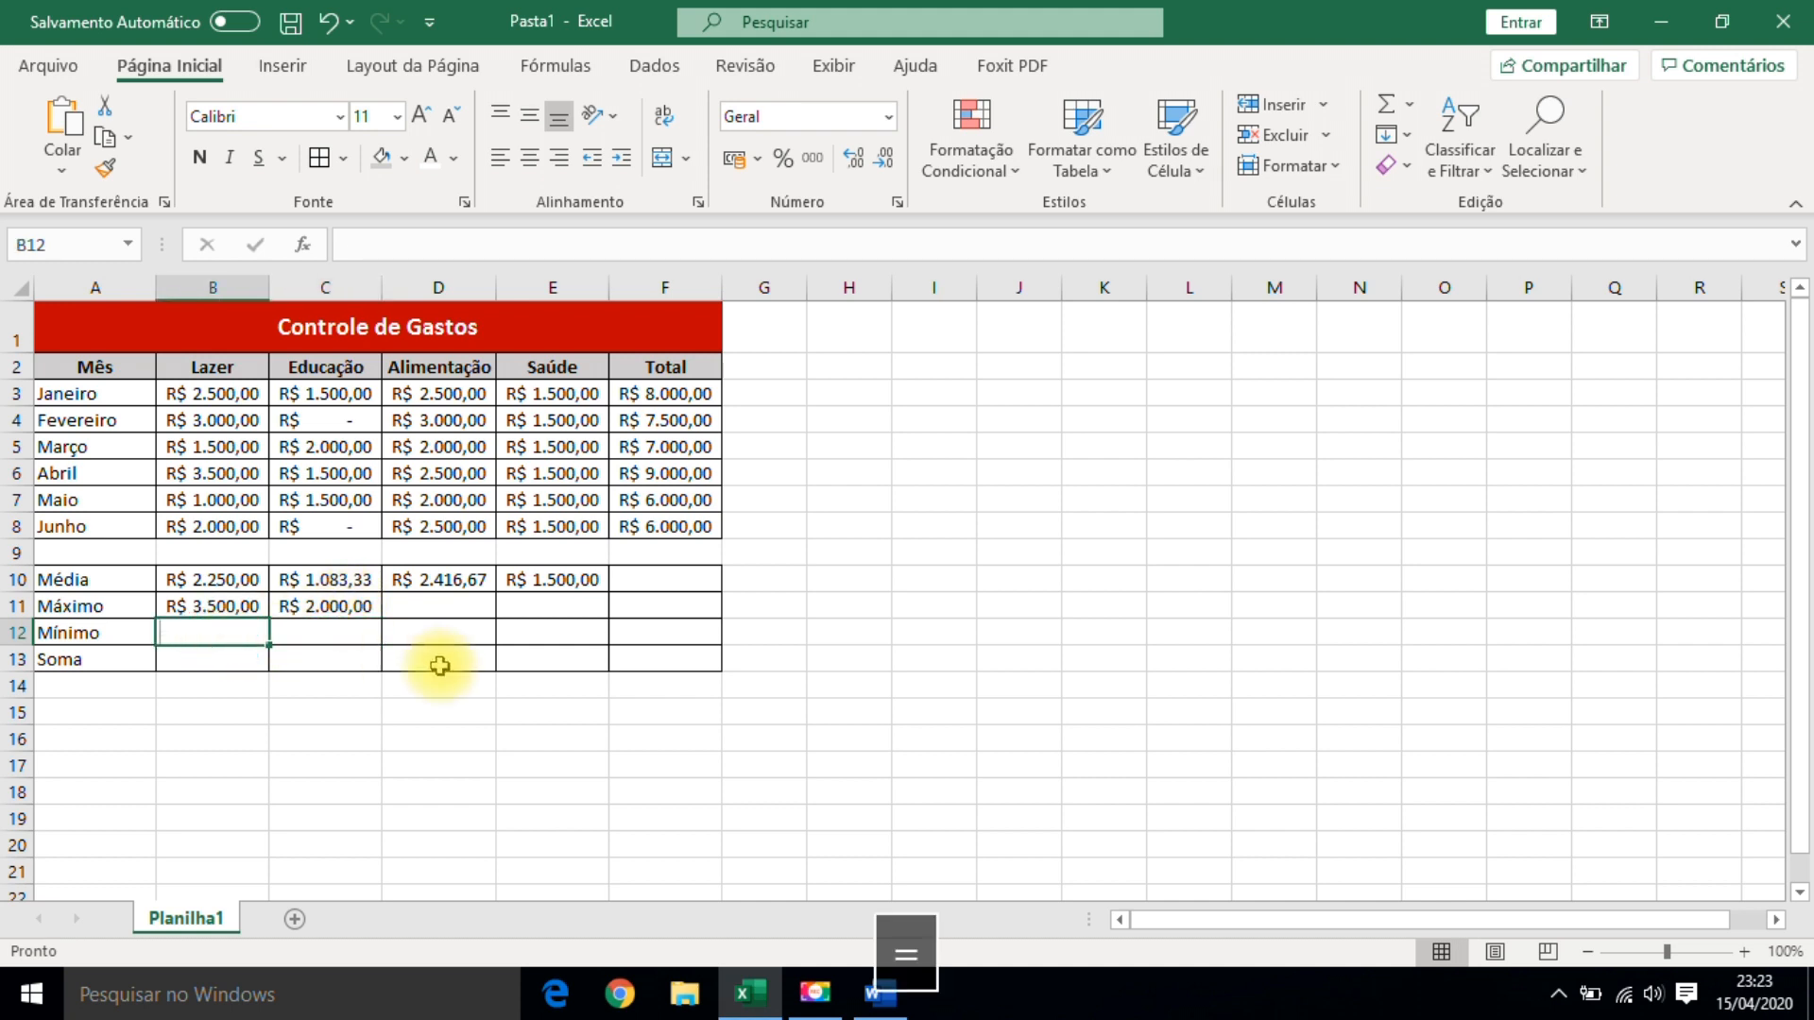
type("mi")
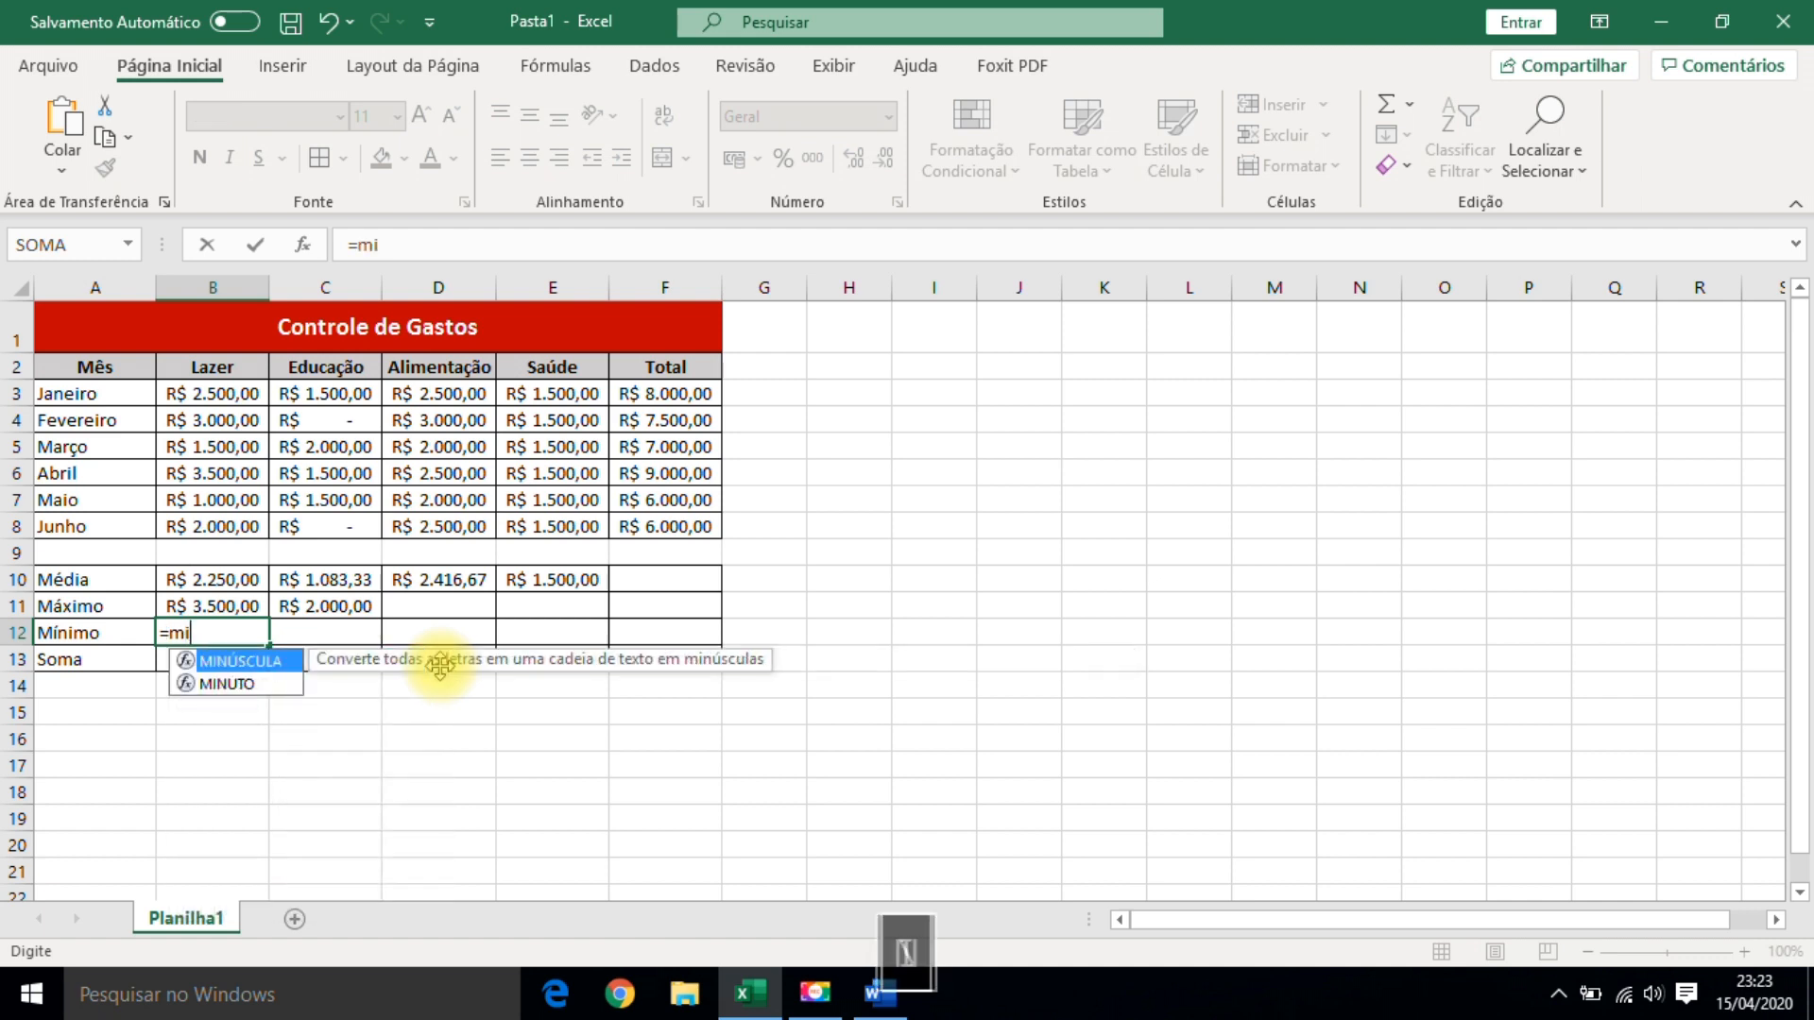
type("nimo(")
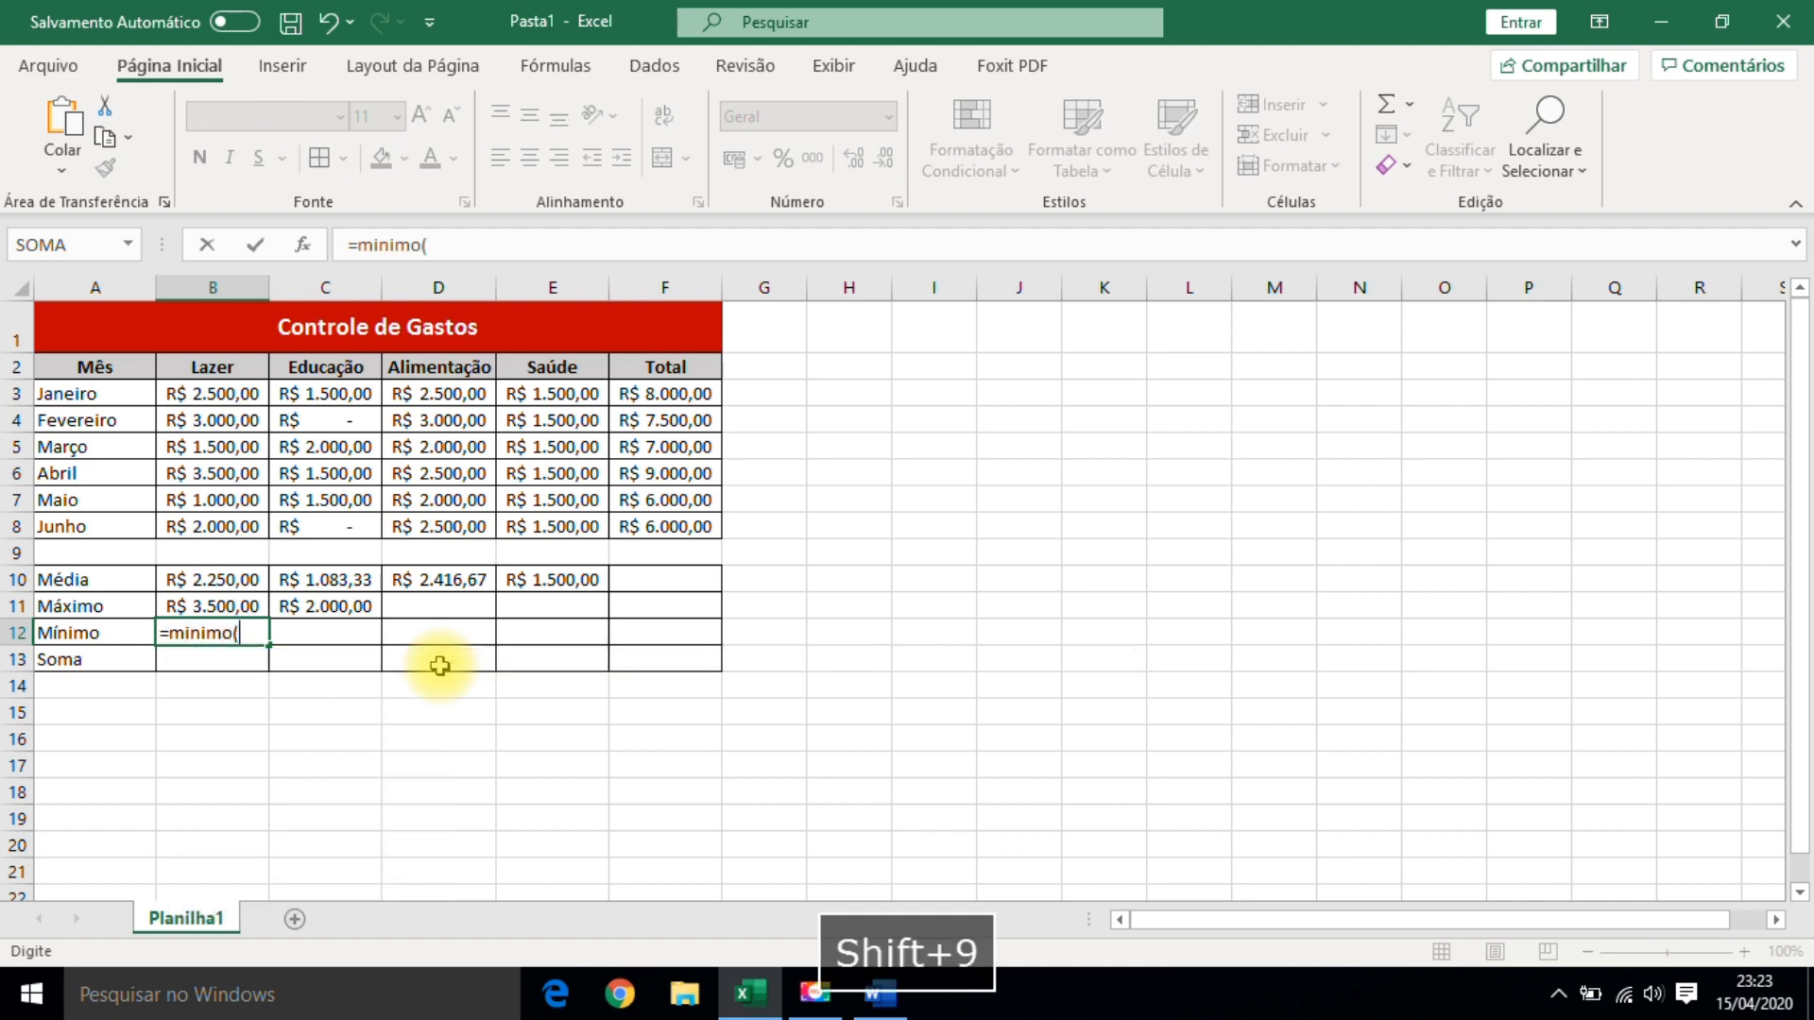
left_click_drag(223, 395, 223, 529)
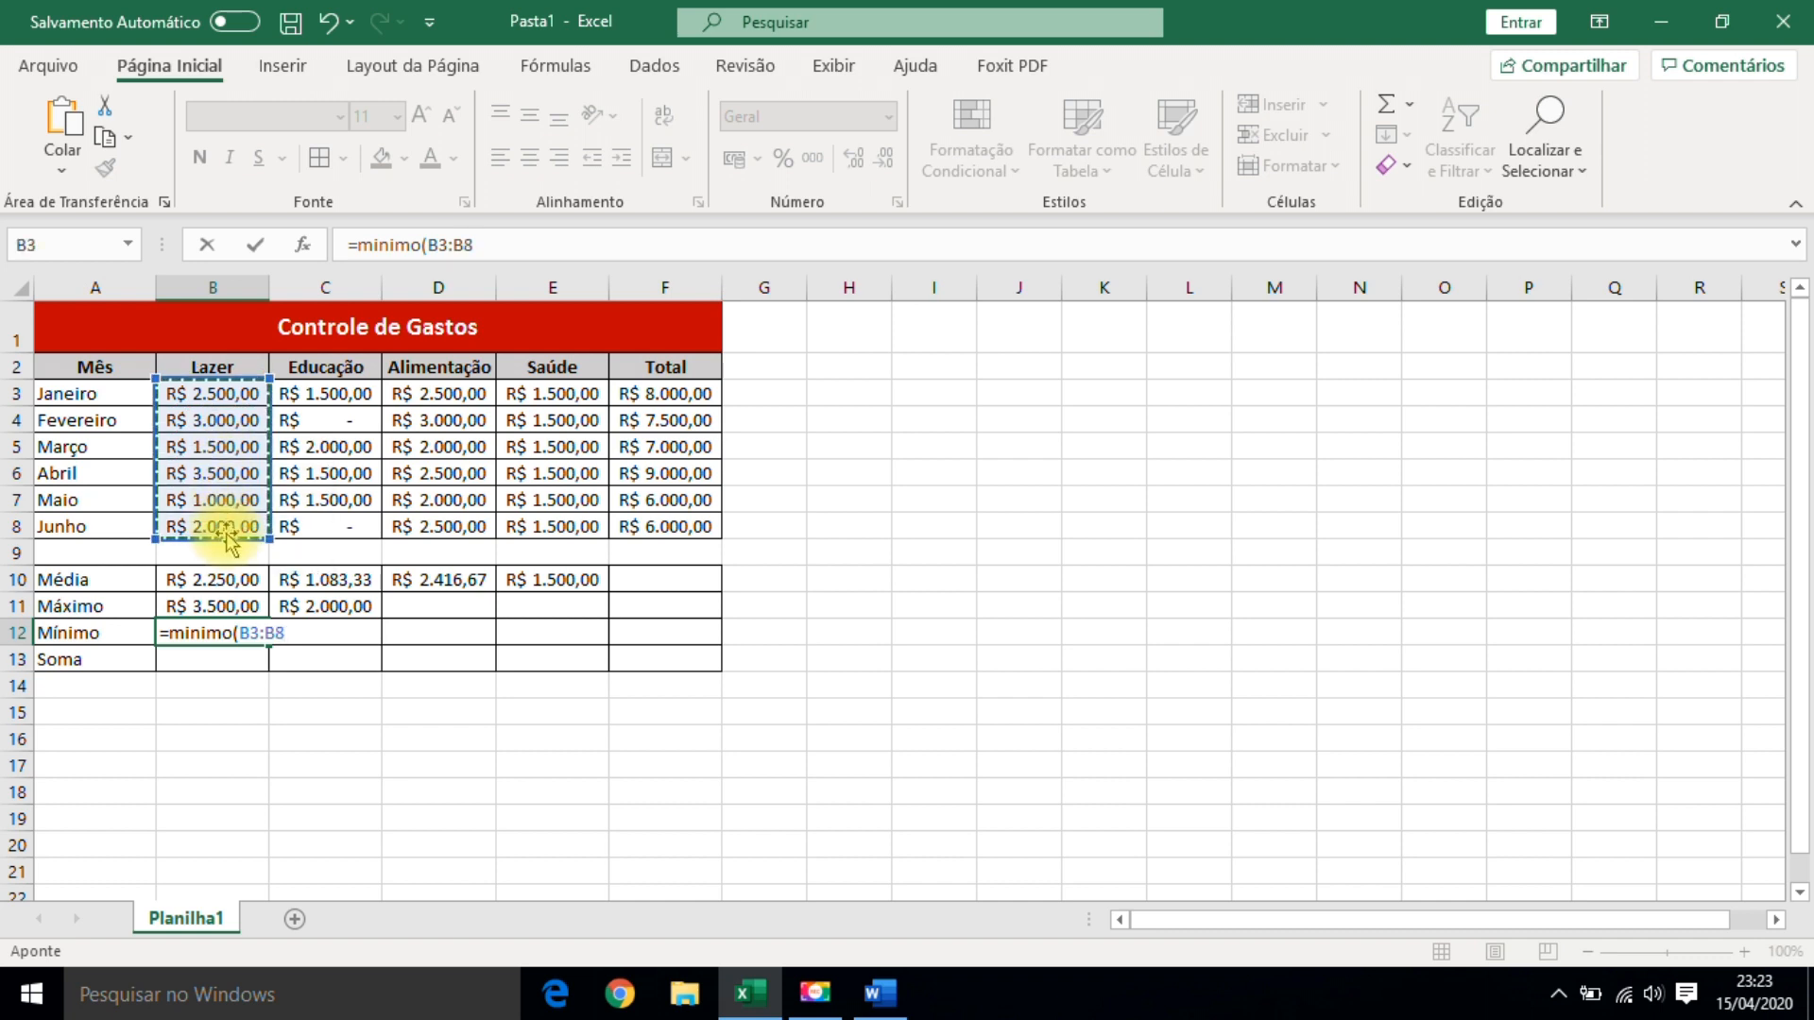
type(")")
key("Return")
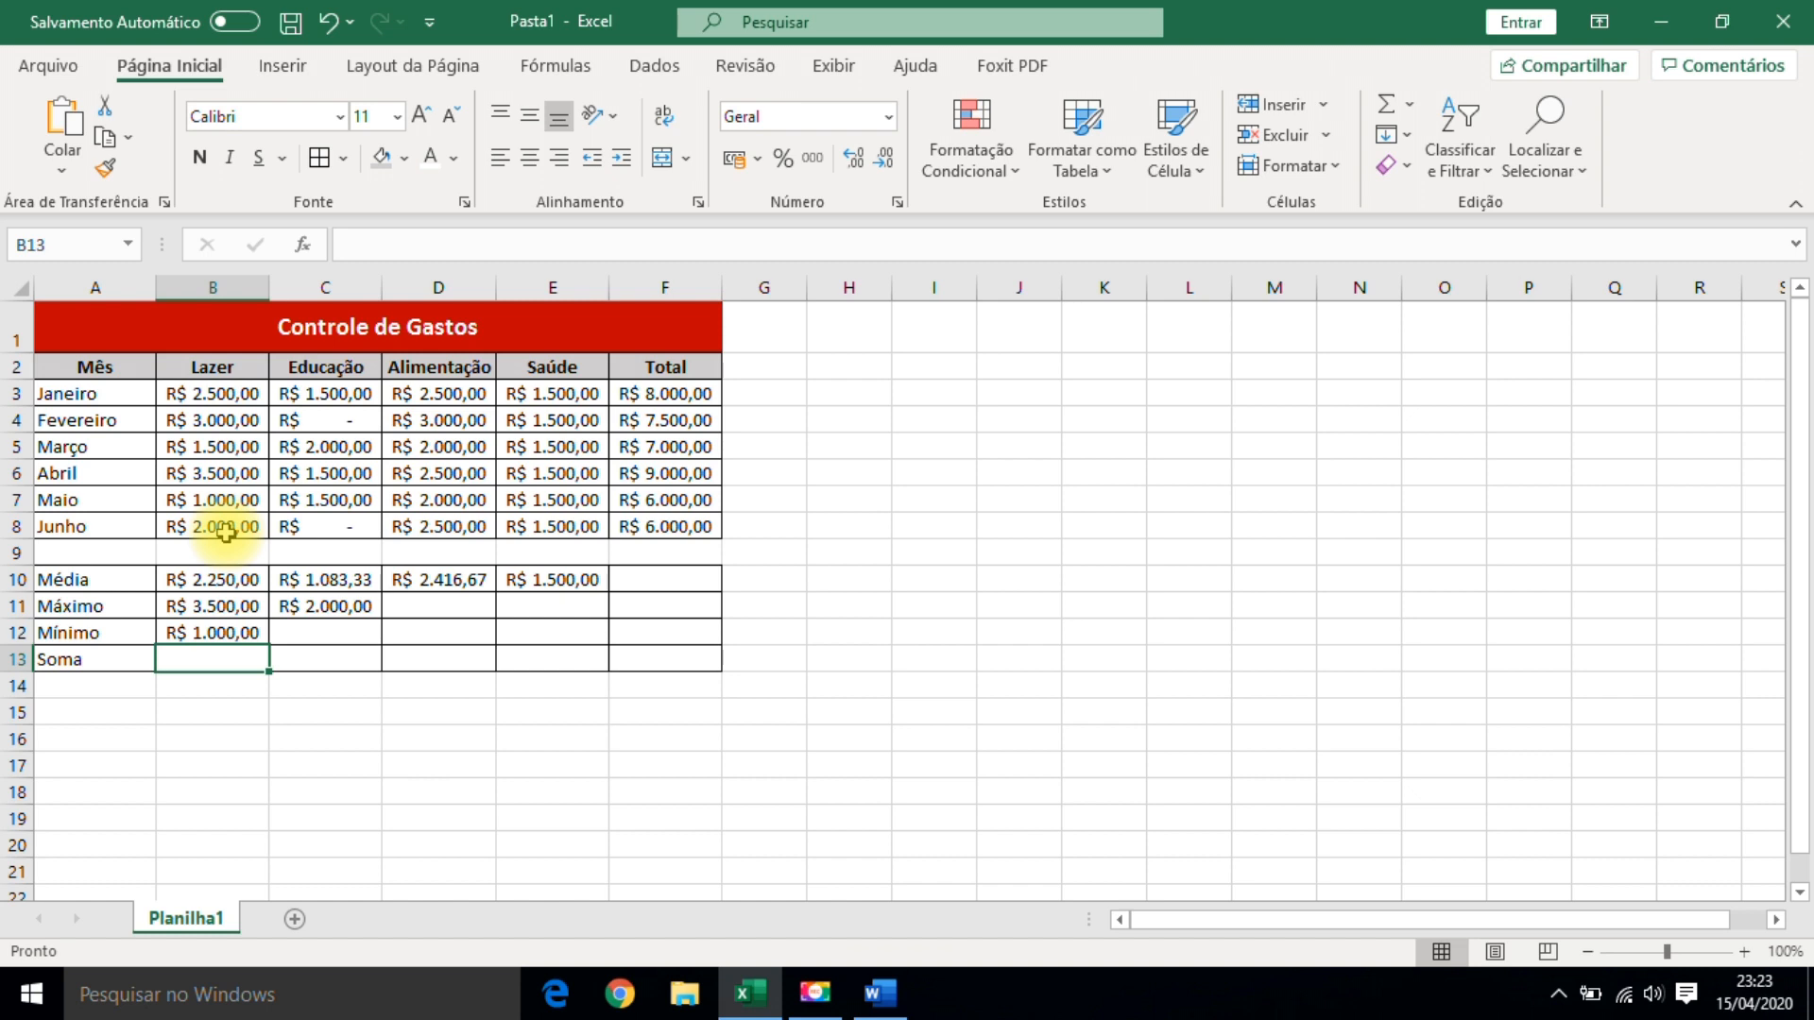
Add up the Lazer expenses in B13 of the Soma row with the formula =soma(B3:B8)
type("=soma")
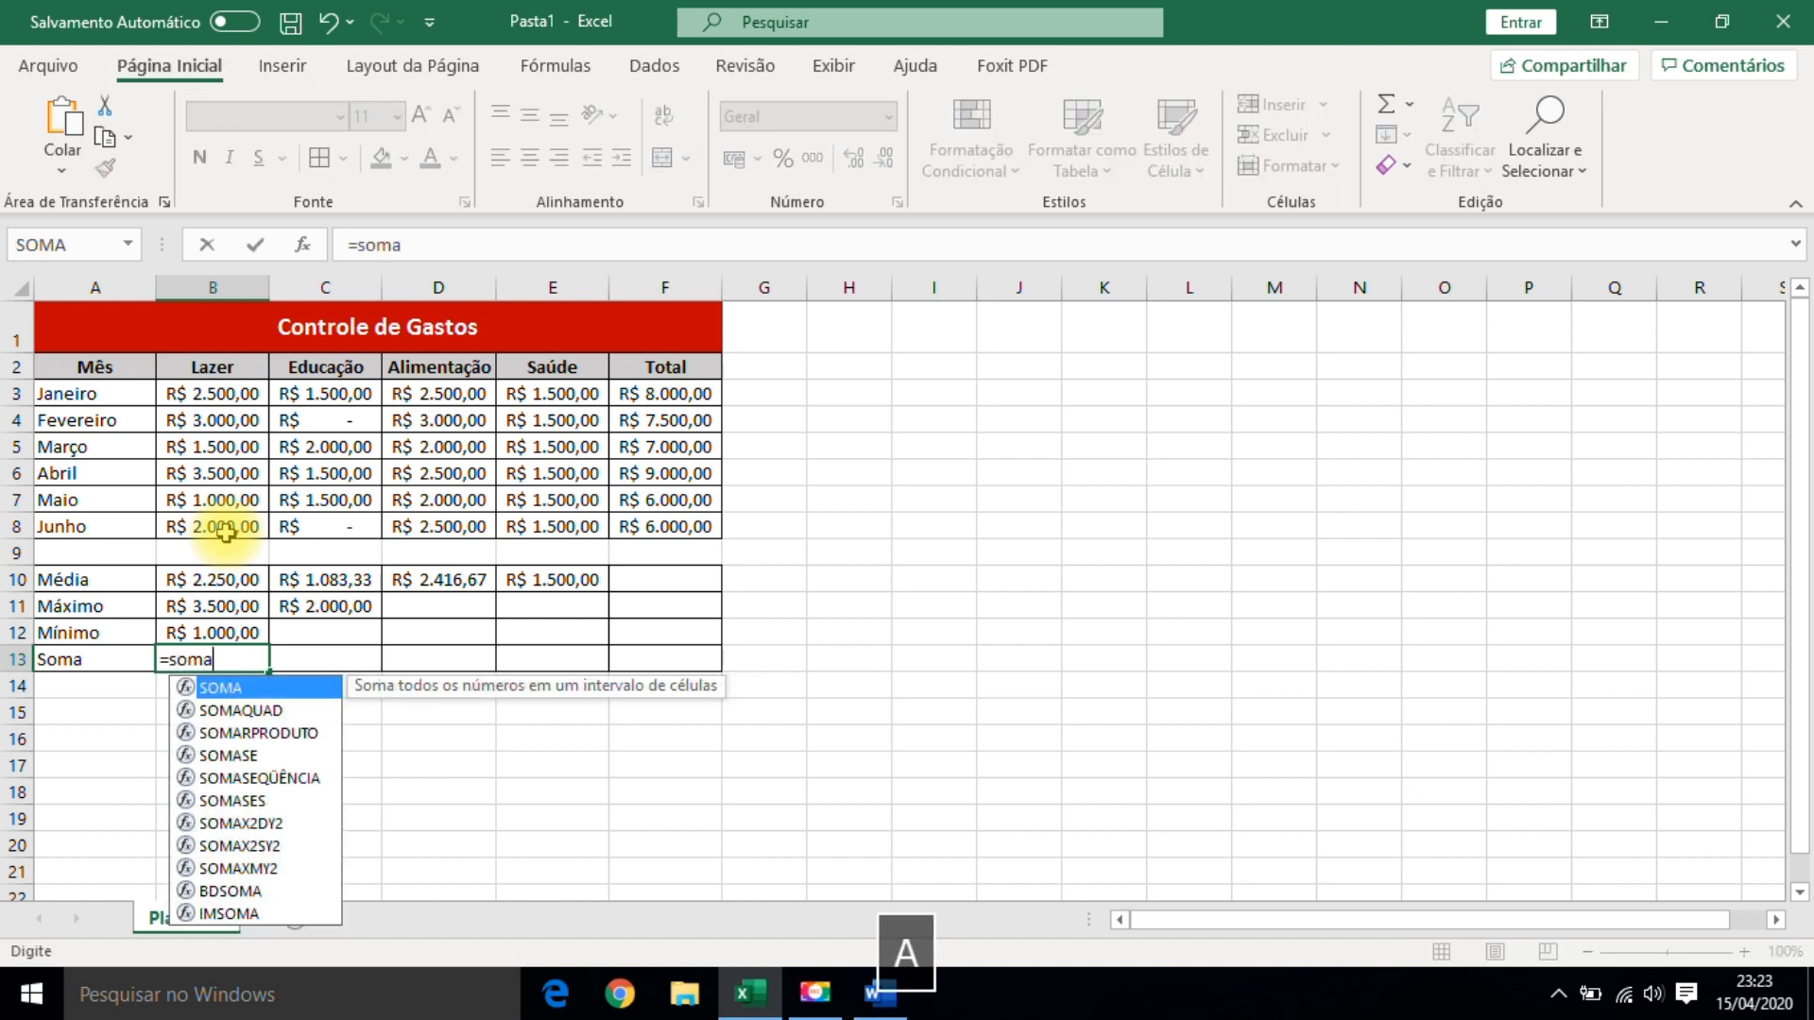
type("(")
left_click_drag(229, 396, 242, 528)
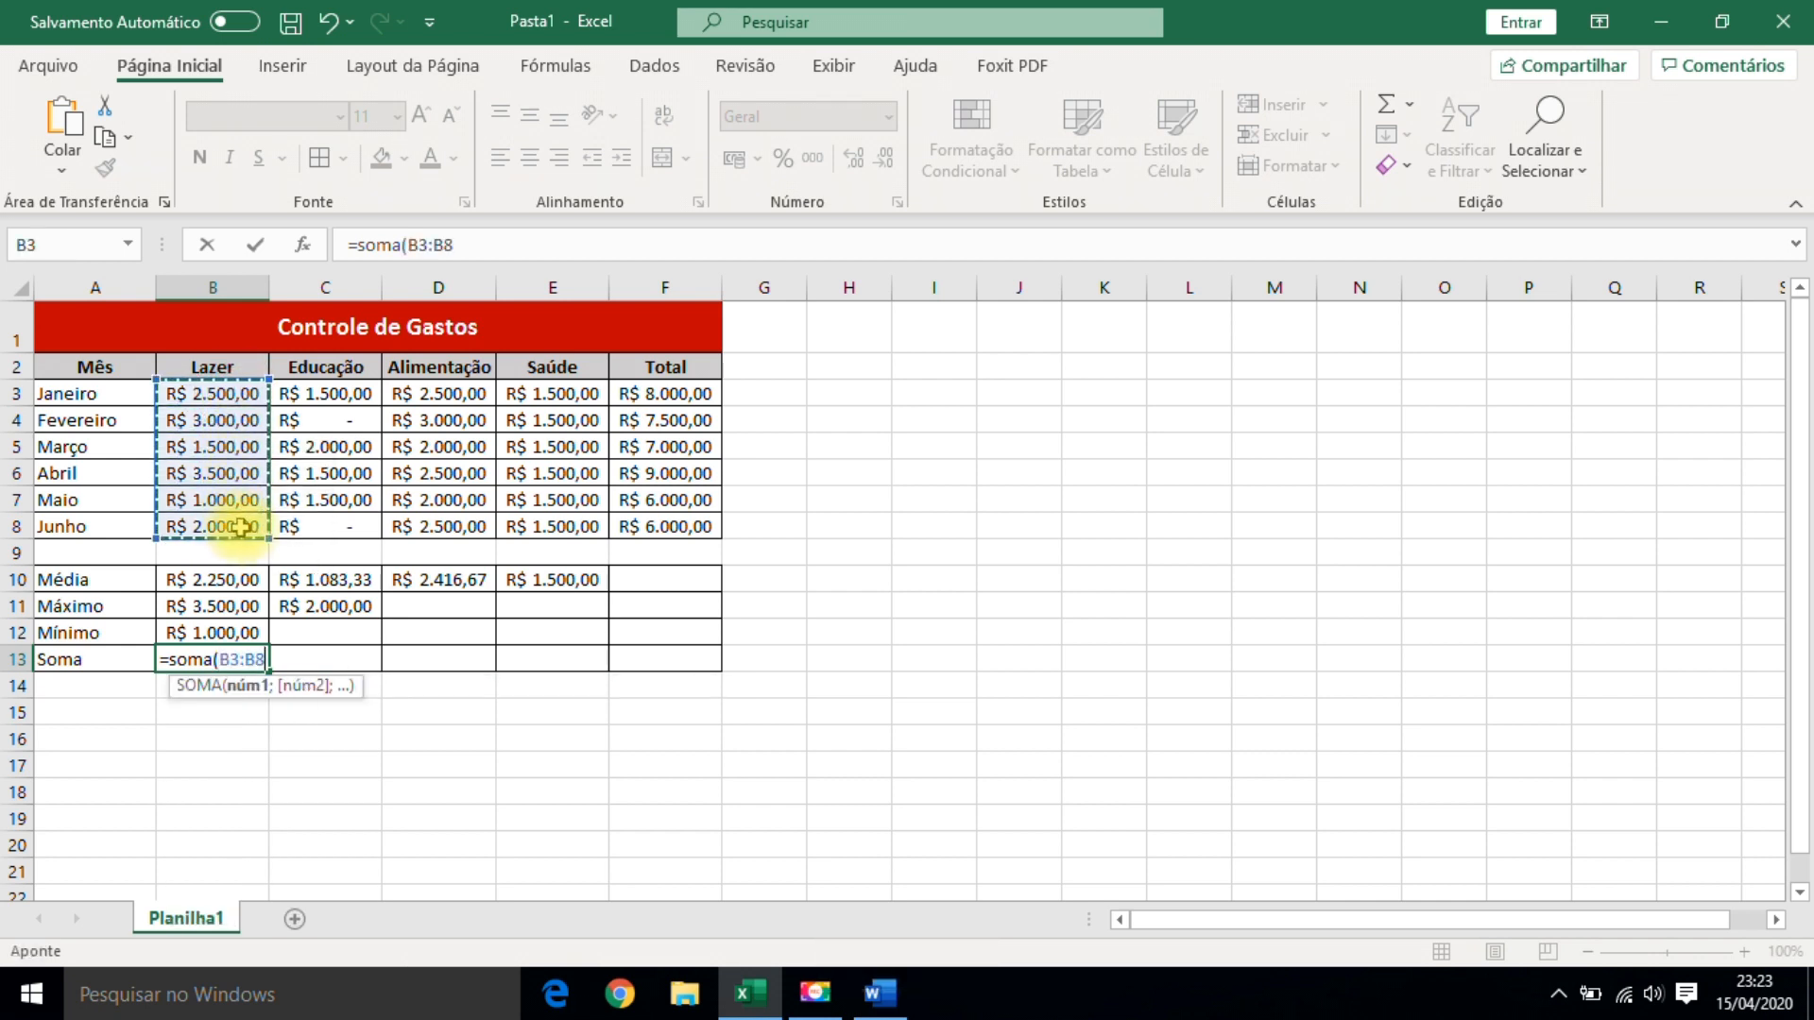
type(")")
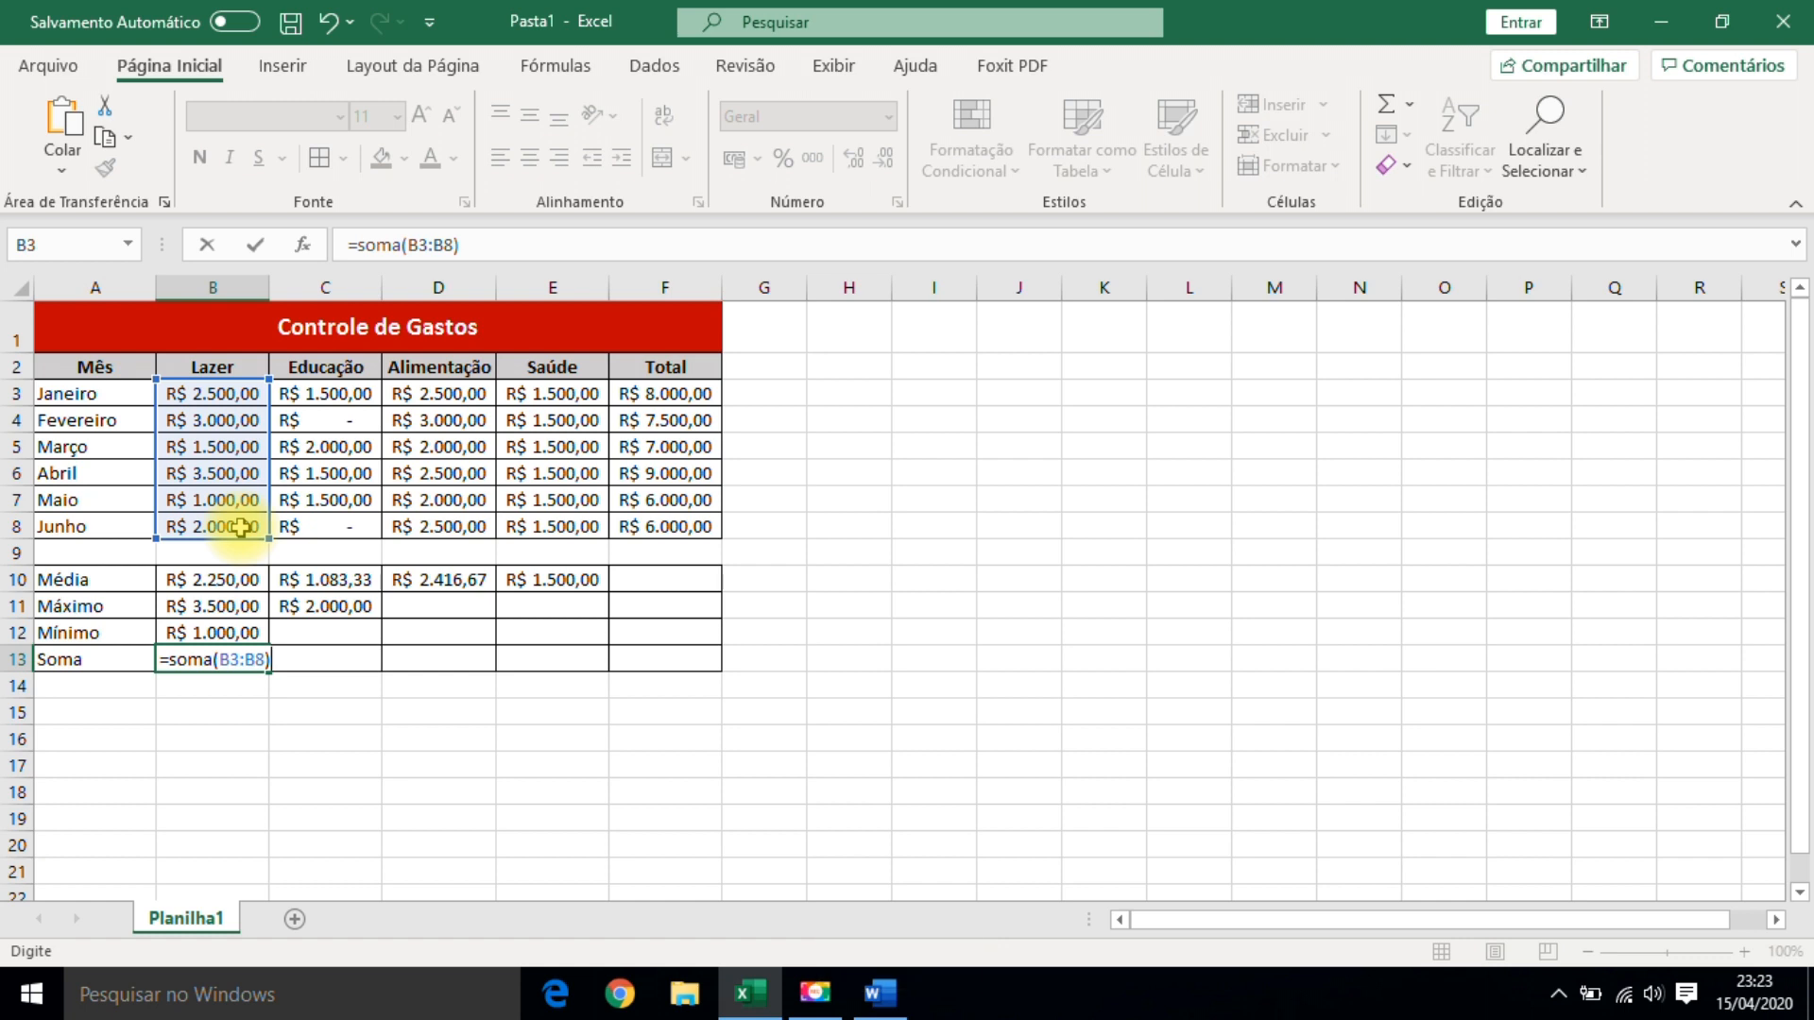
key("Return")
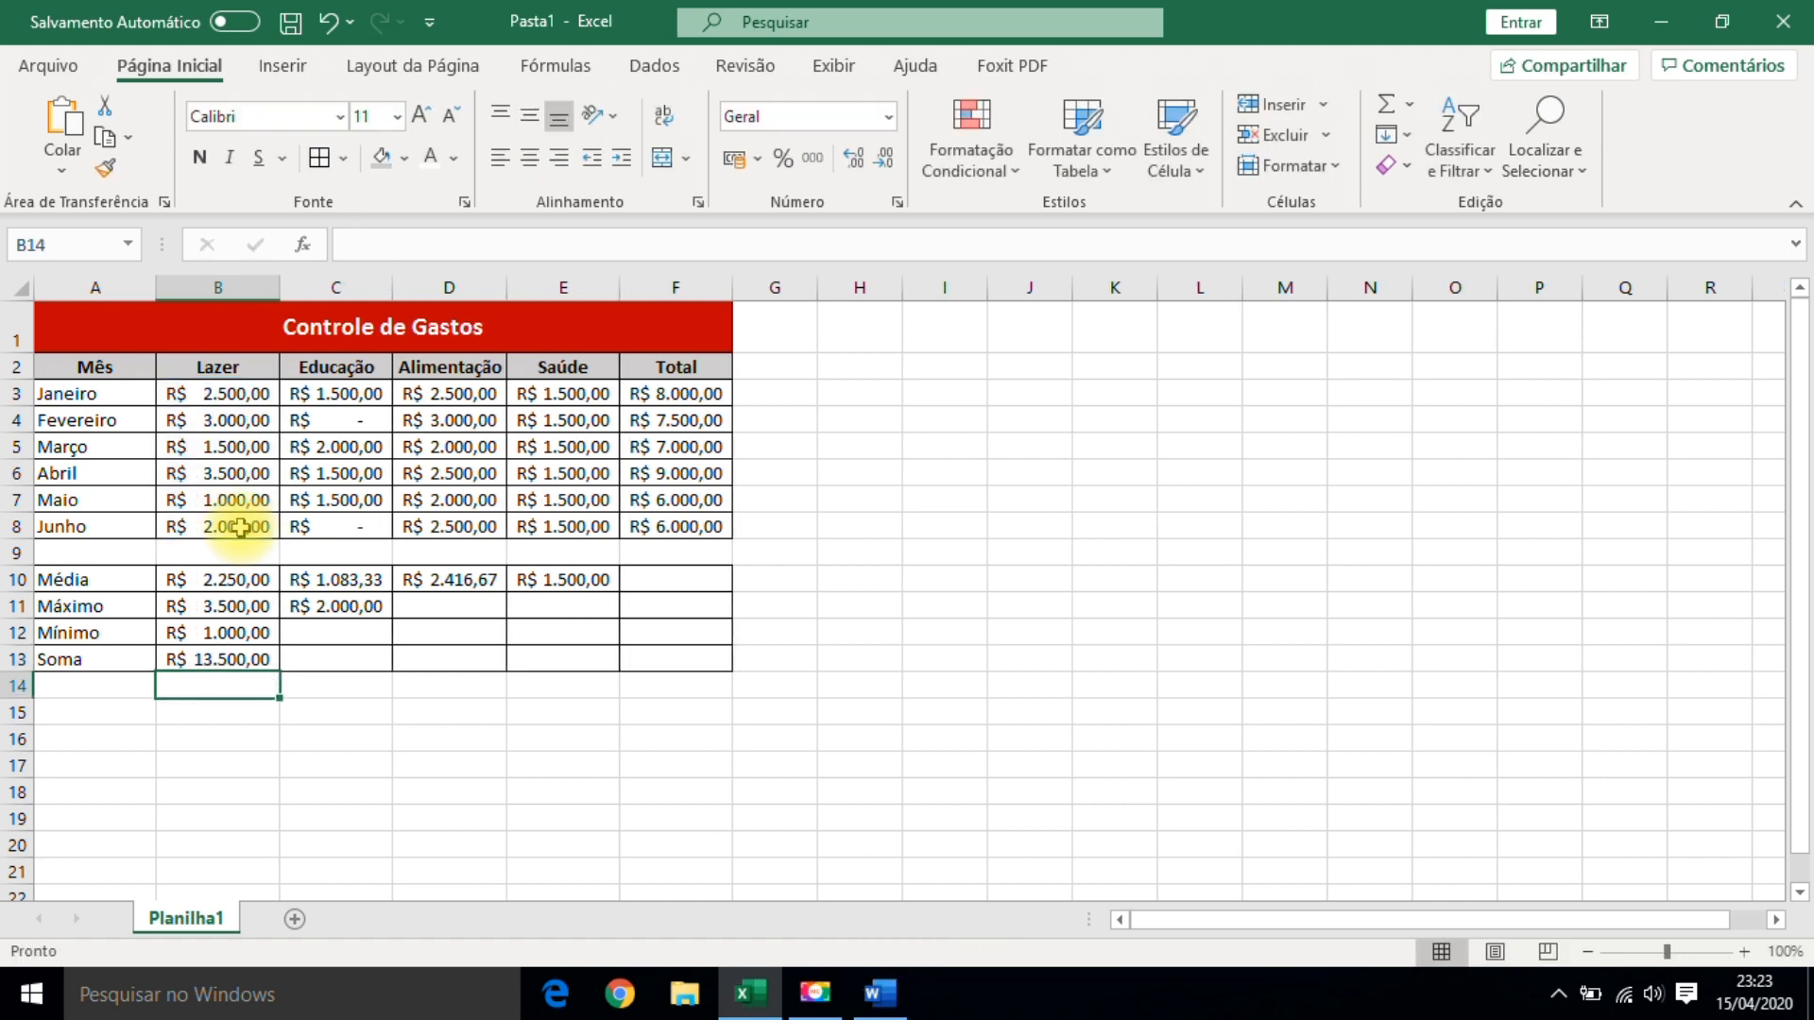
Review the Lazer formulas for Média, Máximo, Mínimo and Soma in cells B10 to B13
left_click(224, 579)
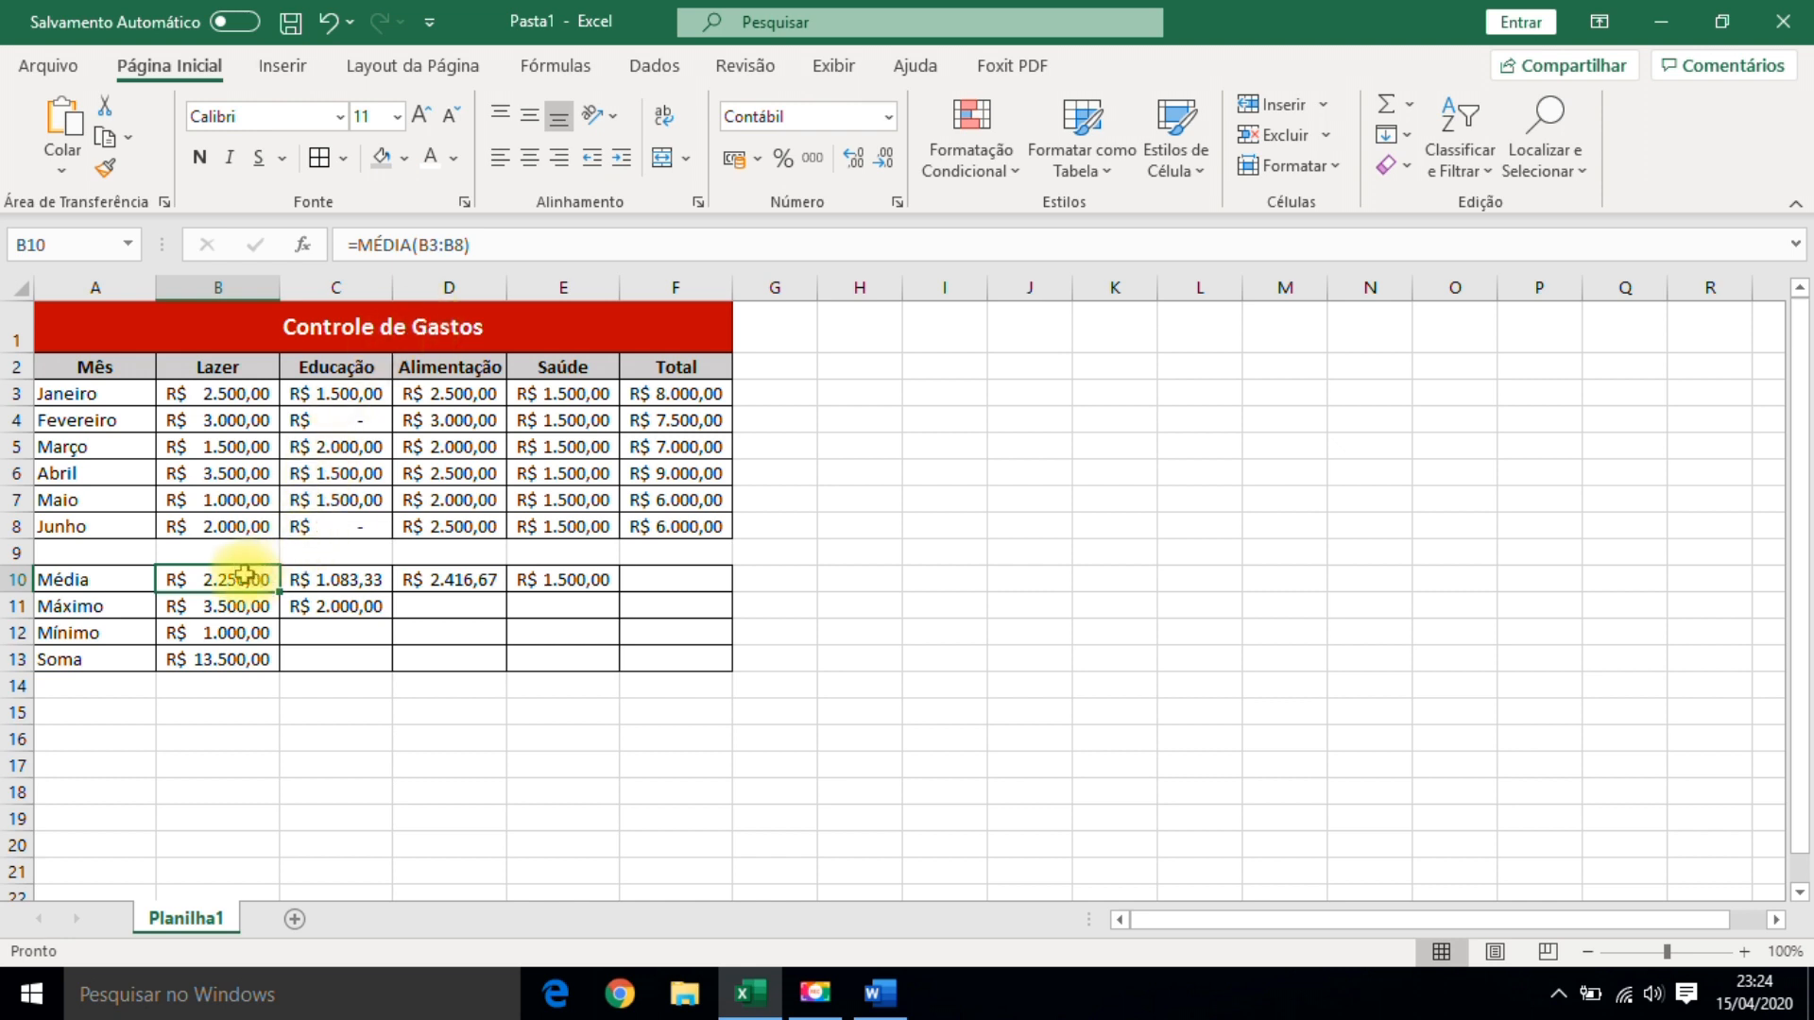
left_click(232, 607)
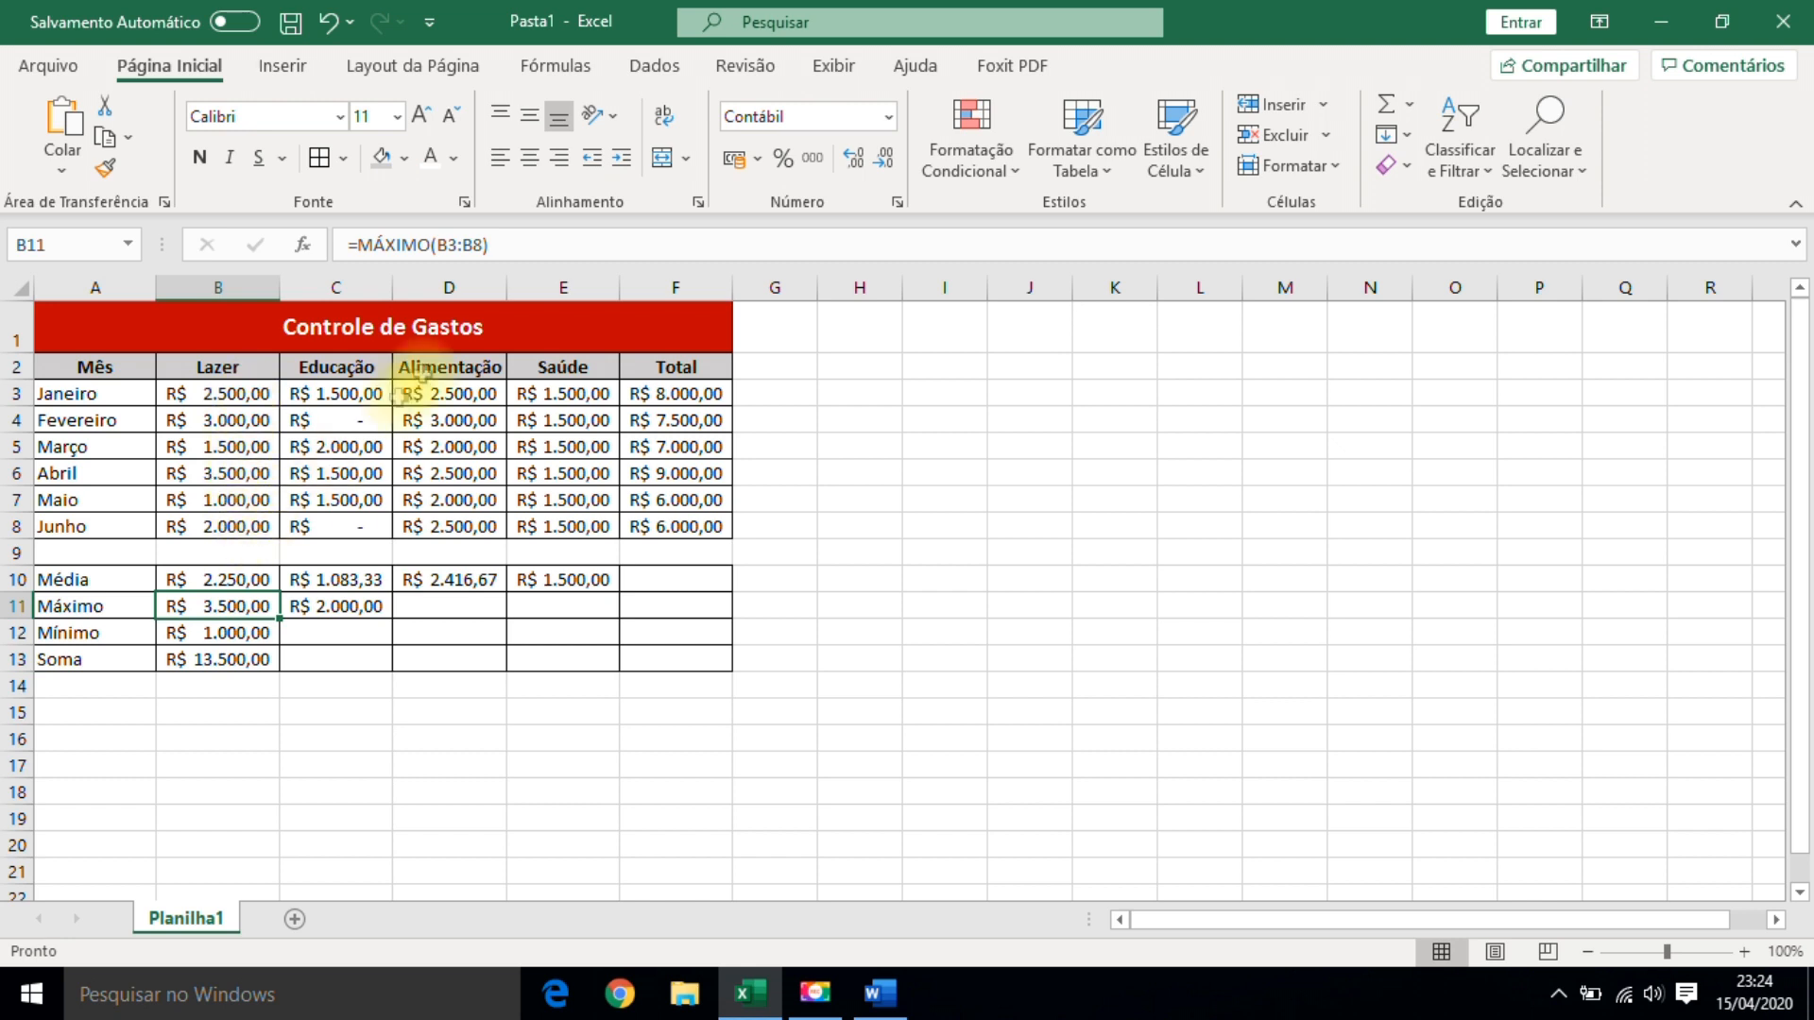
left_click(467, 242)
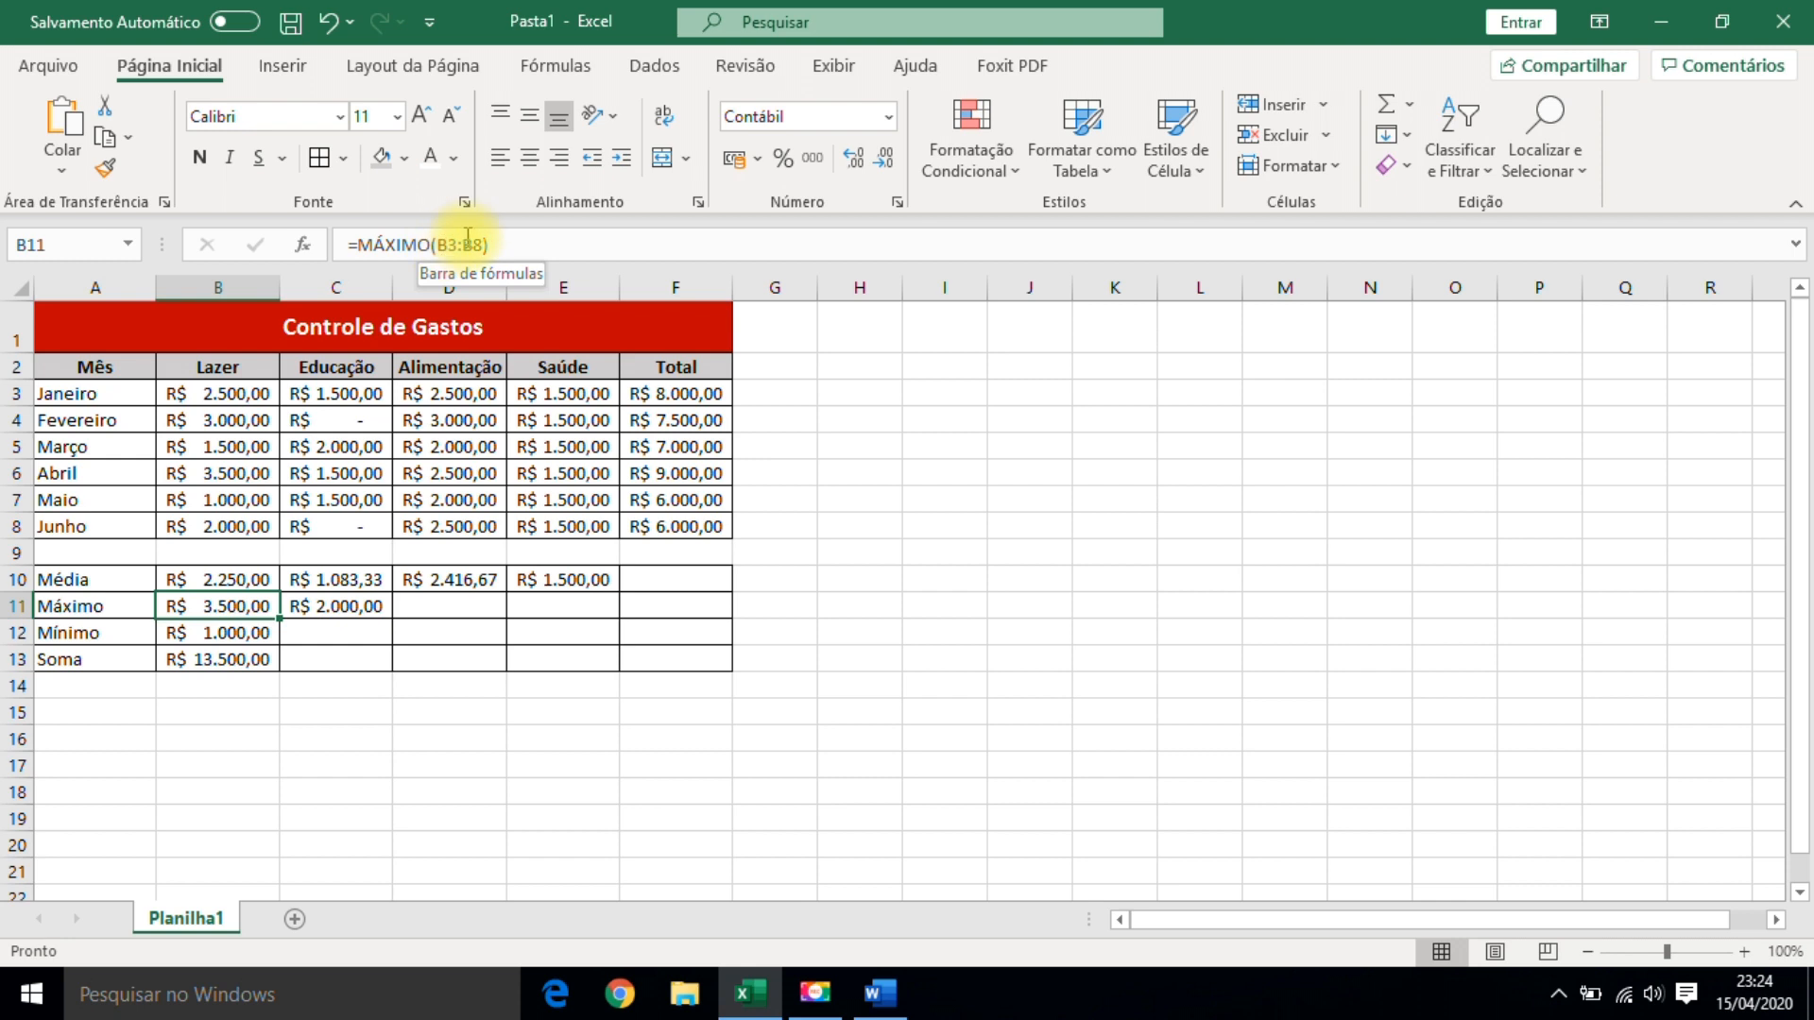
left_click(242, 634)
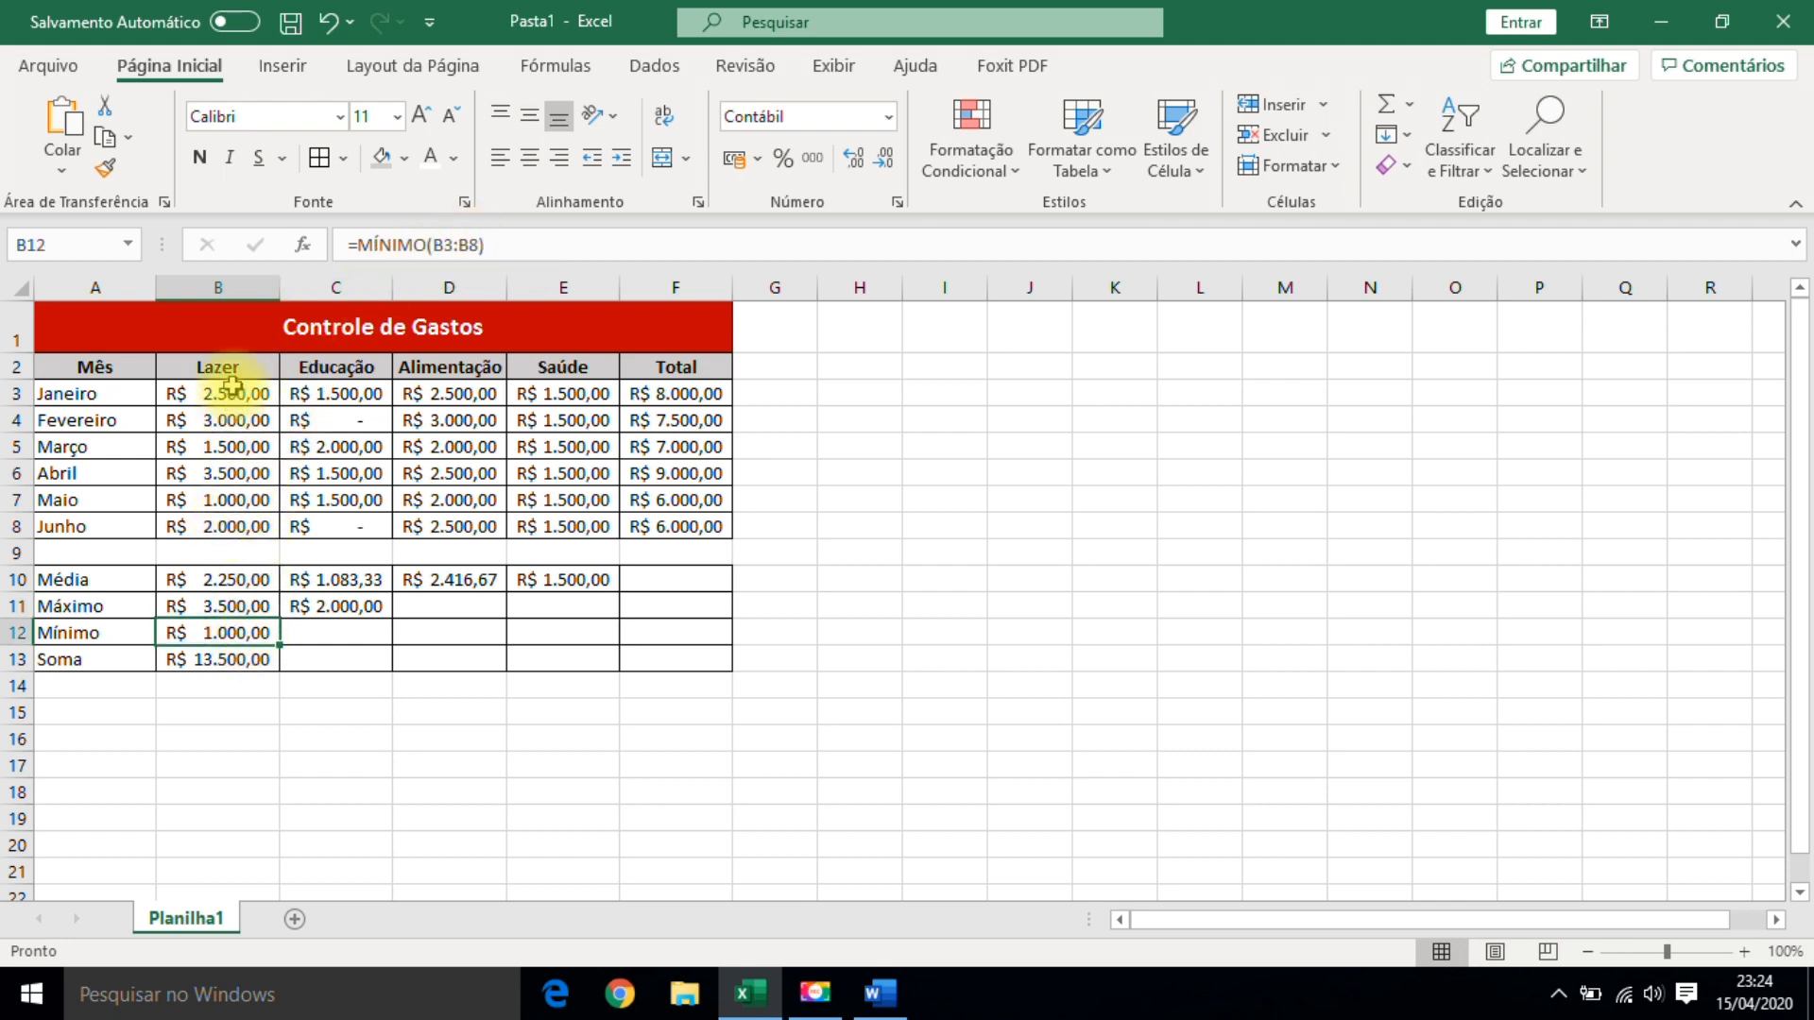
left_click(251, 661)
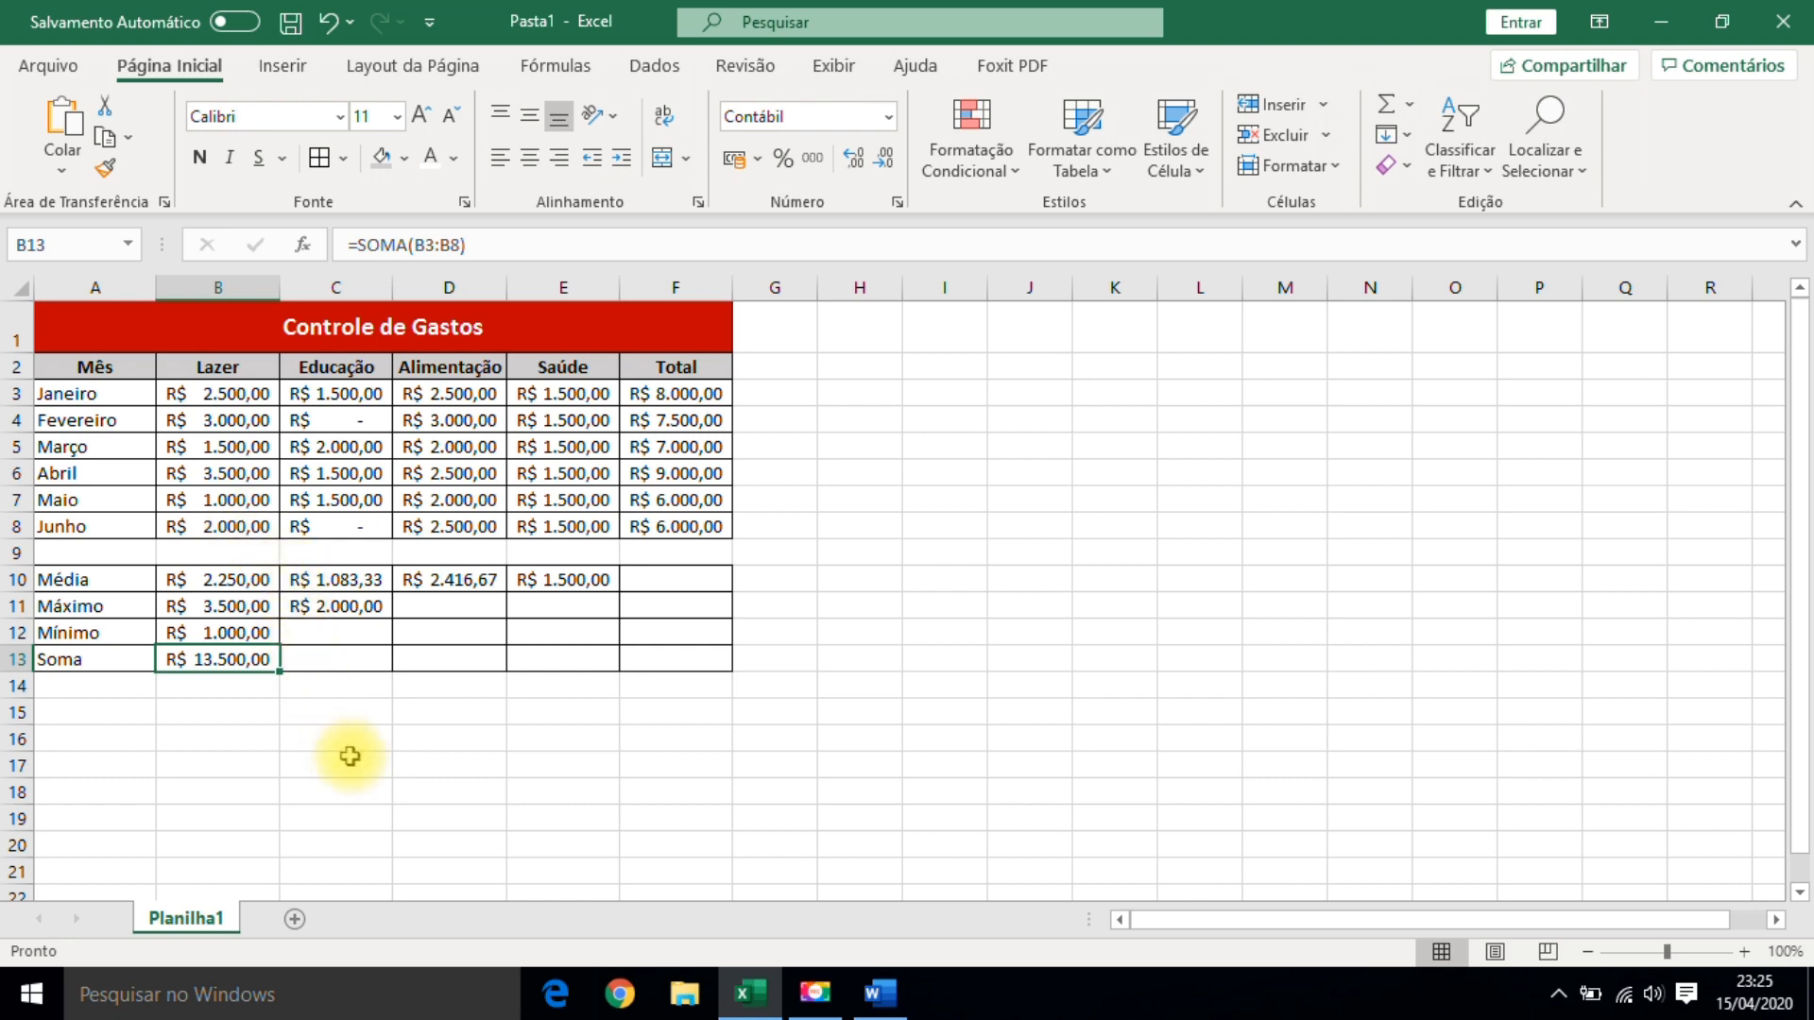
Clear the Educação maximum in C11 and the Saúde, Alimentação and Educação averages in E10, D10 and C10
left_click(350, 608)
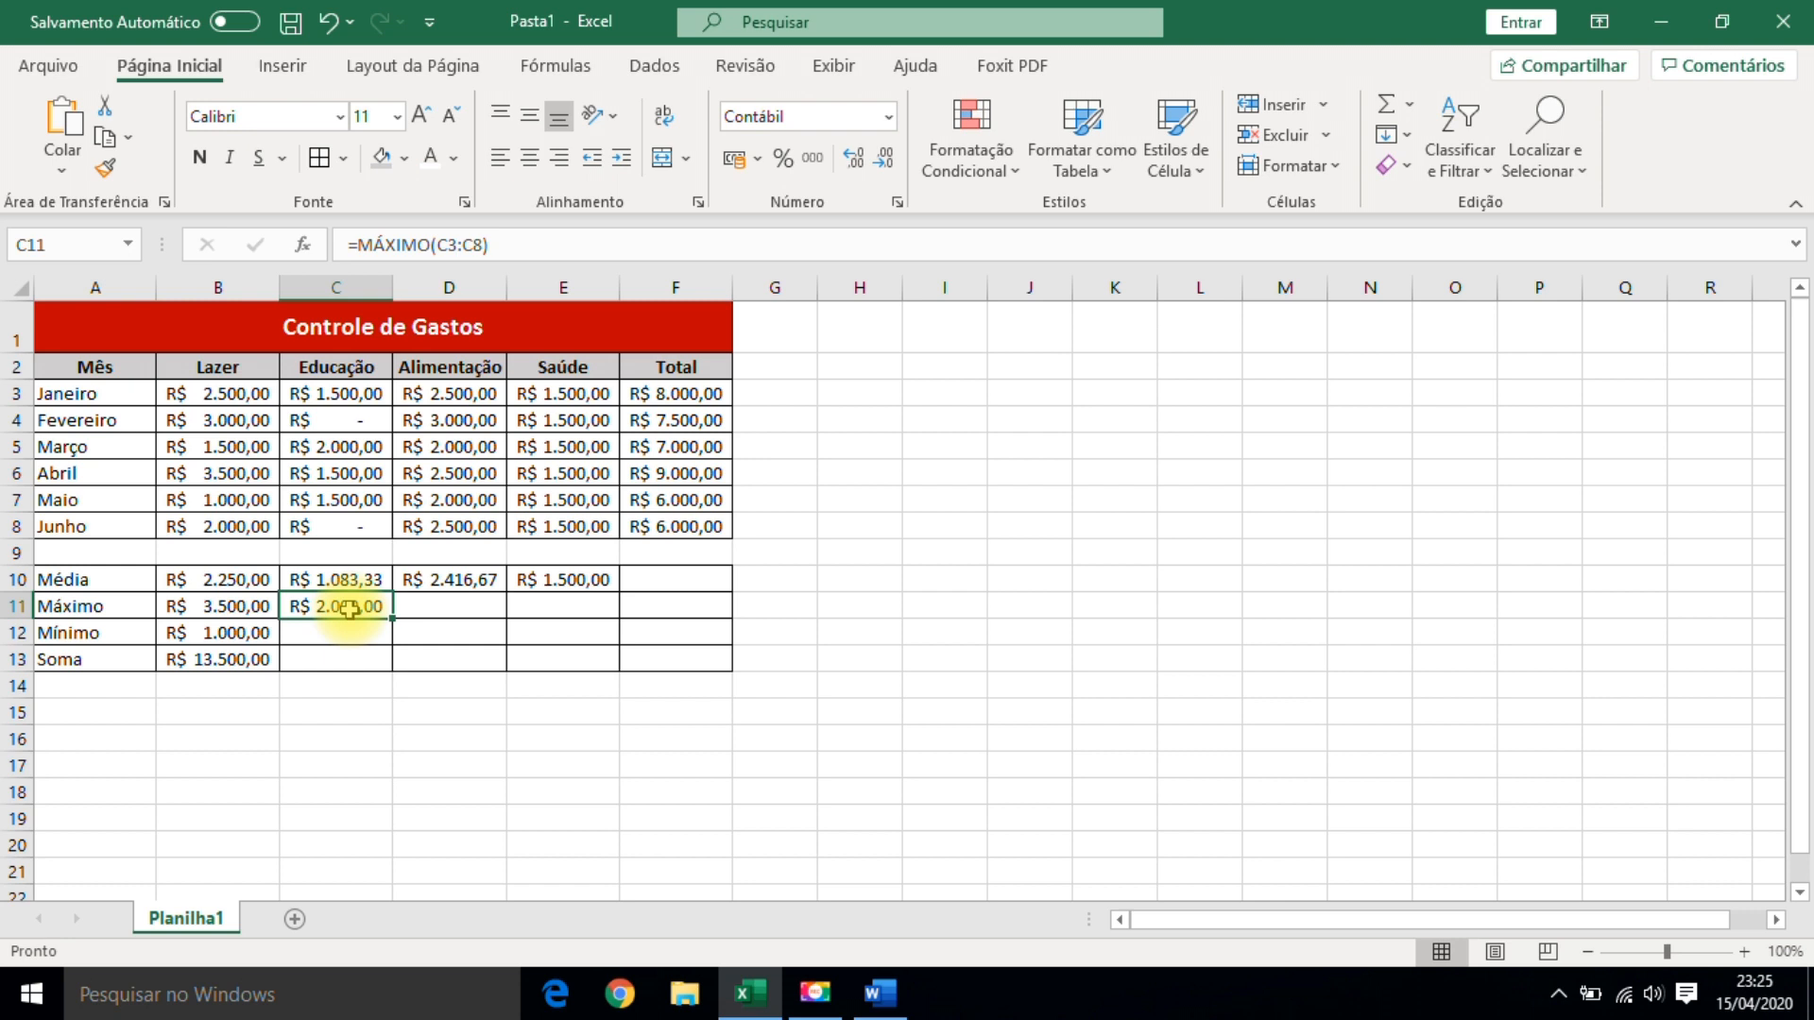
key("Delete")
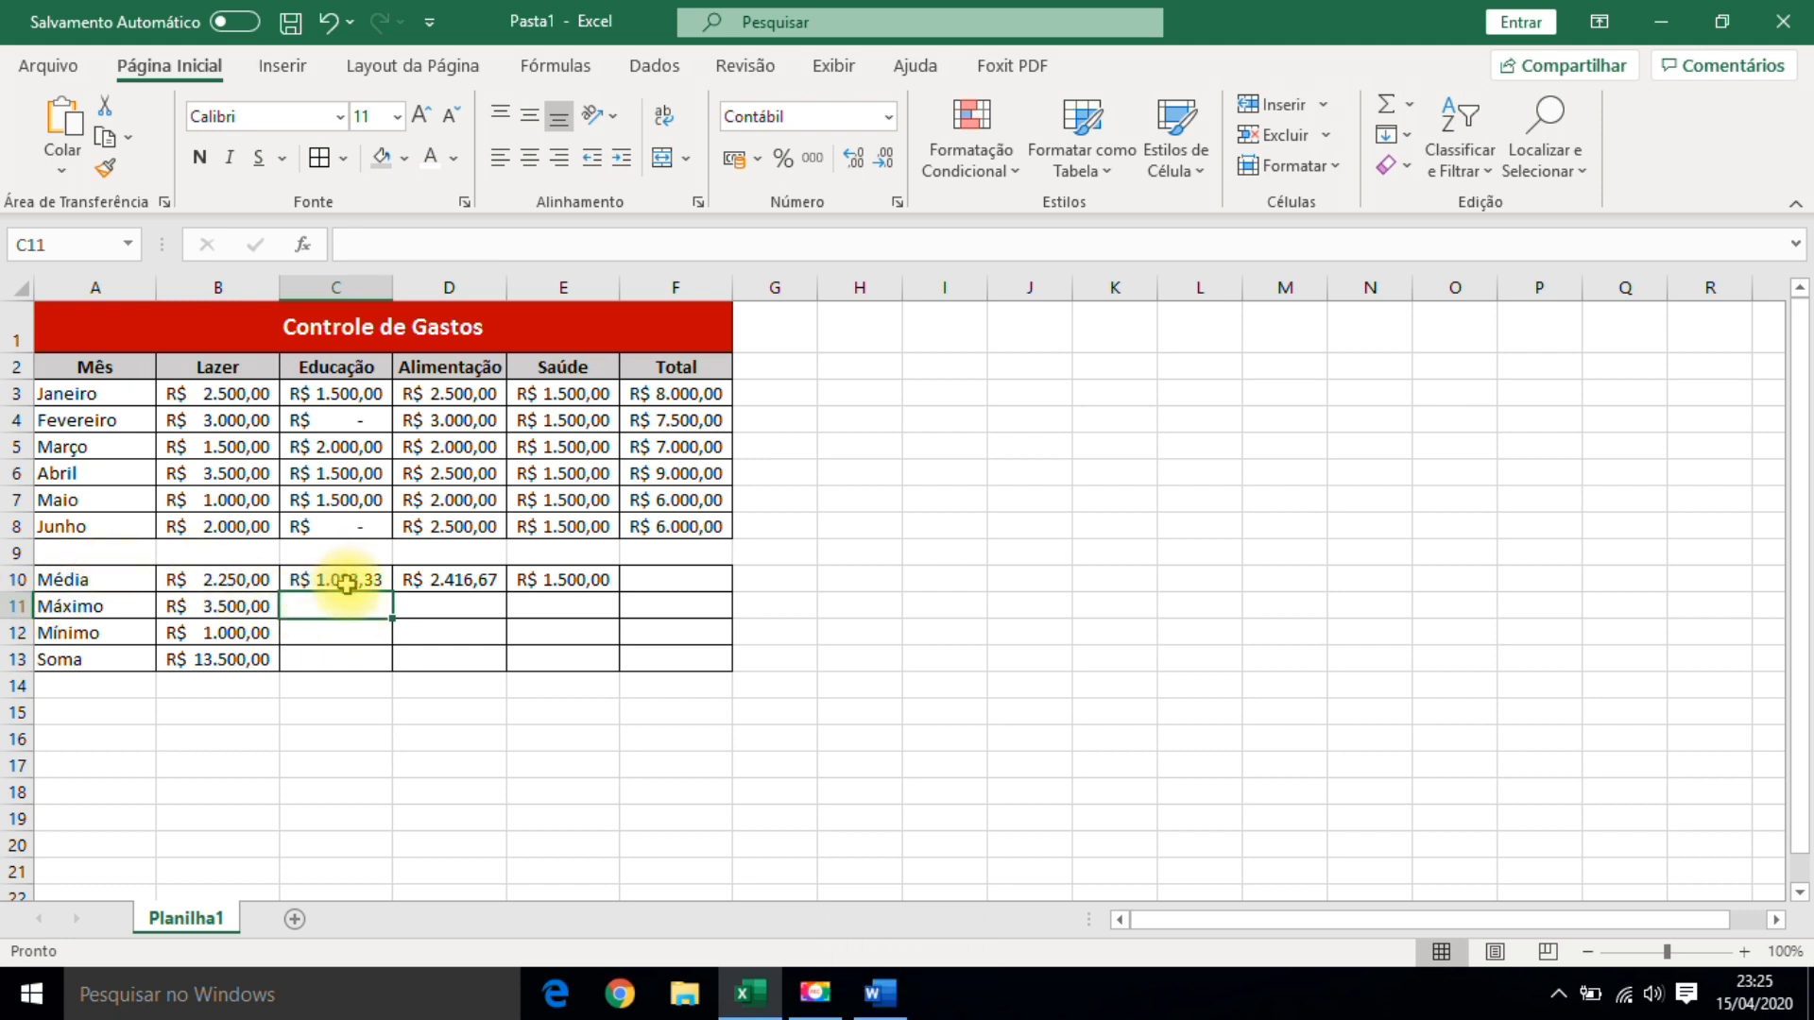
left_click(567, 579)
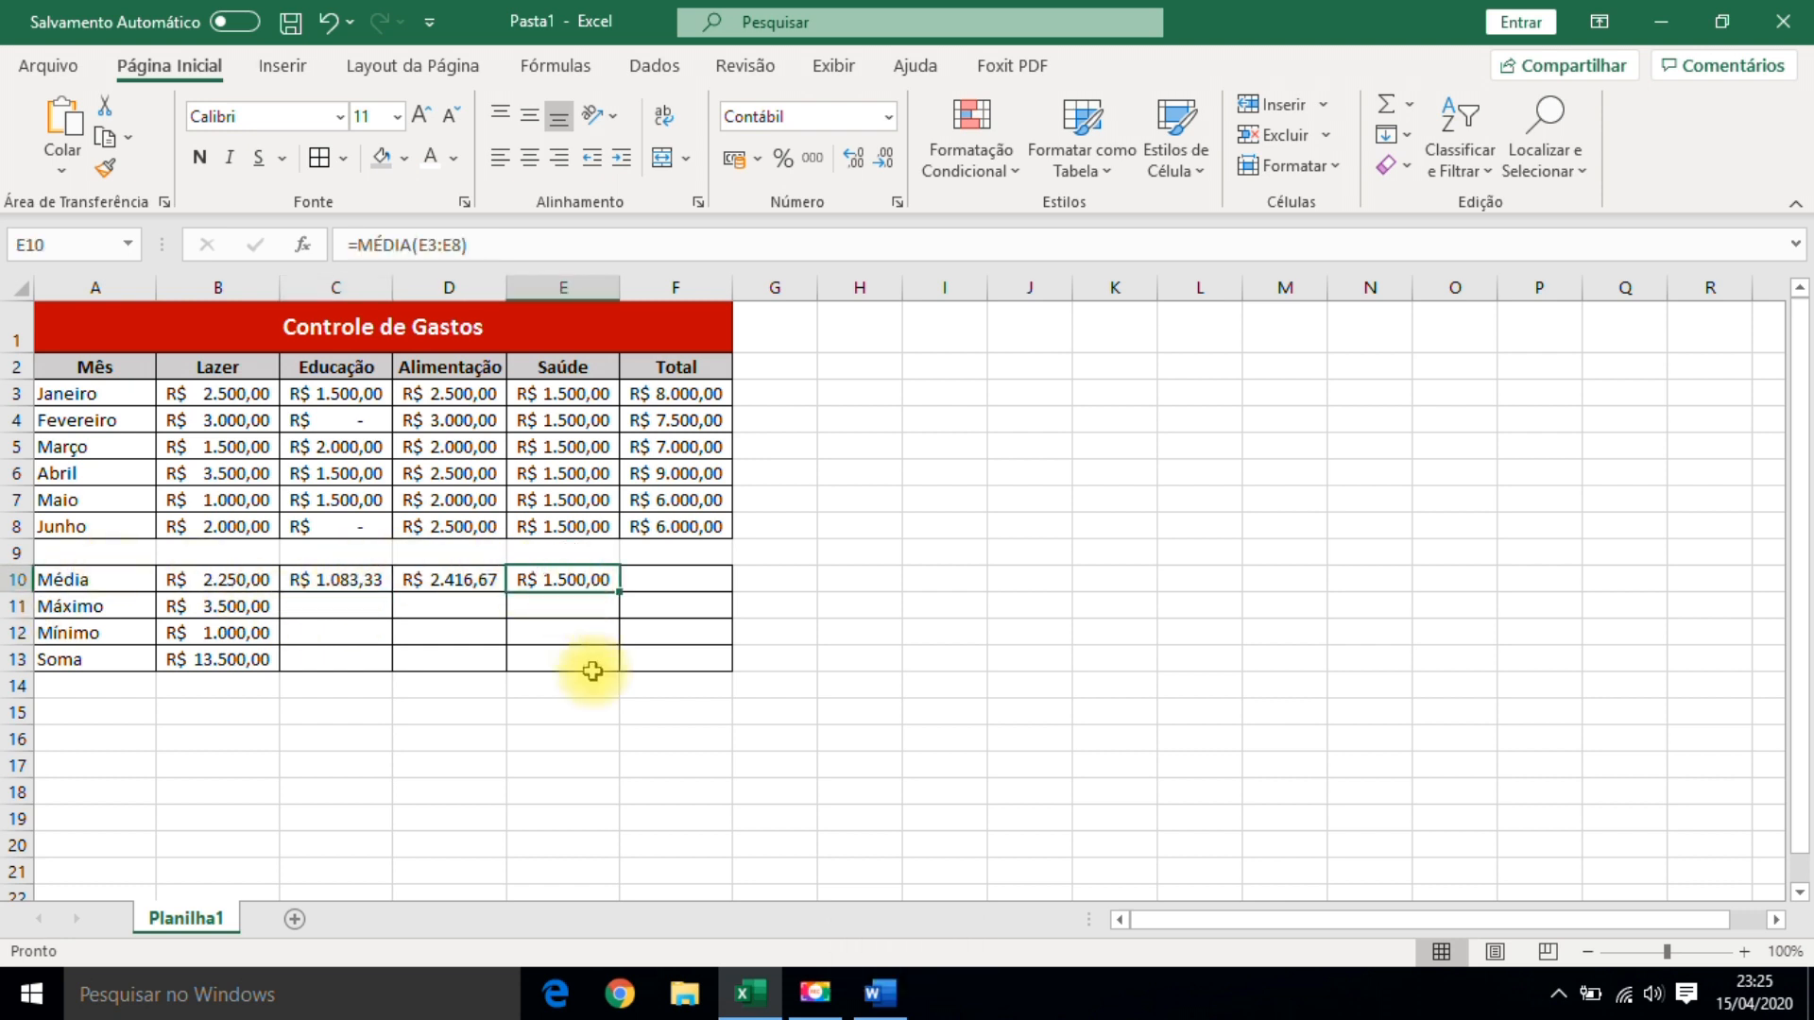
key("Delete")
left_click(473, 578)
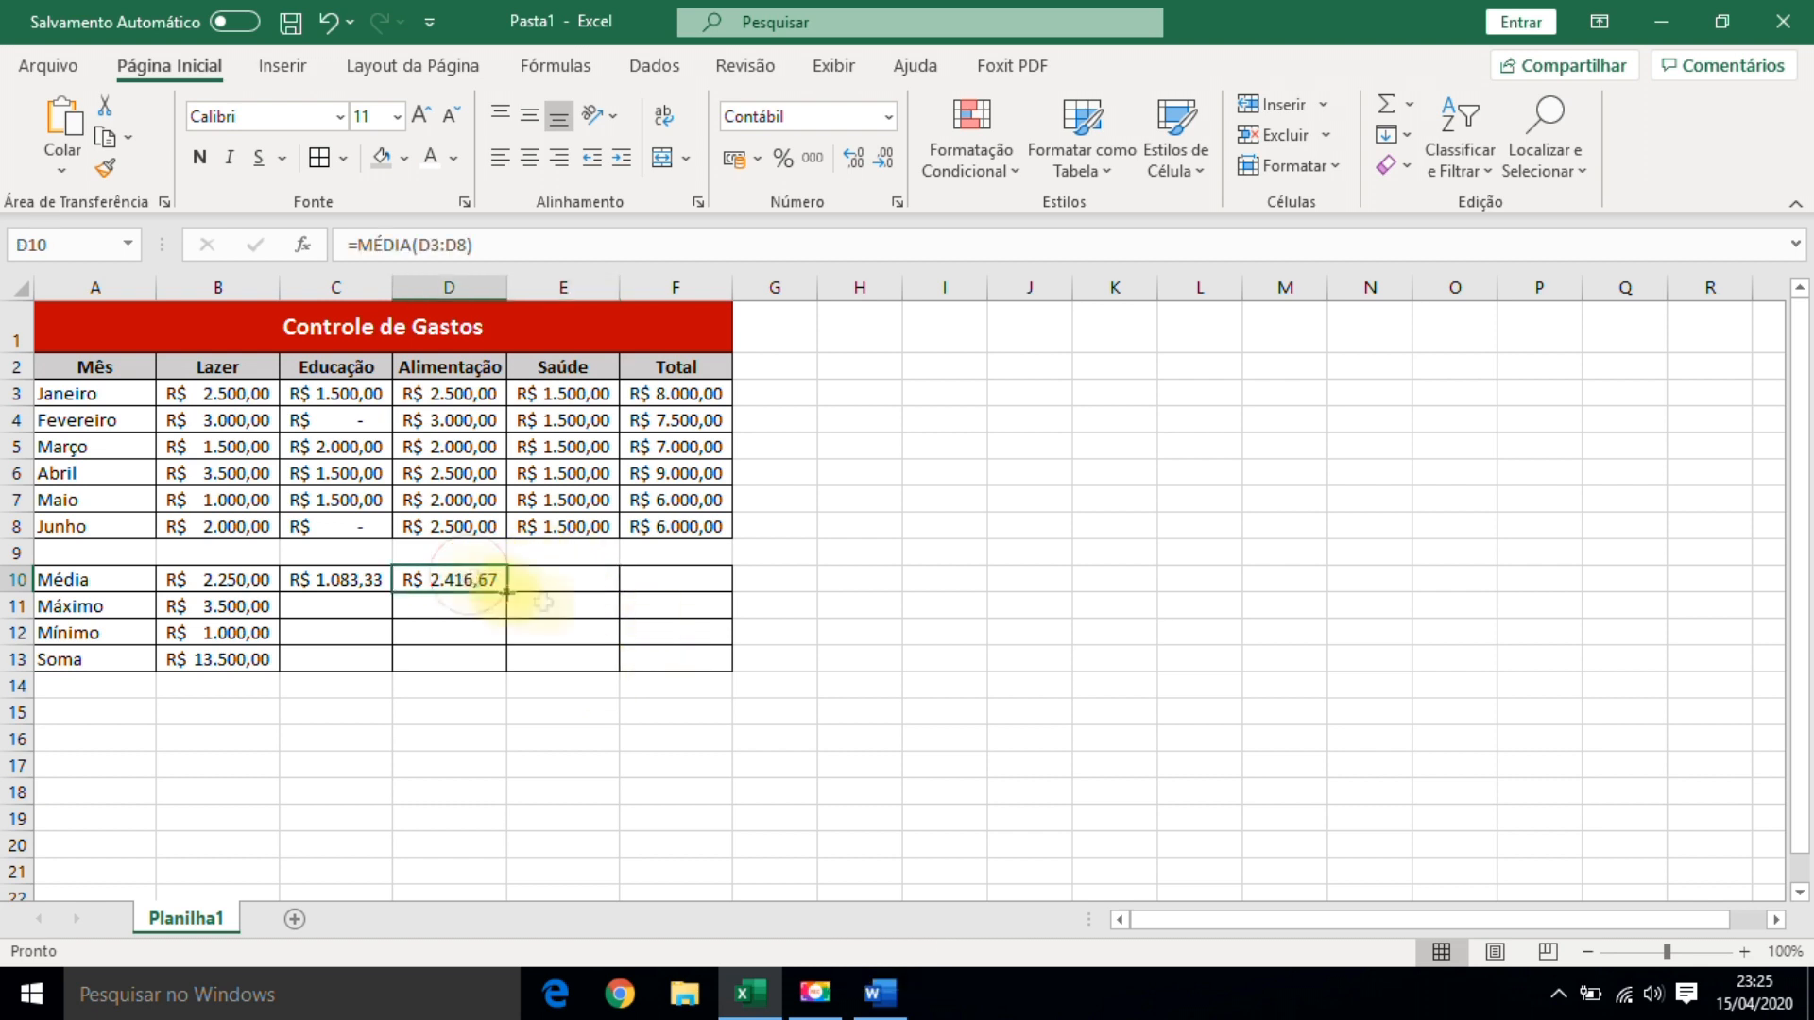
key("Delete")
left_click(339, 580)
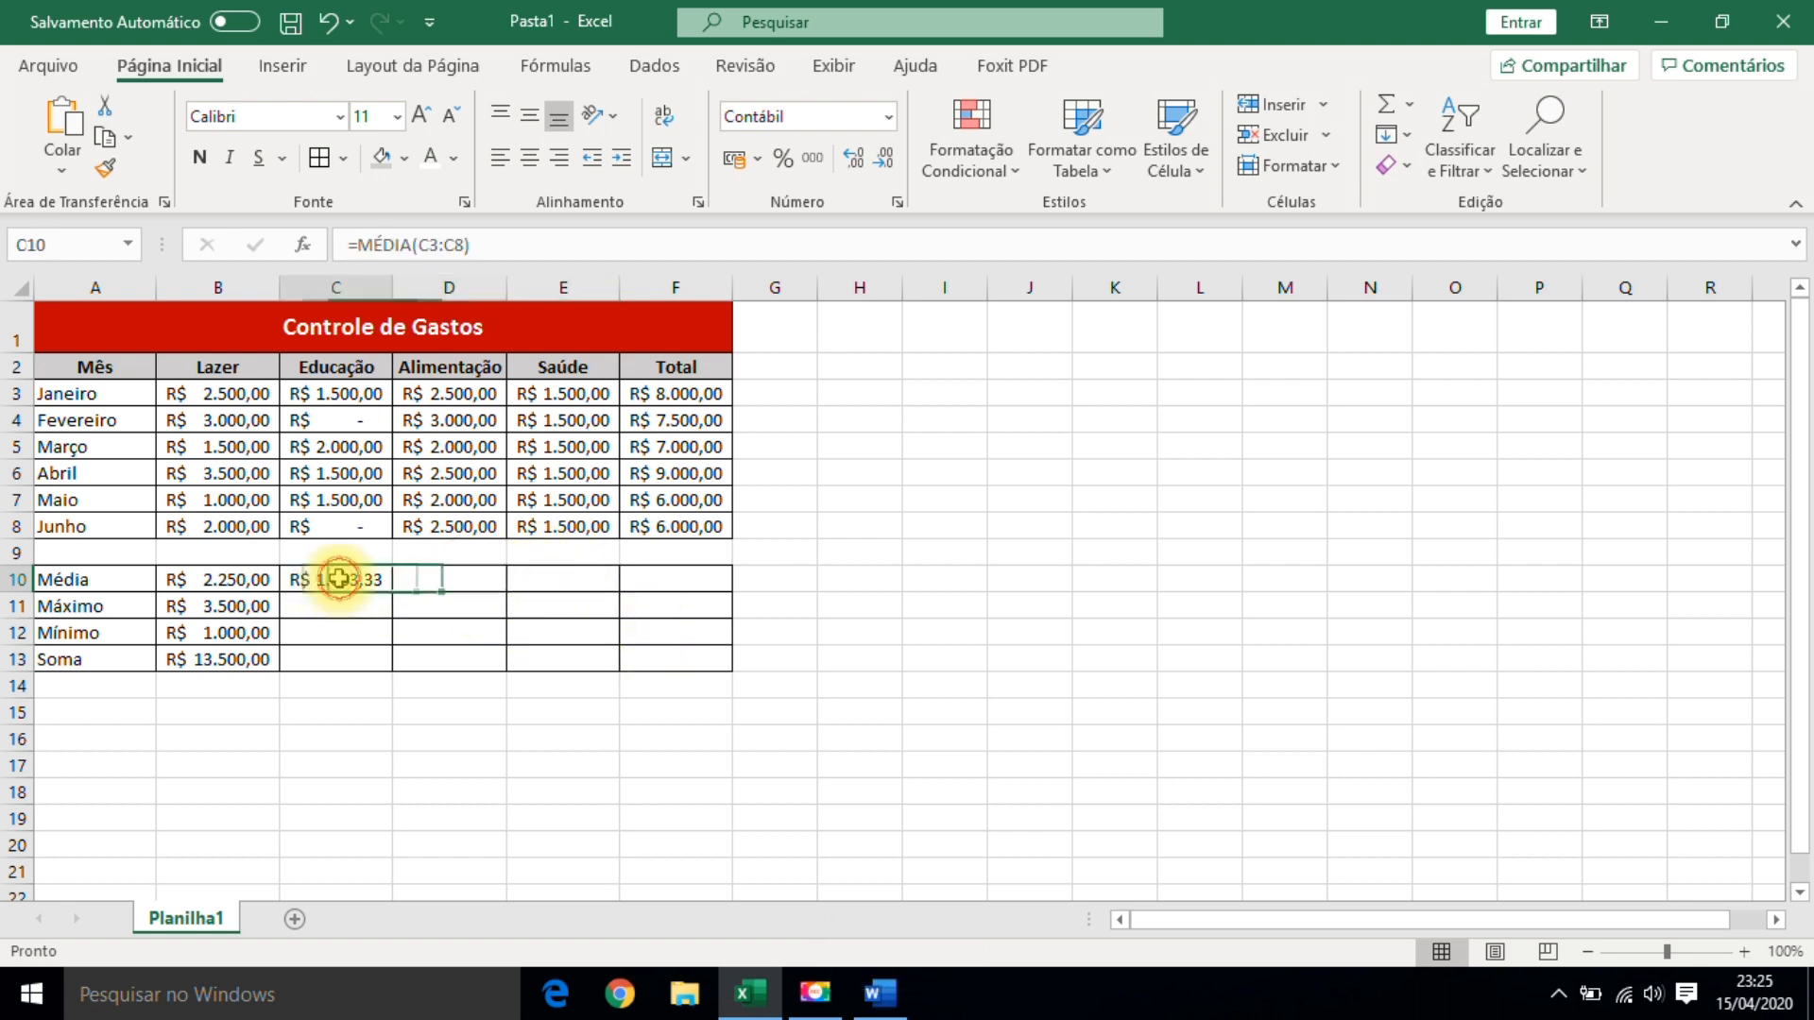
key("Delete")
left_click(382, 828)
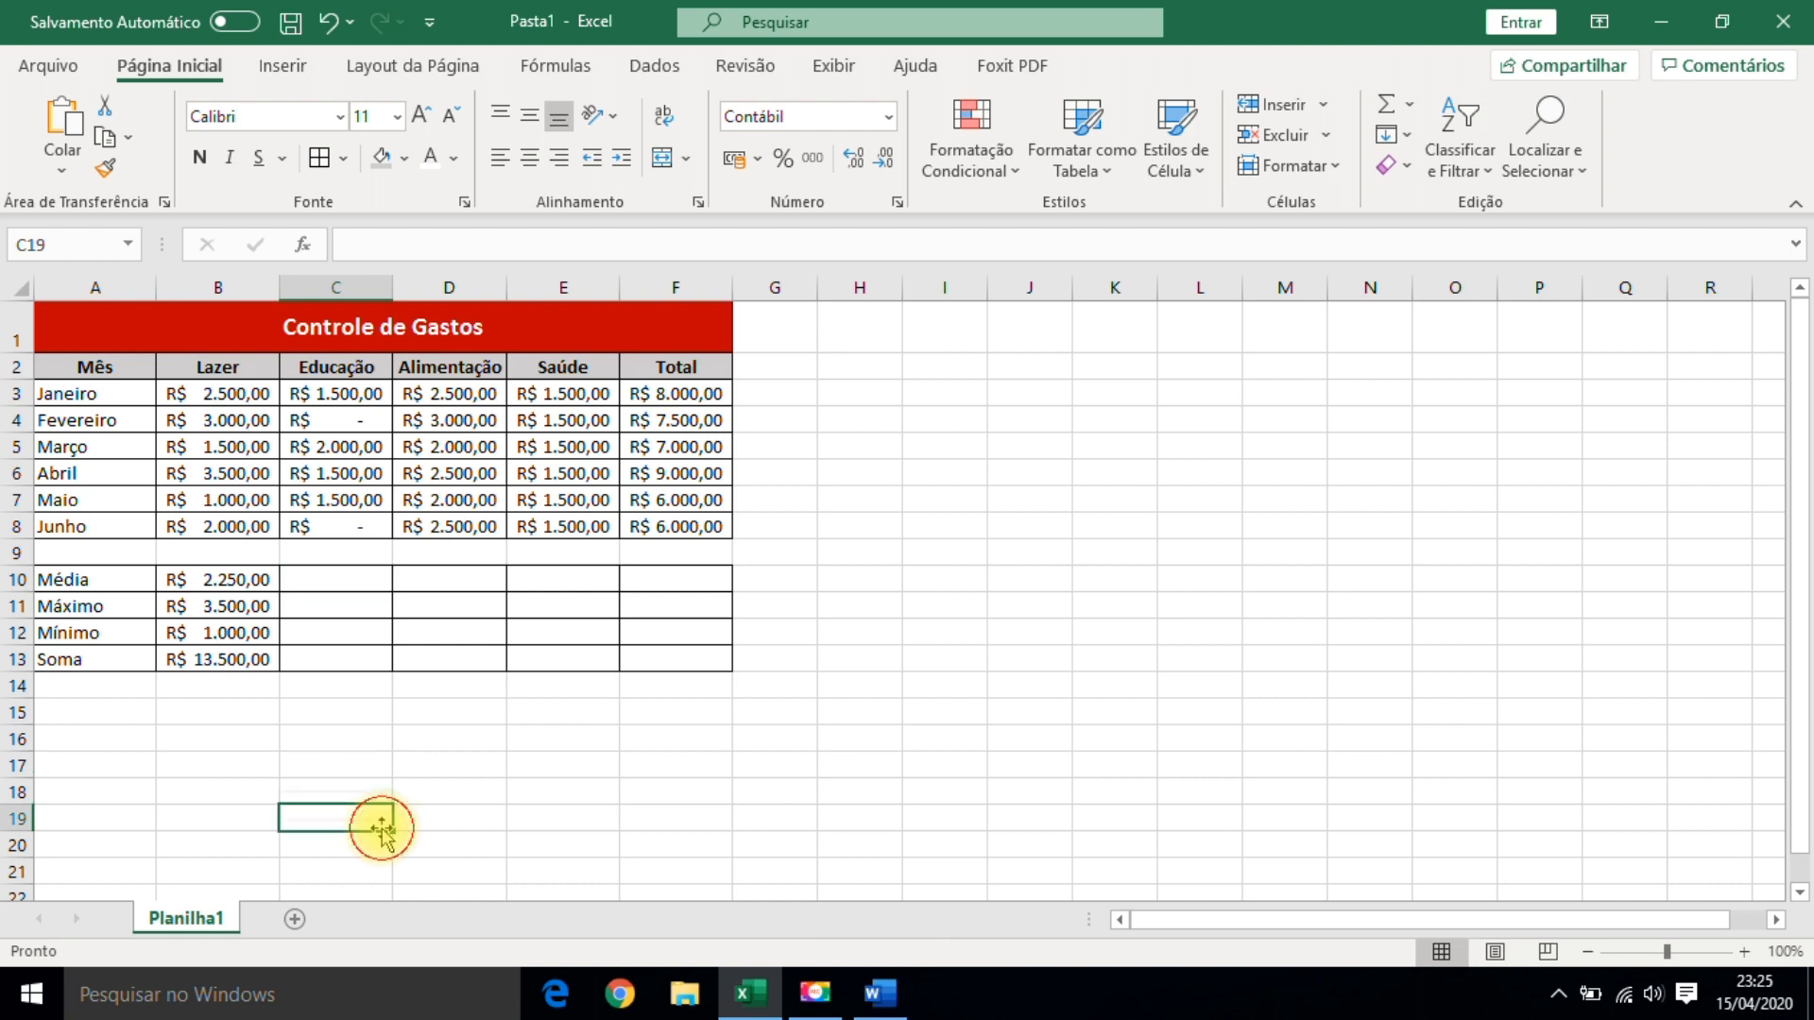
left_click(232, 579)
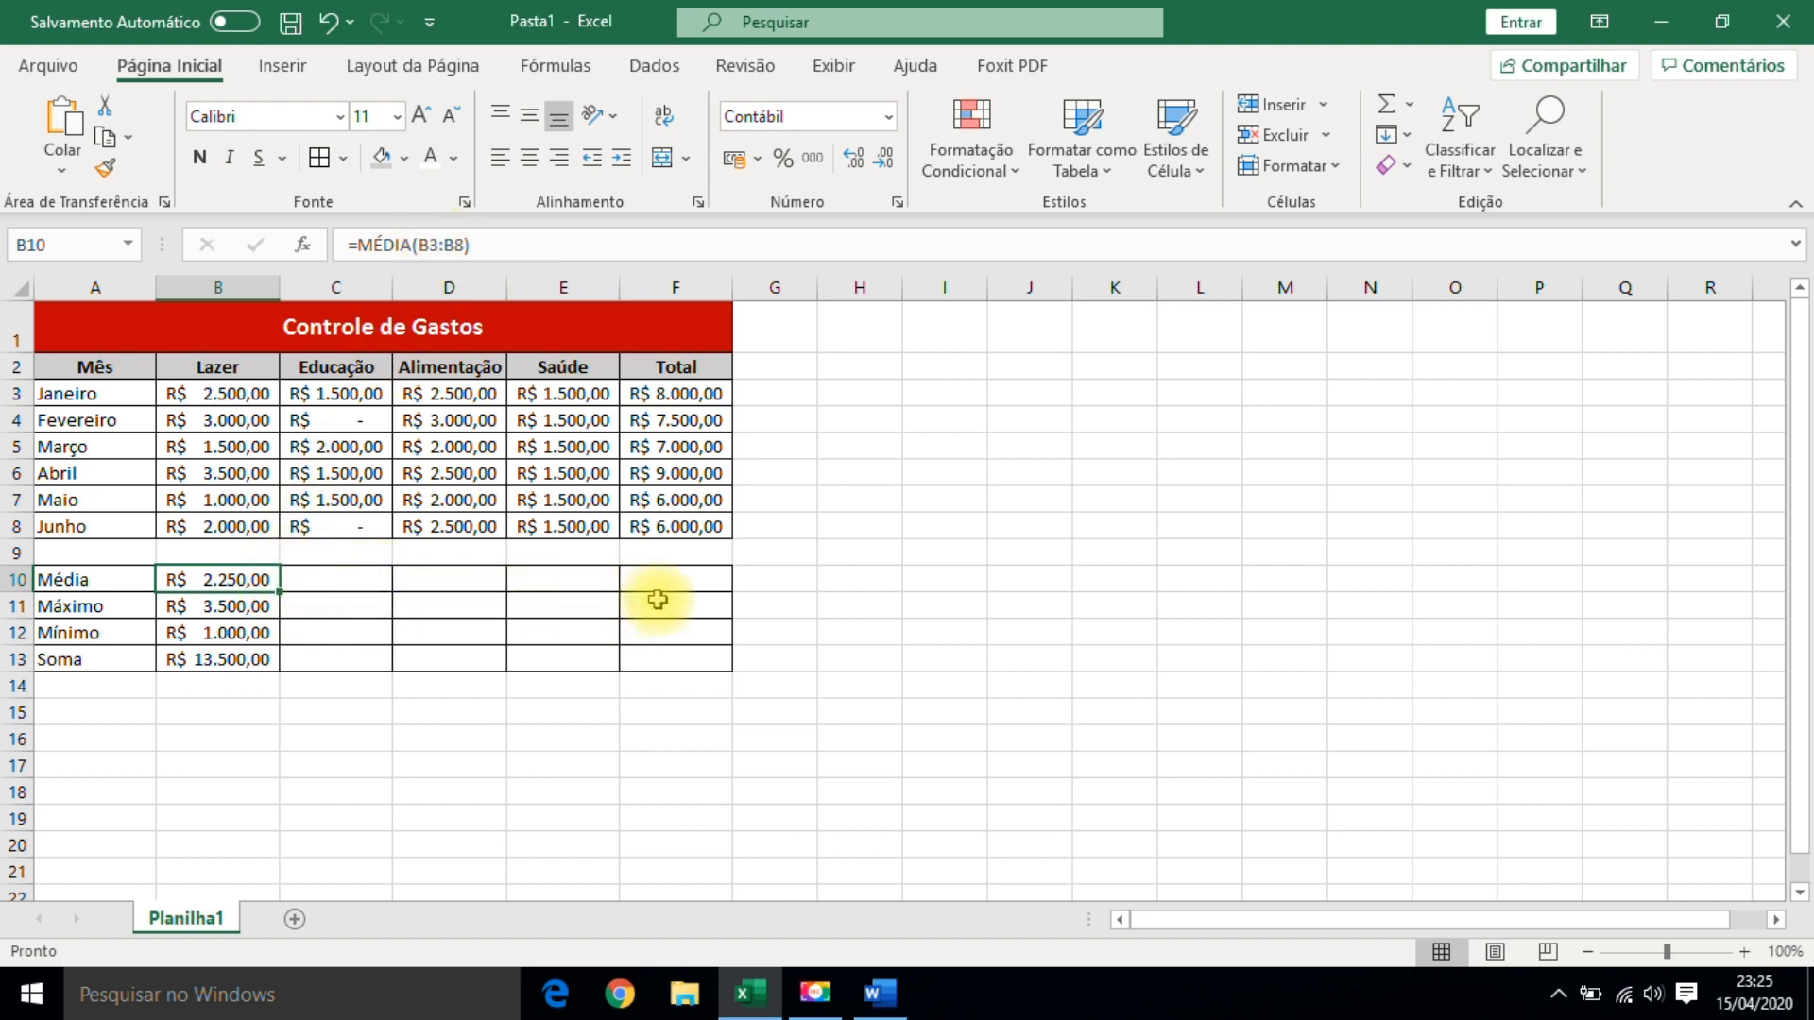
left_click_drag(241, 792, 268, 770)
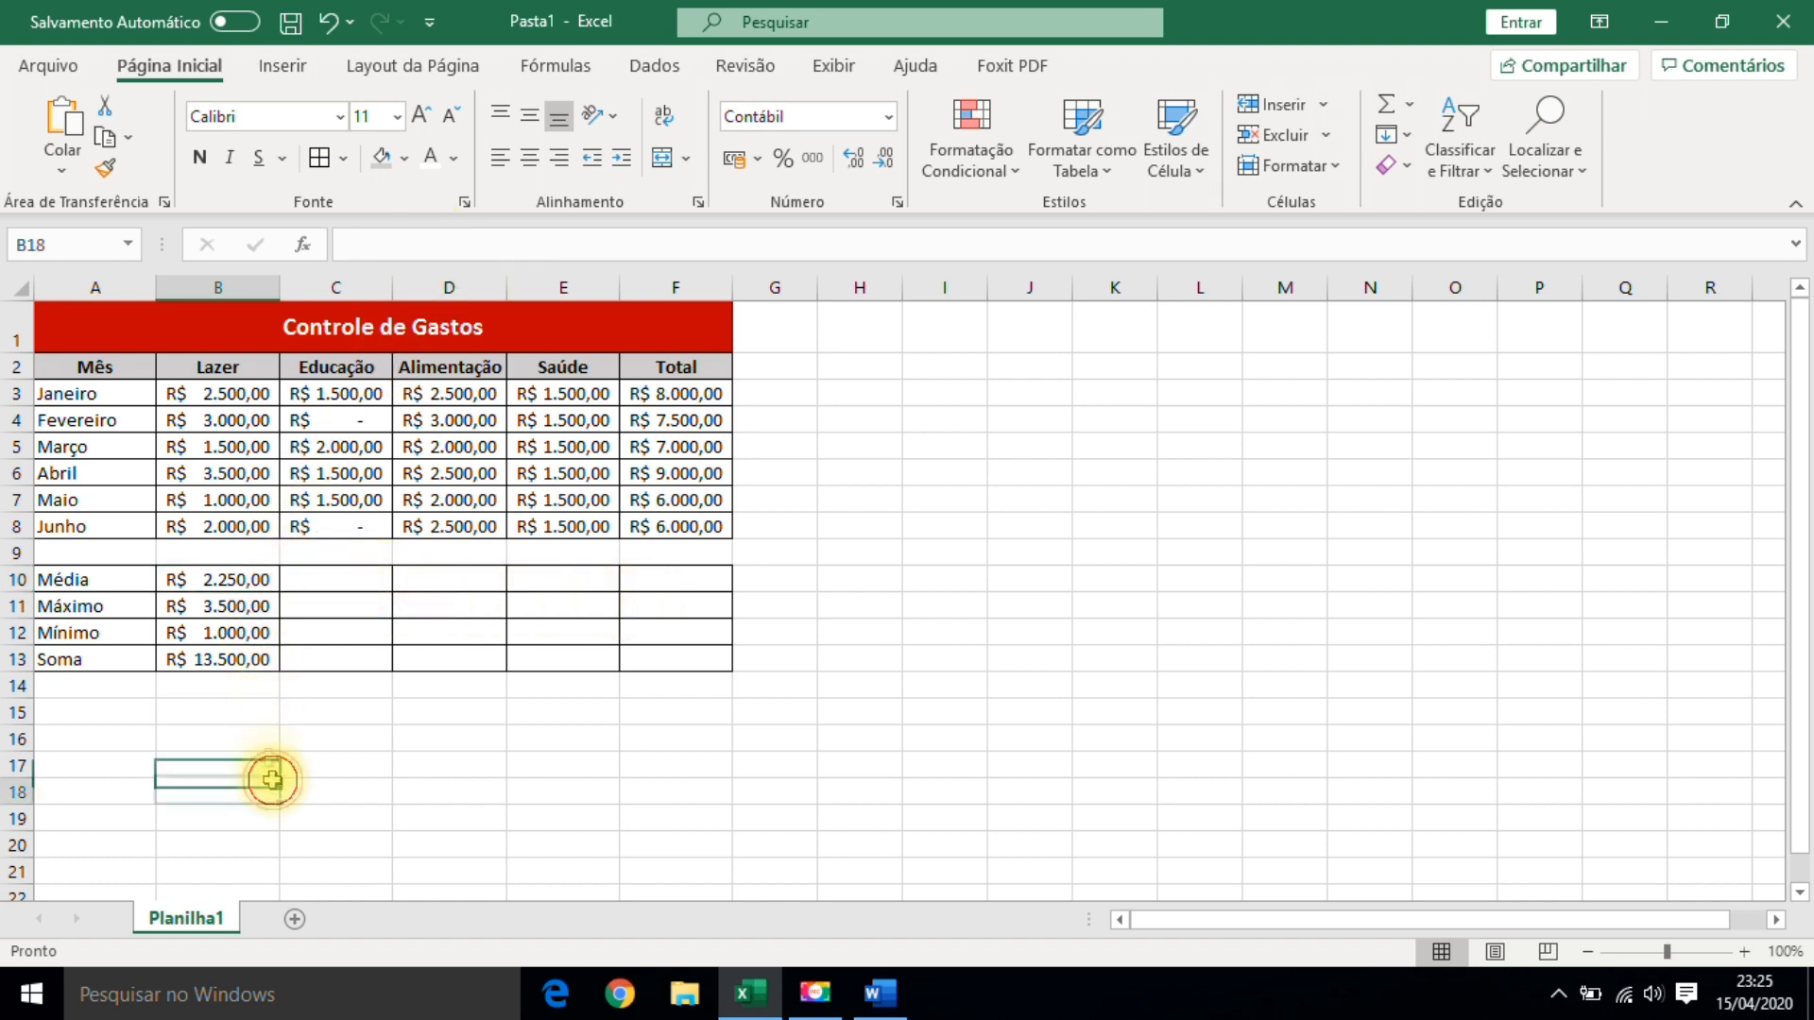
left_click(241, 571)
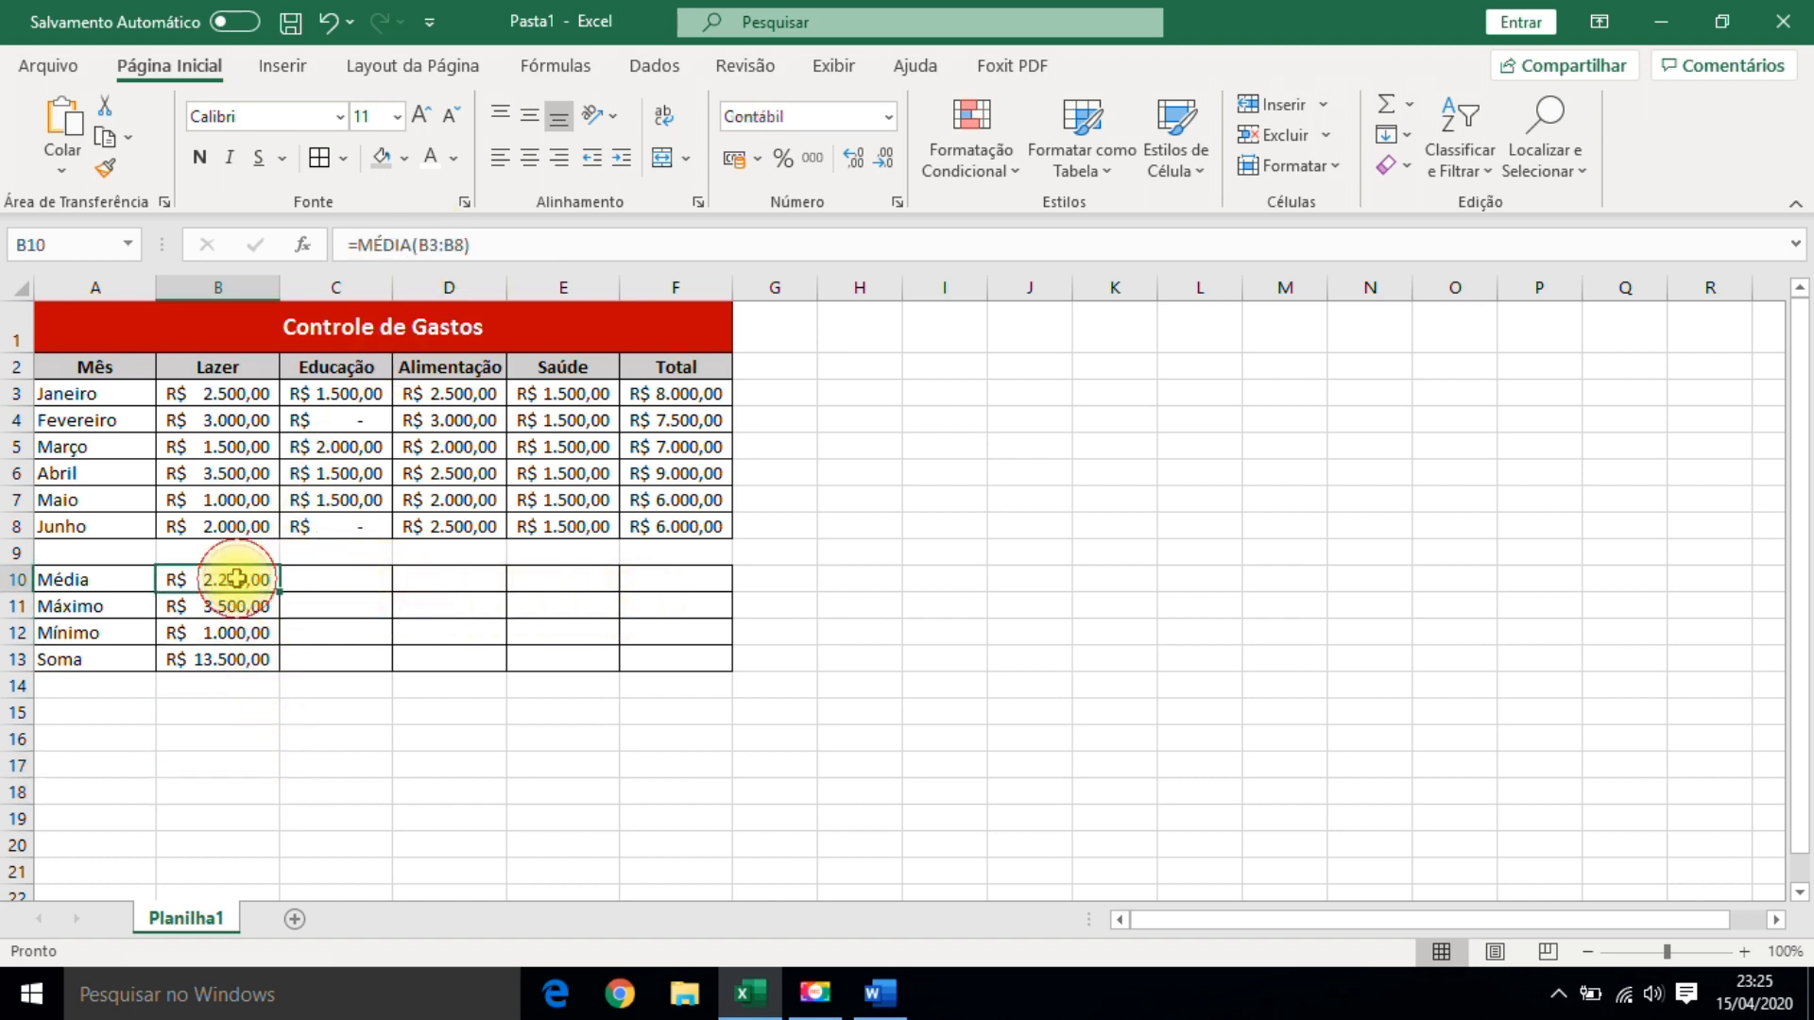
Calculate the Educação average in C10 of the Média row with the formula =media(C3:C8)
left_click(327, 578)
type("=me")
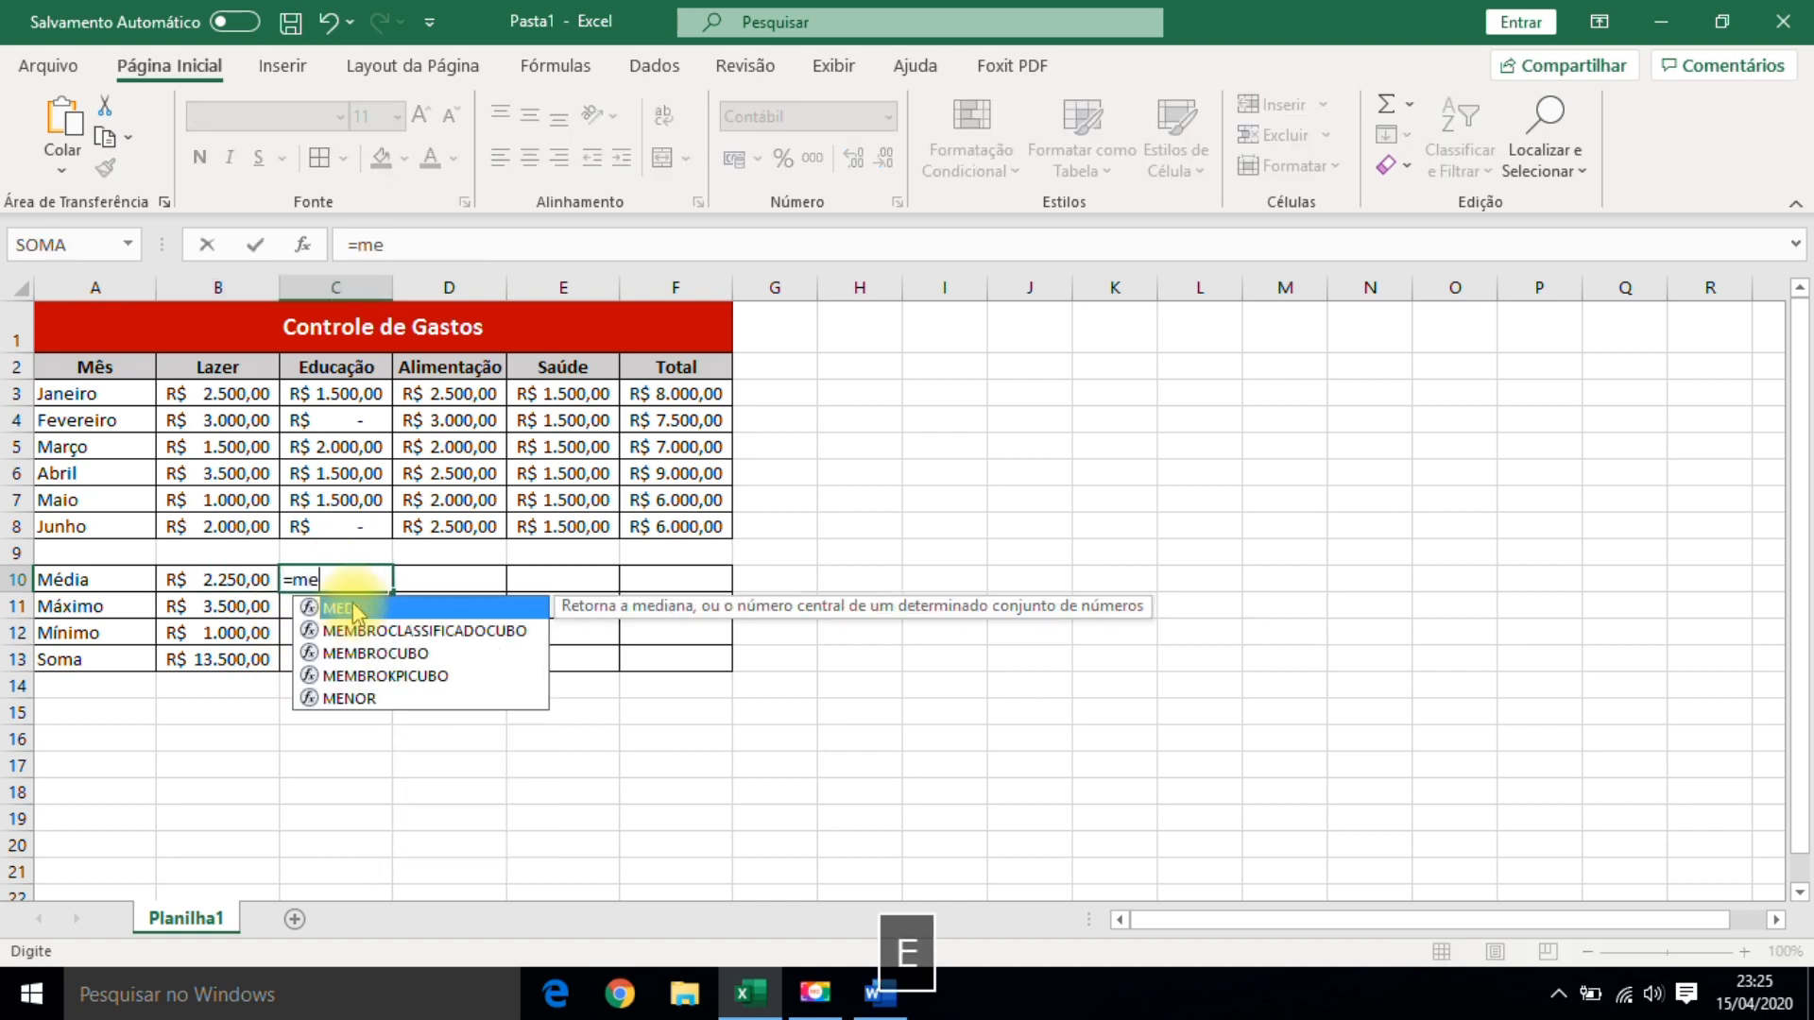
type("dia(")
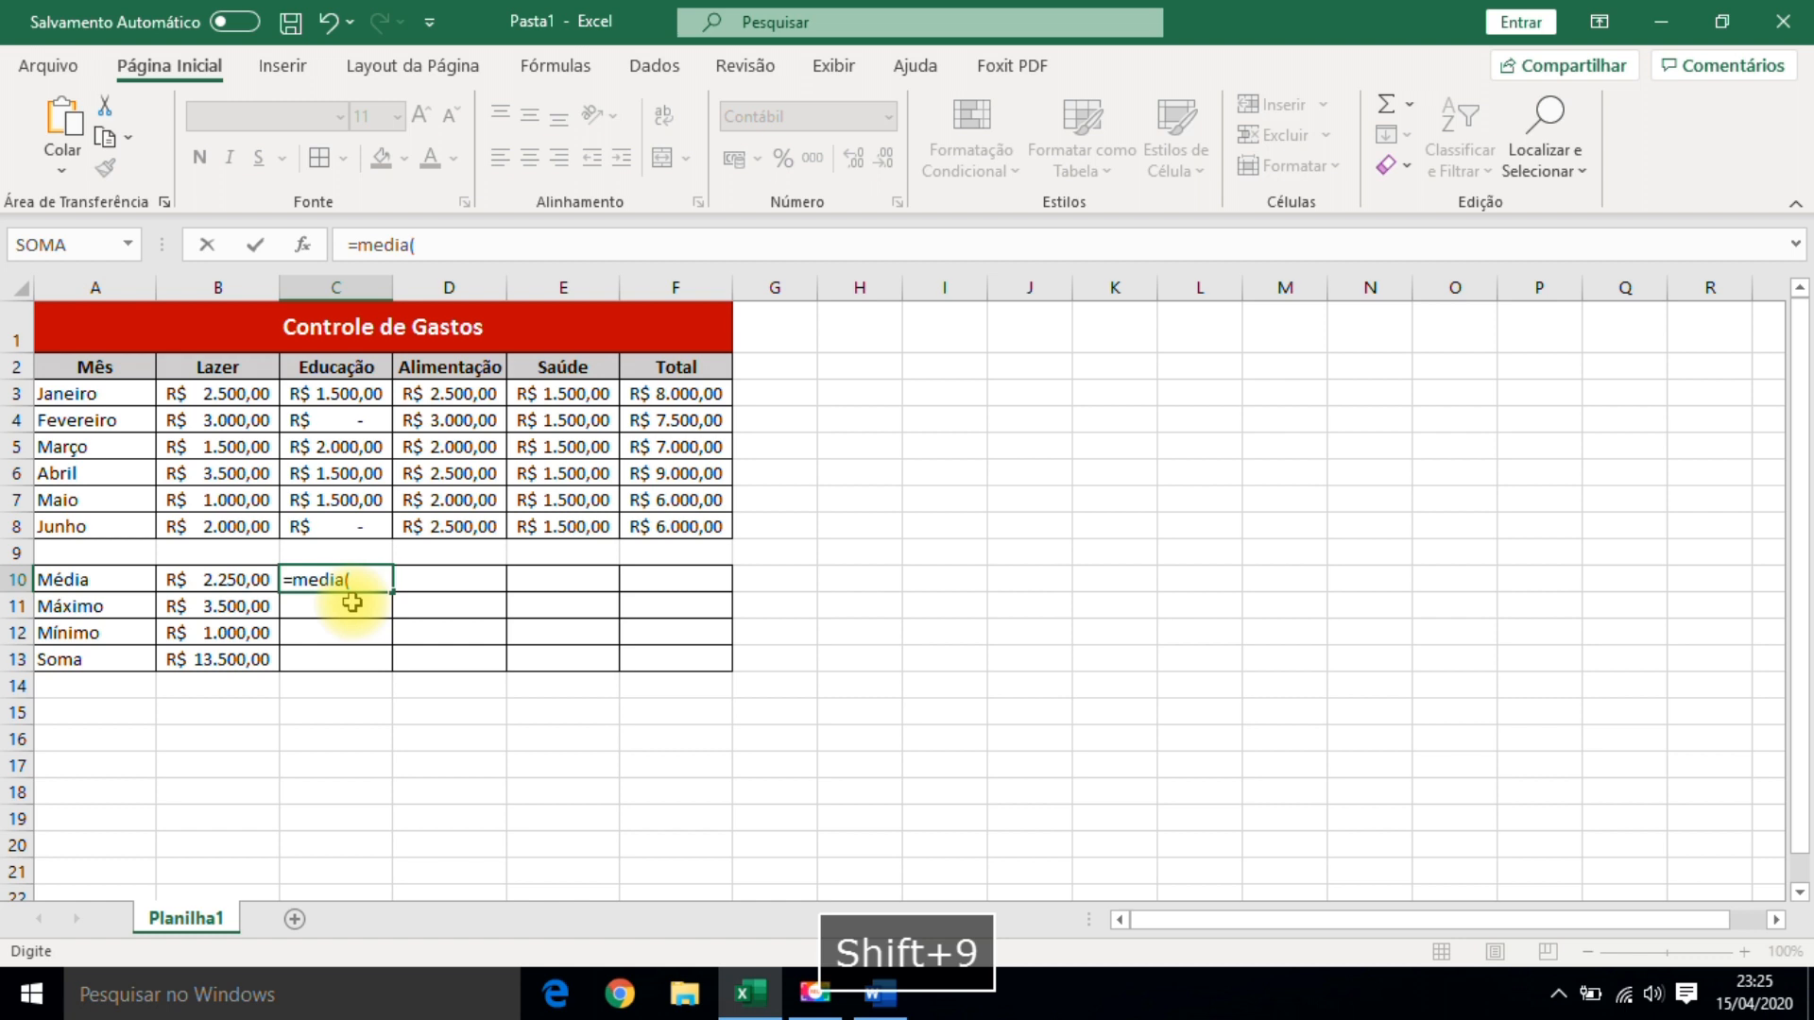
left_click_drag(352, 391, 326, 527)
type(")")
key("Return")
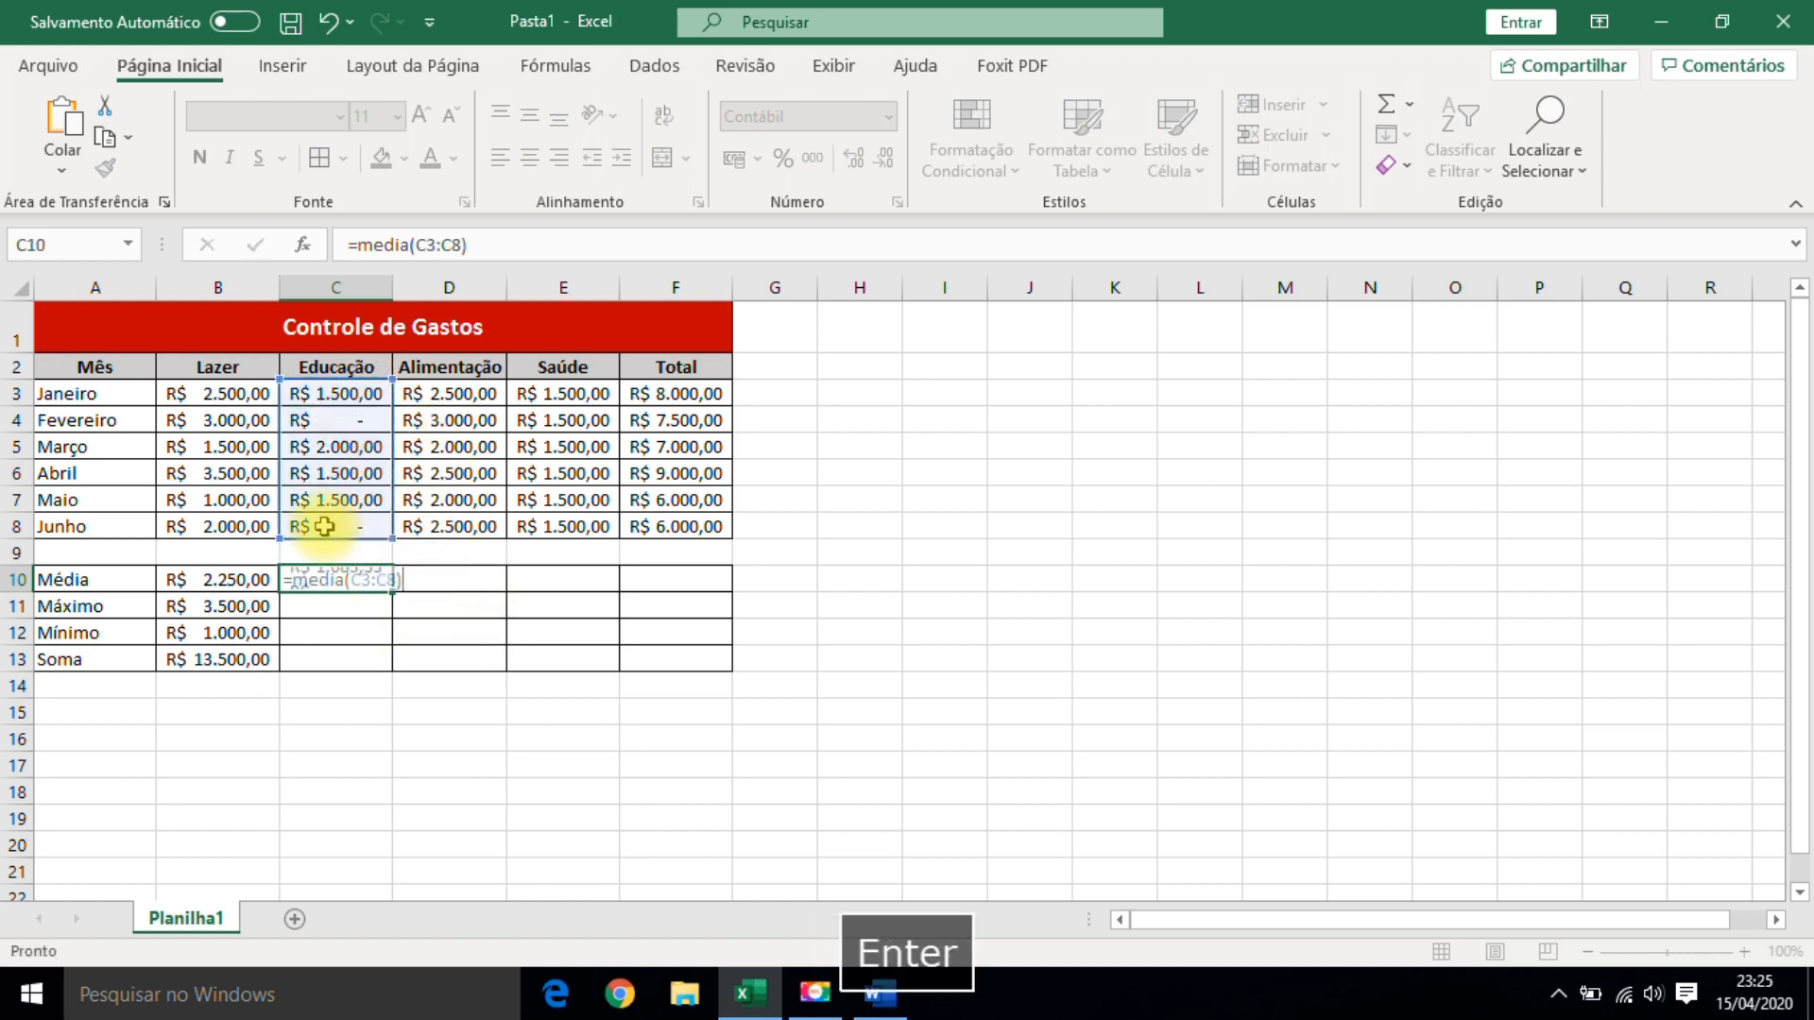
Compare the ranges used by the Média formulas in B10 and C10, and check cells D10 and E10
left_click(216, 579)
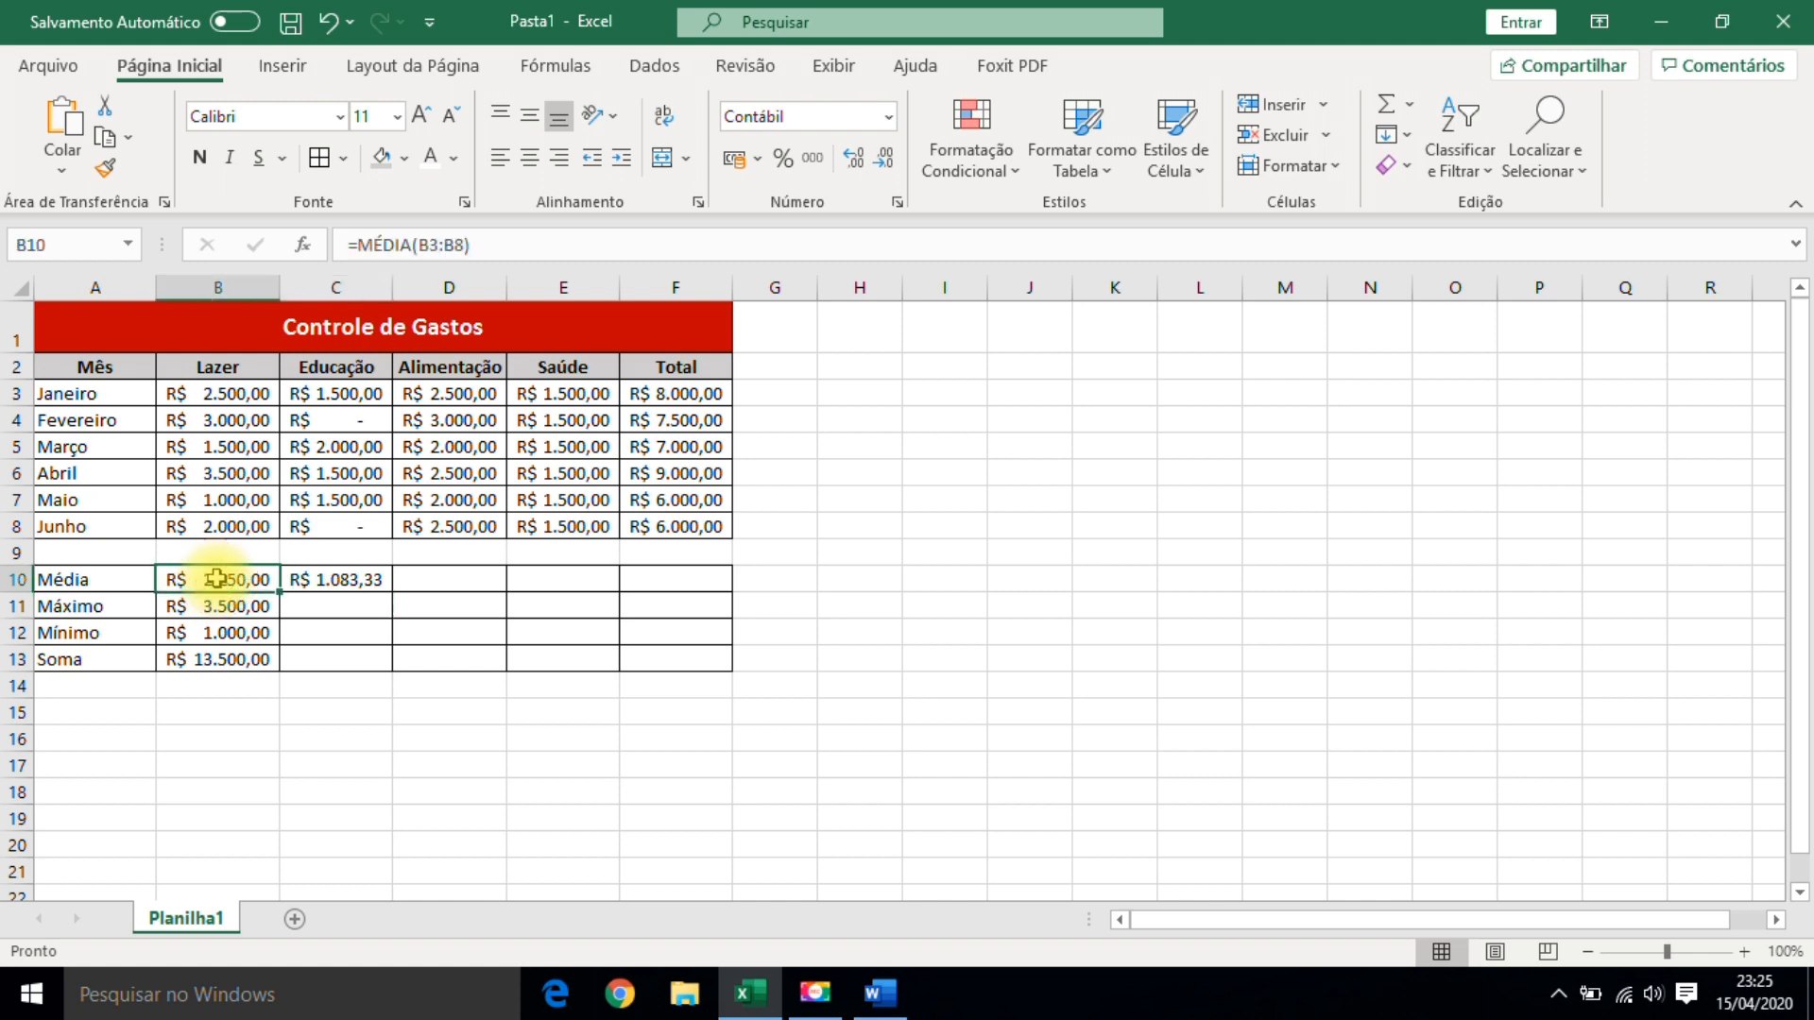
left_click(326, 578)
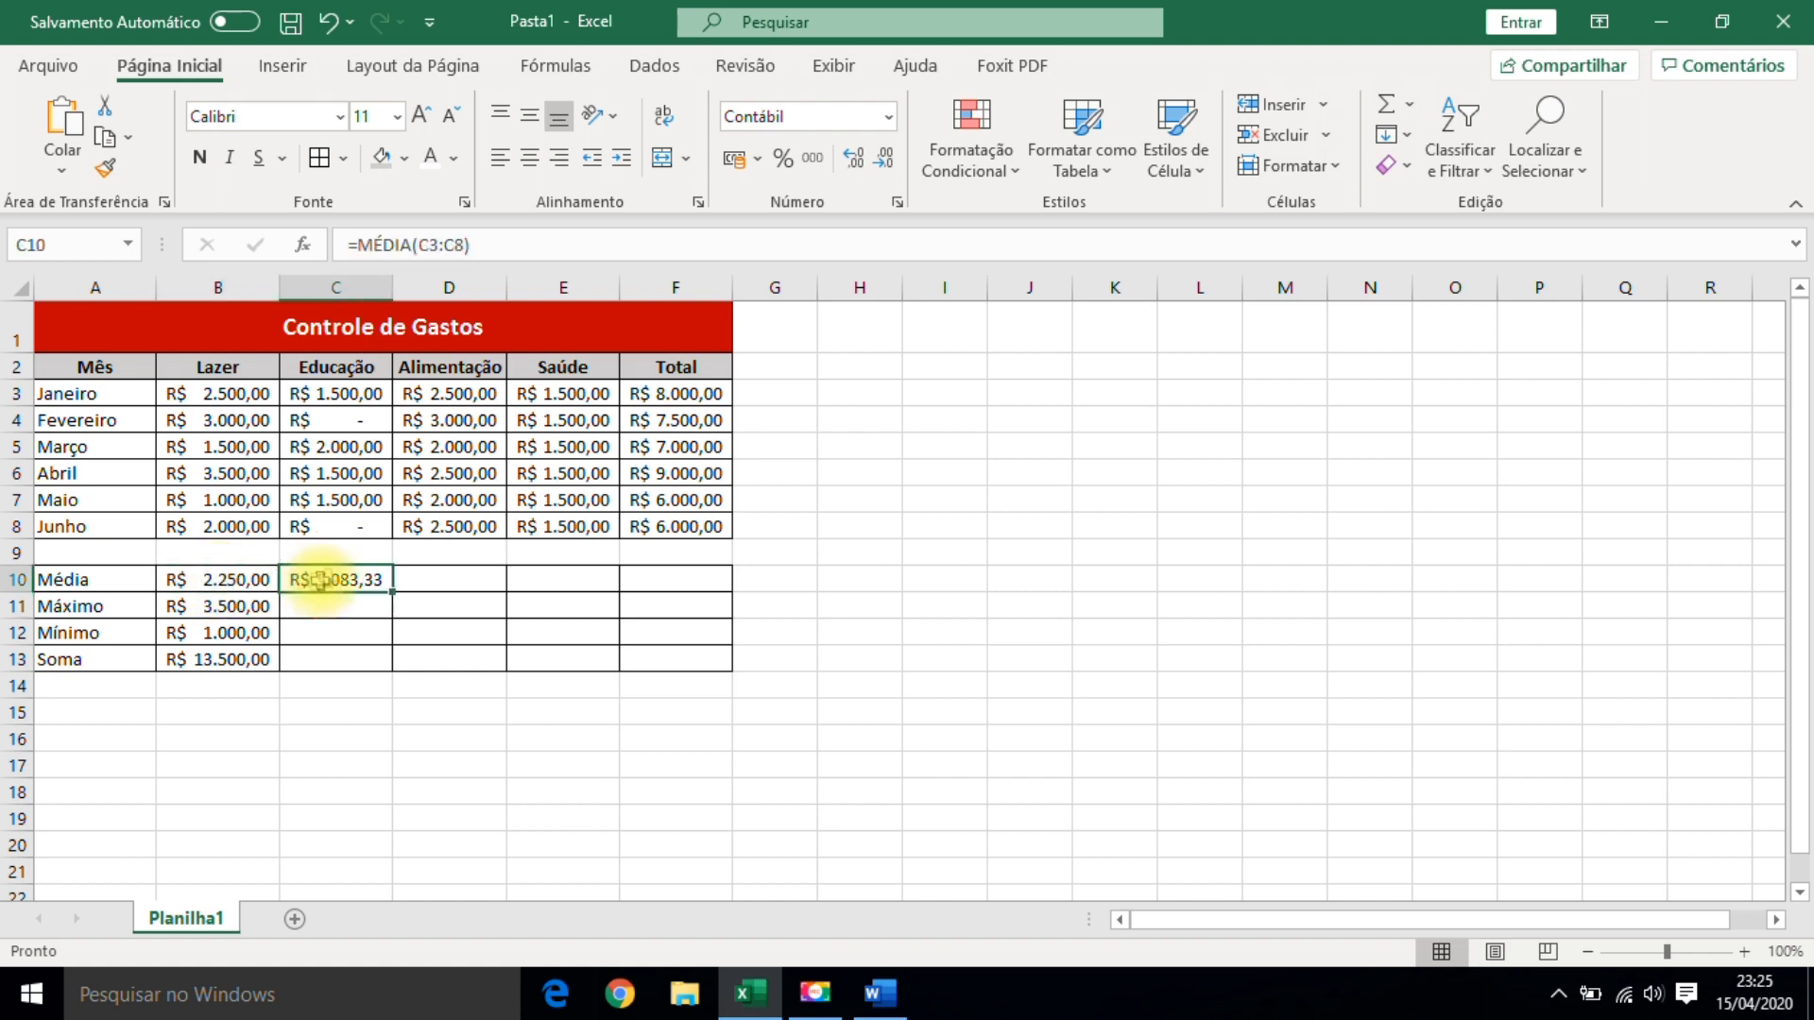
left_click(235, 580)
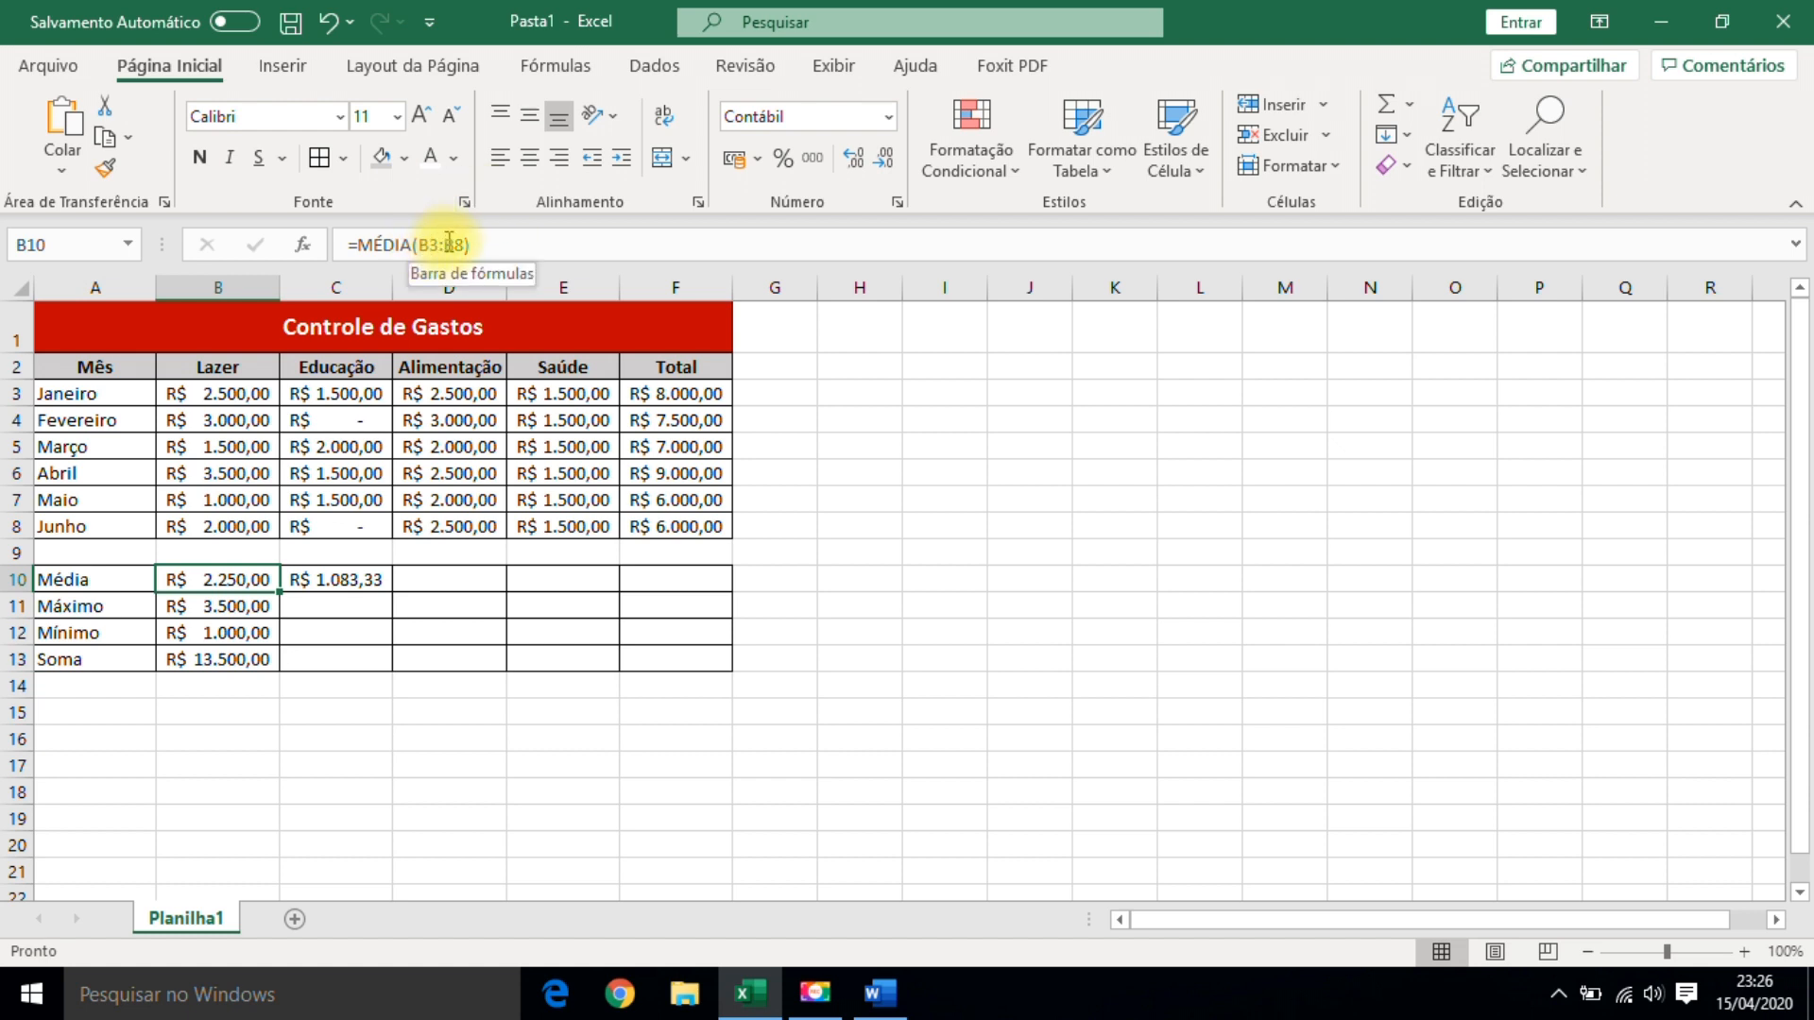
left_click(343, 580)
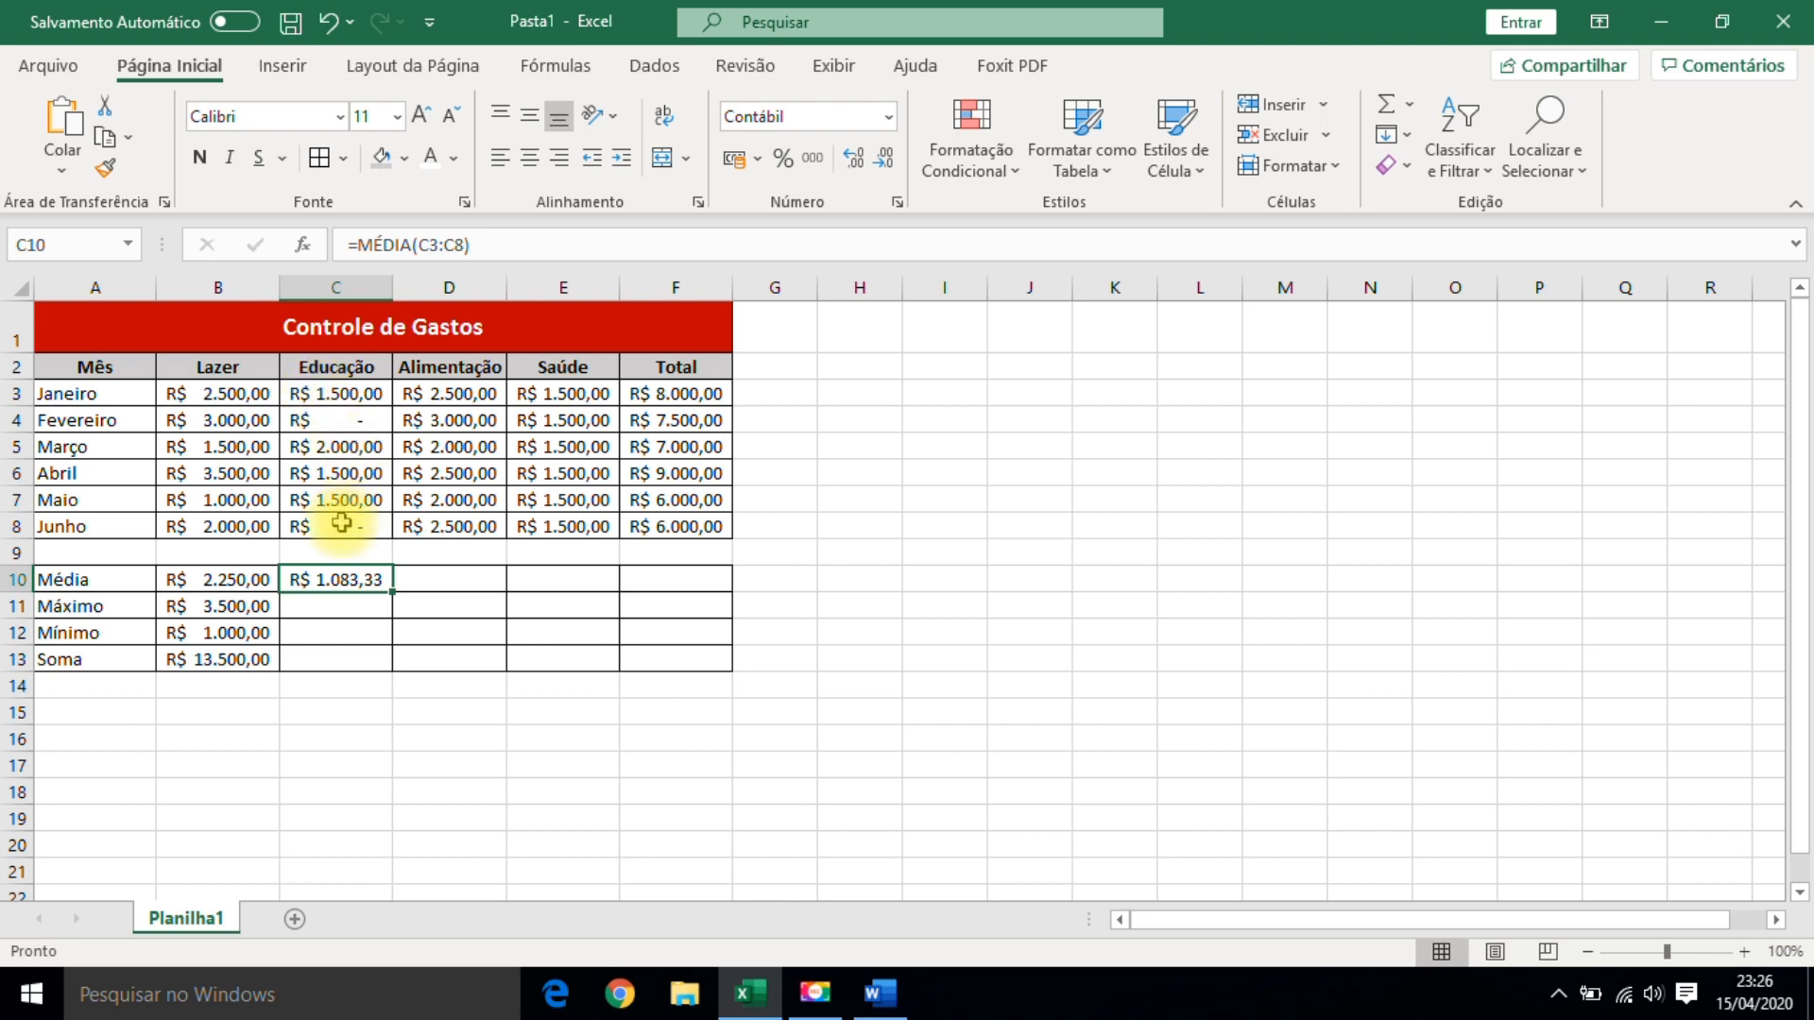
left_click(438, 586)
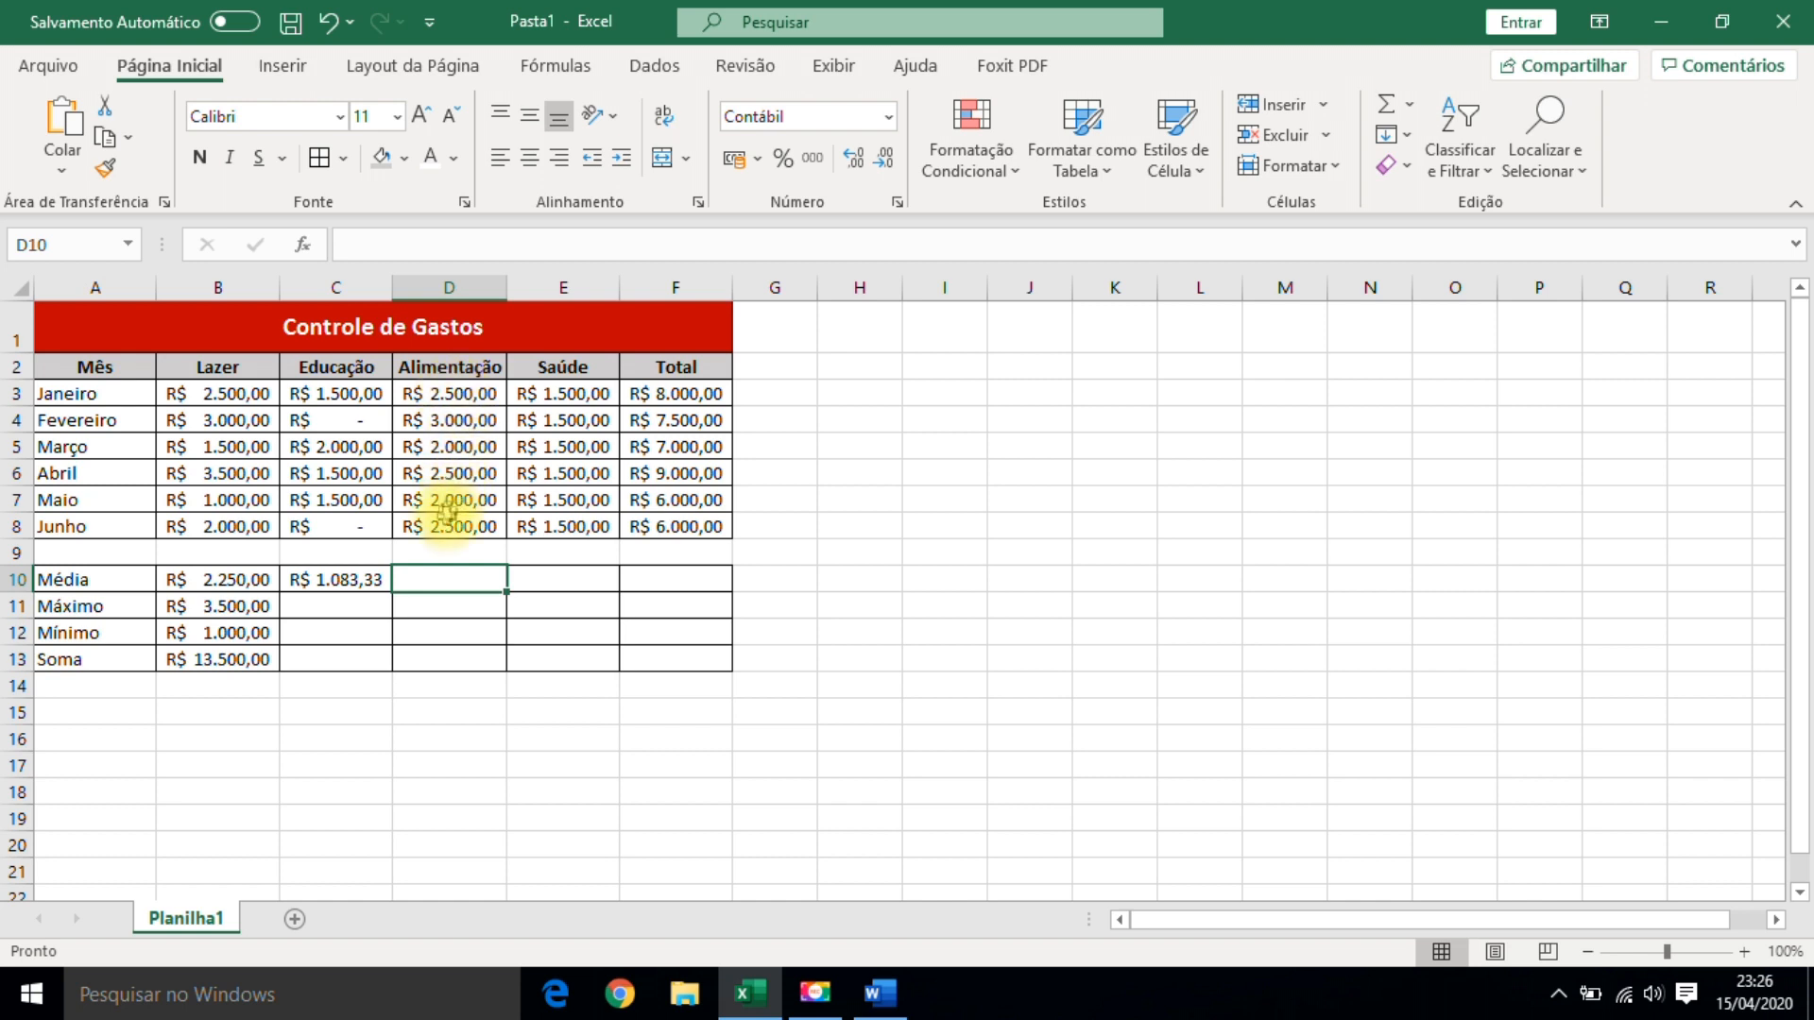
left_click(538, 580)
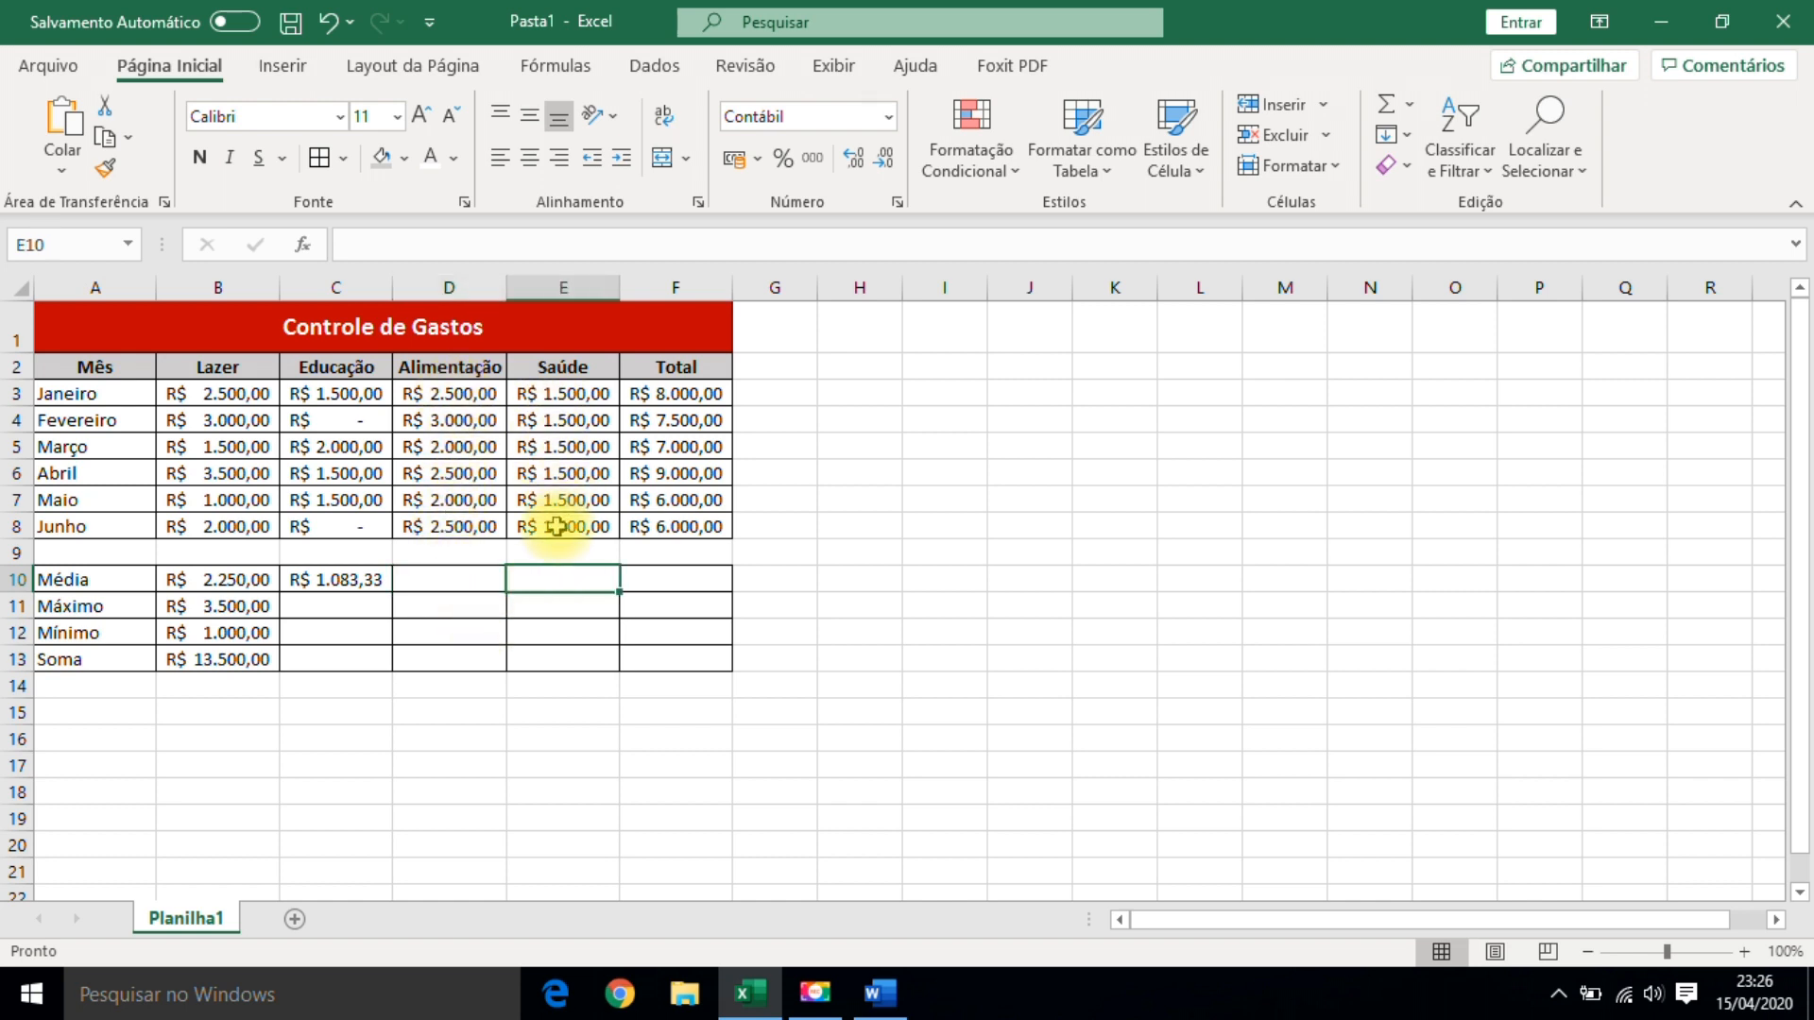
Delete the Educação average formula from C10
left_click(354, 583)
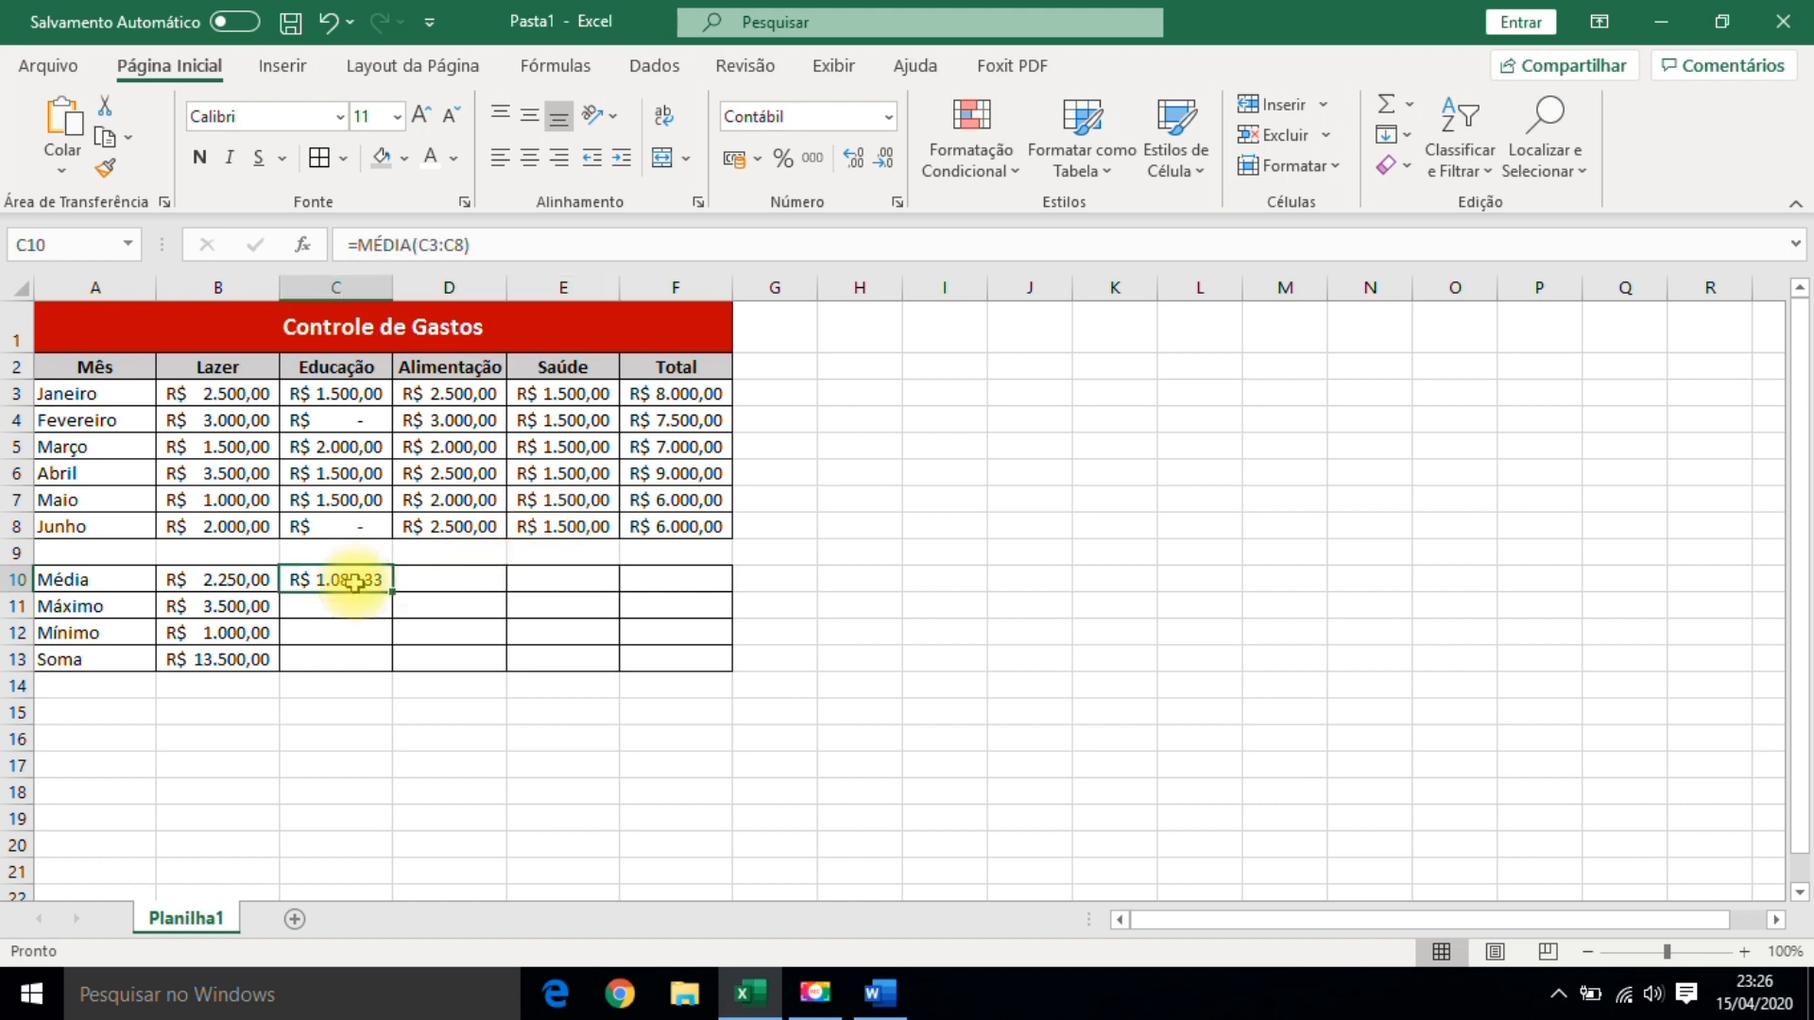
key("Delete")
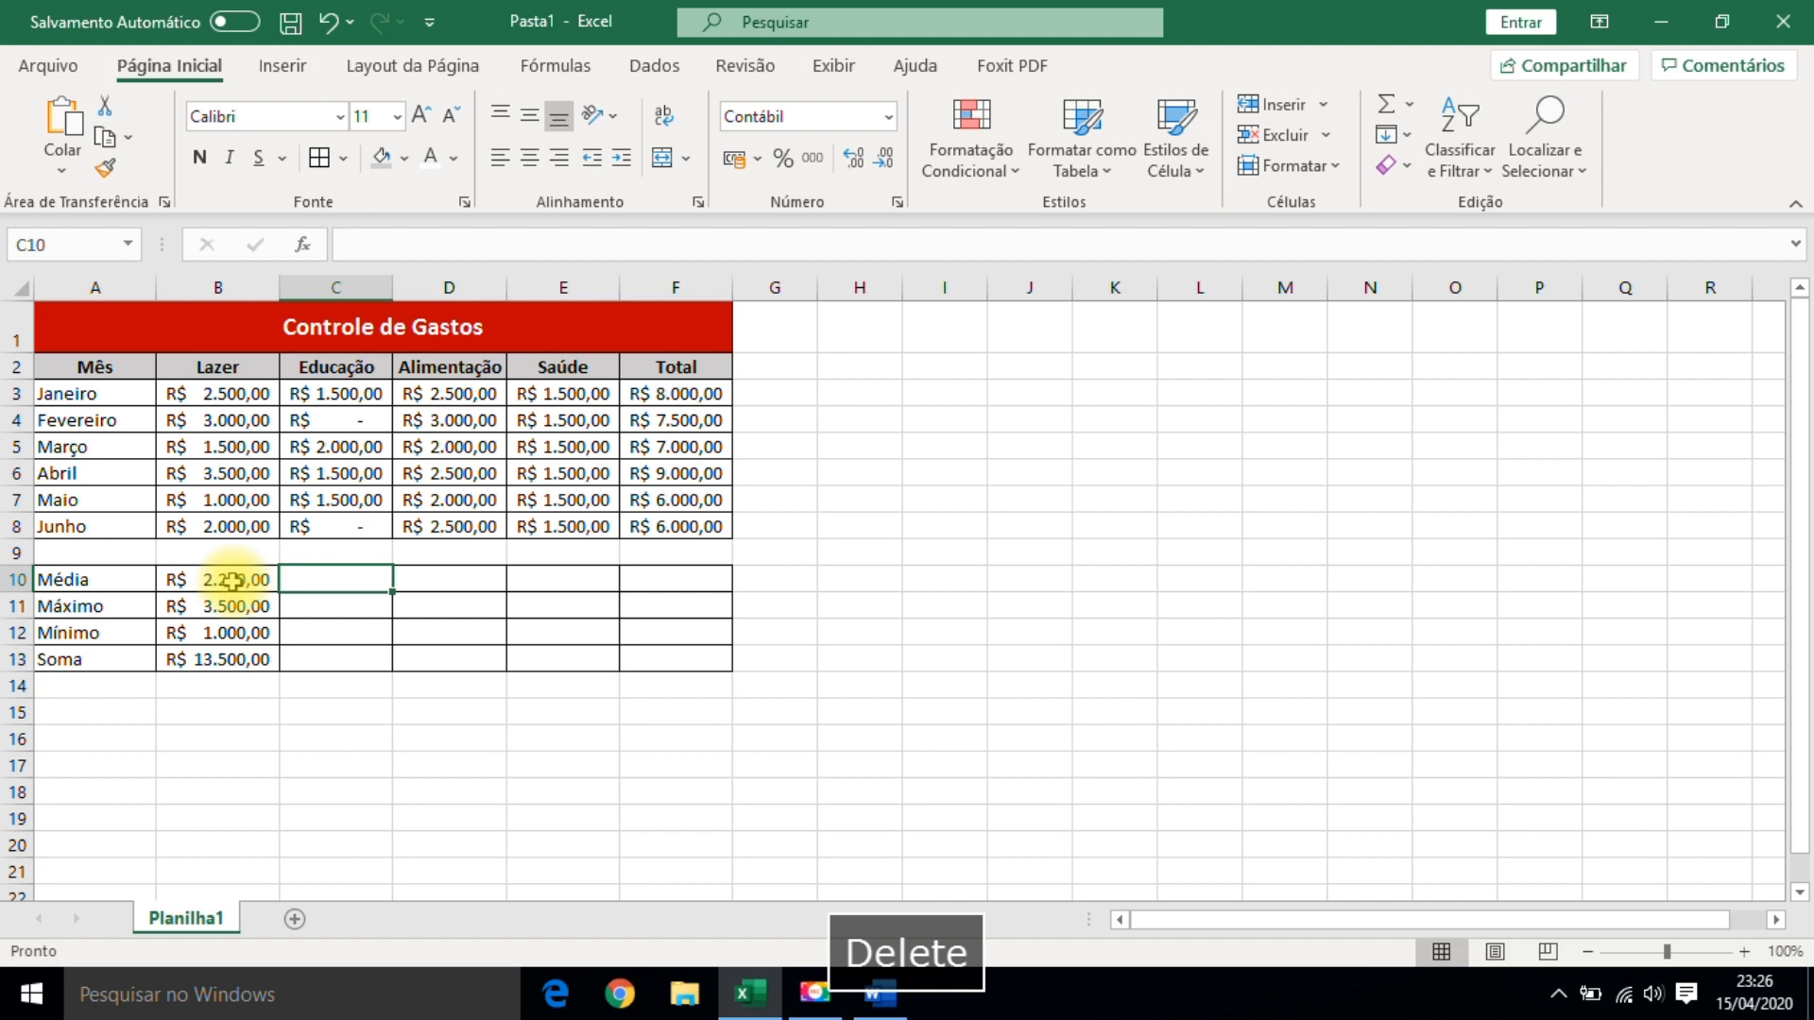
Fill the Média formula from B10 across C10:E10 for Educação, Alimentação and Saúde
left_click(229, 577)
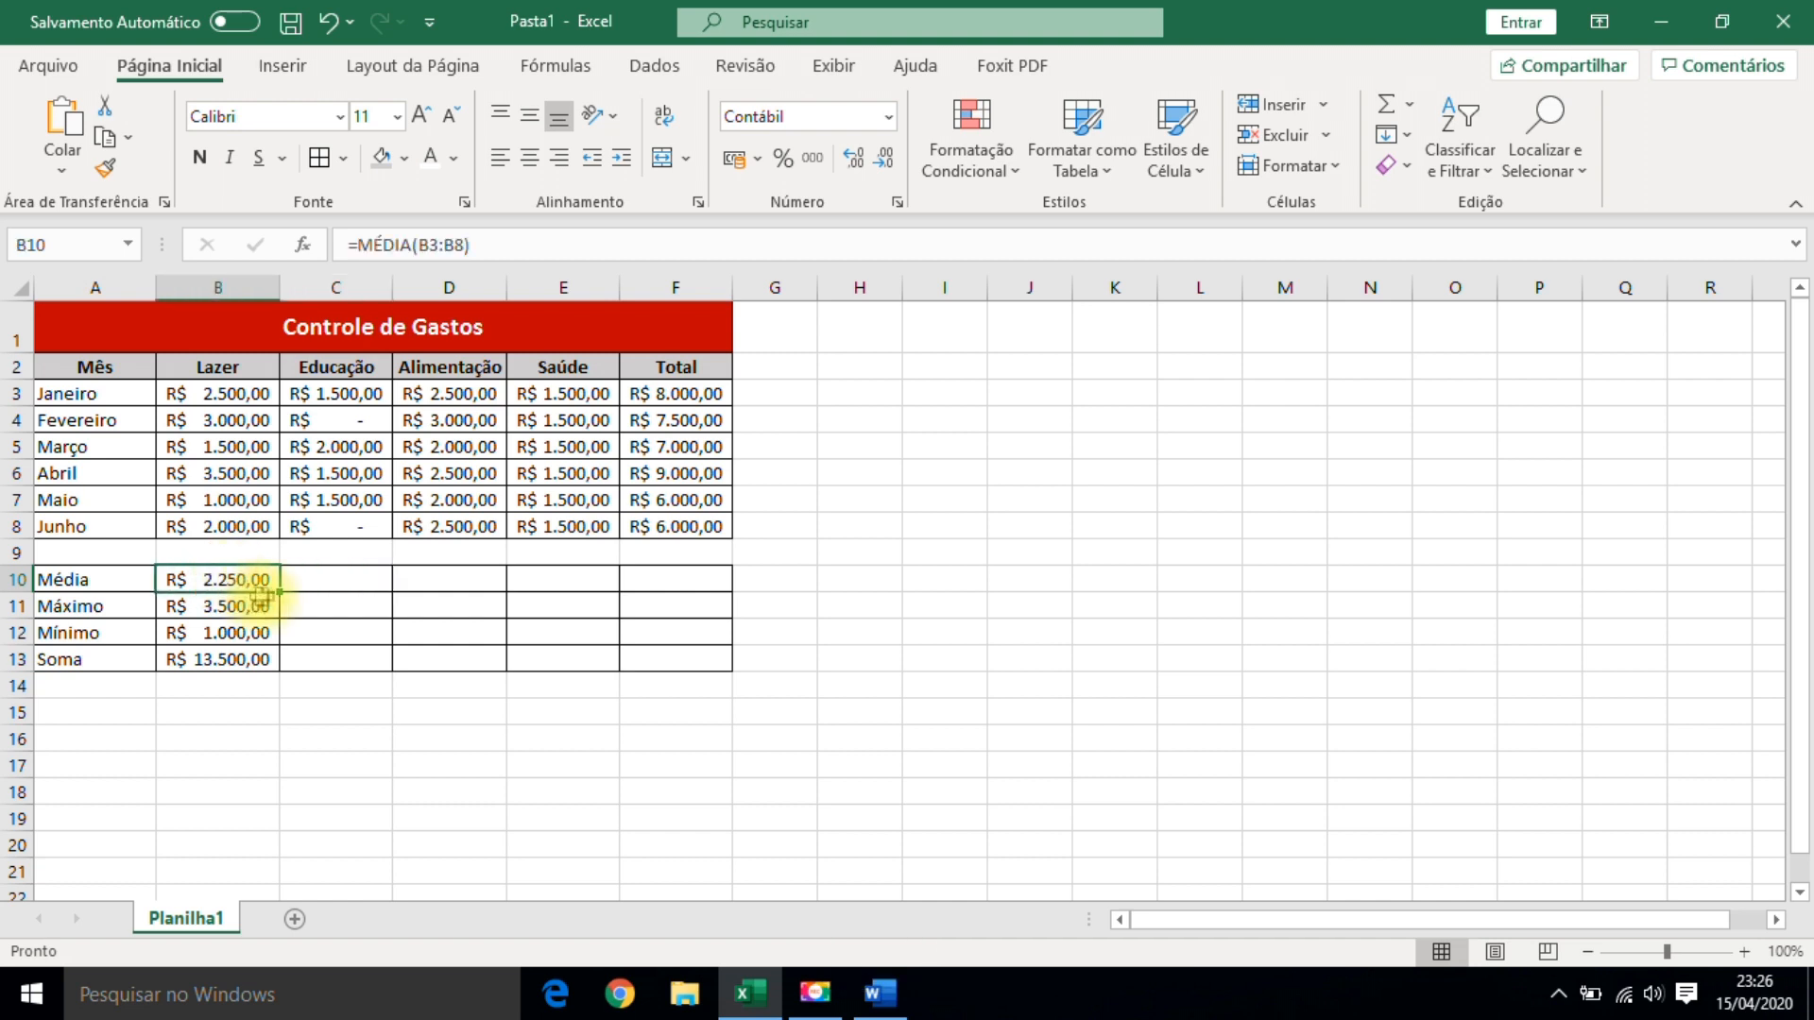
left_click(312, 728)
left_click(248, 579)
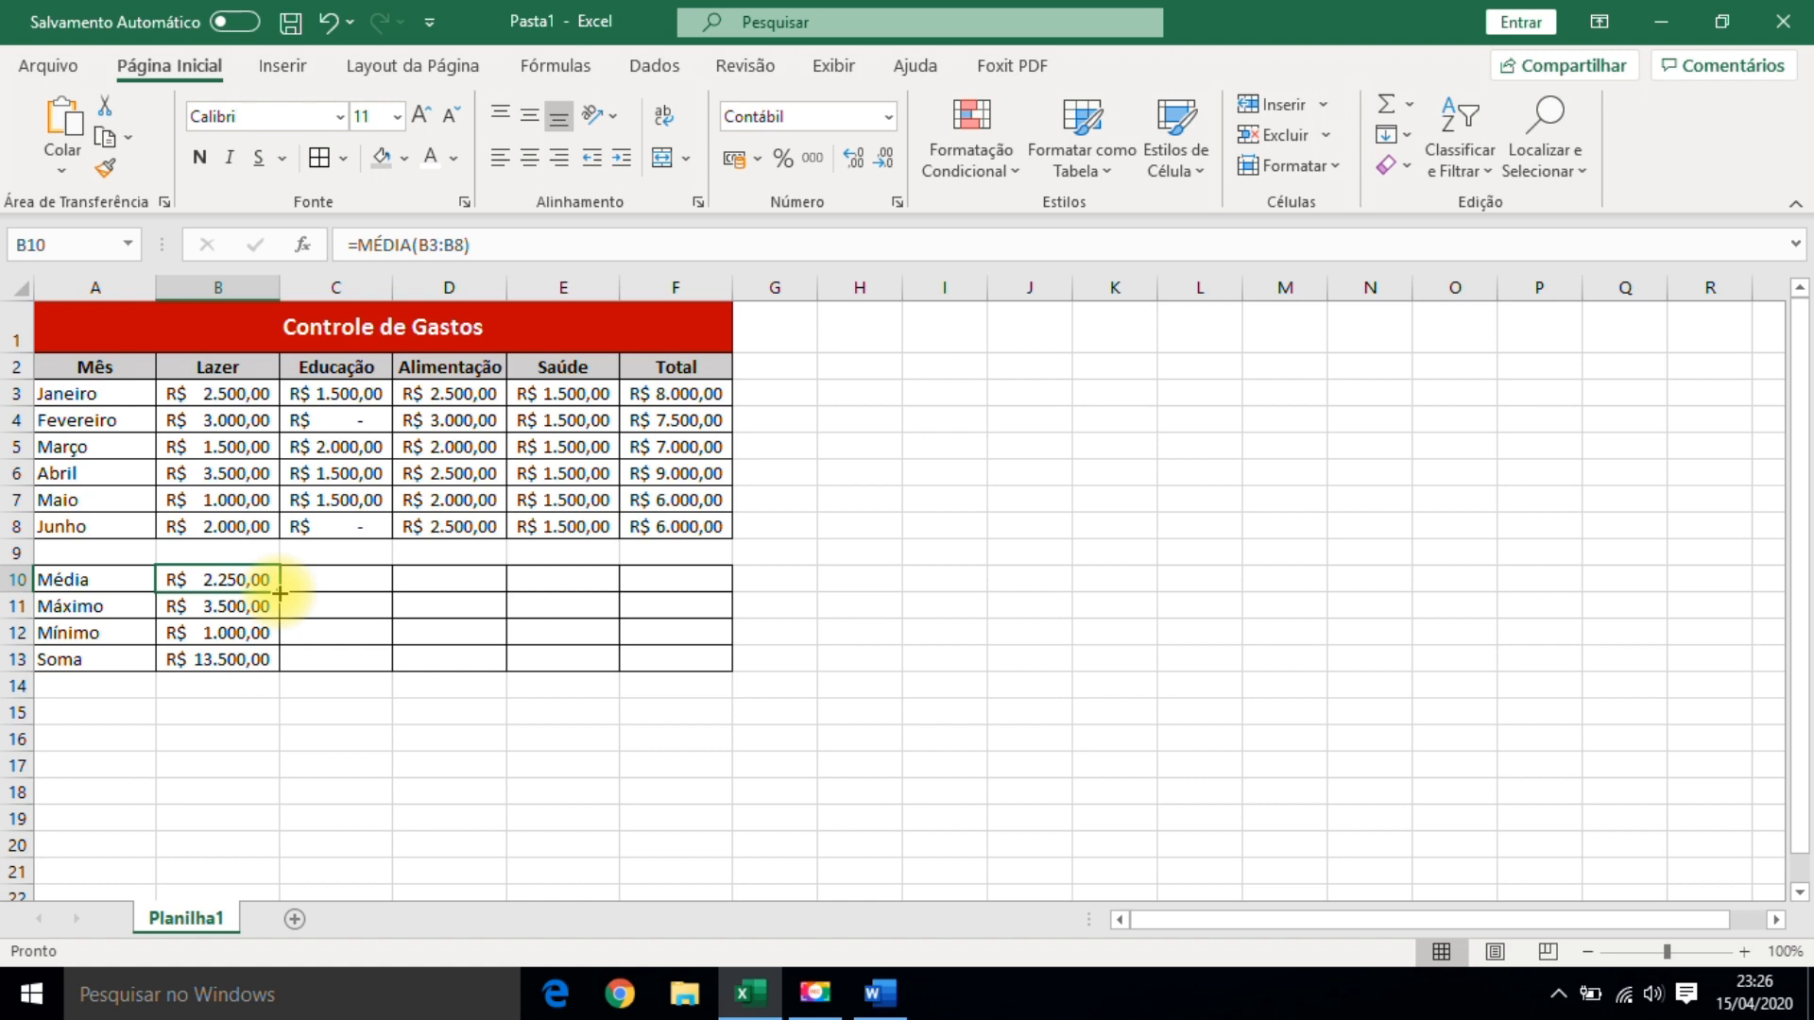
left_click_drag(280, 593, 599, 587)
left_click(481, 767)
Examine the cell ranges used by the Média formulas in B10, C10, D10 and E10
left_click(336, 580)
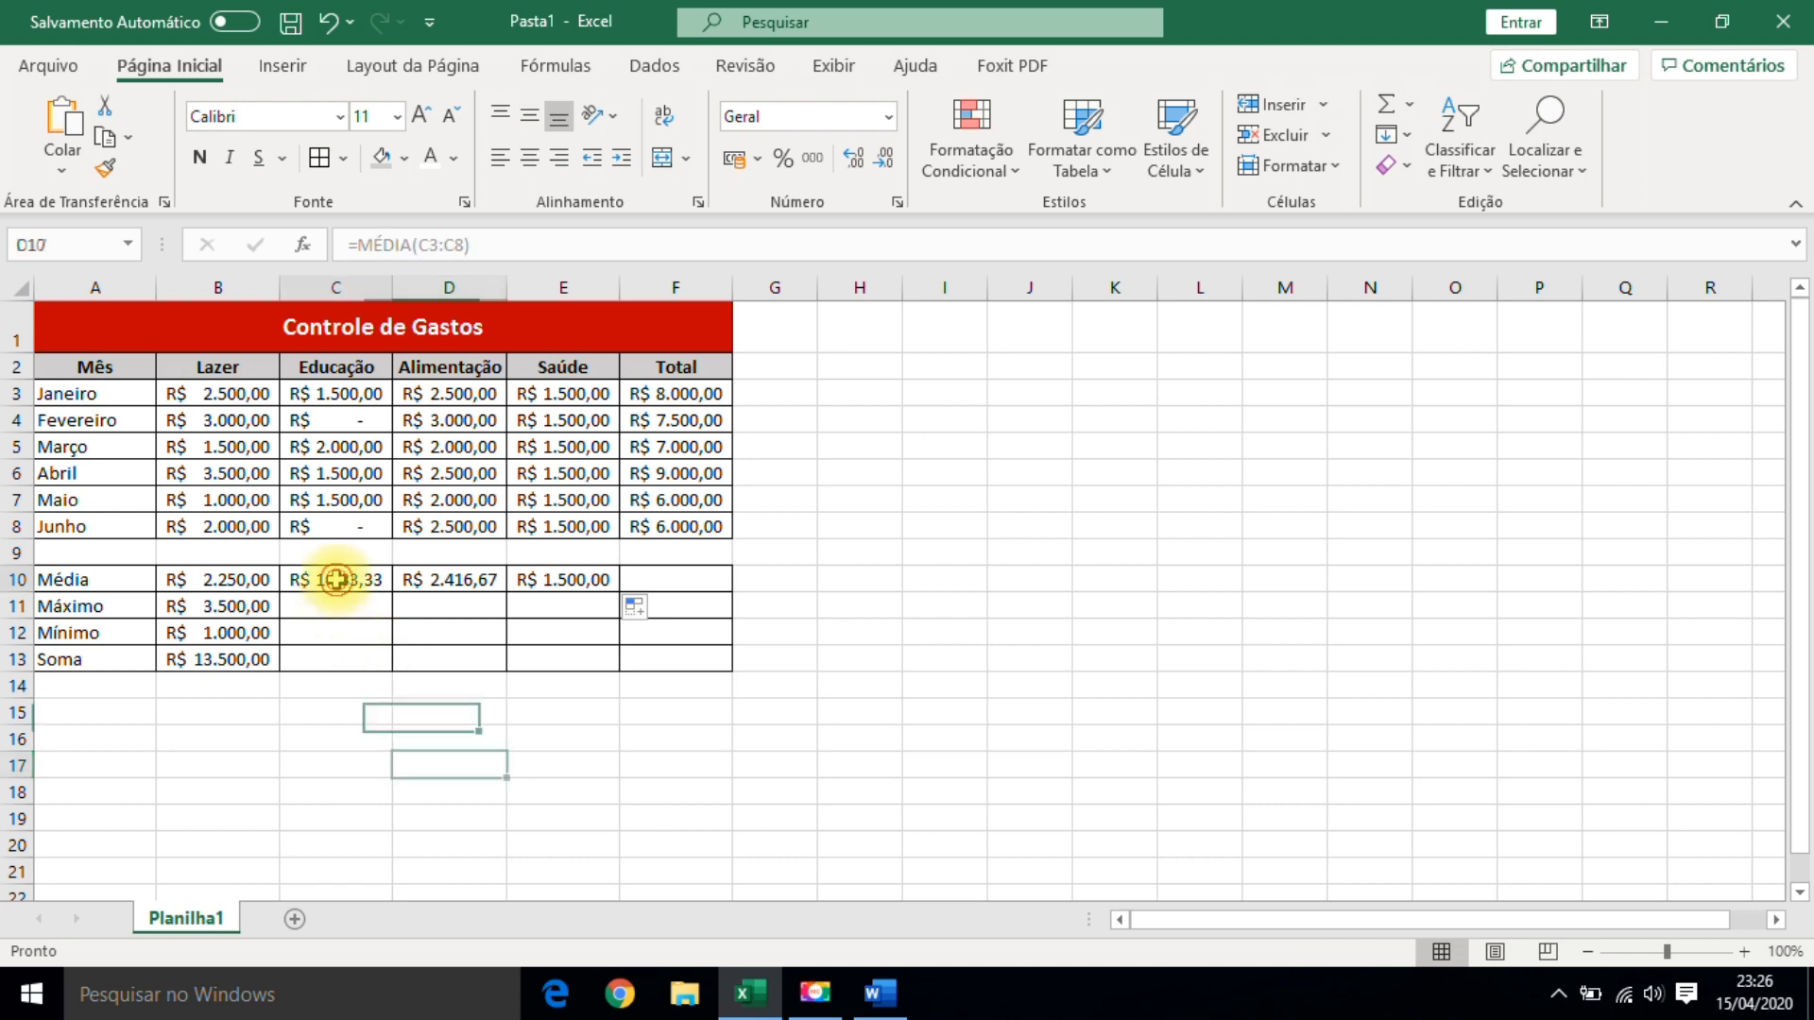
left_click(223, 579)
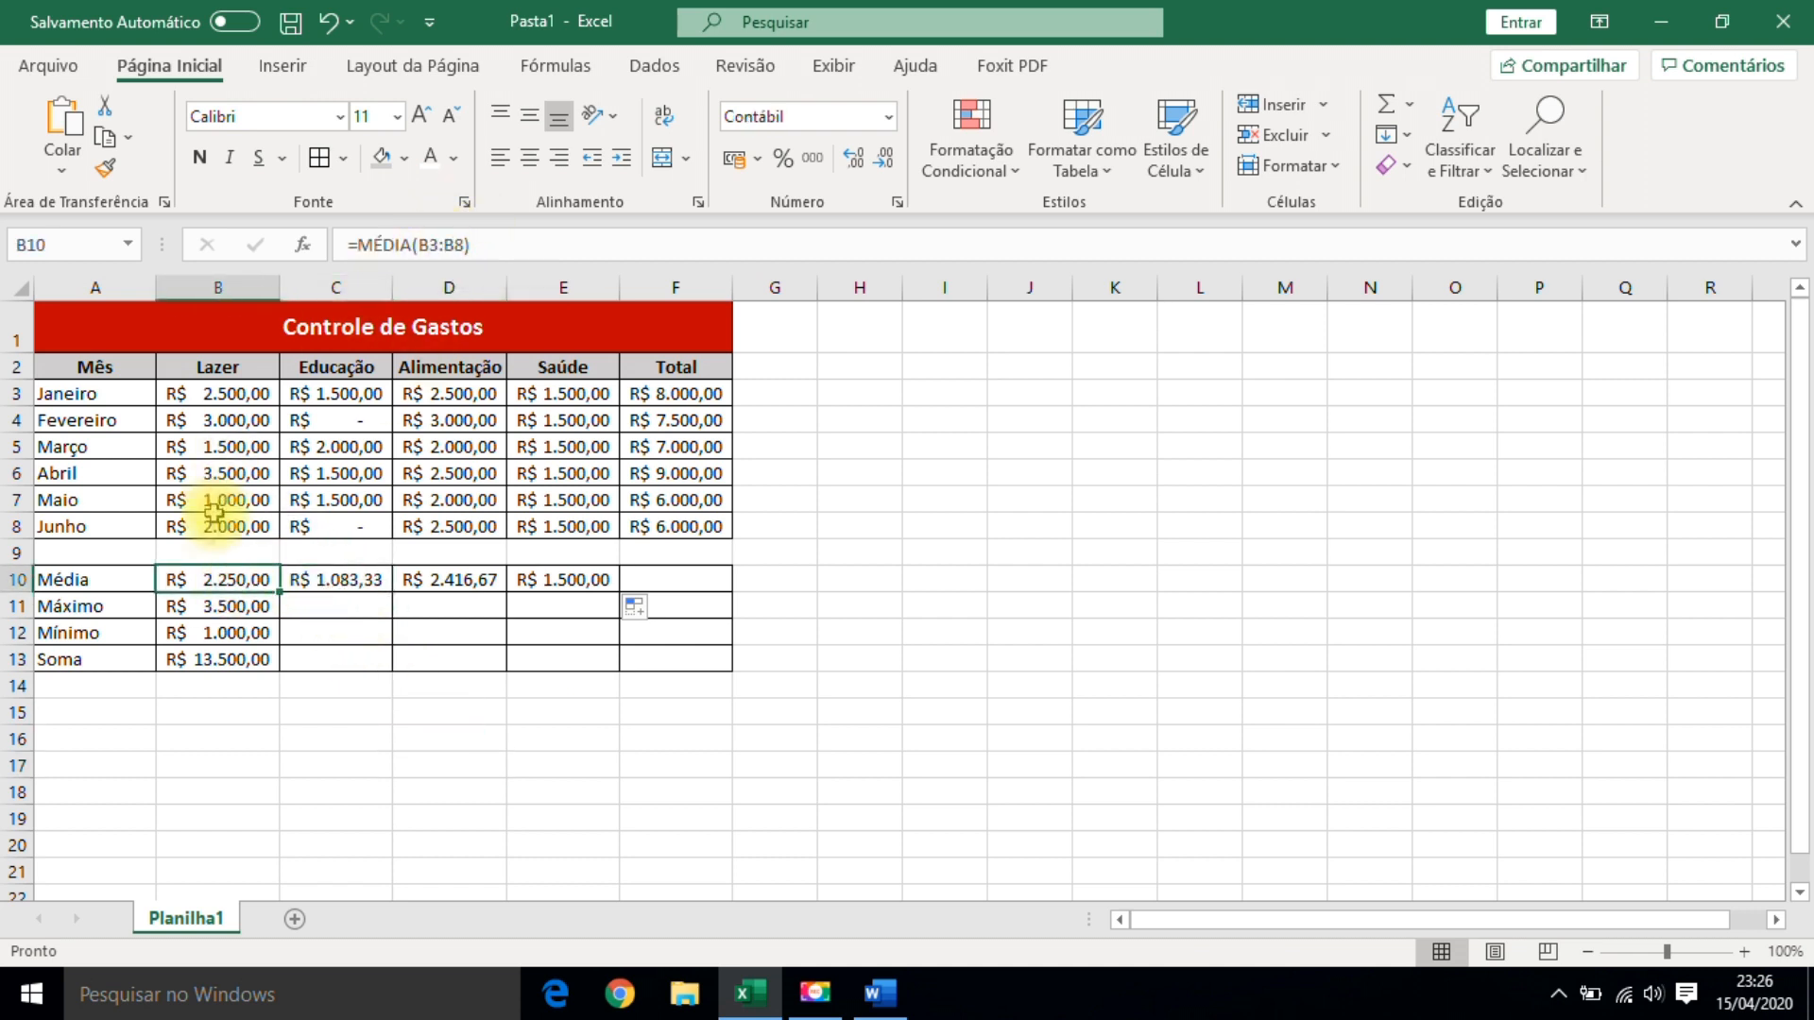
left_click(326, 577)
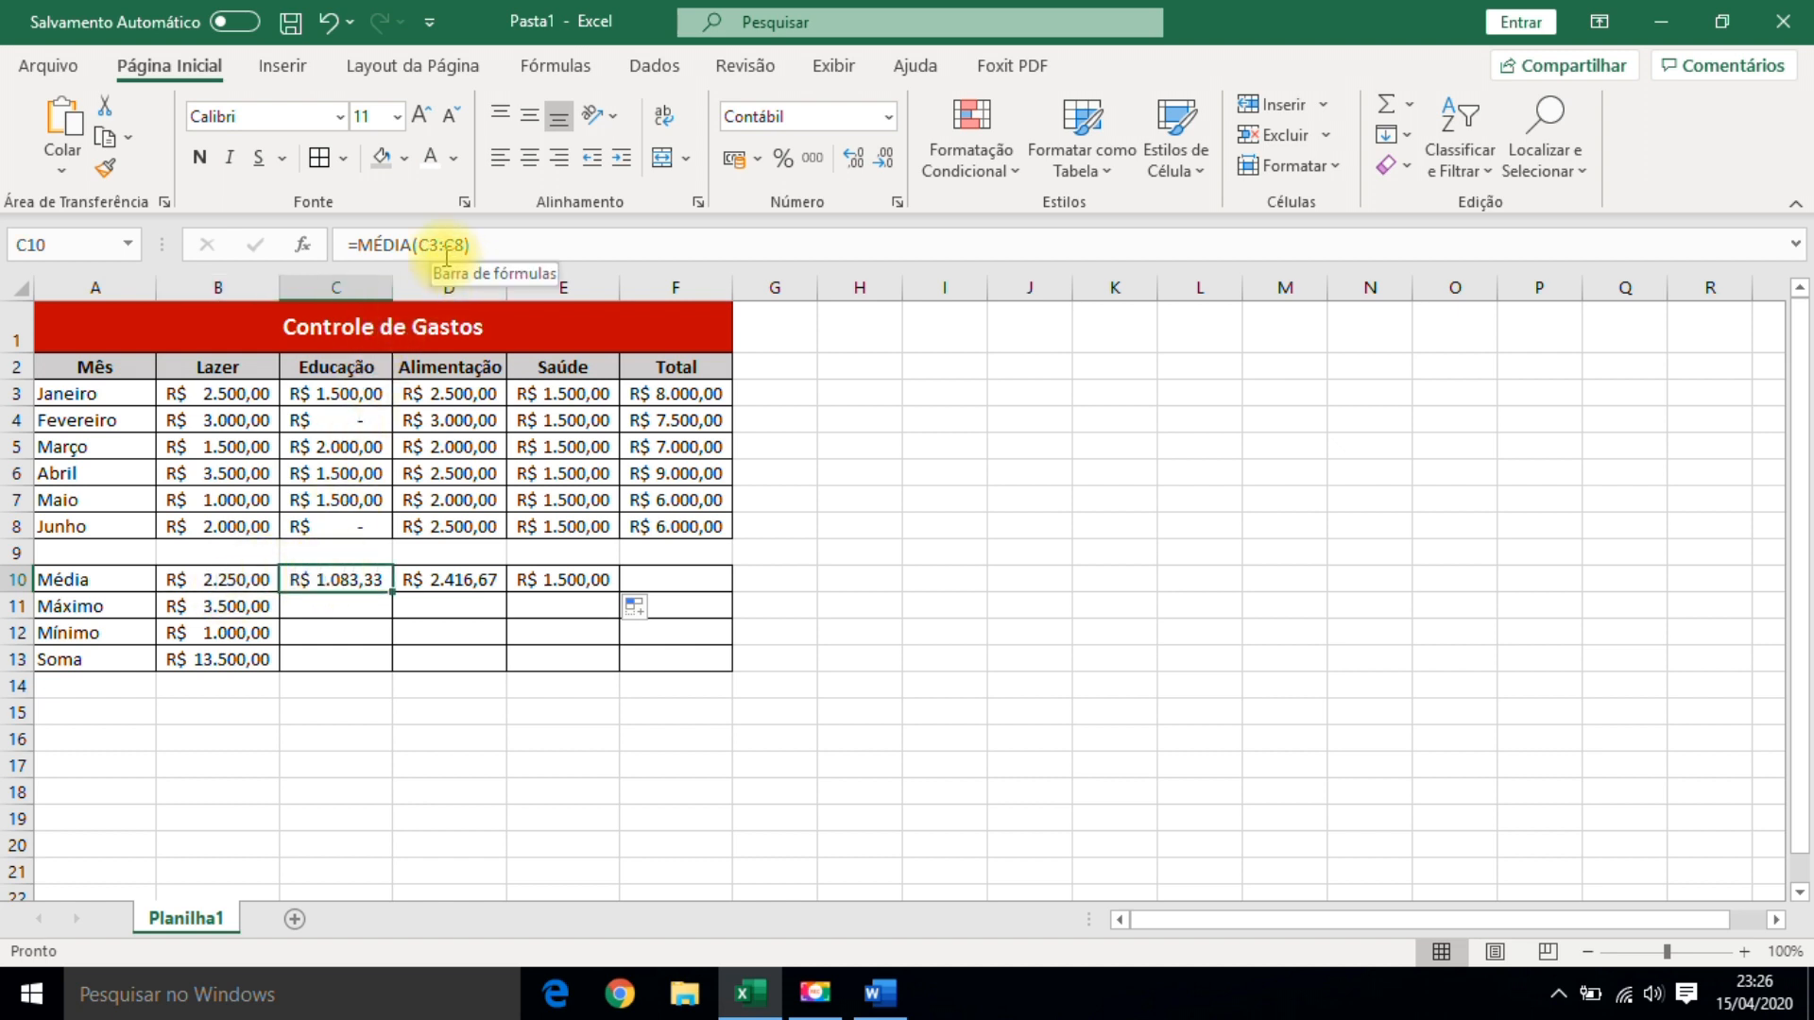
left_click(456, 577)
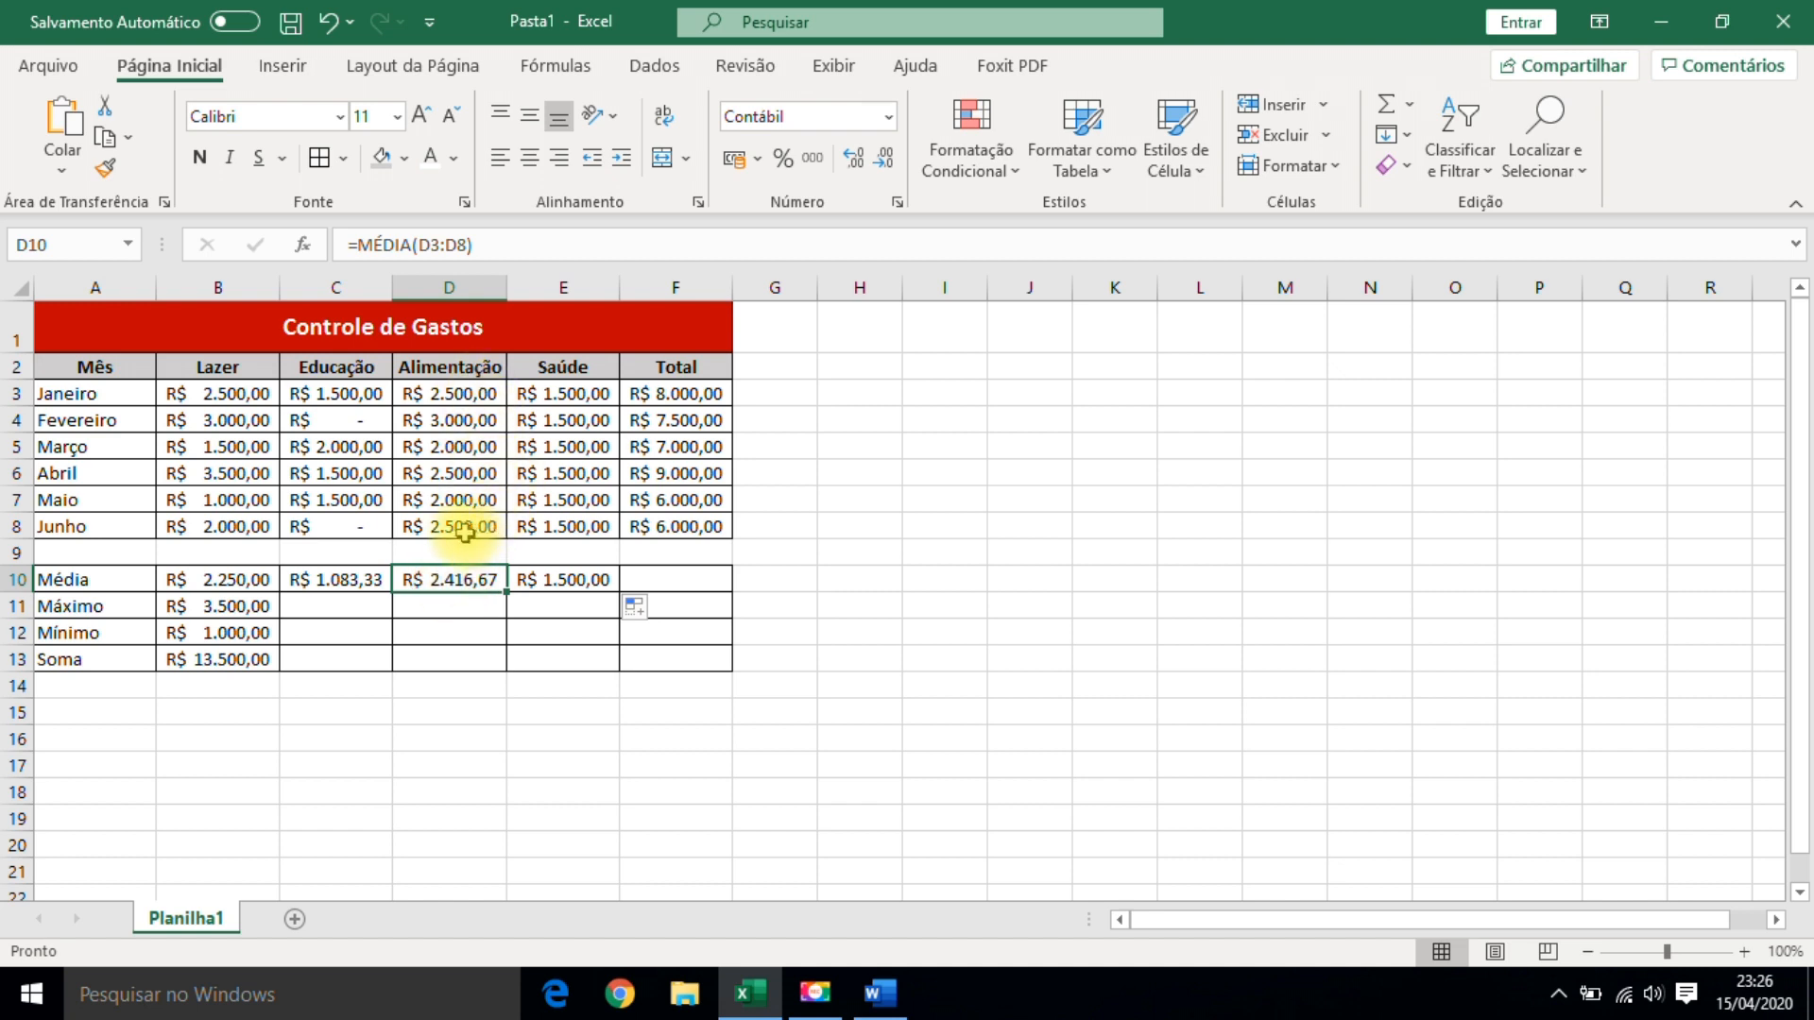
left_click(567, 582)
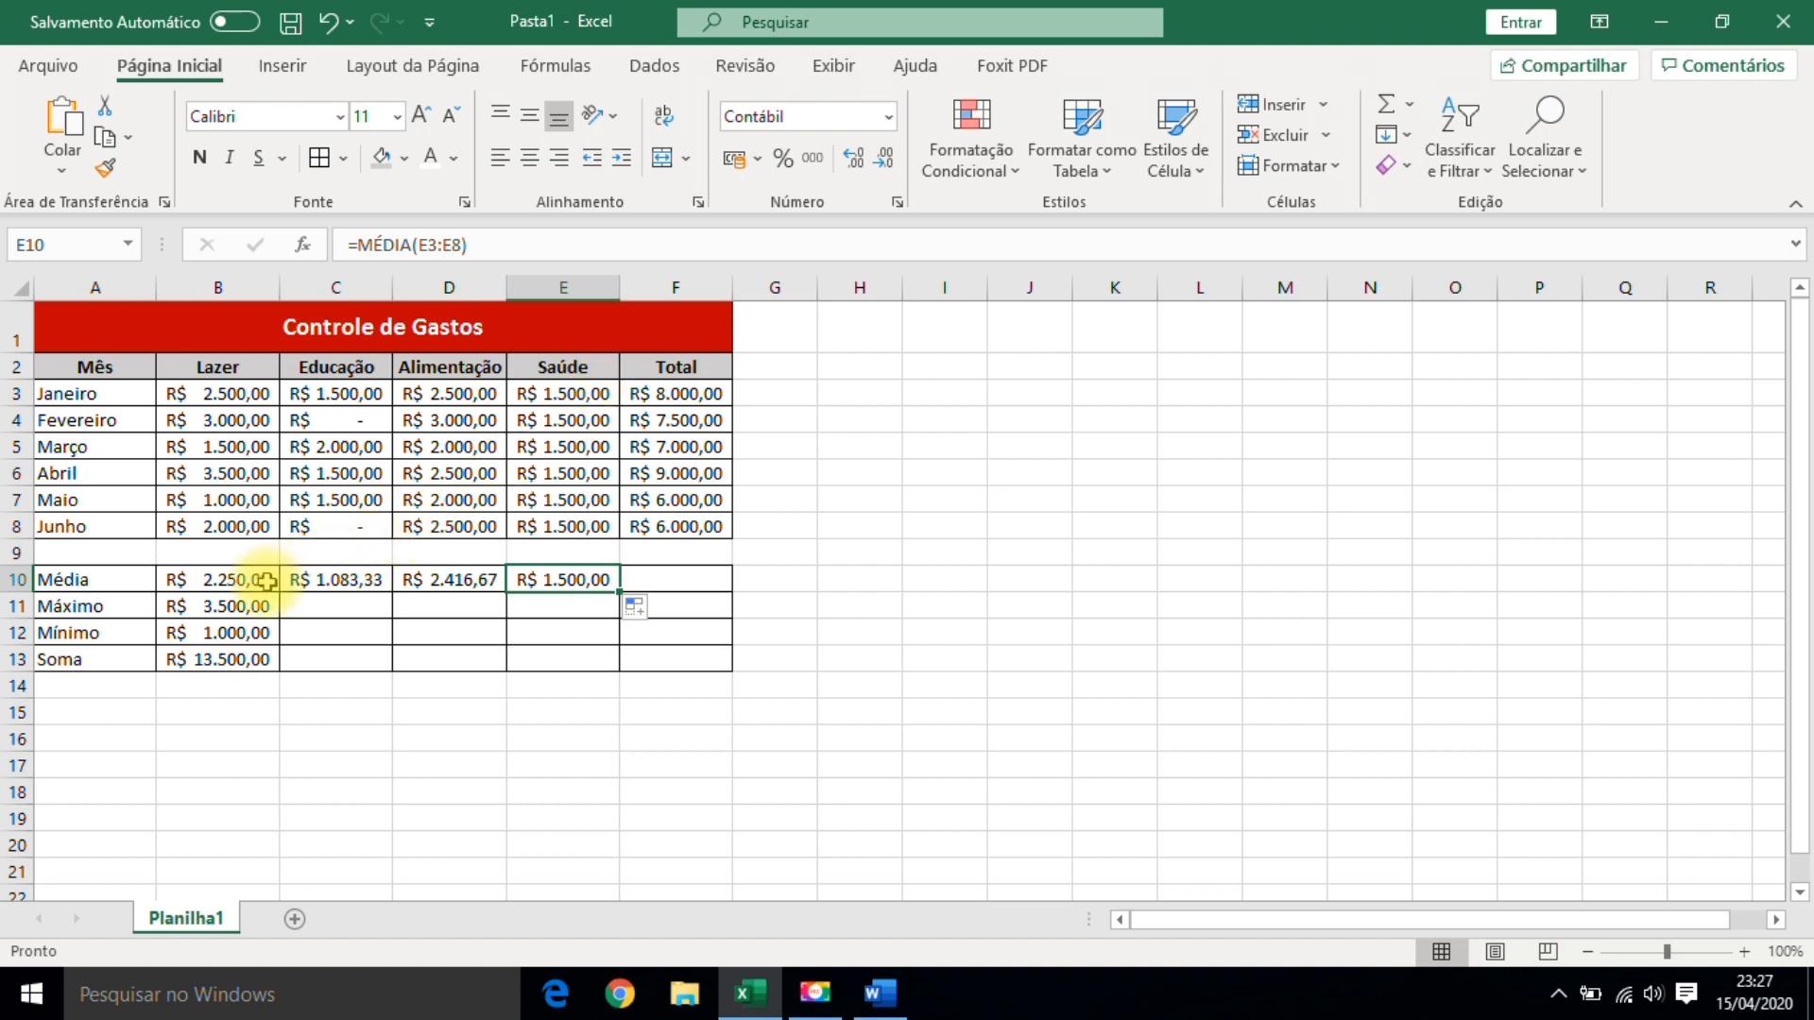
left_click(234, 580)
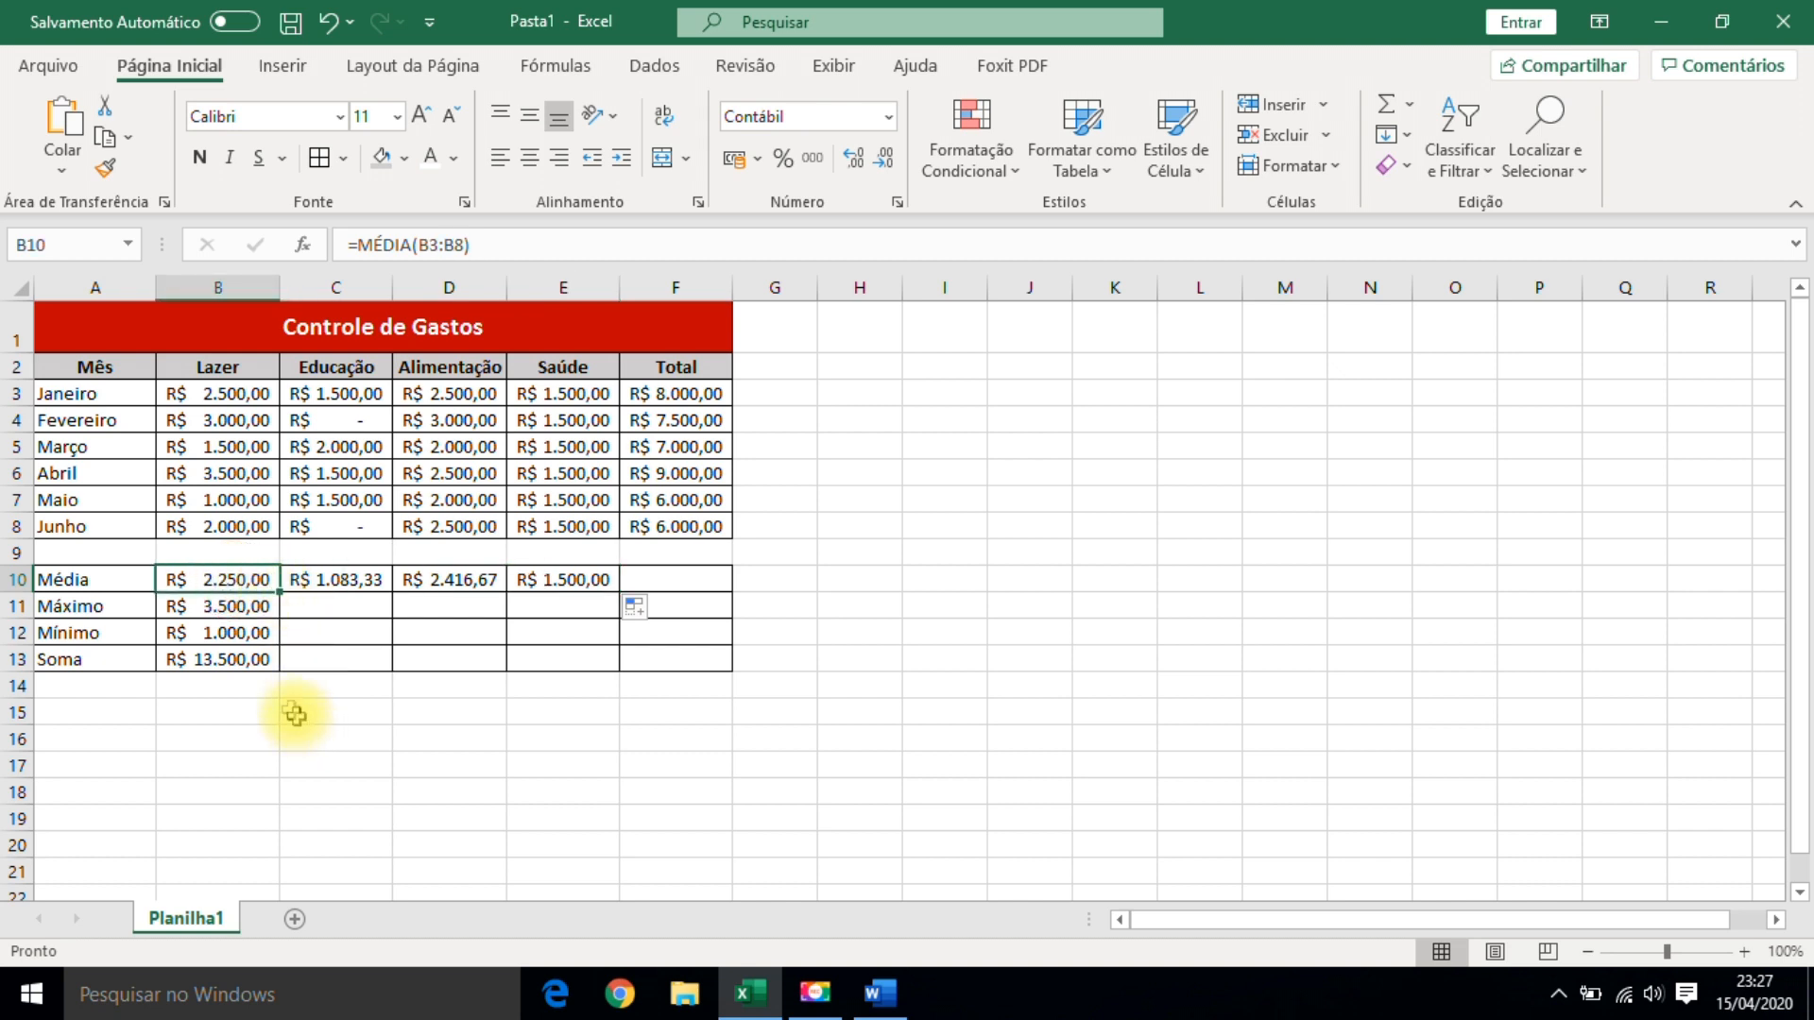
Fill the Máximo formula from B11 across C11:E11 and check the range in each copied formula
left_click(241, 606)
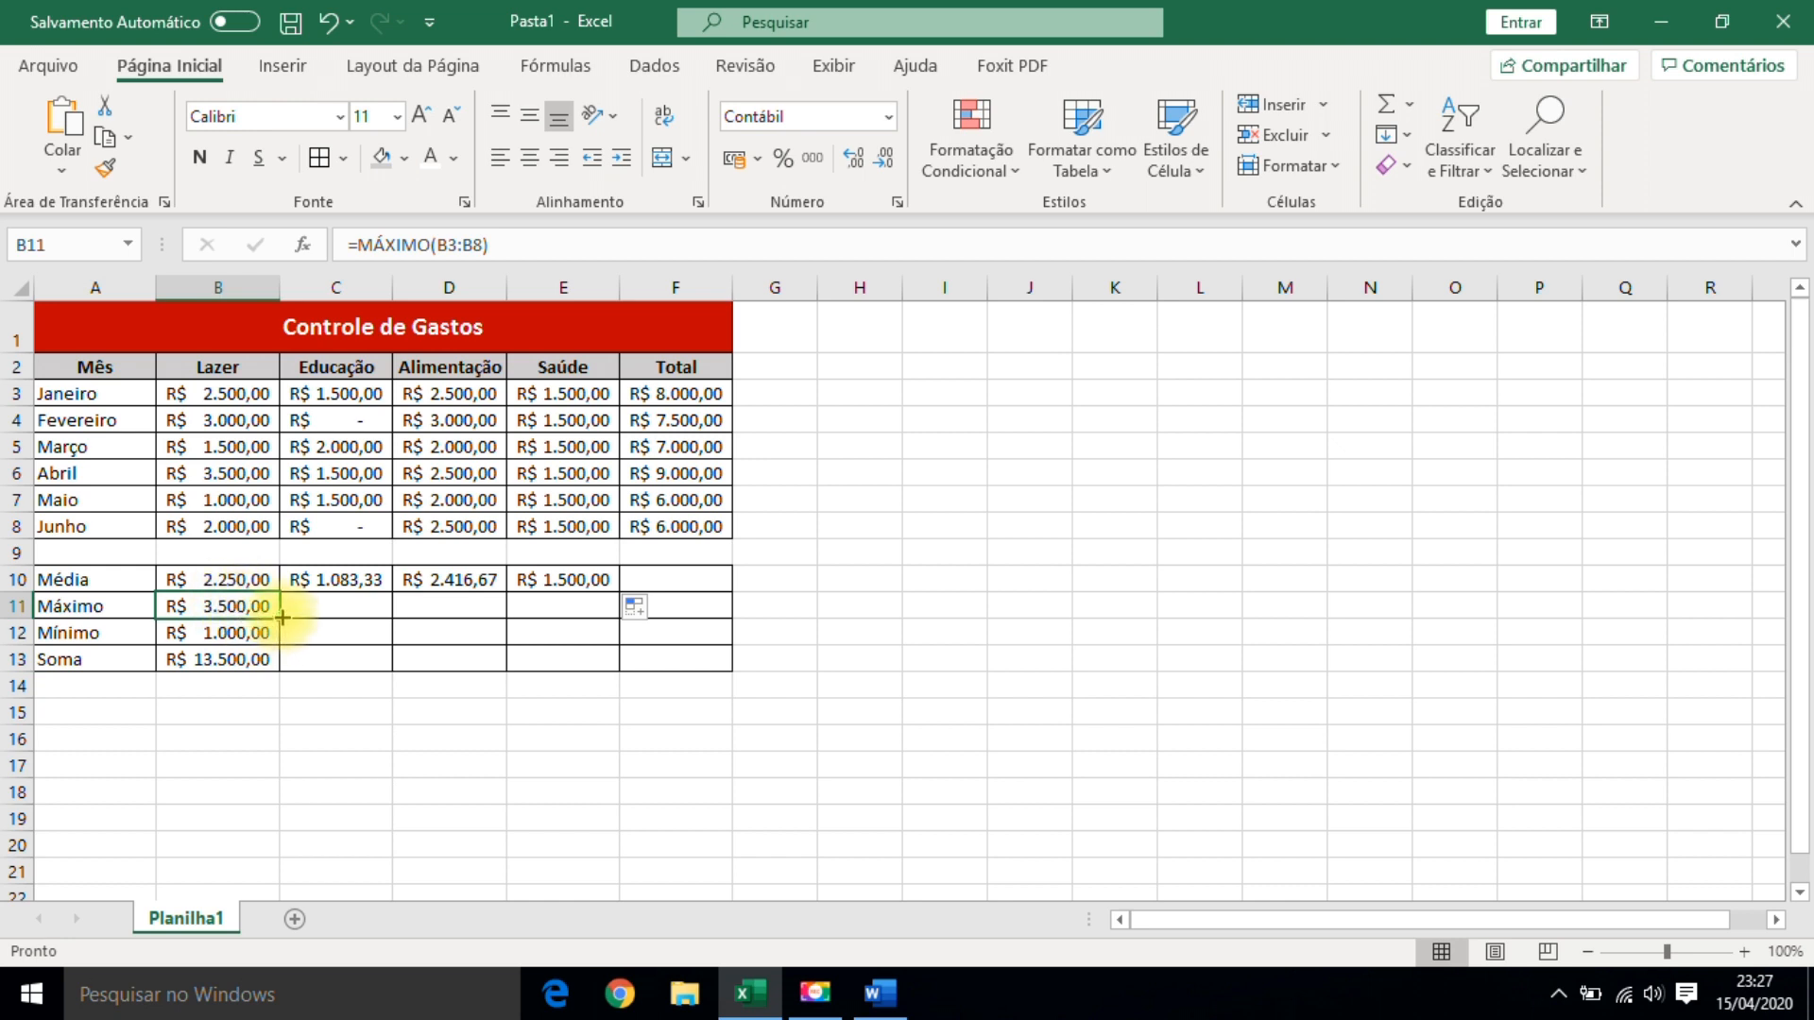
left_click_drag(279, 617, 575, 608)
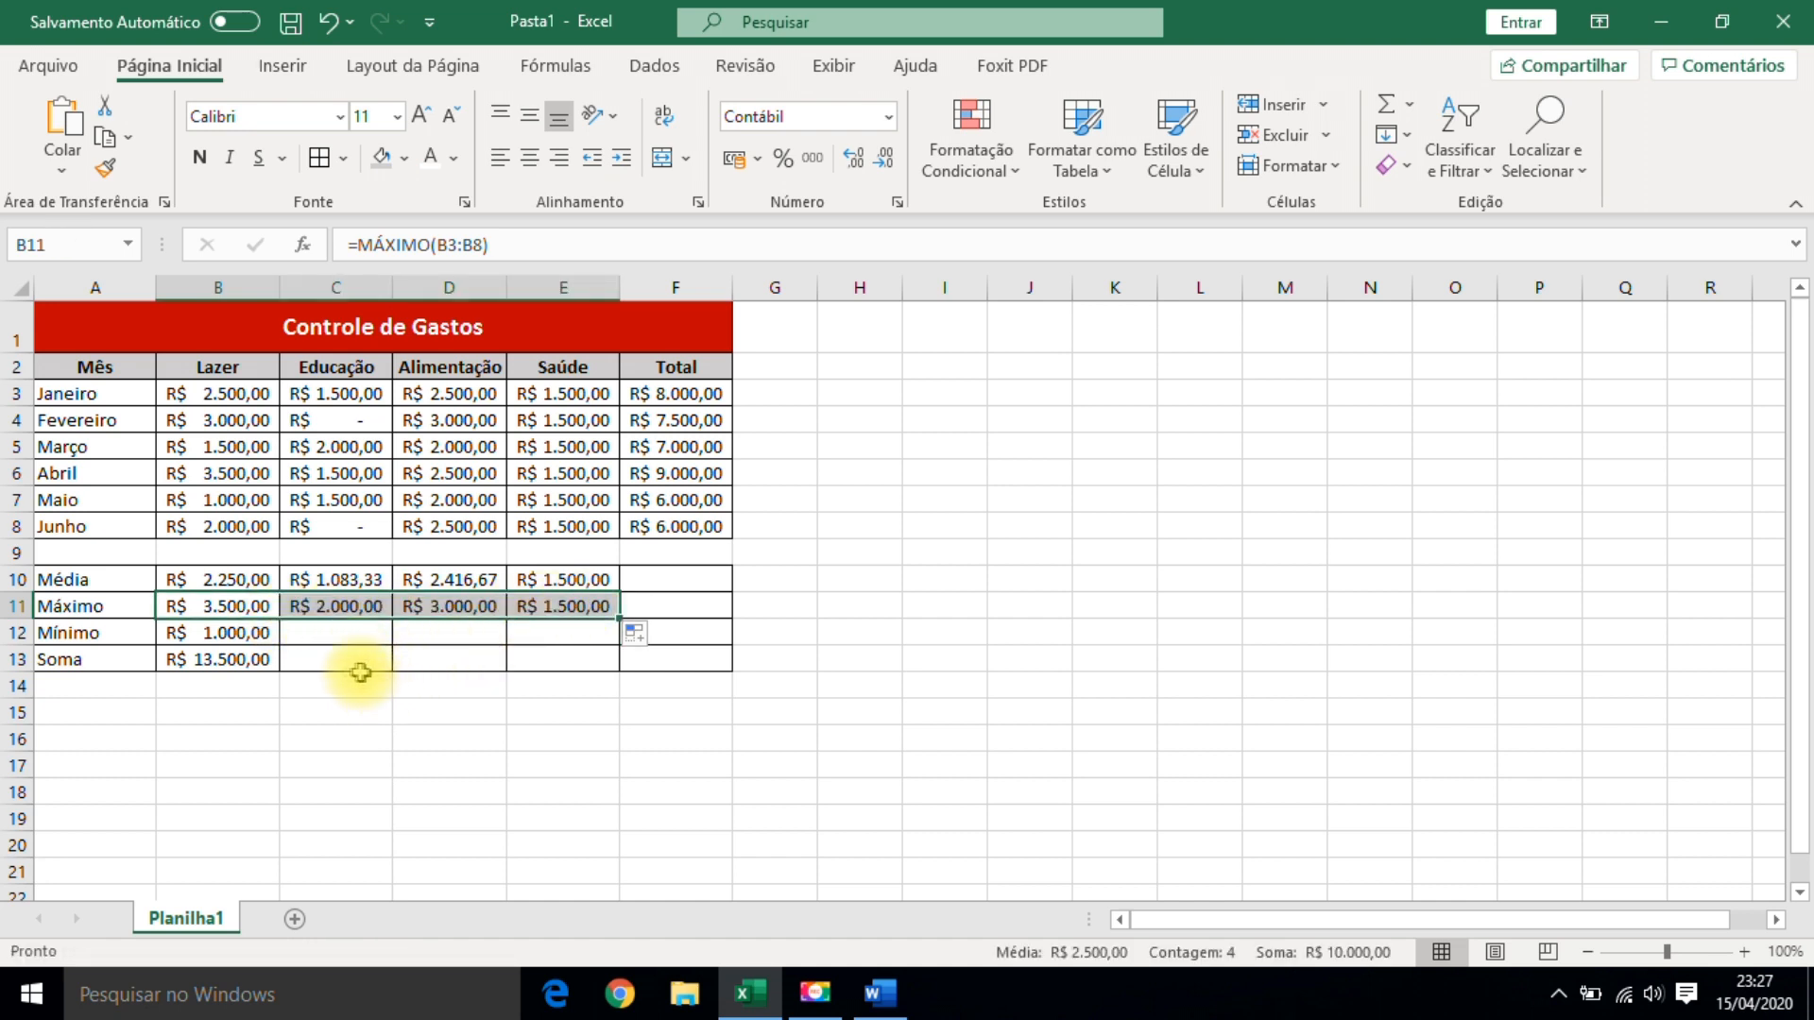
left_click(326, 608)
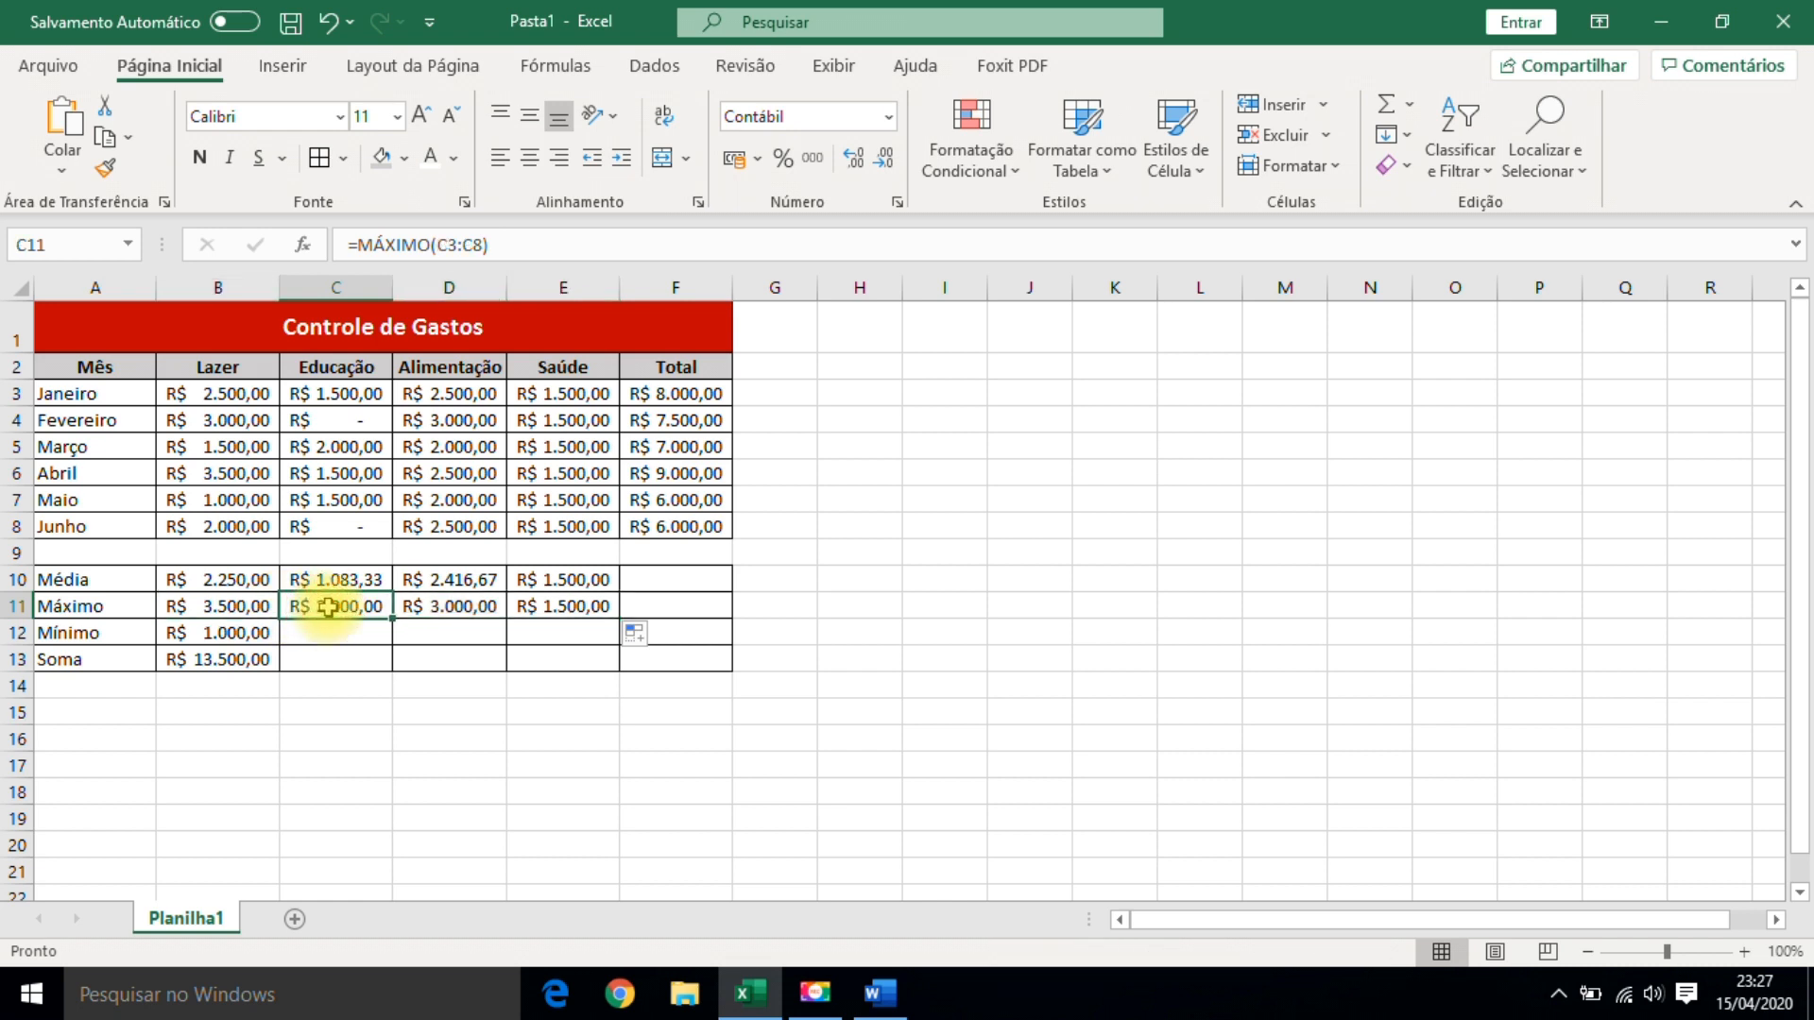
left_click(427, 604)
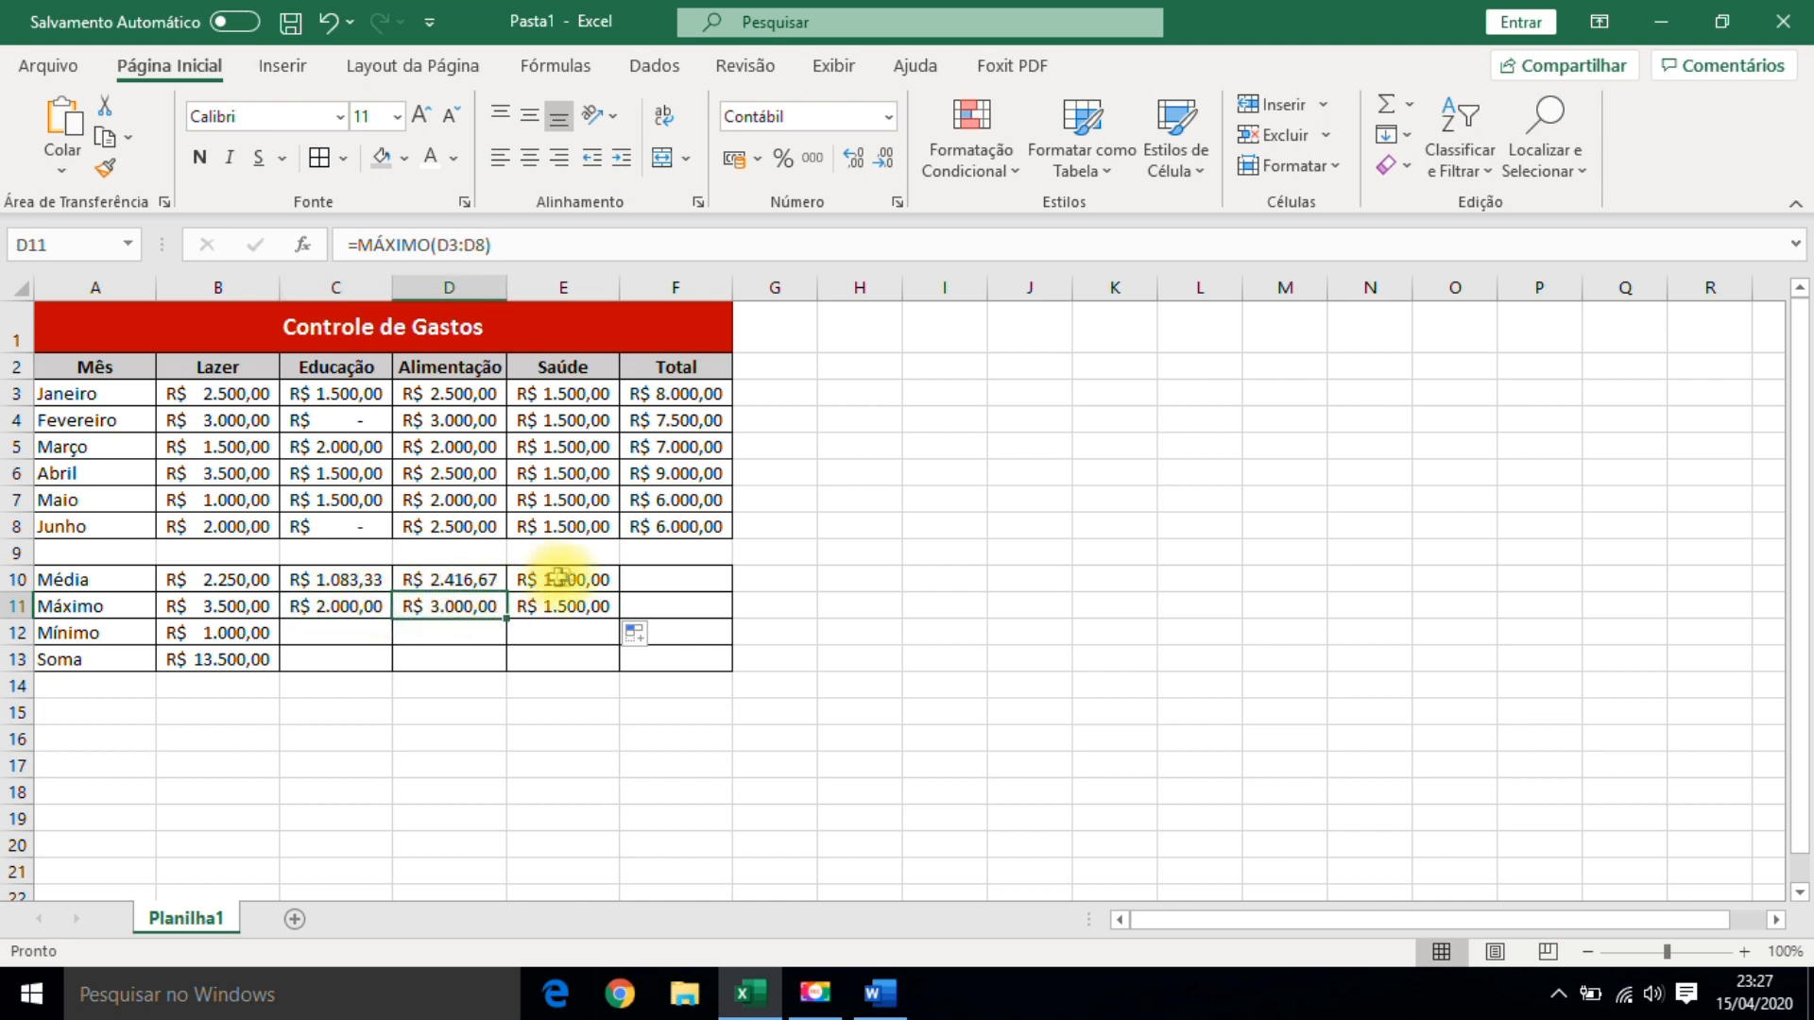
left_click(569, 606)
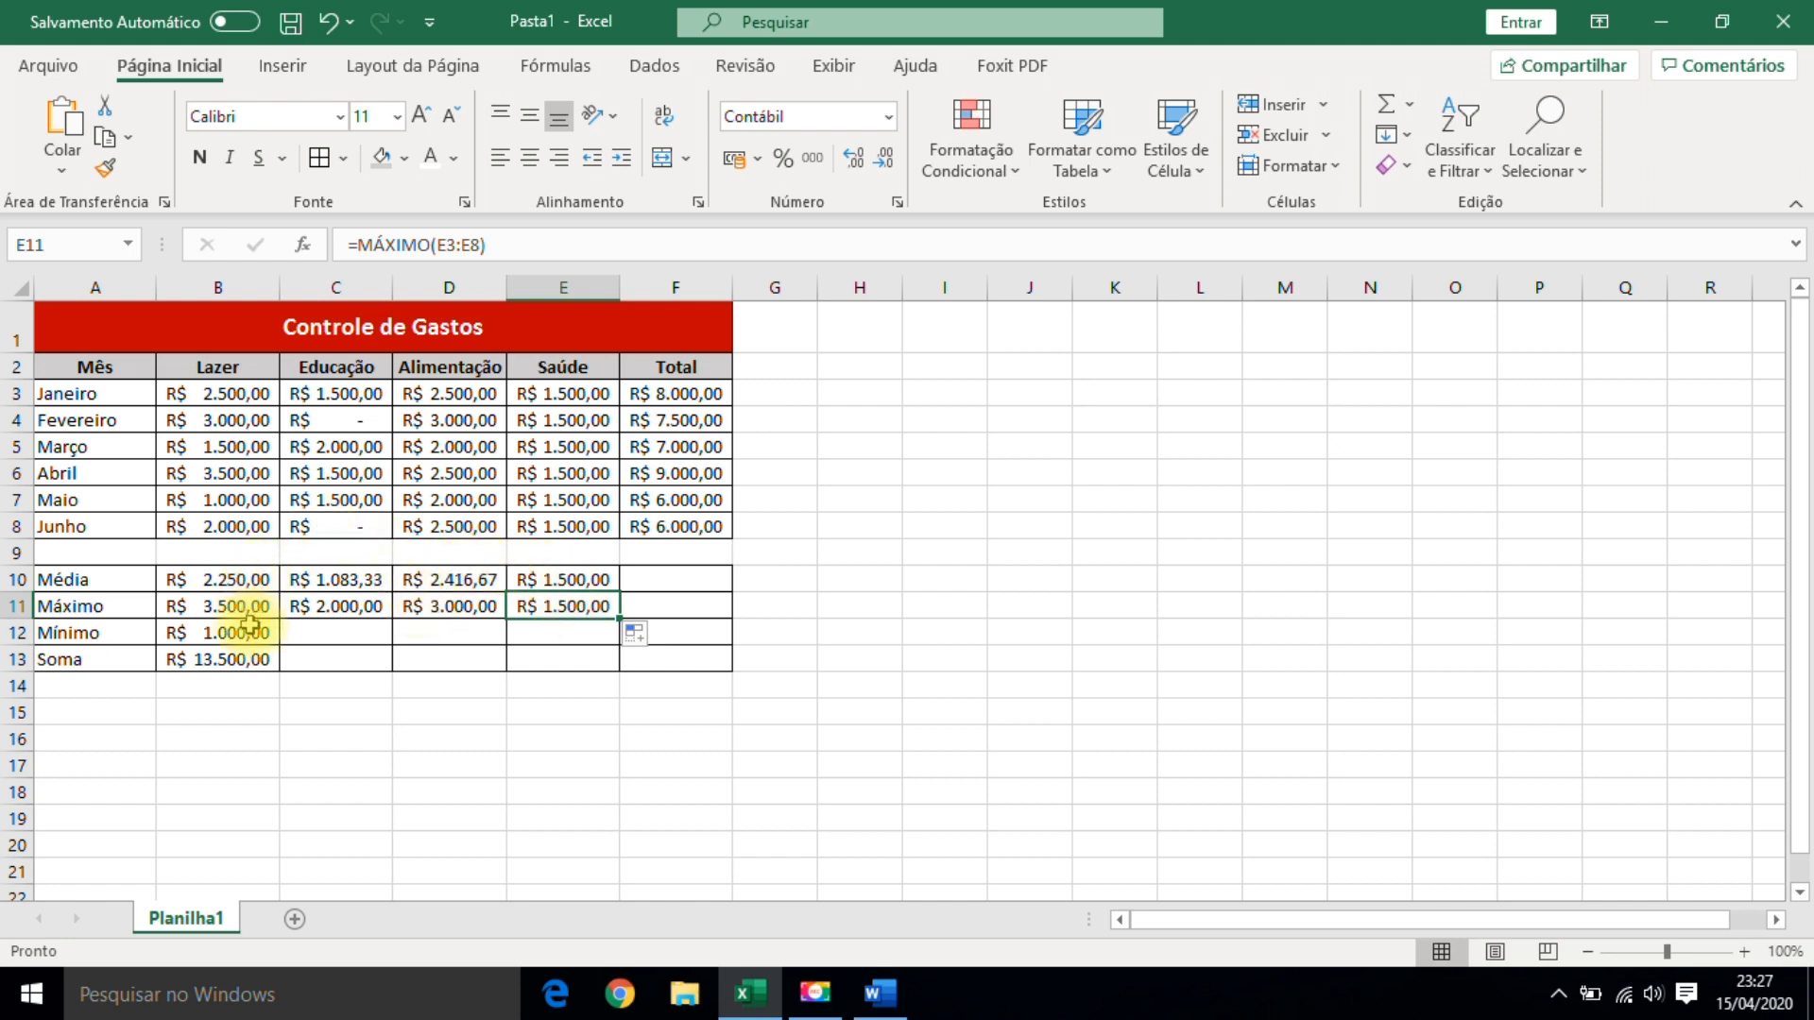
Fill the Mínimo formula from B12 across C12:E12 and check the Educação formula in C12
left_click(249, 626)
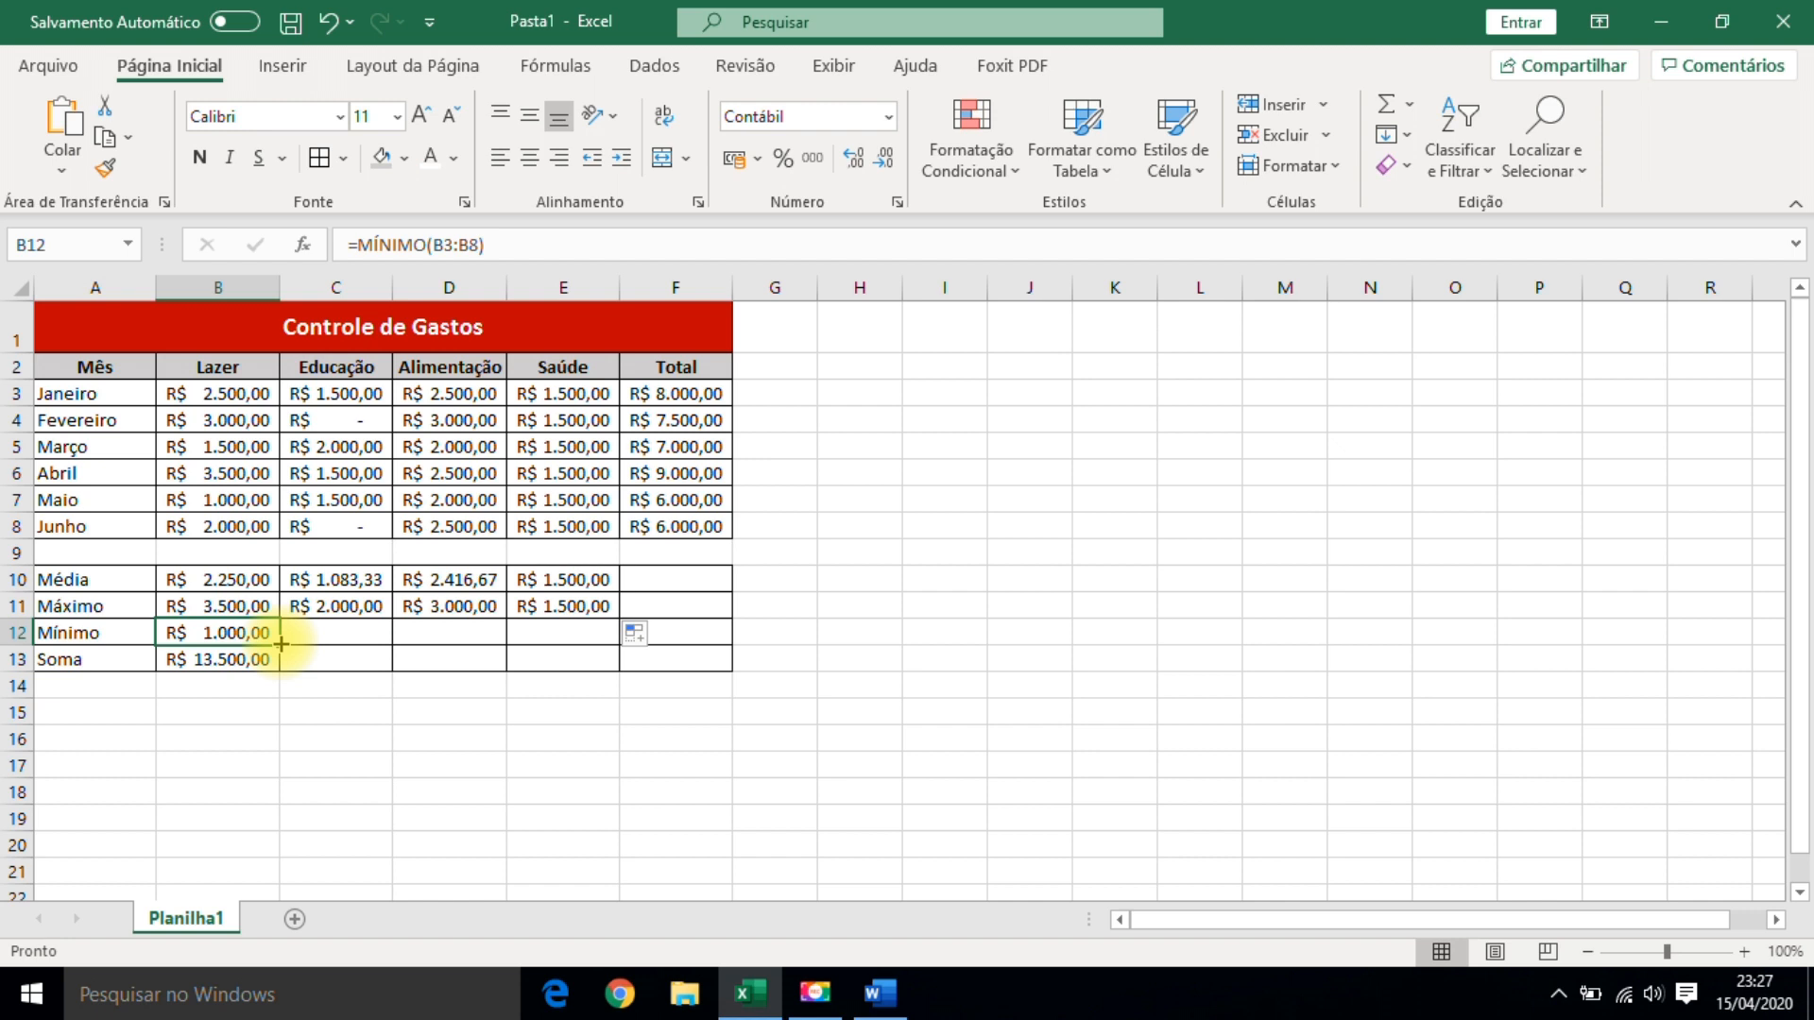
left_click_drag(281, 643, 591, 630)
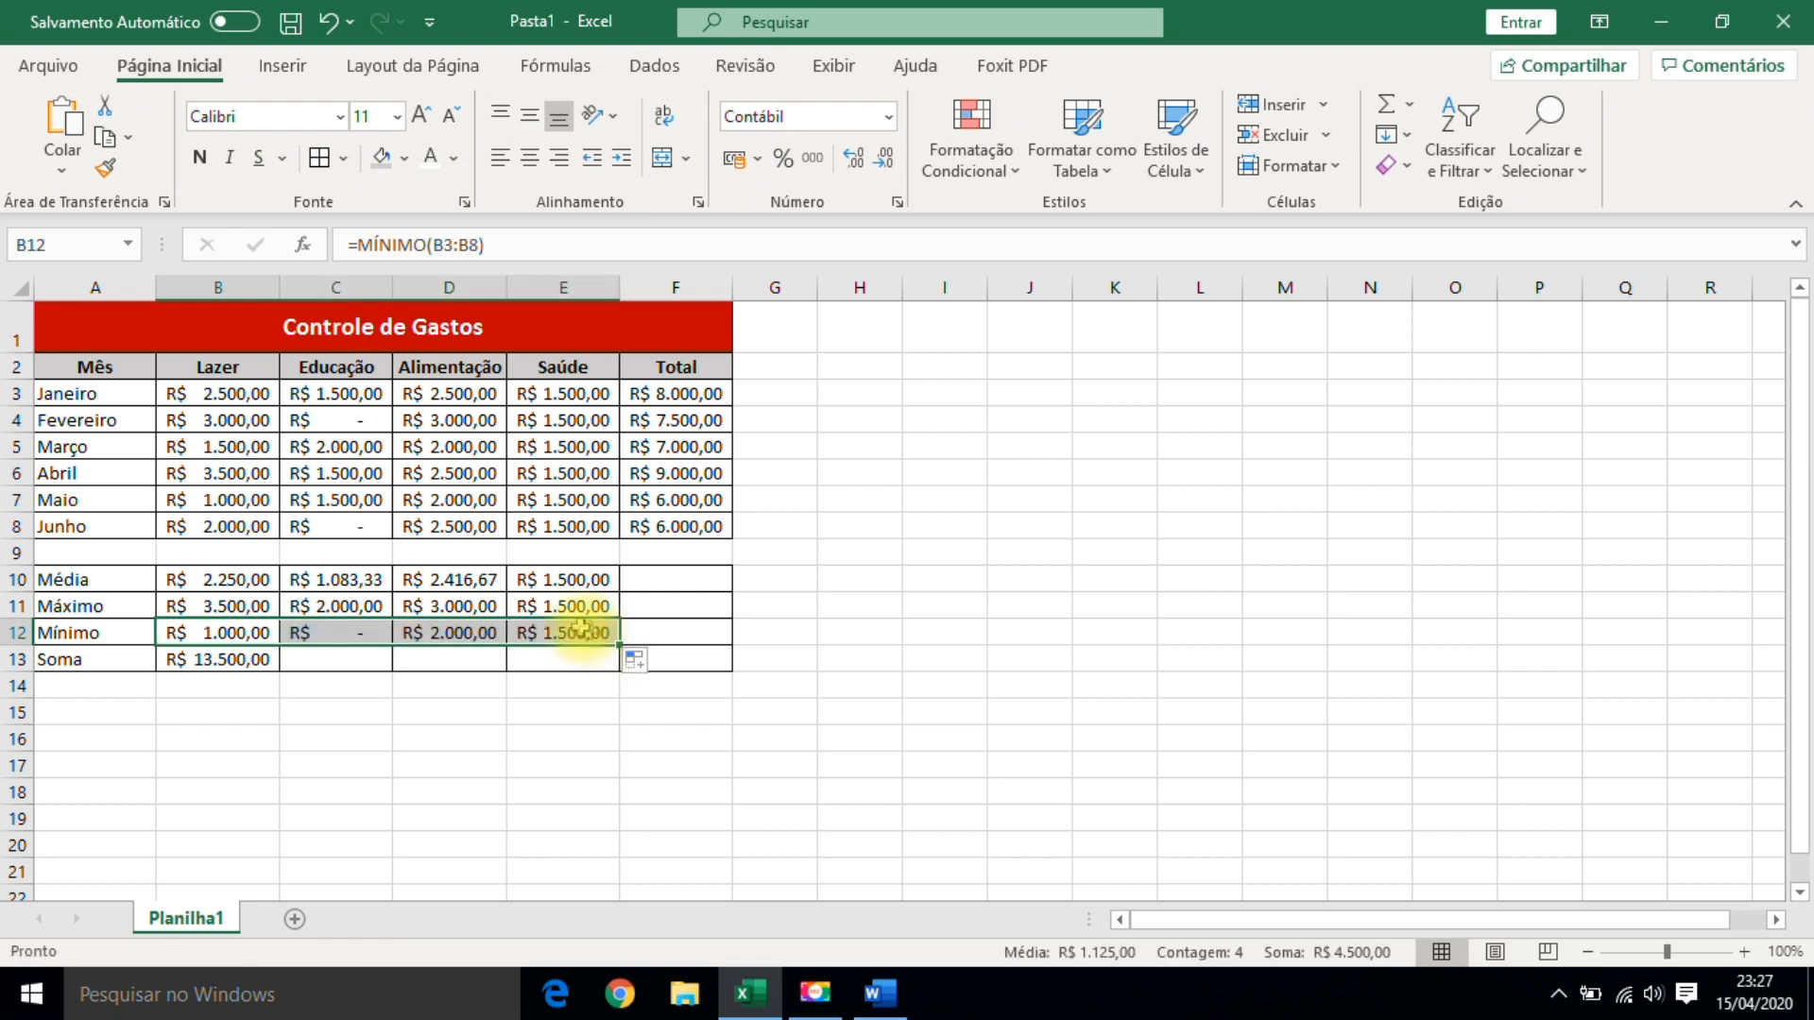
left_click(248, 633)
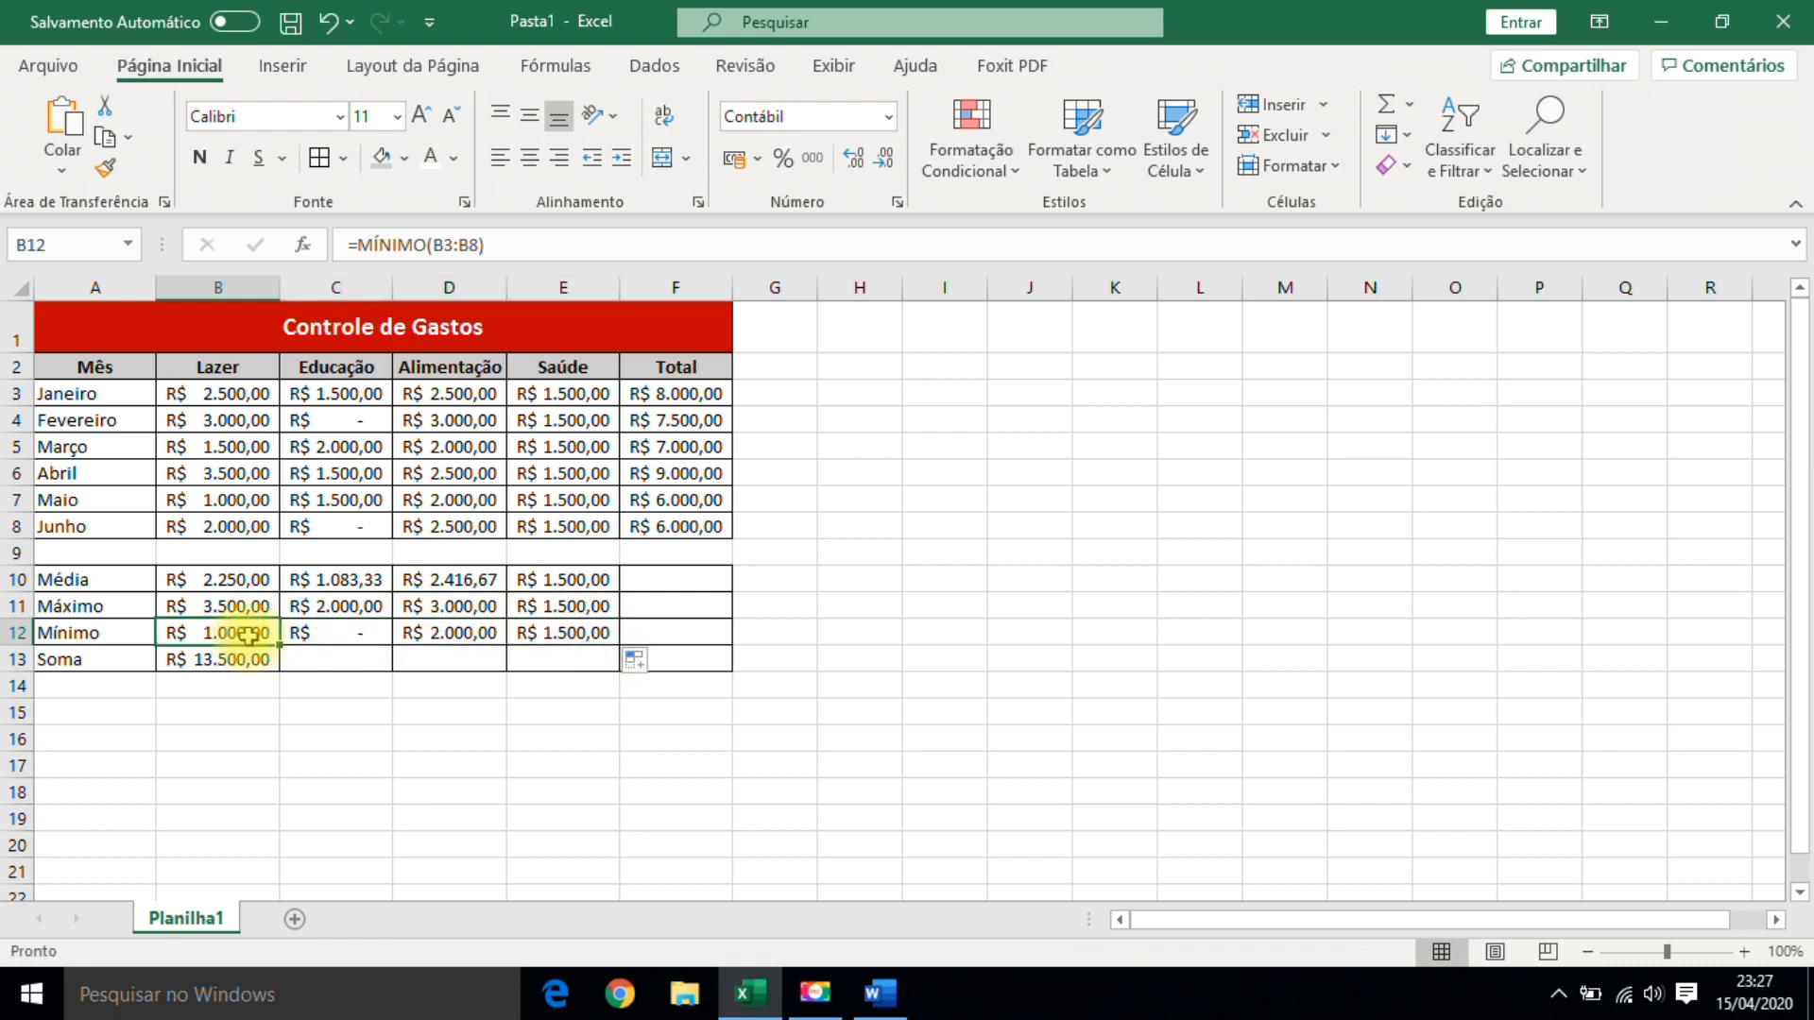
left_click(326, 633)
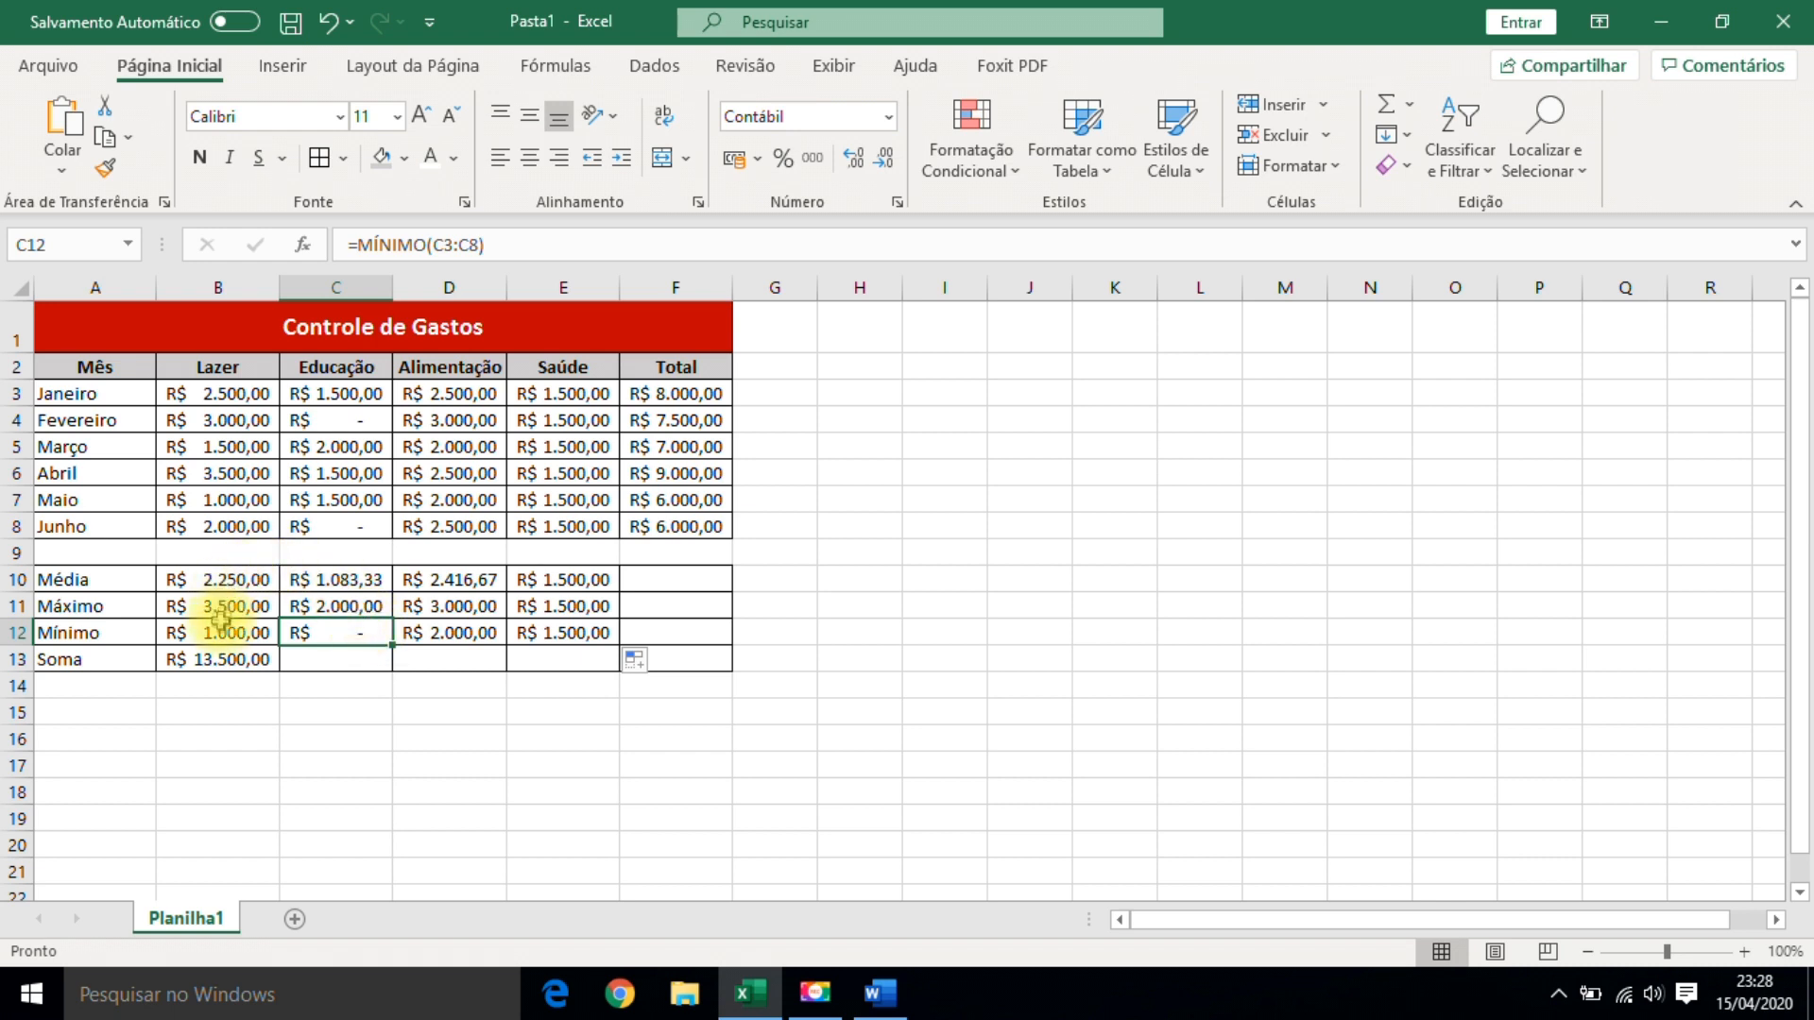
Fill the Soma formula from B13 across C13:E13 for Educação, Alimentação and Saúde
left_click(221, 659)
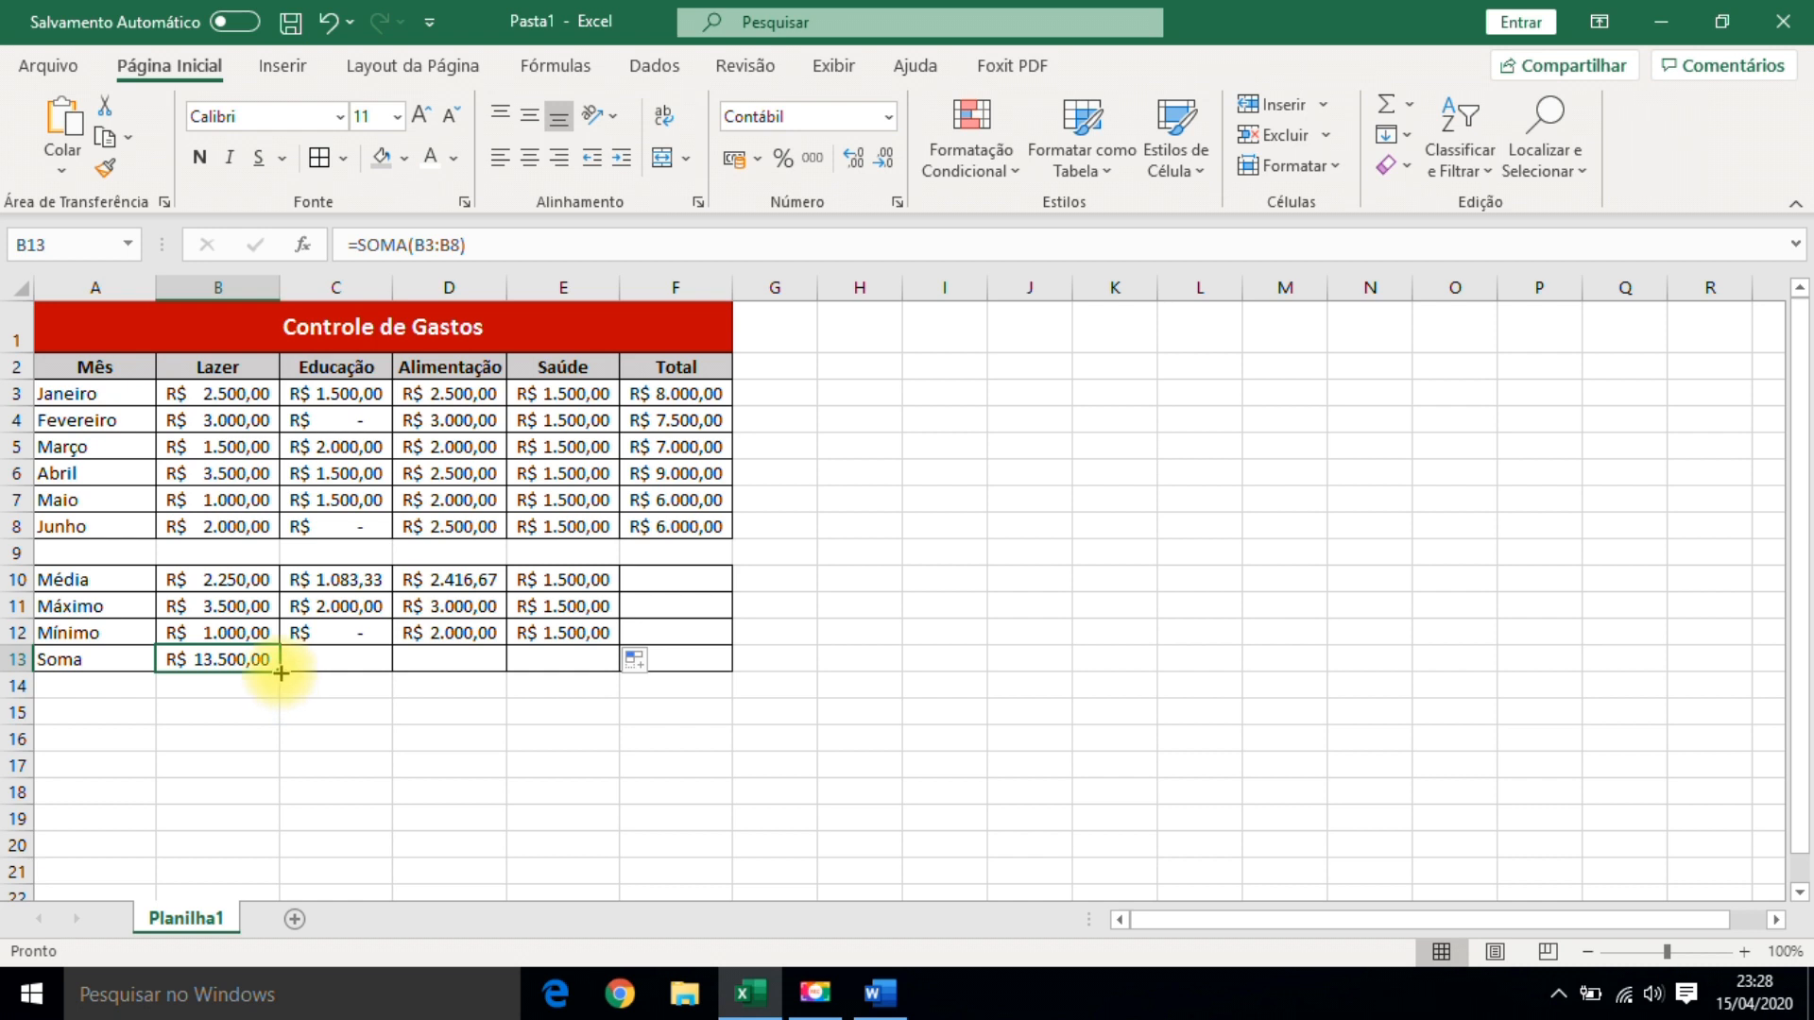
left_click_drag(280, 673, 580, 672)
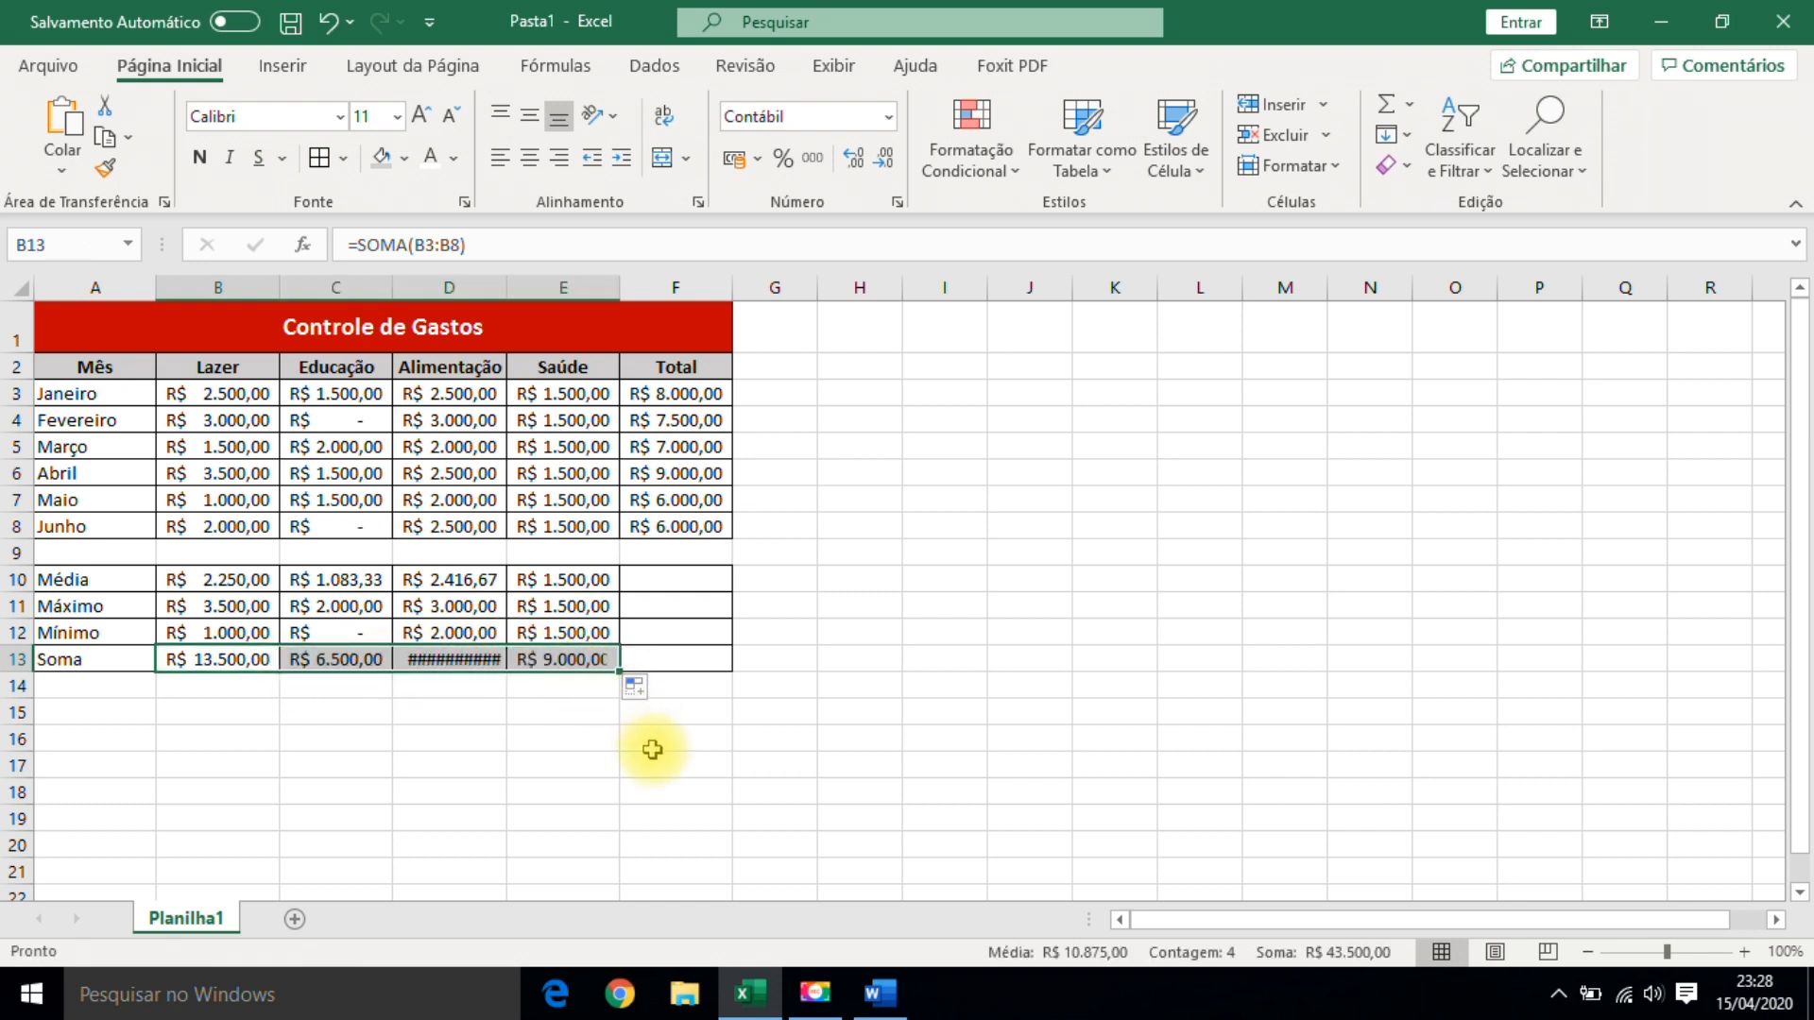
left_click(455, 688)
Autofit the width of the Alimentação column D to display the full sum in D13
left_click(451, 661)
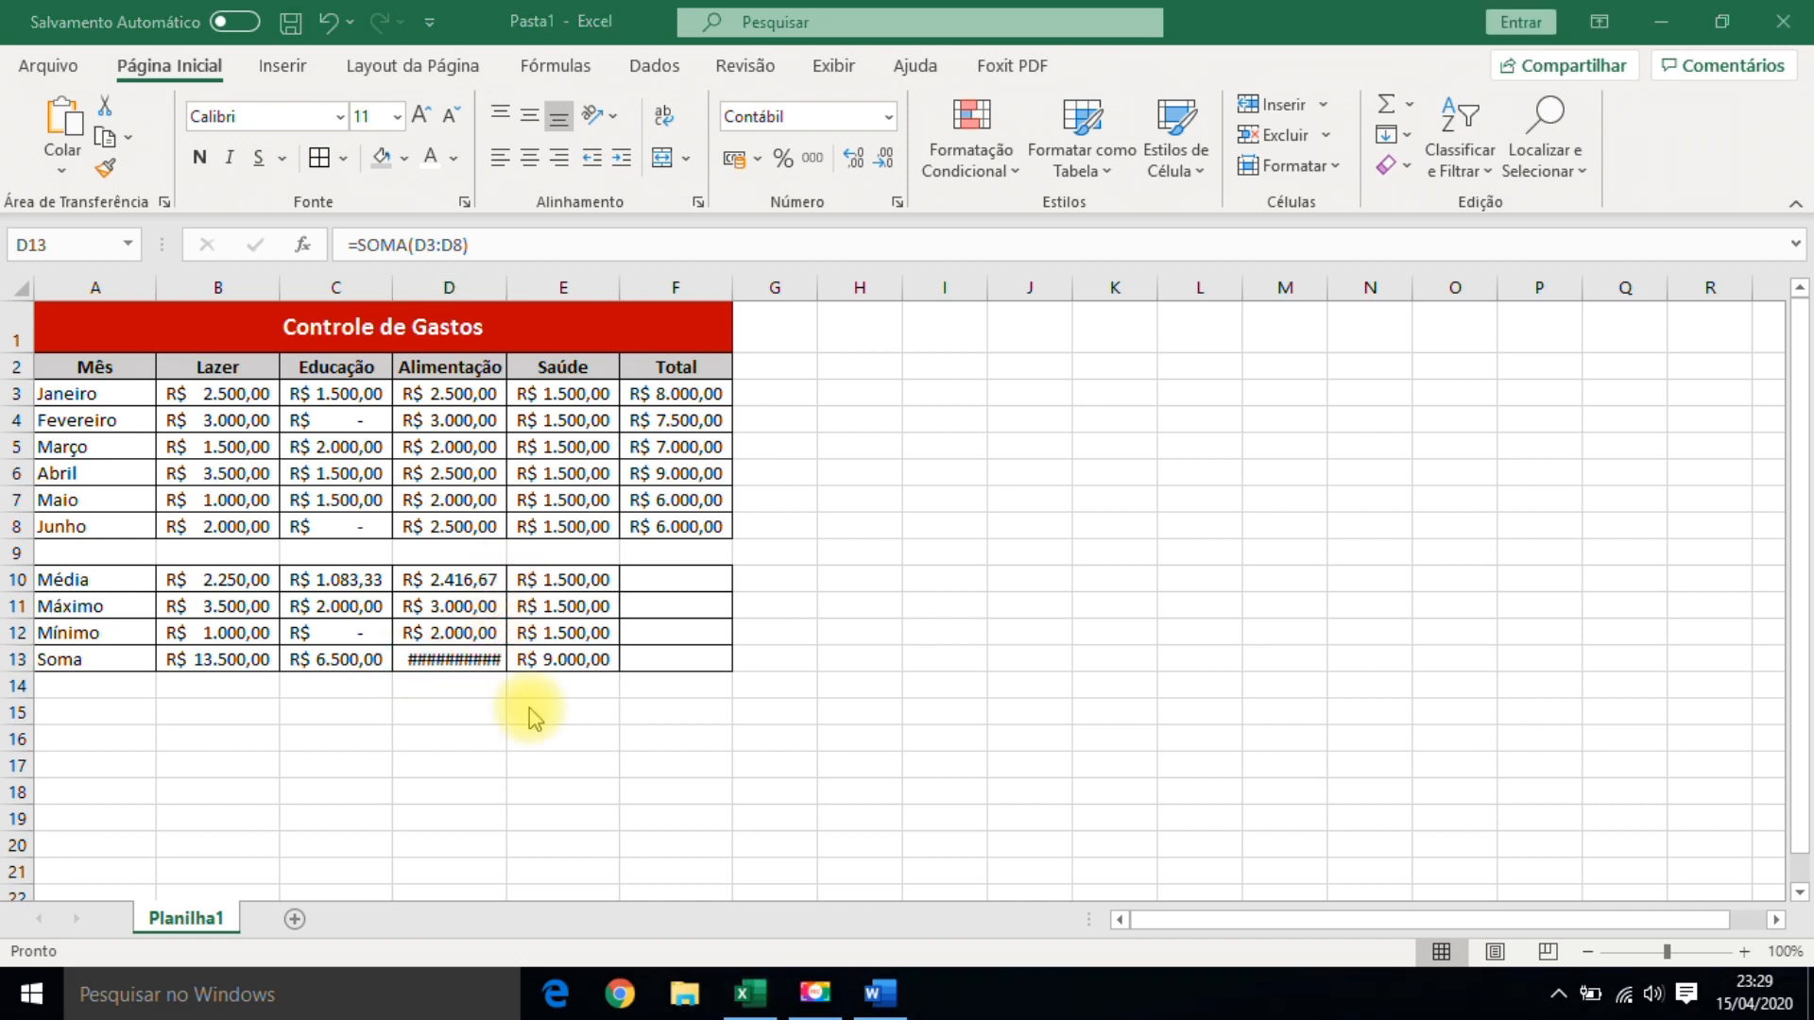
left_click(508, 287)
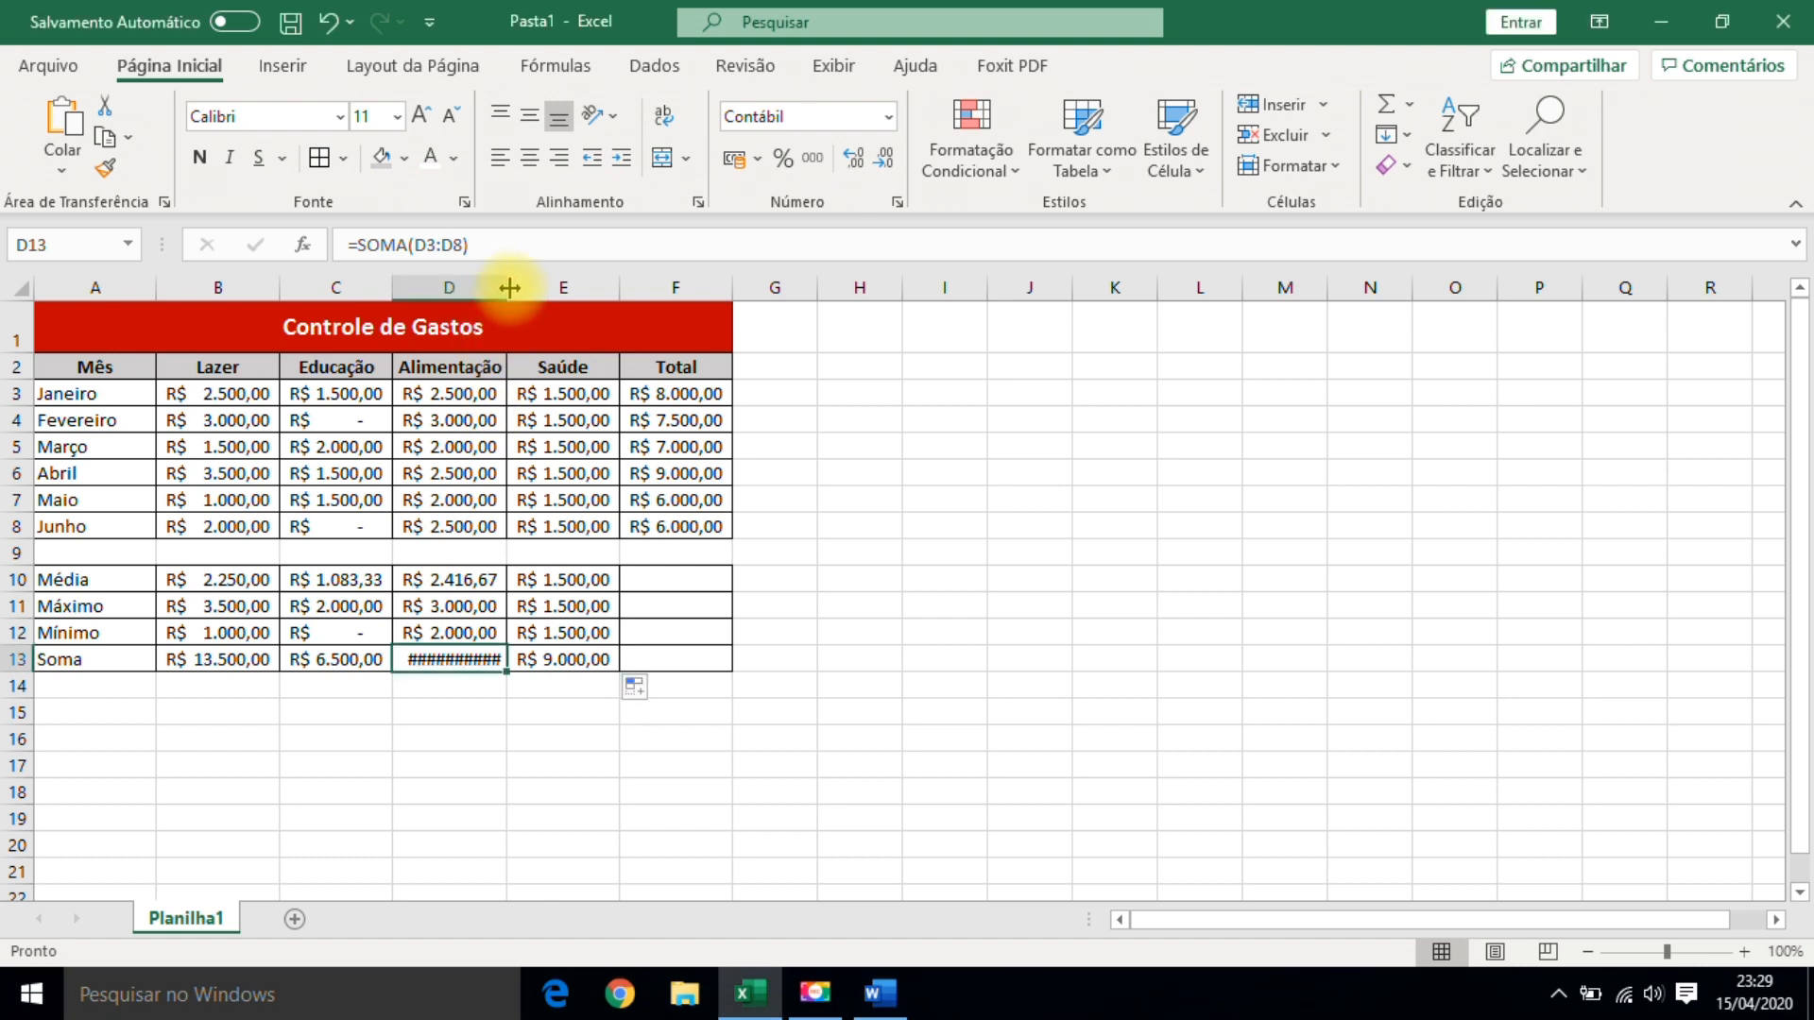
double_click(509, 288)
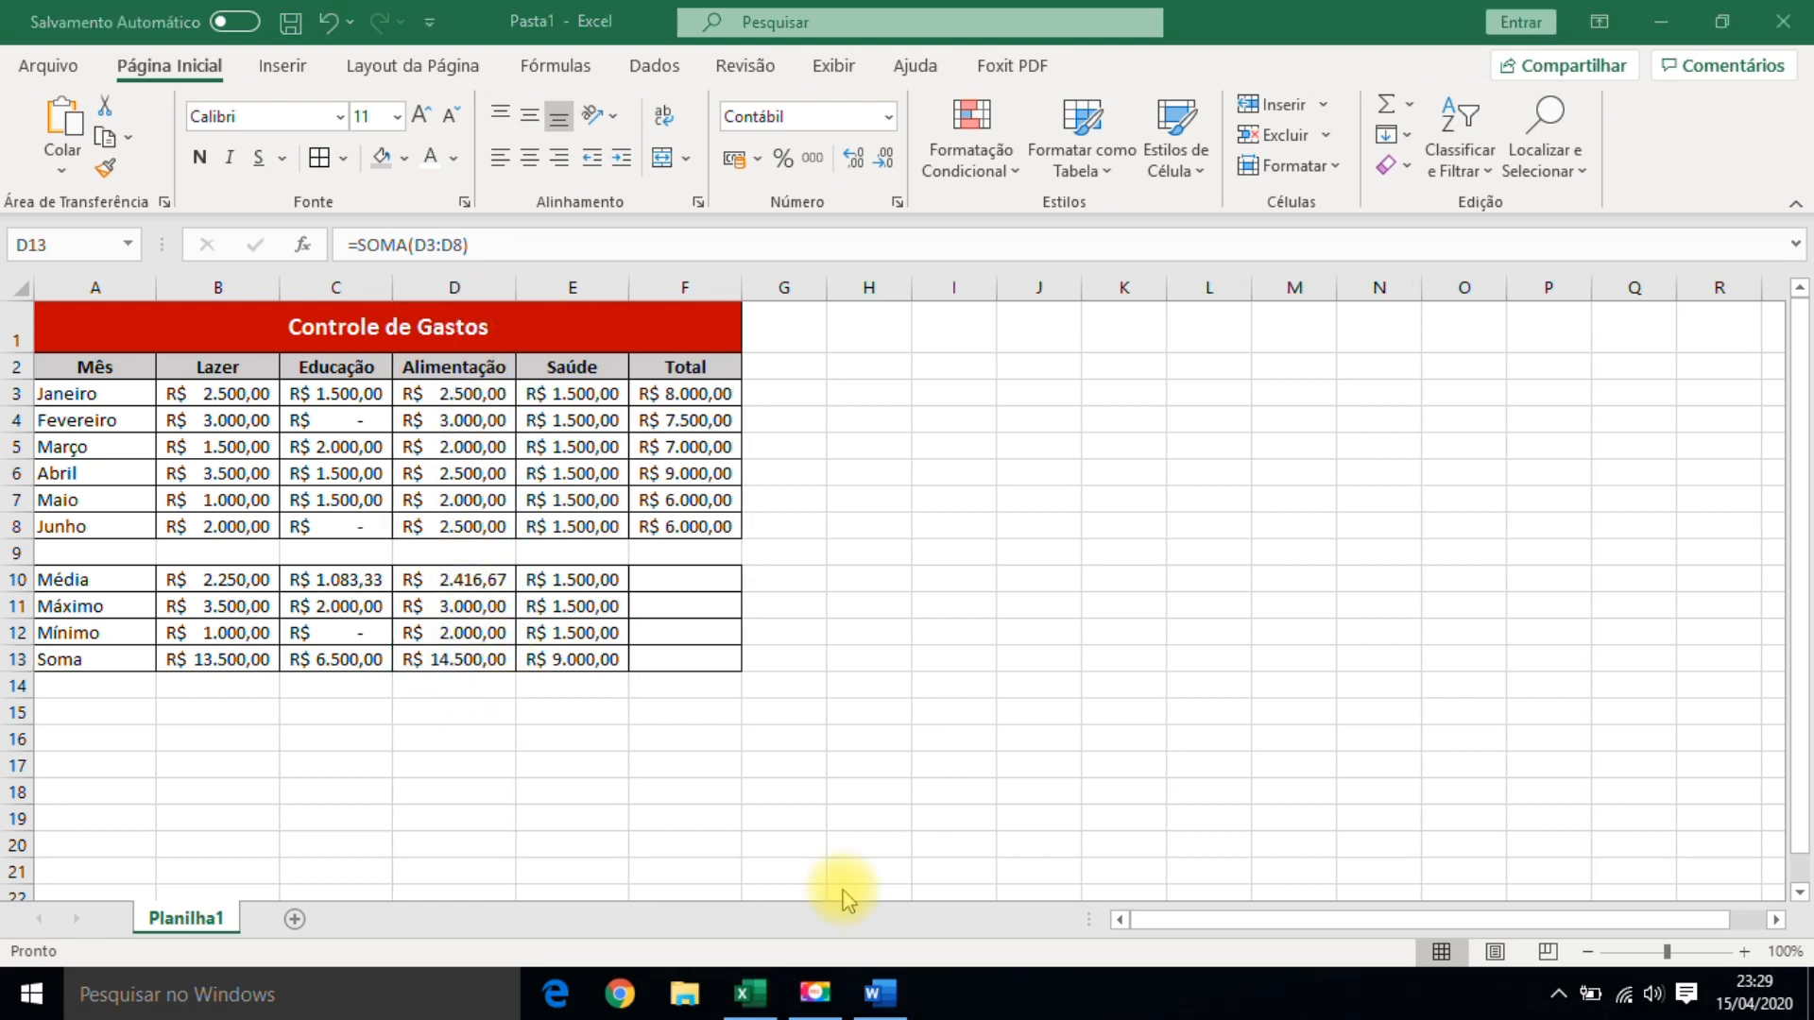
Save the workbook as aula3 in the Documentos folder as an Excel workbook (Pasta de Trabalho do Excel)
left_click(307, 736)
left_click(52, 65)
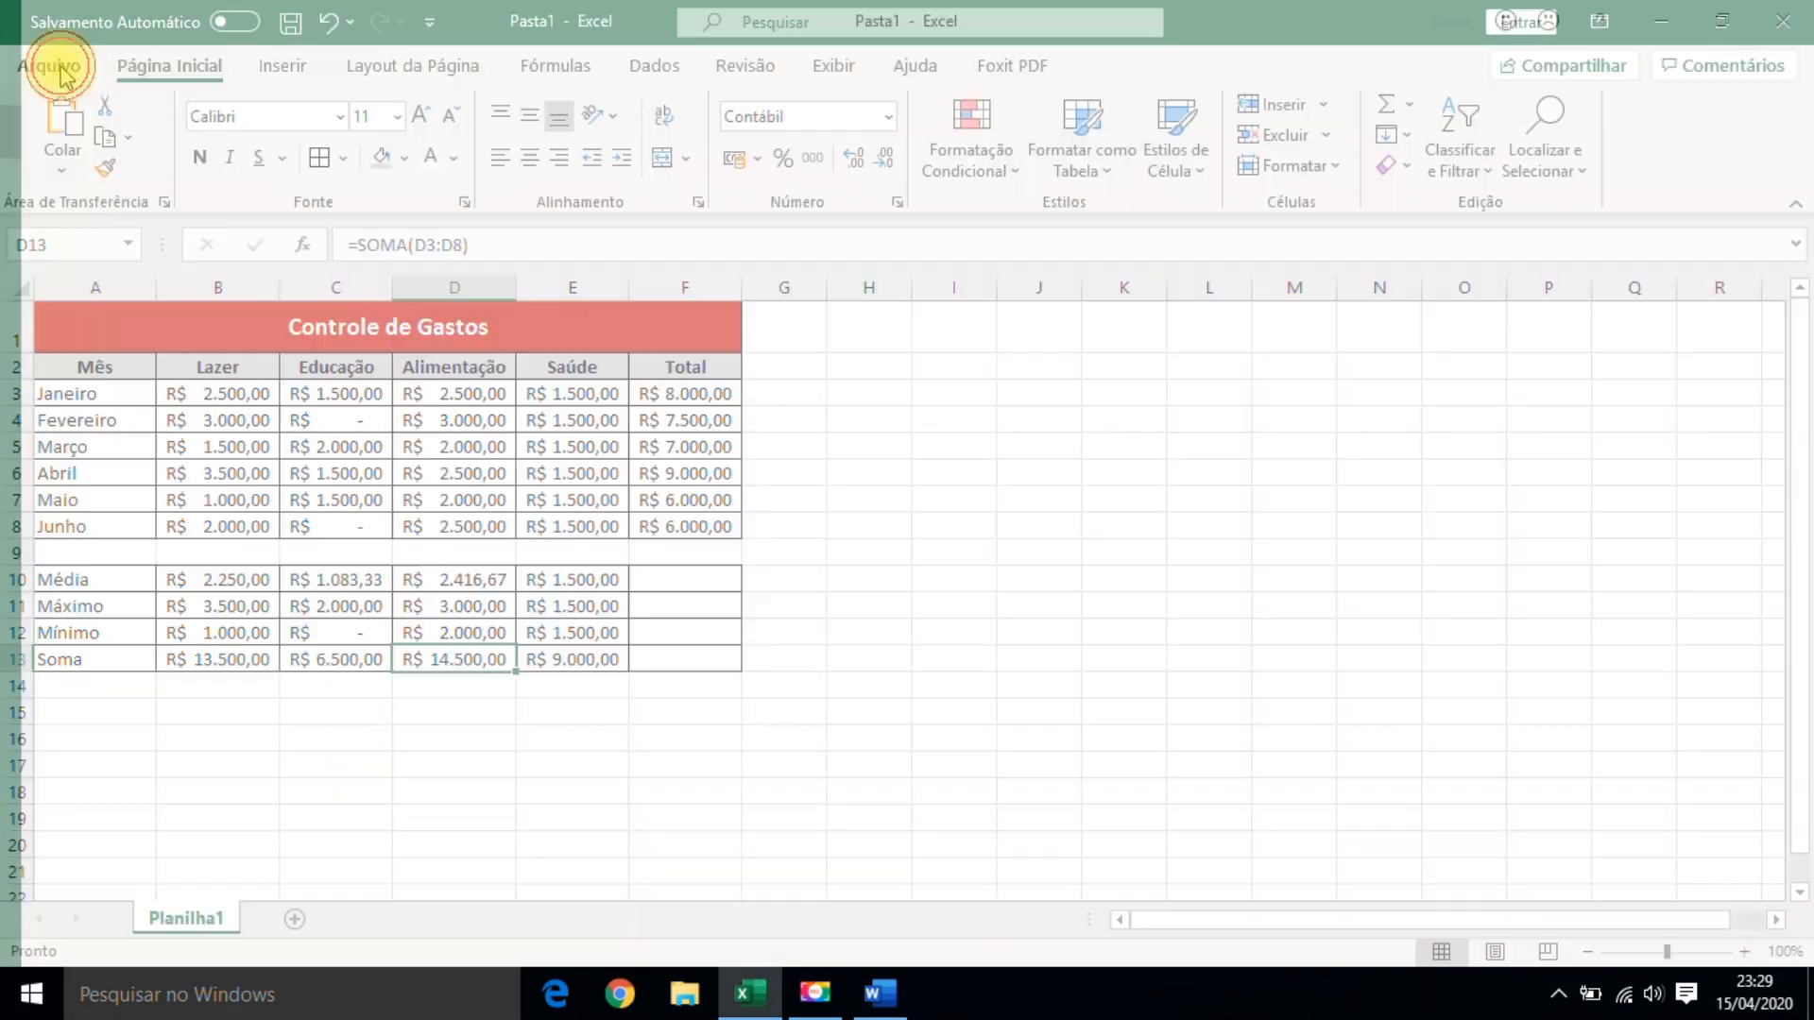
left_click(85, 367)
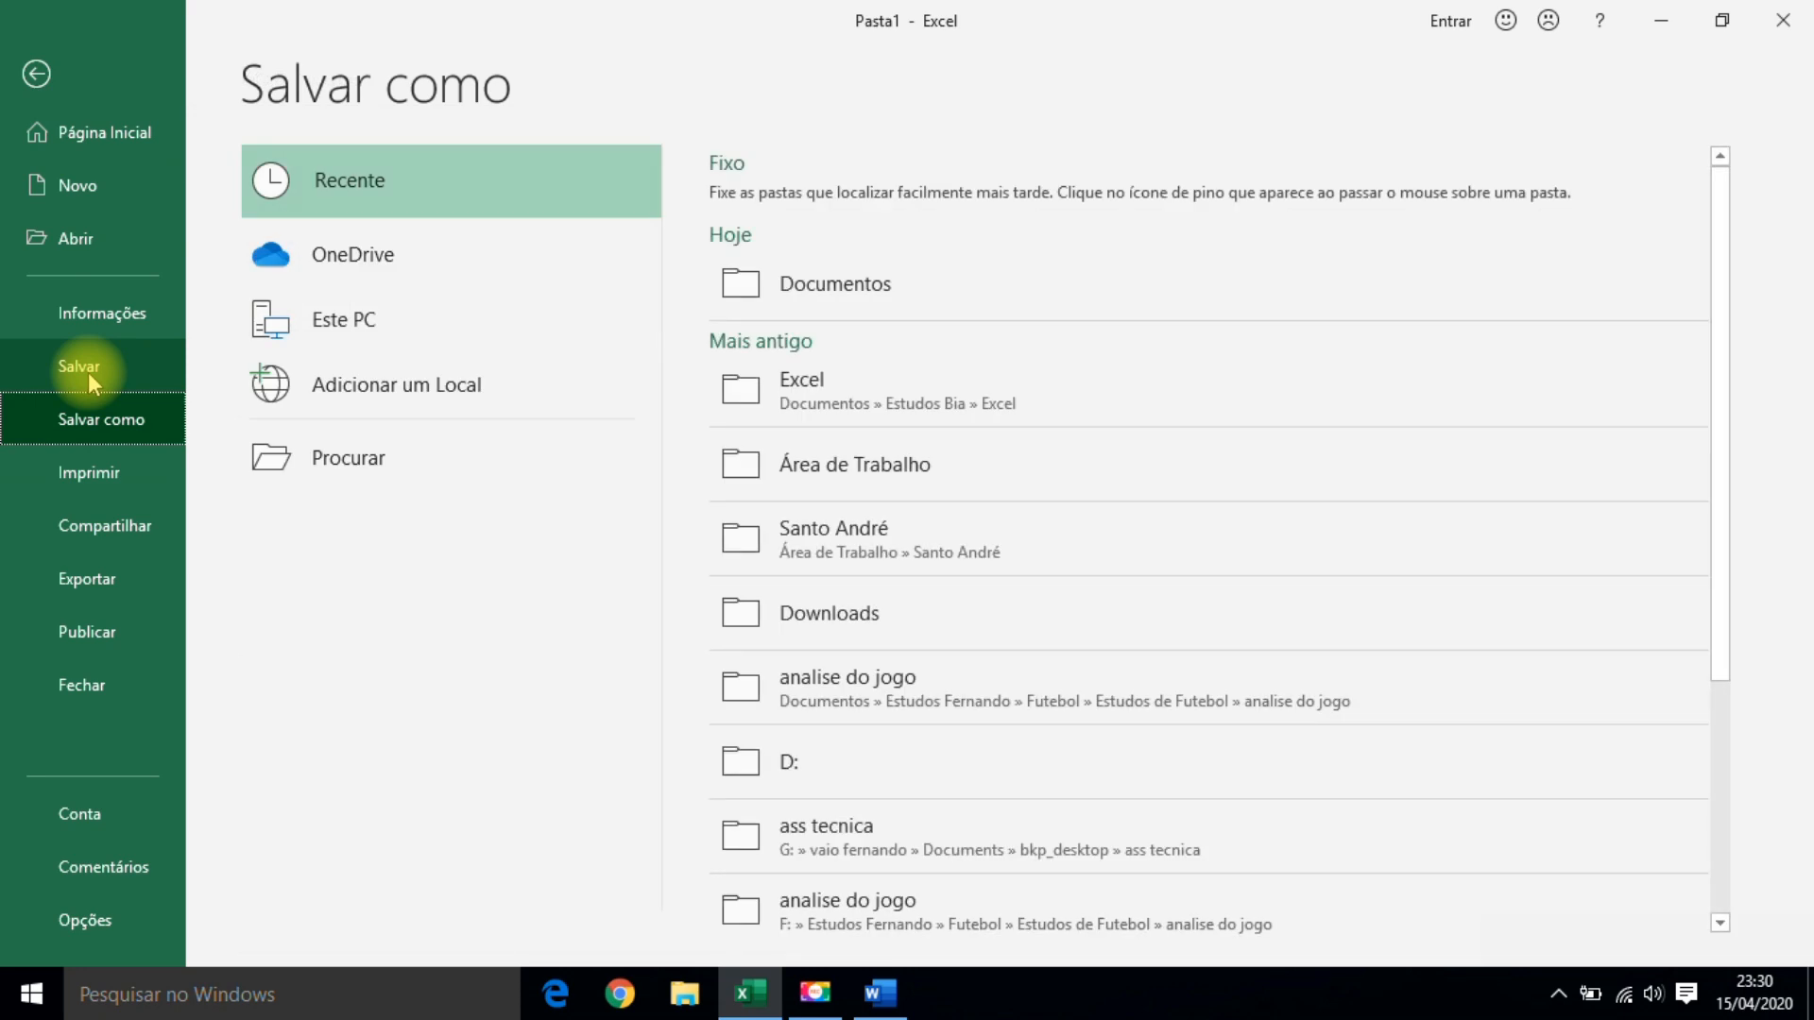
left_click(362, 480)
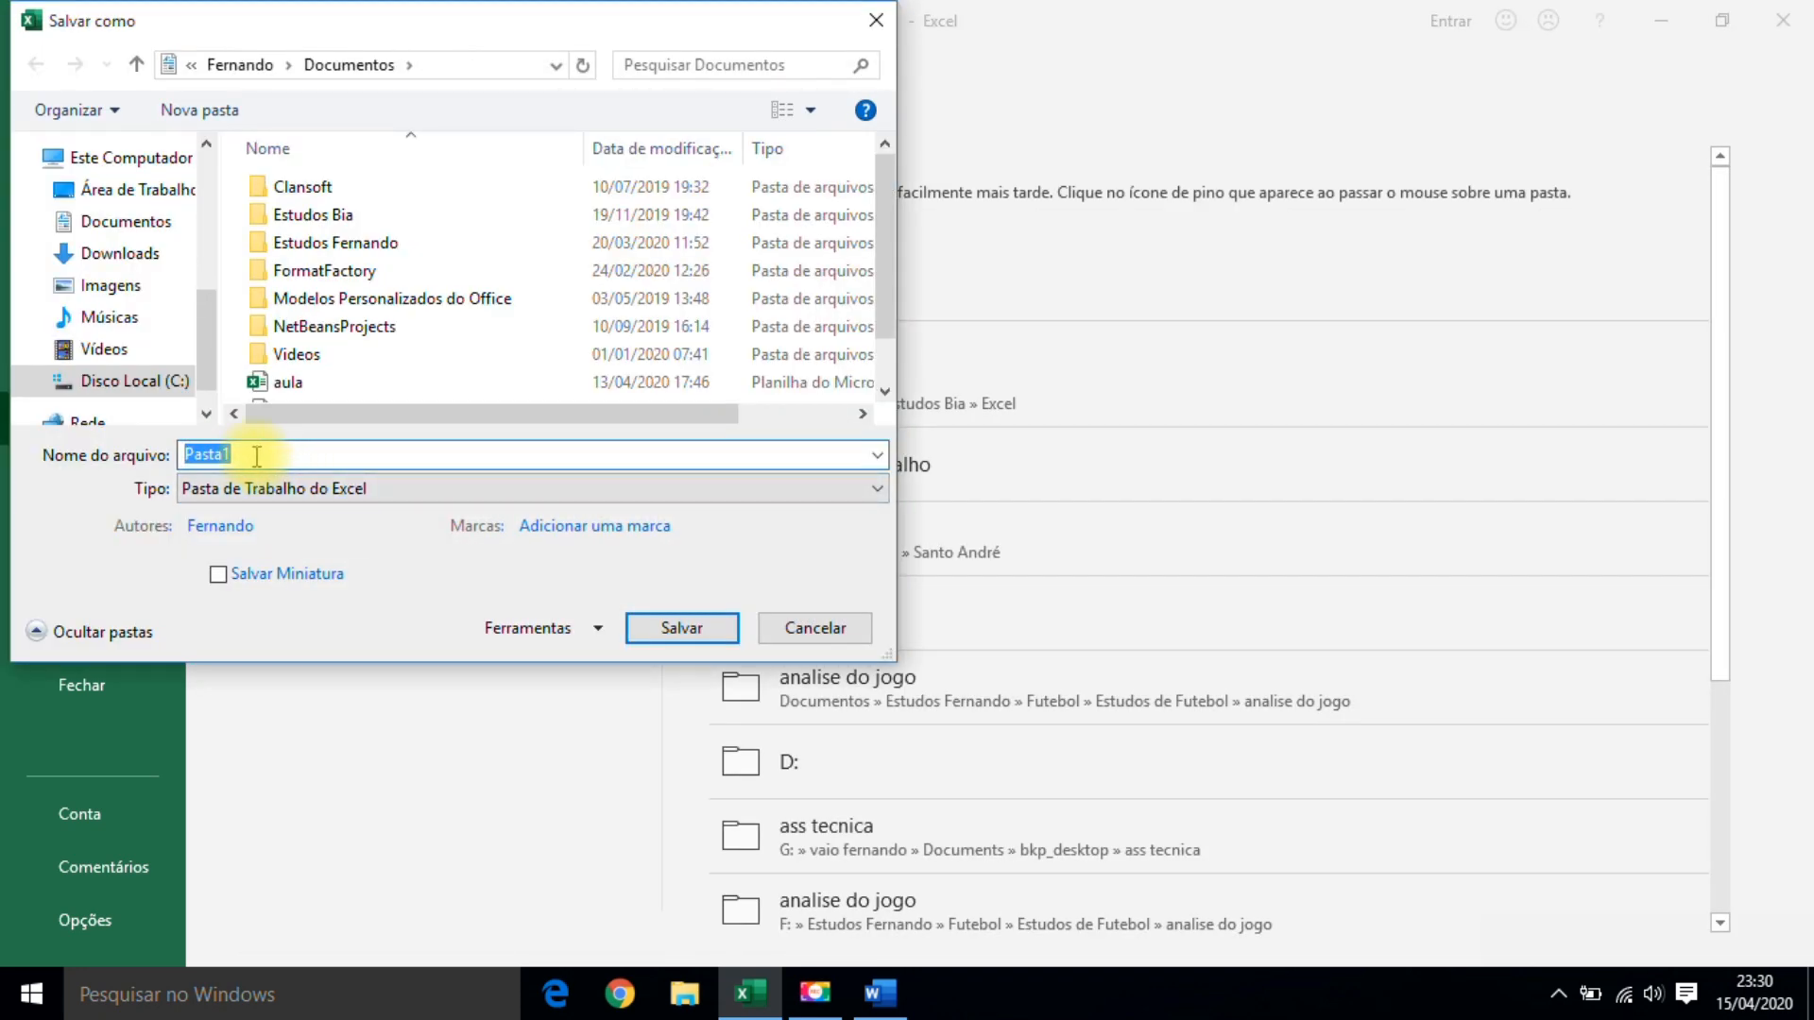
type("aula3")
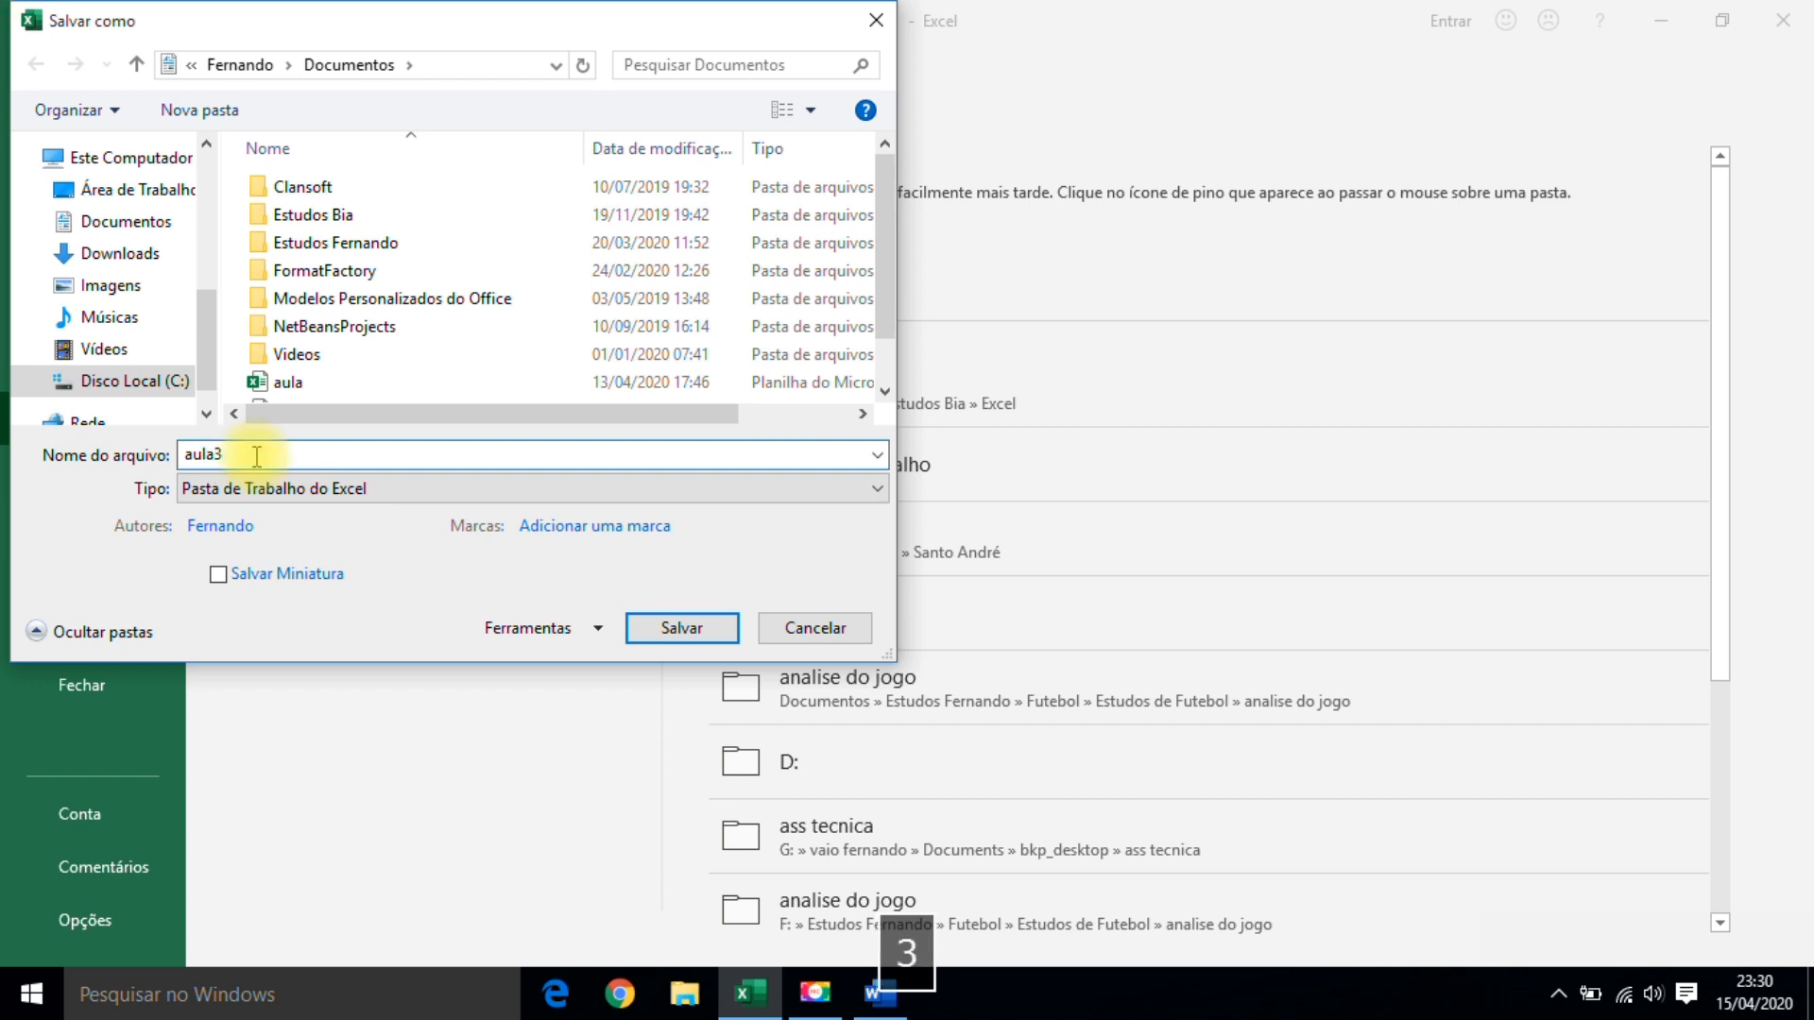
left_click(126, 225)
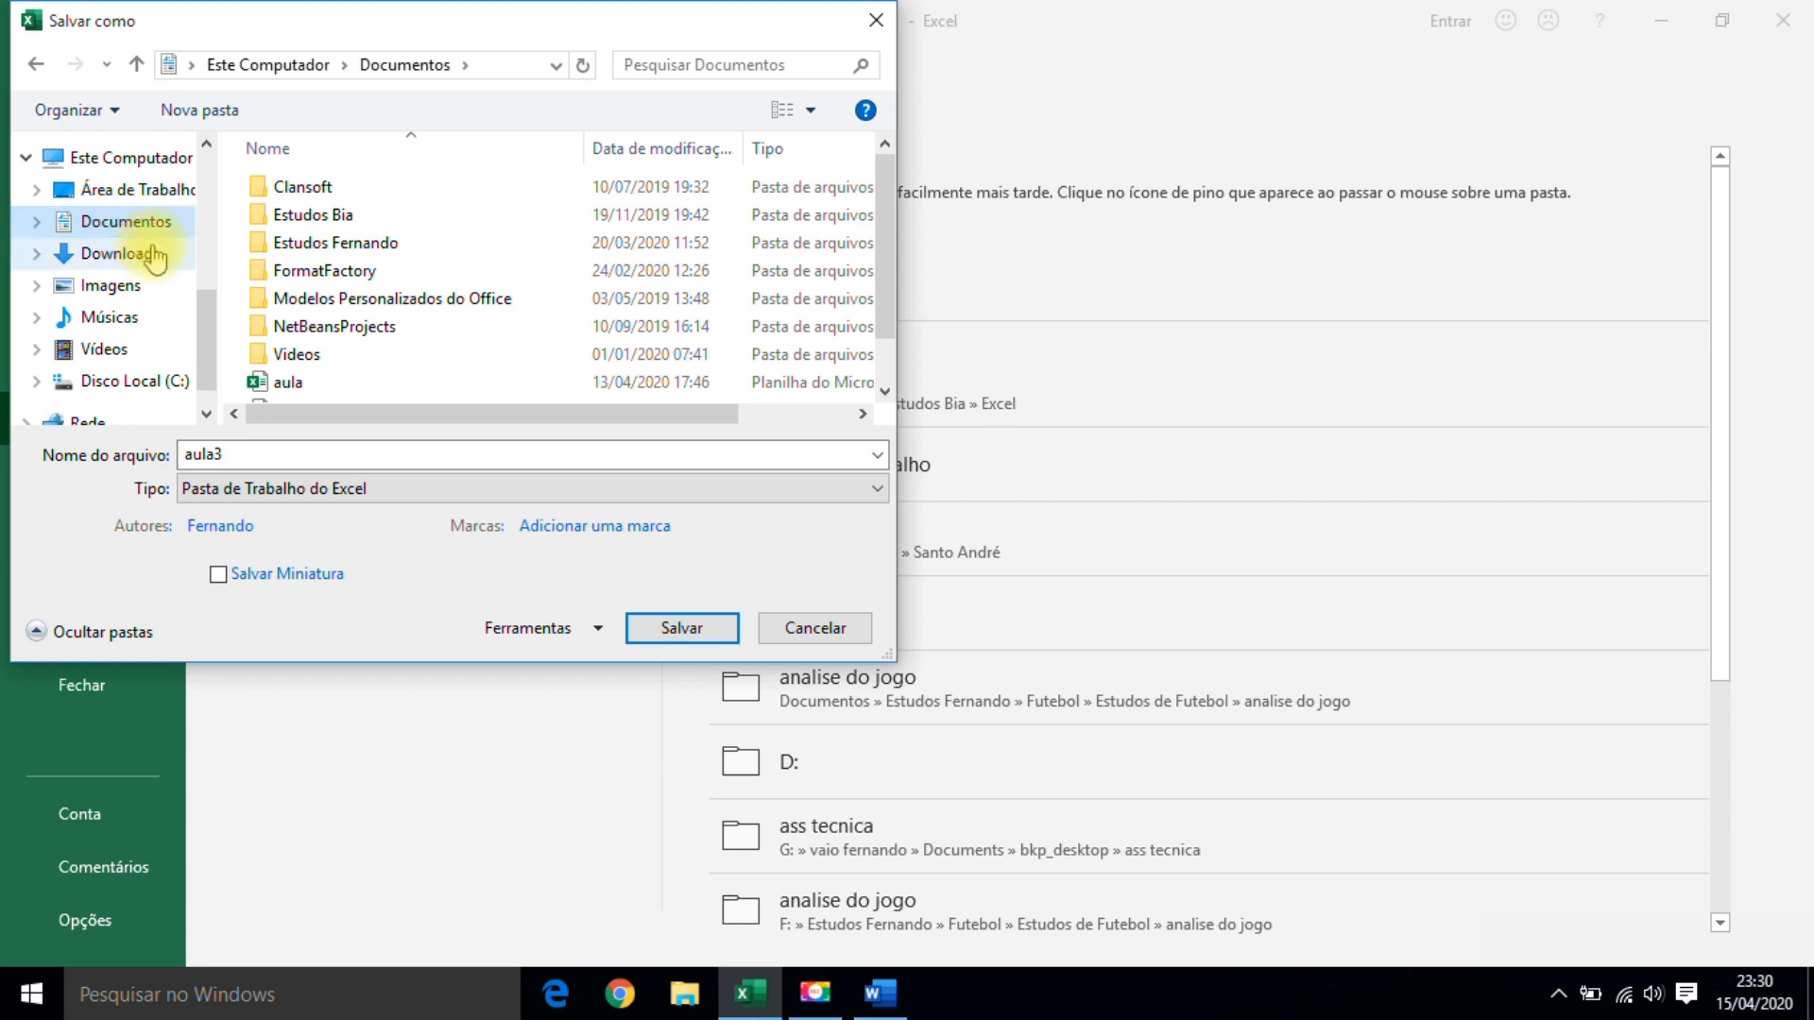
left_click(684, 629)
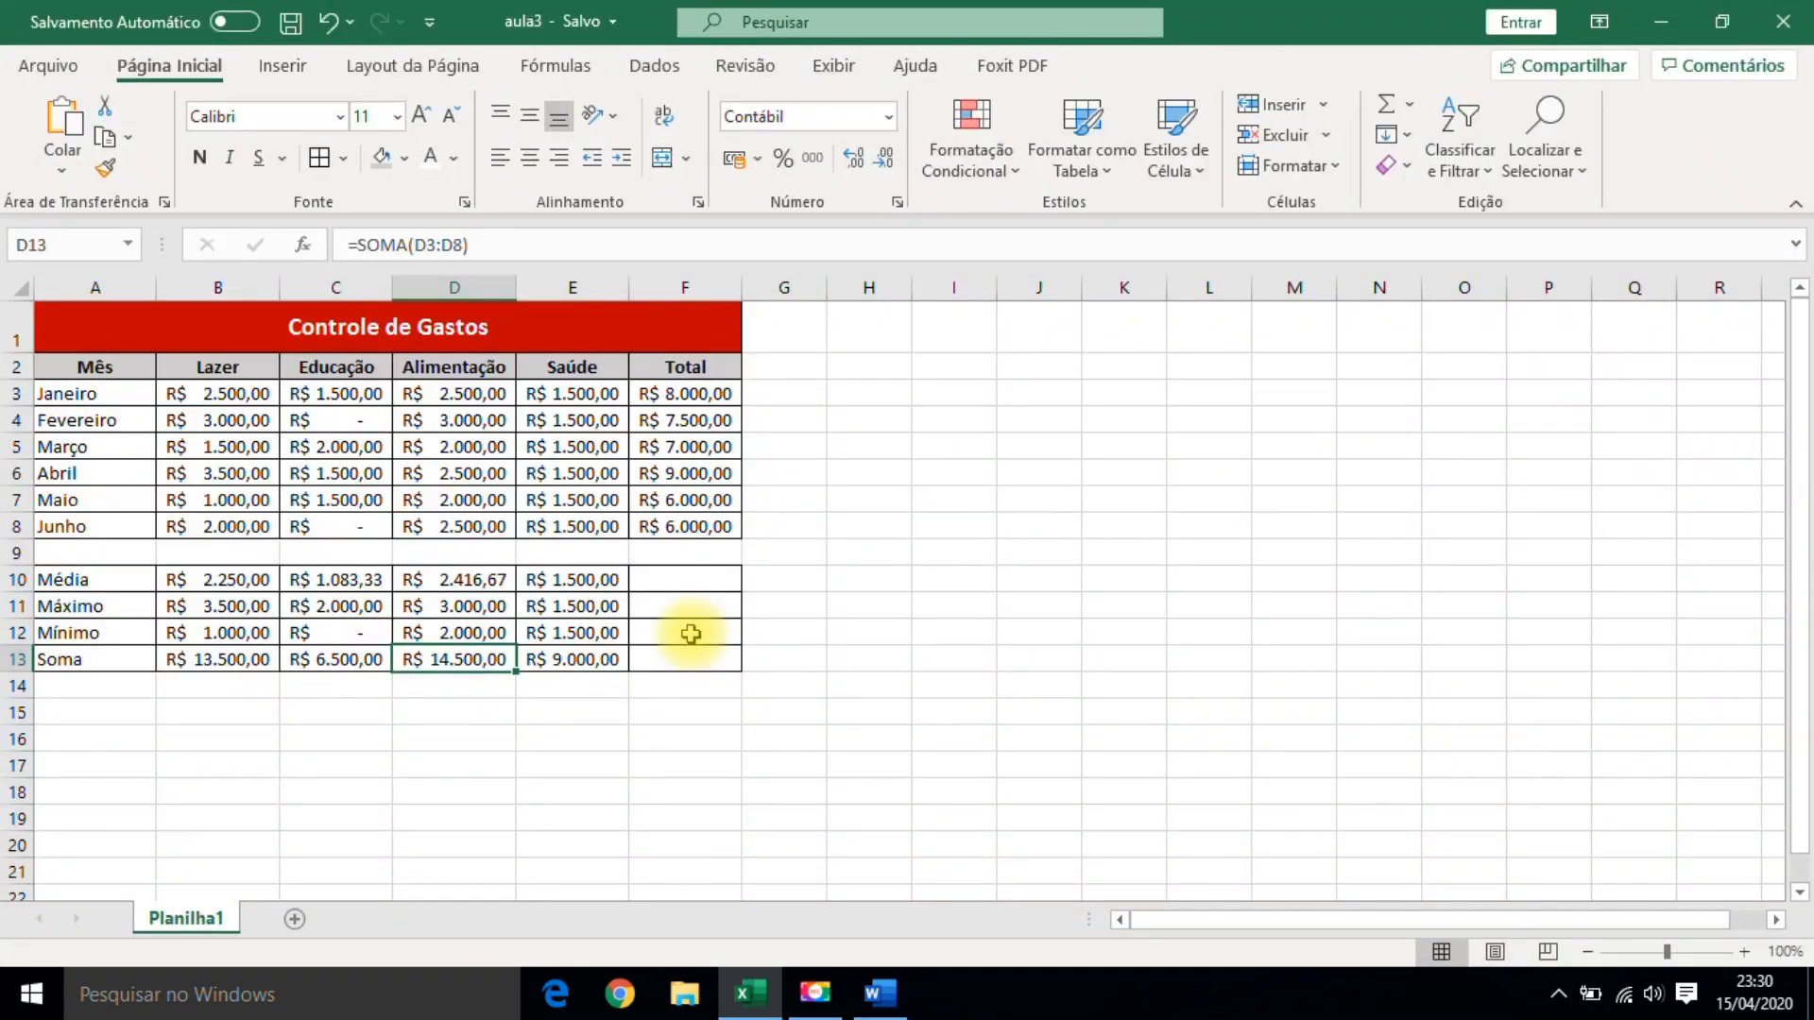